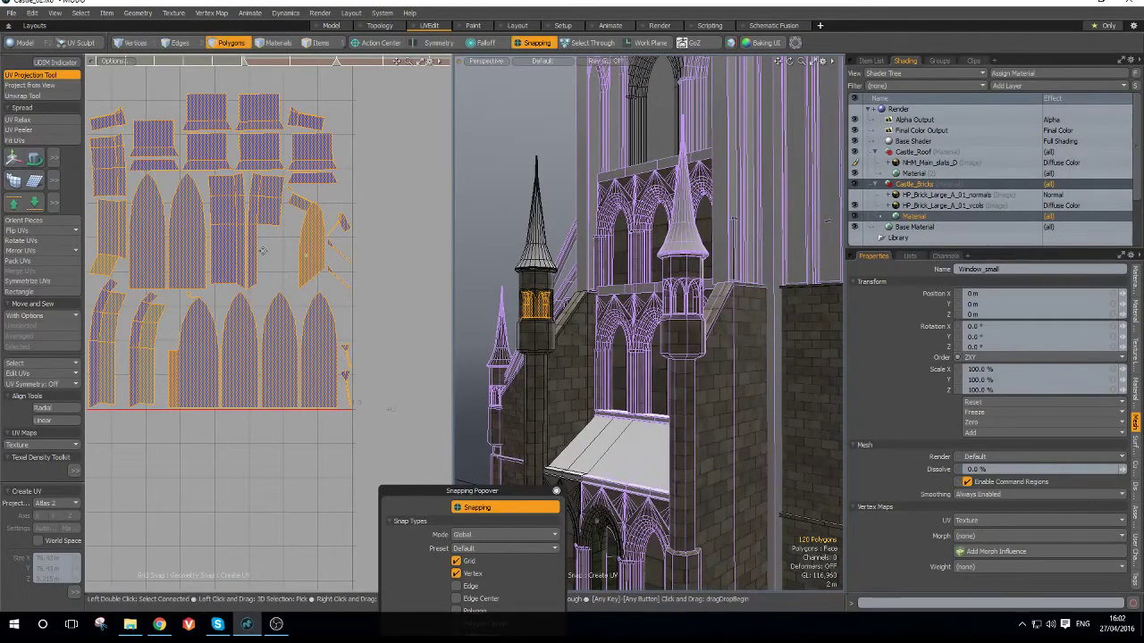
# - Drop the UV Projection tool and clear the polygon selection on the turret's small window
pyautogui.keyDown('alt'); pyautogui.moveTo(663, 304); pyautogui.dragTo(705, 308); pyautogui.keyUp('alt')
pyautogui.scroll(-3, 705, 308)
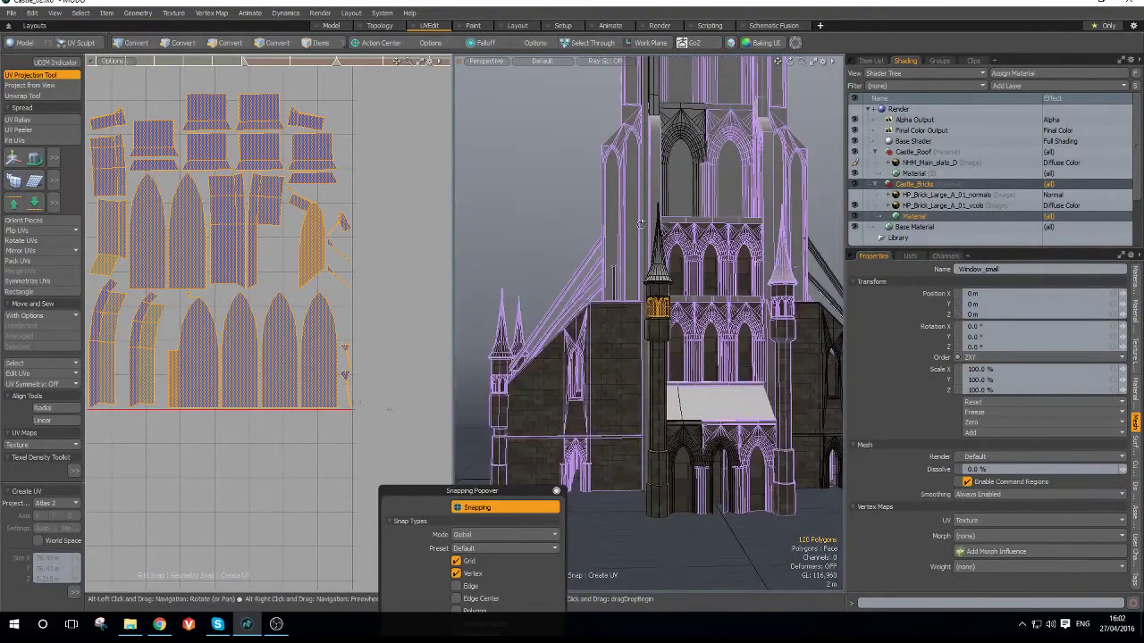
pyautogui.keyDown('alt'); pyautogui.moveTo(664, 221); pyautogui.dragTo(682, 306); pyautogui.keyUp('alt')
pyautogui.keyDown('alt'); pyautogui.moveTo(614, 298); pyautogui.dragTo(466, 271); pyautogui.keyUp('alt')
pyautogui.scroll(4, 645, 230)
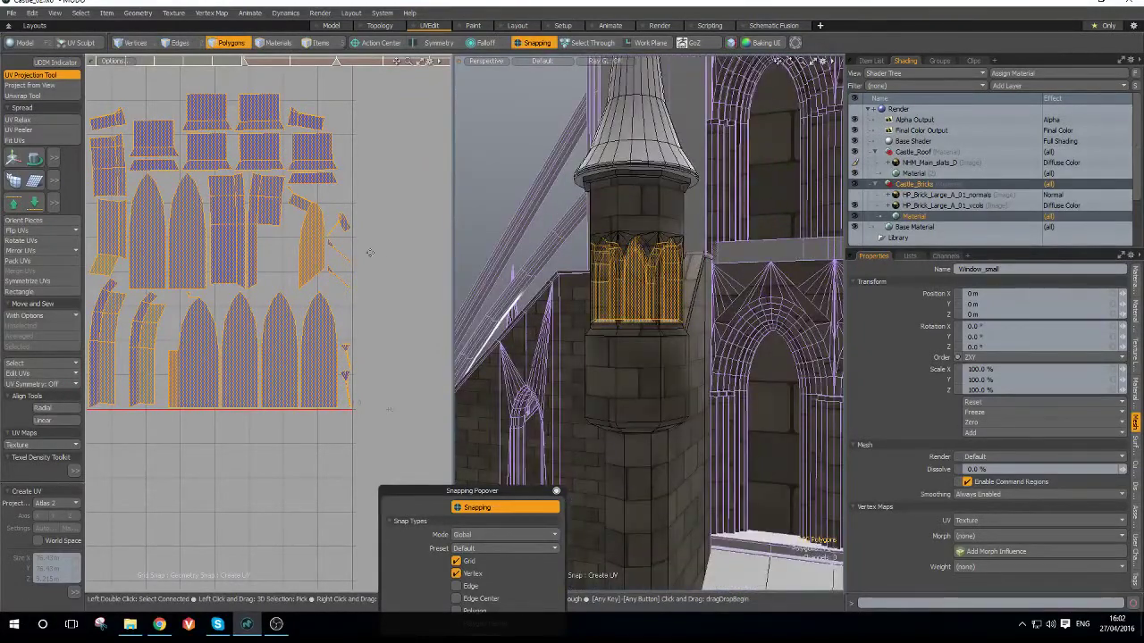
pyautogui.scroll(-5, 373, 280)
pyautogui.press('space')
pyautogui.click(388, 294)
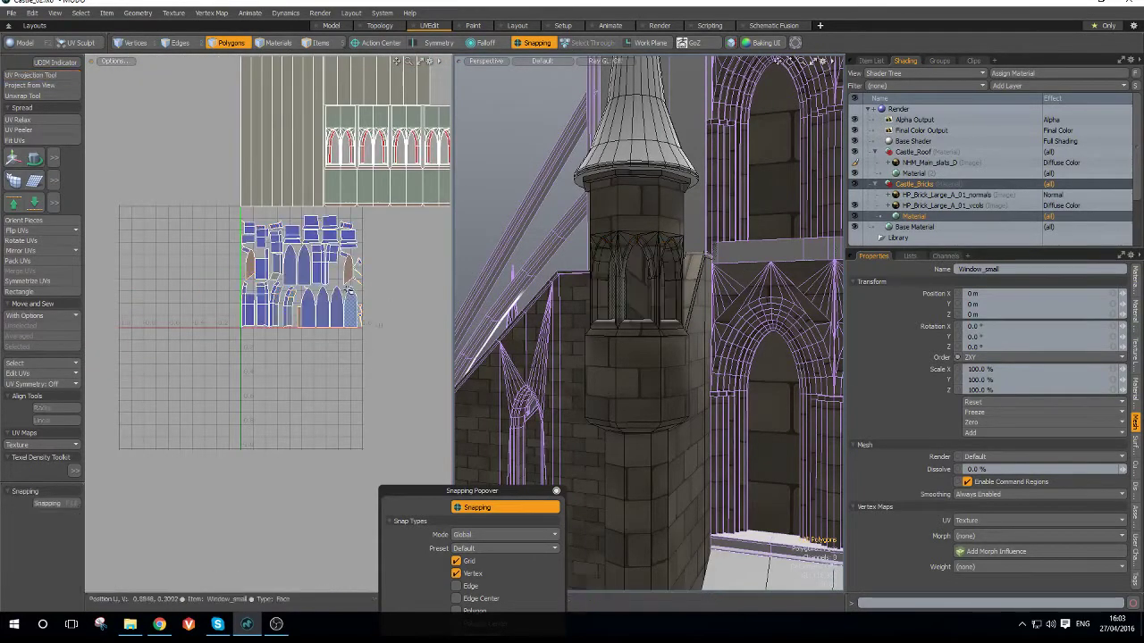
# - Try to straighten the third curved window-frame island in the lowest UV row with UV Rectangle, and clear the selection
pyautogui.scroll(4, 344, 276)
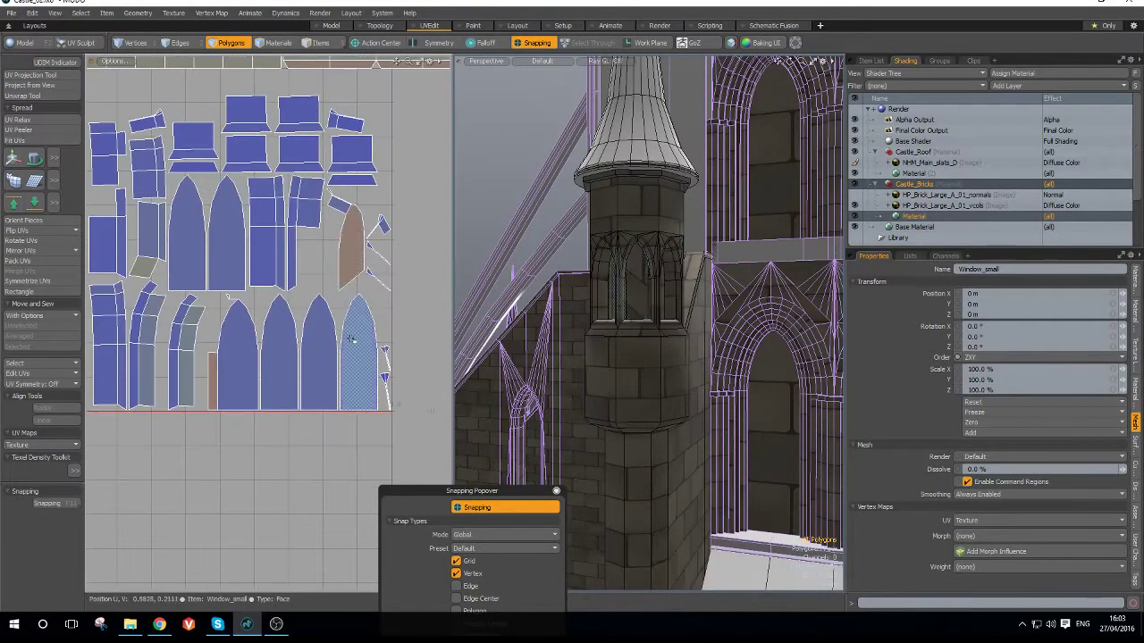
pyautogui.scroll(2, 144, 305)
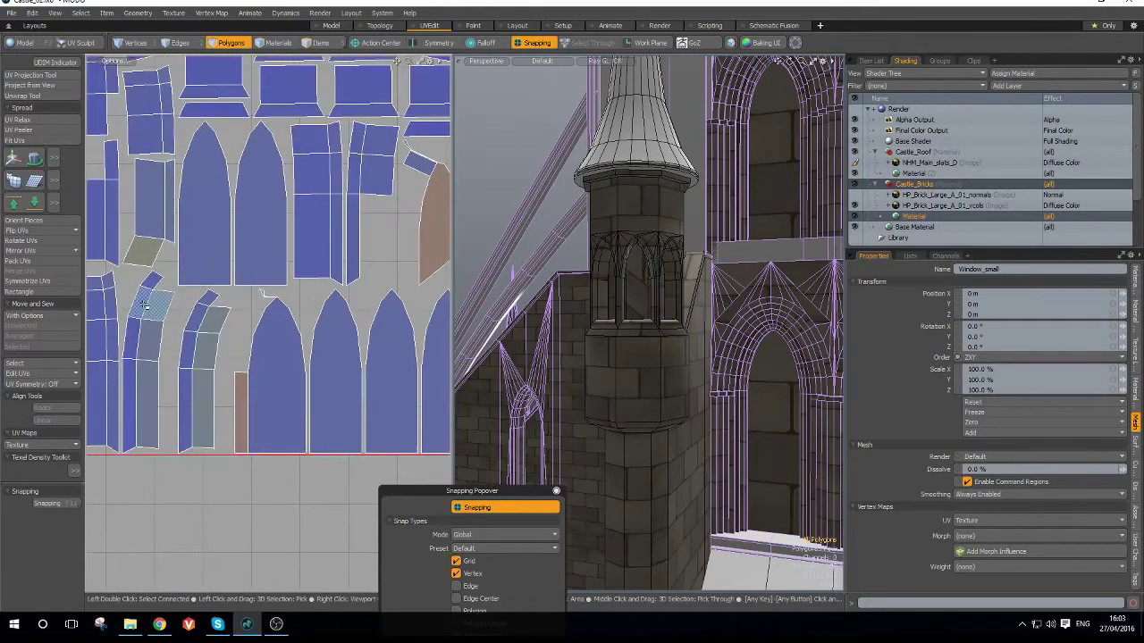
pyautogui.scroll(-3, 155, 324)
pyautogui.doubleClick(148, 323)
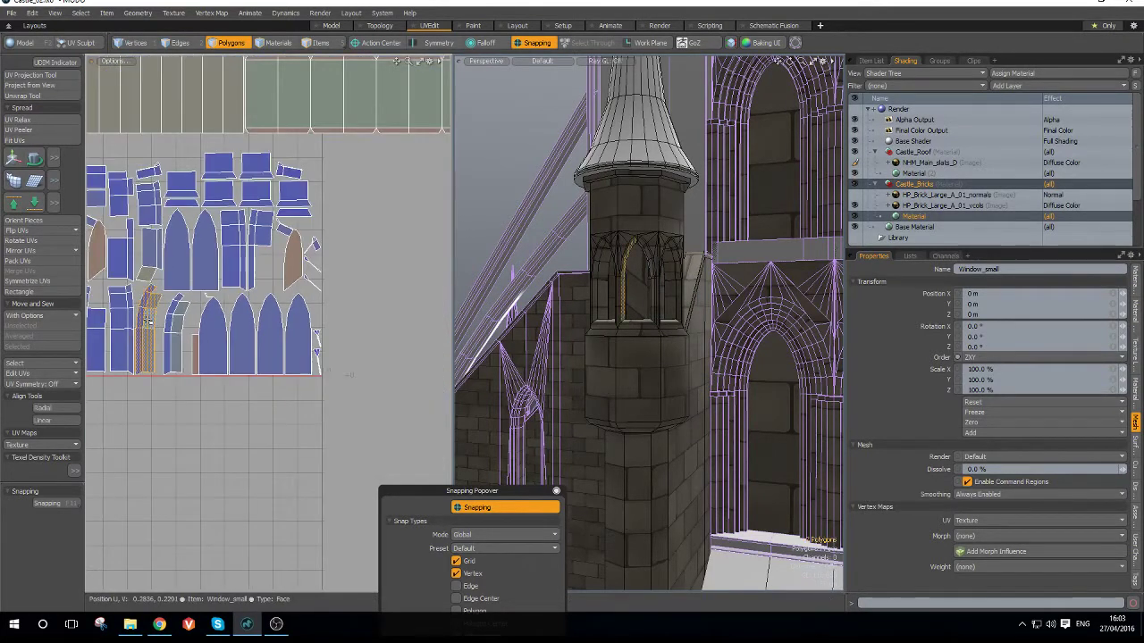
pyautogui.click(35, 293)
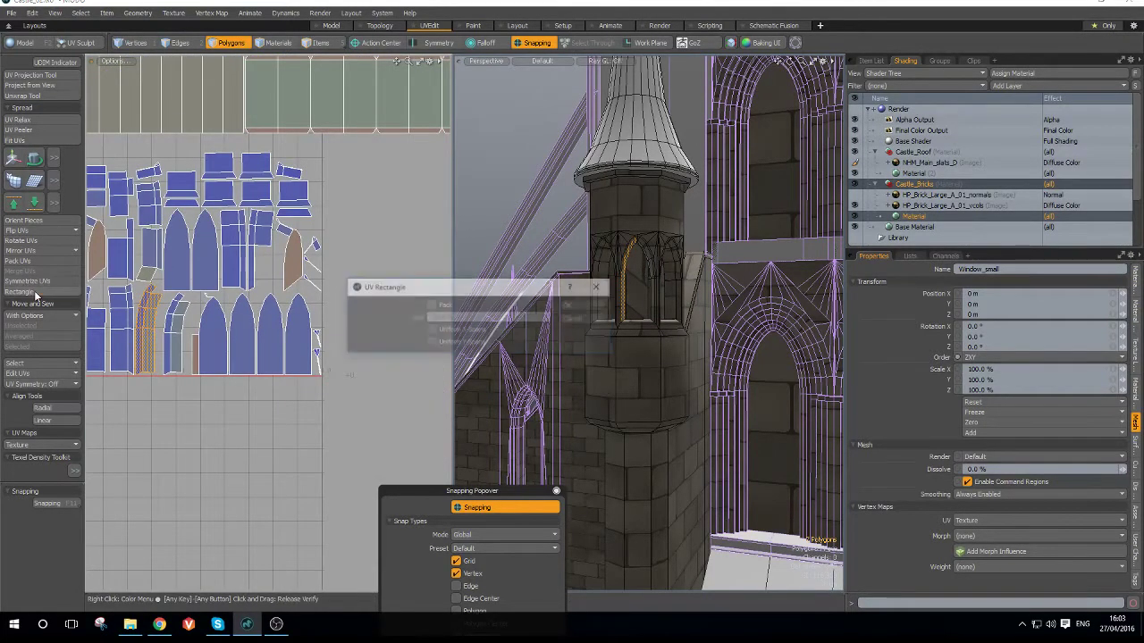
pyautogui.click(553, 324)
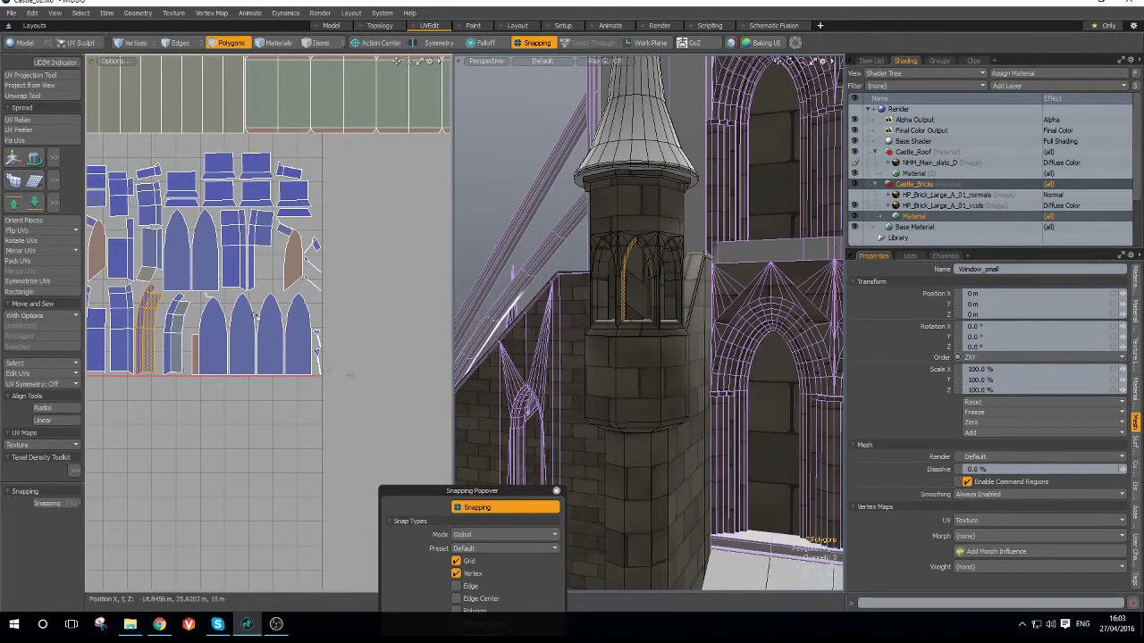
pyautogui.scroll(3, 162, 330)
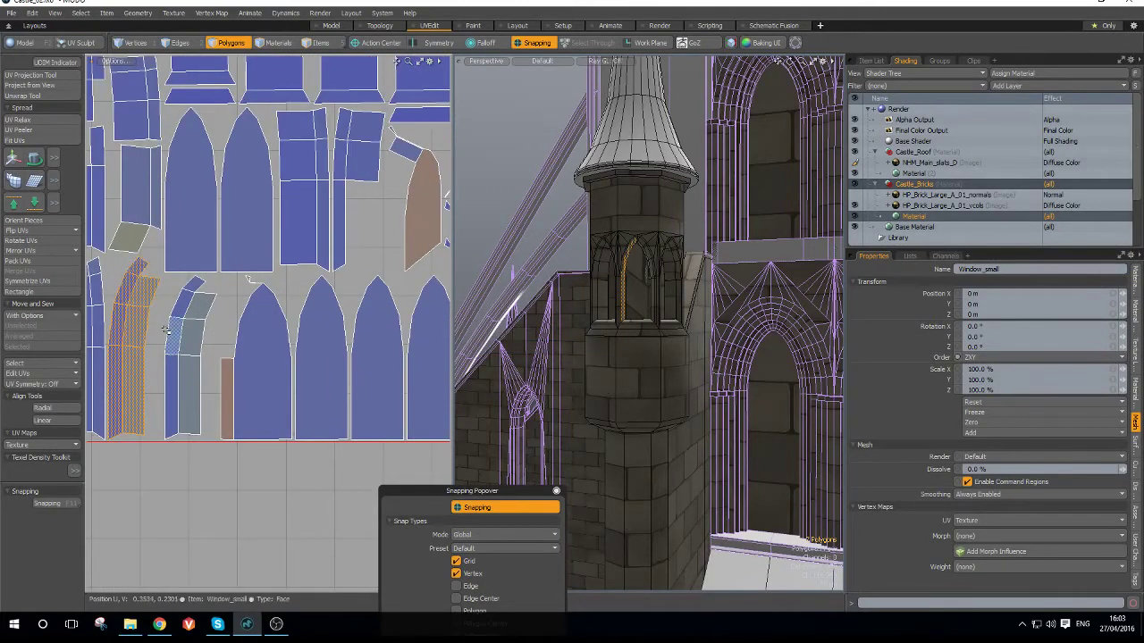
pyautogui.click(157, 319)
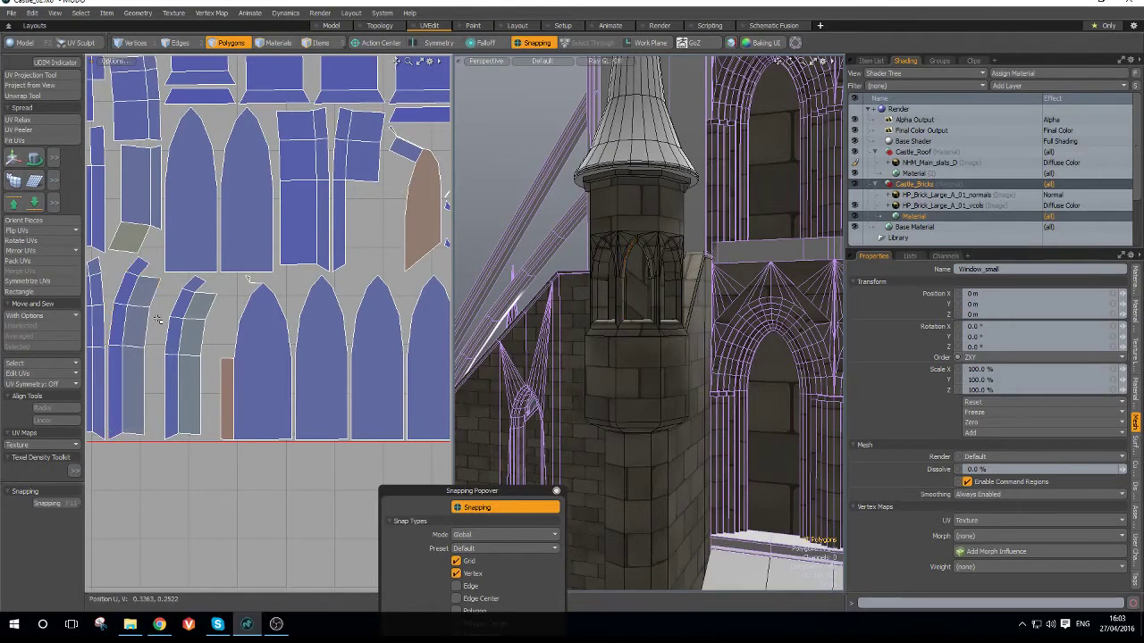
# - Straighten the second curved window-frame island in the lowest UV row with UV Rectangle, without packing
pyautogui.scroll(-3, 146, 291)
pyautogui.keyDown('alt'); pyautogui.moveTo(182, 308); pyautogui.dragTo(251, 319); pyautogui.keyUp('alt')
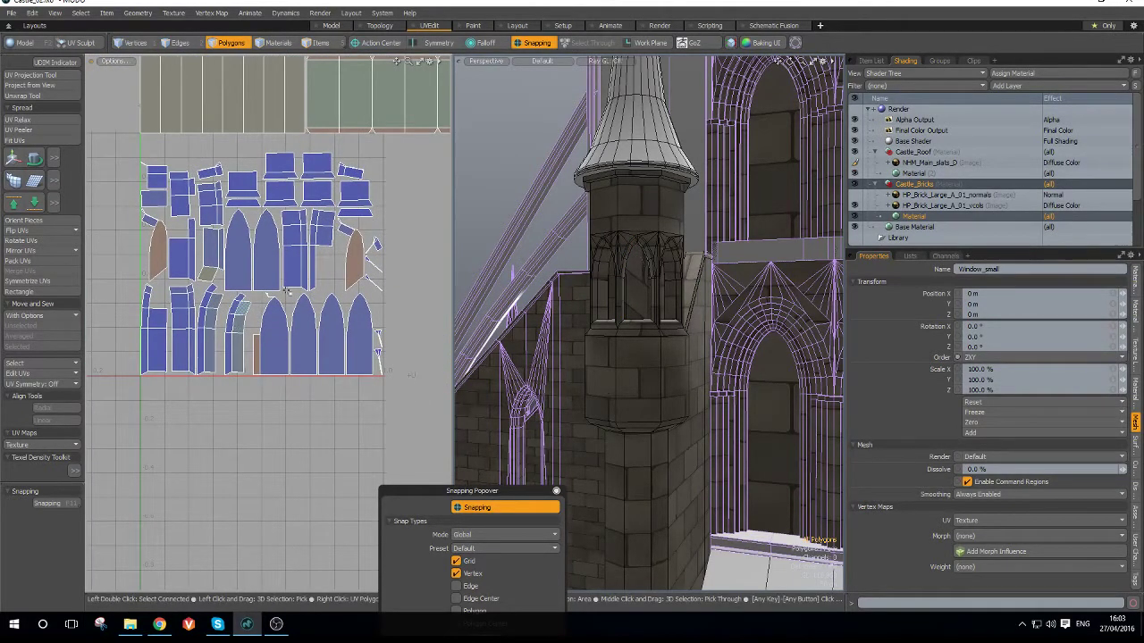
pyautogui.scroll(5, 178, 304)
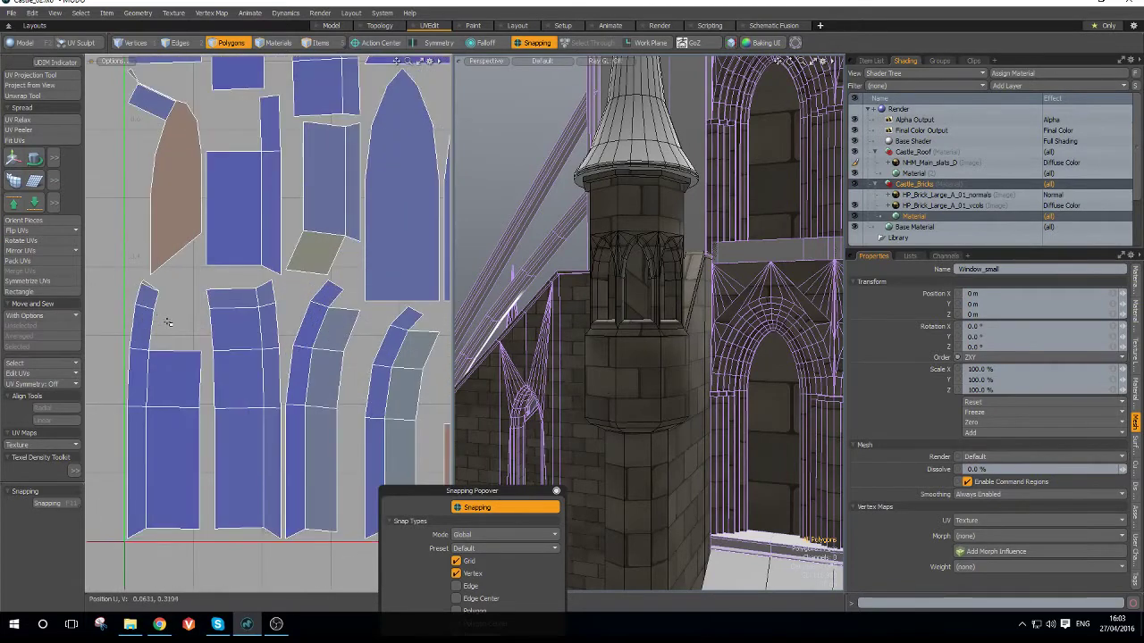
pyautogui.scroll(-3, 193, 374)
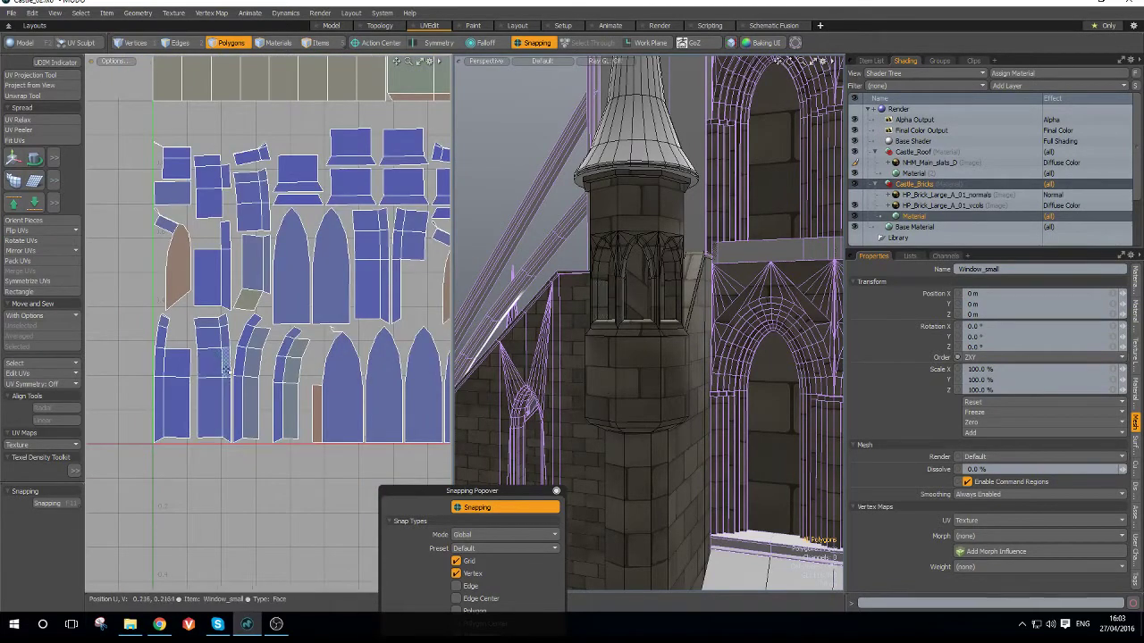
pyautogui.doubleClick(216, 359)
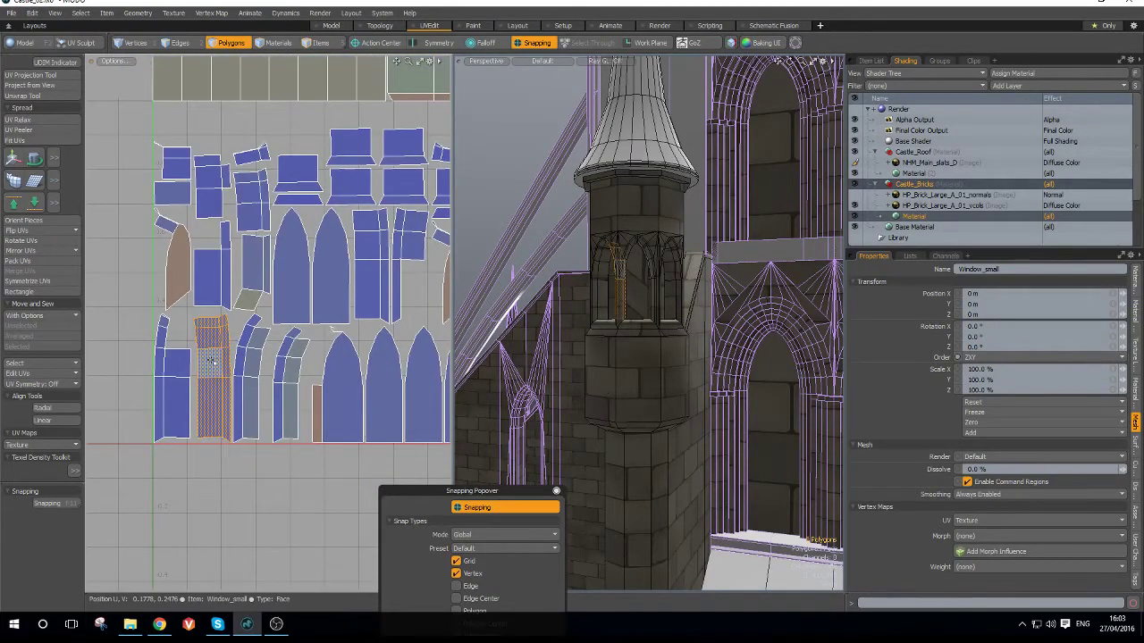
pyautogui.click(36, 293)
pyautogui.click(595, 308)
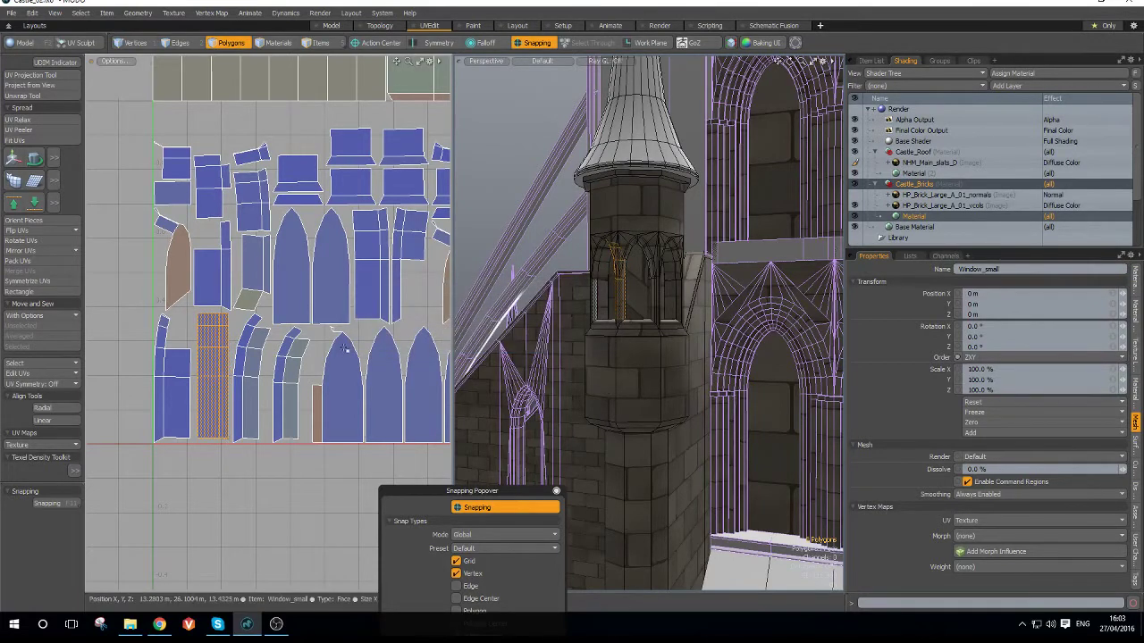
# - Tear the tip polygon off the third curved island in the lowest UV row and straighten the remaining island with UV Rectangle
pyautogui.scroll(3, 255, 324)
pyautogui.click(264, 322)
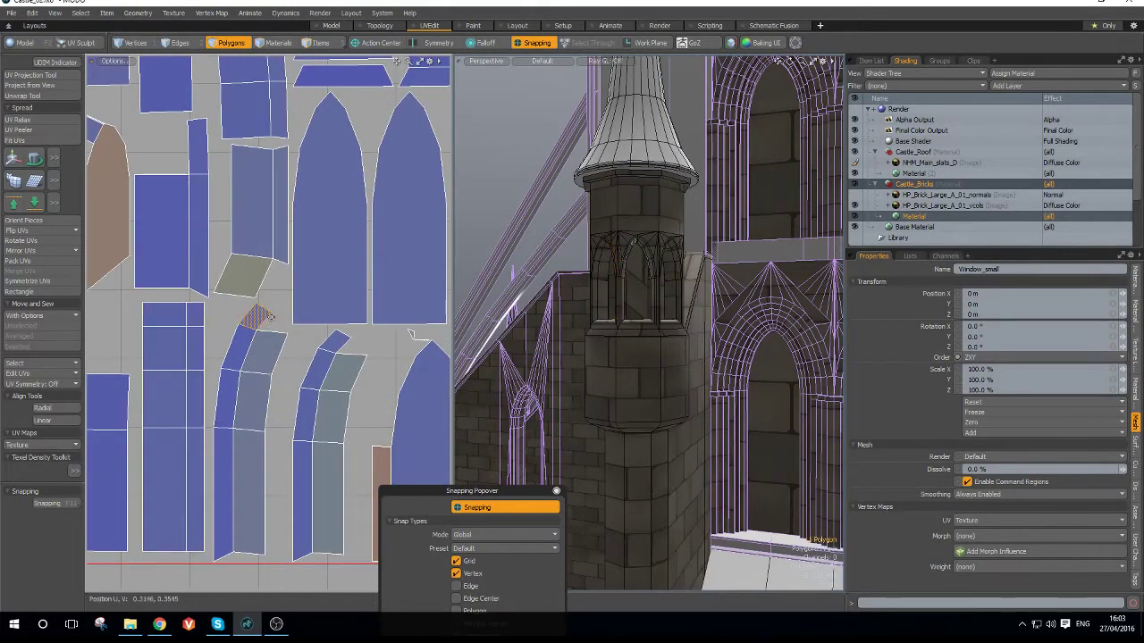
pyautogui.press('y')
pyautogui.click(306, 268)
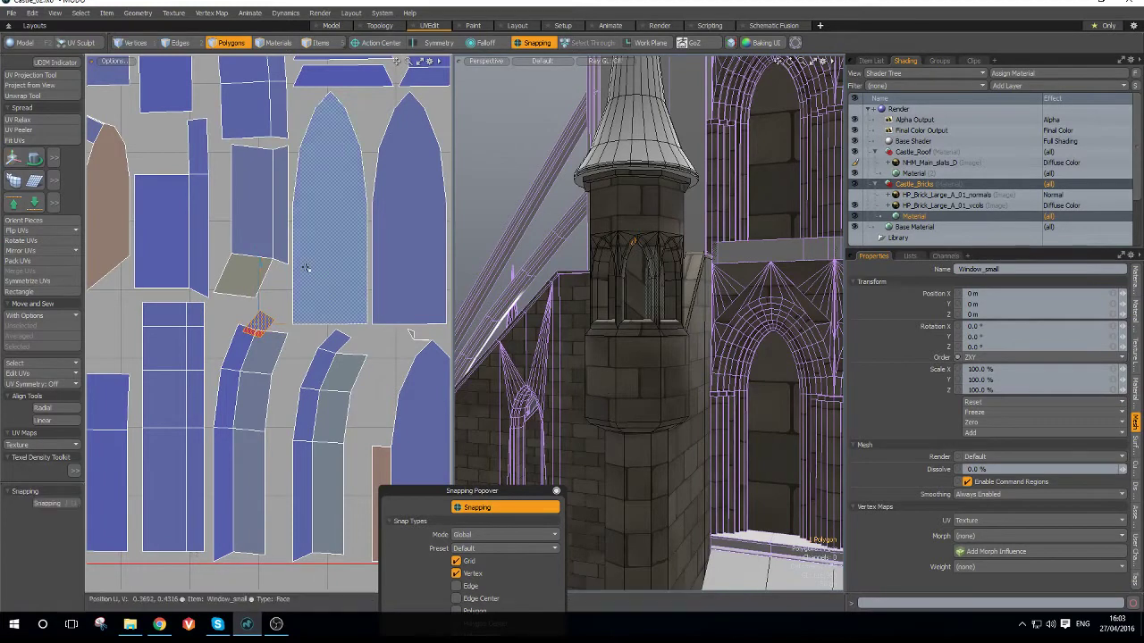
pyautogui.click(252, 402)
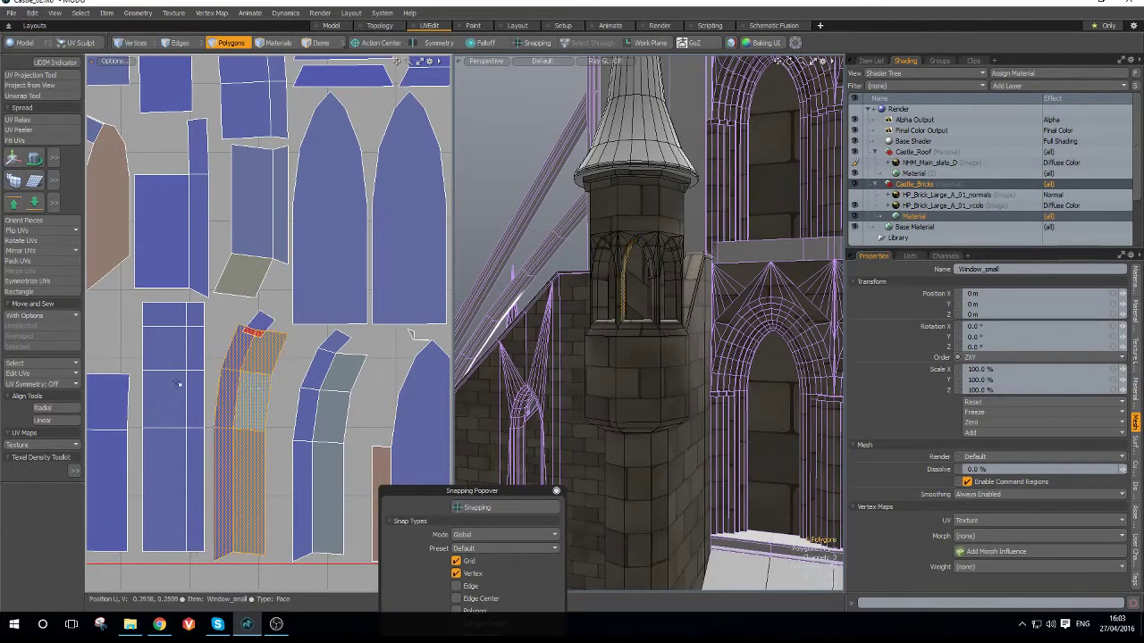
pyautogui.click(19, 291)
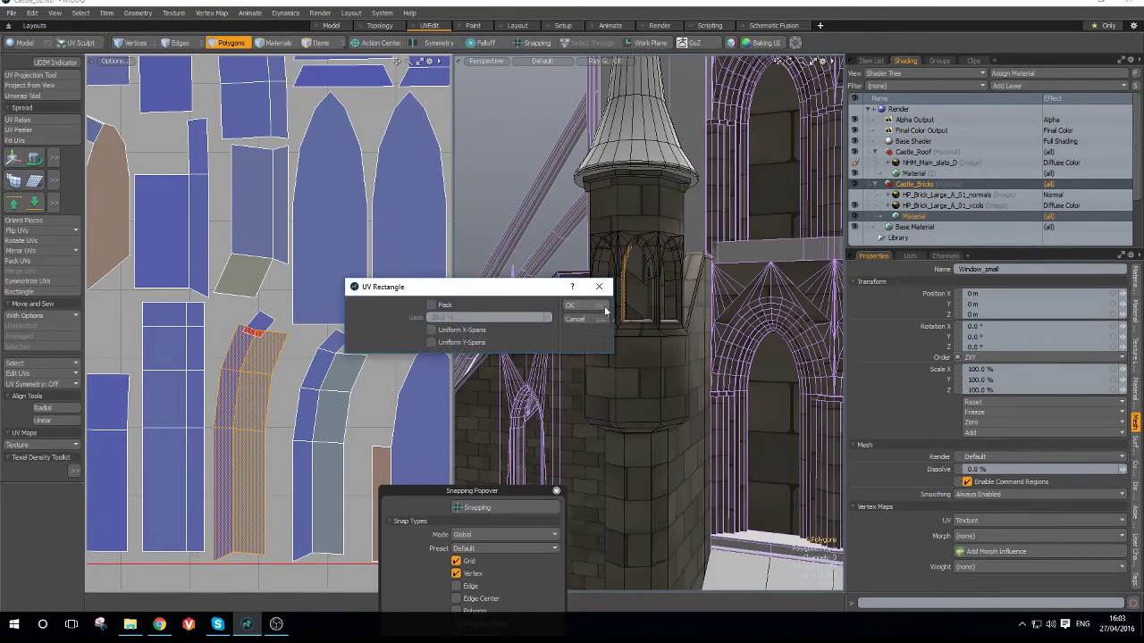
pyautogui.click(577, 308)
# - Tear the tip polygon off the fourth curved island by about -0.0035, 0.0043 and straighten the remaining island with UV Rectangle
pyautogui.click(341, 339)
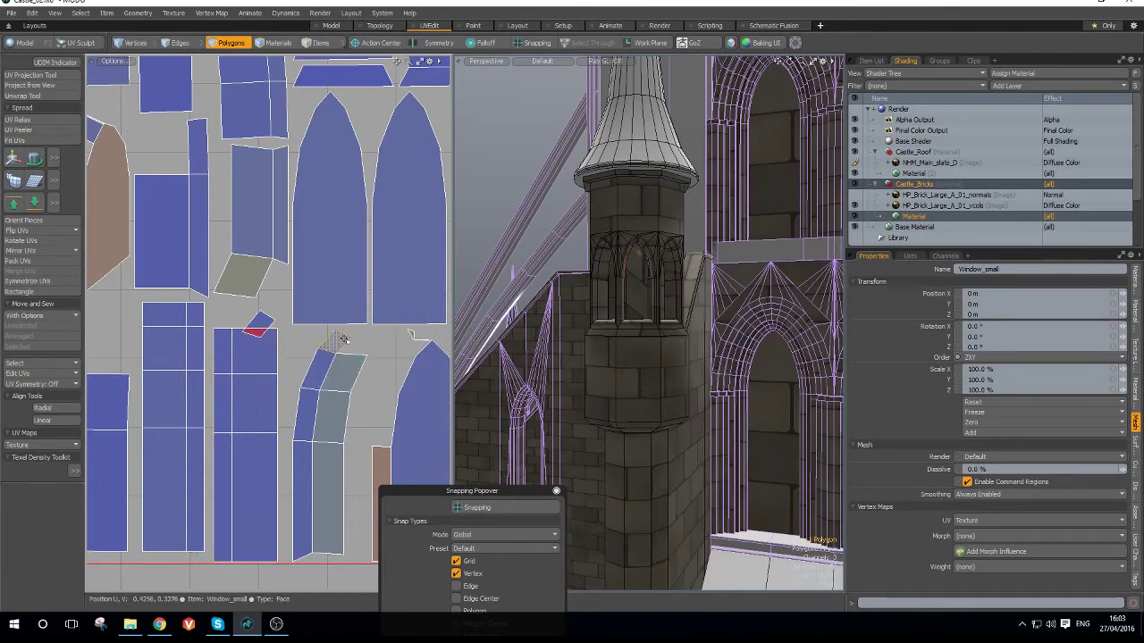
pyautogui.press('w')
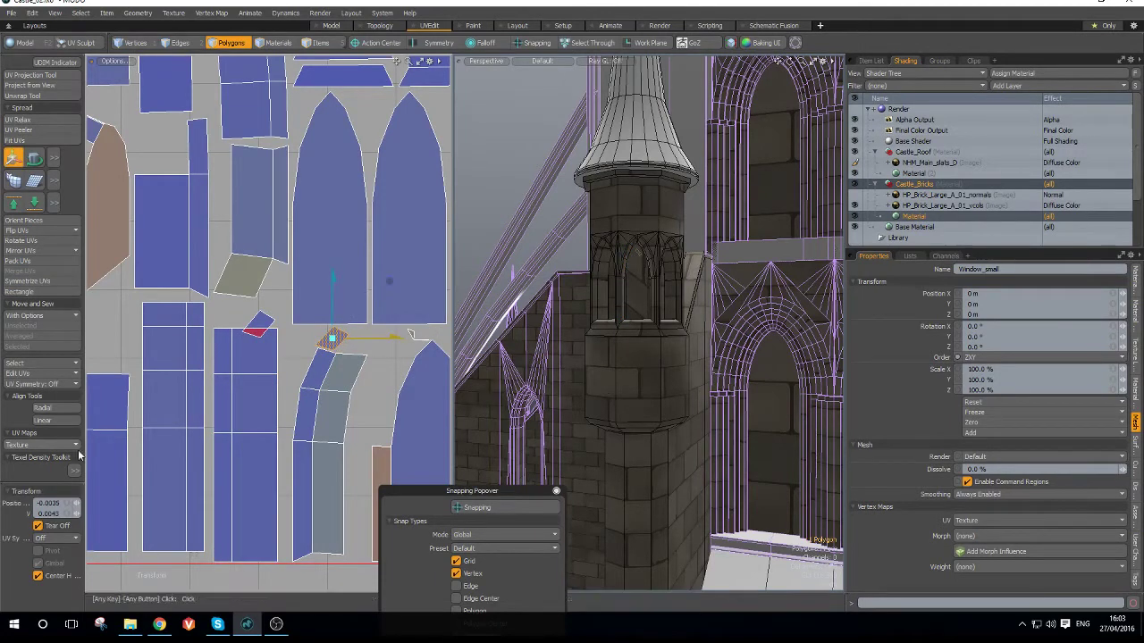
pyautogui.press('q')
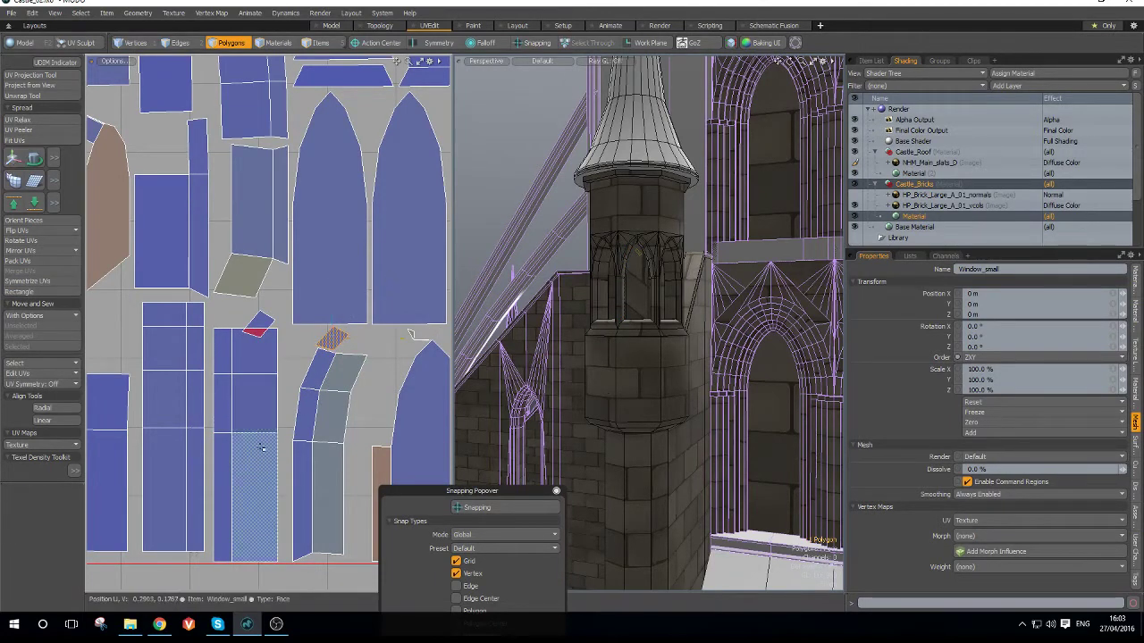
pyautogui.doubleClick(330, 420)
pyautogui.click(22, 292)
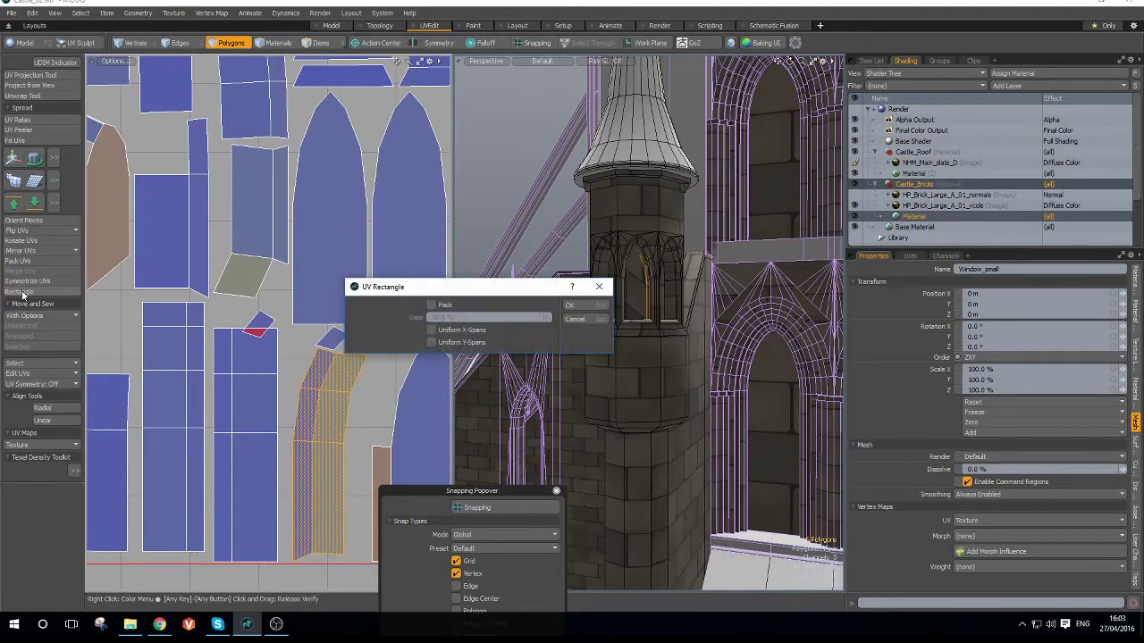
pyautogui.click(585, 307)
# - Tear the two upper strip polygons off the island nearest the UV origin by about -0.036, 0.002 and straighten them with UV Rectangle
pyautogui.scroll(-2, 284, 323)
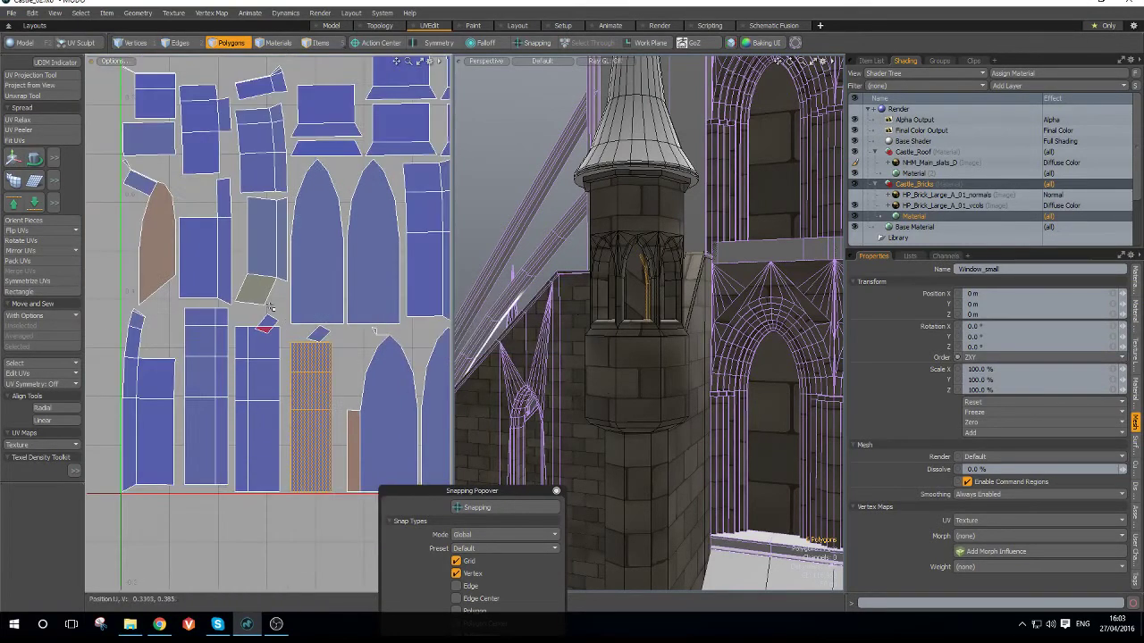
pyautogui.scroll(-2, 284, 324)
pyautogui.scroll(5, 254, 291)
pyautogui.doubleClick(253, 290)
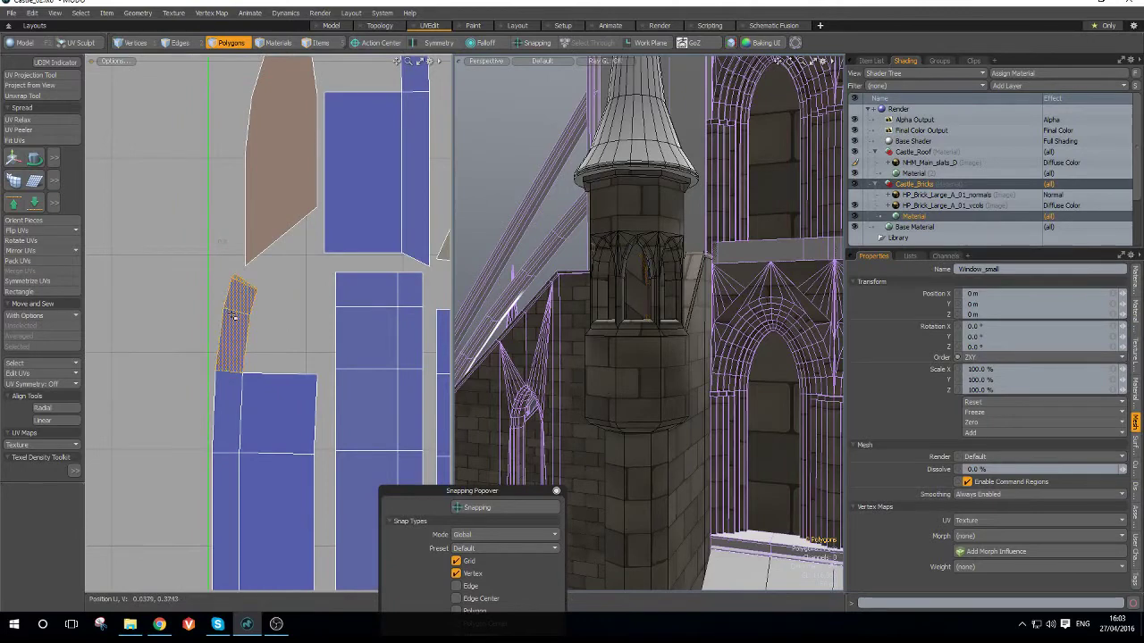
pyautogui.press('w')
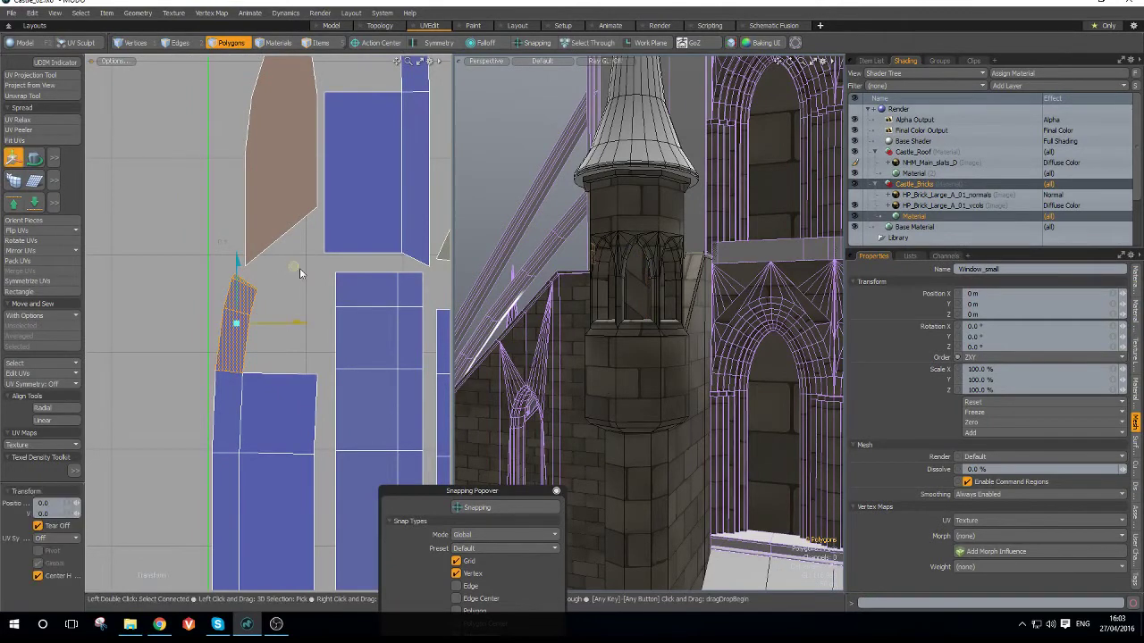
pyautogui.moveTo(299, 268); pyautogui.dragTo(258, 260)
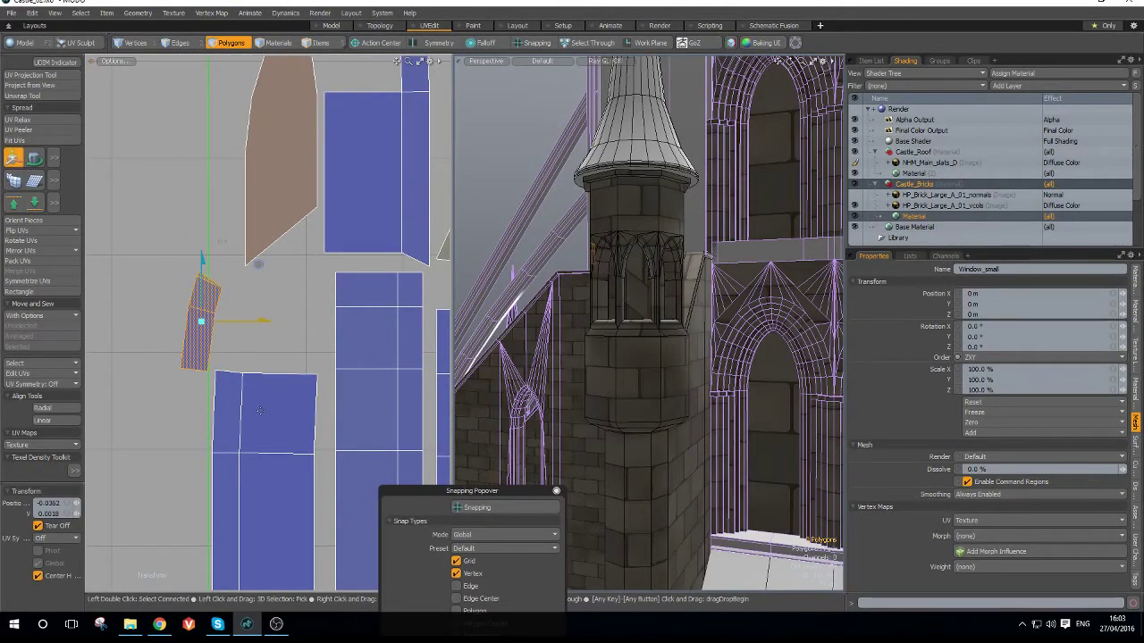
pyautogui.press('space')
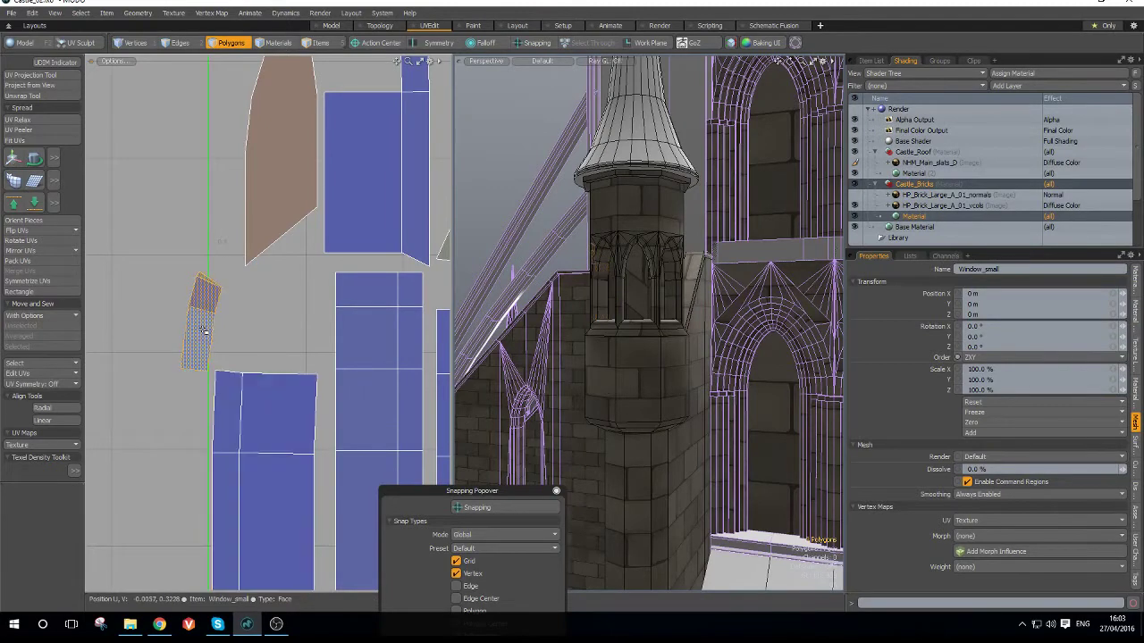
pyautogui.click(41, 289)
pyautogui.click(576, 311)
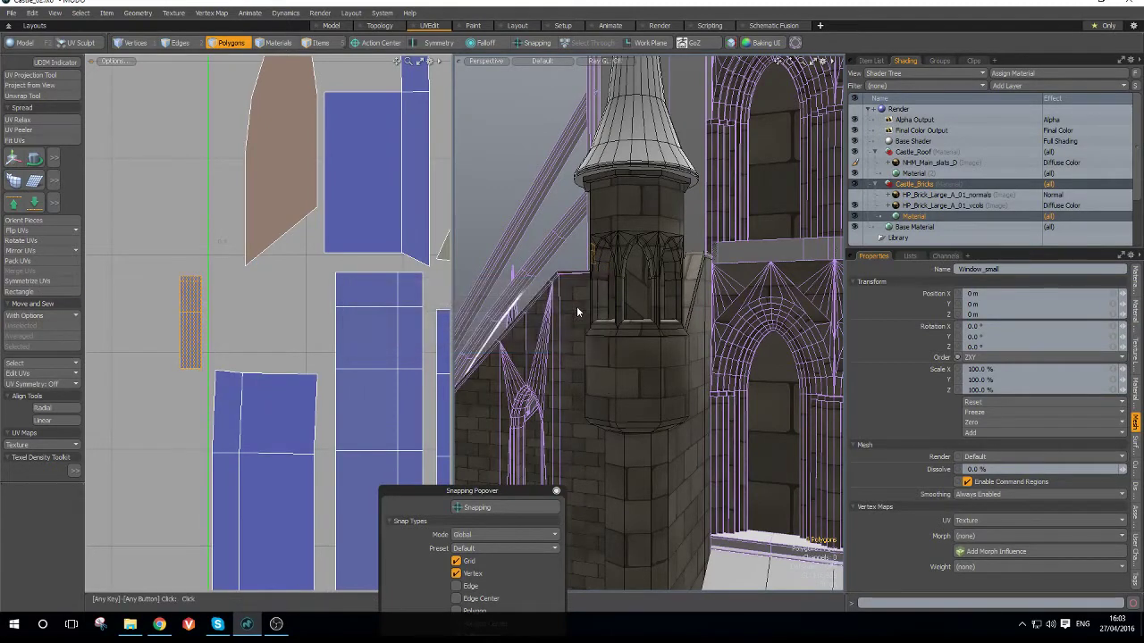
# - Straighten the remaining part of the island nearest the UV origin with UV Rectangle
pyautogui.scroll(-2, 230, 389)
pyautogui.click(235, 393)
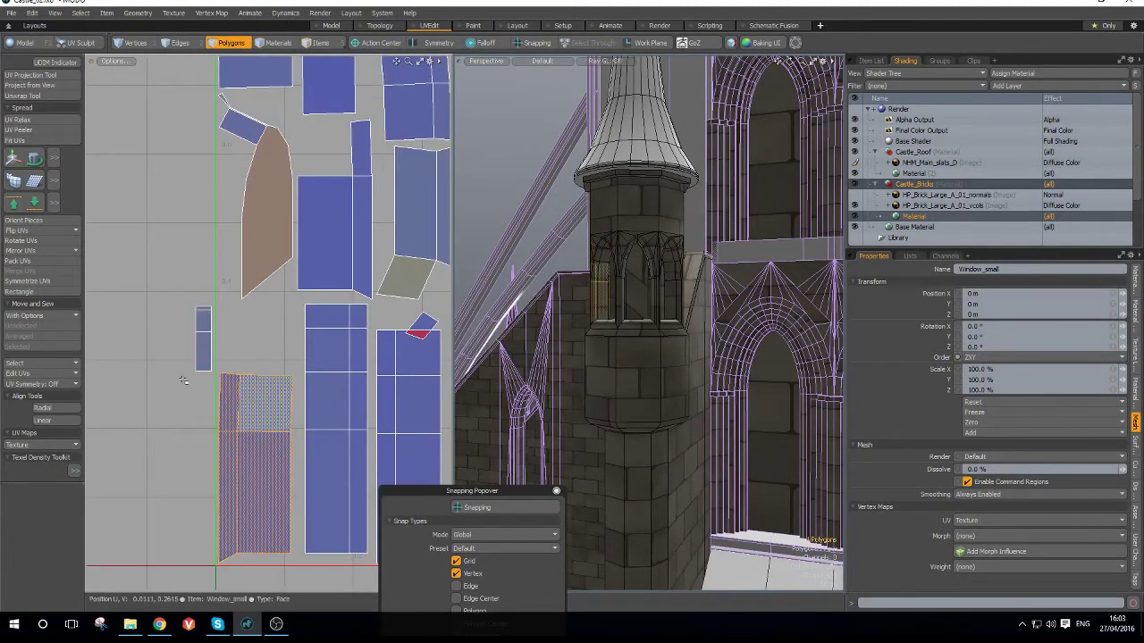
pyautogui.click(52, 290)
pyautogui.click(575, 309)
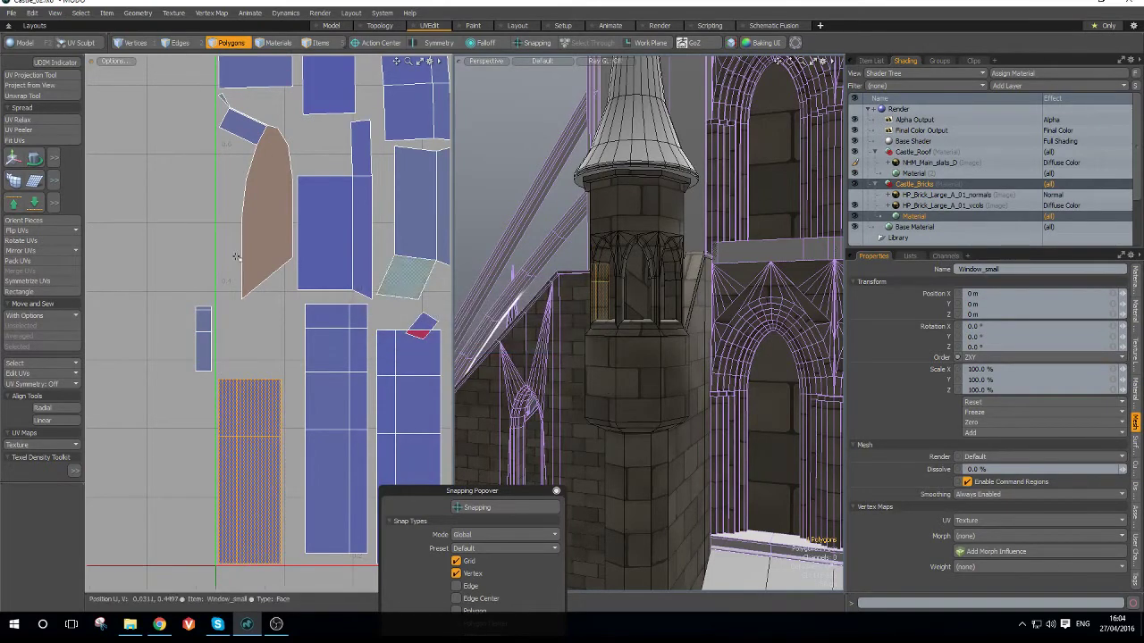
# - Tear the narrow upper polygon and the neighbouring island's skewed lower polygon off their middle-row UV islands by about 0.0086, -0.0012
pyautogui.scroll(-2, 237, 257)
pyautogui.scroll(2, 314, 150)
pyautogui.click(334, 270)
pyautogui.scroll(-2, 341, 255)
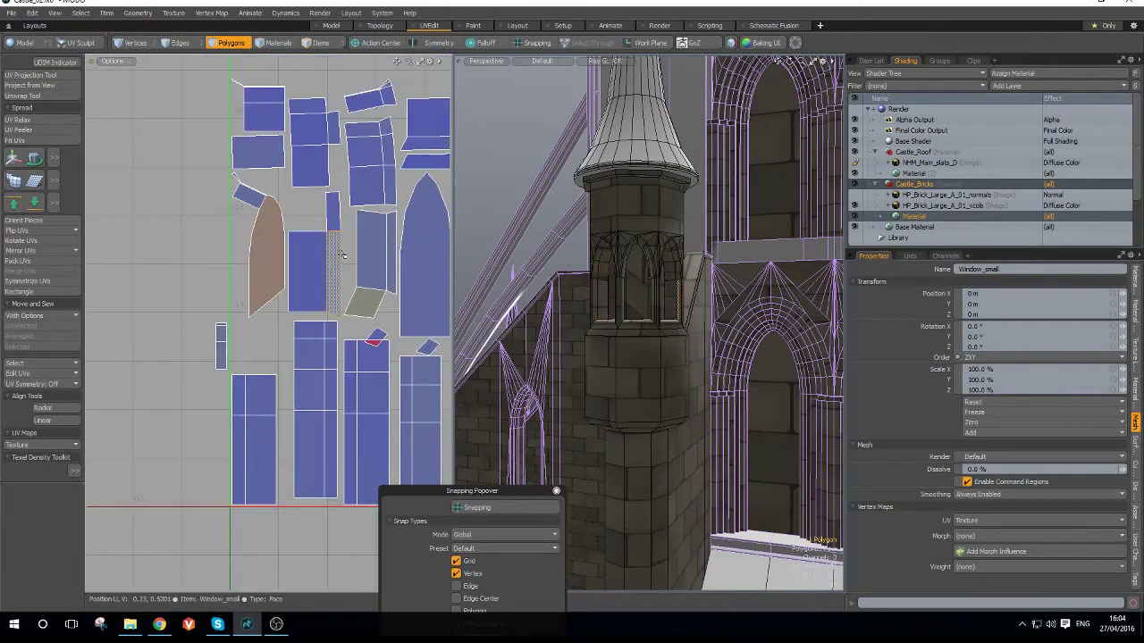
pyautogui.click(365, 301)
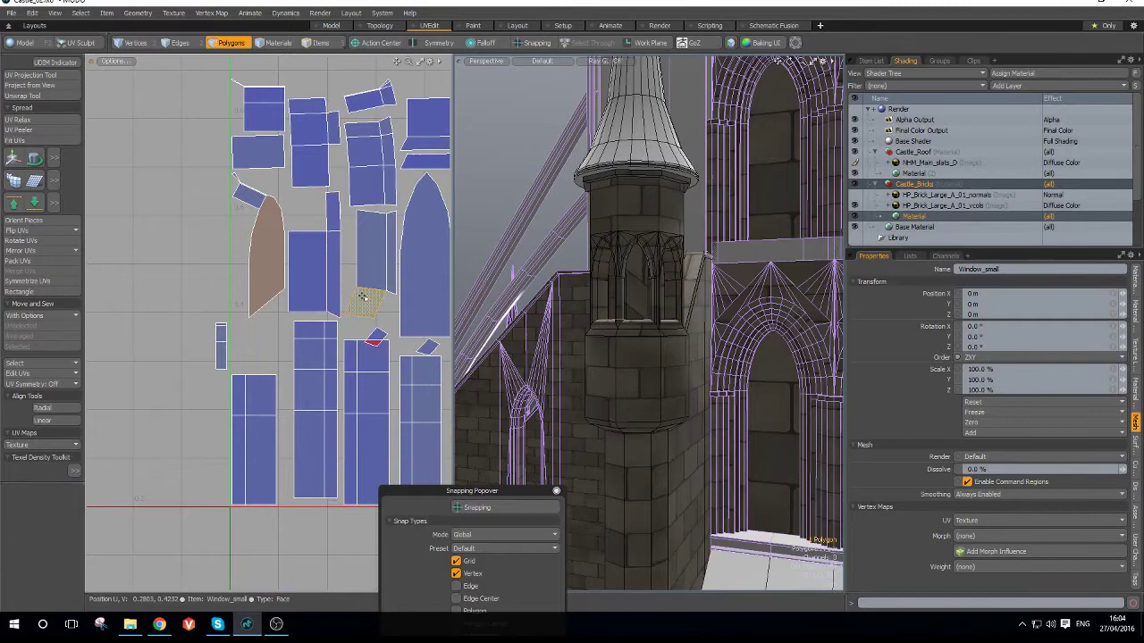
pyautogui.keyDown('shift'); pyautogui.click(338, 222); pyautogui.keyUp('shift')
pyautogui.press('w')
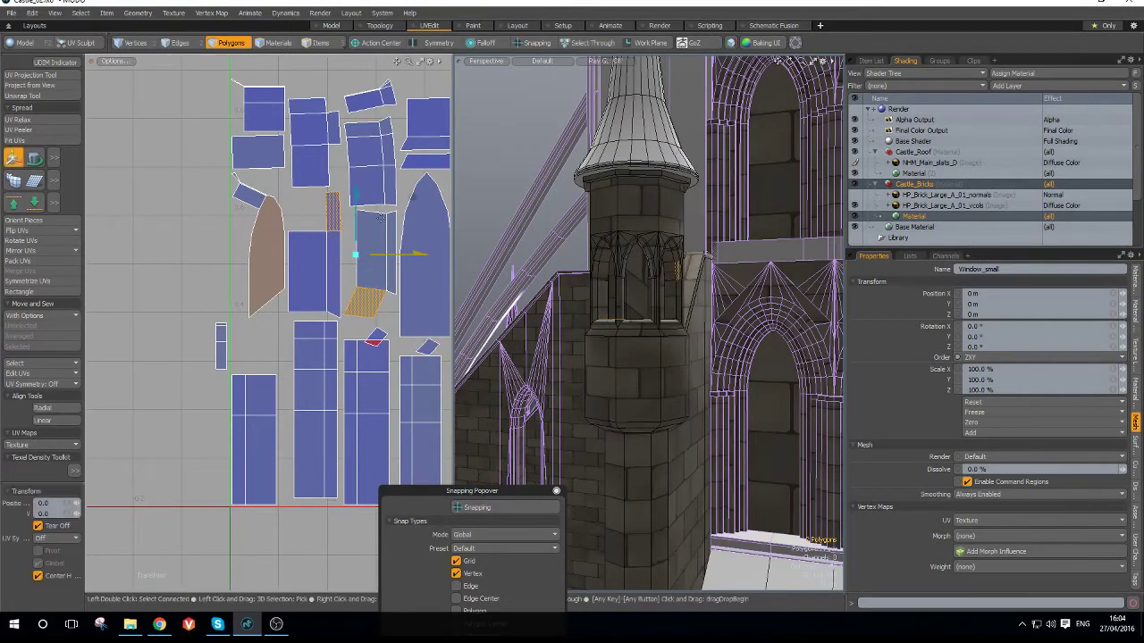
pyautogui.moveTo(416, 208); pyautogui.dragTo(421, 208)
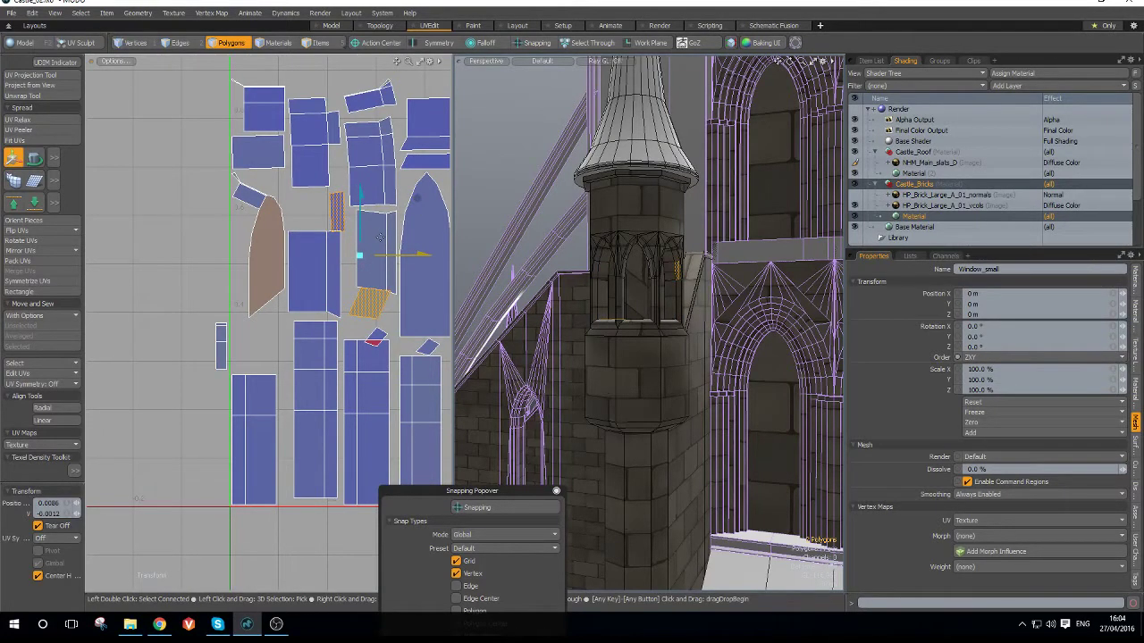
# - Straighten the two middle-row islands and the two polygons torn off them with UV Rectangle
pyautogui.press('q')
pyautogui.keyDown('shift'); pyautogui.moveTo(393, 243); pyautogui.dragTo(318, 283); pyautogui.keyUp('shift')
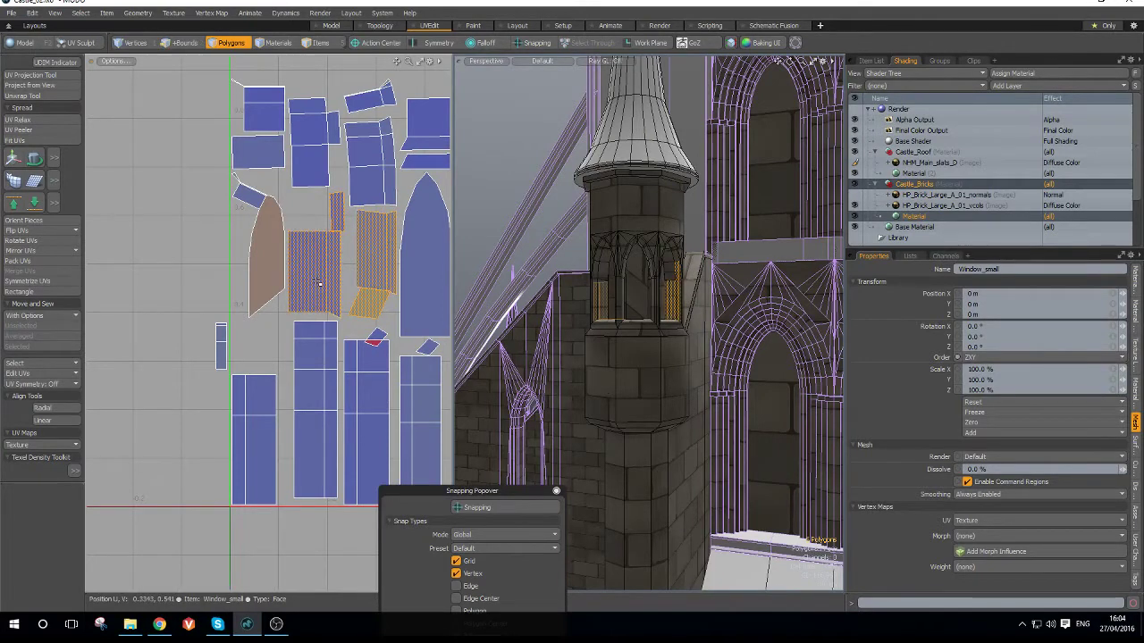
pyautogui.click(48, 293)
pyautogui.click(599, 315)
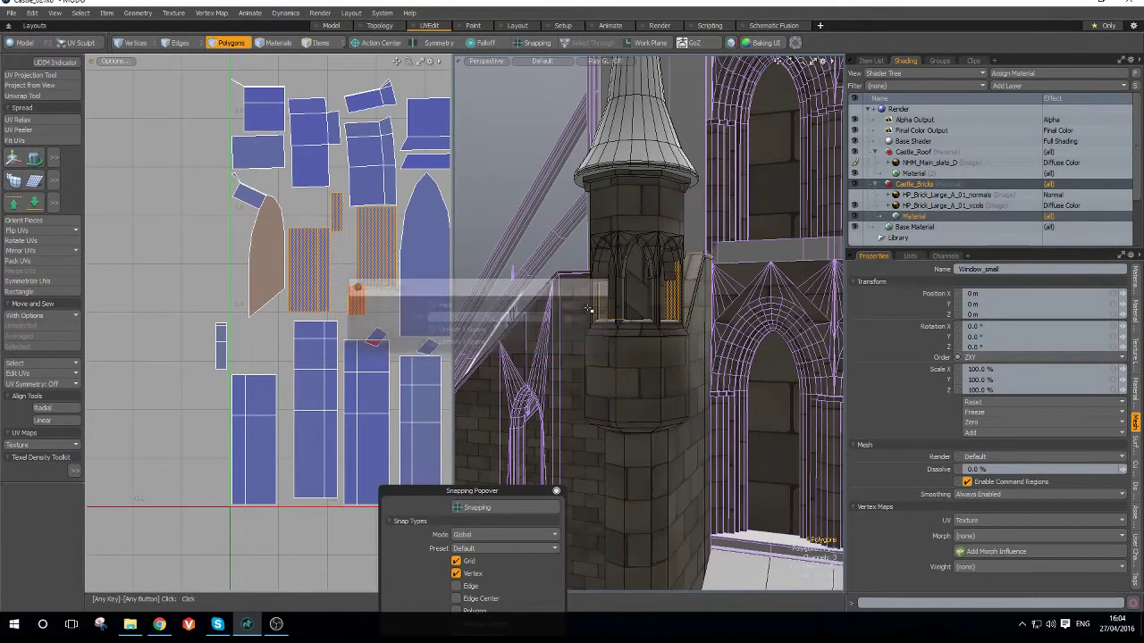
# - Straighten the curved island directly above the right middle-row rectangle with UV Rectangle
pyautogui.doubleClick(366, 143)
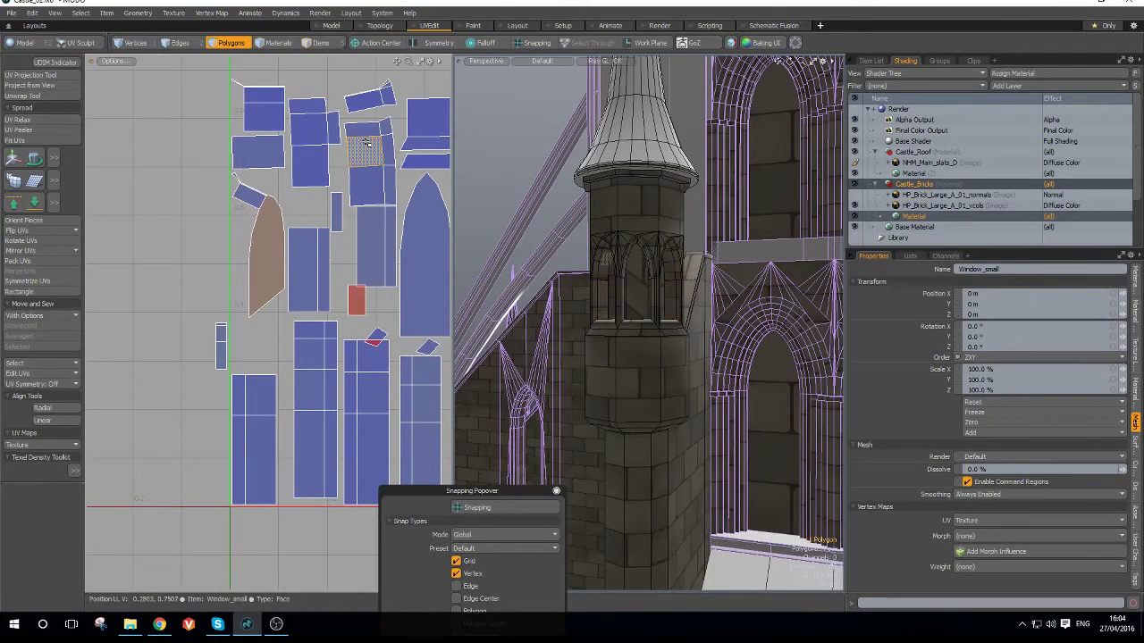
pyautogui.click(45, 293)
pyautogui.click(586, 315)
# - Tear the narrow side polygon off the second upper-row island by about 0.0061, -0.0025
pyautogui.scroll(-2, 349, 123)
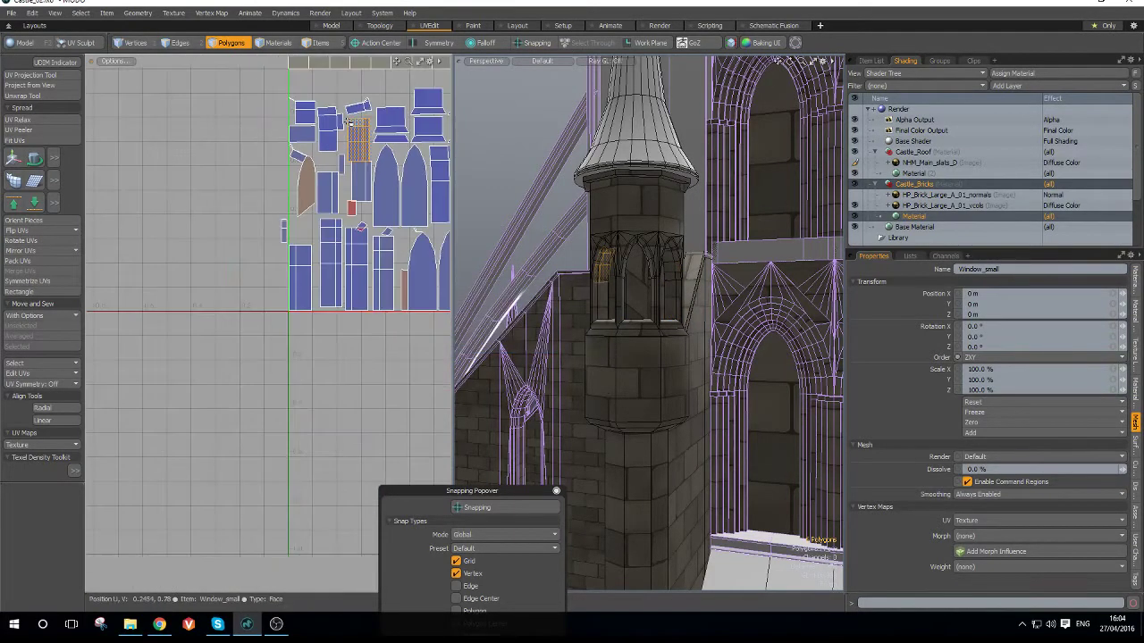
pyautogui.scroll(3, 349, 123)
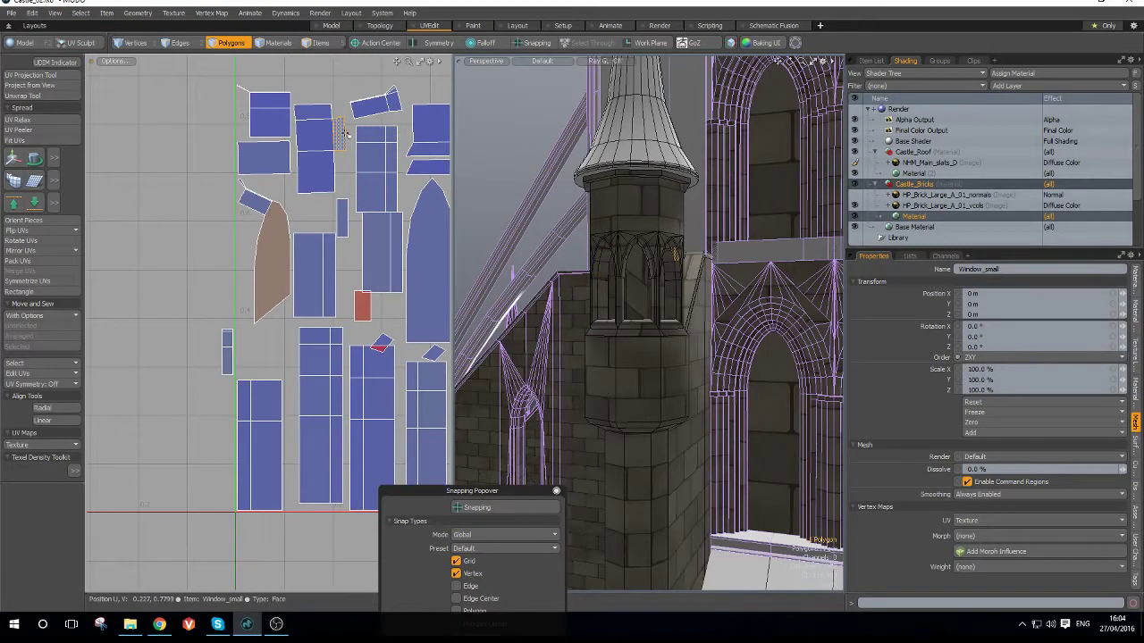
pyautogui.press('w')
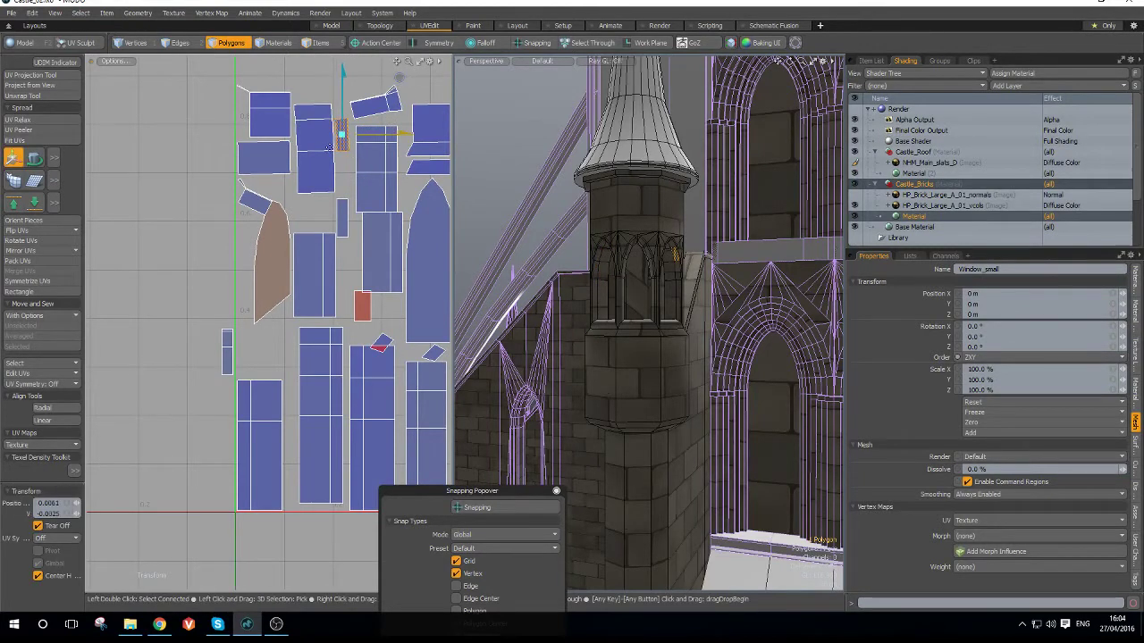
pyautogui.scroll(2, 293, 144)
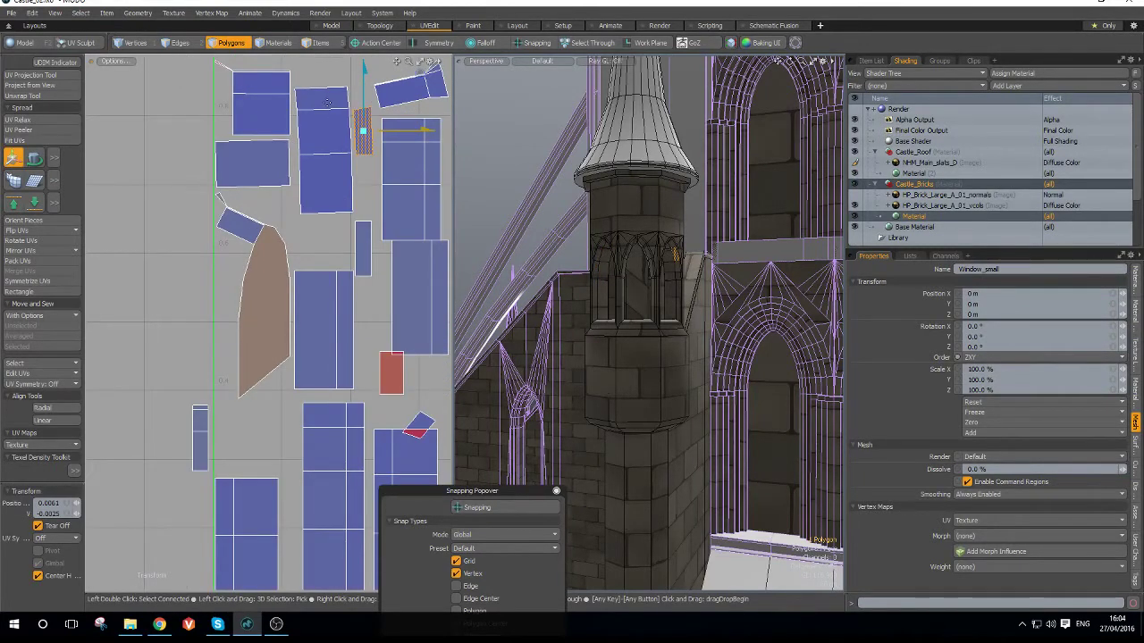
pyautogui.press('space')
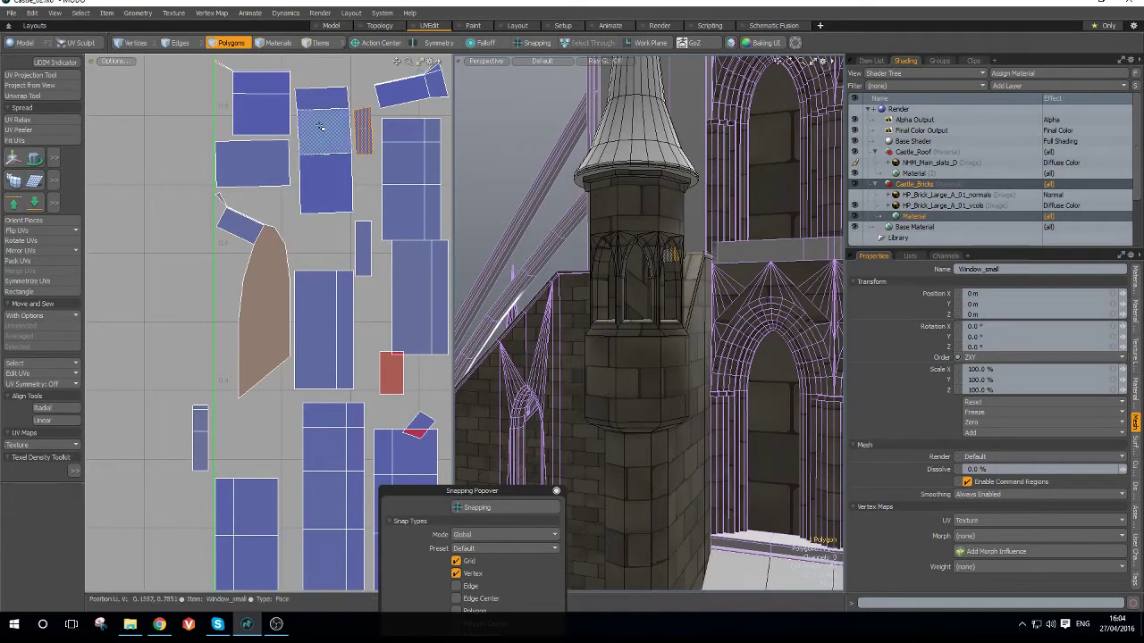
# - Straighten the remaining part of the second upper-row island with UV Rectangle
pyautogui.click(321, 130)
pyautogui.click(49, 295)
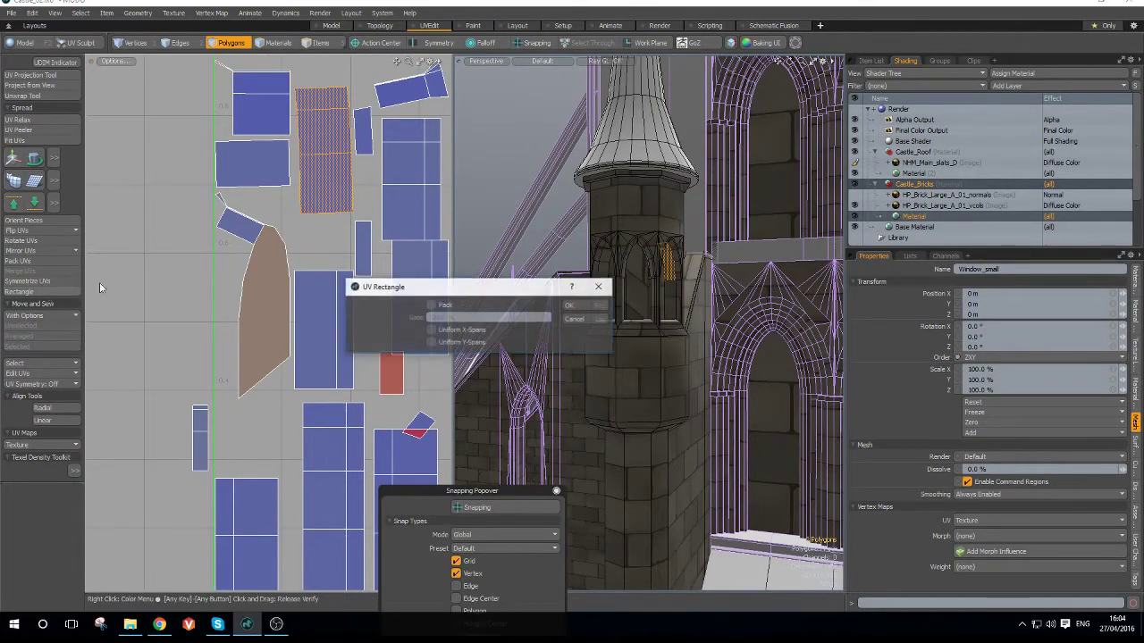
pyautogui.click(580, 308)
# - Try to sew the top edges of the second bottom-row UV island to their matching edges, and undo it
pyautogui.scroll(-3, 313, 223)
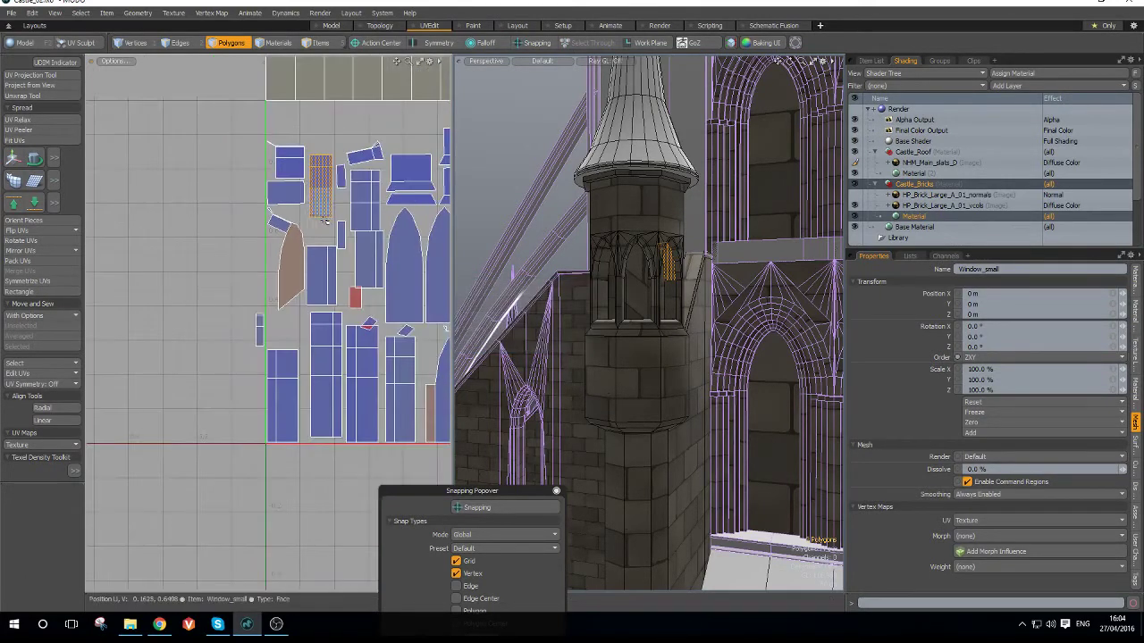
pyautogui.scroll(4, 340, 286)
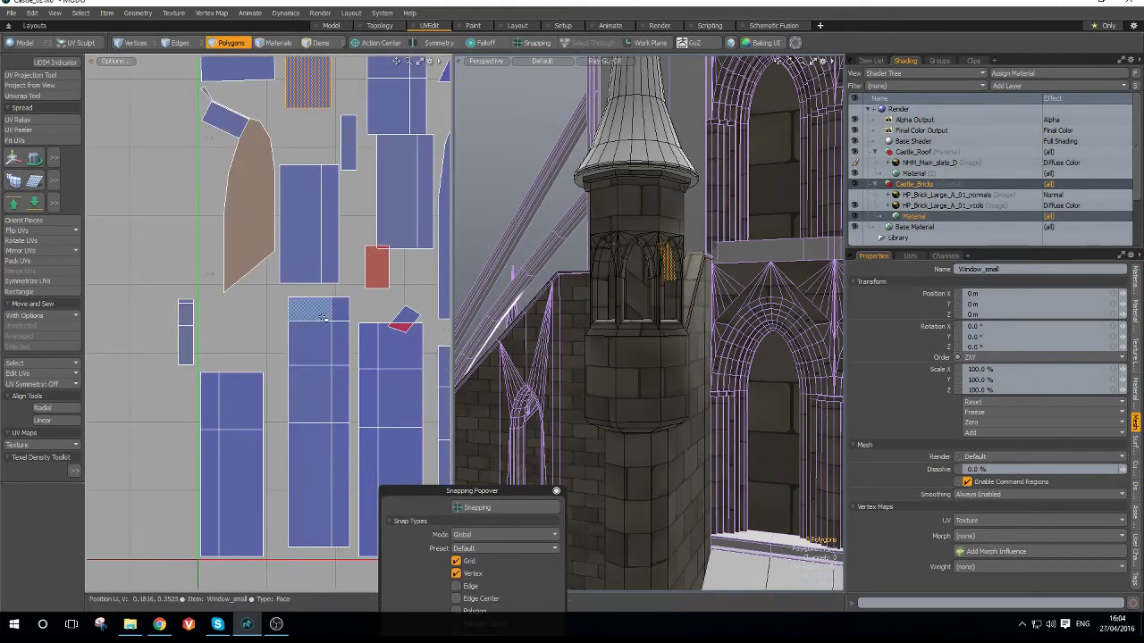
pyautogui.press('2')
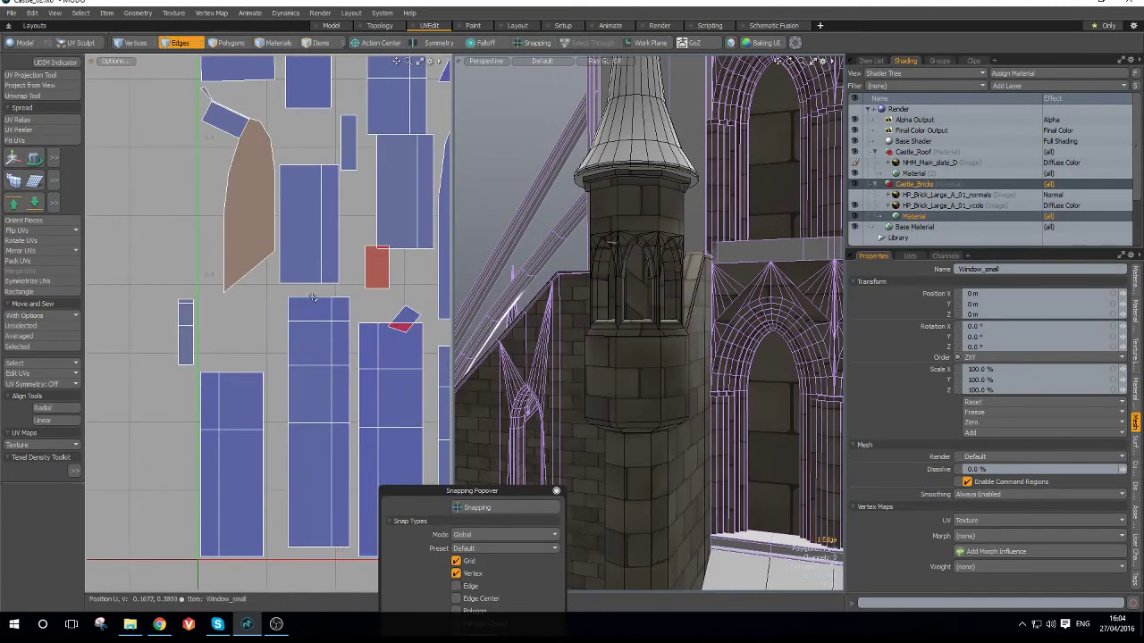
pyautogui.hotkey('ctrl', 'space')
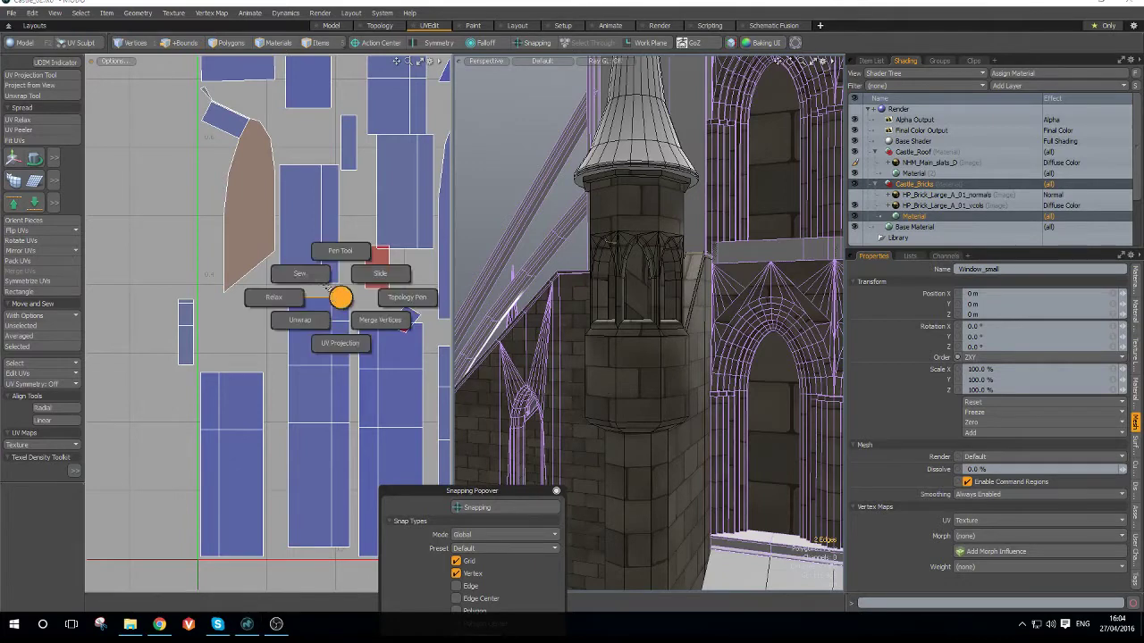
pyautogui.click(313, 272)
pyautogui.hotkey('ctrl', 'z')
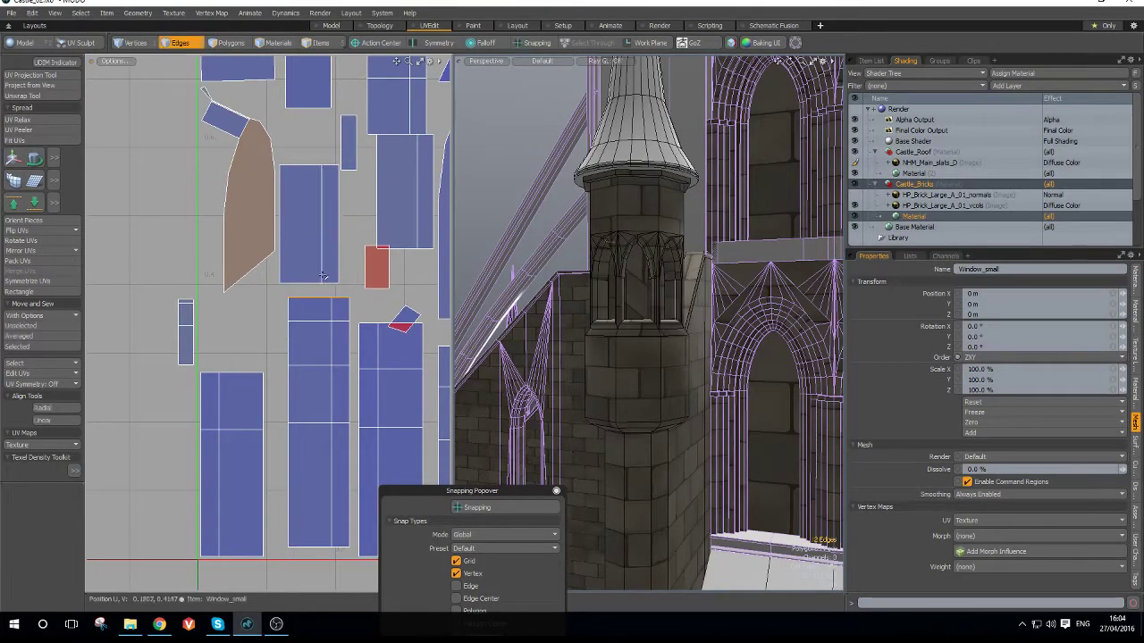
# - Tear the long narrow lower polygon off the right one of the two curved islands beside the arch-shaped islands
pyautogui.scroll(-2, 266, 358)
pyautogui.scroll(2, 363, 314)
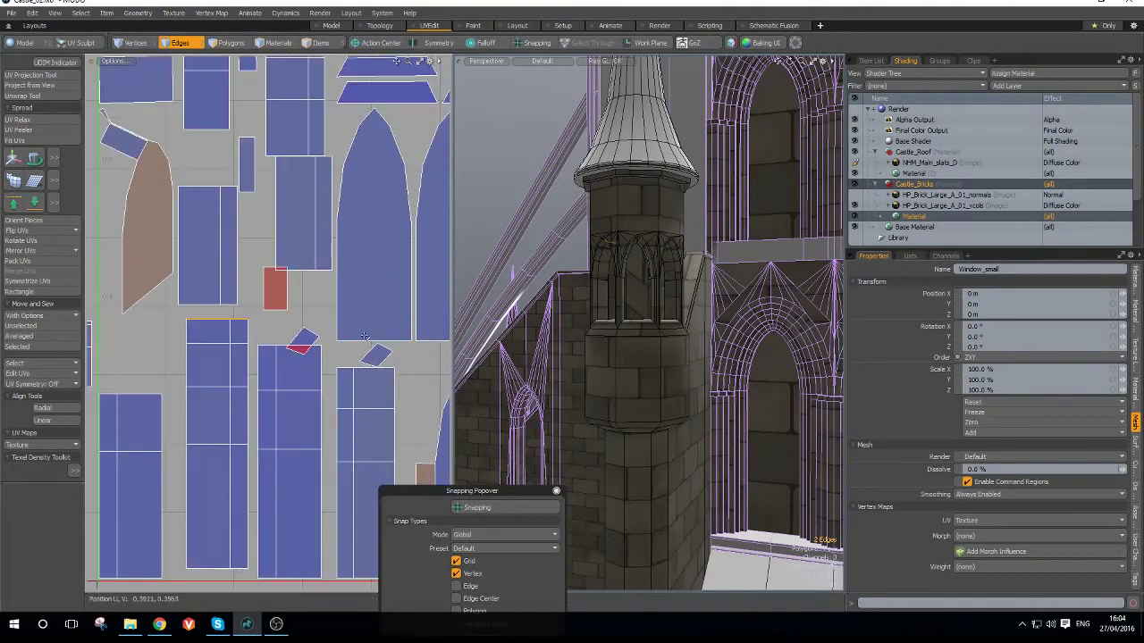
pyautogui.scroll(-1, 364, 310)
pyautogui.scroll(-3, 364, 309)
pyautogui.scroll(6, 353, 277)
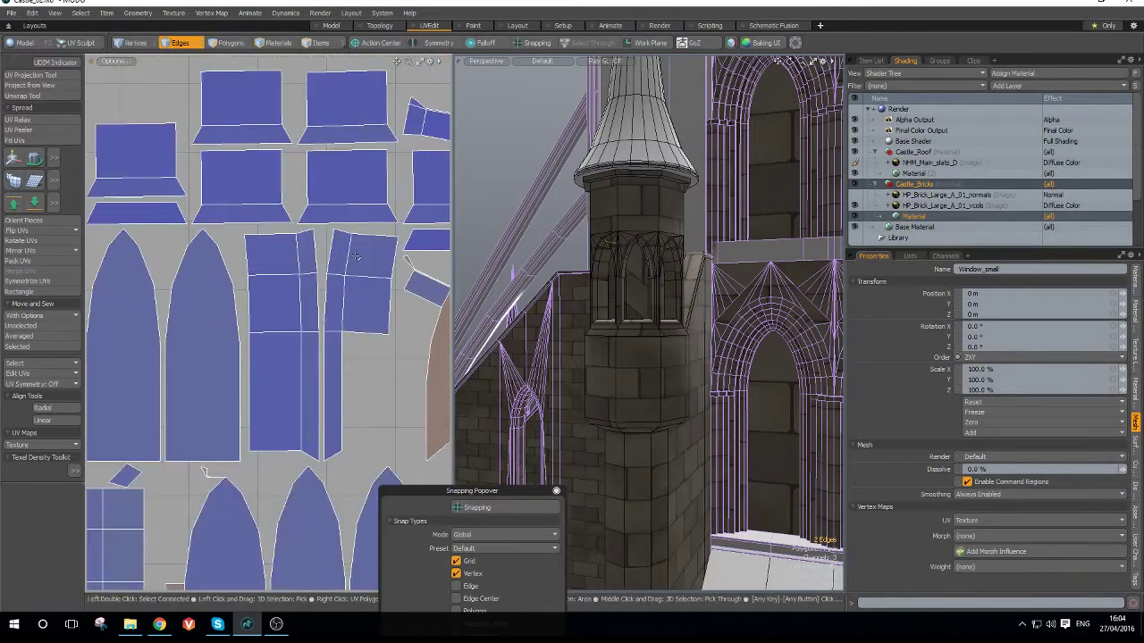
pyautogui.press('3')
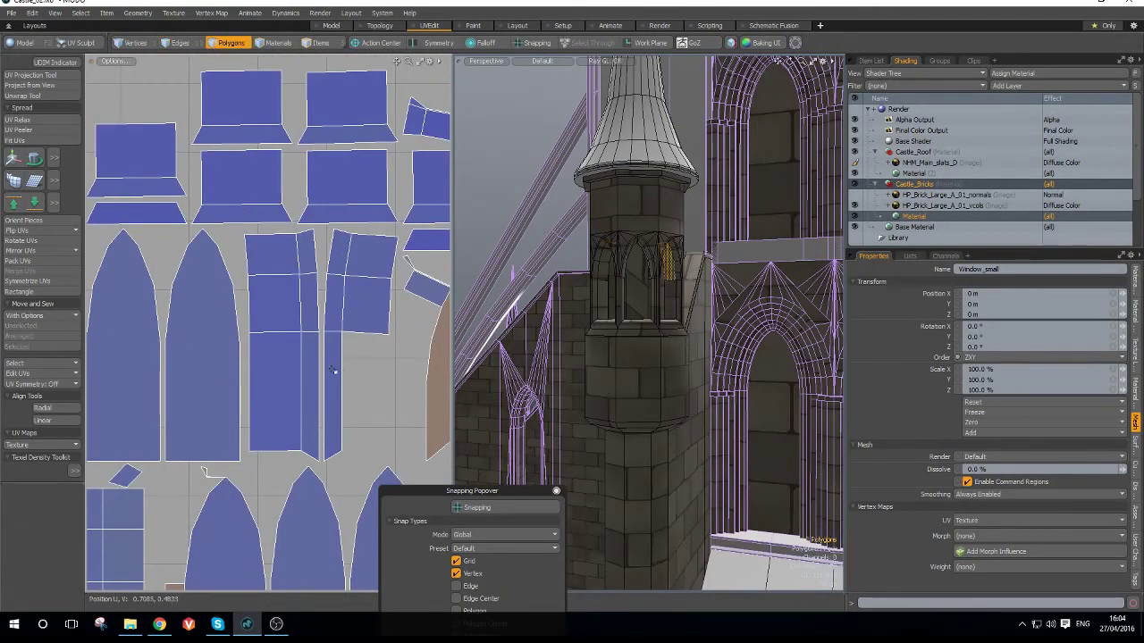
pyautogui.click(340, 368)
pyautogui.press('w')
pyautogui.moveTo(390, 341); pyautogui.dragTo(398, 347)
pyautogui.press('q')
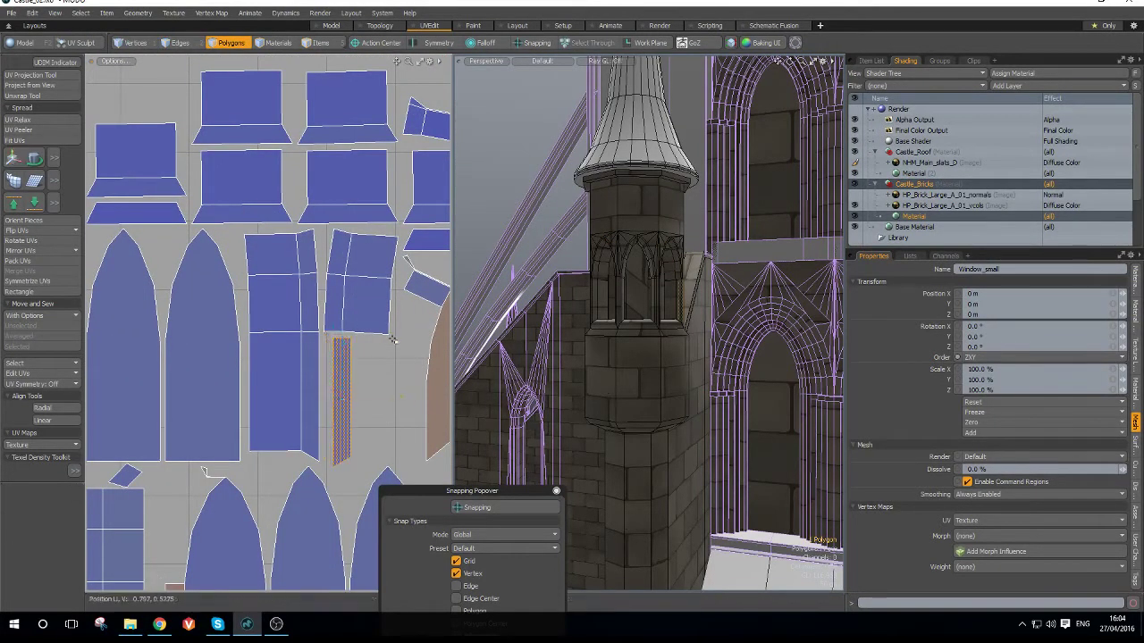
# - Straighten the two curved islands beside the arch-shaped islands with UV Rectangle
pyautogui.doubleClick(342, 305)
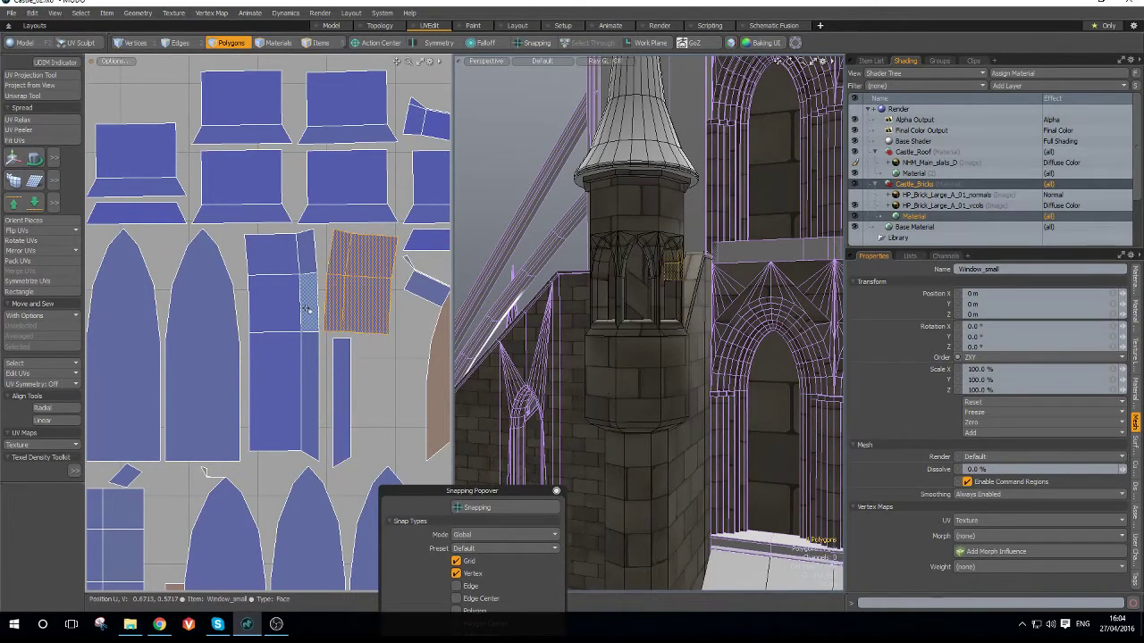
pyautogui.keyDown('shift'); pyautogui.doubleClick(306, 309); pyautogui.keyUp('shift')
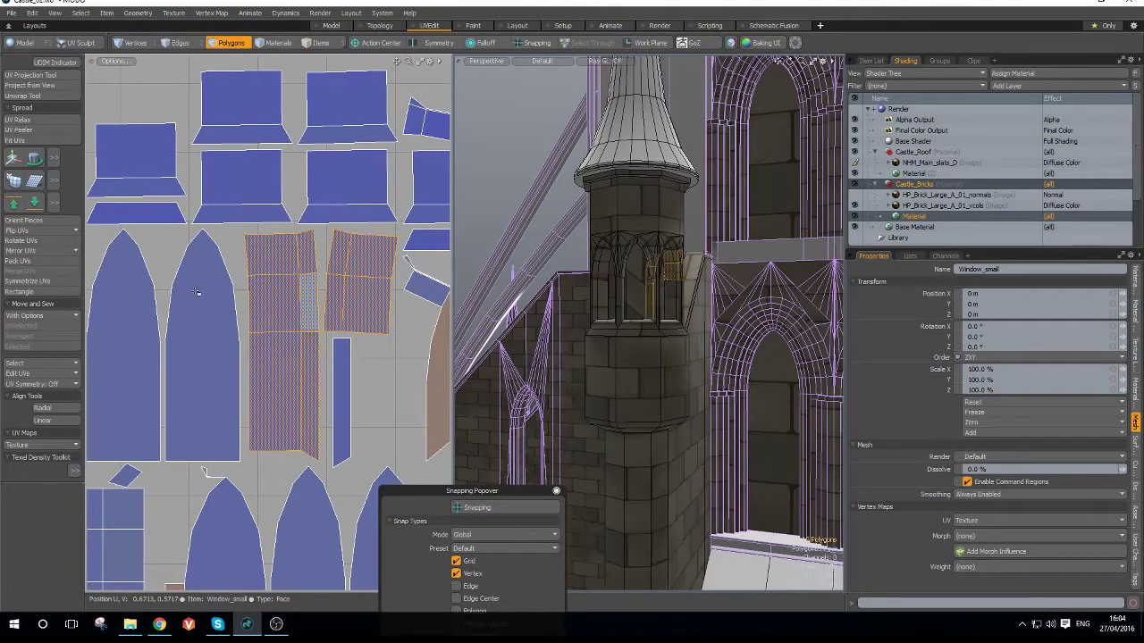
pyautogui.click(27, 292)
pyautogui.click(601, 307)
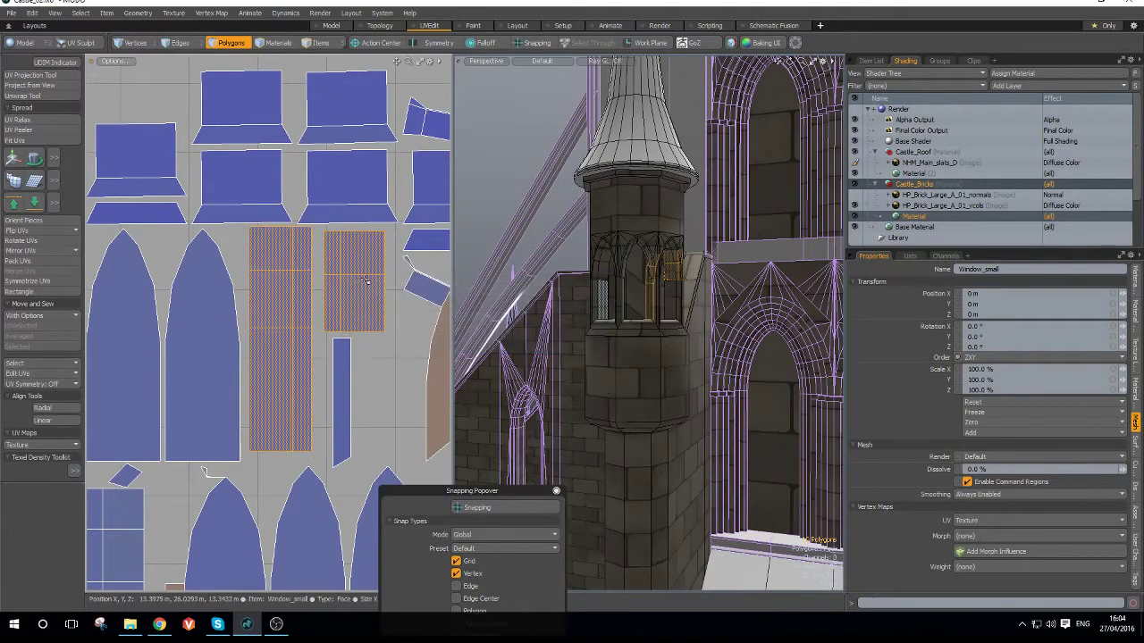
# - Select the five flared windowsill islands in the two upper rows and straighten them with UV Rectangle
pyautogui.scroll(-3, 322, 232)
pyautogui.scroll(1, 414, 235)
pyautogui.doubleClick(414, 235)
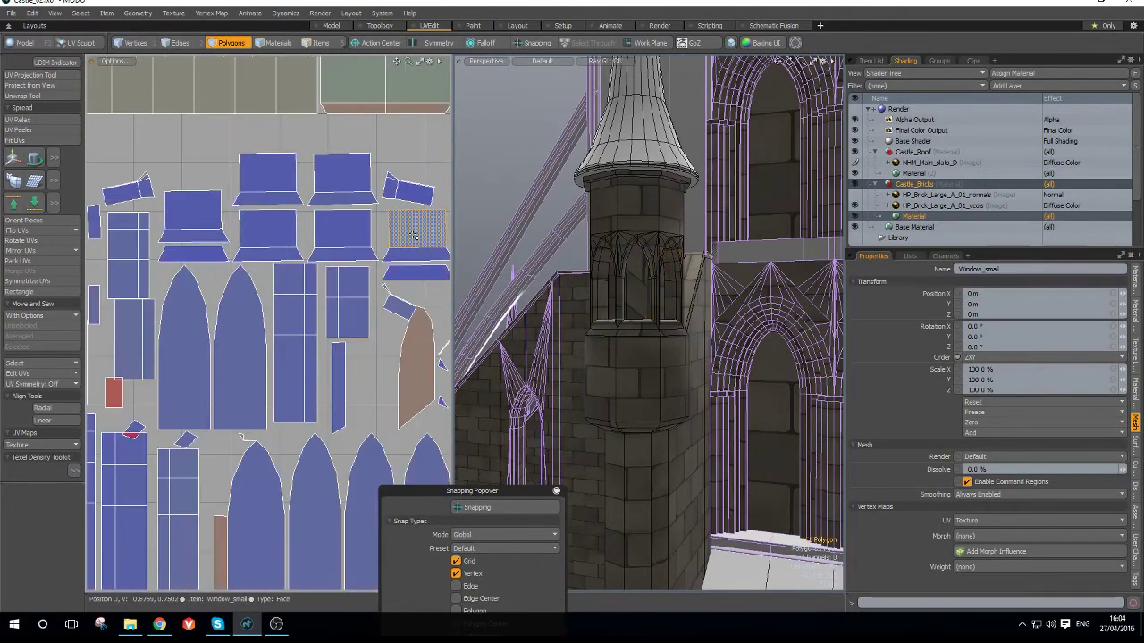
pyautogui.keyDown('shift'); pyautogui.doubleClick(344, 230); pyautogui.keyUp('shift')
pyautogui.keyDown('shift'); pyautogui.doubleClick(293, 229); pyautogui.keyUp('shift')
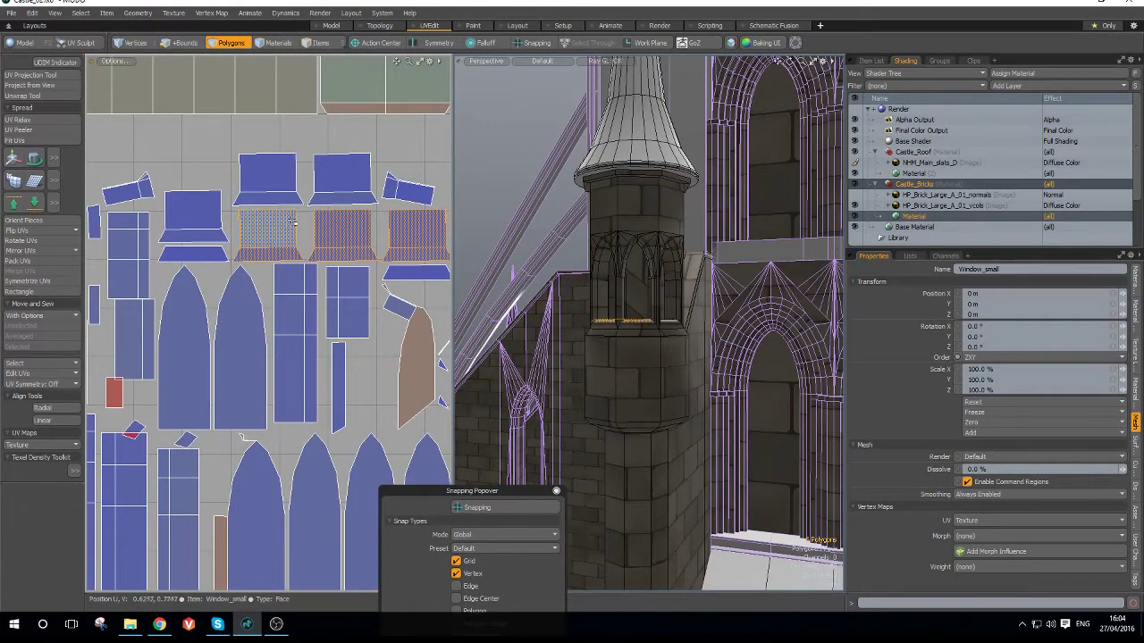
pyautogui.keyDown('shift'); pyautogui.doubleClick(268, 174); pyautogui.keyUp('shift')
pyautogui.keyDown('shift'); pyautogui.doubleClick(342, 174); pyautogui.keyUp('shift')
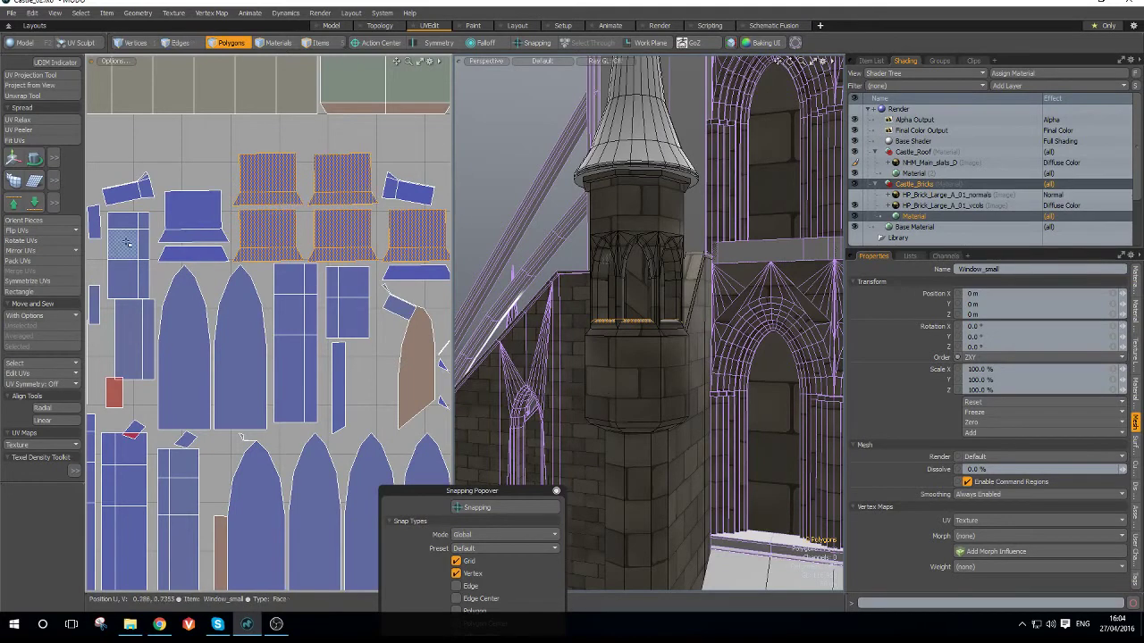
pyautogui.hotkey('shift', 'r')
pyautogui.click(598, 308)
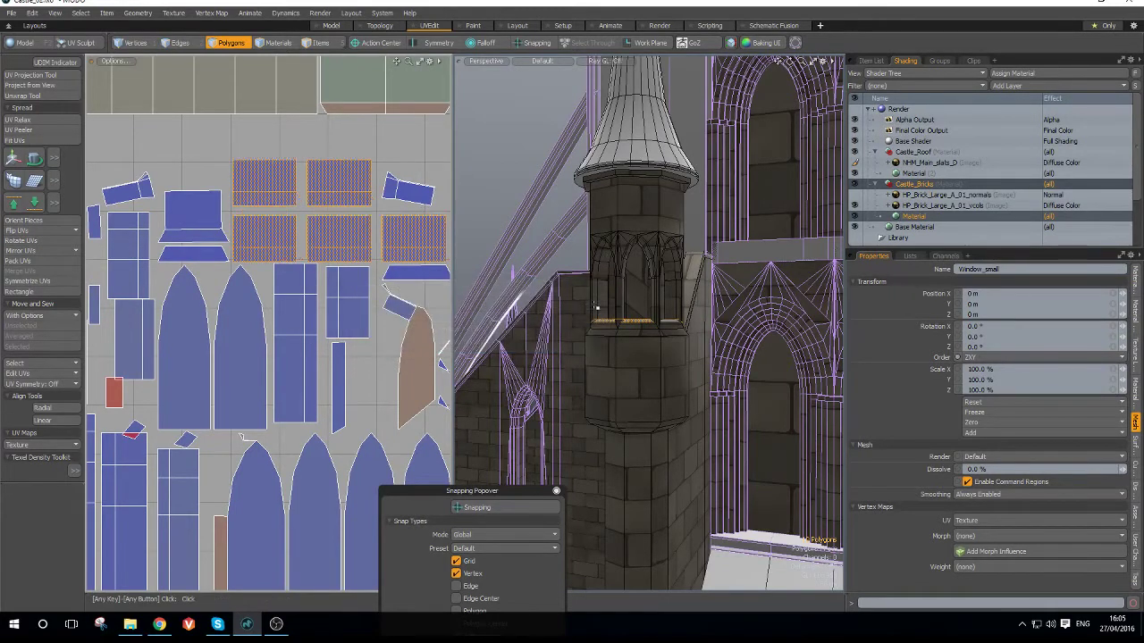
# - Straighten the remaining flared sill island and the thin trapezoid strips beneath the sill islands with UV Rectangle
pyautogui.scroll(-4, 291, 209)
pyautogui.scroll(2, 207, 223)
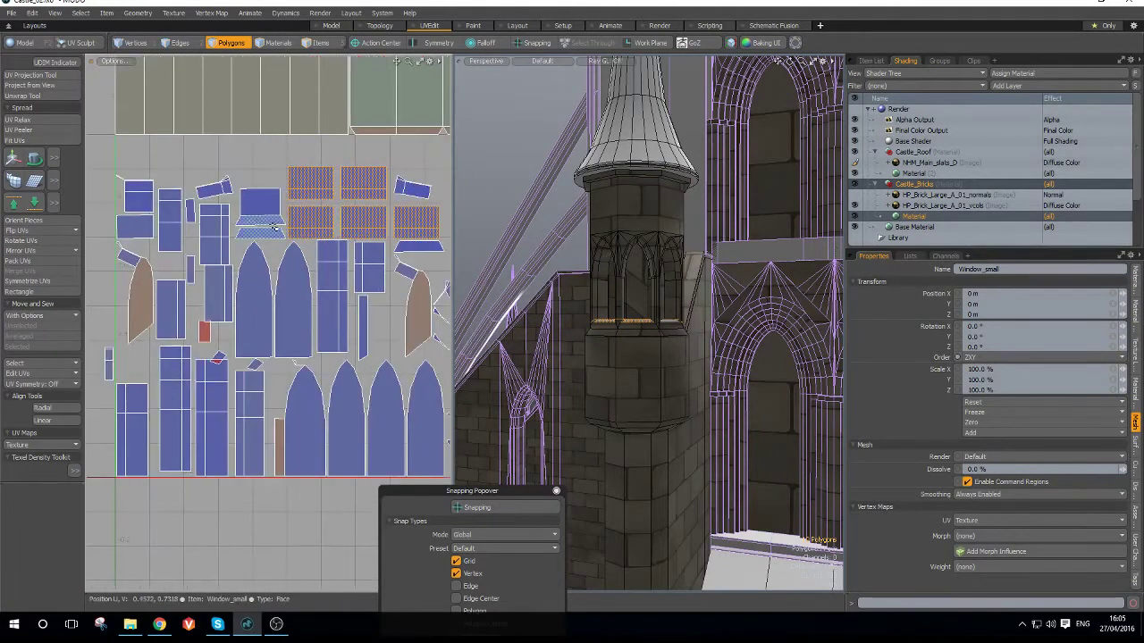
pyautogui.doubleClick(261, 210)
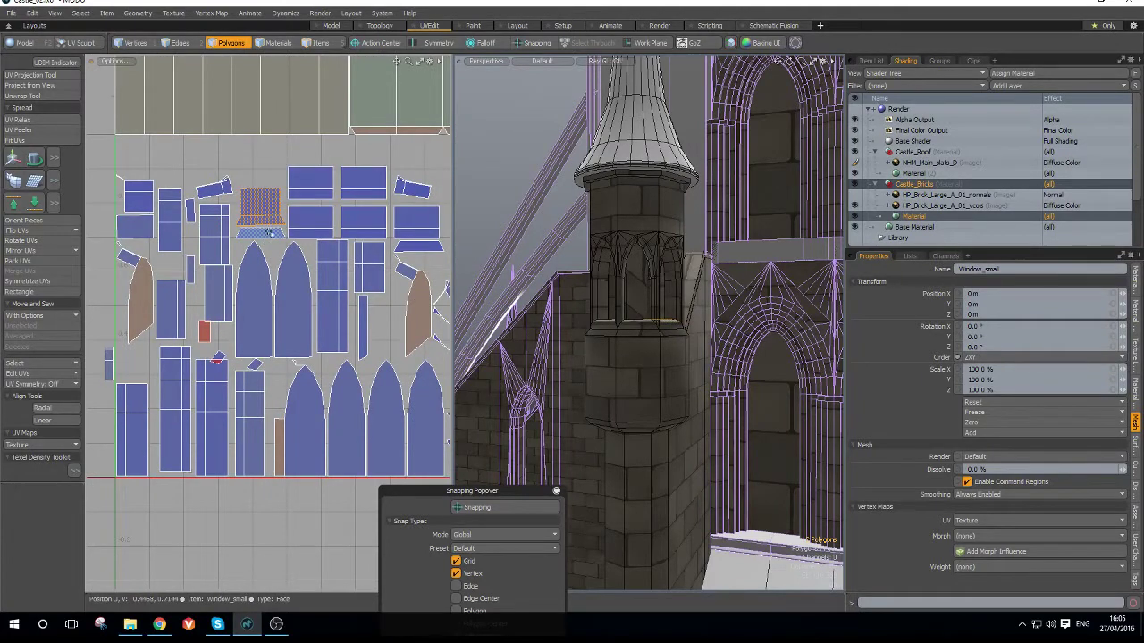
pyautogui.keyDown('shift'); pyautogui.doubleClick(430, 219); pyautogui.keyUp('shift')
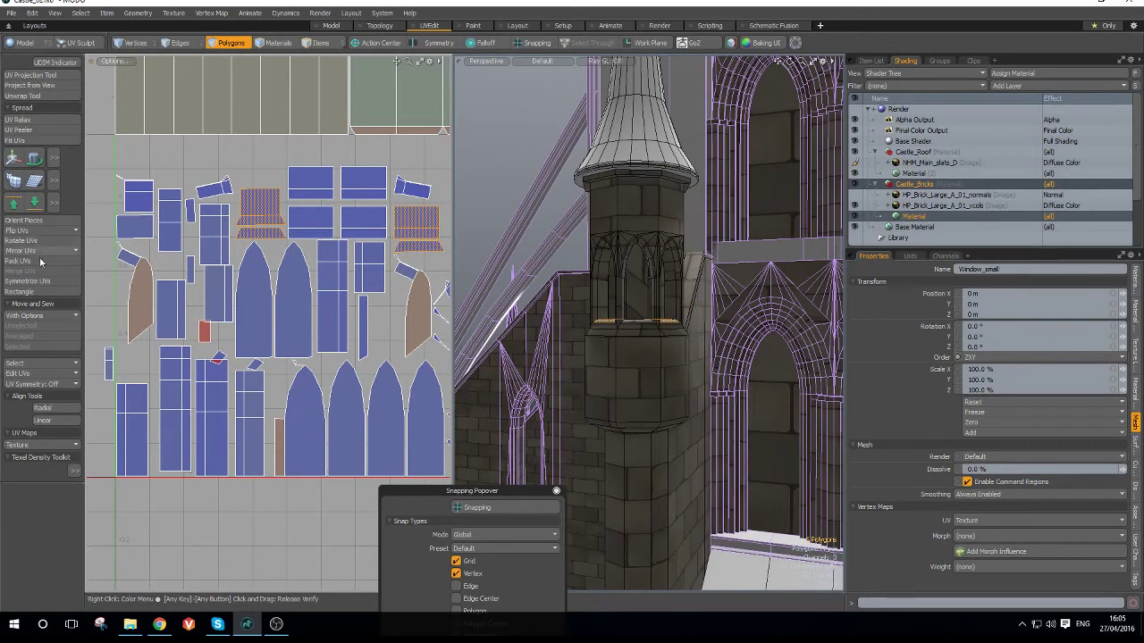
pyautogui.click(48, 295)
pyautogui.click(580, 311)
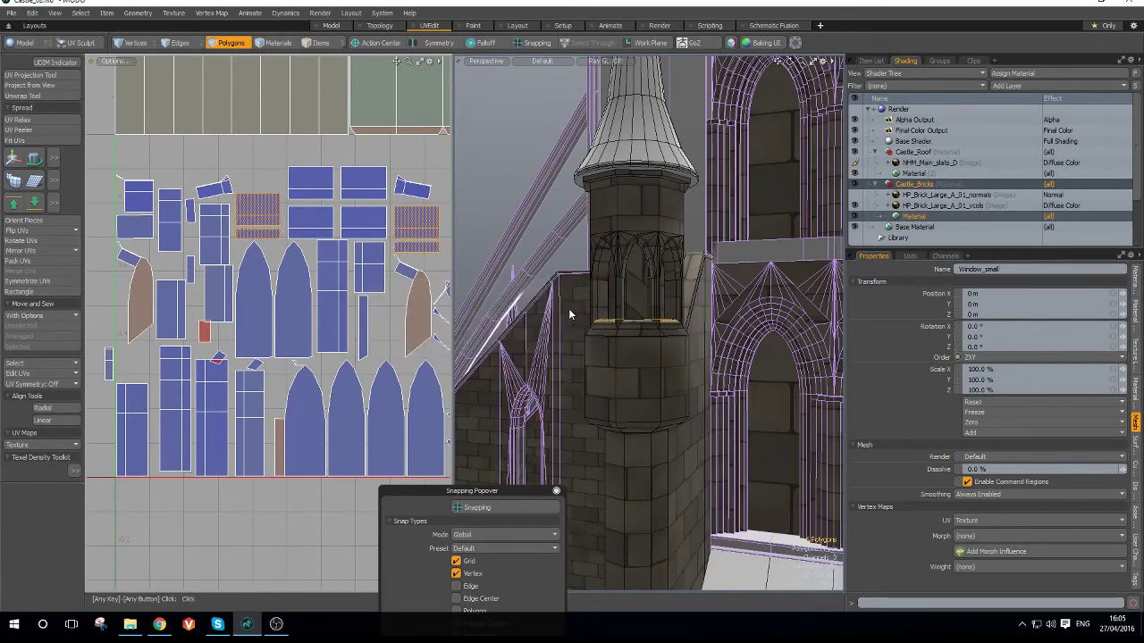
# - Tear the sliver polygons off the top edge of the upper-left UV island by about 0.0, 0.0068
pyautogui.scroll(6, 110, 184)
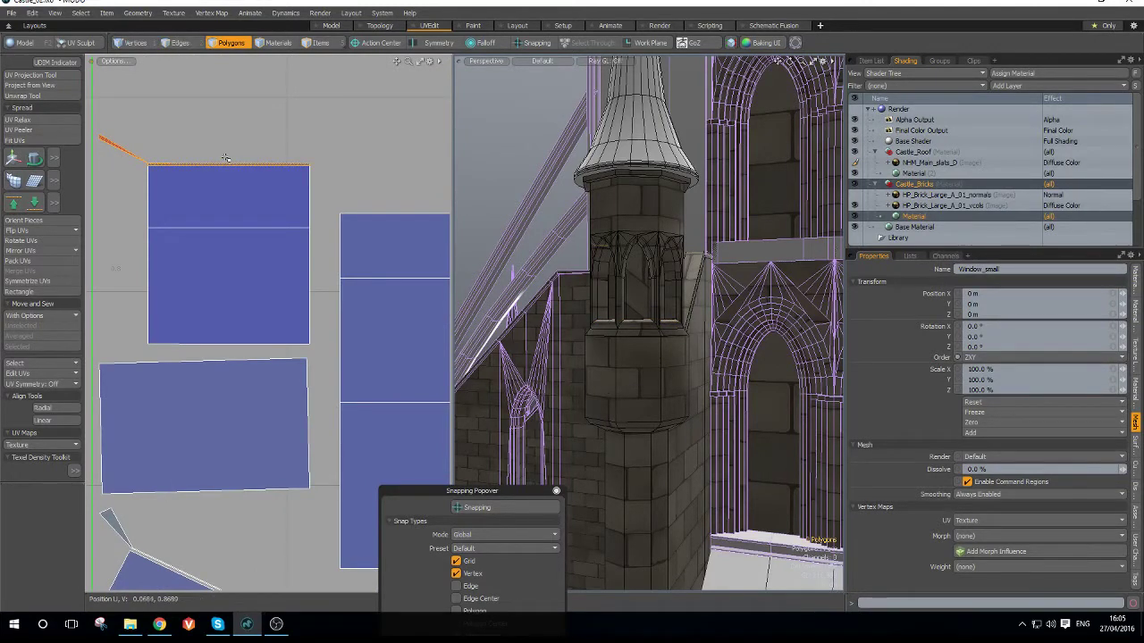
pyautogui.press('w')
pyautogui.moveTo(203, 123); pyautogui.dragTo(203, 109)
# - Select the whole tilted island with the flared end in the upper row and straighten it with UV Rectangle
pyautogui.scroll(-5, 207, 109)
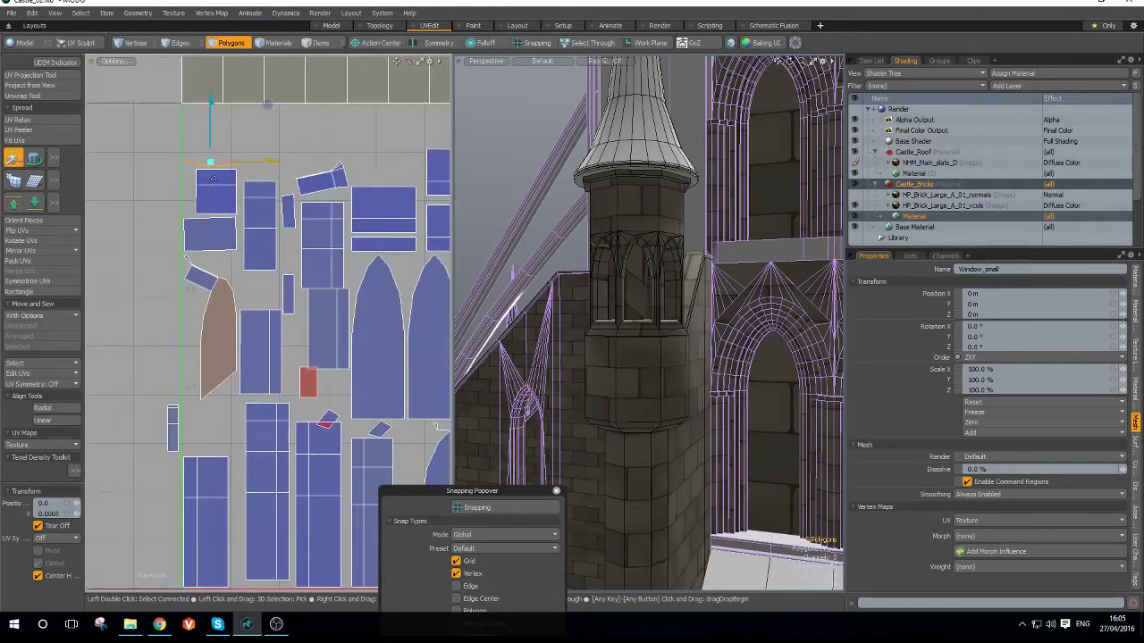
pyautogui.scroll(3, 313, 170)
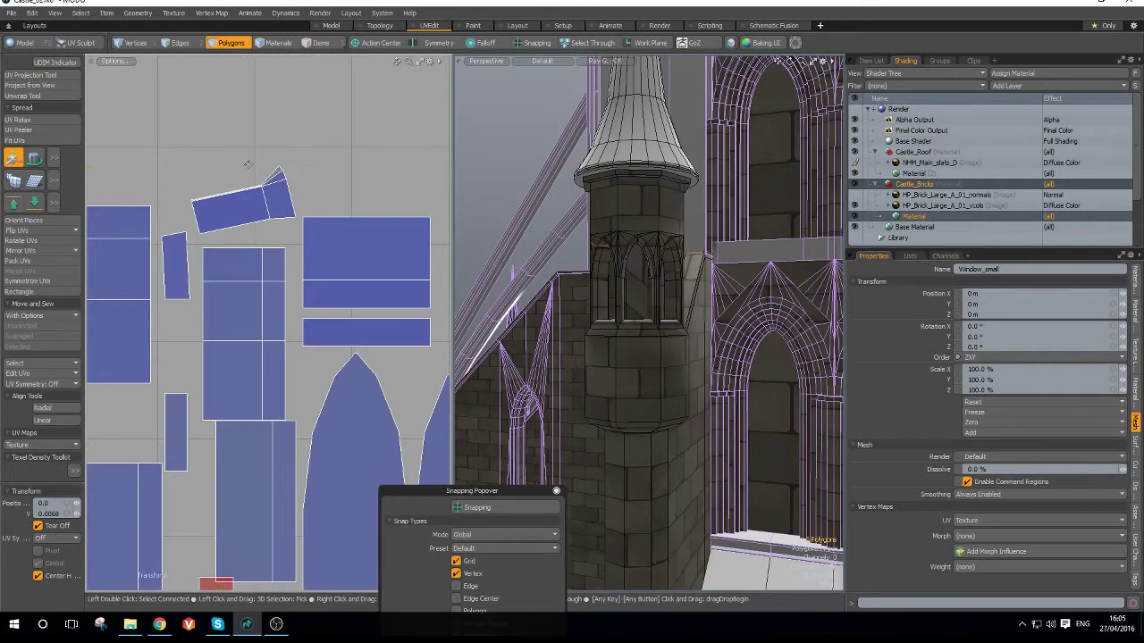
pyautogui.scroll(2, 248, 164)
pyautogui.press('space')
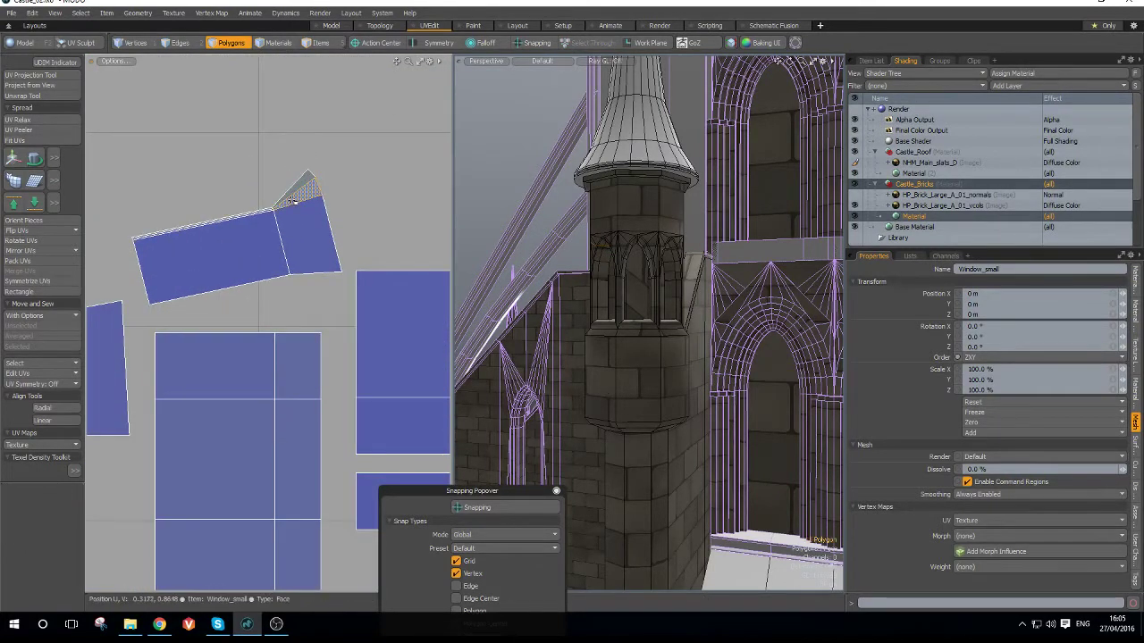
pyautogui.click(291, 198)
pyautogui.doubleClick(285, 213)
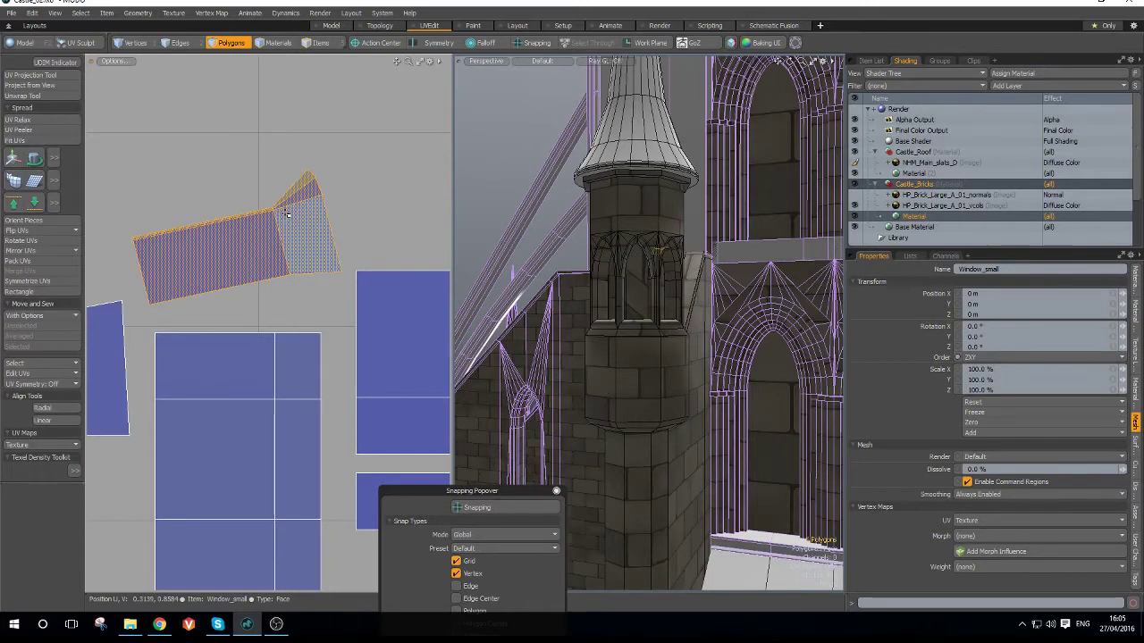
pyautogui.press('w')
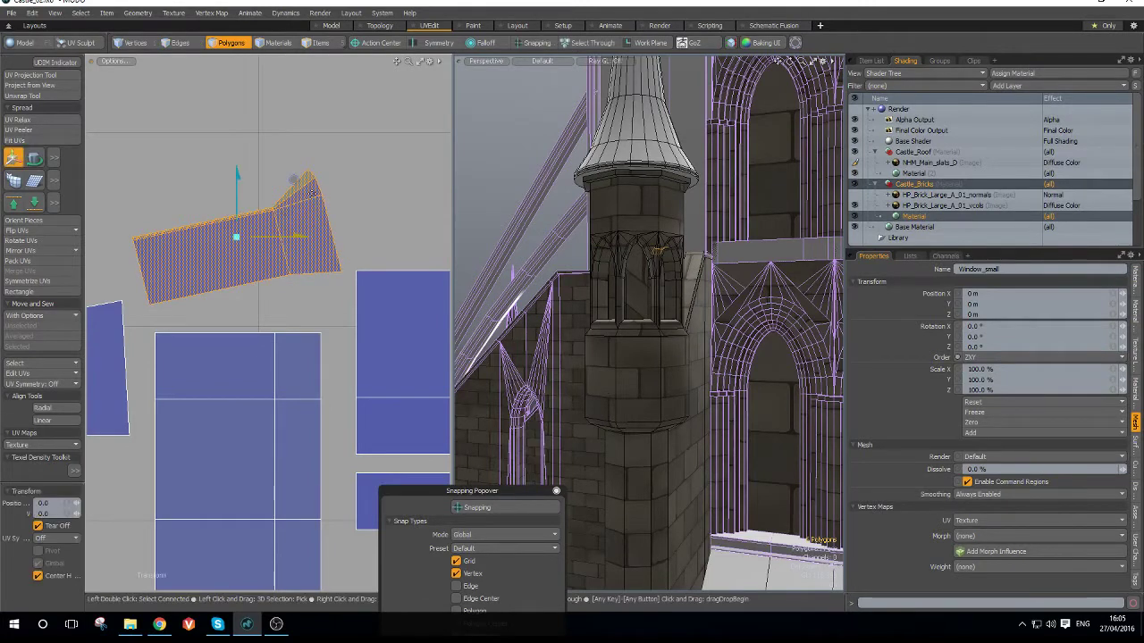
pyautogui.click(19, 292)
pyautogui.click(590, 308)
pyautogui.scroll(-5, 354, 230)
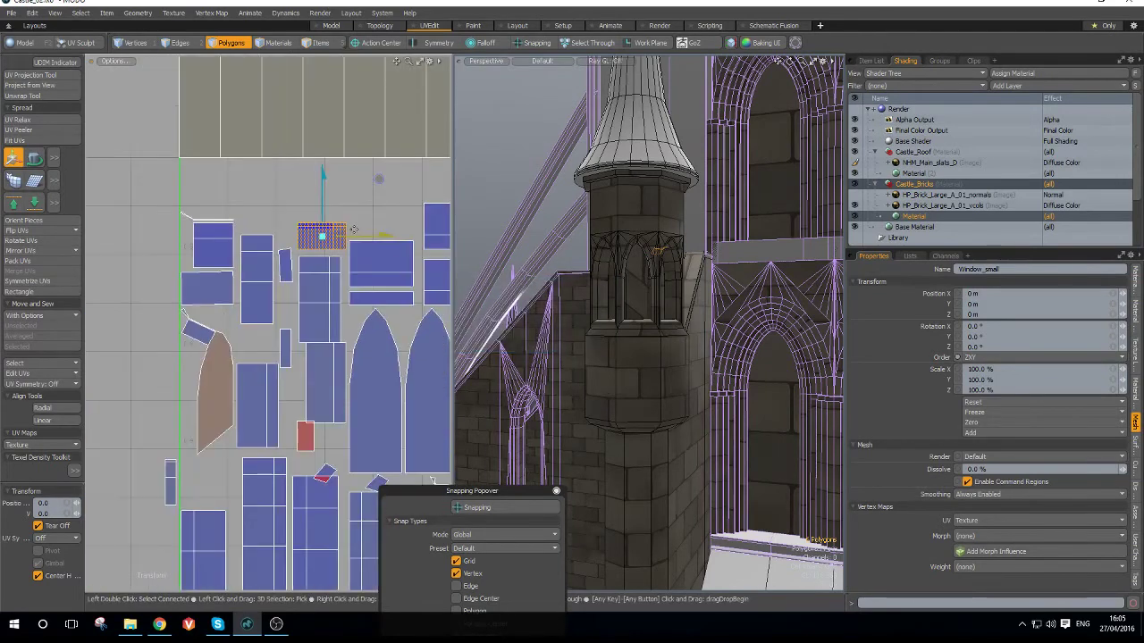
# - Tear the thin horizontal strip off the slanted sliver polygons above the upper-left UV island
pyautogui.scroll(4, 169, 215)
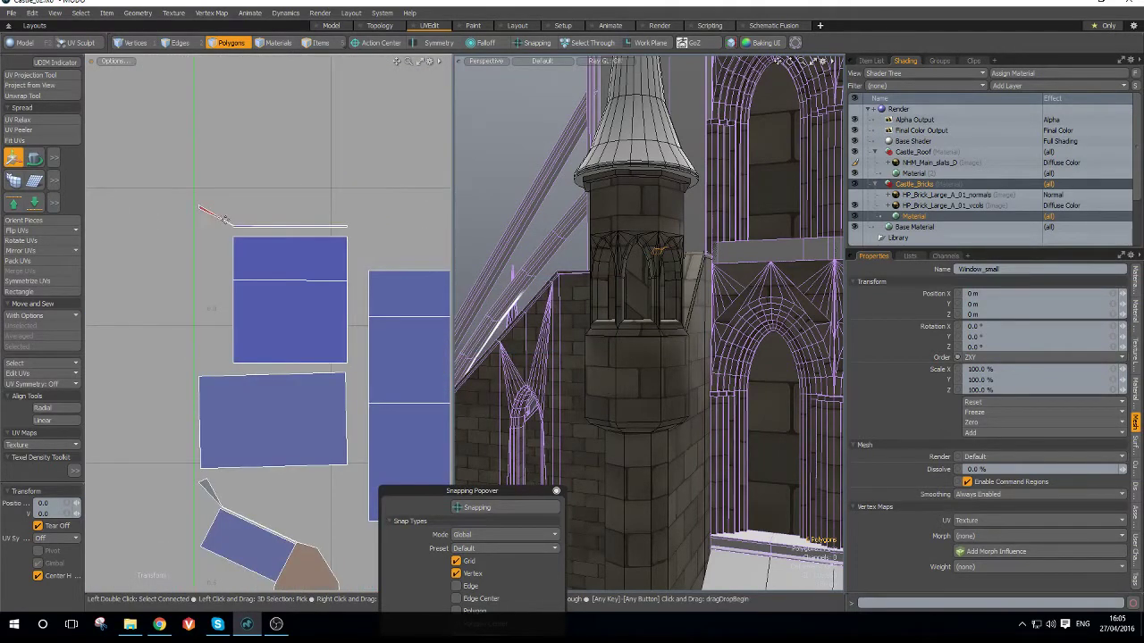
pyautogui.scroll(5, 223, 218)
pyautogui.click(257, 246)
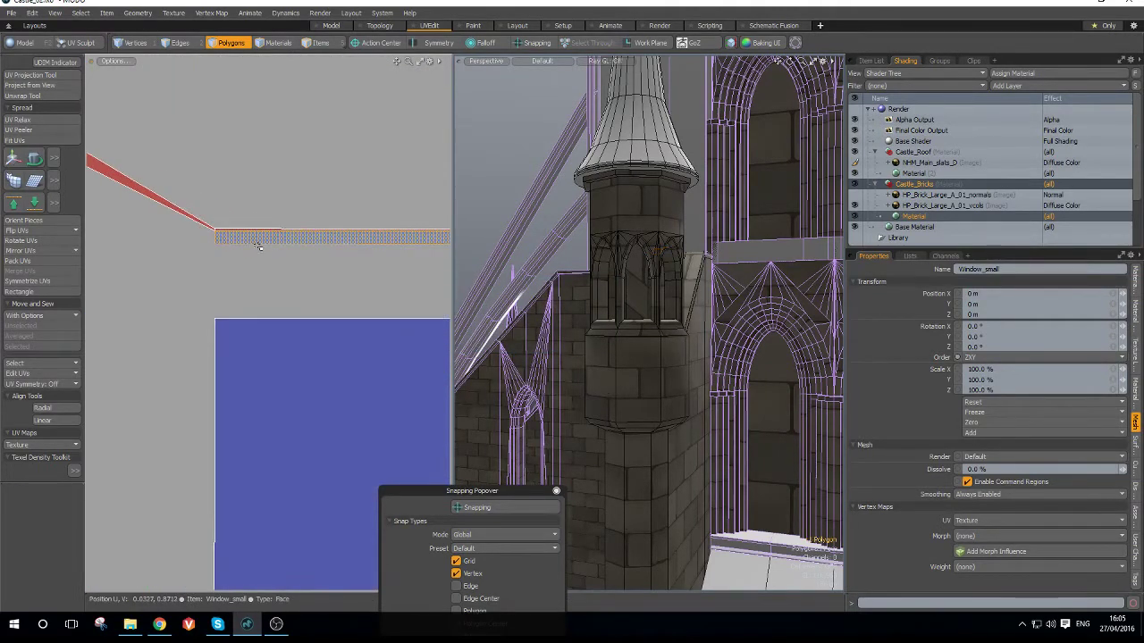
pyautogui.scroll(-2, 258, 246)
pyautogui.press('w')
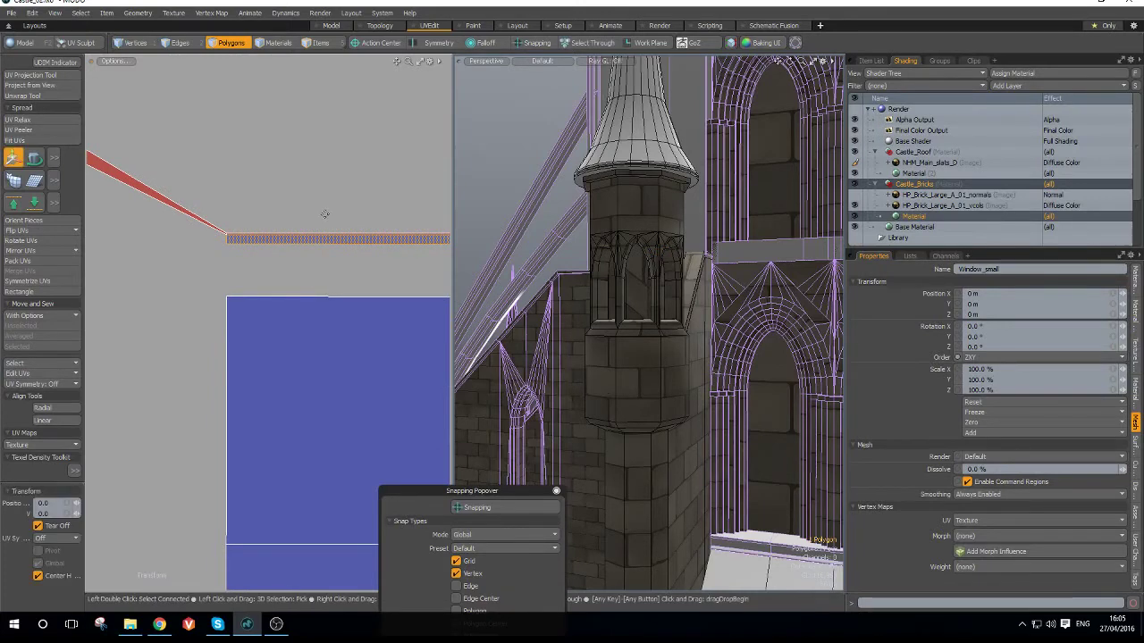
pyautogui.scroll(-4, 304, 209)
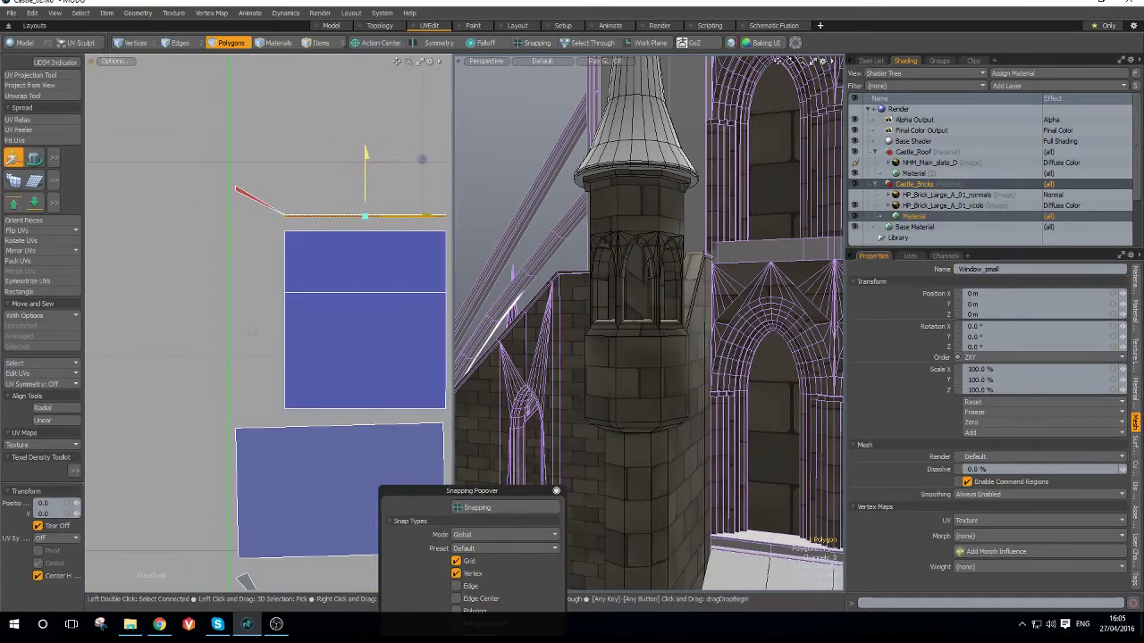
pyautogui.scroll(-2, 307, 195)
pyautogui.press('space')
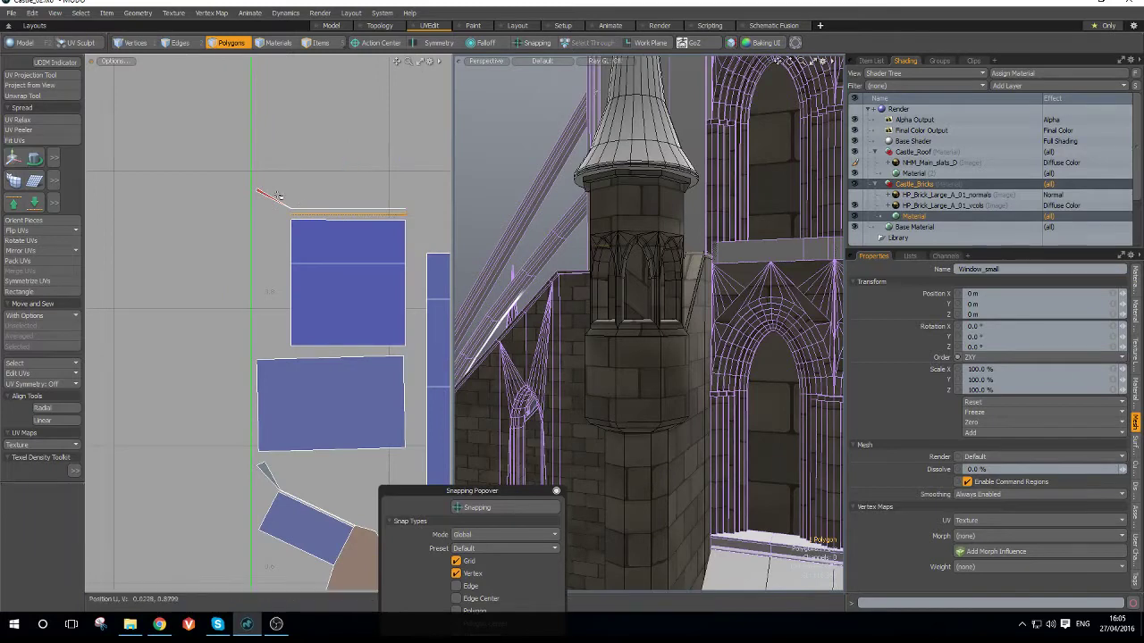
# - Select the upper-left strip, slivers and the two islands beneath them, and straighten them with UV Rectangle
pyautogui.moveTo(279, 211)
pyautogui.mouseDown()
pyautogui.moveTo(415, 345)
pyautogui.moveTo(414, 454)
pyautogui.mouseUp()
pyautogui.click(33, 293)
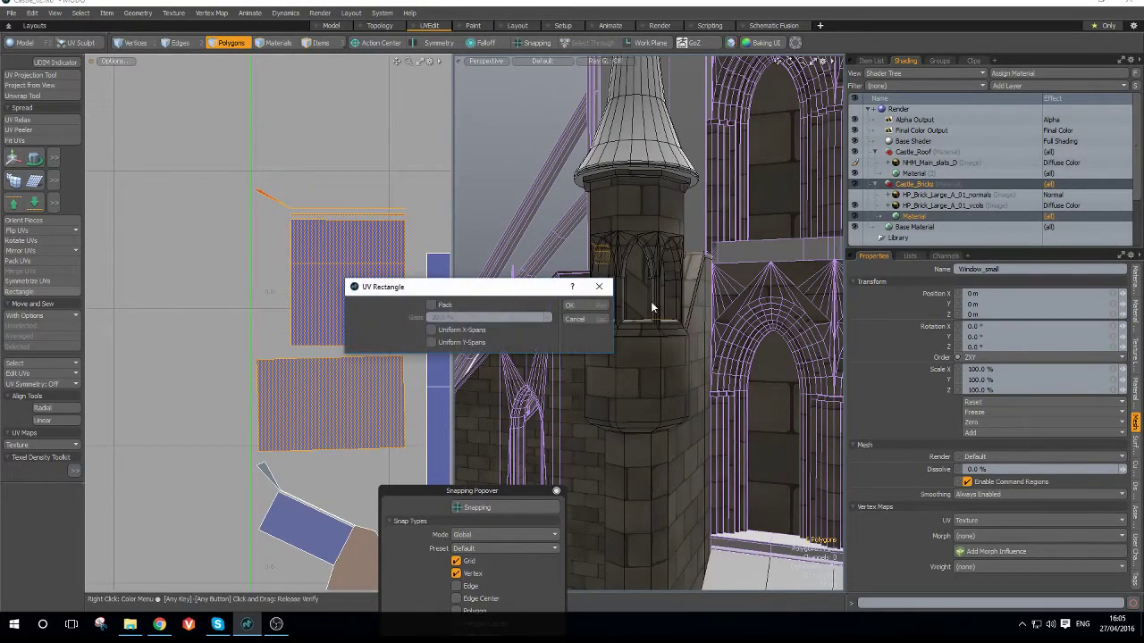
pyautogui.click(587, 310)
pyautogui.scroll(-4, 340, 256)
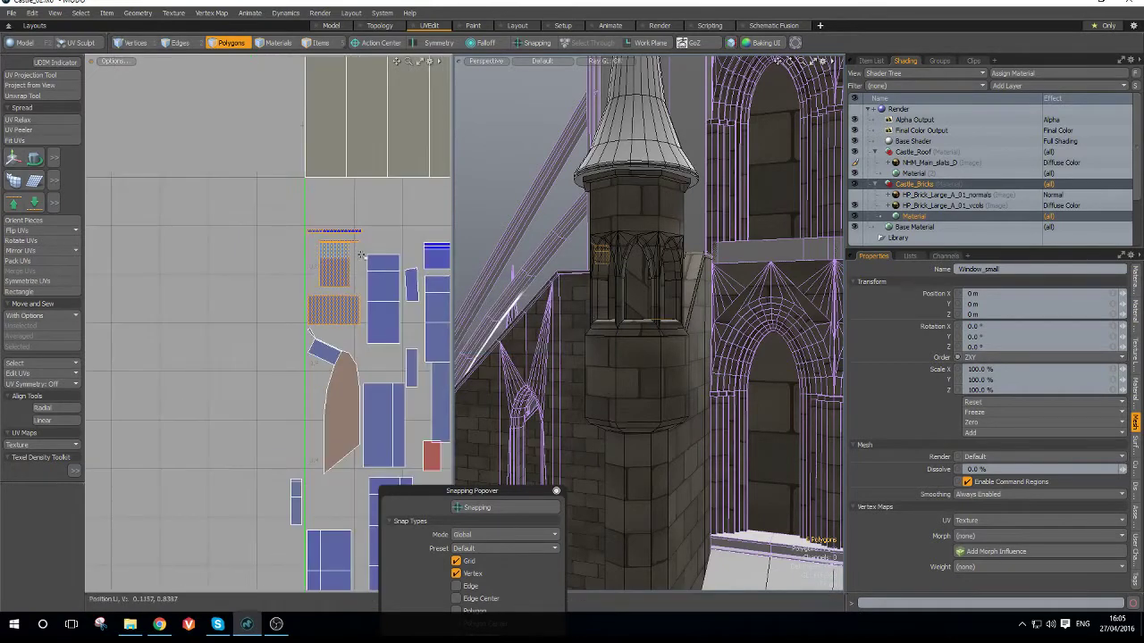
# - Add the narrow slanted island beside the upper-left column to the selection and straighten it with UV Rectangle
pyautogui.scroll(2, 295, 230)
pyautogui.scroll(-2, 293, 229)
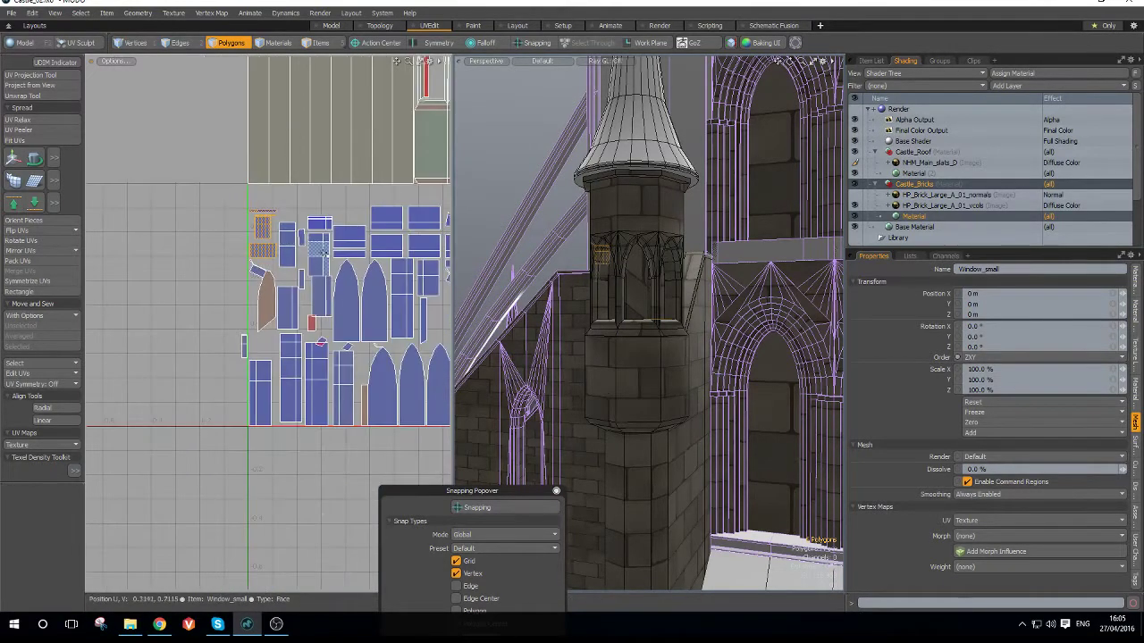
pyautogui.scroll(-1, 342, 277)
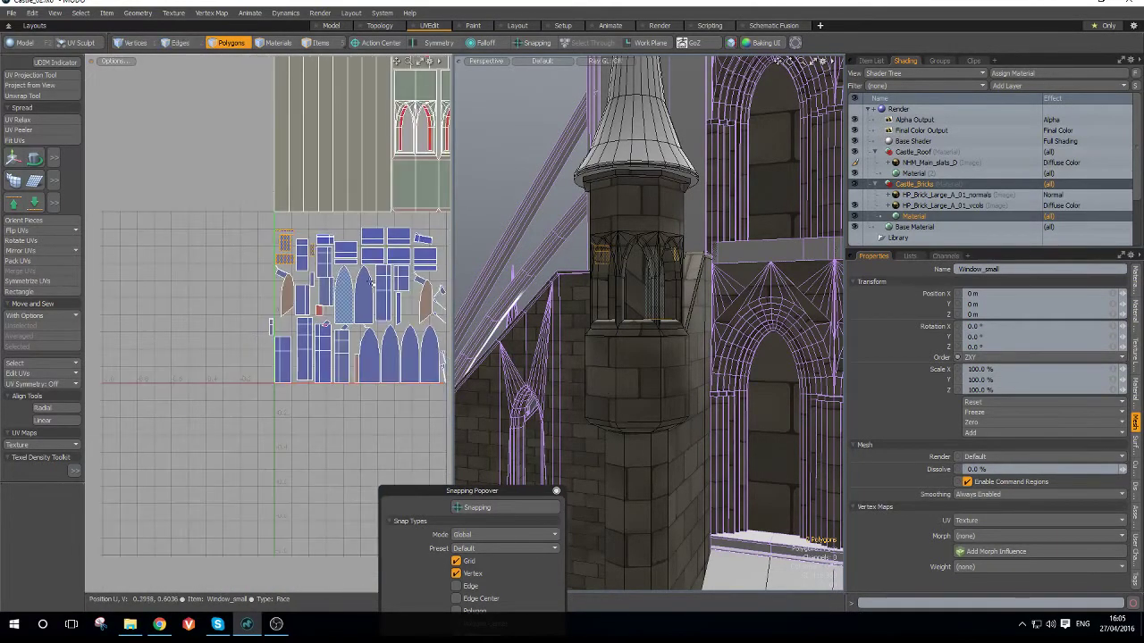
pyautogui.scroll(1, 270, 270)
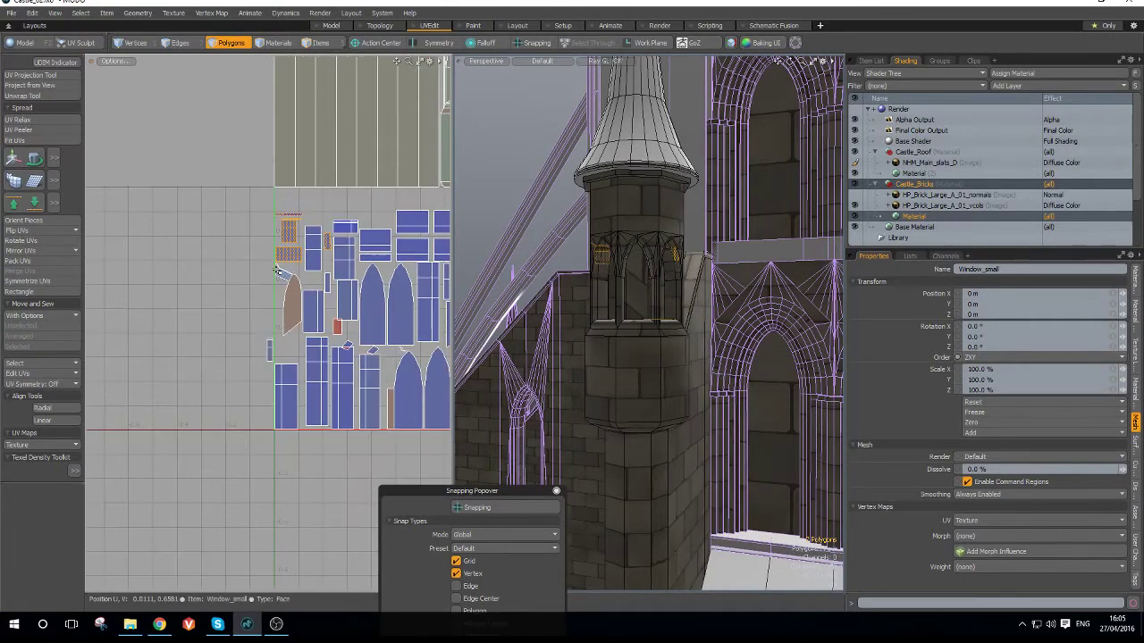
pyautogui.click(40, 292)
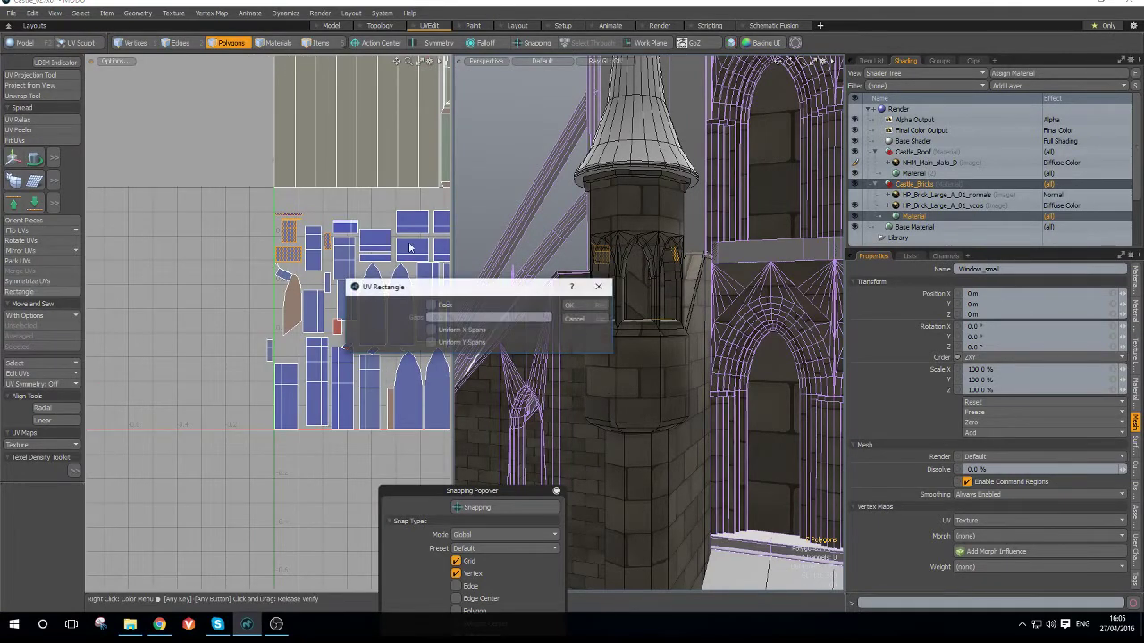
pyautogui.click(606, 313)
# - Select the whole tilted, flared island at the upper-right end of the top row and straighten it with UV Rectangle
pyautogui.press('1')
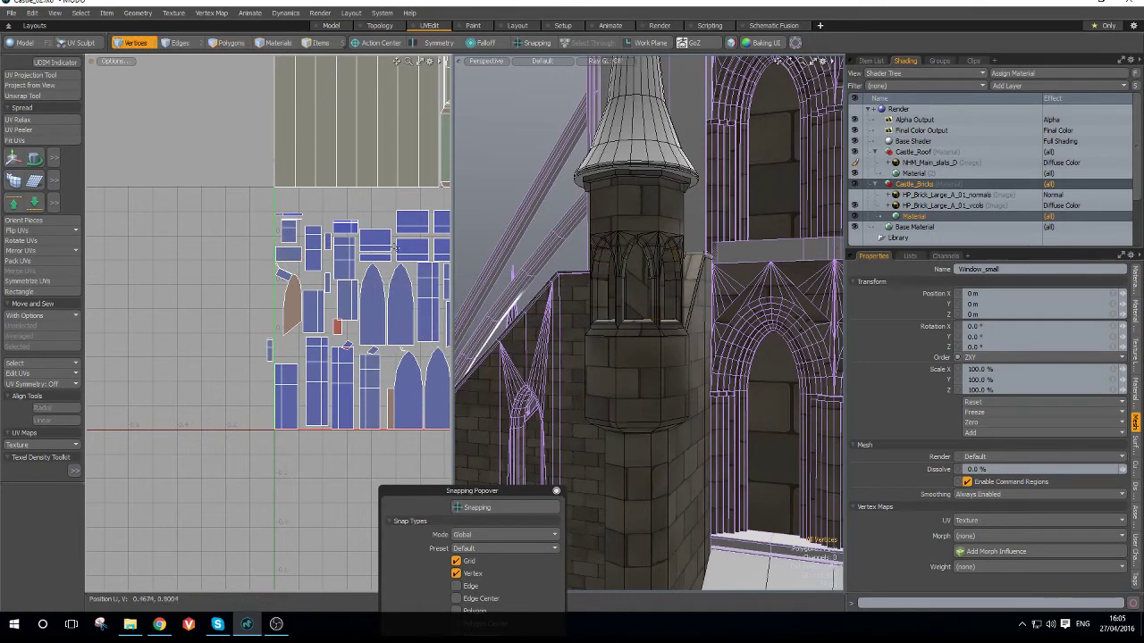
pyautogui.scroll(2, 395, 249)
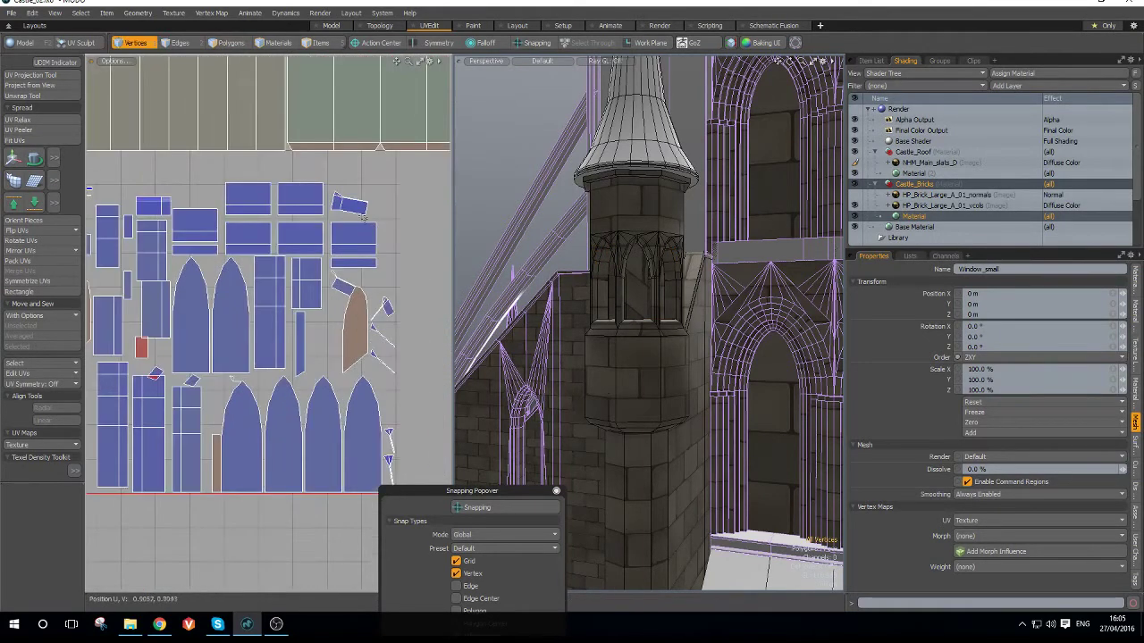
pyautogui.scroll(3, 363, 213)
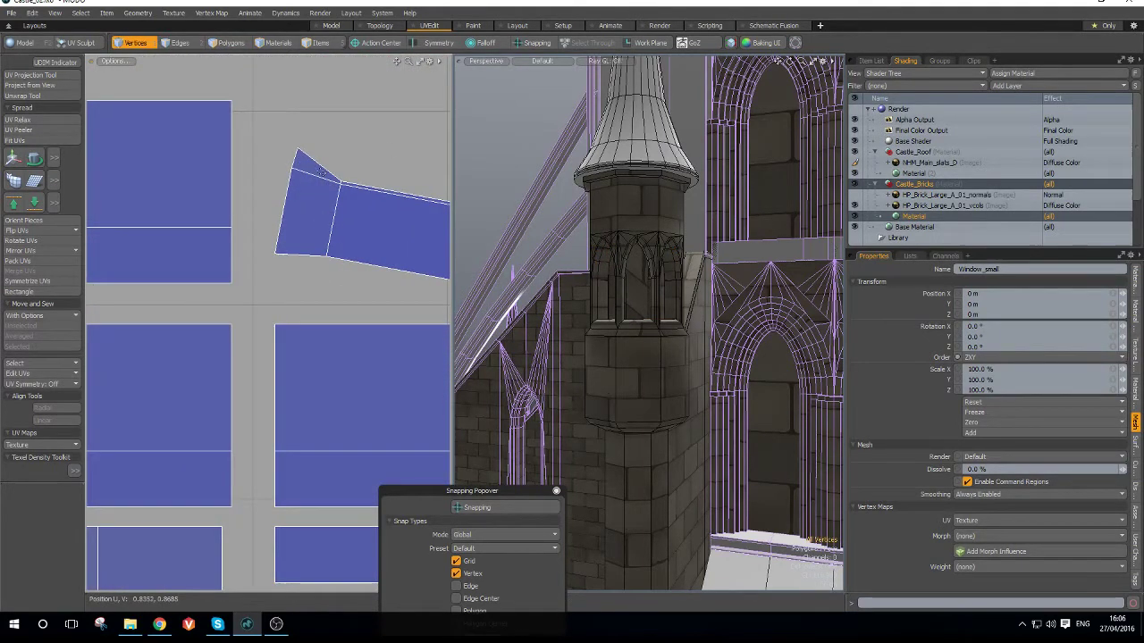
pyautogui.press('3')
pyautogui.scroll(-3, 361, 184)
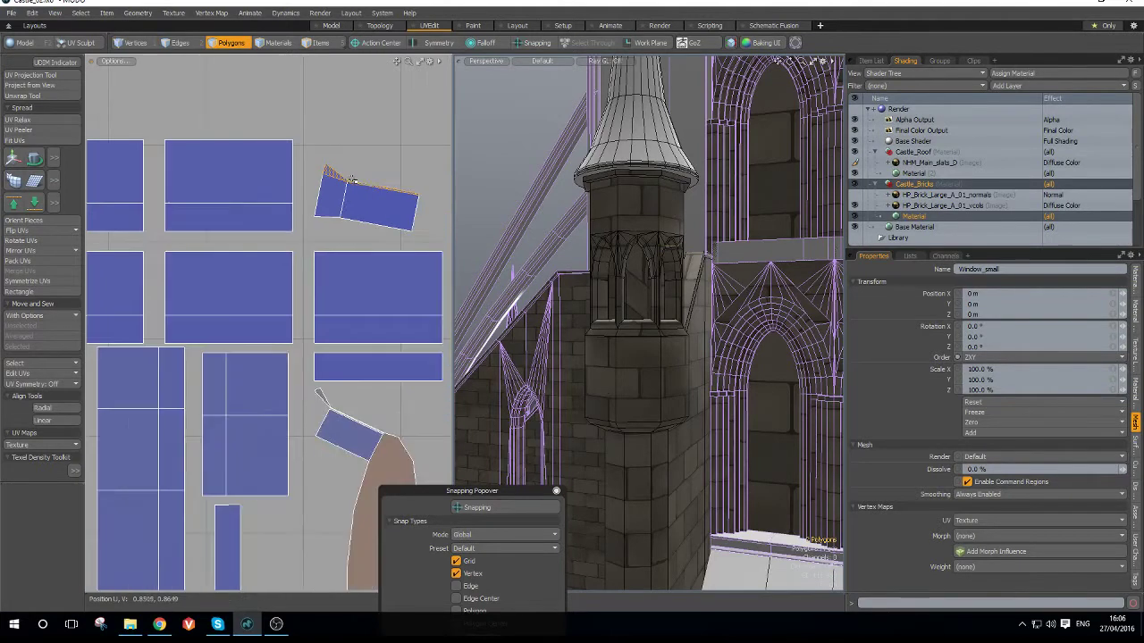
pyautogui.press('y')
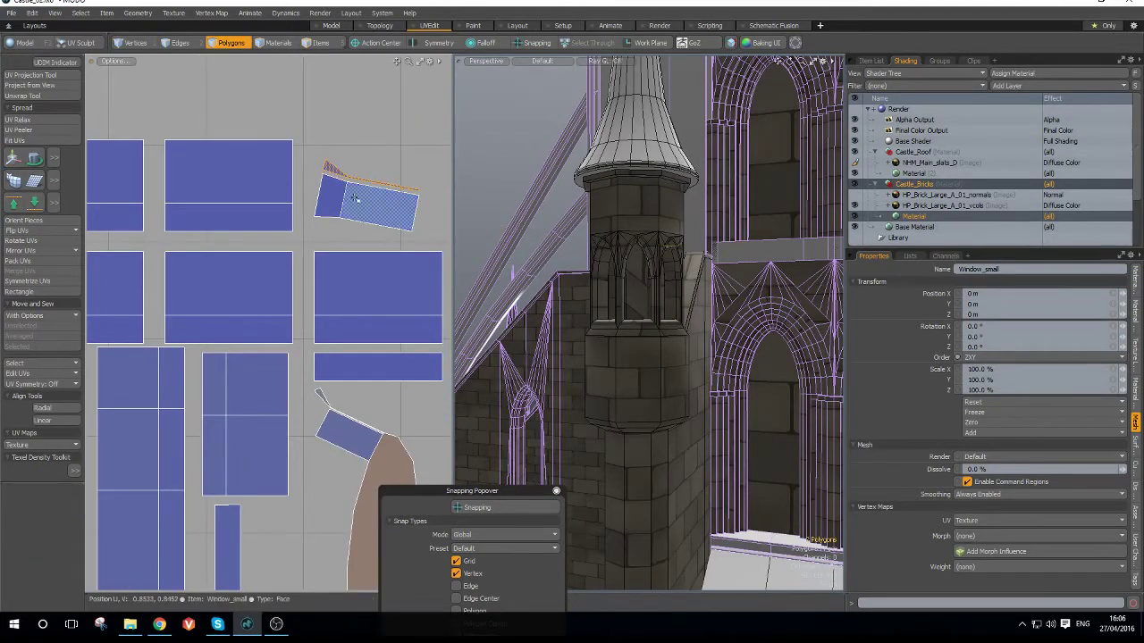
pyautogui.doubleClick(354, 199)
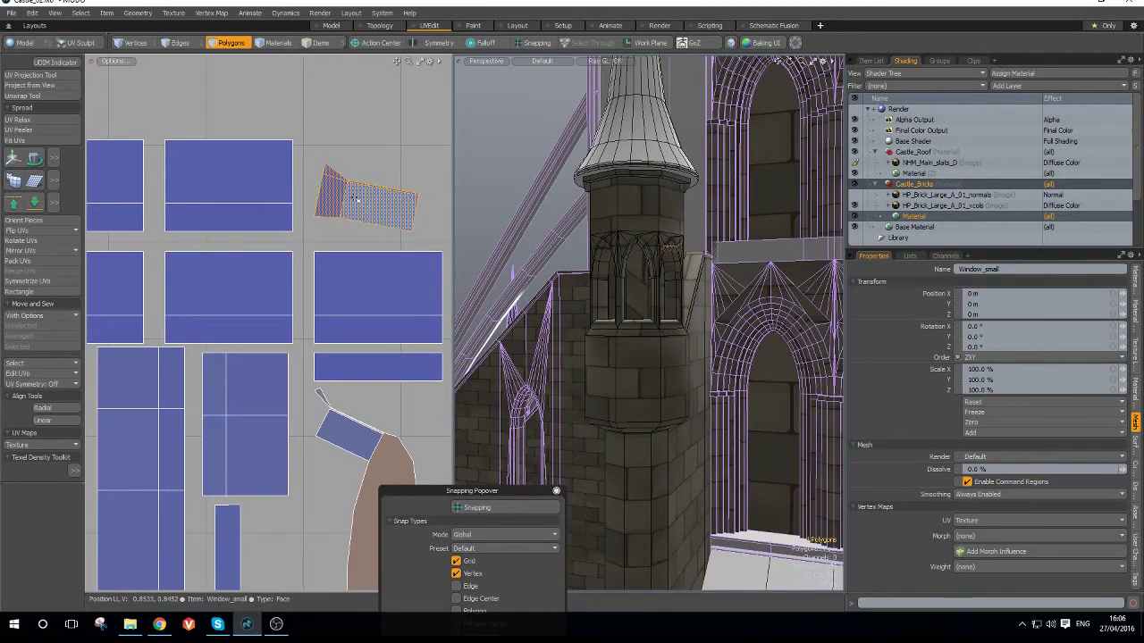
pyautogui.click(43, 291)
pyautogui.click(571, 287)
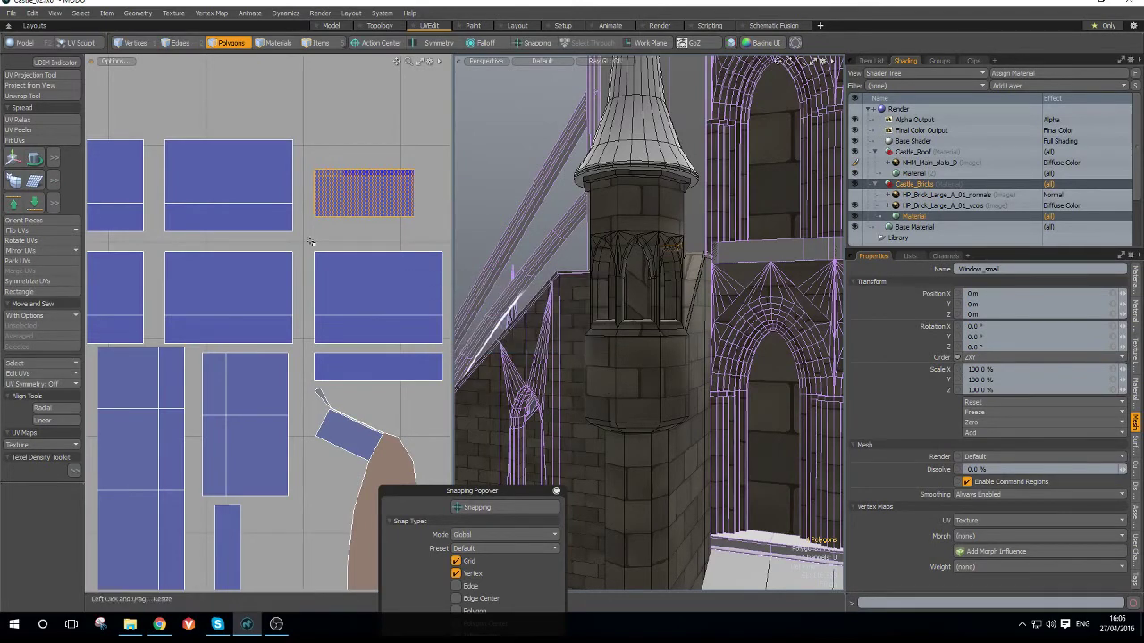
pyautogui.scroll(-3, 327, 254)
# - Tear the tilted rectangular polygon off the right-hand brown arch island by about -0.0078, -0.0009
pyautogui.scroll(6, 322, 312)
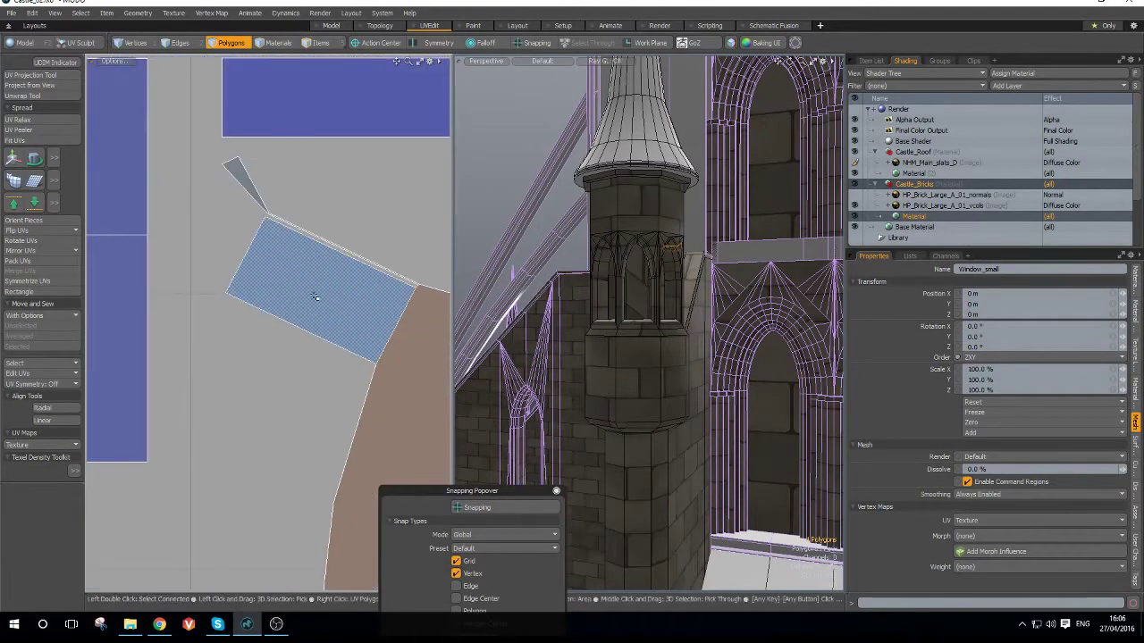
pyautogui.click(315, 295)
pyautogui.press('w')
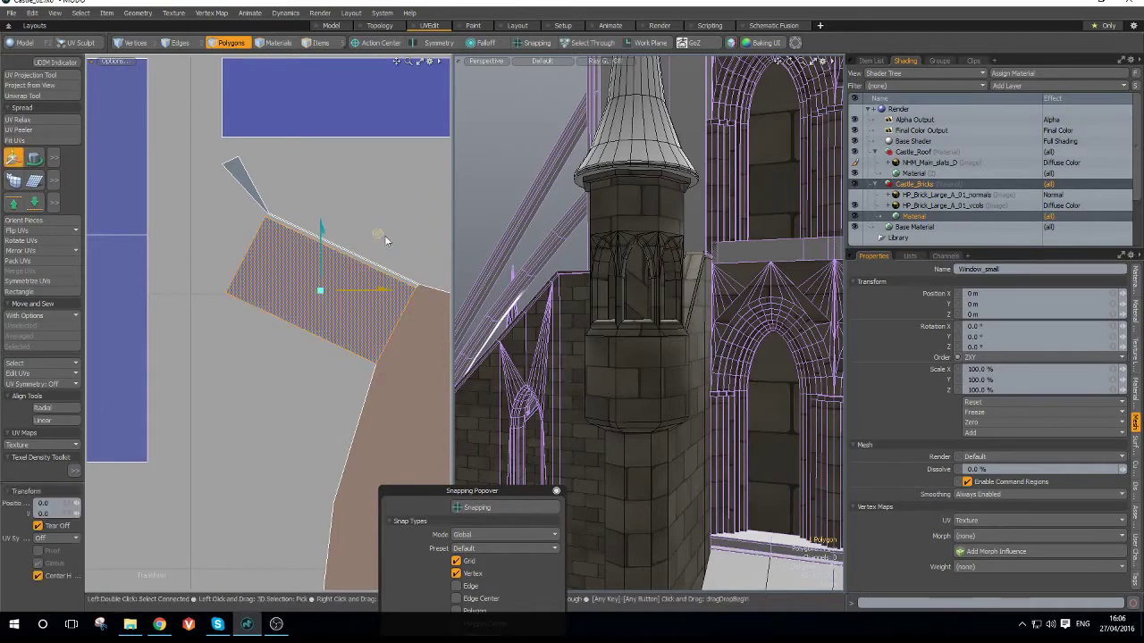
pyautogui.moveTo(363, 237); pyautogui.dragTo(340, 238)
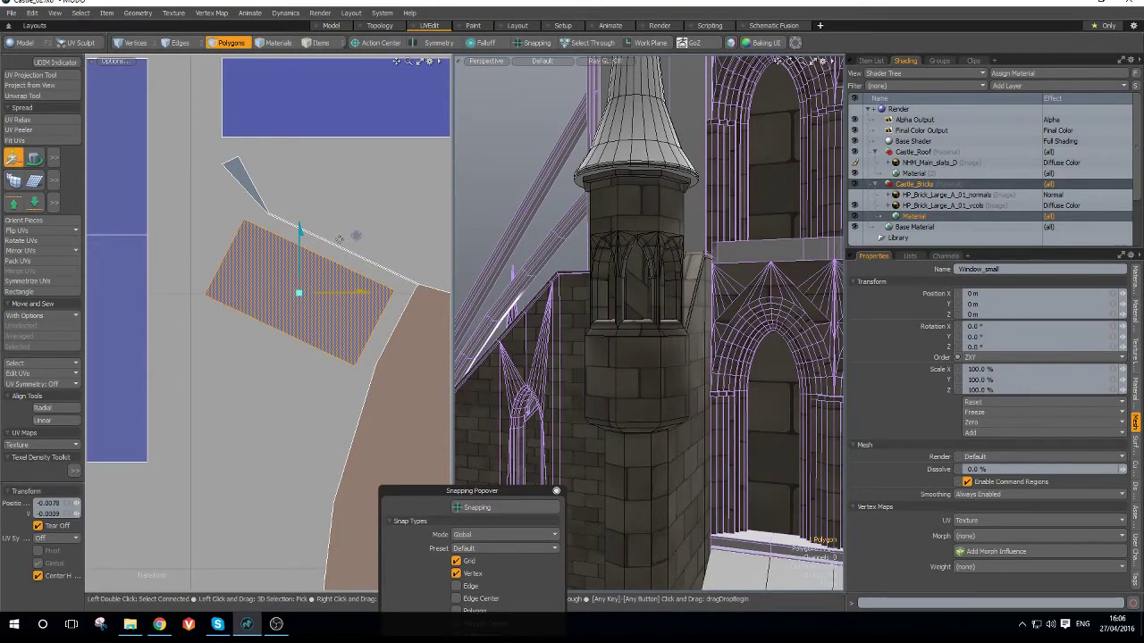
# - Select the detached tilted rectangle together with the adjoining sliver polygons and apply UV Rectangle to them
pyautogui.click(268, 216)
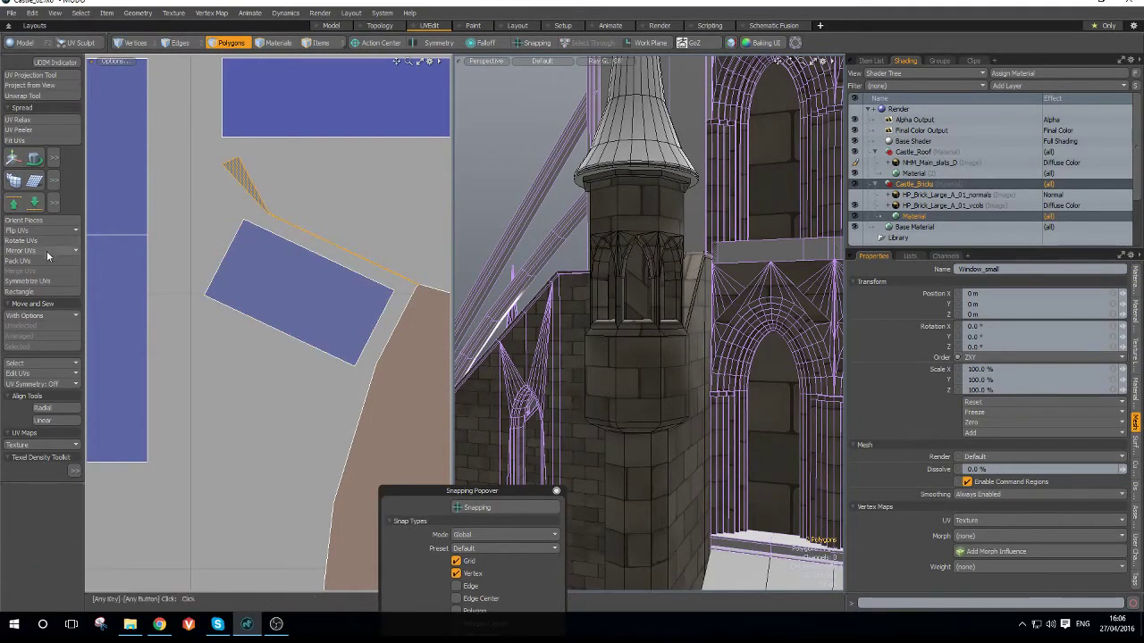
pyautogui.keyDown('shift'); pyautogui.click(295, 290); pyautogui.keyUp('shift')
pyautogui.click(55, 292)
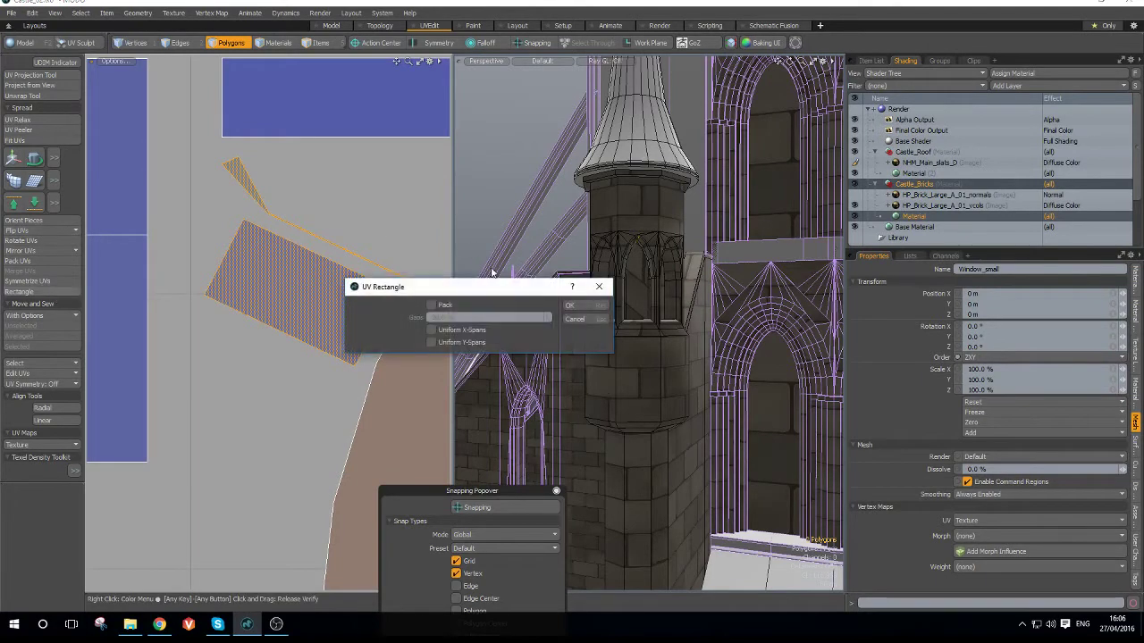
pyautogui.press('Return')
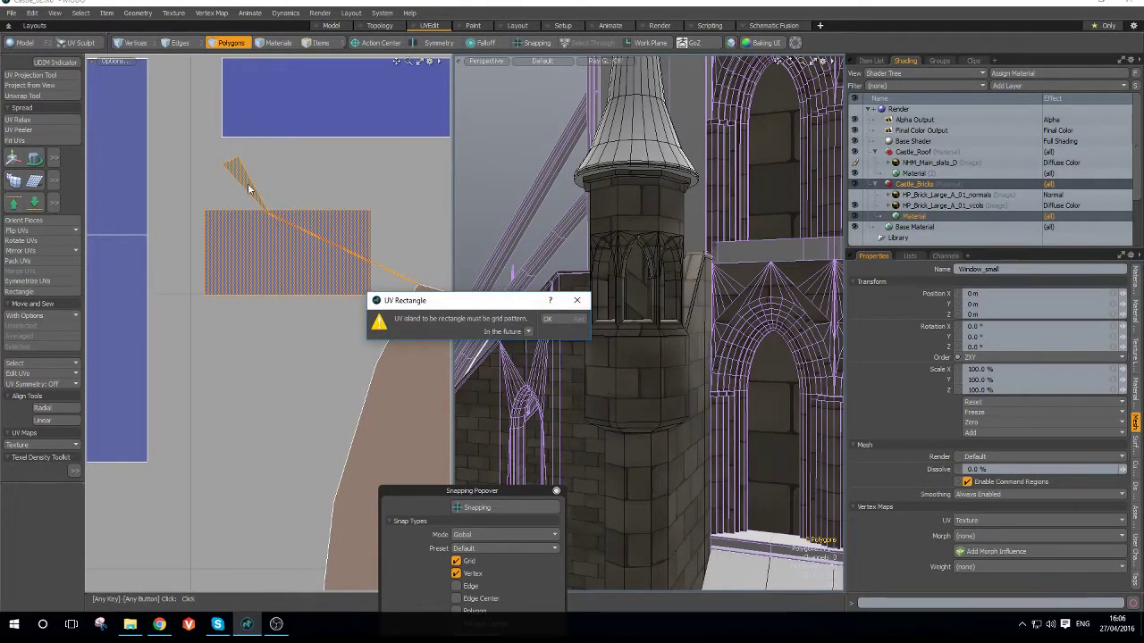
pyautogui.click(547, 319)
pyautogui.scroll(-10, 344, 253)
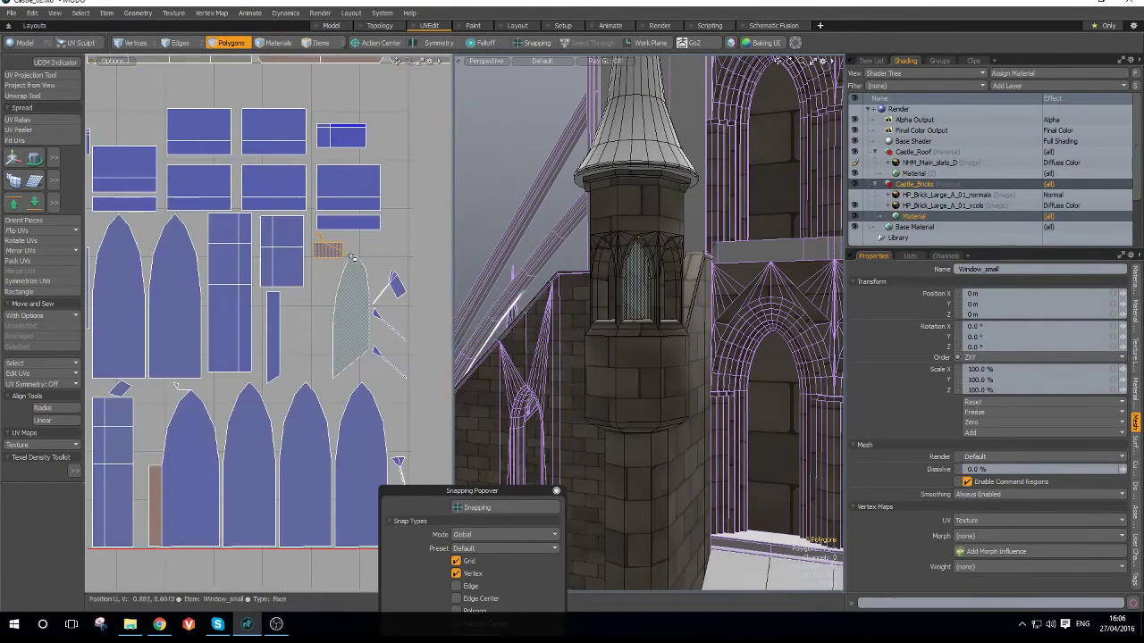
pyautogui.scroll(-5, 351, 257)
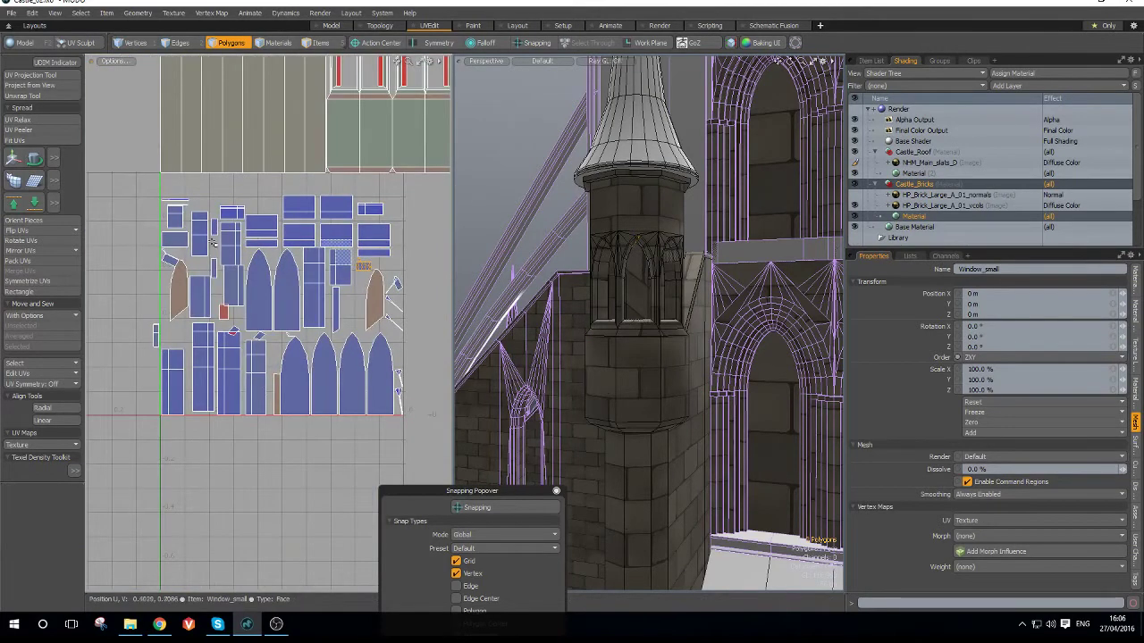
pyautogui.scroll(6, 213, 243)
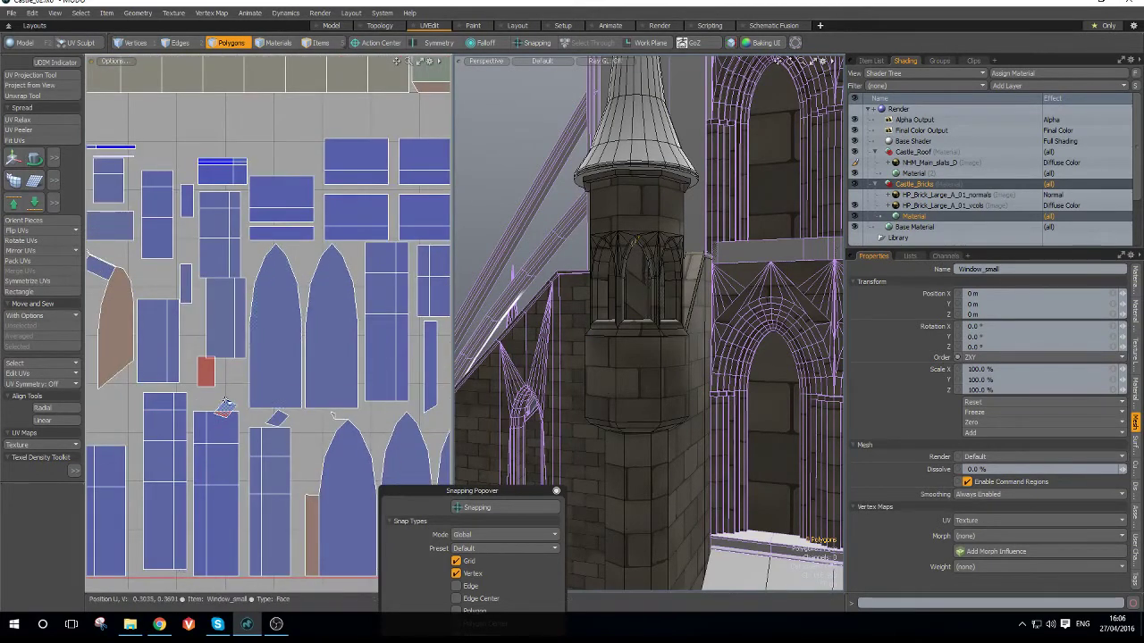
pyautogui.scroll(4, 226, 403)
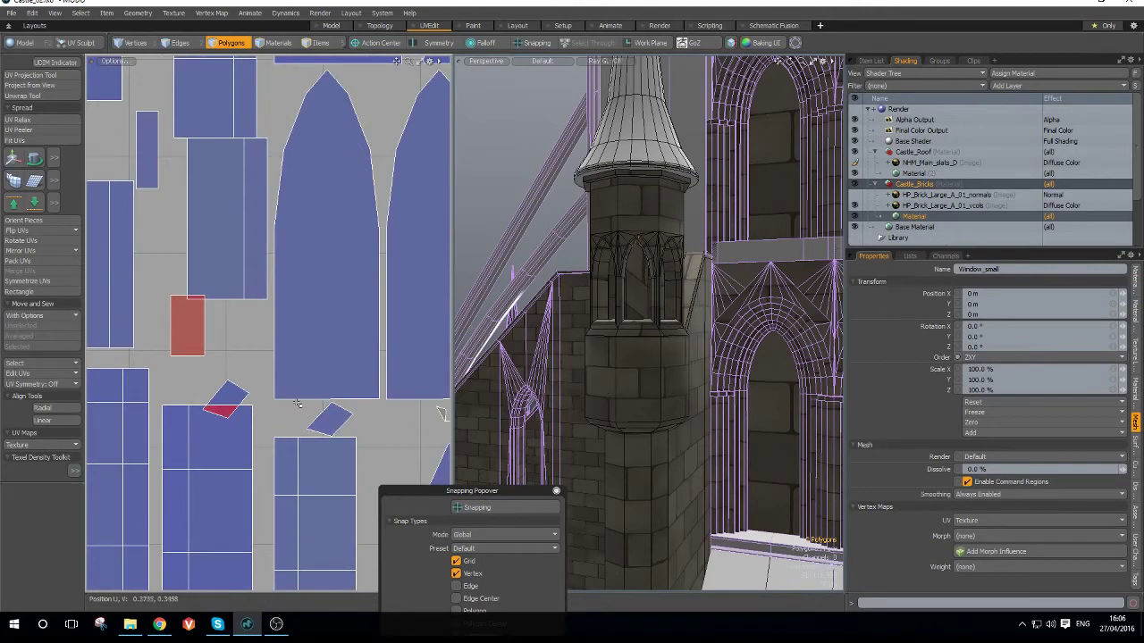
pyautogui.press('2')
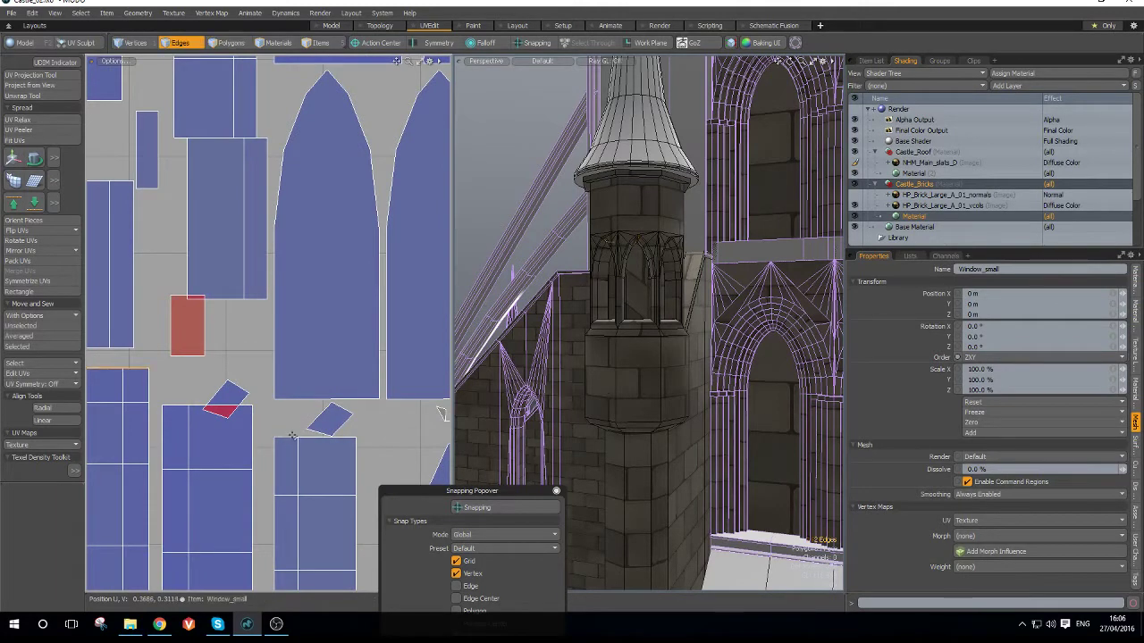
pyautogui.click(308, 440)
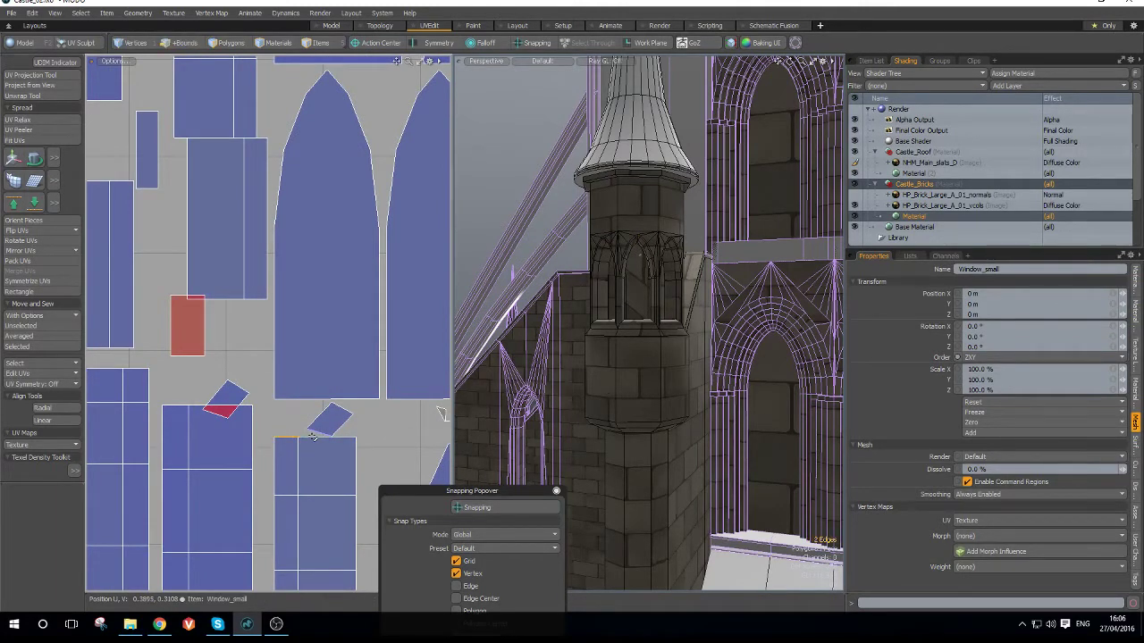
pyautogui.hotkey('ctrl', 'space')
pyautogui.click(296, 415)
pyautogui.scroll(-3, 296, 415)
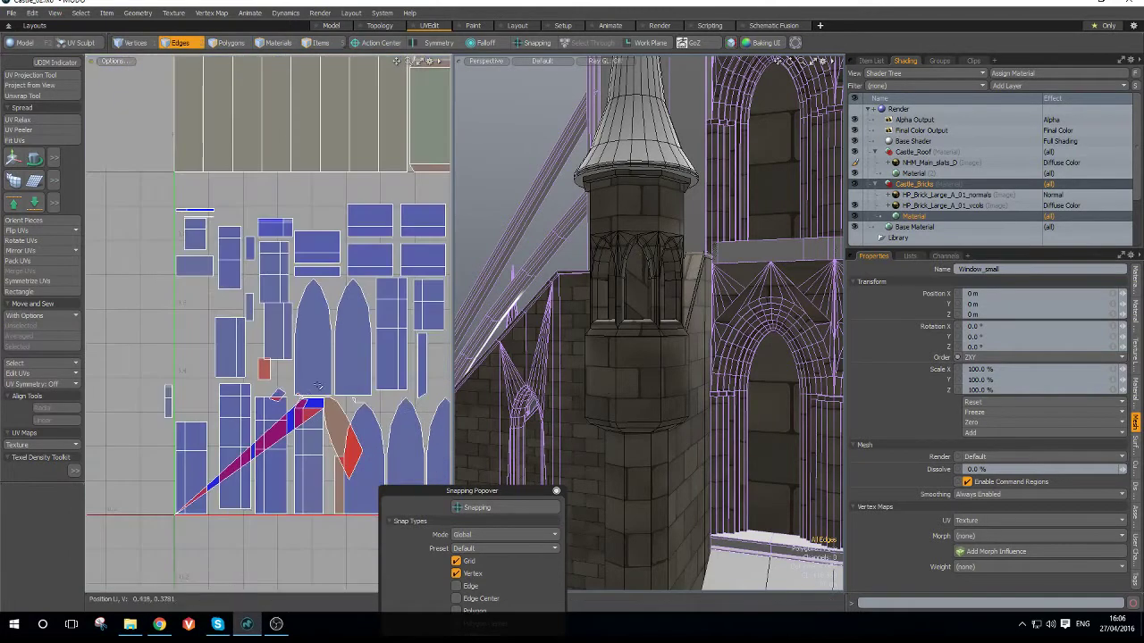
# - Undo the last edge operation together with the UV Rectangle and tear-off of the tilted rectangle beside the brown arch island
pyautogui.hotkey('ctrl', 'z')
pyautogui.hotkey('ctrl', 'z')
pyautogui.scroll(3, 185, 285)
pyautogui.scroll(5, 209, 294)
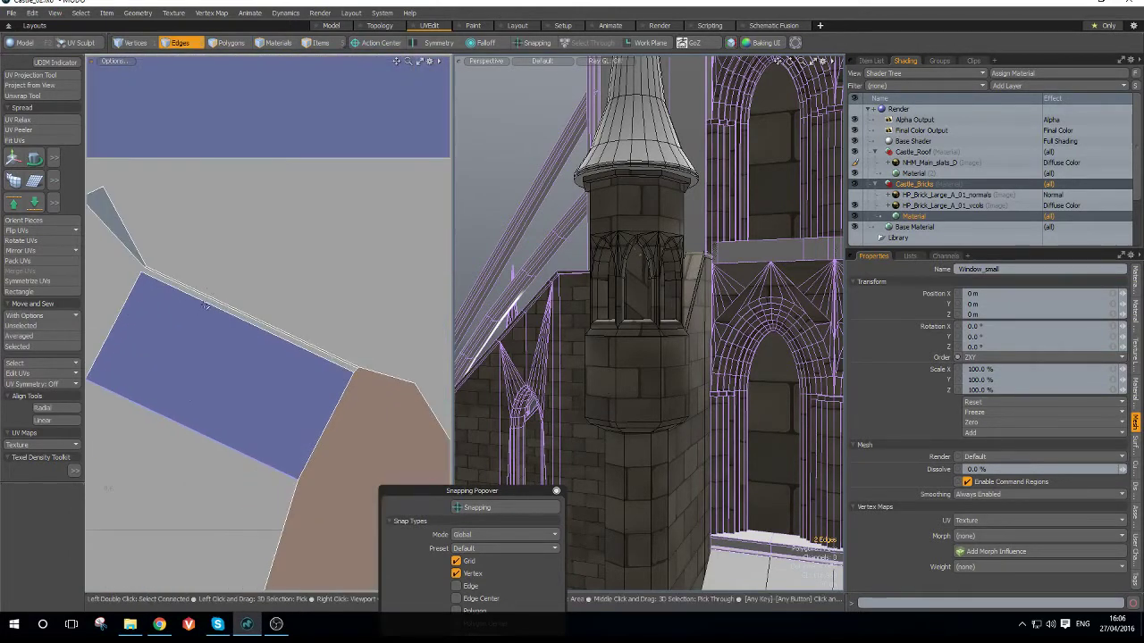
# - Tear the tilted rectangular polygon off the brown arch island by about -0.0242, -0.0028 and straighten it with UV Rectangle
pyautogui.press('3')
pyautogui.click(199, 323)
pyautogui.scroll(-3, 198, 323)
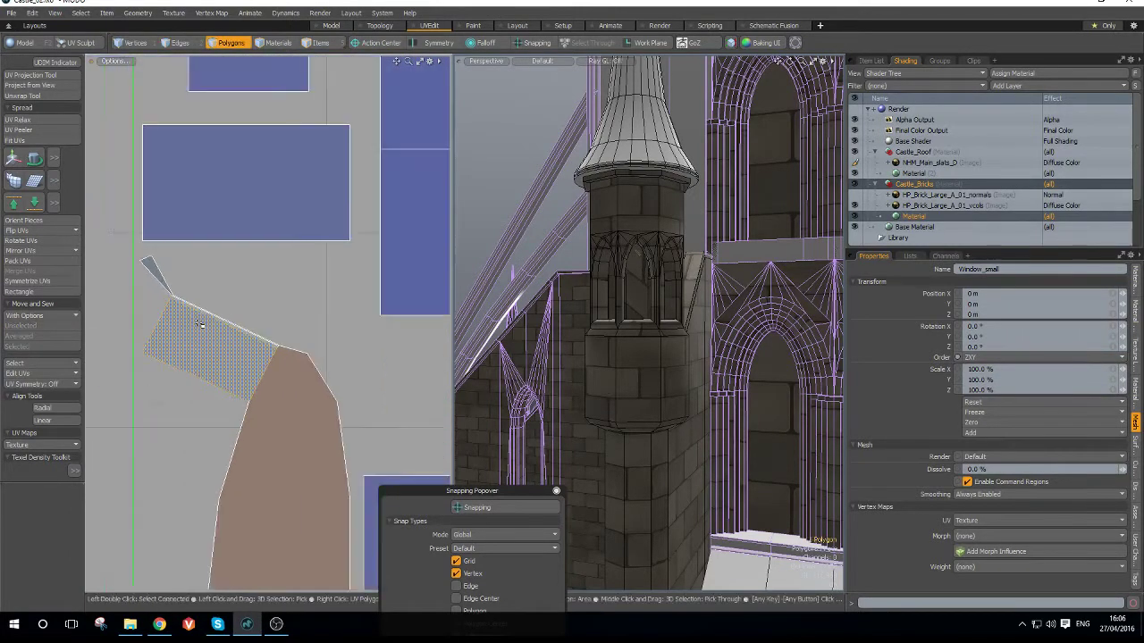
pyautogui.press('w')
pyautogui.moveTo(262, 301); pyautogui.dragTo(217, 303)
pyautogui.click(39, 293)
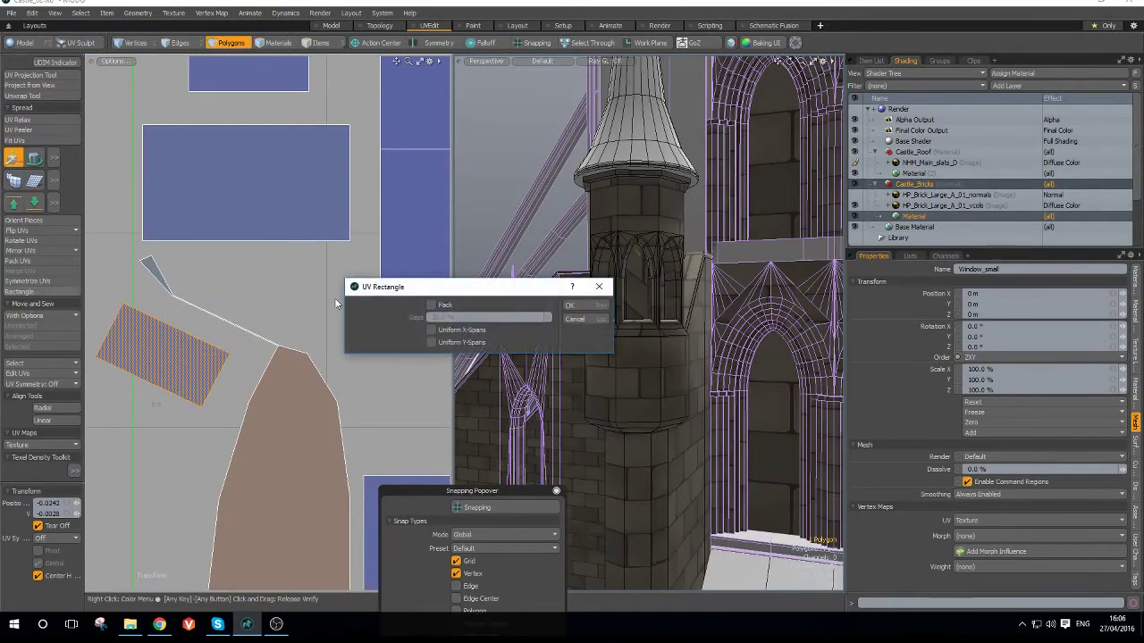
pyautogui.click(586, 309)
# - Try to straighten the flared wedge and its connected slivers with UV Rectangle
pyautogui.scroll(2, 180, 292)
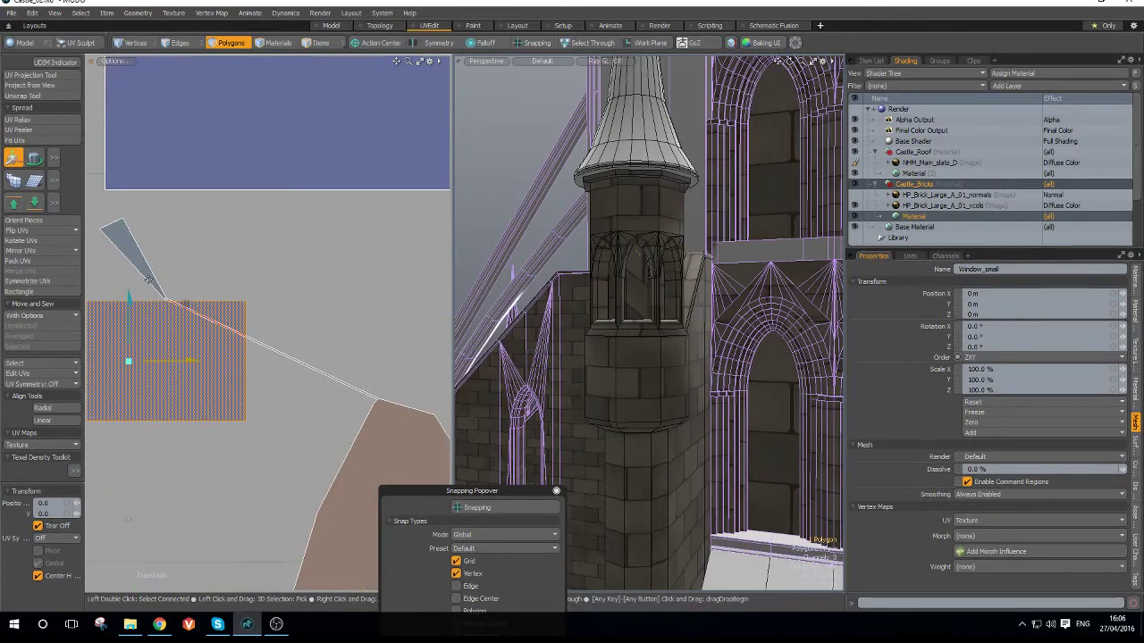
pyautogui.press('q')
pyautogui.click(146, 270)
pyautogui.press(']')
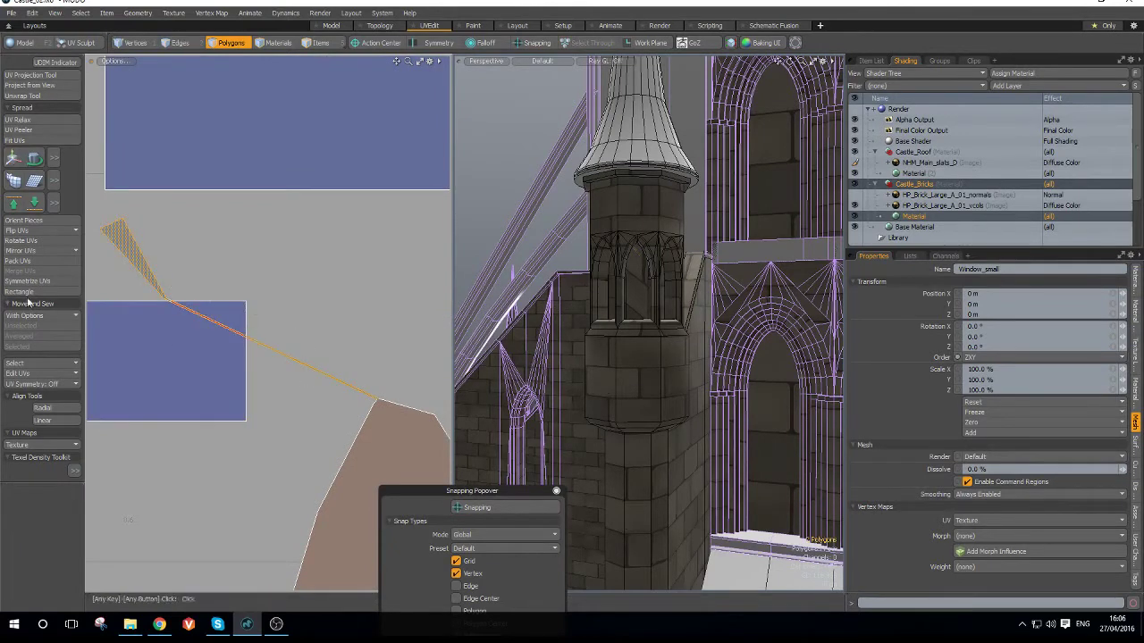
pyautogui.click(36, 293)
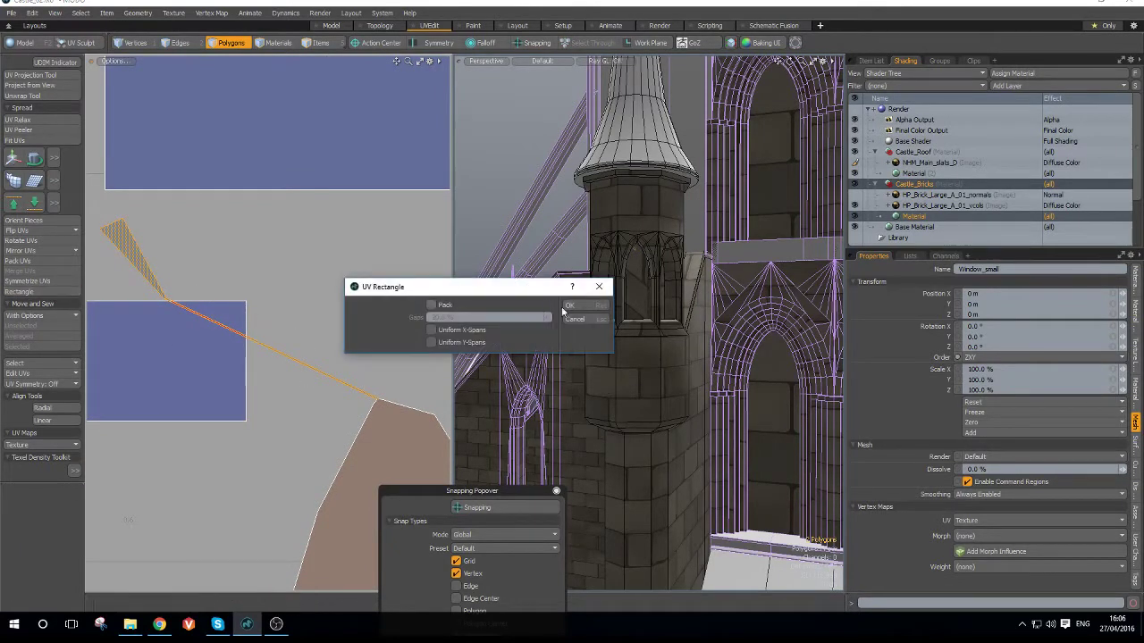
pyautogui.click(586, 308)
pyautogui.click(576, 301)
# - Select only the flared wedge polygon and tear it off the thin sliver by about -0.0007, 0.0008
pyautogui.scroll(5, 196, 277)
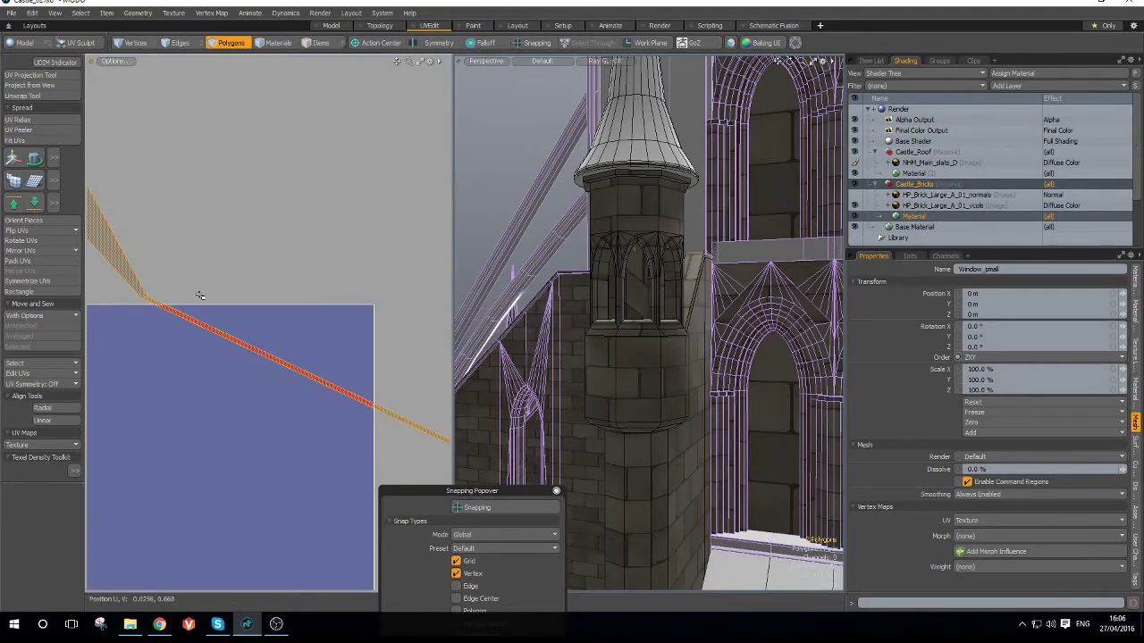
pyautogui.scroll(-3, 187, 232)
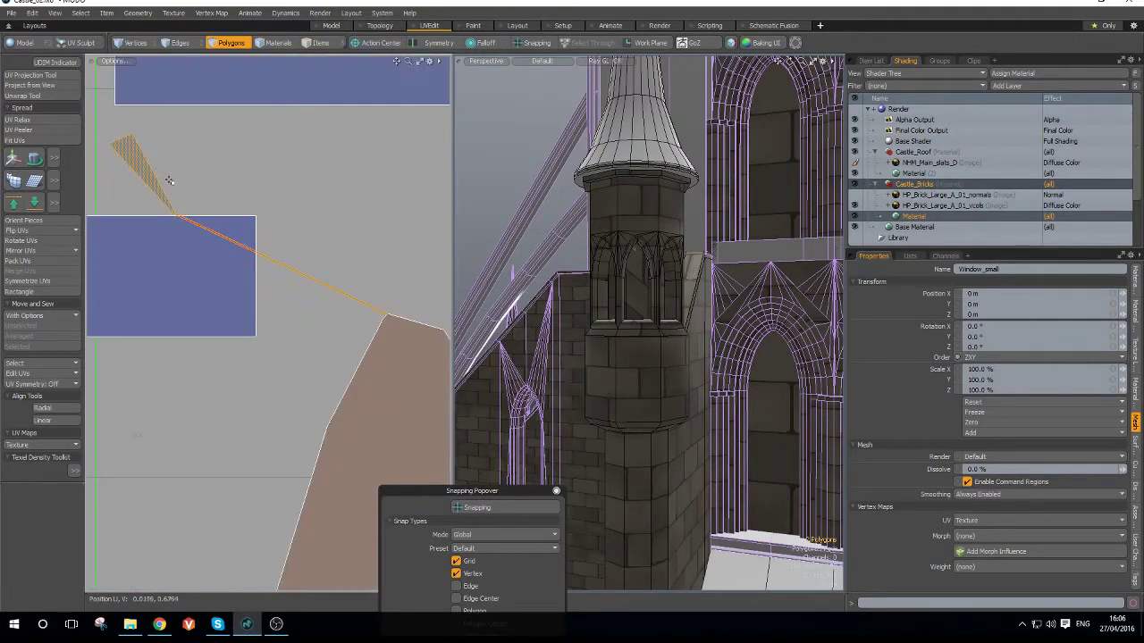
pyautogui.click(148, 187)
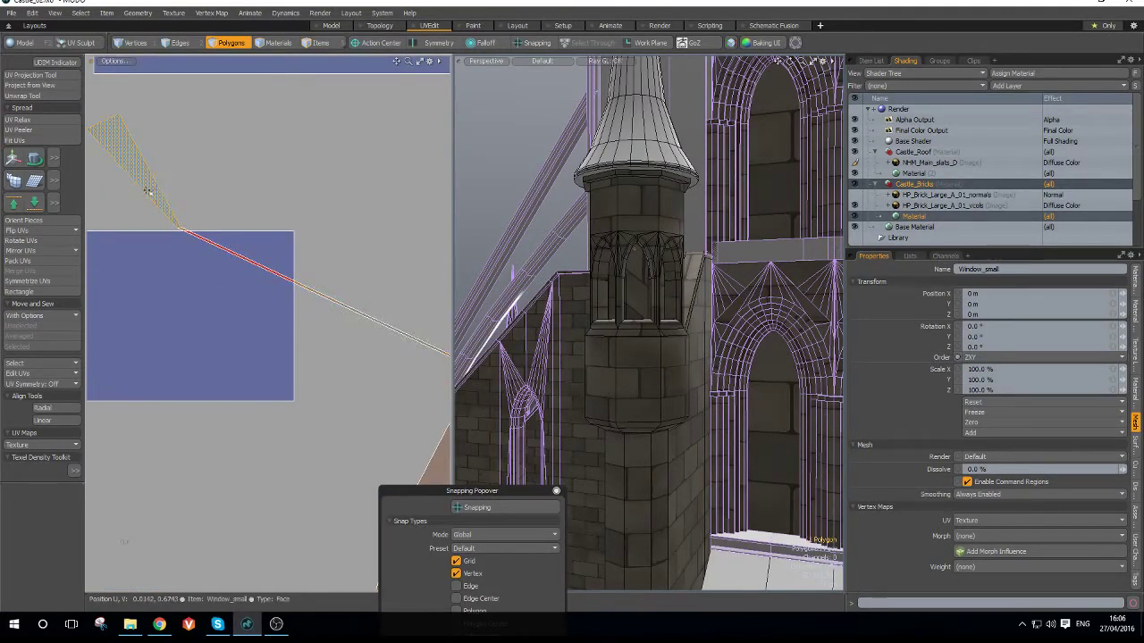
pyautogui.press('w')
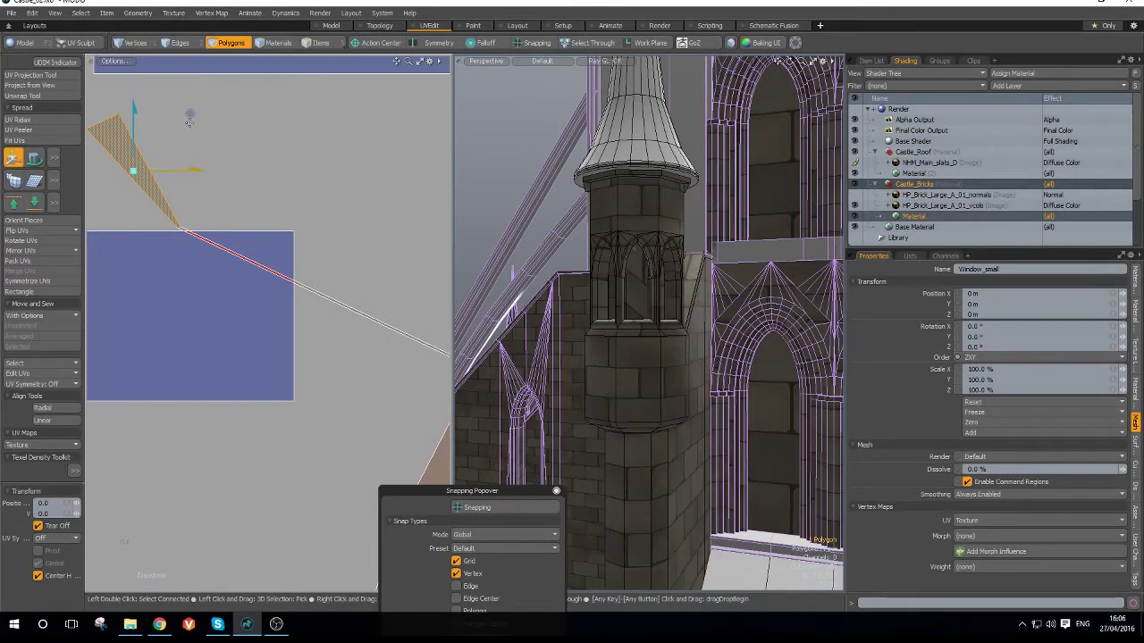
pyautogui.moveTo(190, 114); pyautogui.dragTo(188, 113)
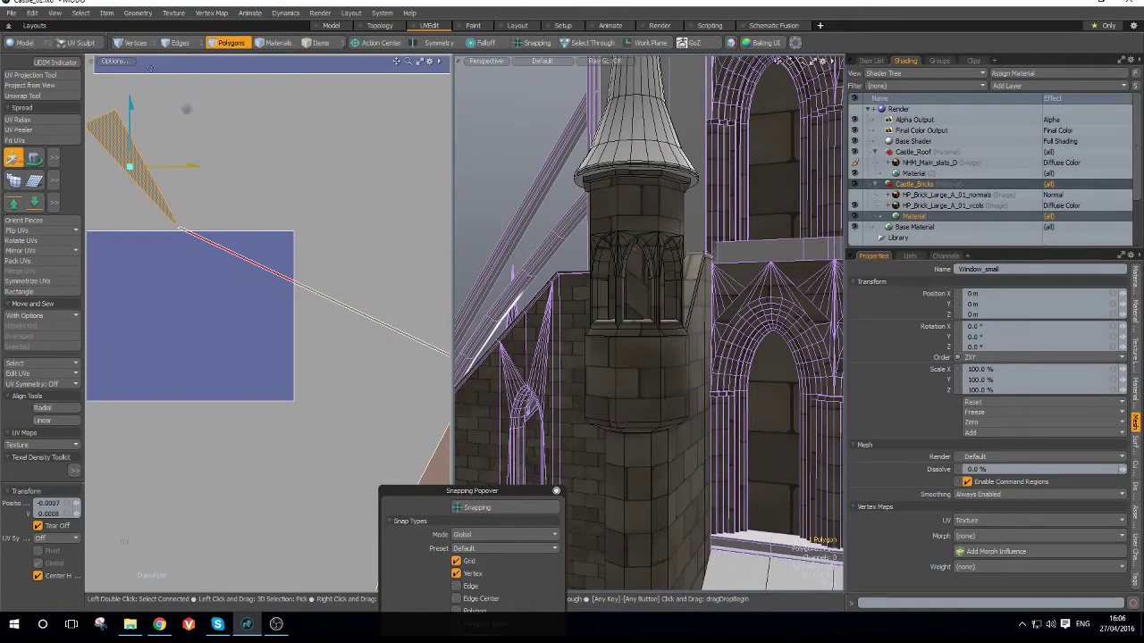
# - Examine the small window's arches, inner reveals and sills on the tower, including the polygons adjoining one inner reveal
pyautogui.scroll(5, 606, 266)
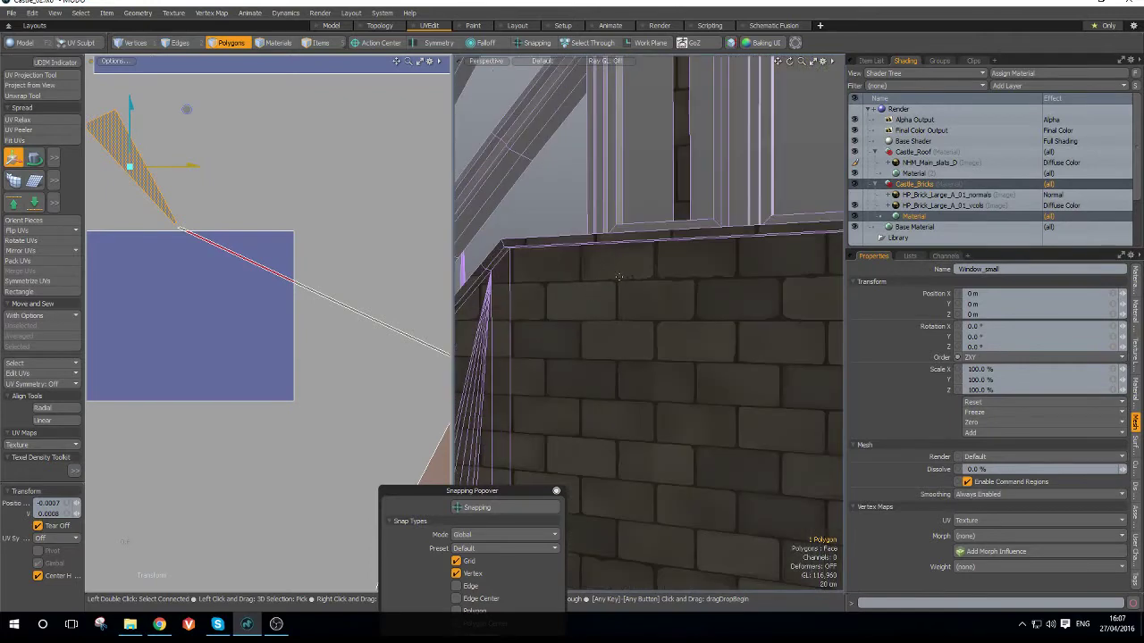
pyautogui.scroll(-2, 606, 267)
pyautogui.keyDown('alt'); pyautogui.moveTo(753, 360); pyautogui.dragTo(573, 178); pyautogui.keyUp('alt')
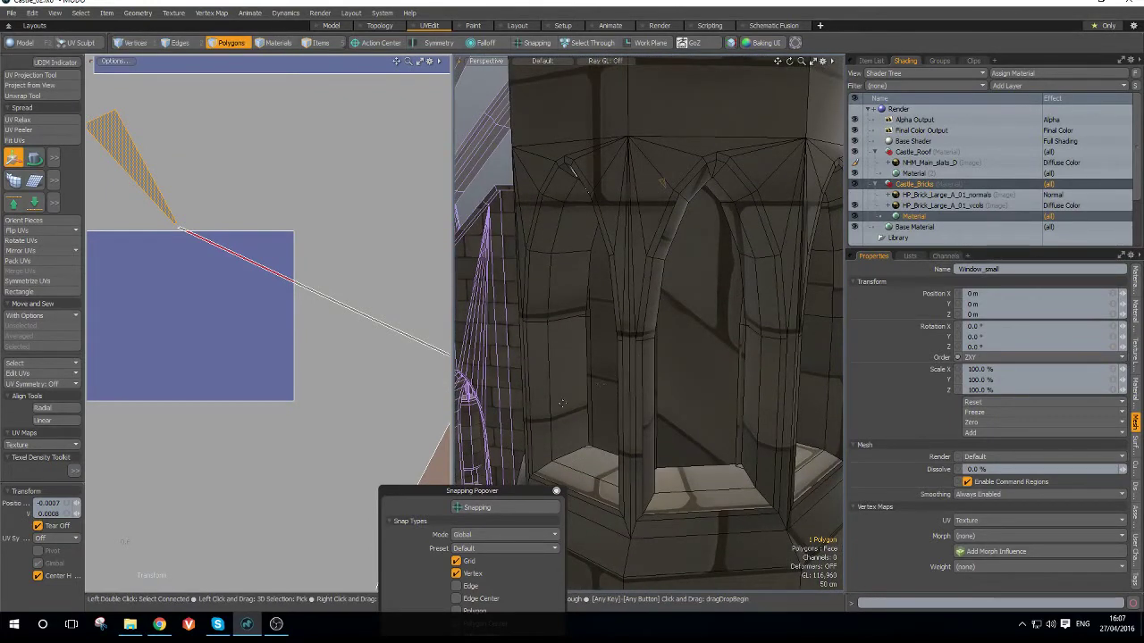
pyautogui.press('5')
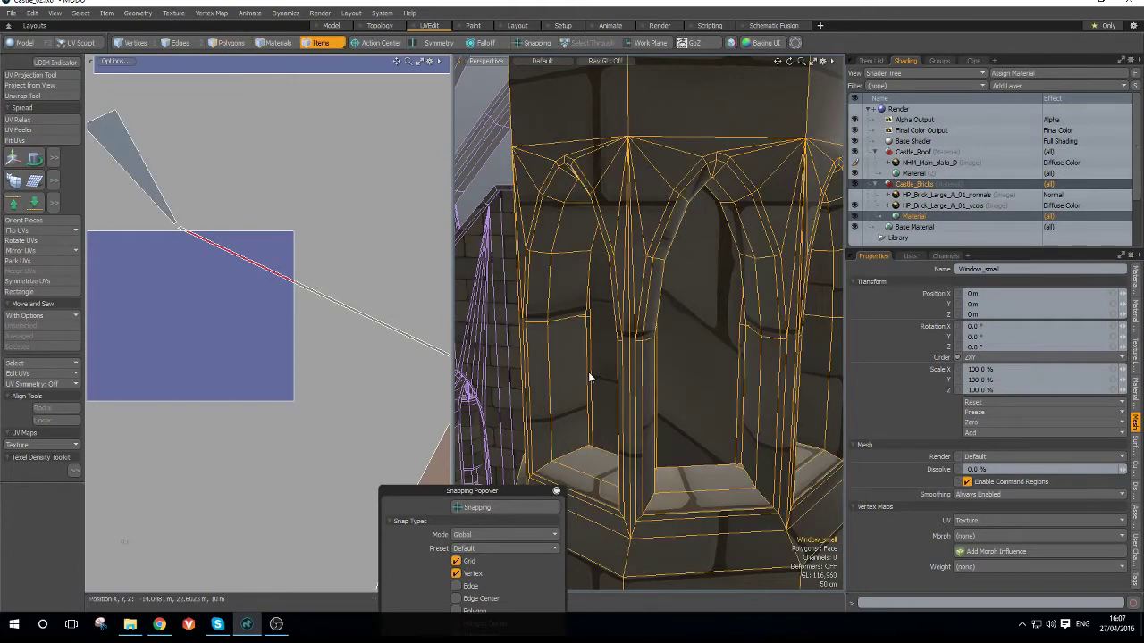
pyautogui.scroll(6, 616, 379)
pyautogui.keyDown('alt'); pyautogui.moveTo(609, 352); pyautogui.dragTo(621, 383); pyautogui.keyUp('alt')
pyautogui.press('3')
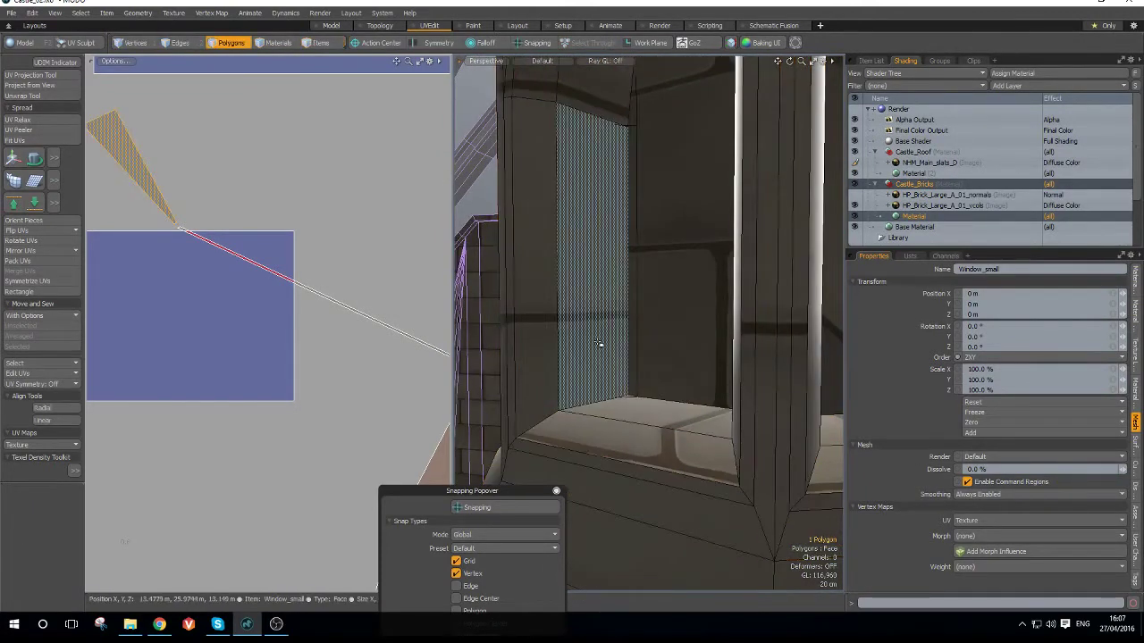
pyautogui.click(595, 347)
pyautogui.scroll(-3, 353, 331)
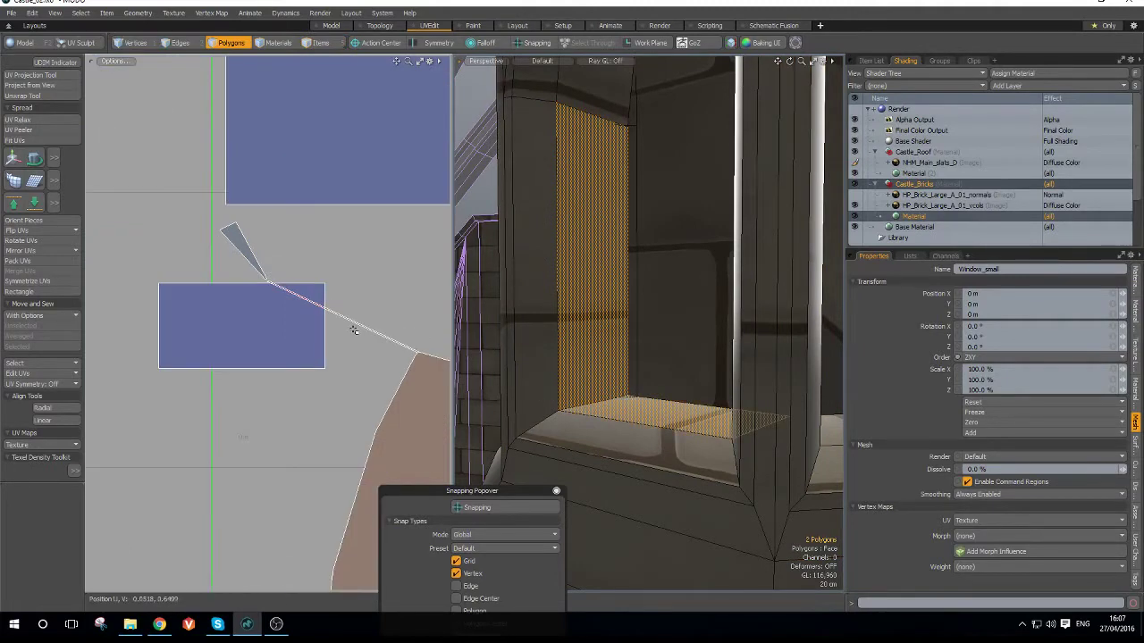
pyautogui.hotkey('shift', 'Up')
pyautogui.scroll(-2, 445, 266)
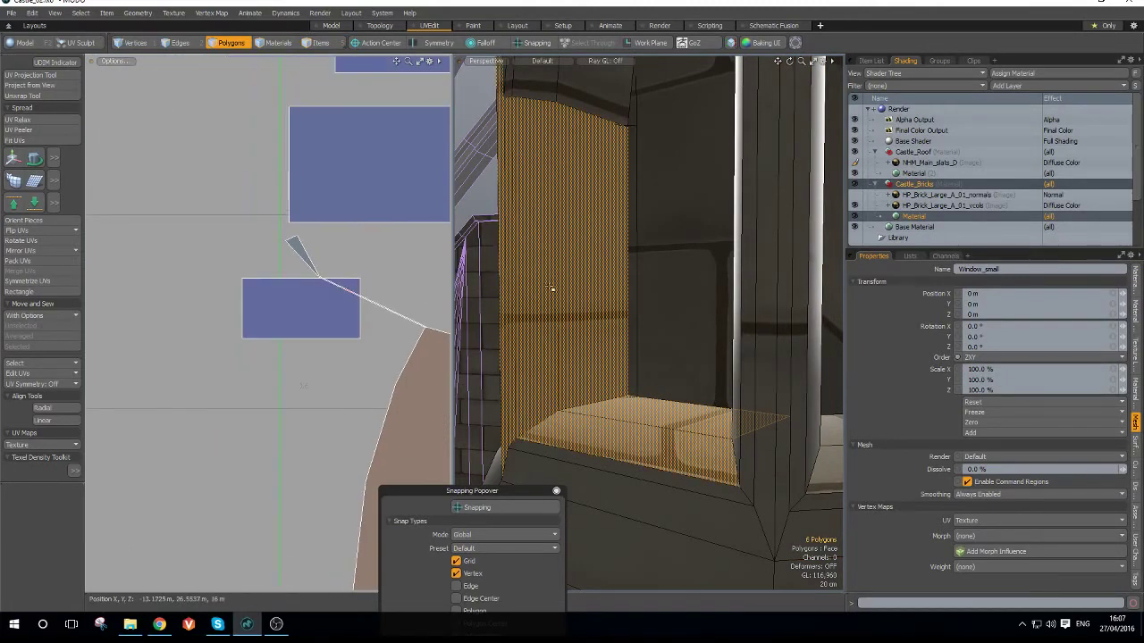
pyautogui.scroll(3, 622, 391)
pyautogui.keyDown('alt'); pyautogui.moveTo(620, 397); pyautogui.dragTo(733, 359); pyautogui.keyUp('alt')
pyautogui.scroll(-5, 650, 416)
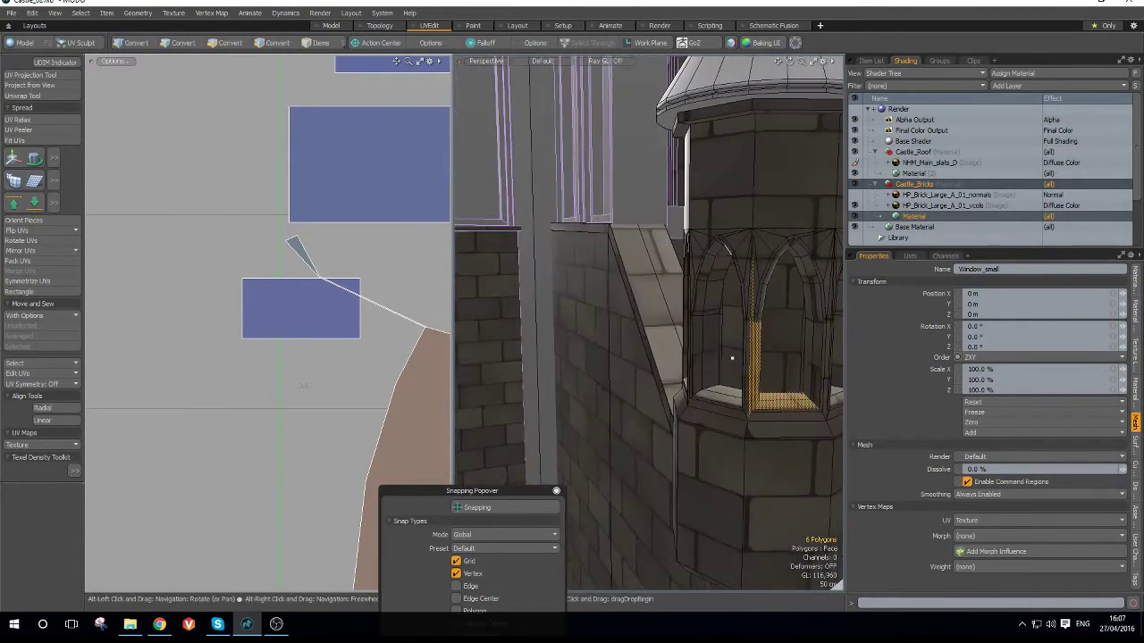
pyautogui.scroll(3, 753, 327)
# - Select the long thin sliver polygon above the brown arch island and tear it off by about 0.0089, 0.016
pyautogui.press('1')
pyautogui.scroll(-2, 344, 293)
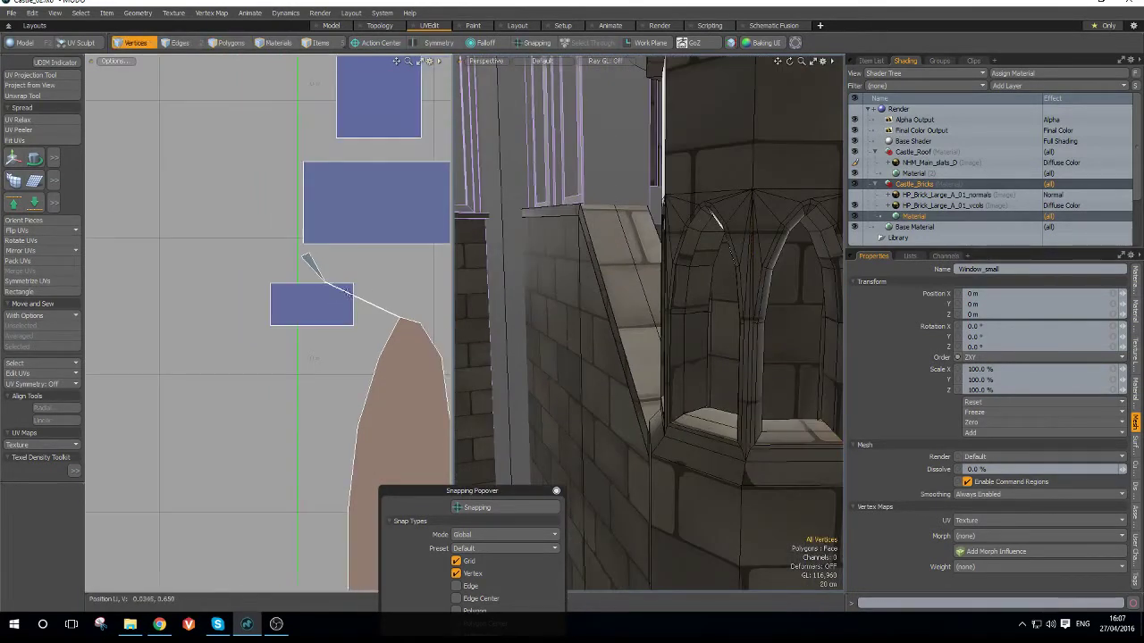
pyautogui.scroll(4, 372, 306)
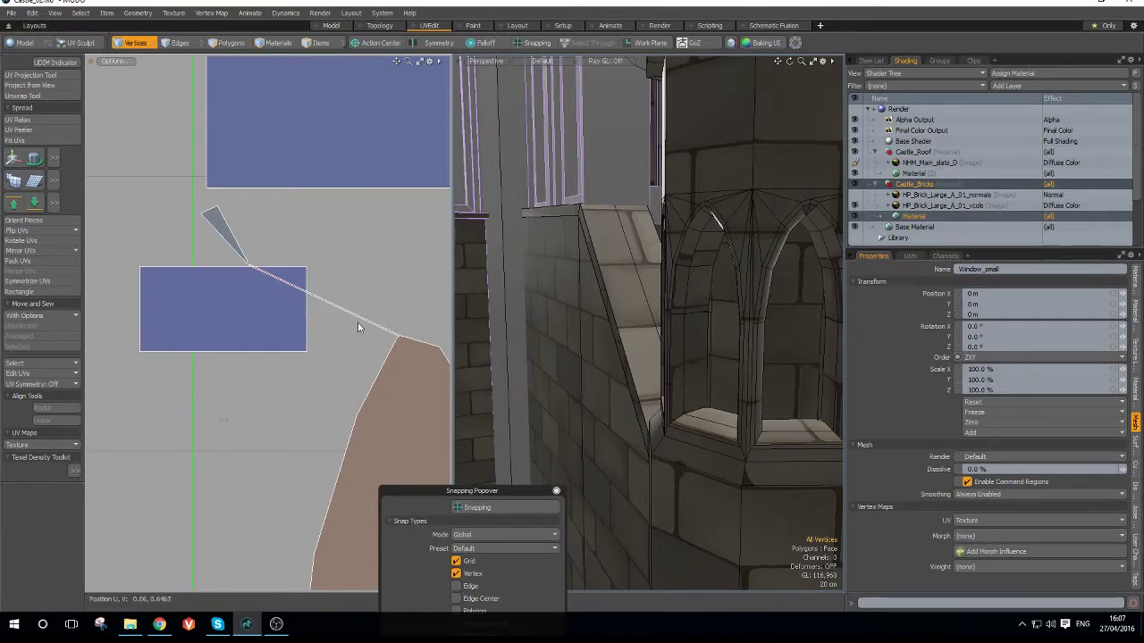
pyautogui.press('5')
pyautogui.press('3')
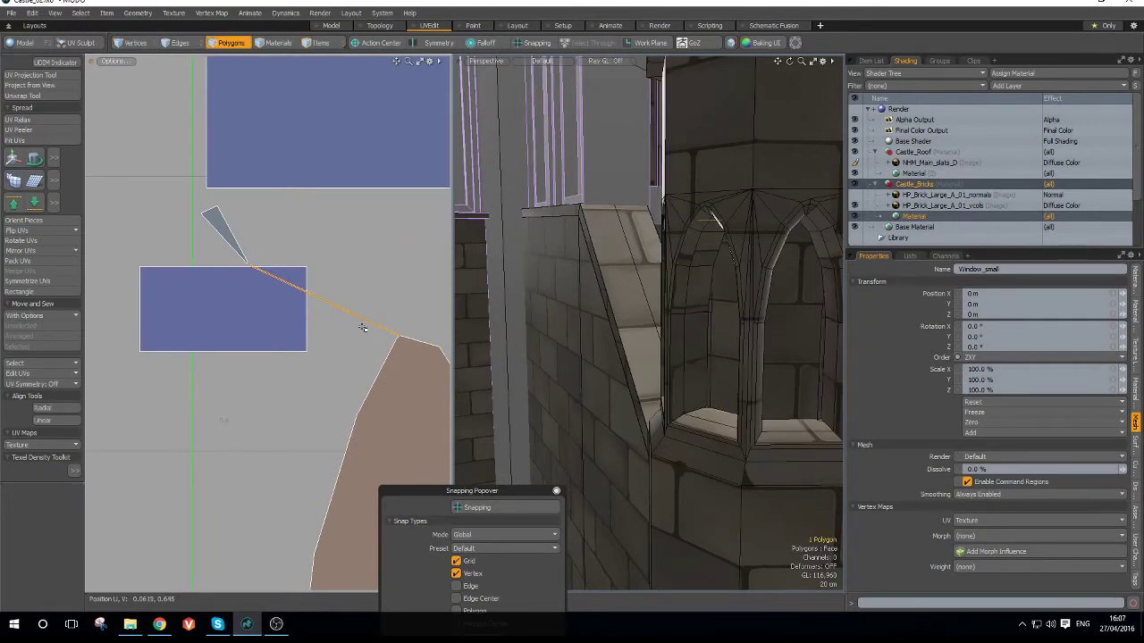
pyautogui.press('y')
pyautogui.moveTo(382, 250); pyautogui.dragTo(406, 199)
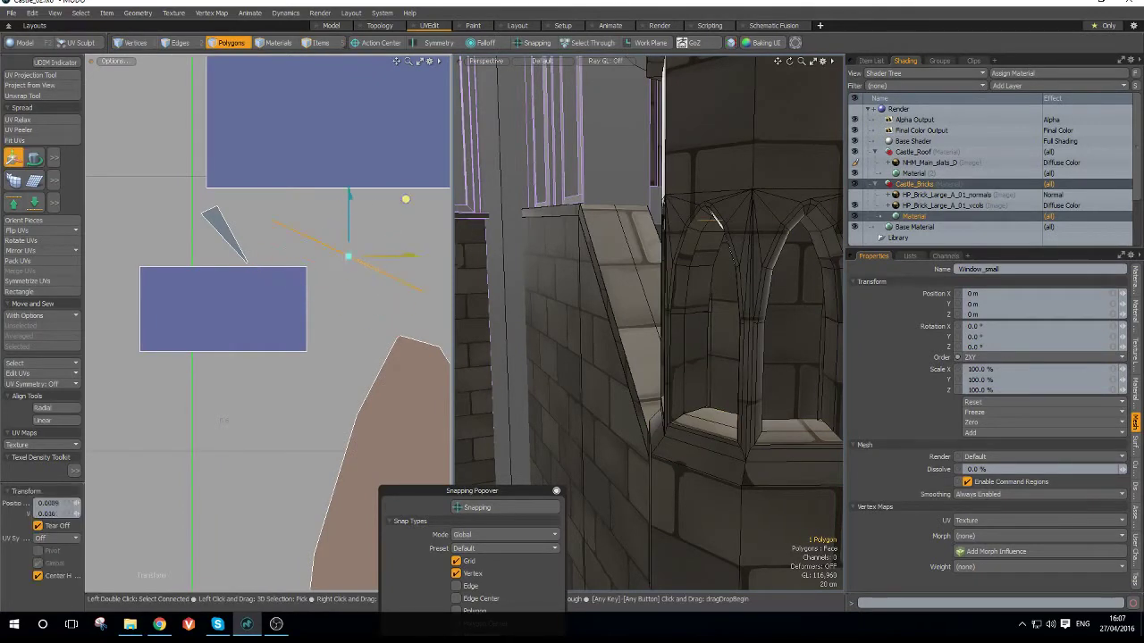
# - Add the flared wedge to the selected sliver and straighten both polygons with UV Rectangle
pyautogui.press('space')
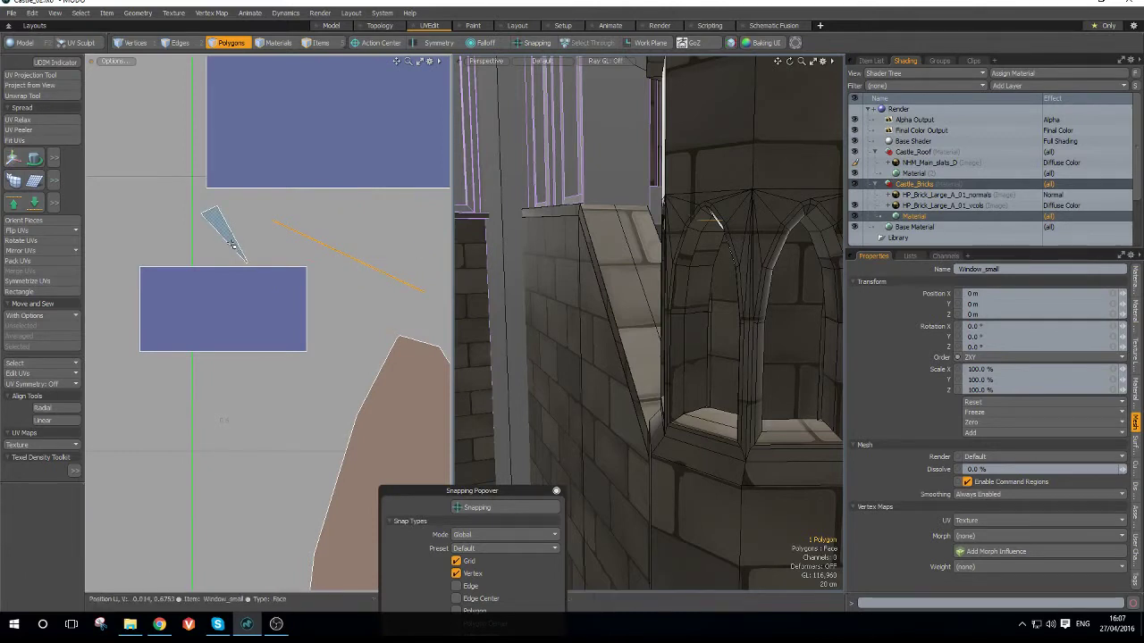
pyautogui.click(46, 295)
pyautogui.click(572, 307)
# - Select the brown arch island and six other arch-shaped islands, together with the straightened sliver and wedge polygons
pyautogui.scroll(-5, 354, 253)
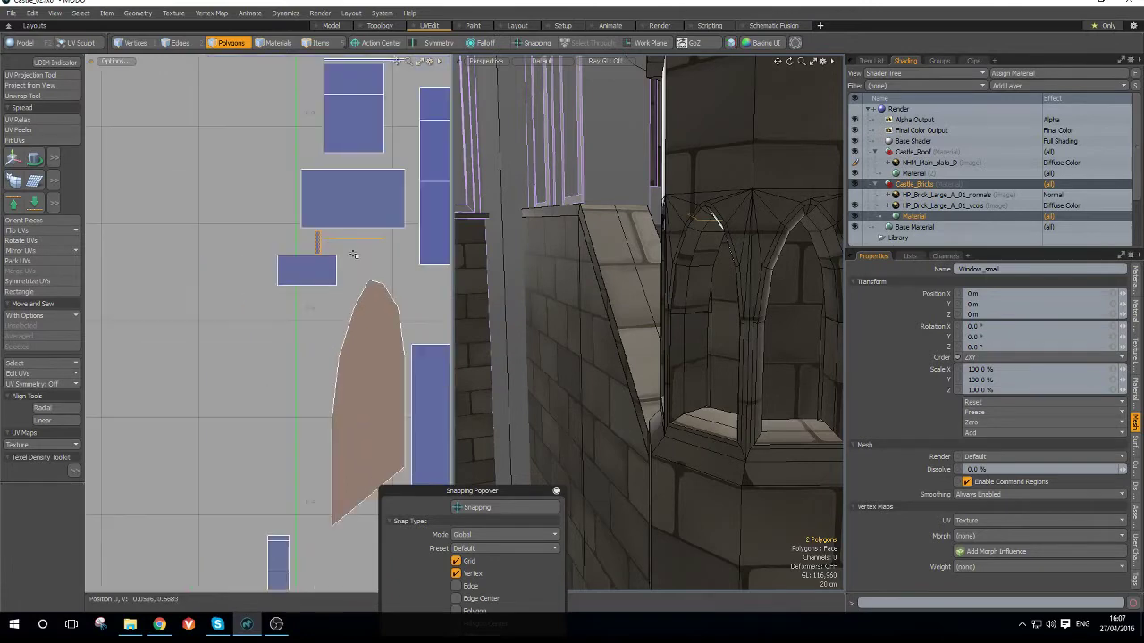
pyautogui.scroll(-4, 377, 277)
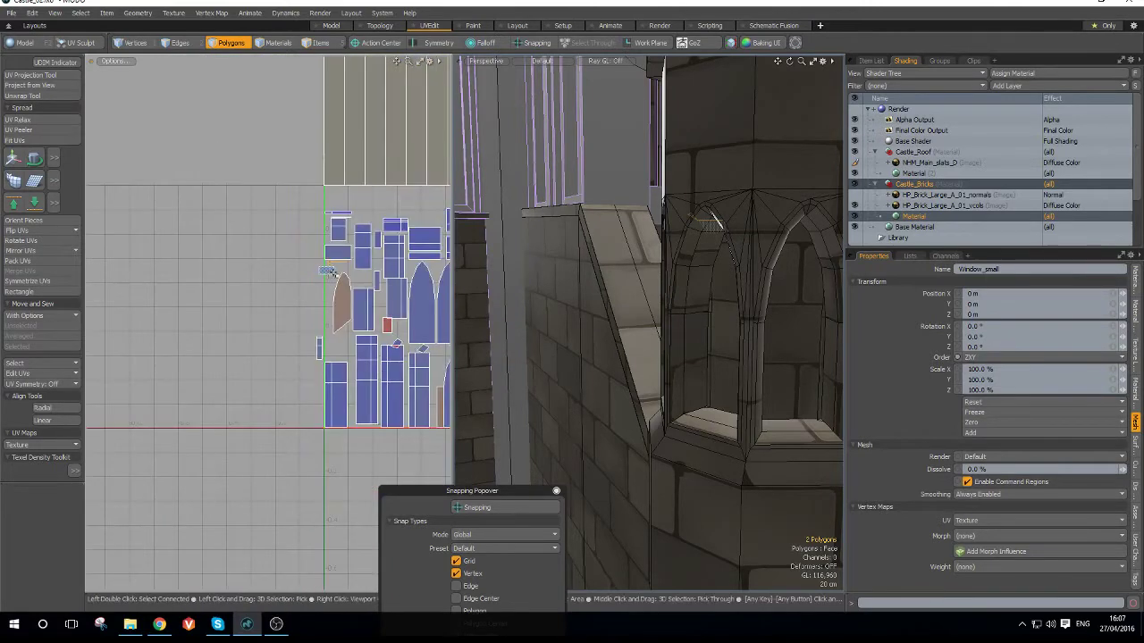
pyautogui.scroll(3, 377, 297)
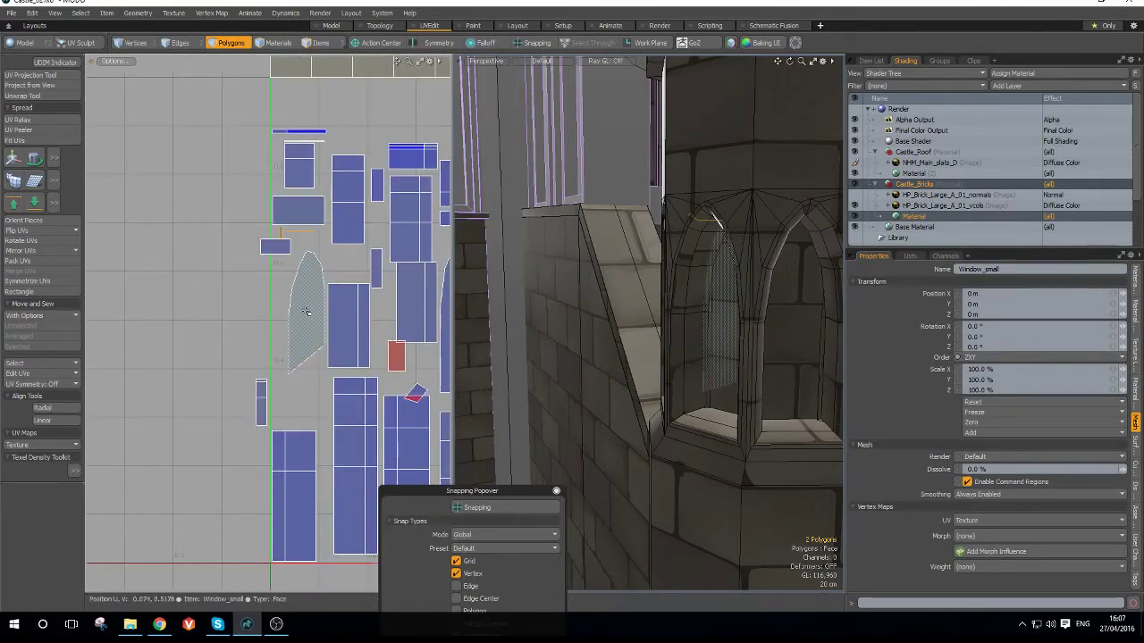
pyautogui.click(305, 312)
pyautogui.keyDown('alt'); pyautogui.moveTo(733, 356); pyautogui.dragTo(491, 361); pyautogui.keyUp('alt')
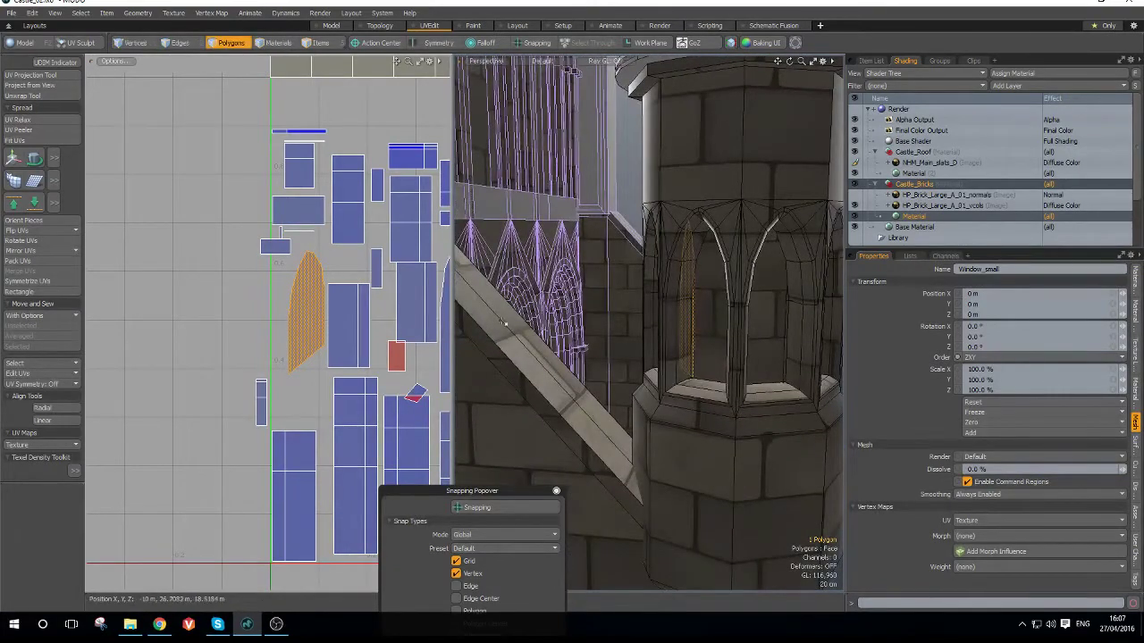
pyautogui.scroll(-4, 353, 325)
pyautogui.moveTo(353, 324)
pyautogui.keyDown('alt'); pyautogui.mouseDown()
pyautogui.moveTo(233, 307)
pyautogui.moveTo(300, 358)
pyautogui.moveTo(369, 366)
pyautogui.mouseUp(); pyautogui.keyUp('alt')
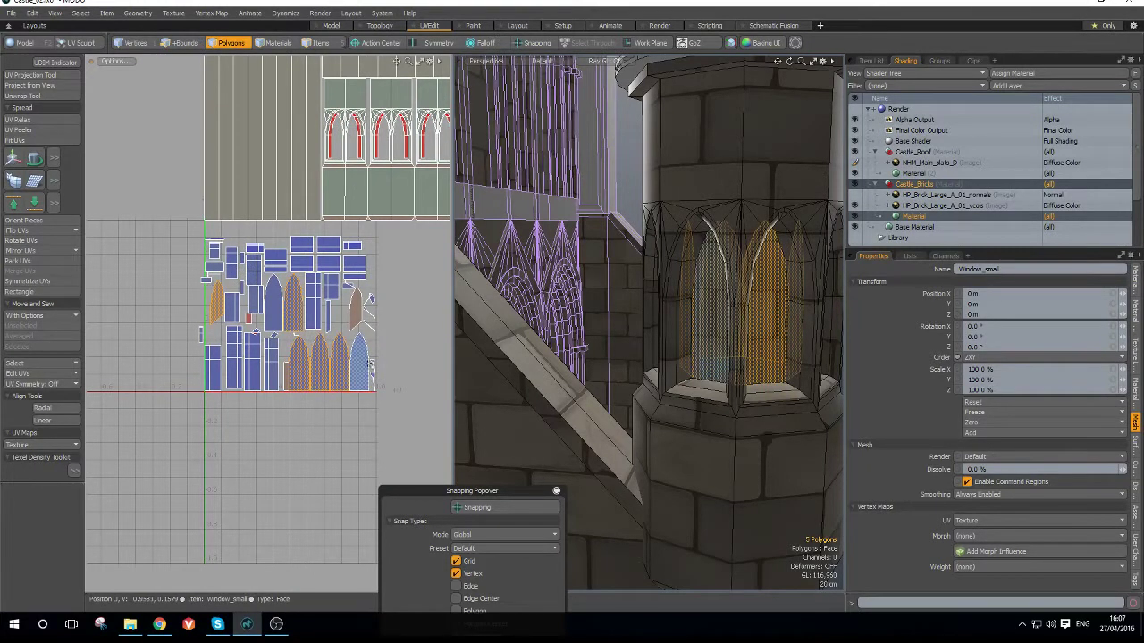
pyautogui.keyDown('shift'); pyautogui.click(356, 311); pyautogui.keyUp('shift')
pyautogui.keyDown('shift'); pyautogui.click(359, 353); pyautogui.keyUp('shift')
pyautogui.scroll(-2, 345, 313)
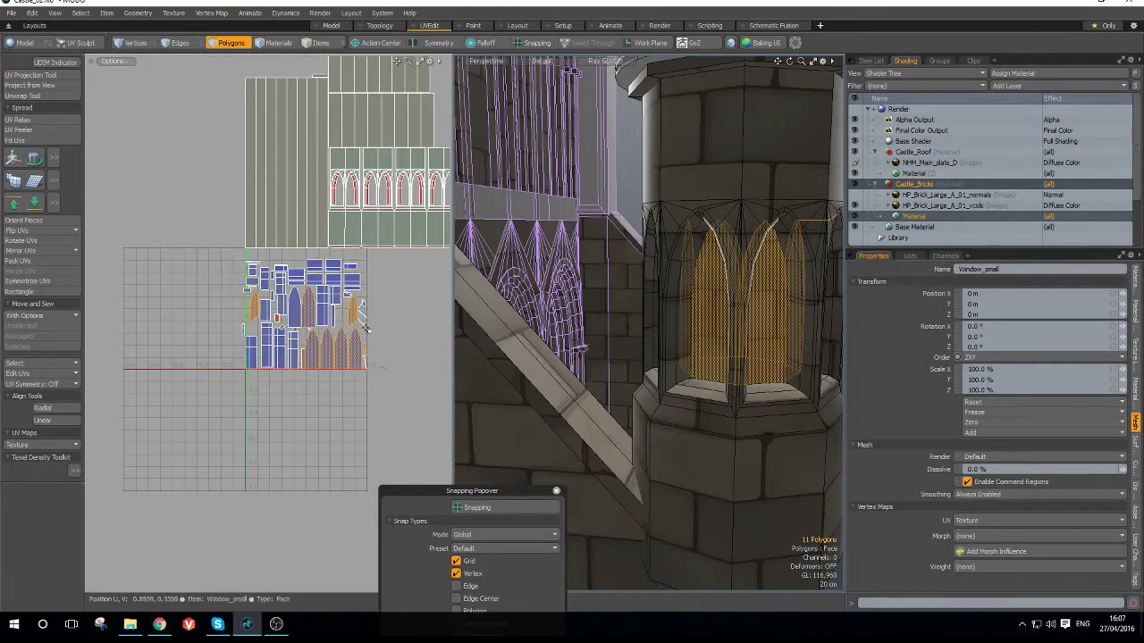
# - Move the selected arch and sliver islands below the UV tile and reproject them with the Atlas 2 UV projection
pyautogui.press('w')
pyautogui.moveTo(365, 273); pyautogui.dragTo(327, 361)
pyautogui.scroll(2, 337, 428)
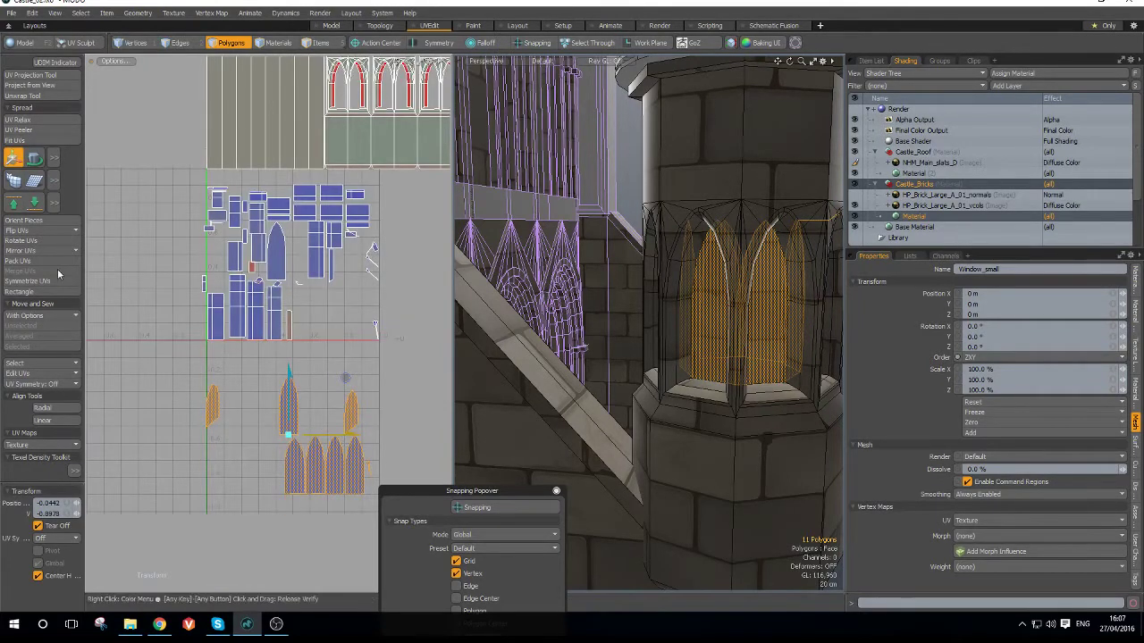
pyautogui.click(31, 75)
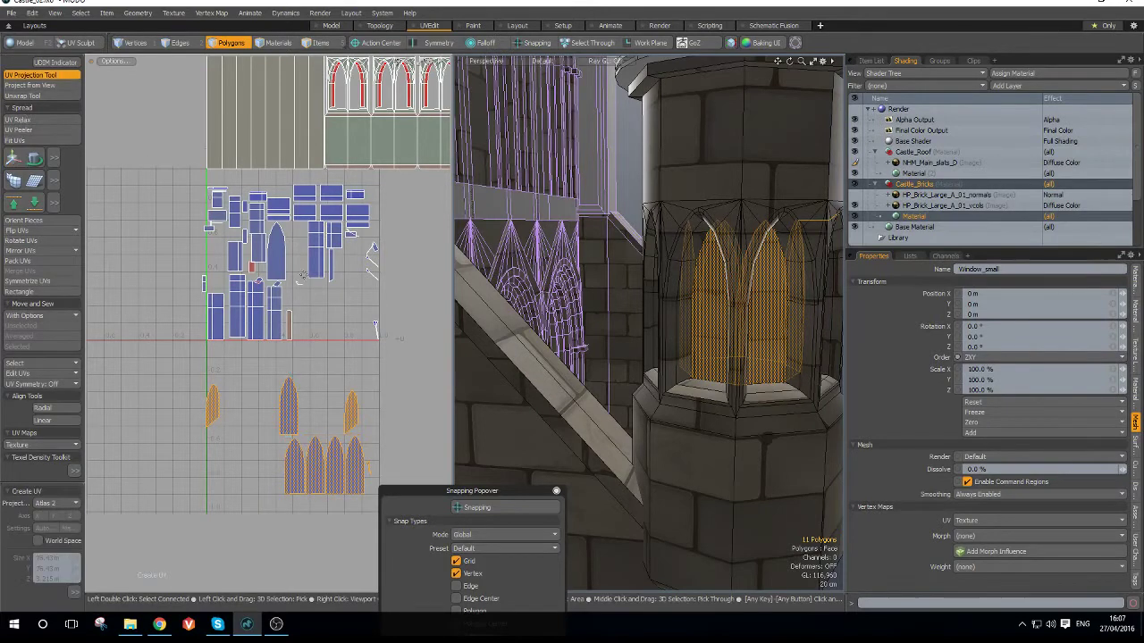
pyautogui.click(322, 304)
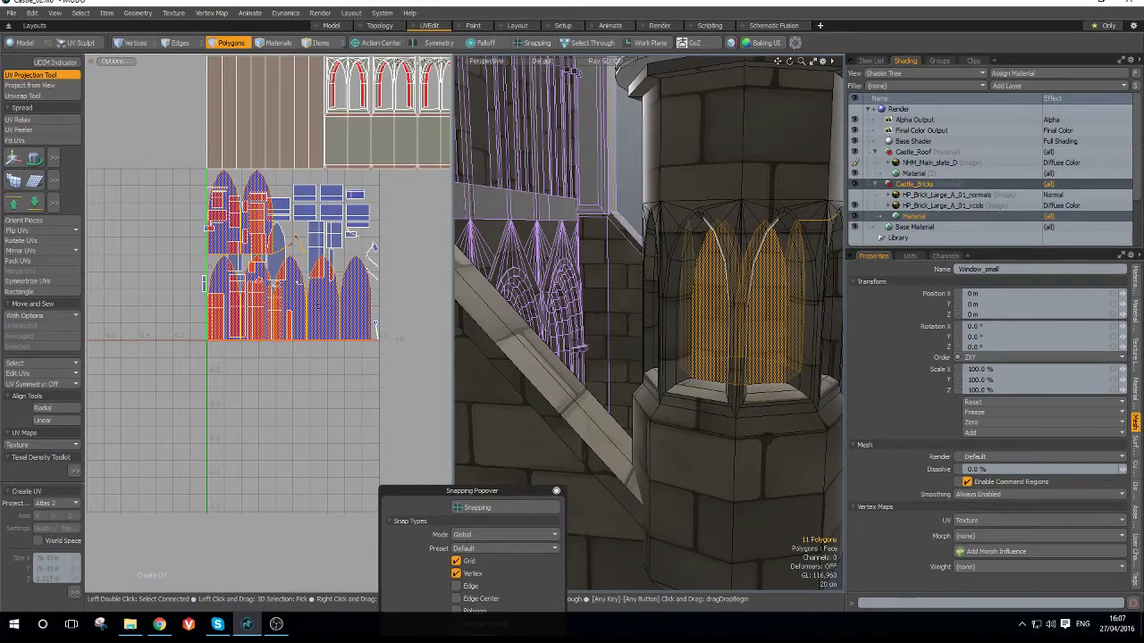
# - Tear off the reprojected arch islands and move them below the UV tile by about -0.0174, -1.11
pyautogui.press('w')
pyautogui.moveTo(347, 198); pyautogui.dragTo(343, 389)
pyautogui.scroll(3, 347, 369)
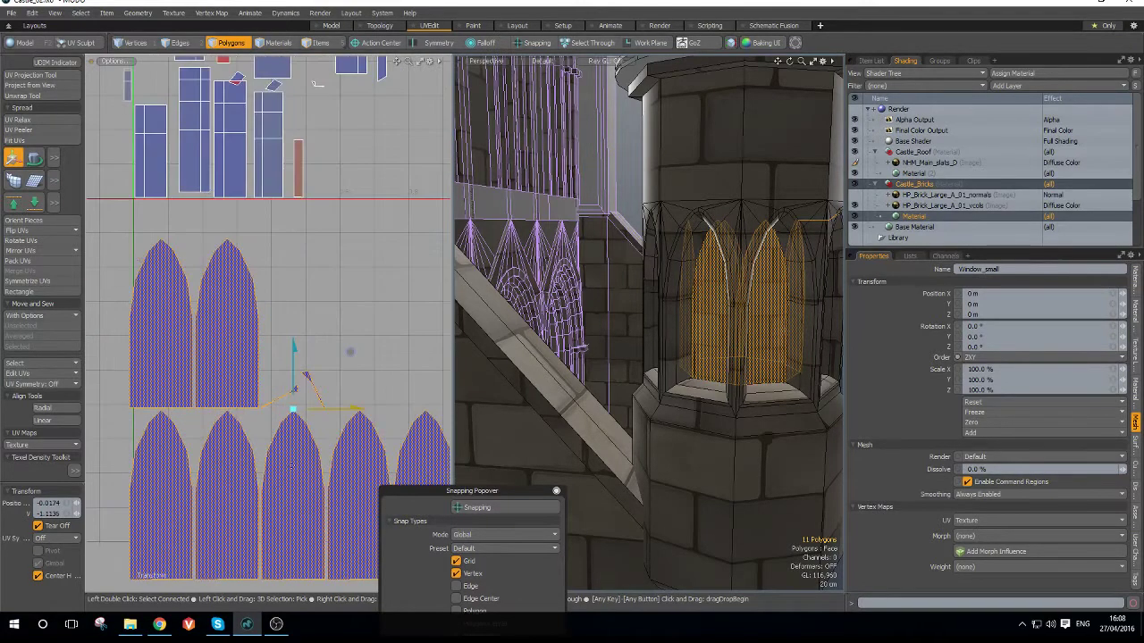
pyautogui.press('space')
# - Select only the four small sliver and wedge polygons between the arches and straighten them with UV Rectangle, without packing
pyautogui.scroll(3, 299, 391)
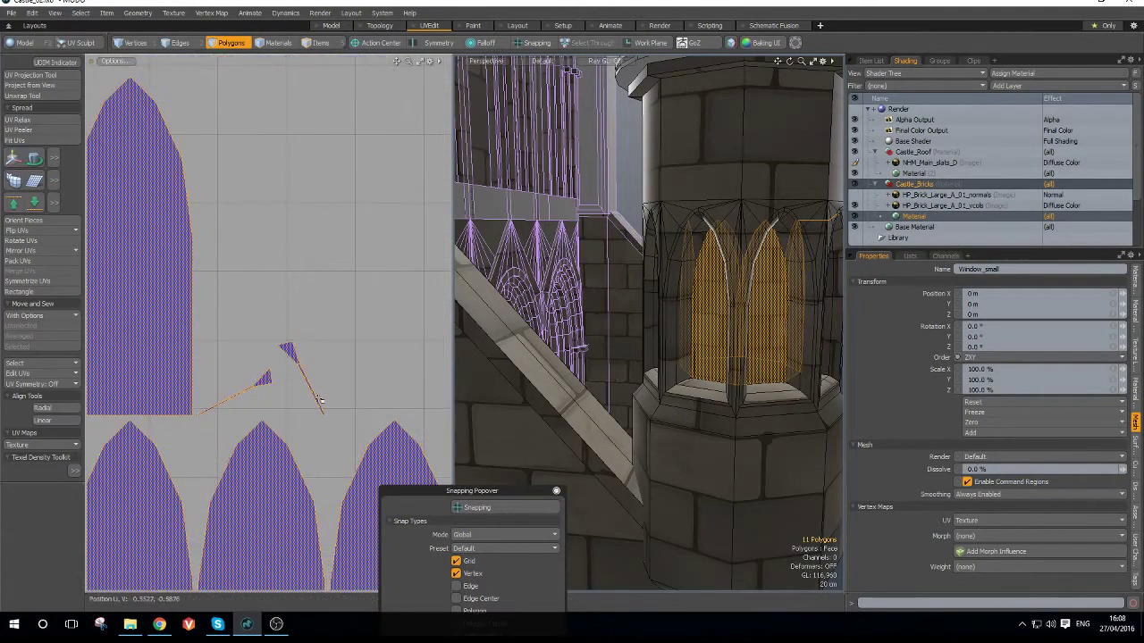
pyautogui.click(261, 376)
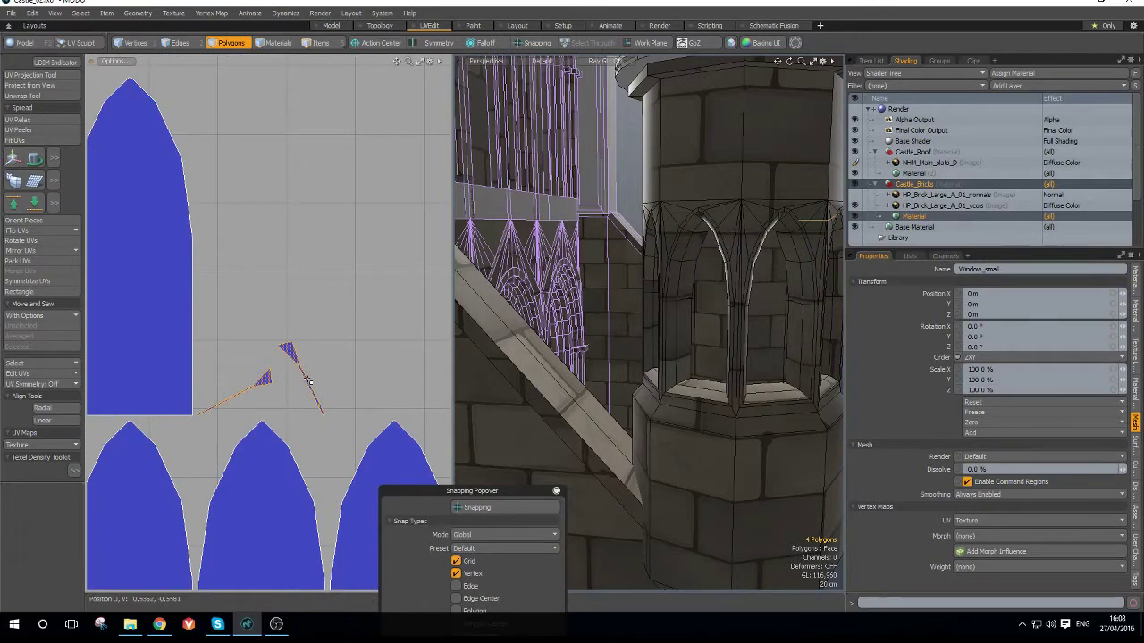
pyautogui.click(36, 291)
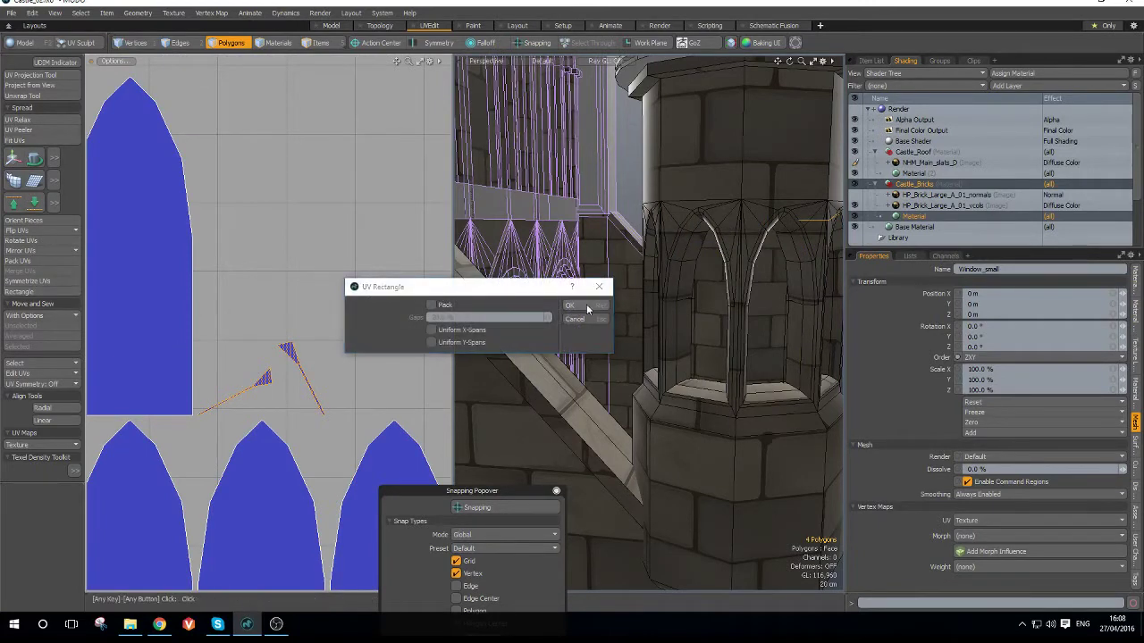
pyautogui.click(587, 309)
pyautogui.scroll(-5, 372, 204)
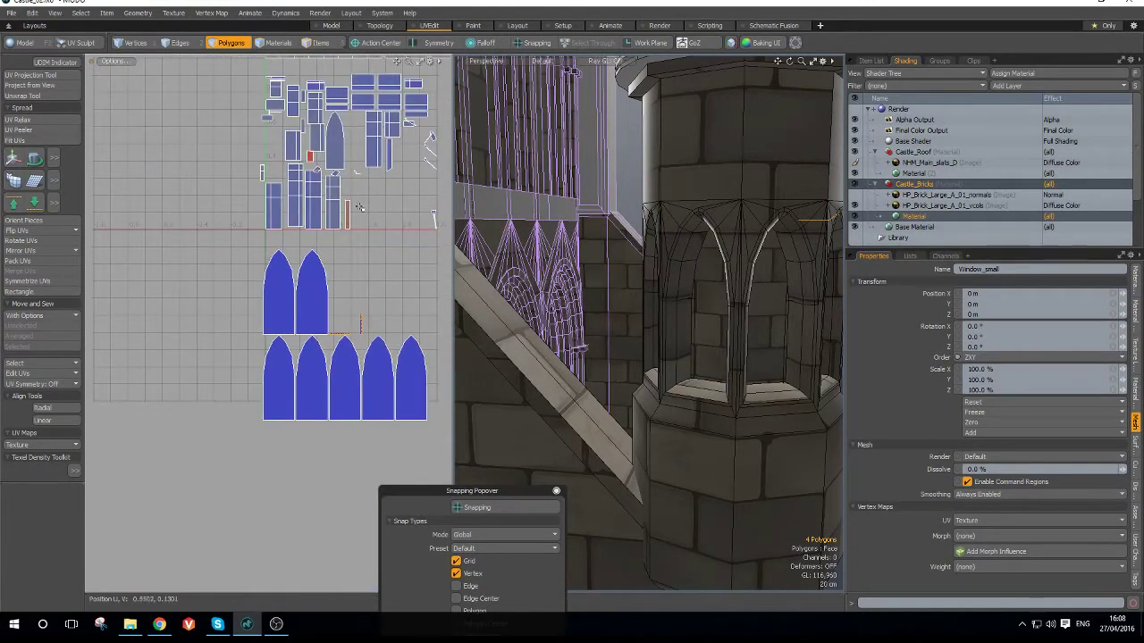
# - Try to pack the UVs with Pack and Stretch enabled and 20% gaps
pyautogui.scroll(4, 354, 170)
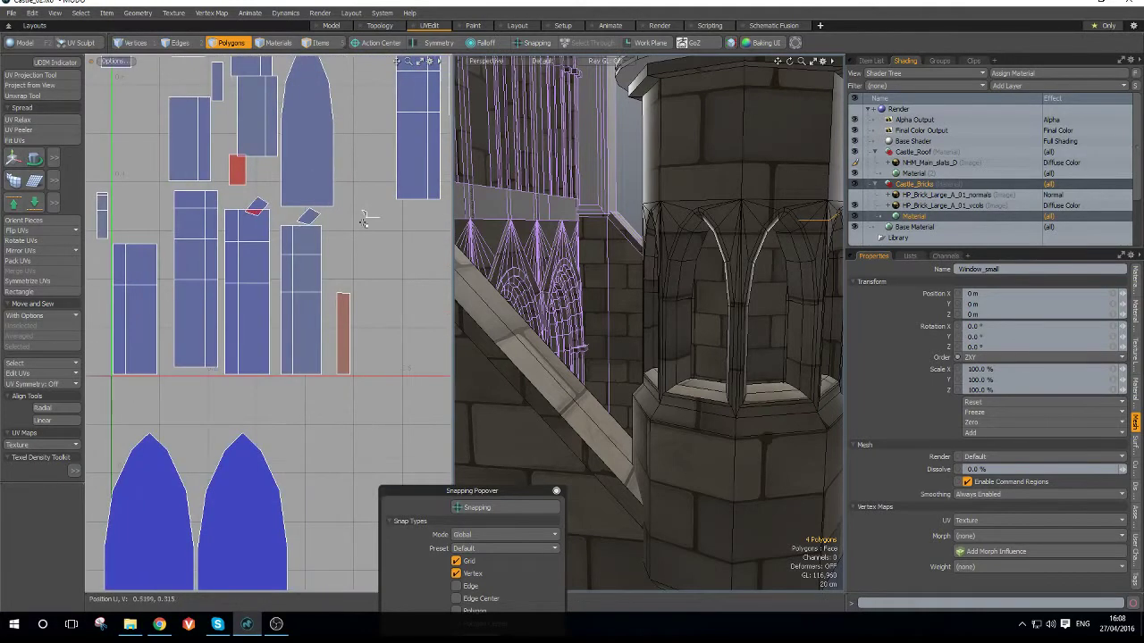
pyautogui.scroll(-4, 338, 251)
pyautogui.scroll(2, 347, 248)
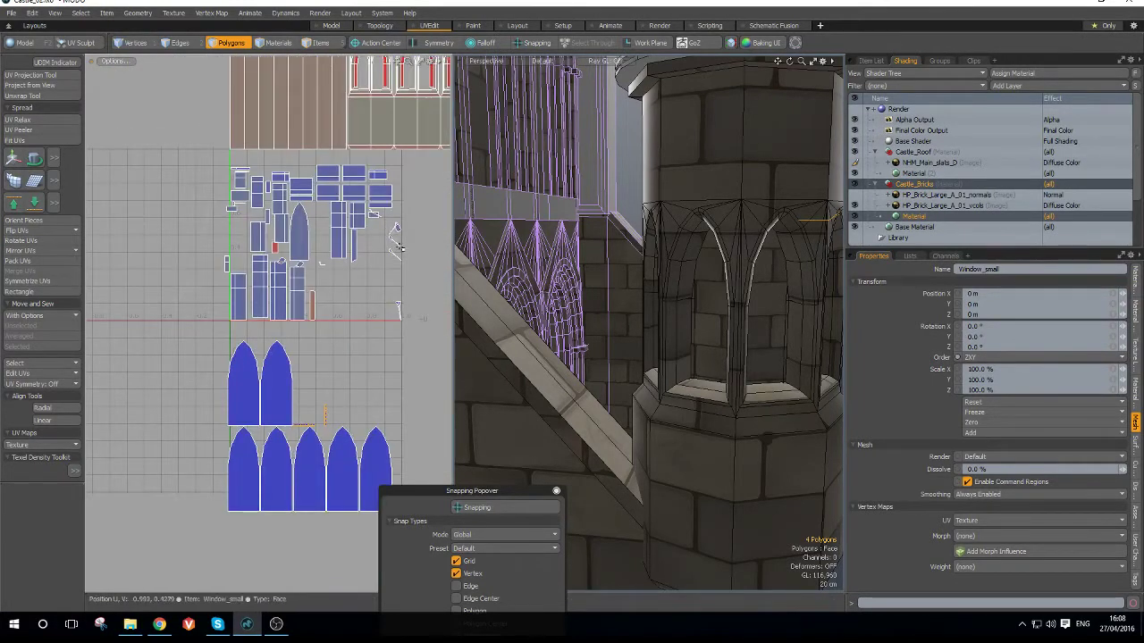
pyautogui.scroll(1, 351, 246)
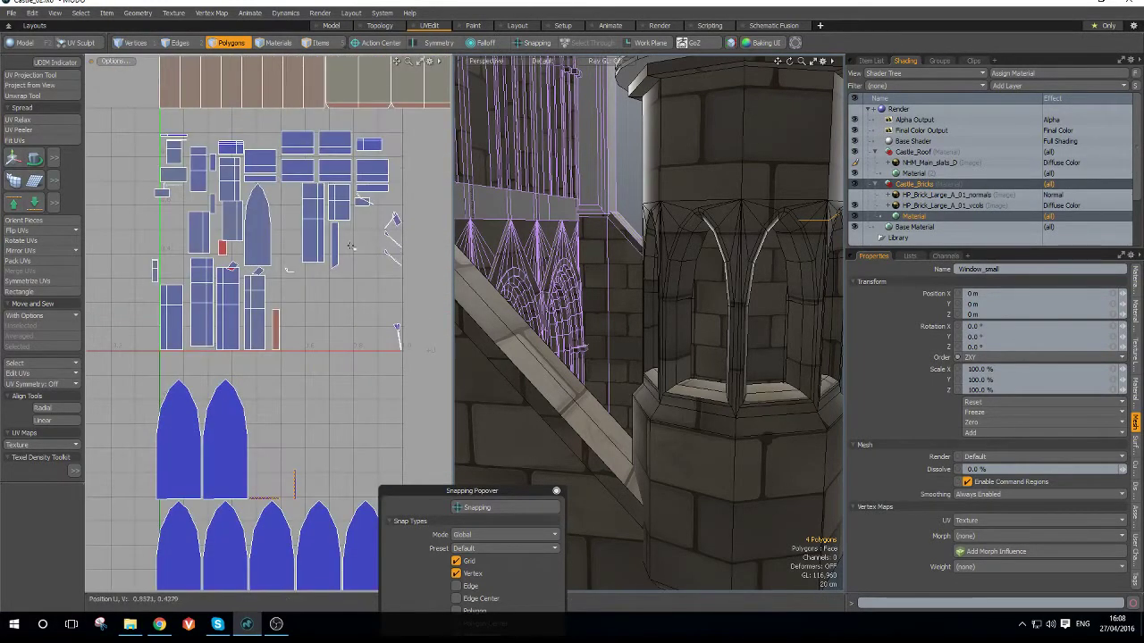
pyautogui.click(33, 262)
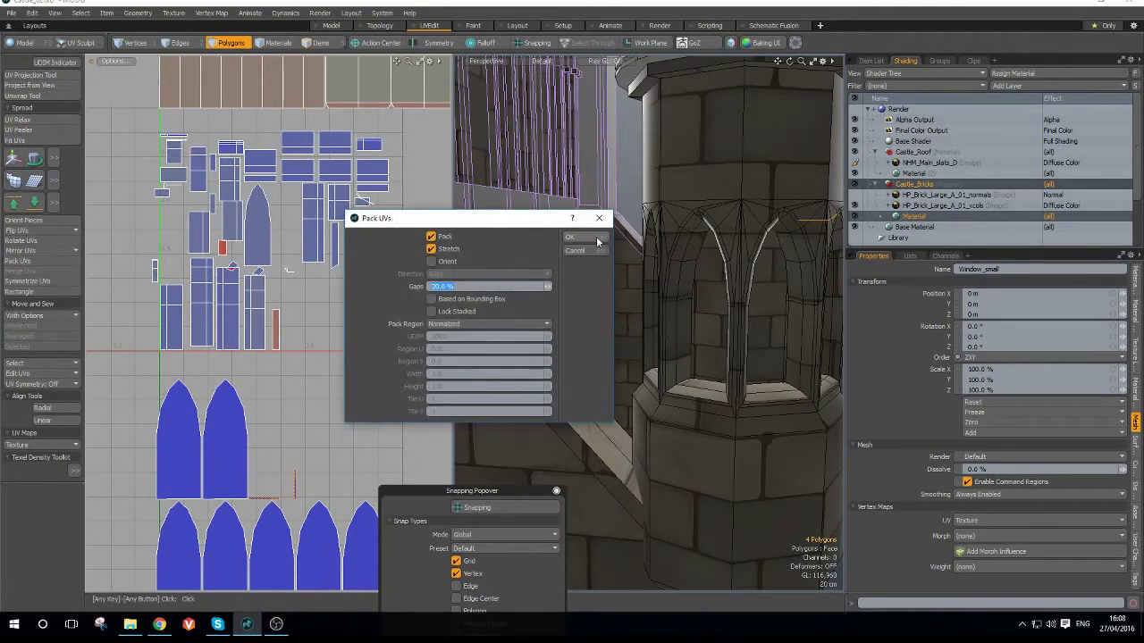
pyautogui.click(596, 238)
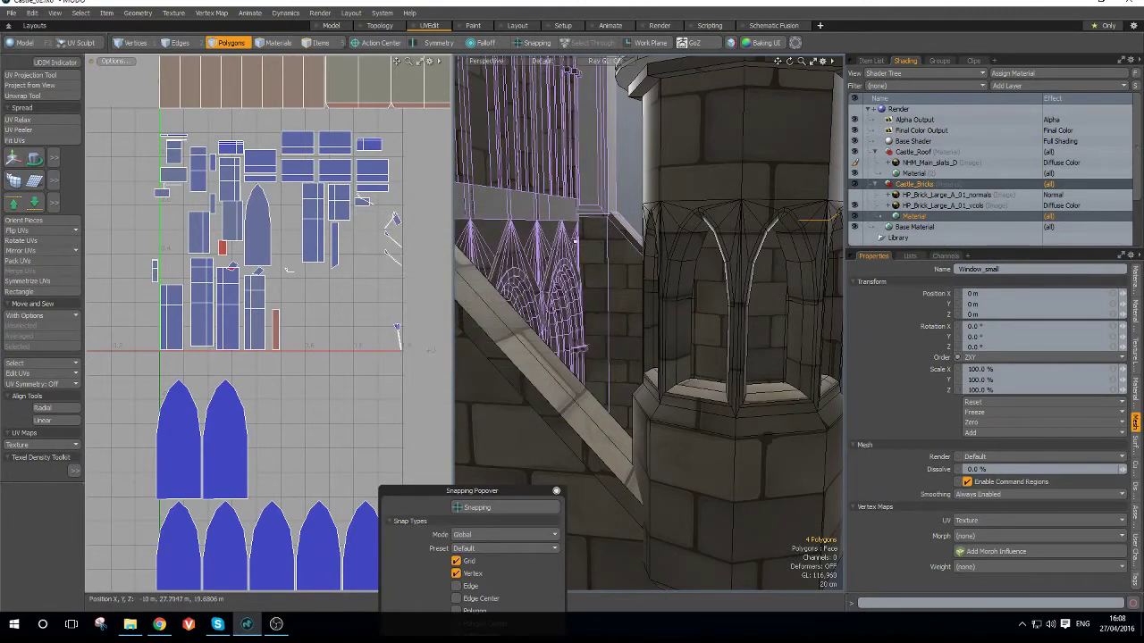
# - Select all the islands inside the UV tile, excluding the arches below it, and pack them with stretch and 20% gaps
pyautogui.scroll(-3, 357, 253)
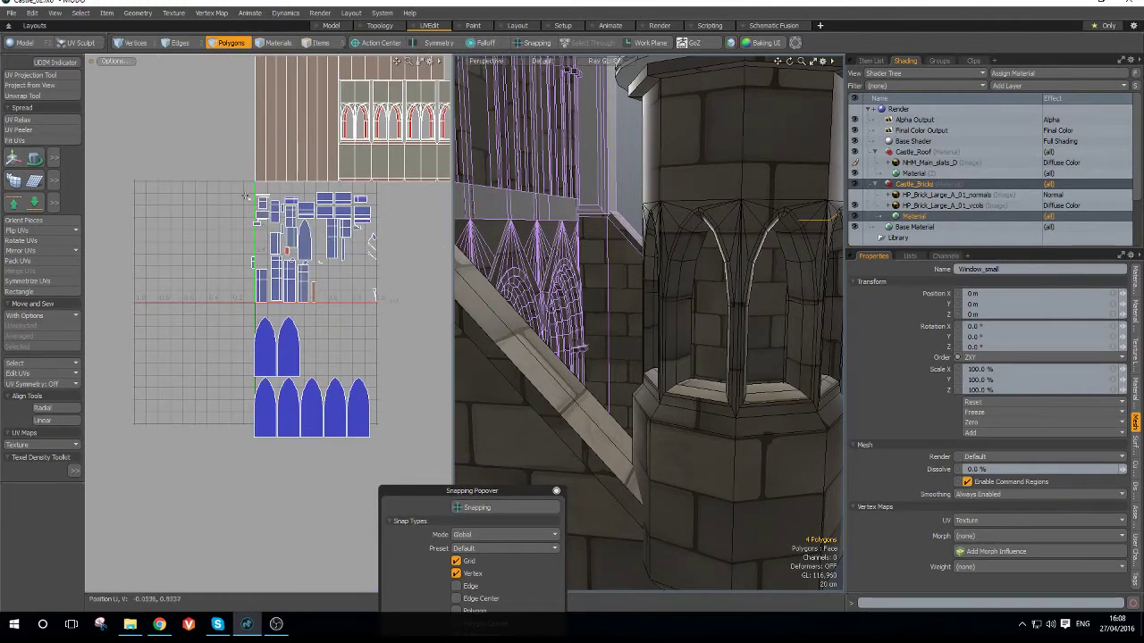
pyautogui.moveTo(413, 304); pyautogui.dragTo(414, 304)
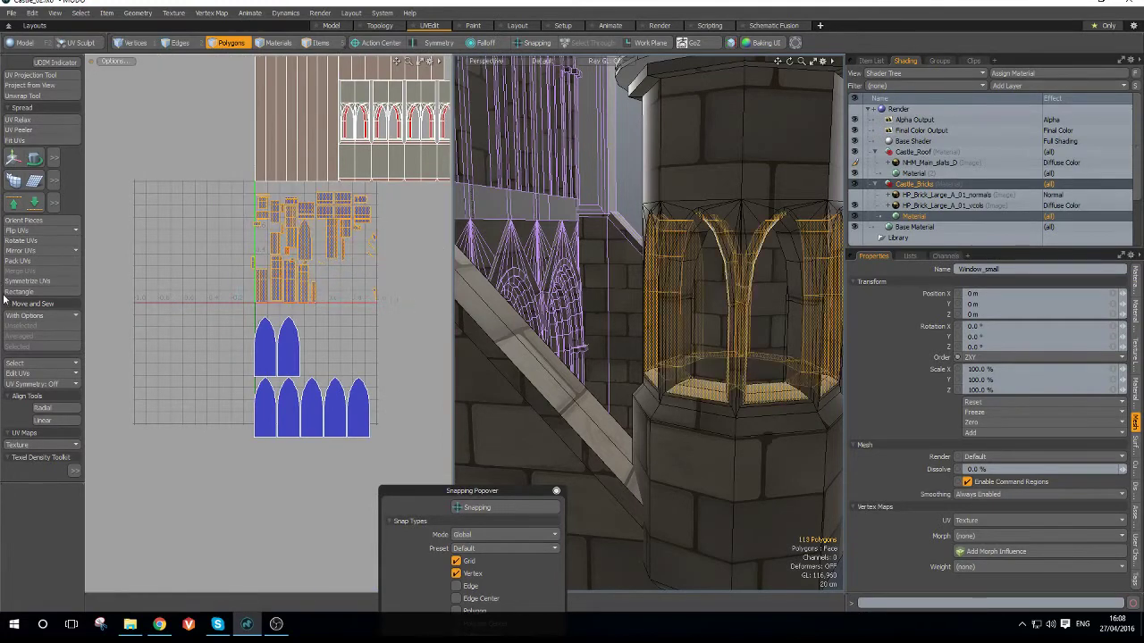
pyautogui.click(43, 263)
pyautogui.click(579, 239)
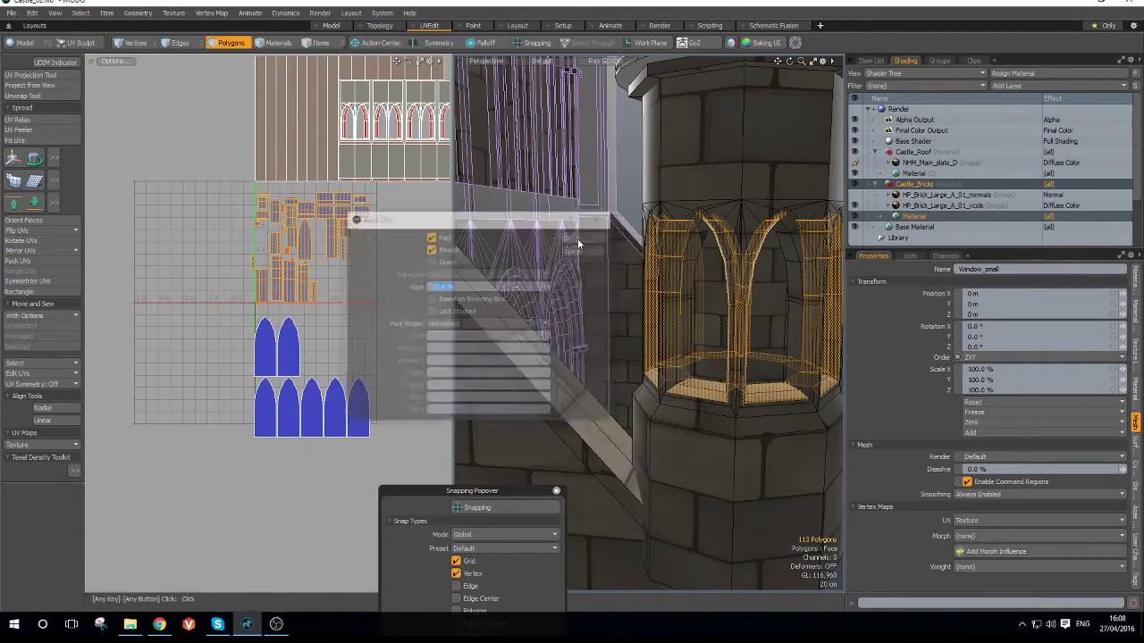
pyautogui.scroll(2, 288, 219)
# - Try to sew adjoining polygons onto the short outer edge of a wide rectangular frame island, and undo it
pyautogui.press('1')
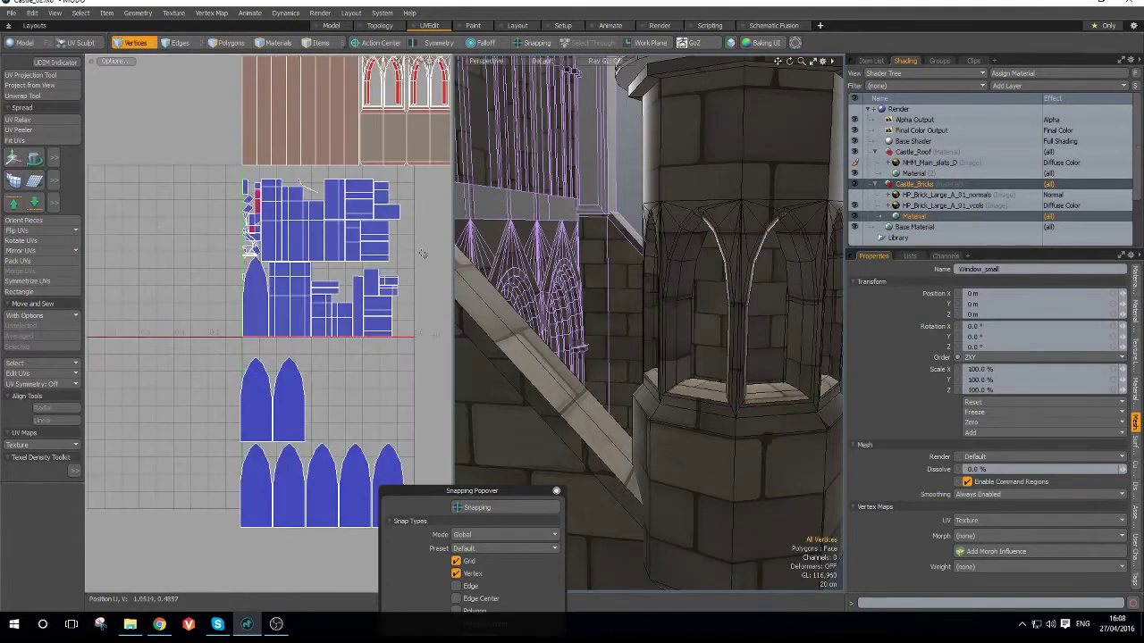
pyautogui.scroll(3, 385, 239)
pyautogui.press('2')
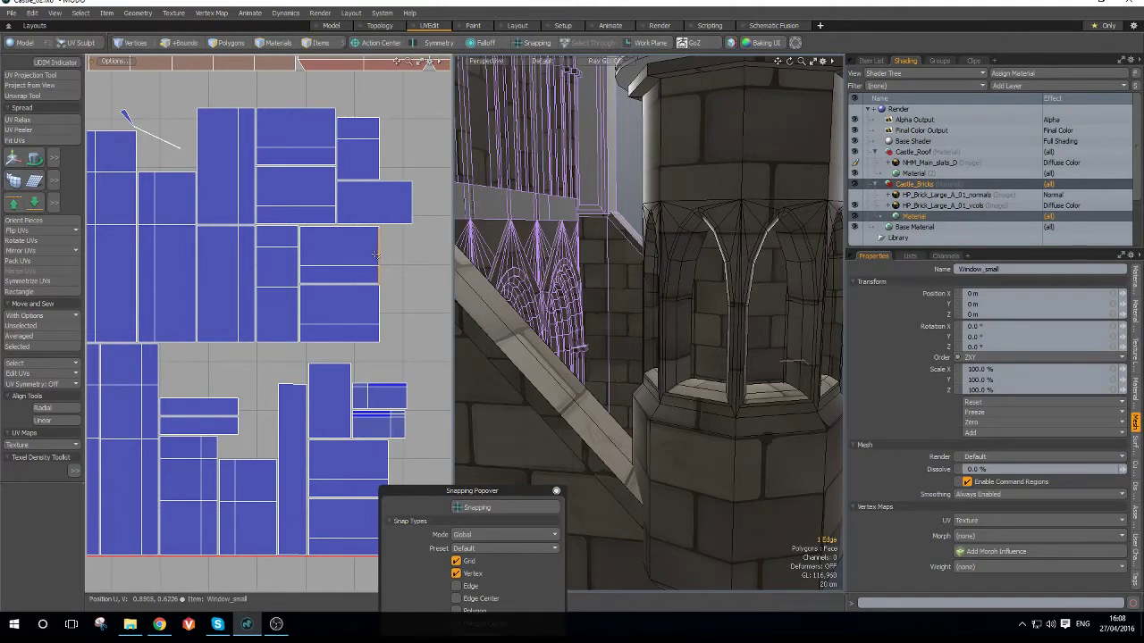
pyautogui.hotkey('ctrl', 'space')
pyautogui.click(388, 222)
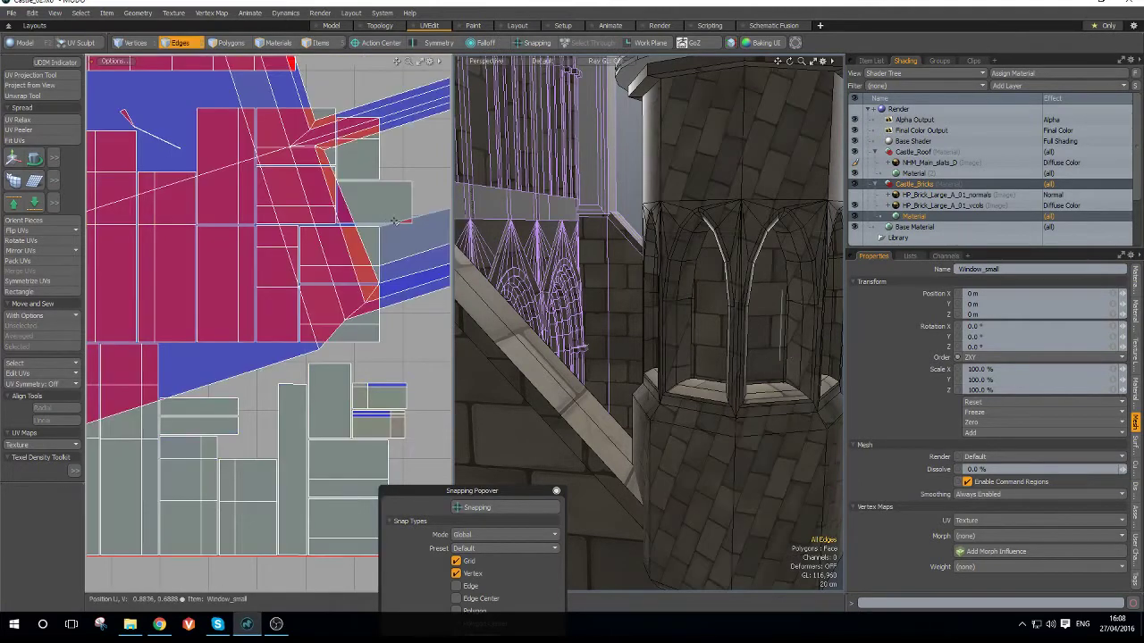
pyautogui.hotkey('ctrl', 'z')
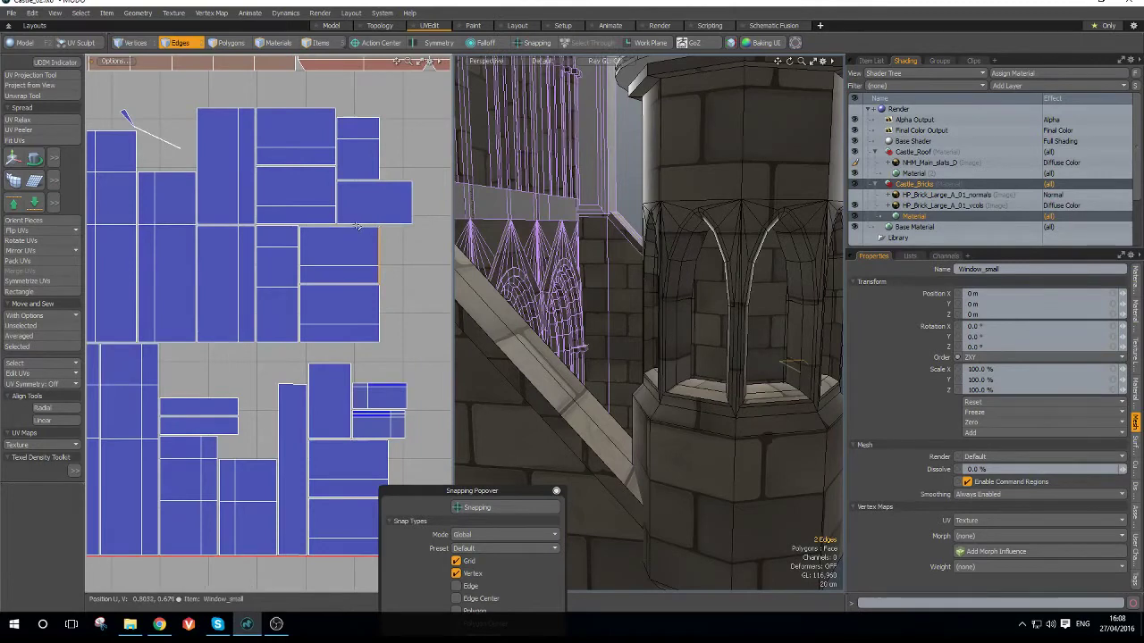
# - Try to sew adjoining polygons onto the long upper edge of the wide frame island, and undo the sewing
pyautogui.hotkey('ctrl', 'space')
pyautogui.click(338, 207)
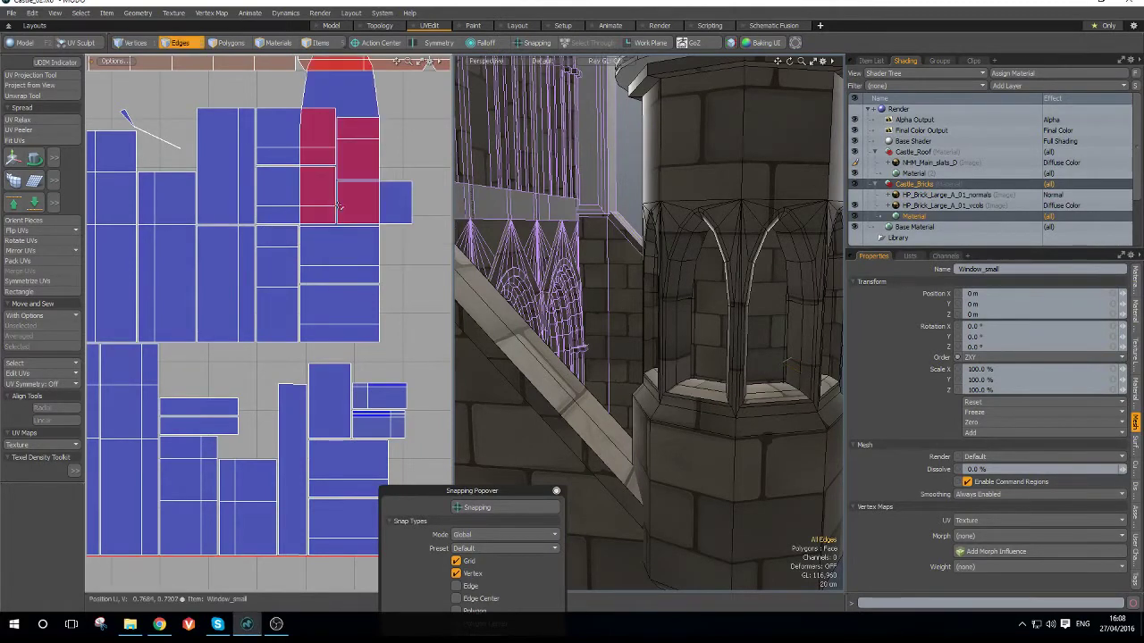
pyautogui.hotkey('ctrl', 'space')
pyautogui.click(333, 259)
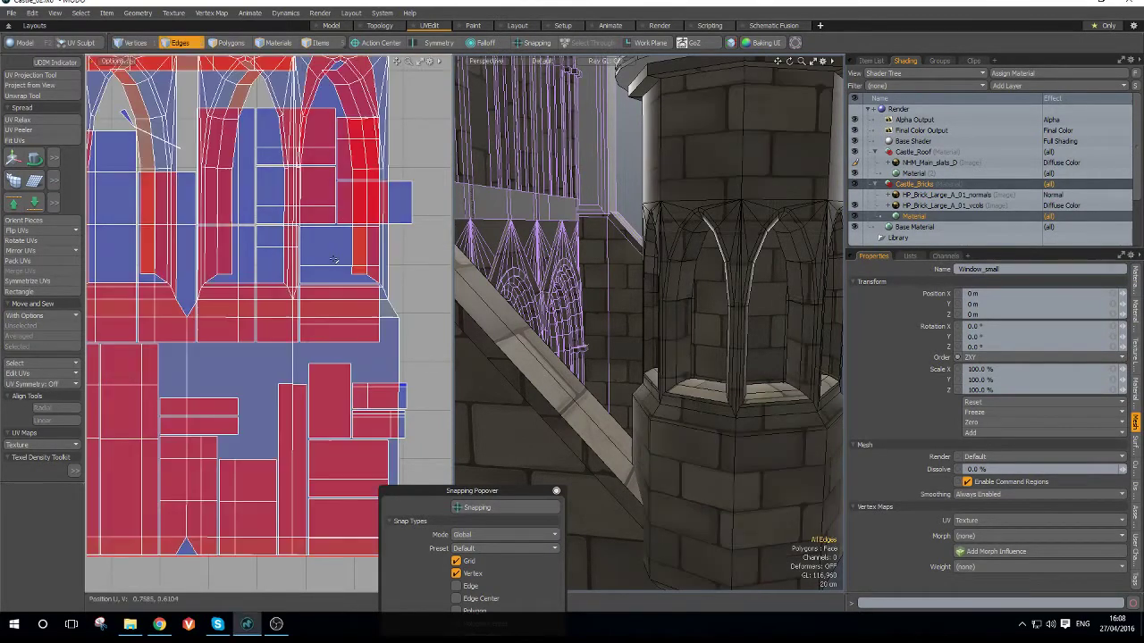
pyautogui.hotkey('ctrl', 'z')
pyautogui.scroll(-3, 366, 279)
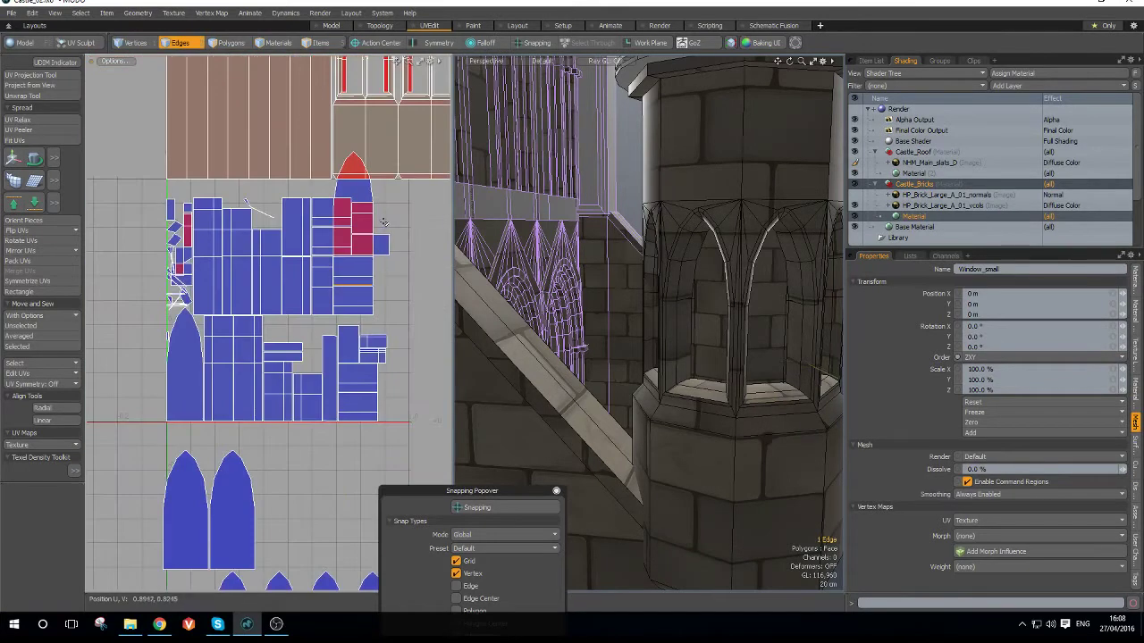
pyautogui.scroll(2, 382, 221)
pyautogui.hotkey('ctrl', 'z')
pyautogui.hotkey('ctrl', 'z')
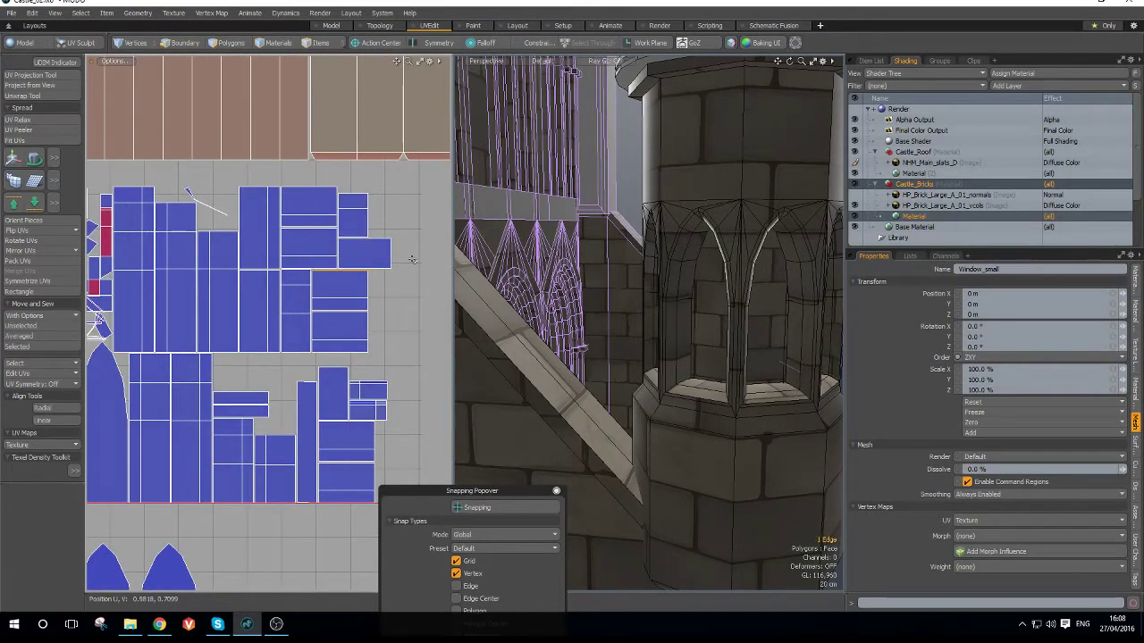
# - Sew successive adjoining polygons onto the short outer edge of the wide frame island, extending it into a long strip
pyautogui.scroll(2, 367, 214)
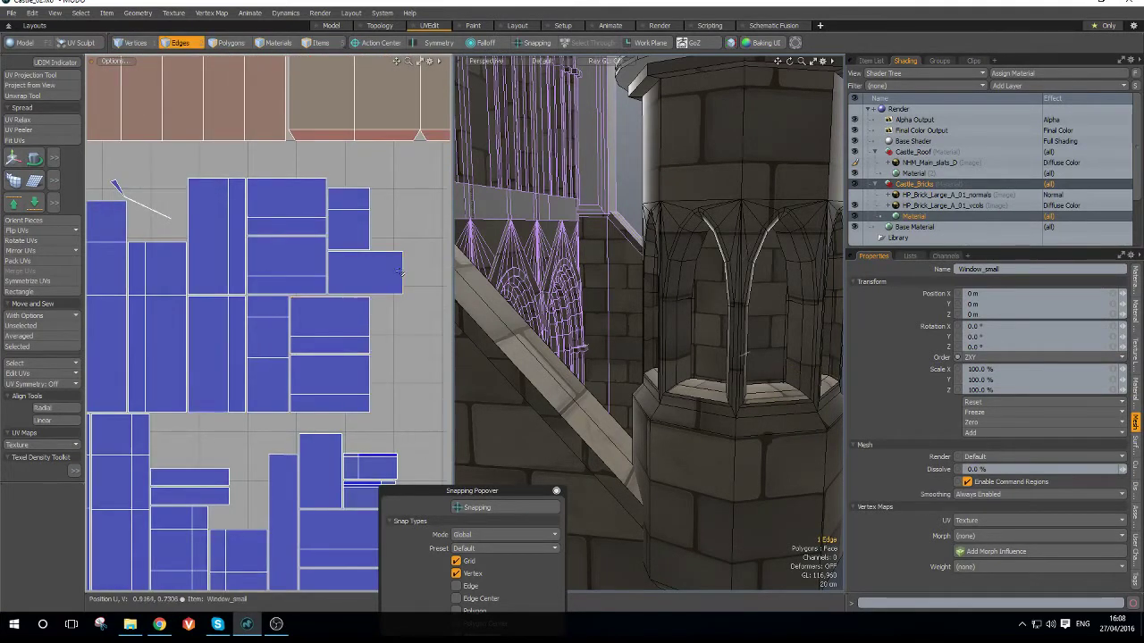
pyautogui.hotkey('ctrl', '3')
pyautogui.click(367, 242)
pyautogui.scroll(-5, 368, 244)
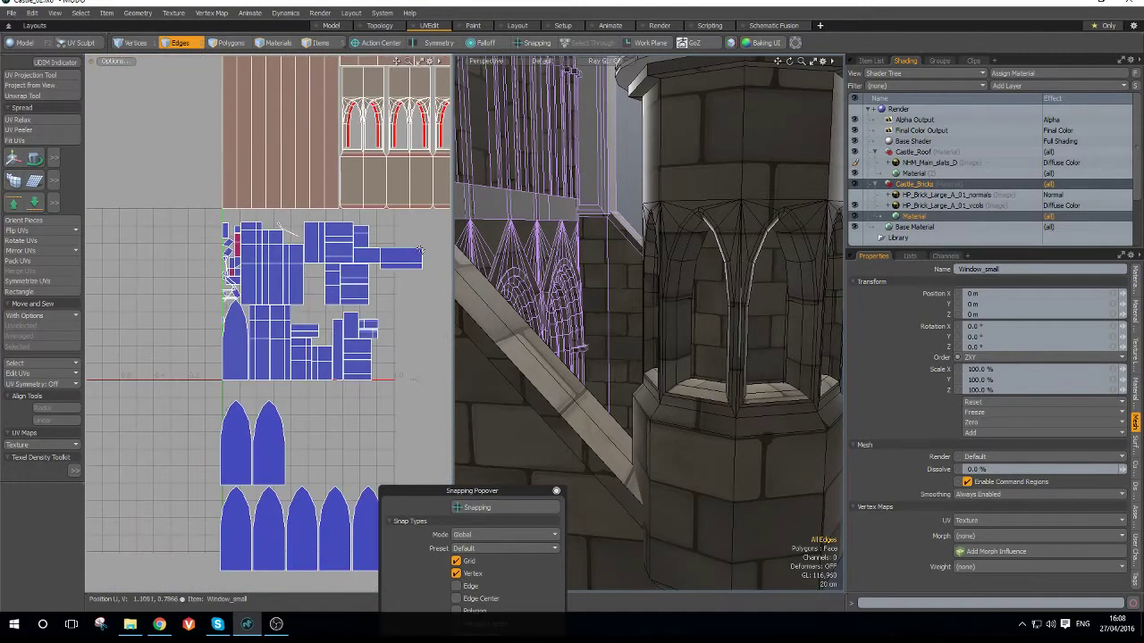
pyautogui.scroll(2, 420, 251)
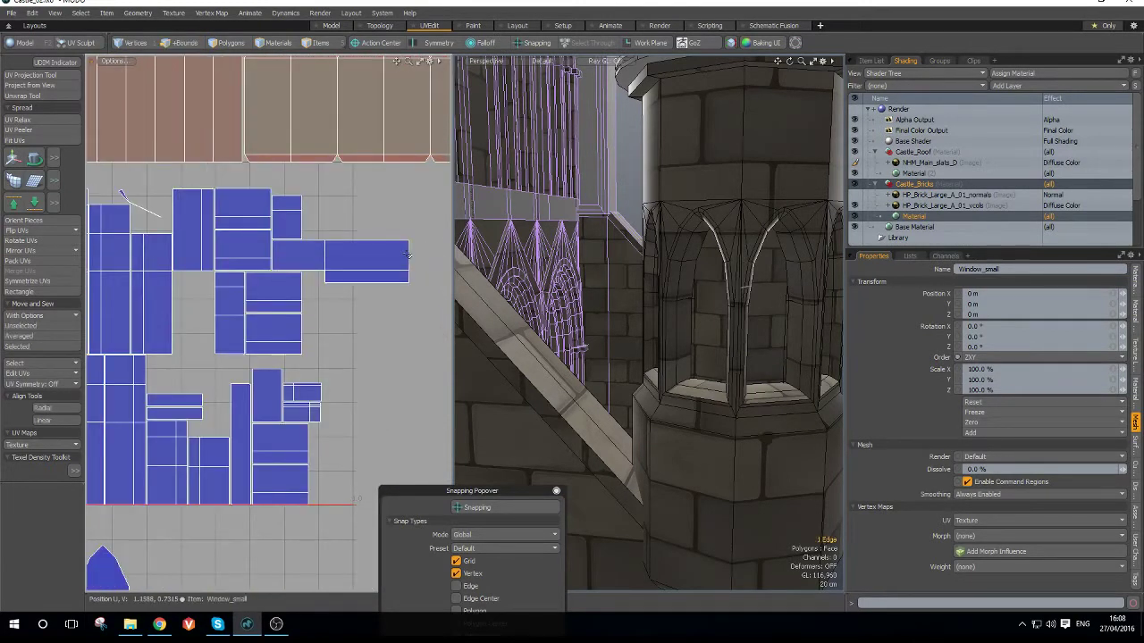
pyautogui.scroll(-2, 416, 240)
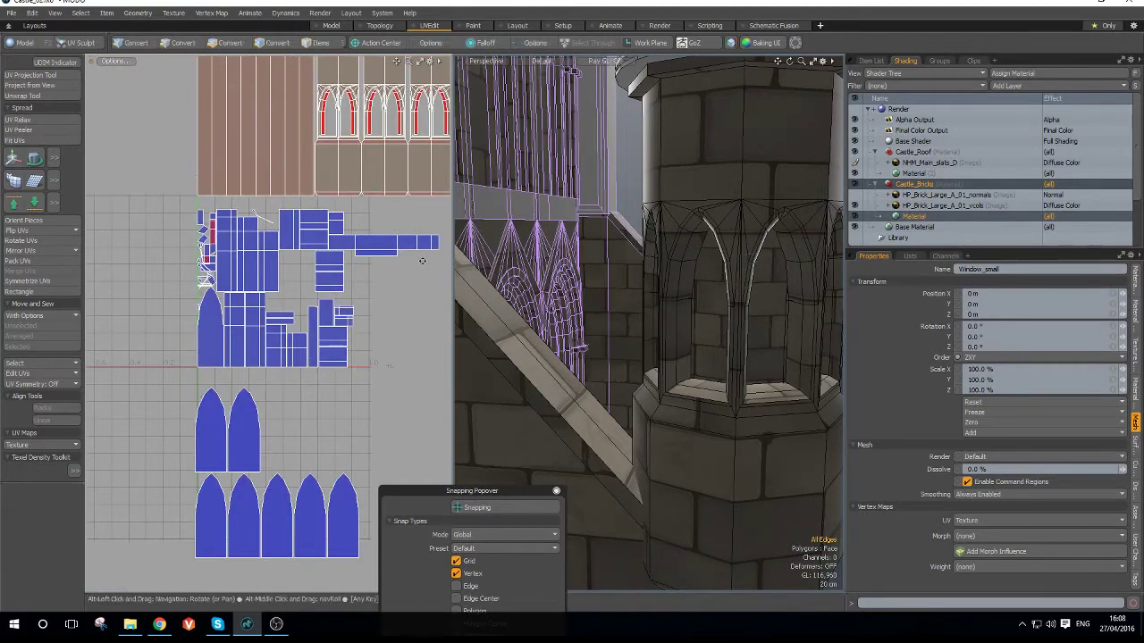
pyautogui.scroll(4, 416, 239)
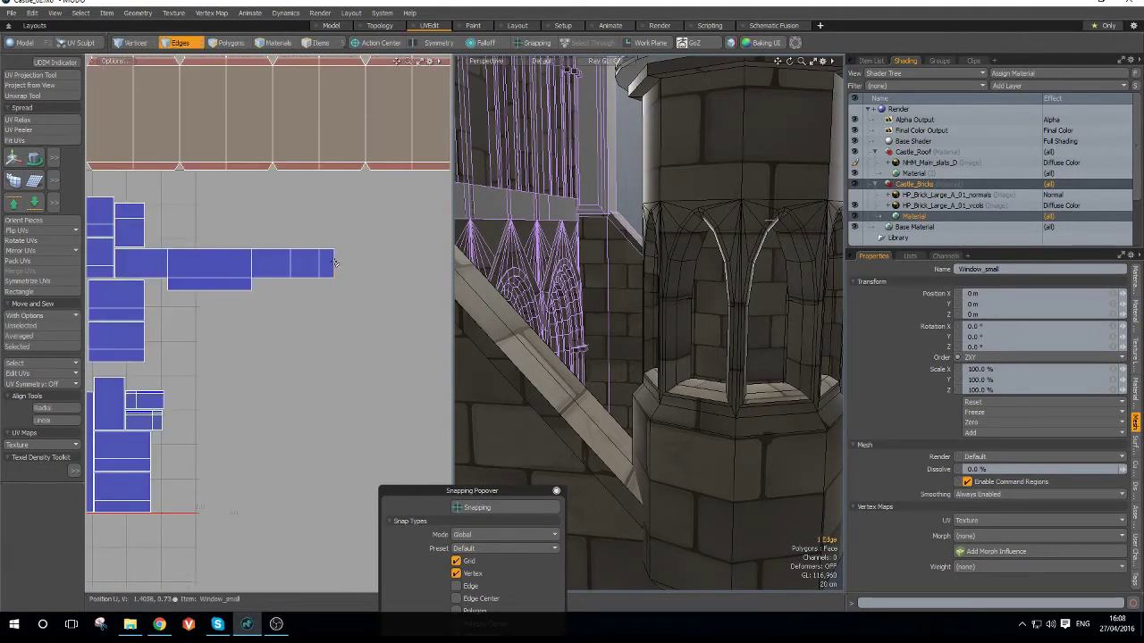
# - Try to sew more polygons onto the outer end of the extended frame strip, and undo it
pyautogui.hotkey('ctrl', 'space')
pyautogui.click(322, 236)
pyautogui.hotkey('ctrl', 'z')
pyautogui.scroll(-3, 247, 277)
pyautogui.scroll(3, 213, 268)
pyautogui.scroll(-2, 227, 304)
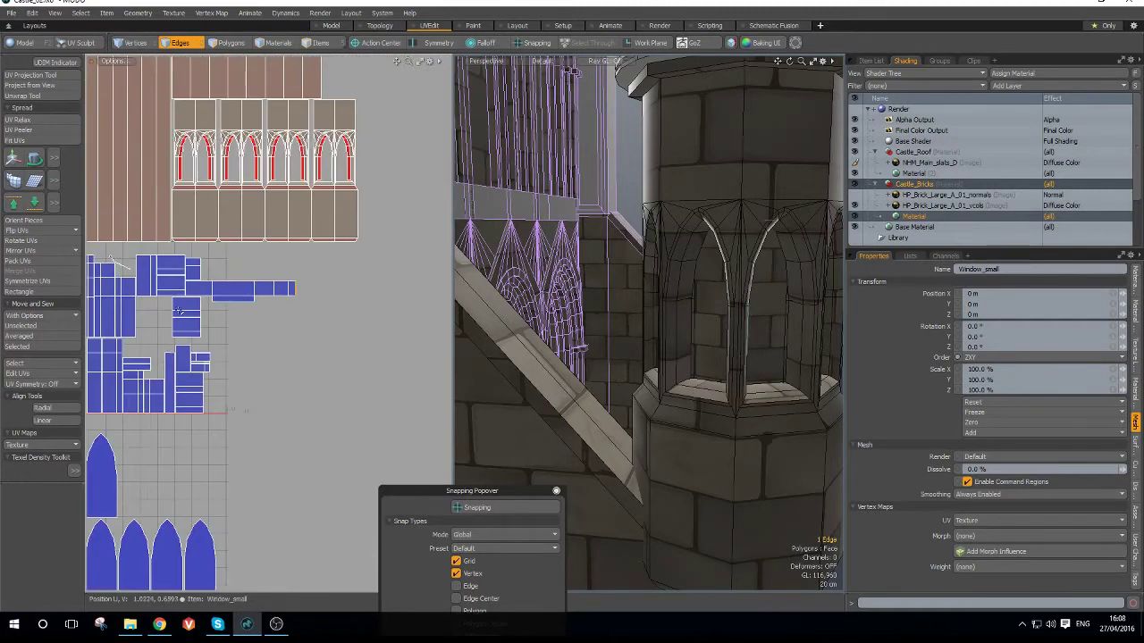
# - Sew adjoining polygons onto the short outer edges of the upper of the two stacked two-row islands near the UV tile's base
pyautogui.scroll(3, 213, 398)
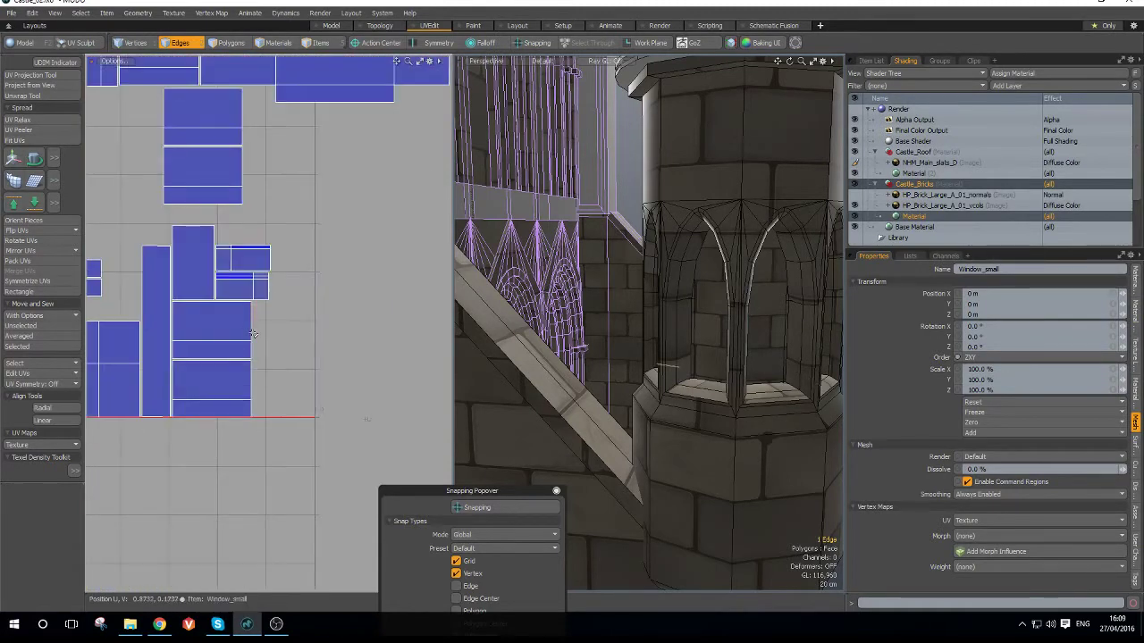
pyautogui.hotkey('shift', 'space')
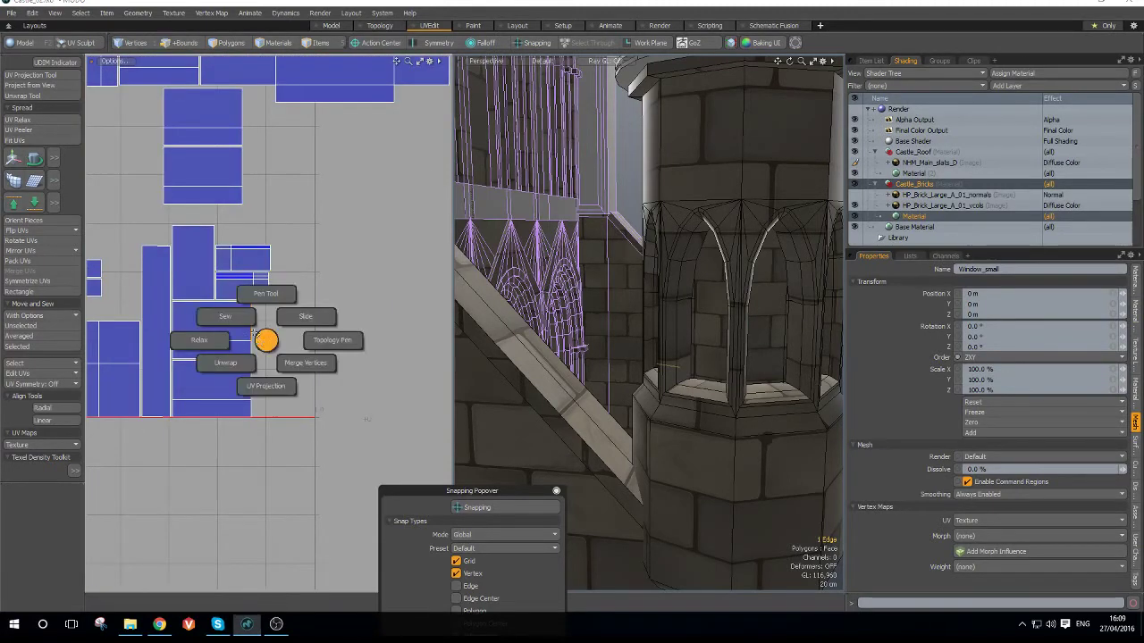
pyautogui.click(231, 318)
pyautogui.click(251, 350)
pyautogui.hotkey('shift', 'space')
pyautogui.click(216, 327)
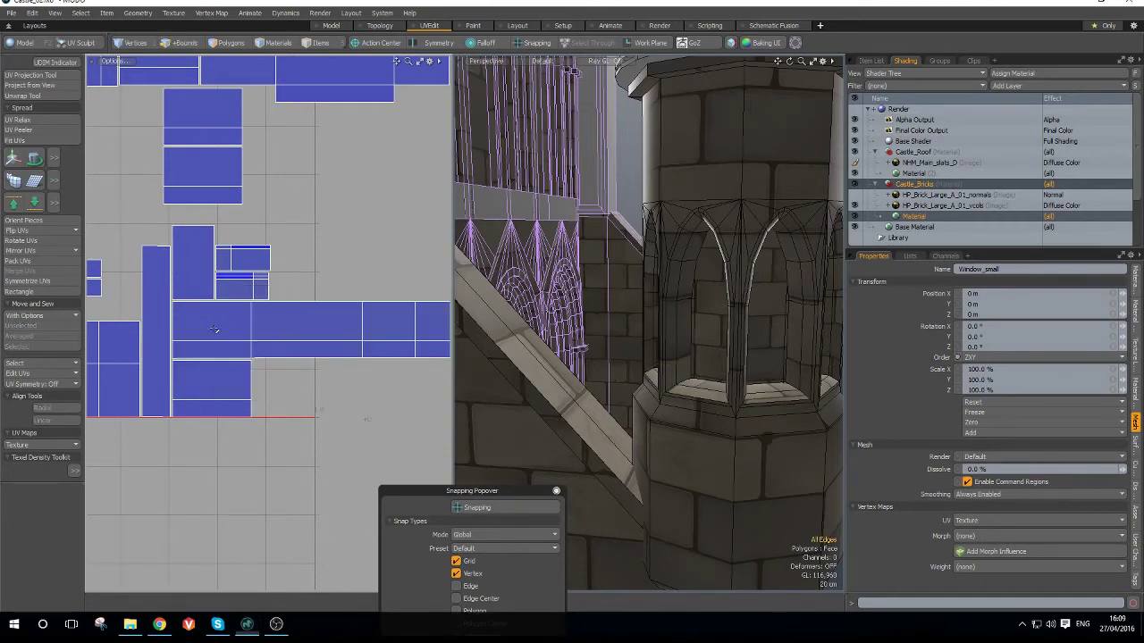
# - Sew further adjoining polygons onto the end of the new two-row strip to lengthen it
pyautogui.scroll(-3, 216, 326)
pyautogui.scroll(2, 306, 319)
pyautogui.click(294, 328)
pyautogui.hotkey('shift', 'space')
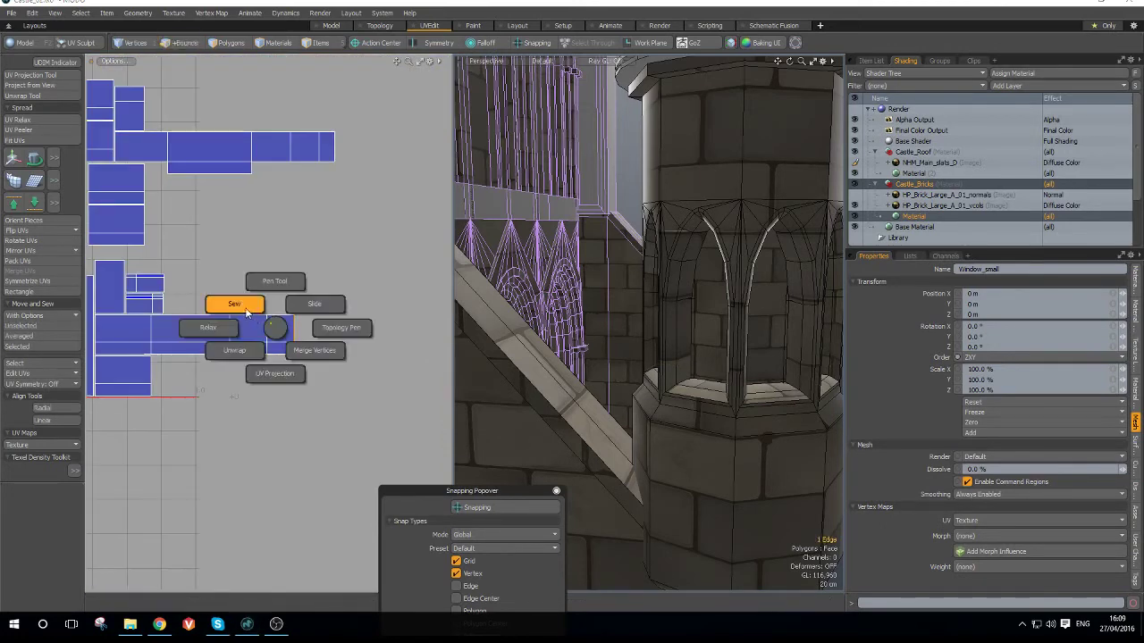
pyautogui.click(247, 311)
pyautogui.scroll(3, 309, 340)
pyautogui.click(278, 355)
pyautogui.hotkey('shift', 'space')
pyautogui.click(234, 329)
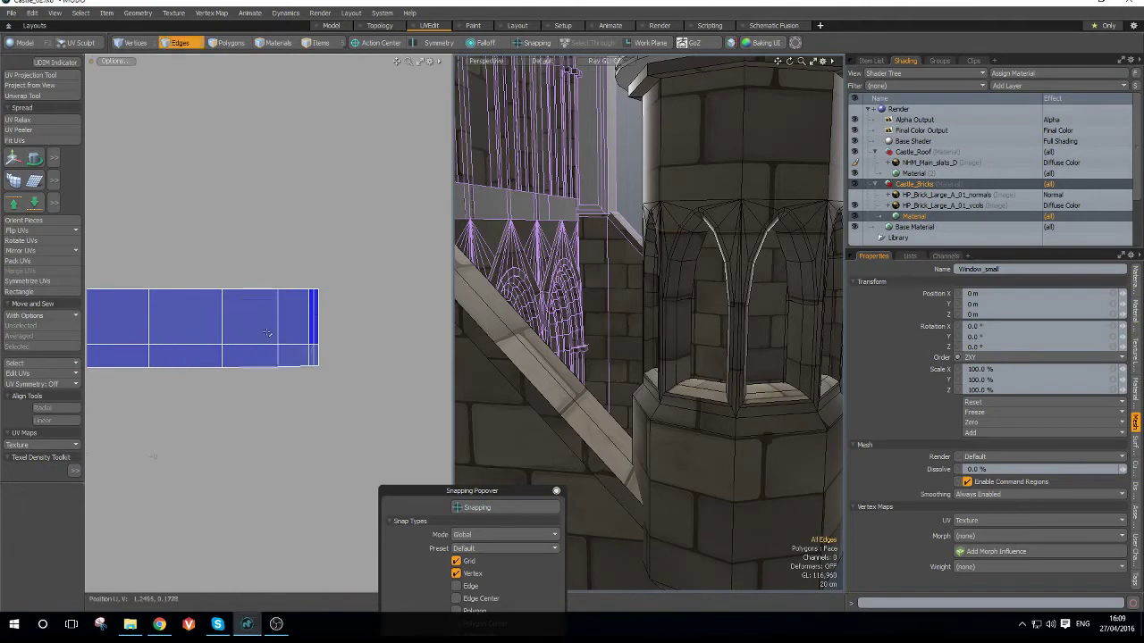
pyautogui.scroll(-4, 320, 325)
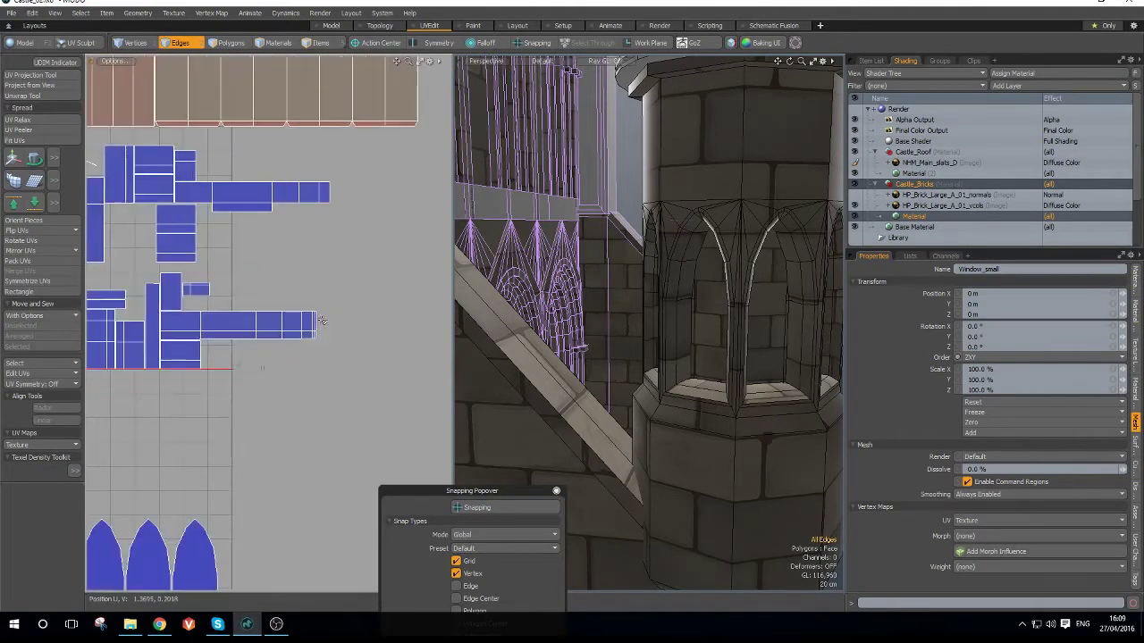
# - Try to sew the neighbouring geometry onto the narrow outer end of the two-row strip, and undo it
pyautogui.scroll(4, 325, 322)
pyautogui.click(303, 319)
pyautogui.hotkey('ctrl', 'space')
pyautogui.click(286, 302)
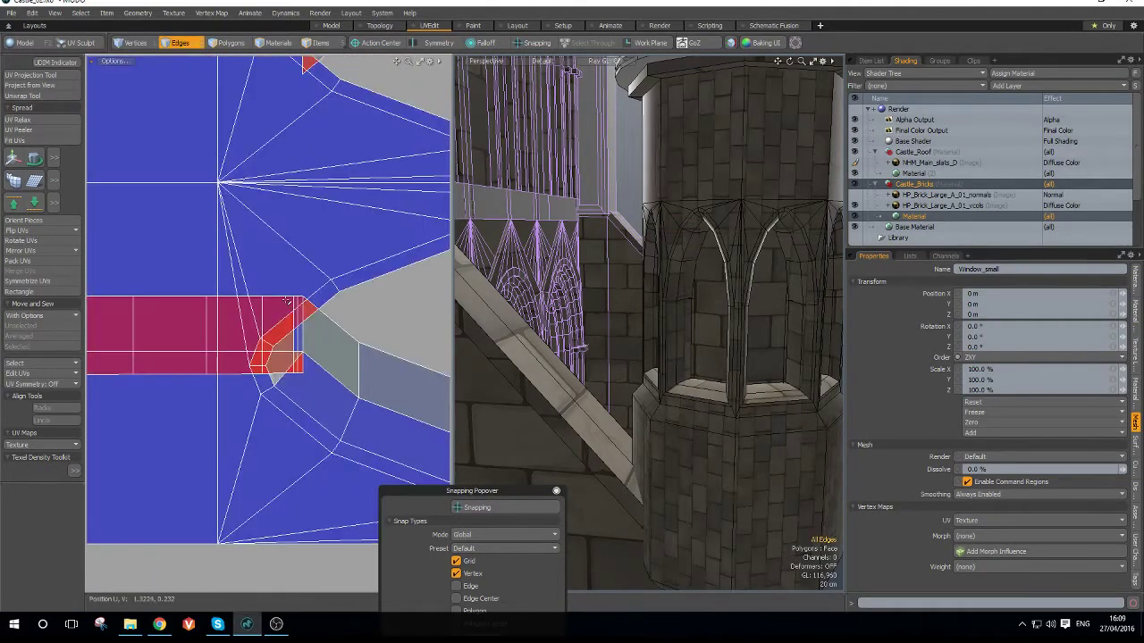
pyautogui.hotkey('ctrl', 'z')
pyautogui.scroll(-2, 292, 306)
pyautogui.scroll(-3, 297, 307)
pyautogui.scroll(3, 202, 344)
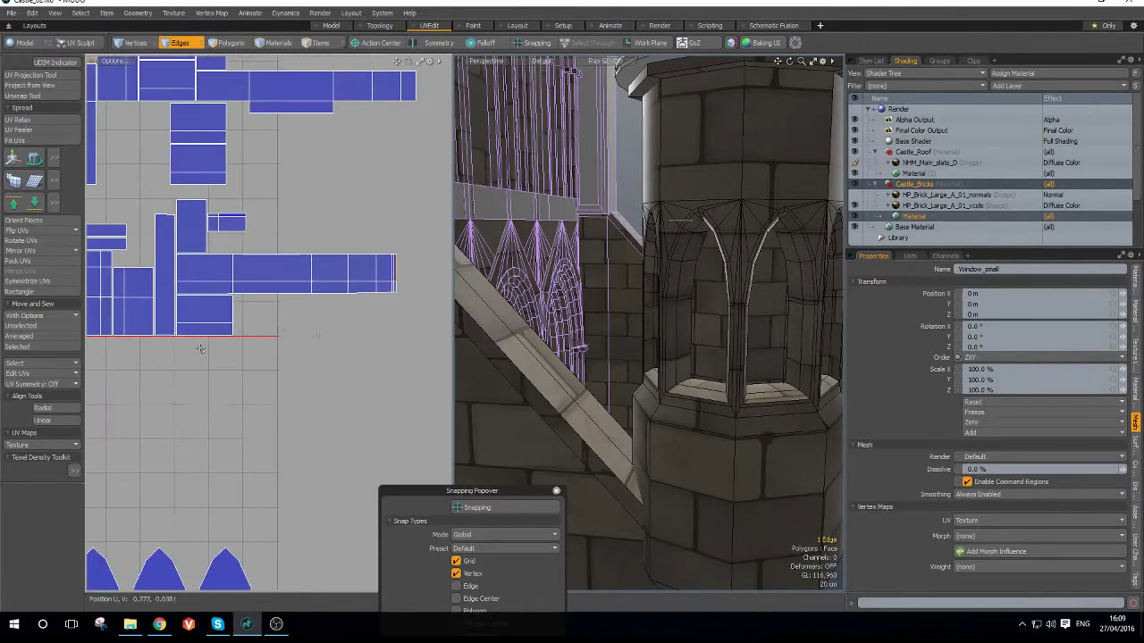
# - Sew adjoining polygons onto both short outer edges of the two-row island directly below the finished strip
pyautogui.hotkey('ctrl', 'space')
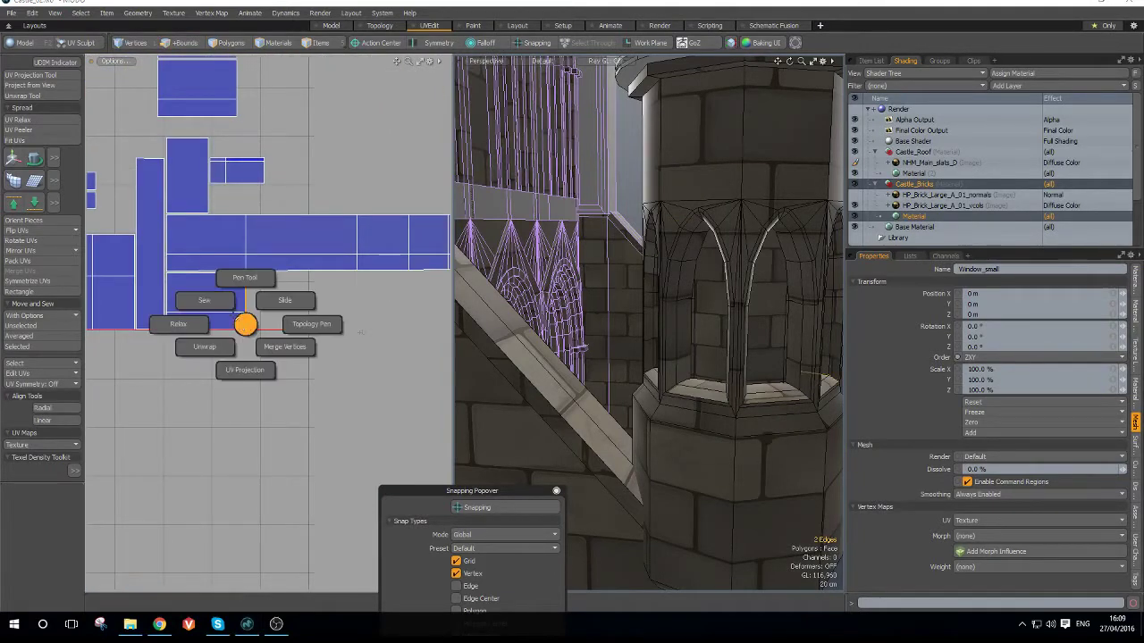
pyautogui.click(286, 304)
pyautogui.scroll(-4, 286, 308)
pyautogui.scroll(4, 322, 308)
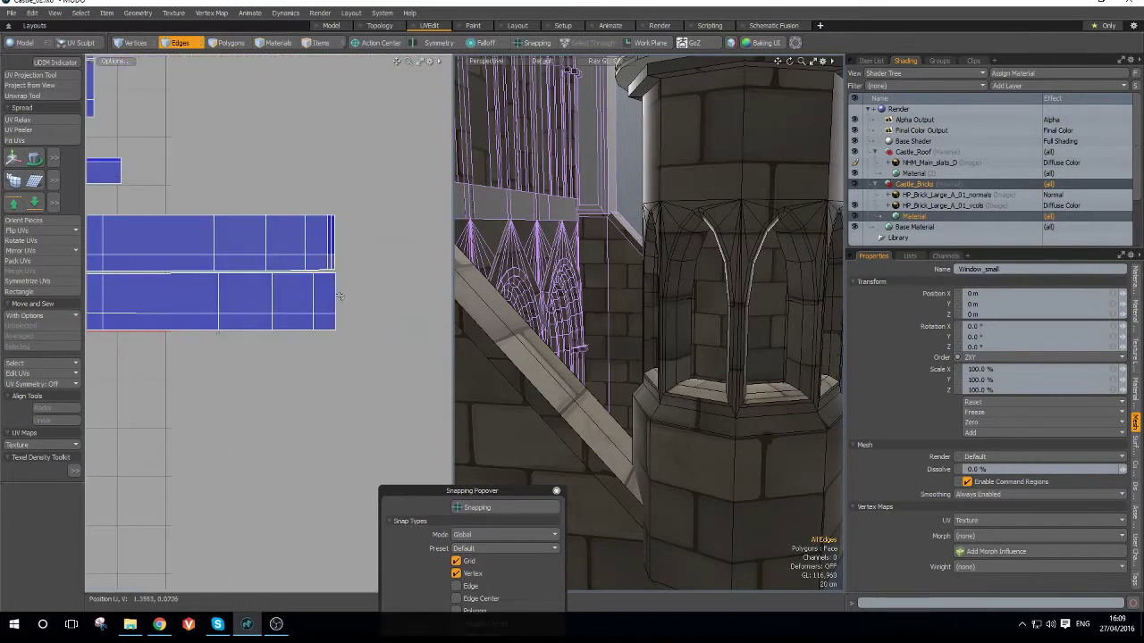
# - Try to sew more polygons onto the outer end of the lower two-row strip, and undo it
pyautogui.click(336, 317)
pyautogui.hotkey('ctrl', 'space')
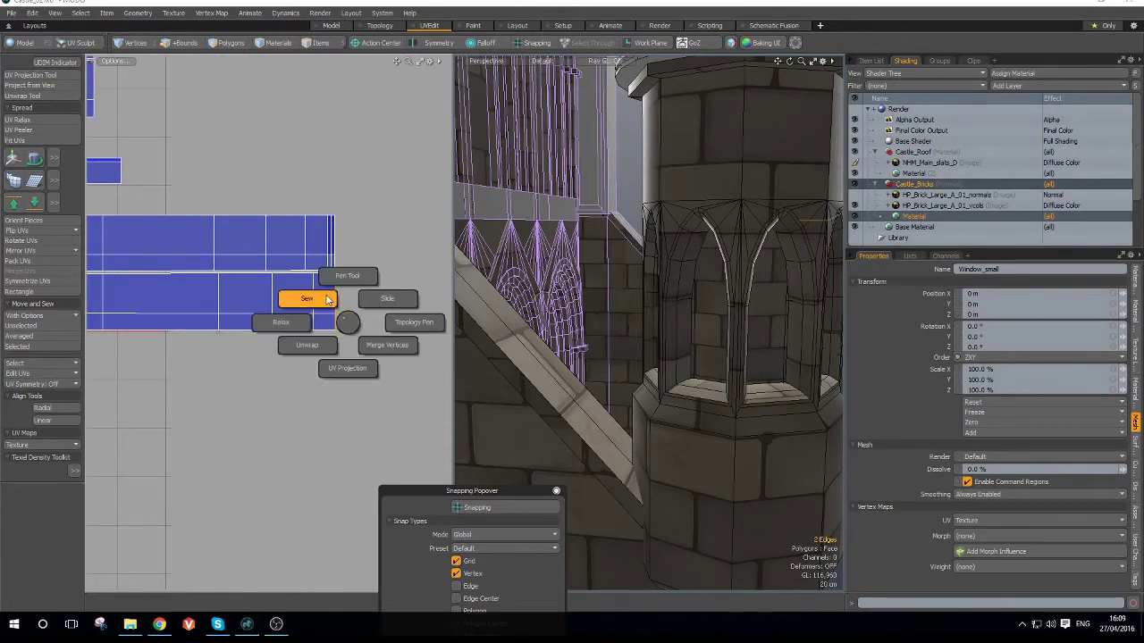
pyautogui.click(304, 299)
pyautogui.press('2')
pyautogui.scroll(-5, 304, 295)
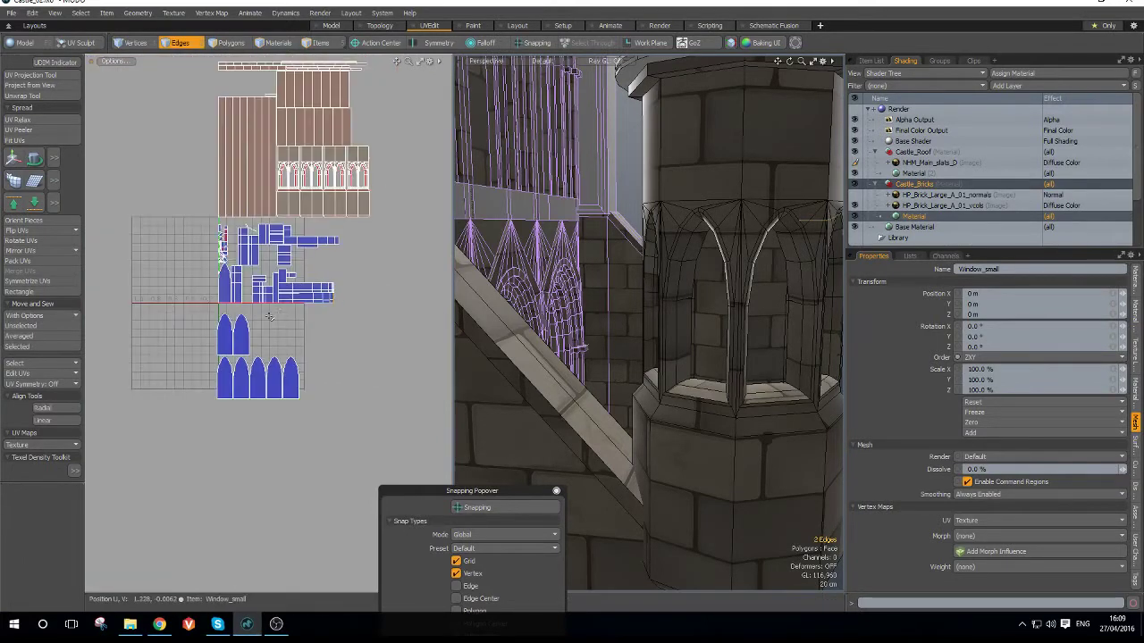
# - Sew the adjoining polygons onto the upper edges of the upright two-column island beside the tall narrow one
pyautogui.scroll(5, 265, 288)
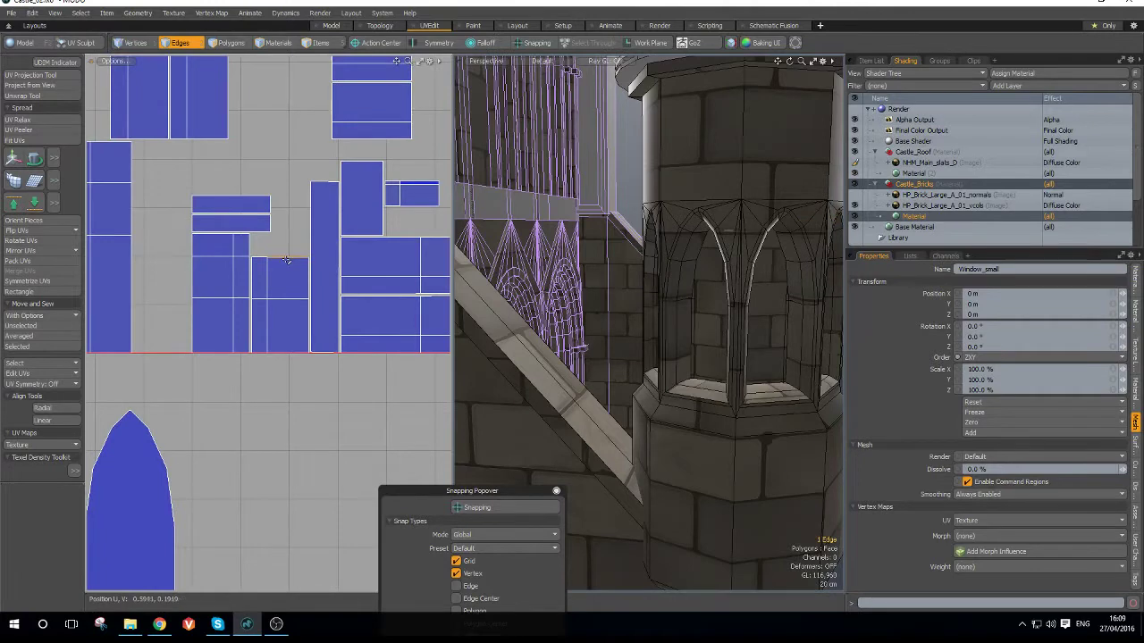
pyautogui.moveTo(266, 261); pyautogui.dragTo(260, 258)
pyautogui.hotkey('ctrl', '7')
pyautogui.click(240, 236)
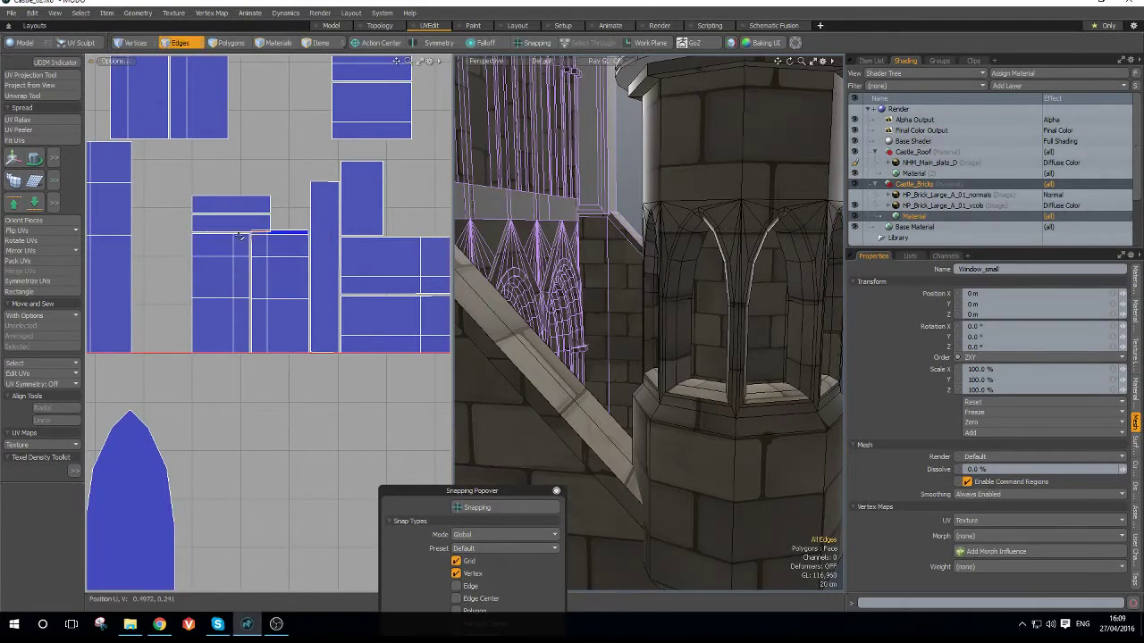
# - Try to sew more geometry onto the thin upper row just added to the upright two-column island, and undo it
pyautogui.scroll(3, 271, 236)
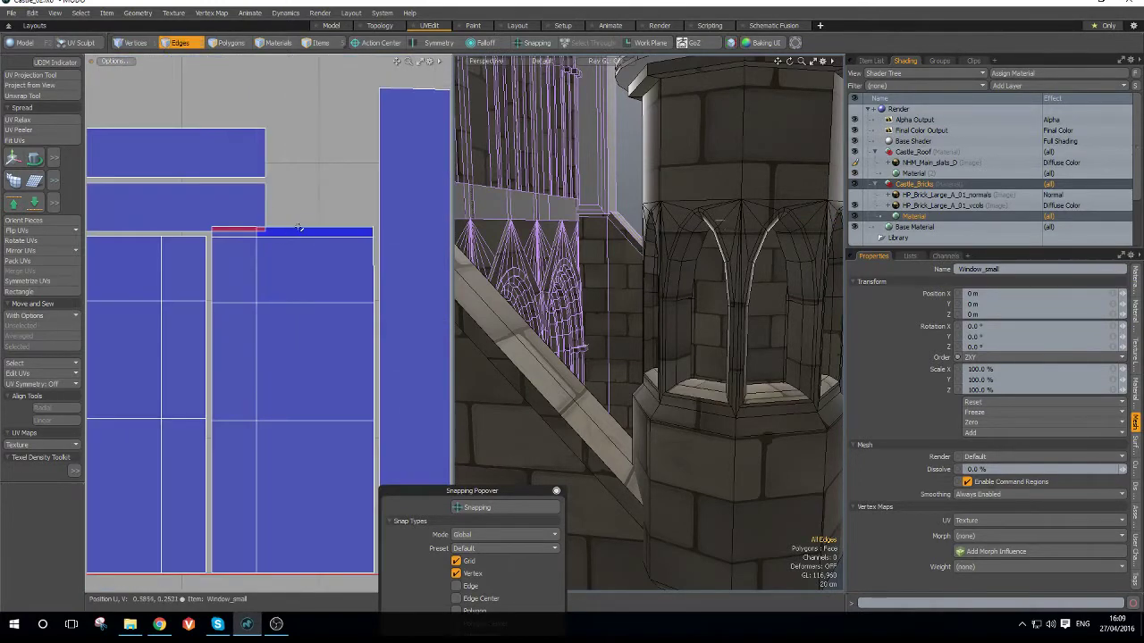
pyautogui.keyDown('shift'); pyautogui.click(234, 229); pyautogui.keyUp('shift')
pyautogui.hotkey('ctrl', '7')
pyautogui.click(214, 208)
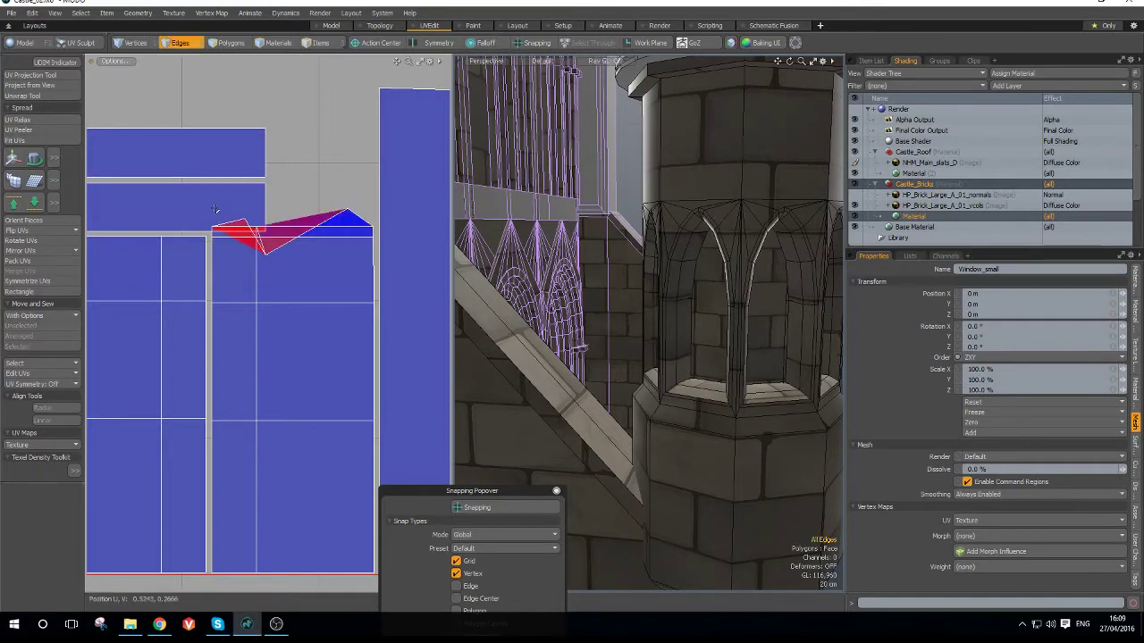
pyautogui.hotkey('ctrl', 'z')
pyautogui.press('2')
pyautogui.scroll(-6, 215, 209)
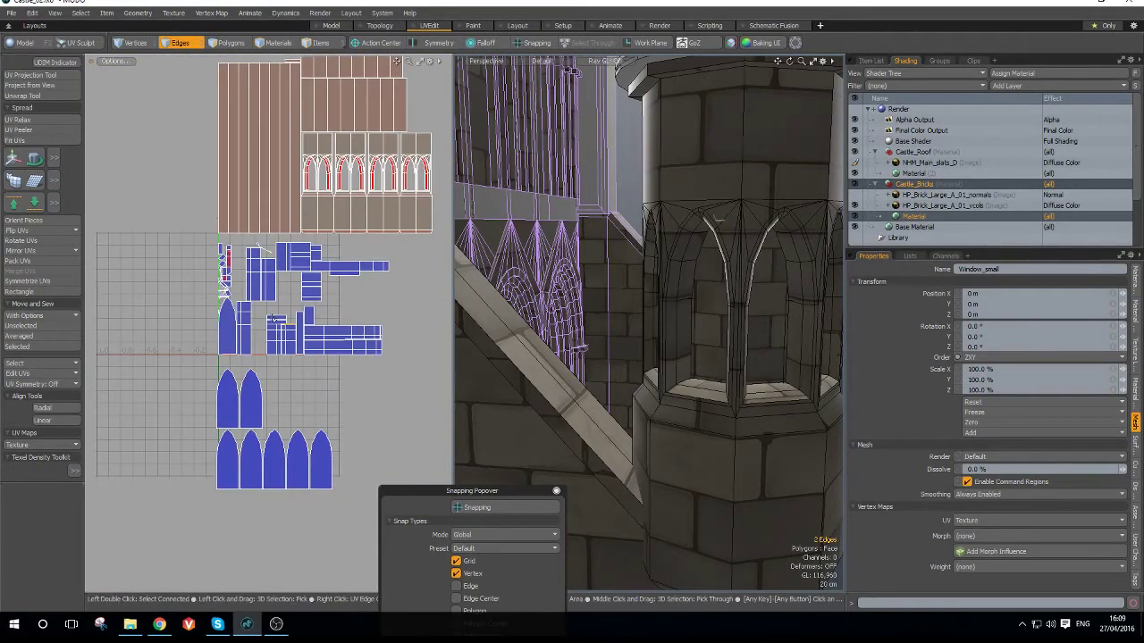
# - Select the two long two-row strips and move them together below the UV tile, clear of the other islands
pyautogui.scroll(4, 367, 388)
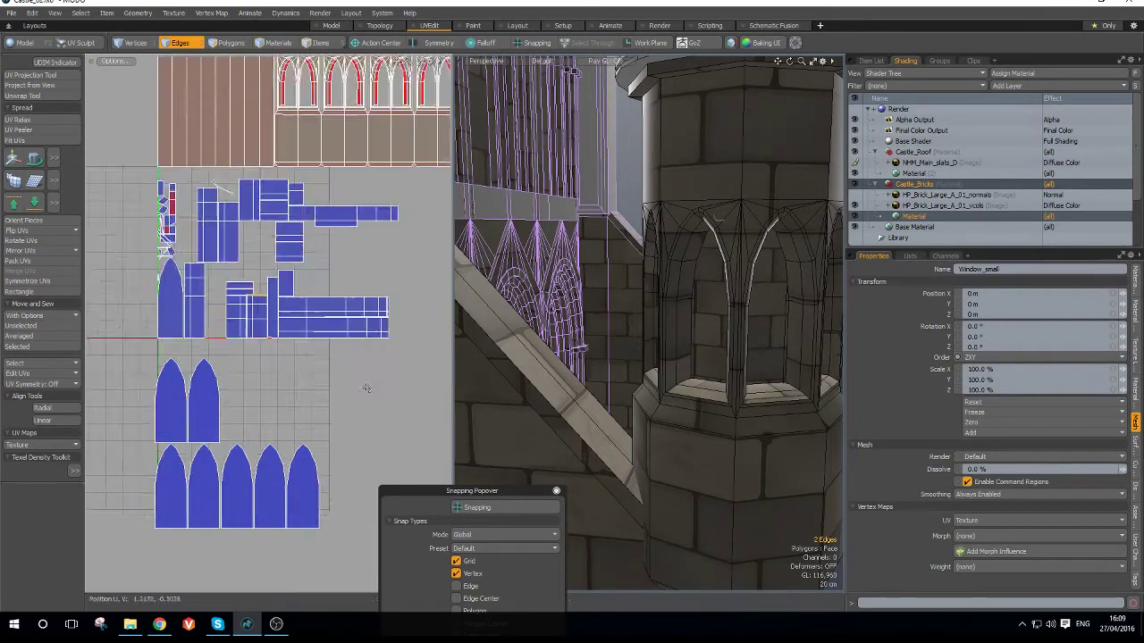
pyautogui.press('3')
pyautogui.click(329, 277)
pyautogui.doubleClick(329, 277)
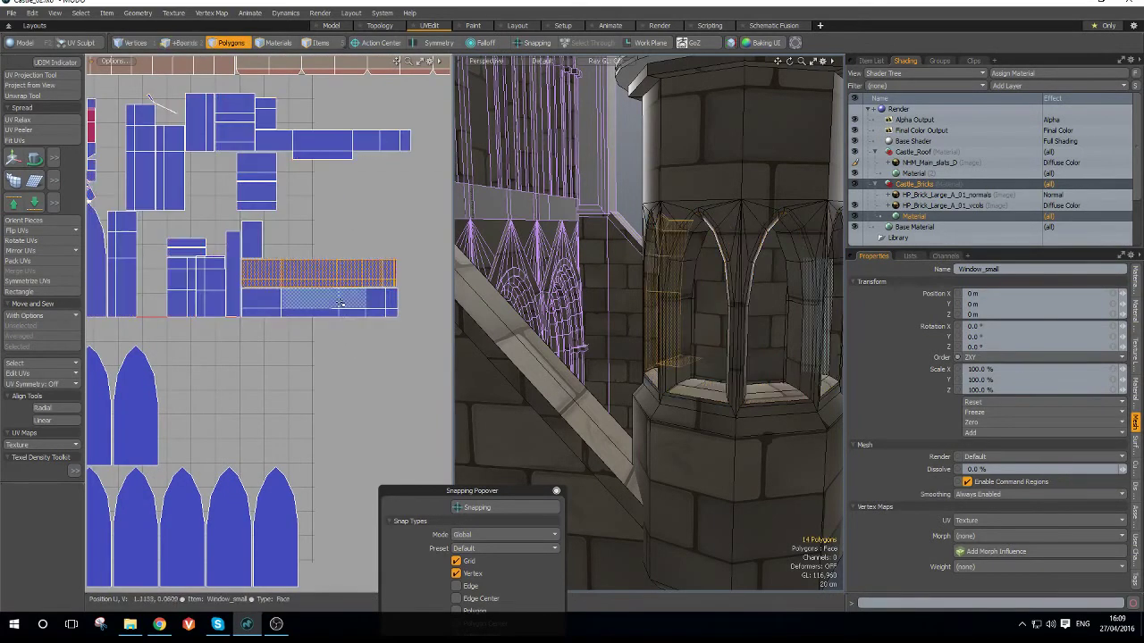
pyautogui.keyDown('shift'); pyautogui.doubleClick(342, 302); pyautogui.keyUp('shift')
pyautogui.press('w')
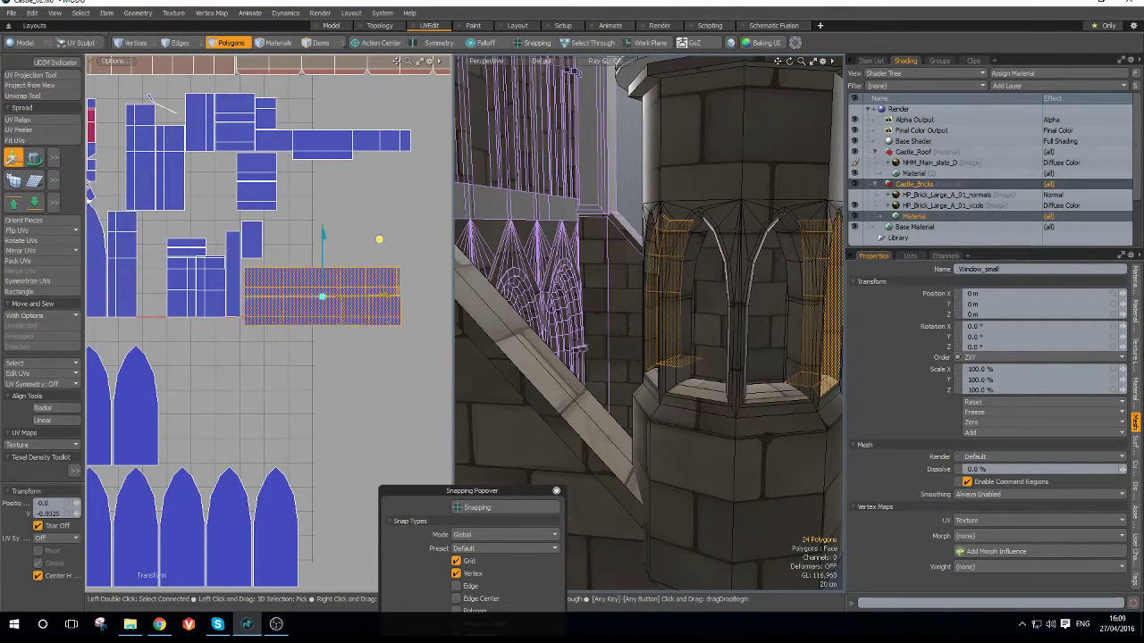
pyautogui.moveTo(378, 238); pyautogui.dragTo(406, 334)
pyautogui.press('space')
pyautogui.click(378, 262)
pyautogui.scroll(4, 230, 258)
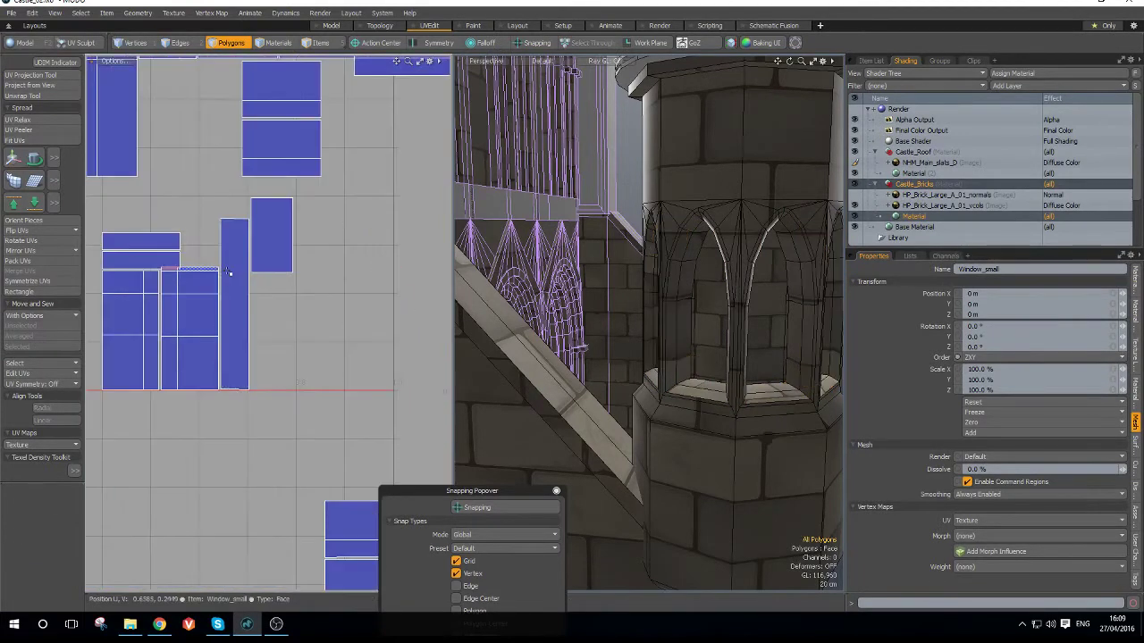
# - Sew adjoining polygons onto the long upper edge of the uppermost short horizontal island above the upright pieces
pyautogui.press('2')
pyautogui.click(158, 231)
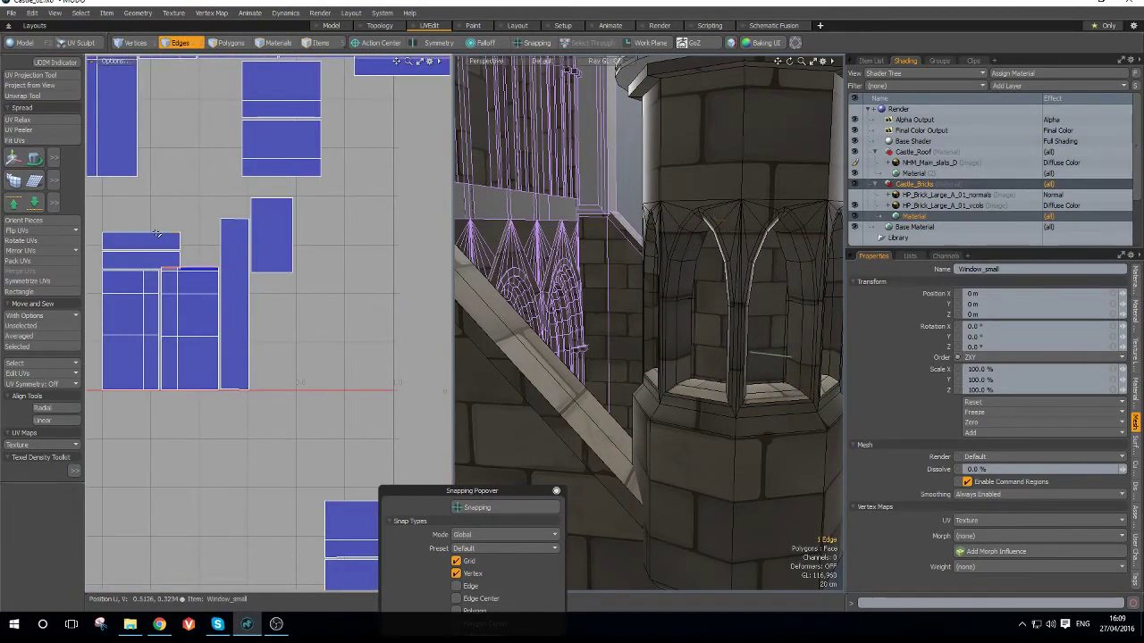
pyautogui.hotkey('ctrl', 'space')
pyautogui.click(155, 189)
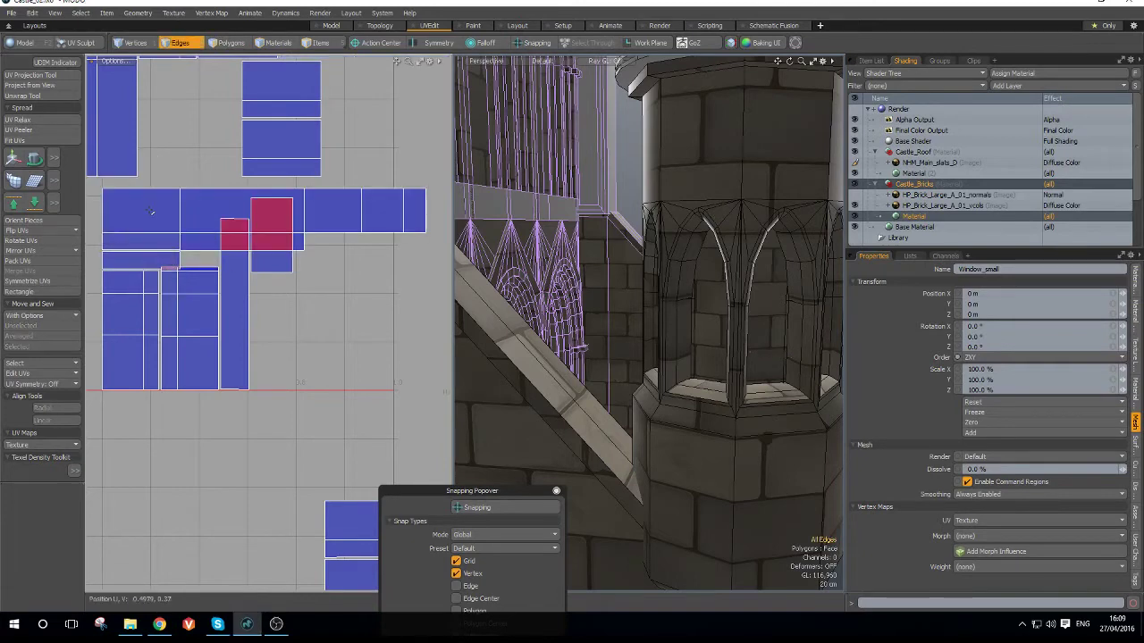
# - Sew the missing polygons into the step at the end of the new strip's lower row and close the gap between them
pyautogui.hotkey('ctrl', 'space')
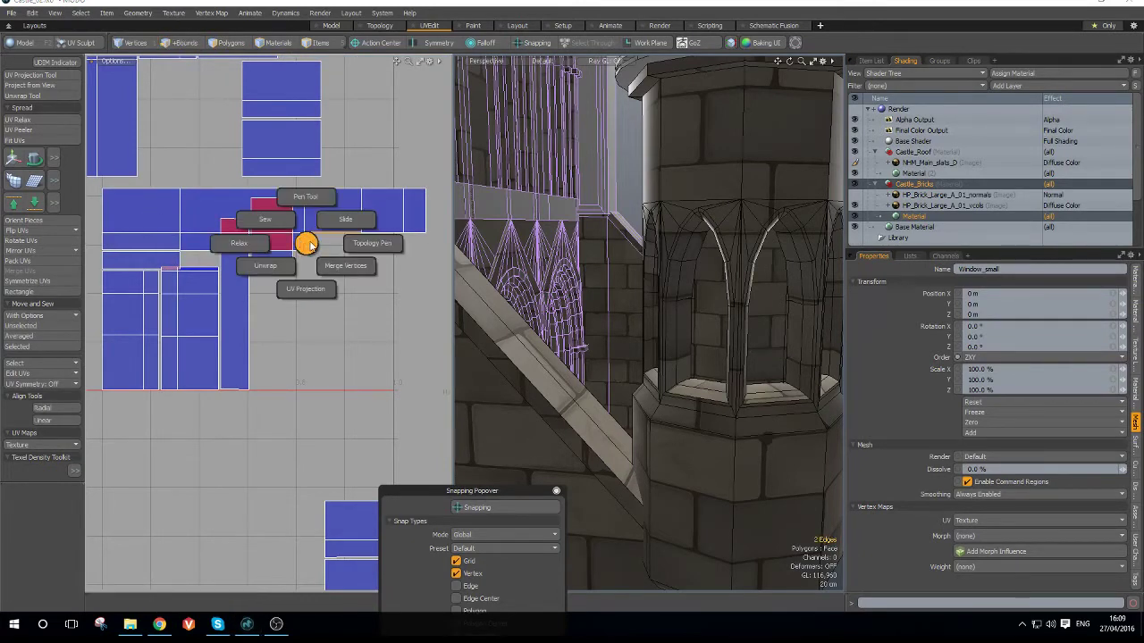
pyautogui.click(266, 220)
pyautogui.scroll(2, 380, 230)
pyautogui.click(382, 233)
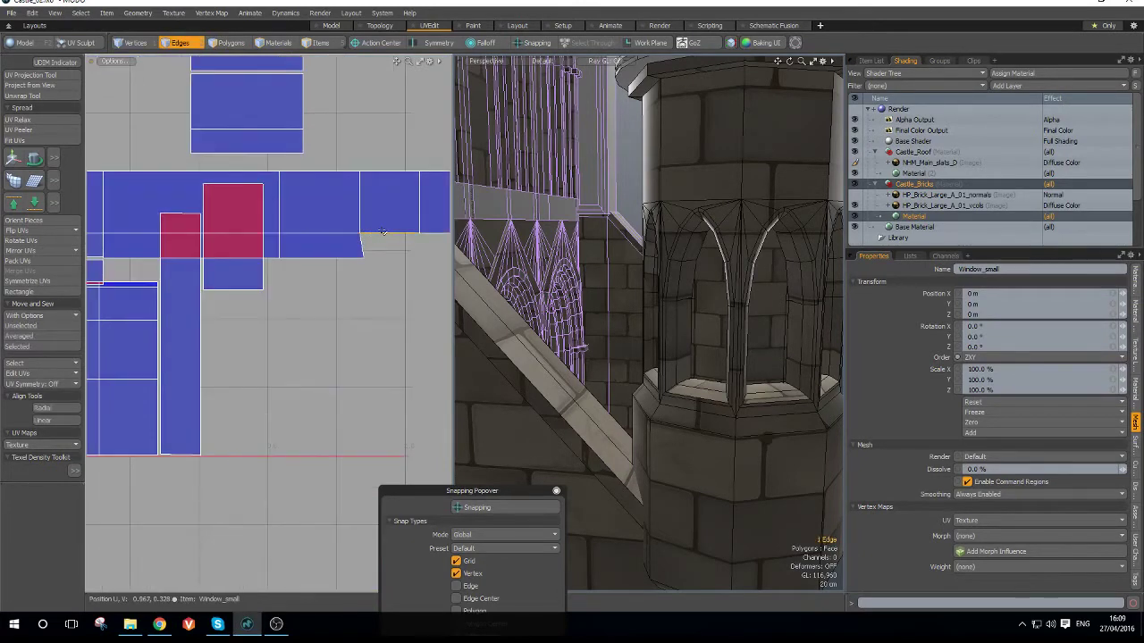
pyautogui.hotkey('ctrl', 'space')
pyautogui.click(343, 216)
pyautogui.hotkey('ctrl', 'space')
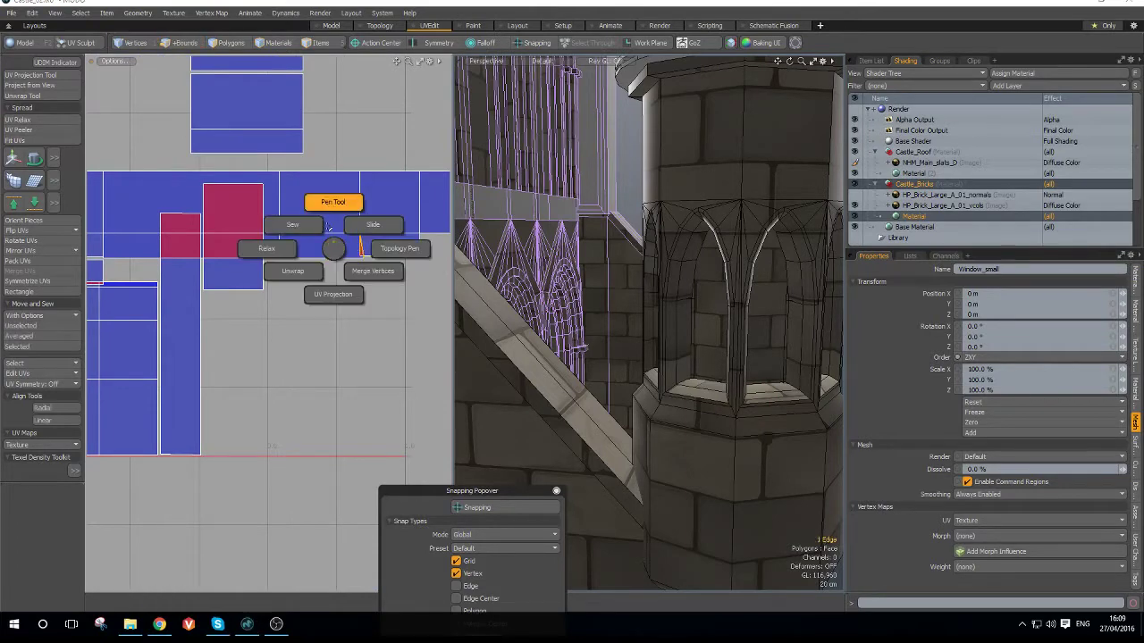
pyautogui.click(331, 200)
# - Try to sew further polygons onto the stepped end of the new horizontal strip, and undo the attempts
pyautogui.click(401, 238)
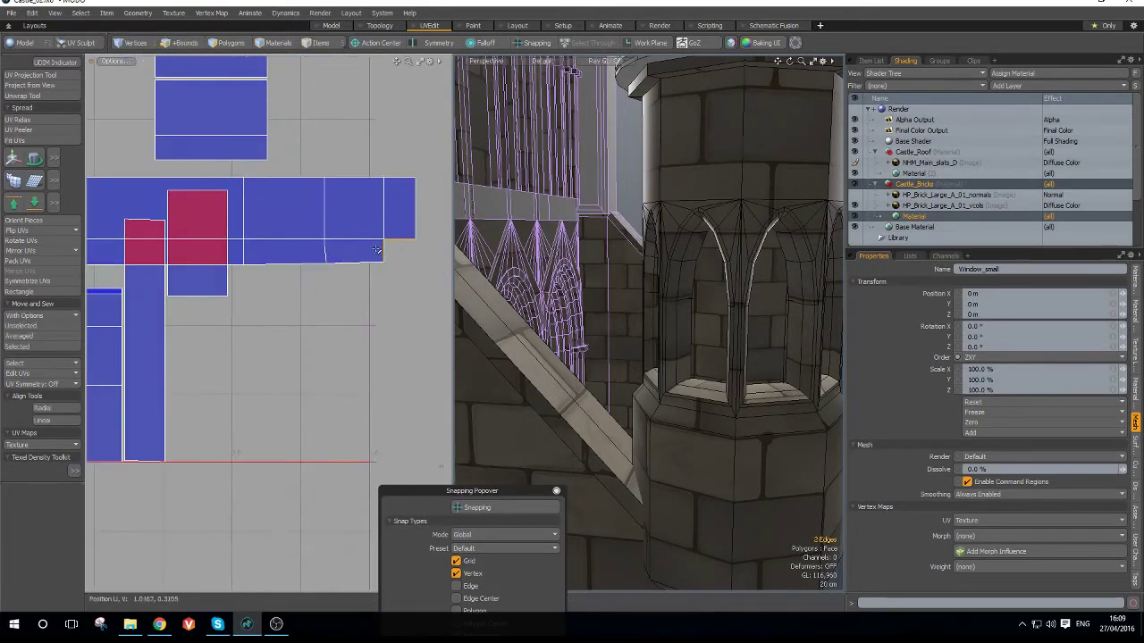
pyautogui.hotkey('ctrl', 'space')
pyautogui.click(346, 223)
pyautogui.hotkey('ctrl', 'z')
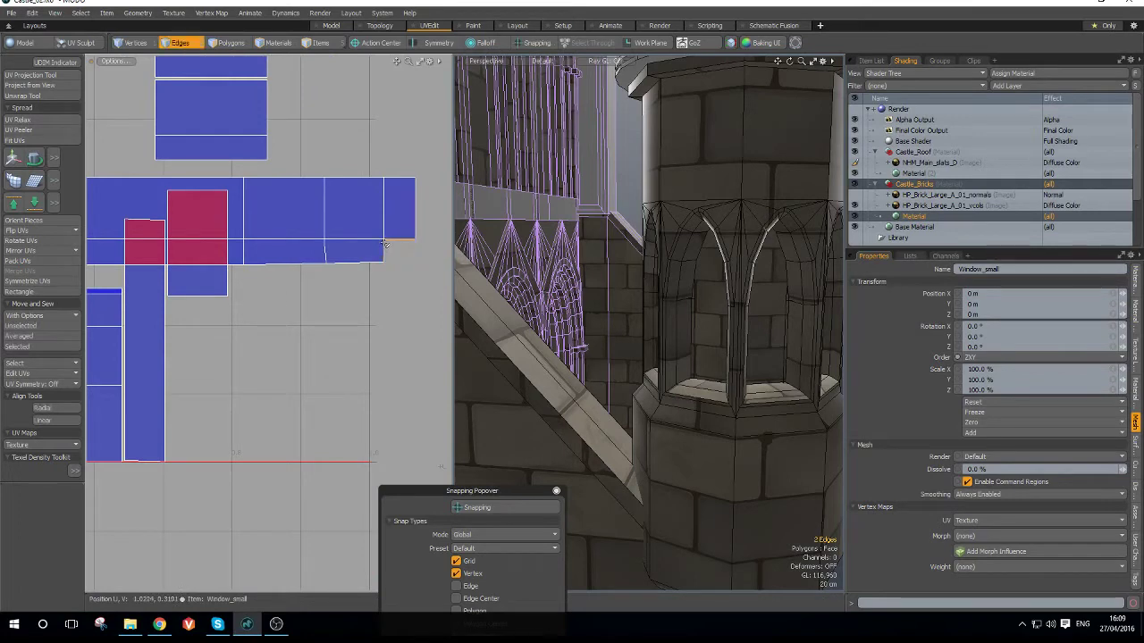
pyautogui.scroll(-3, 391, 254)
pyautogui.hotkey('ctrl', 'space')
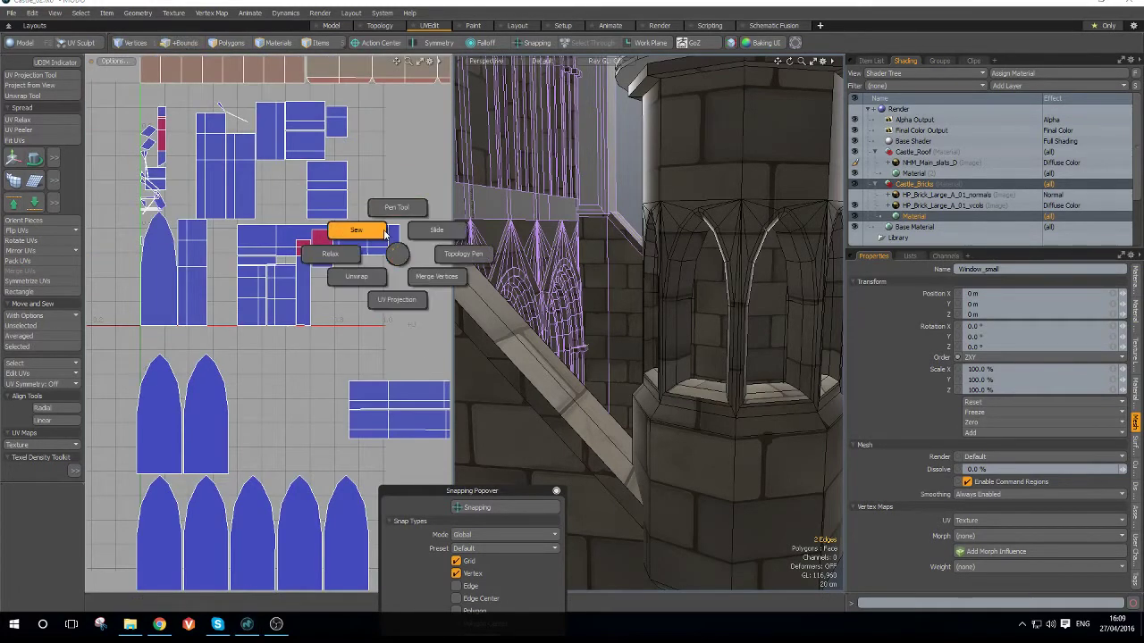
pyautogui.click(354, 229)
pyautogui.scroll(6, 412, 254)
pyautogui.scroll(3, 385, 242)
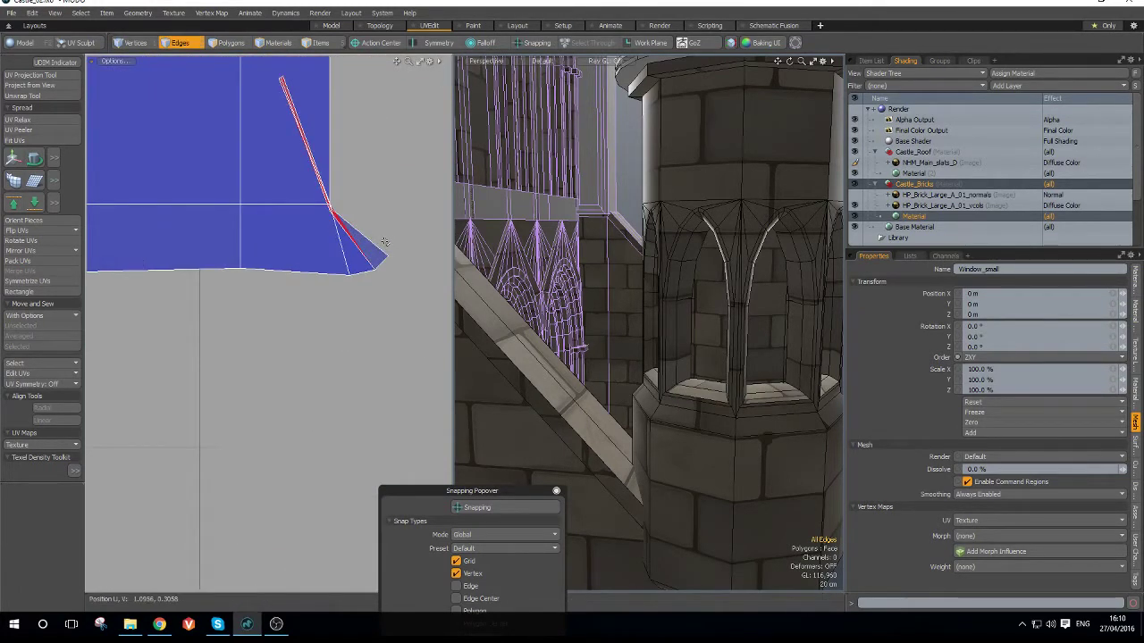
pyautogui.hotkey('ctrl', 'z')
# - Select the whole new horizontal strip and move it out of the UV tile, just below the two long two-row strips
pyautogui.scroll(-8, 322, 250)
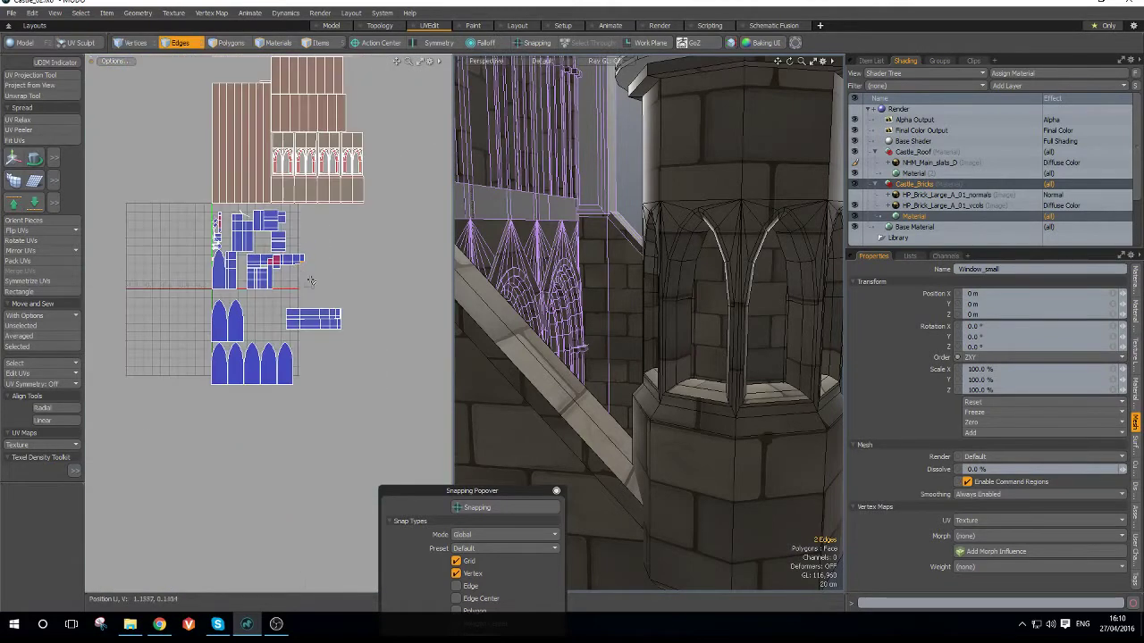
pyautogui.press('3')
pyautogui.doubleClick(297, 263)
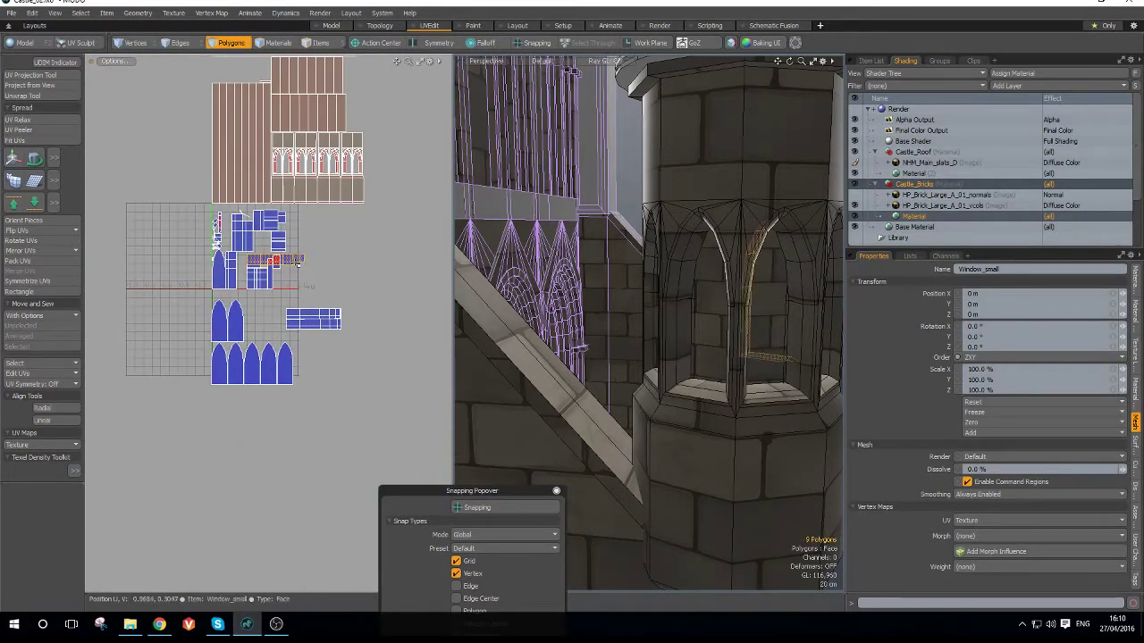
pyautogui.press('w')
pyautogui.moveTo(331, 203); pyautogui.dragTo(396, 295)
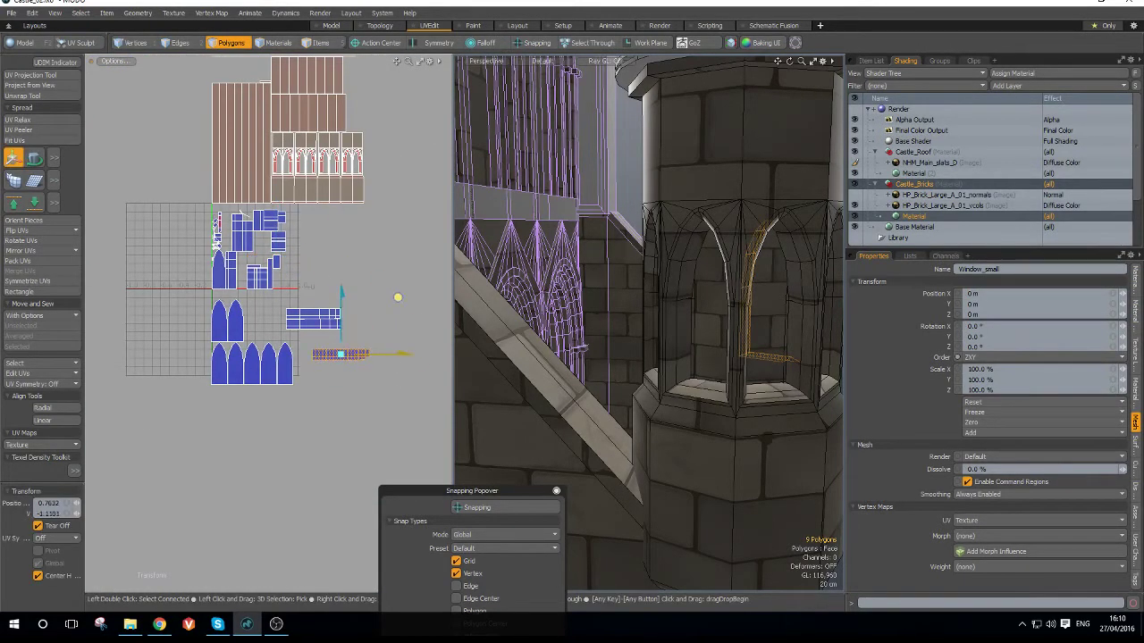
# - Sew the loose rectangle onto the long upper edge of the thin horizontal island above the upright pieces
pyautogui.scroll(6, 251, 250)
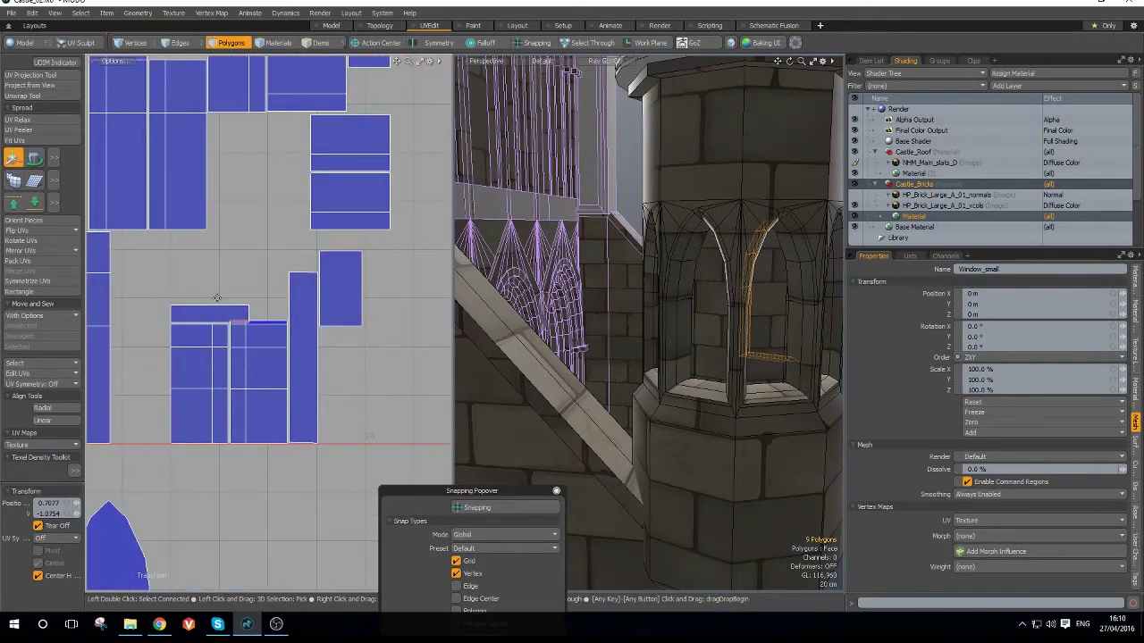
pyautogui.press('2')
pyautogui.click(207, 309)
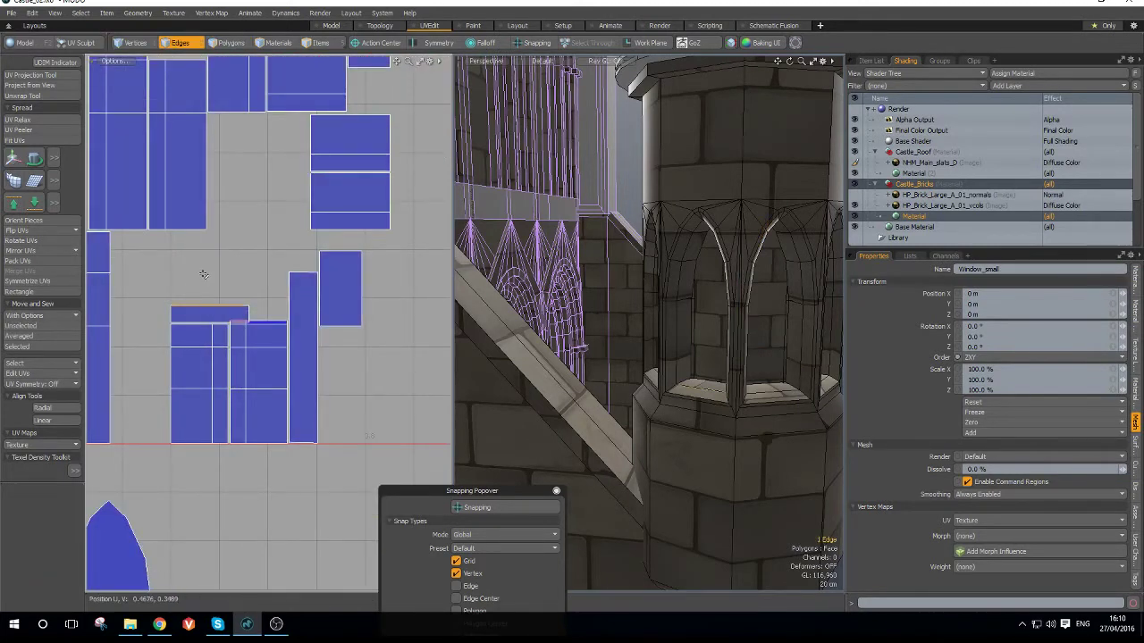
pyautogui.hotkey('ctrl', 'space')
pyautogui.click(186, 252)
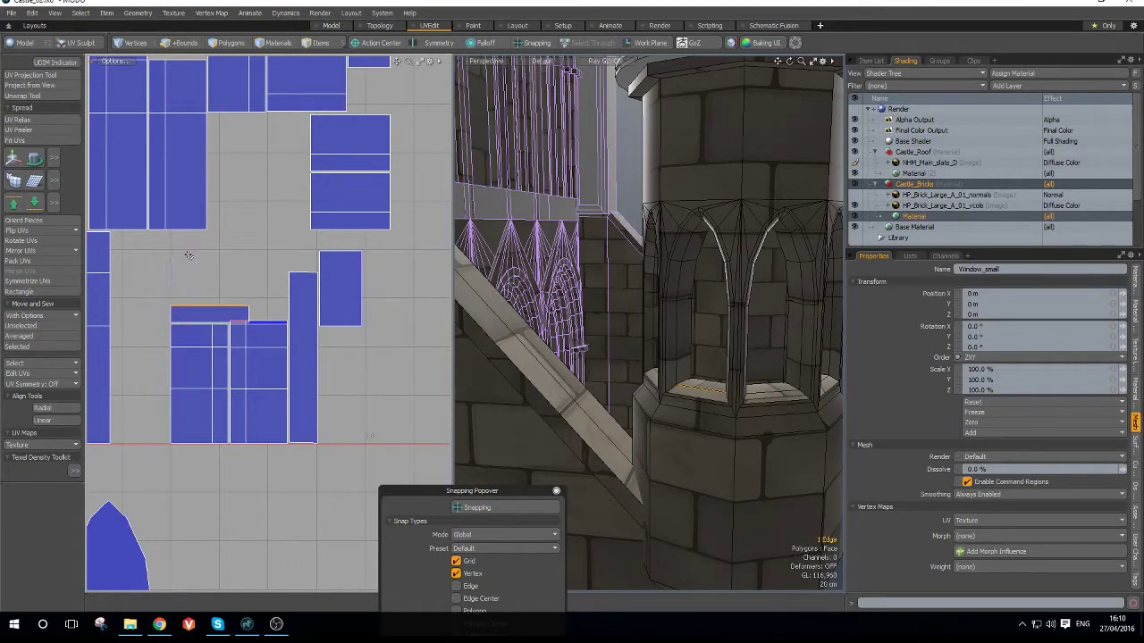
pyautogui.hotkey('ctrl', 'space')
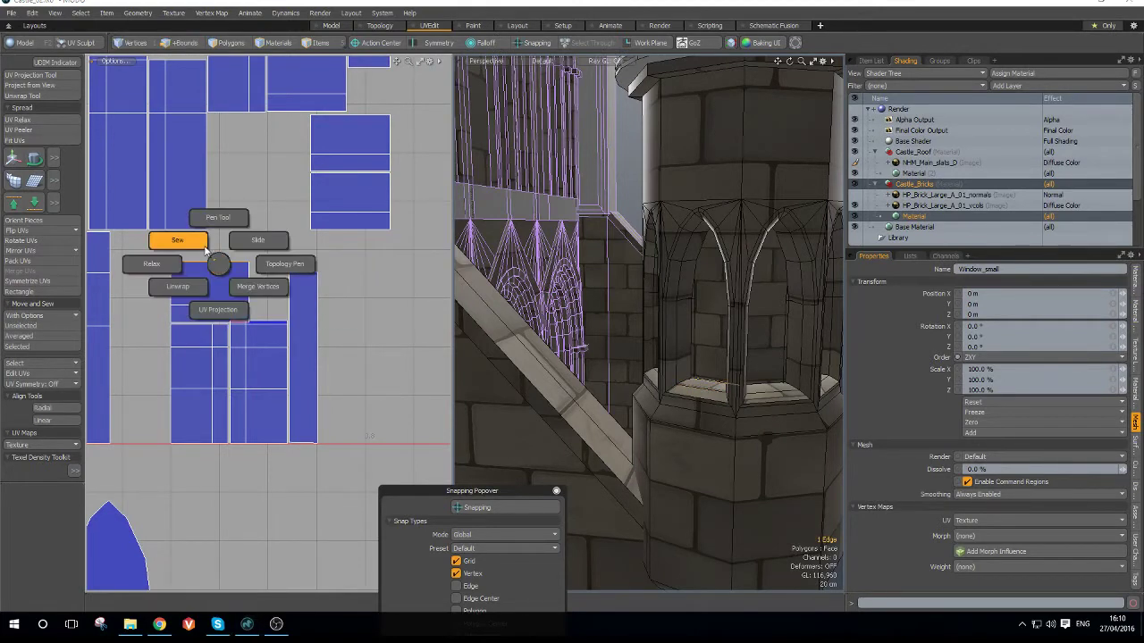
pyautogui.click(201, 243)
pyautogui.hotkey('ctrl', 'z')
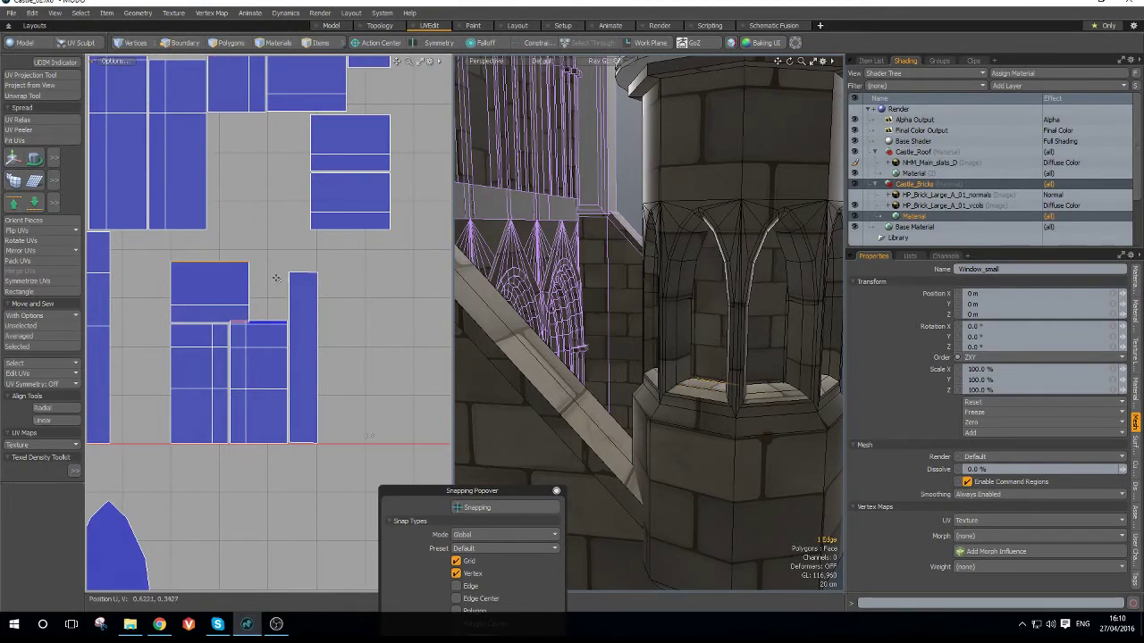
# - Extend the resulting two-row island into a long strip by sewing adjoining pieces onto its end edges
pyautogui.click(247, 304)
pyautogui.hotkey('ctrl', 'space')
pyautogui.click(229, 275)
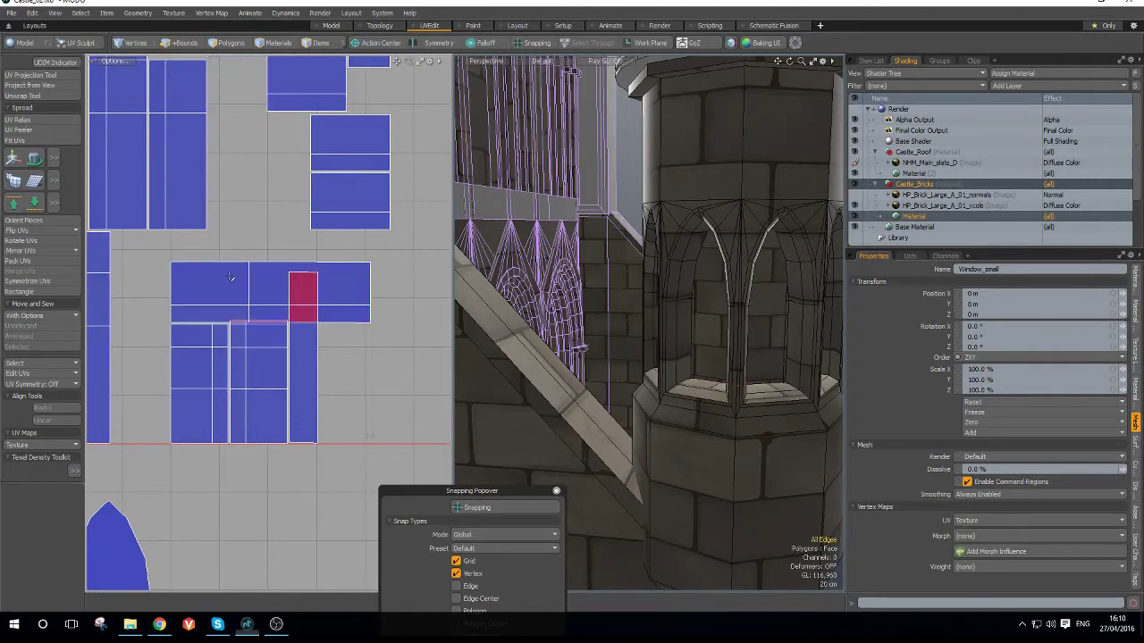
pyautogui.hotkey('ctrl', 'space')
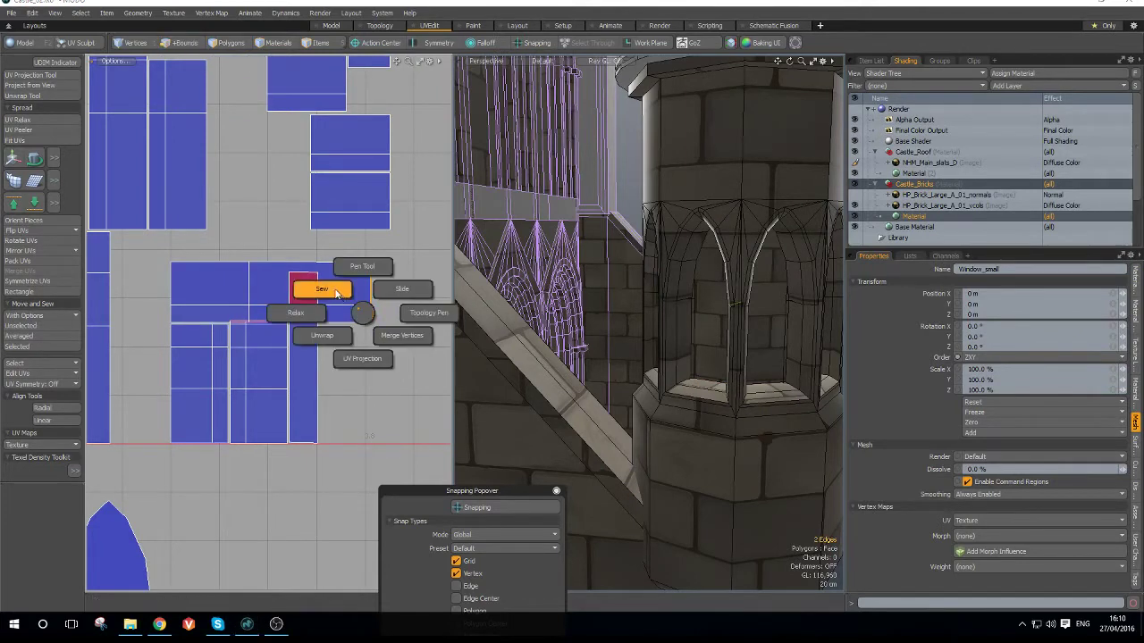
pyautogui.click(336, 288)
pyautogui.scroll(-4, 339, 288)
pyautogui.keyDown('alt'); pyautogui.moveTo(411, 288); pyautogui.dragTo(352, 288); pyautogui.keyUp('alt')
pyautogui.scroll(2, 350, 288)
# - Try to sew more geometry onto the far end of the extended strip, and undo it
pyautogui.click(352, 301)
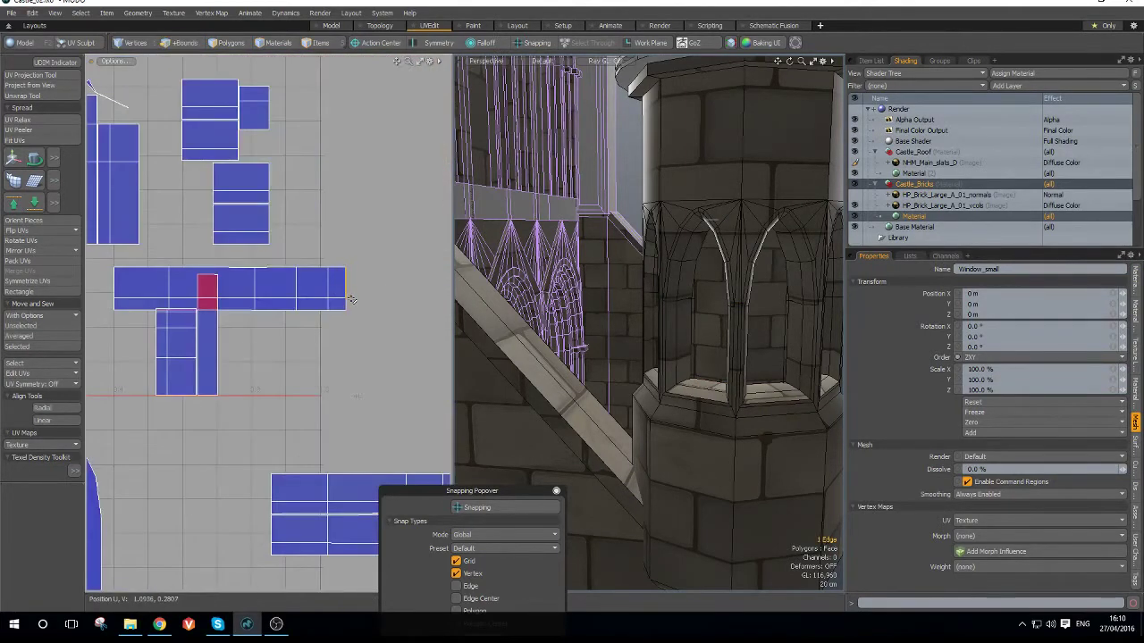
pyautogui.hotkey('ctrl', 'space')
pyautogui.click(344, 297)
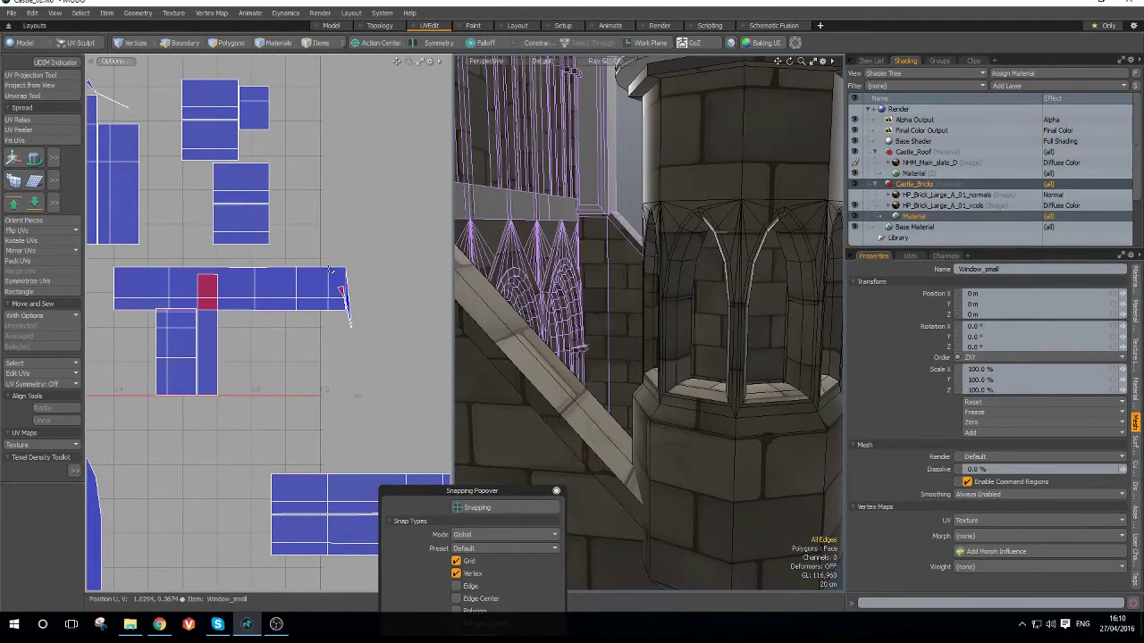
pyautogui.hotkey('ctrl', 'z')
pyautogui.scroll(-4, 279, 306)
# - Try to sew onto the end edge of the uppermost short two-row island facing the small upright rectangle, and undo it
pyautogui.scroll(6, 273, 264)
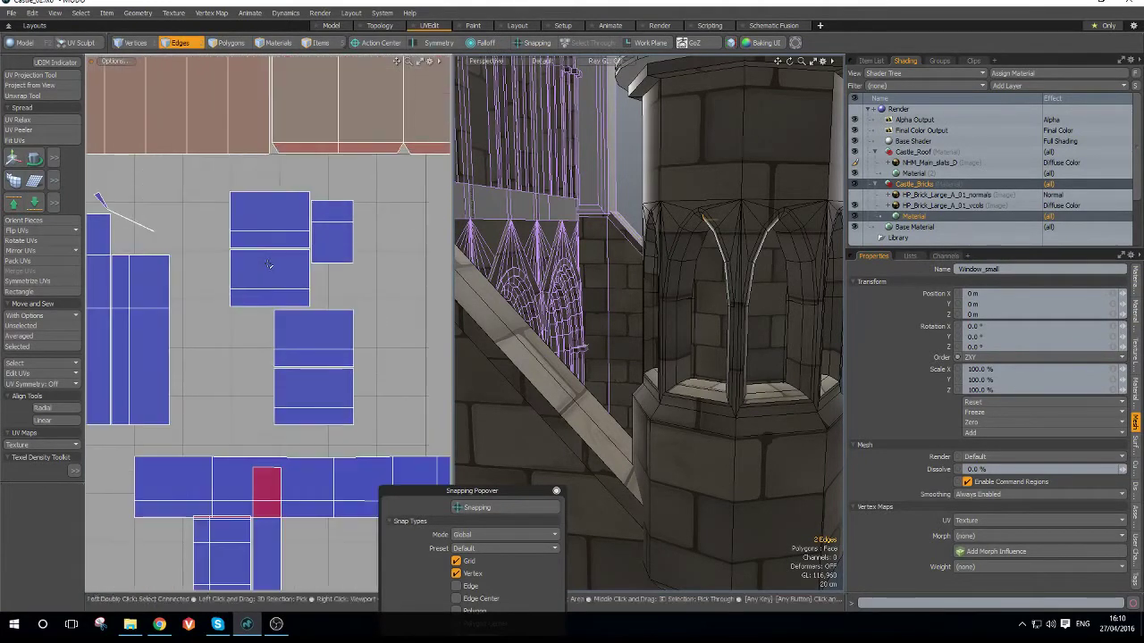
pyautogui.scroll(4, 273, 264)
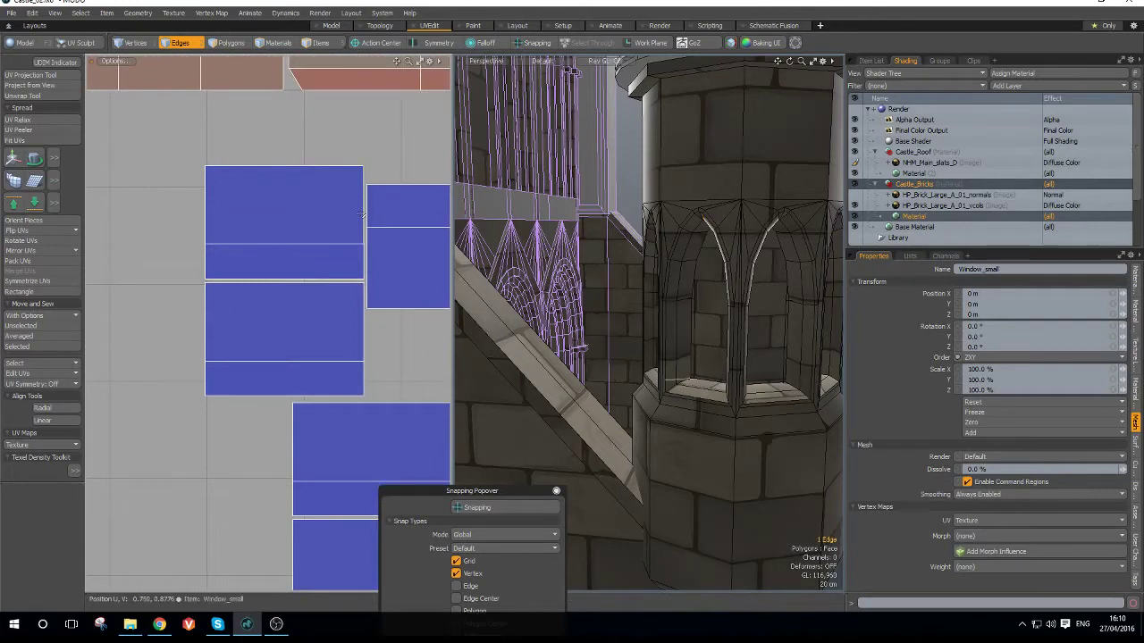
pyautogui.click(362, 214)
pyautogui.hotkey('ctrl', '2')
pyautogui.click(329, 224)
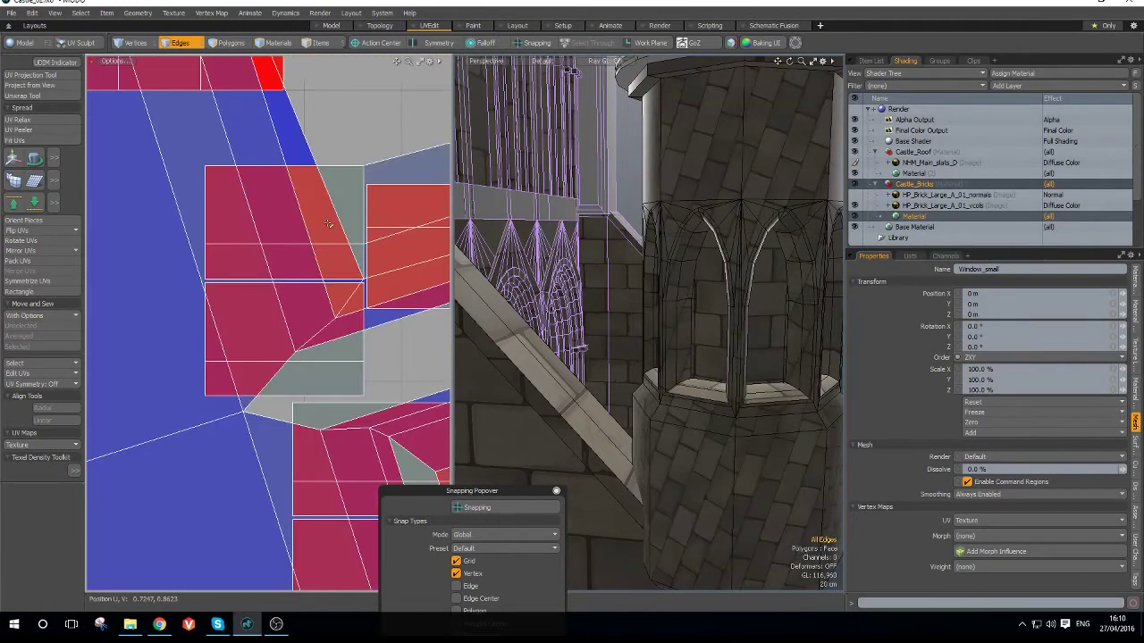
pyautogui.hotkey('ctrl', 'z')
# - Sew the adjoining frame pieces onto the opposite end edges of the uppermost short two-row island
pyautogui.click(201, 225)
pyautogui.hotkey('ctrl', '2')
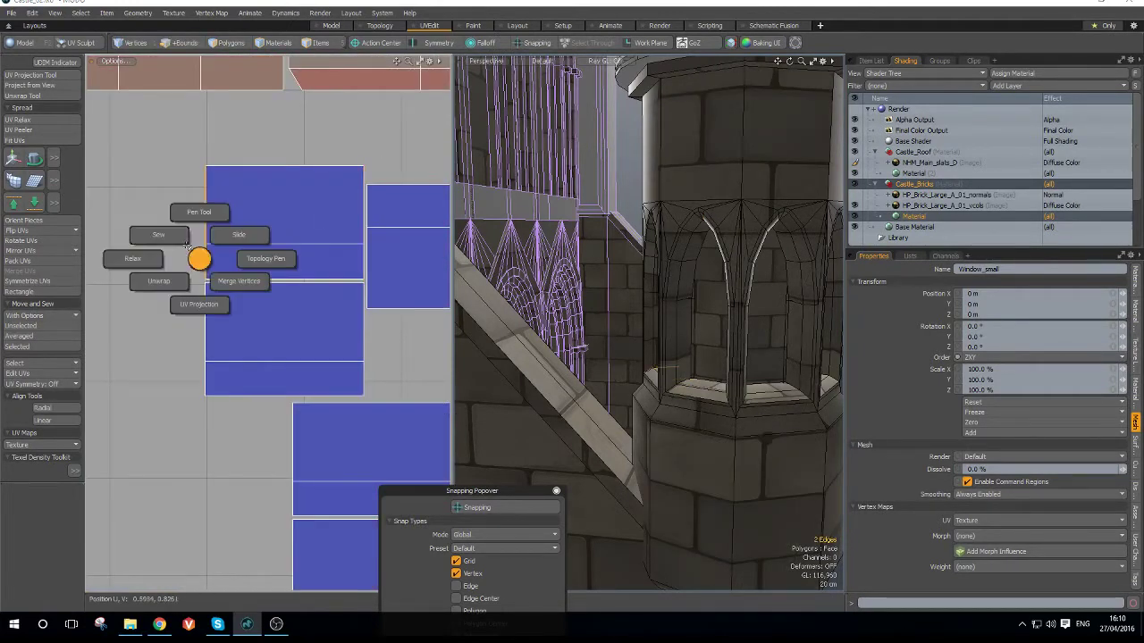
pyautogui.click(168, 229)
pyautogui.scroll(-8, 205, 259)
pyautogui.scroll(4, 205, 255)
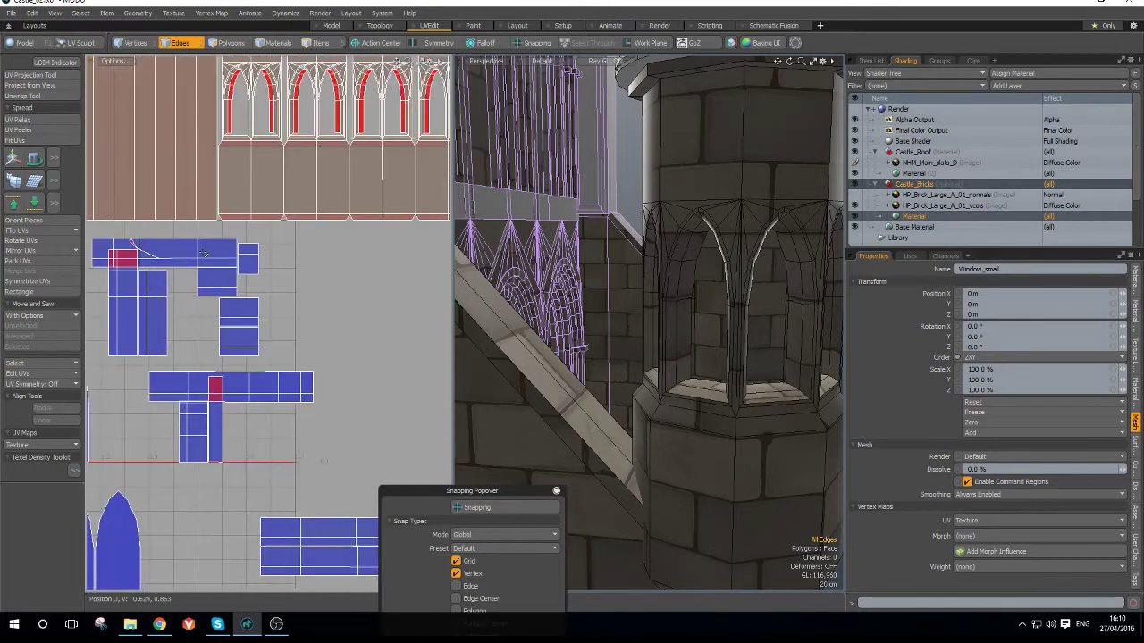
# - Select the newly sewn upper strip and move it sideways, clear of the UV tile and the other islands
pyautogui.press('3')
pyautogui.doubleClick(208, 255)
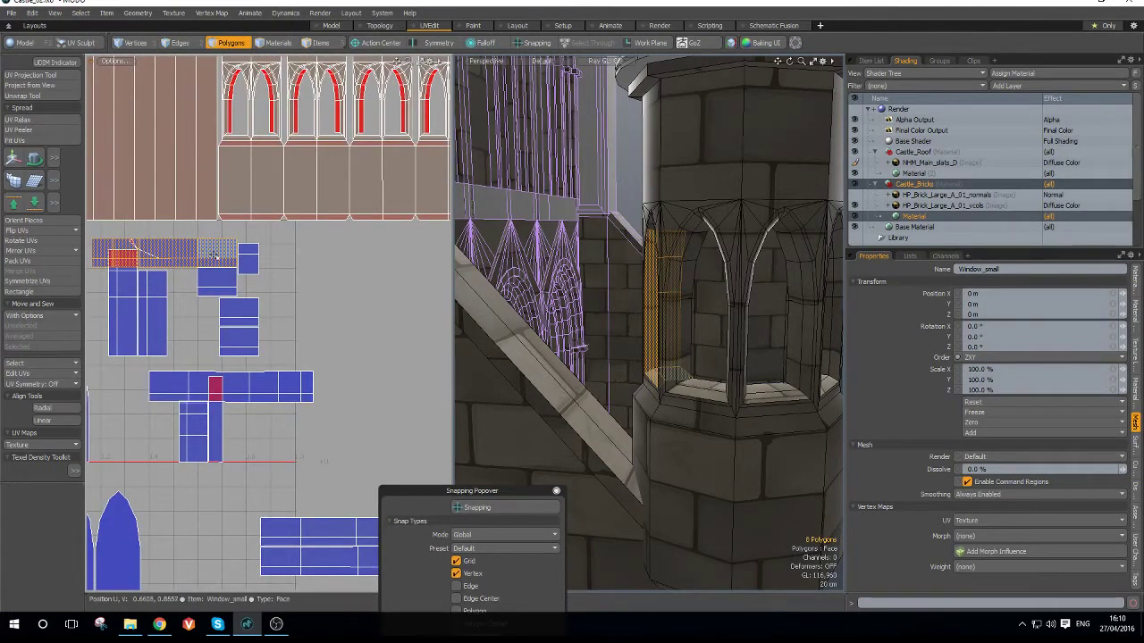
pyautogui.press('w')
pyautogui.moveTo(221, 199); pyautogui.dragTo(511, 303)
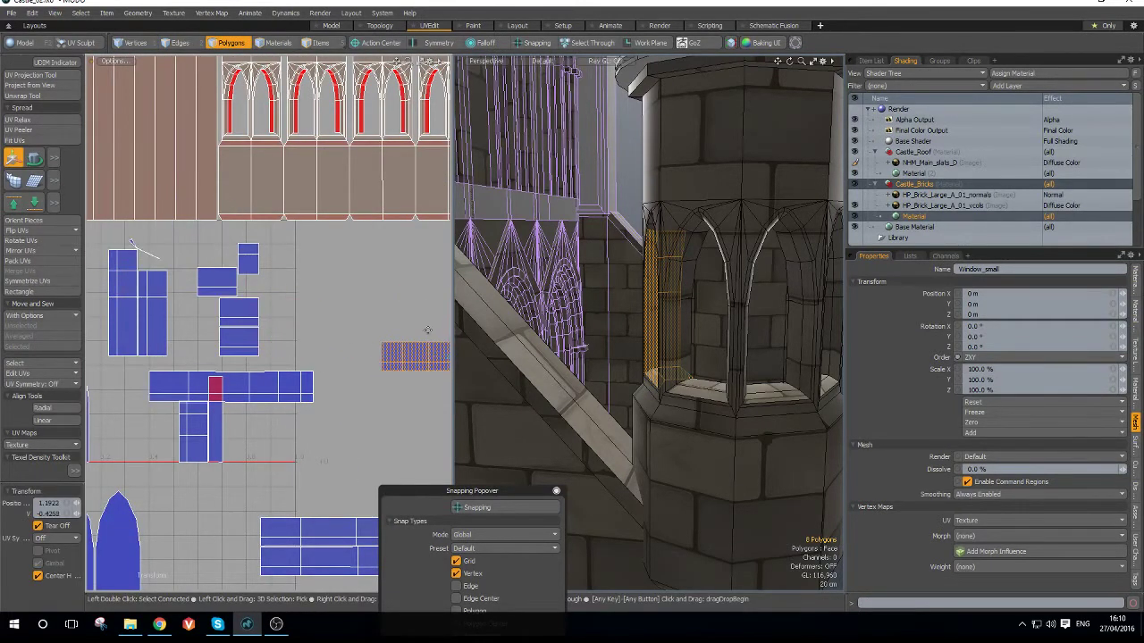
# - Try to sew further geometry onto the near end of the strip set aside beside the tile, and undo it
pyautogui.keyDown('alt'); pyautogui.moveTo(385, 332); pyautogui.dragTo(251, 222); pyautogui.keyUp('alt')
pyautogui.scroll(3, 251, 222)
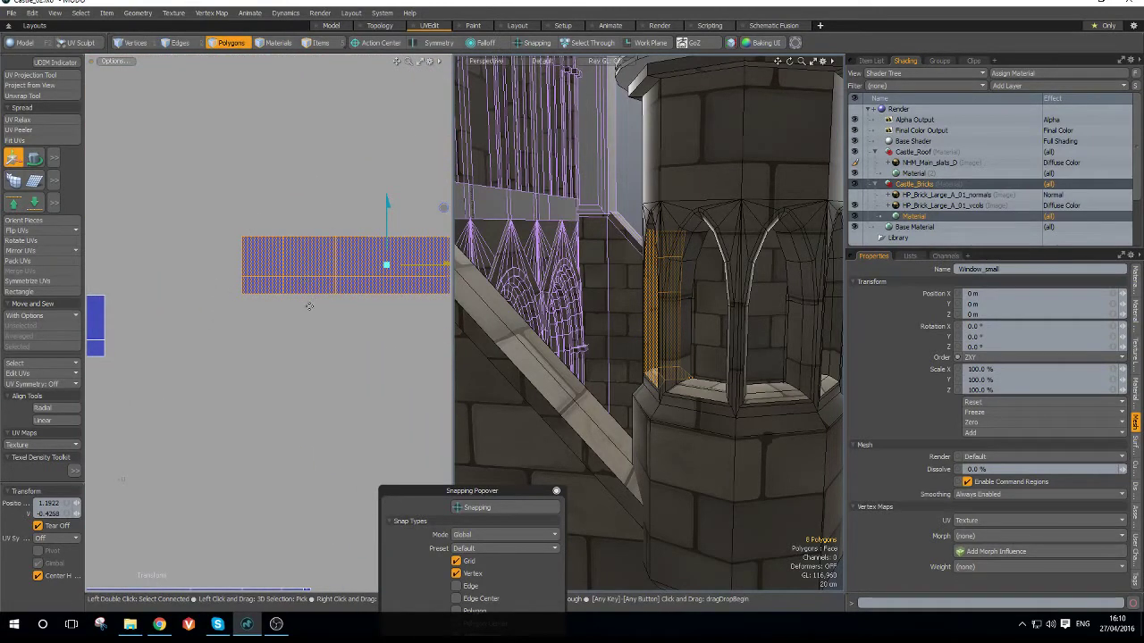
pyautogui.press('2')
pyautogui.moveTo(253, 262); pyautogui.dragTo(231, 259)
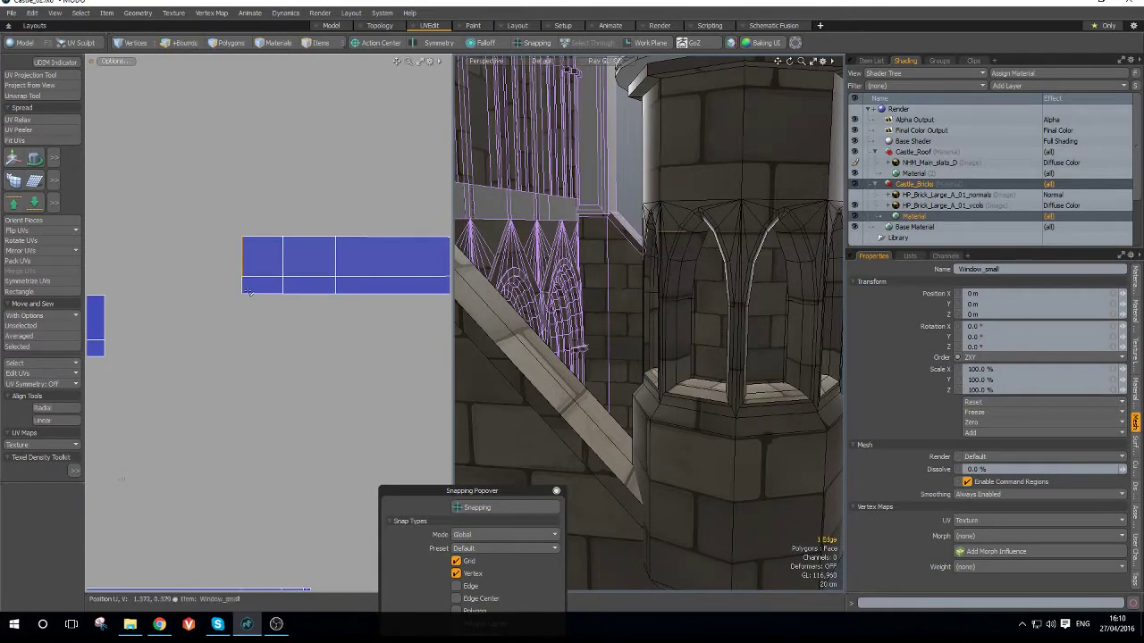
pyautogui.hotkey('ctrl', 'space')
pyautogui.click(221, 265)
pyautogui.scroll(-4, 260, 293)
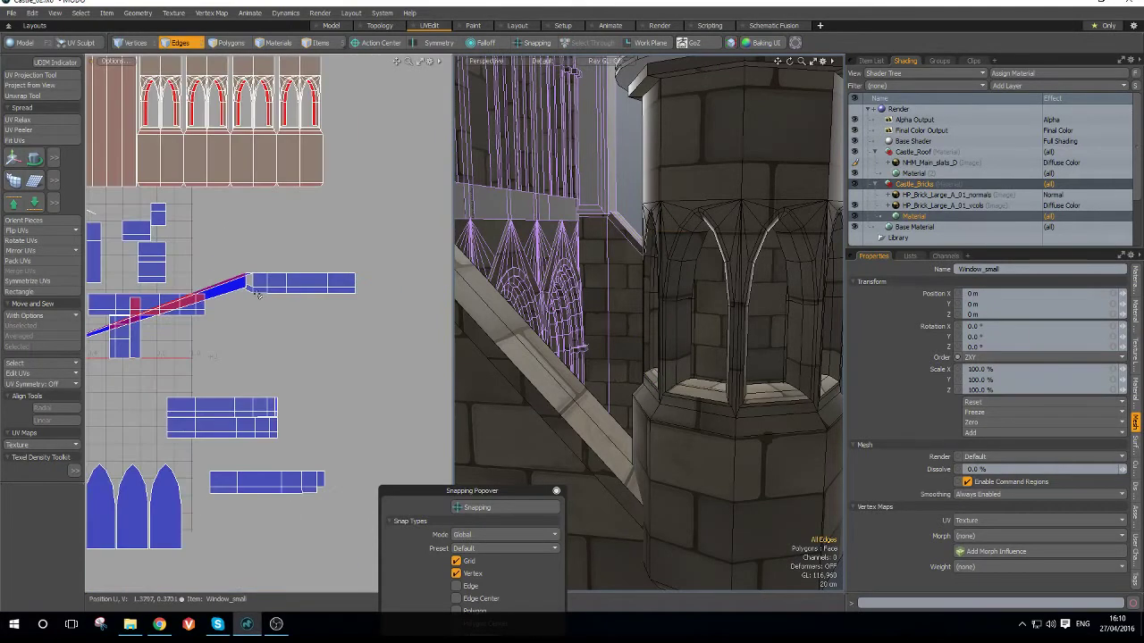
pyautogui.press('2')
pyautogui.click(272, 286)
pyautogui.scroll(-3, 261, 285)
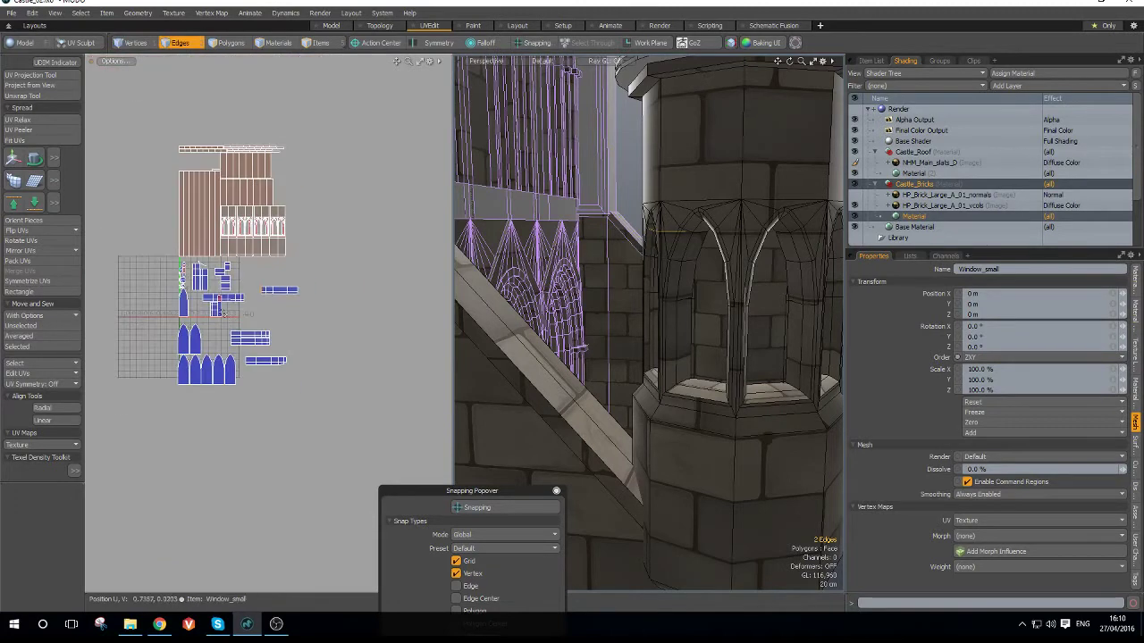
# - Select the long horizontal strip over the upright pieces and move it just above the pair of two-row strips outside the tile
pyautogui.scroll(4, 250, 291)
pyautogui.press('3')
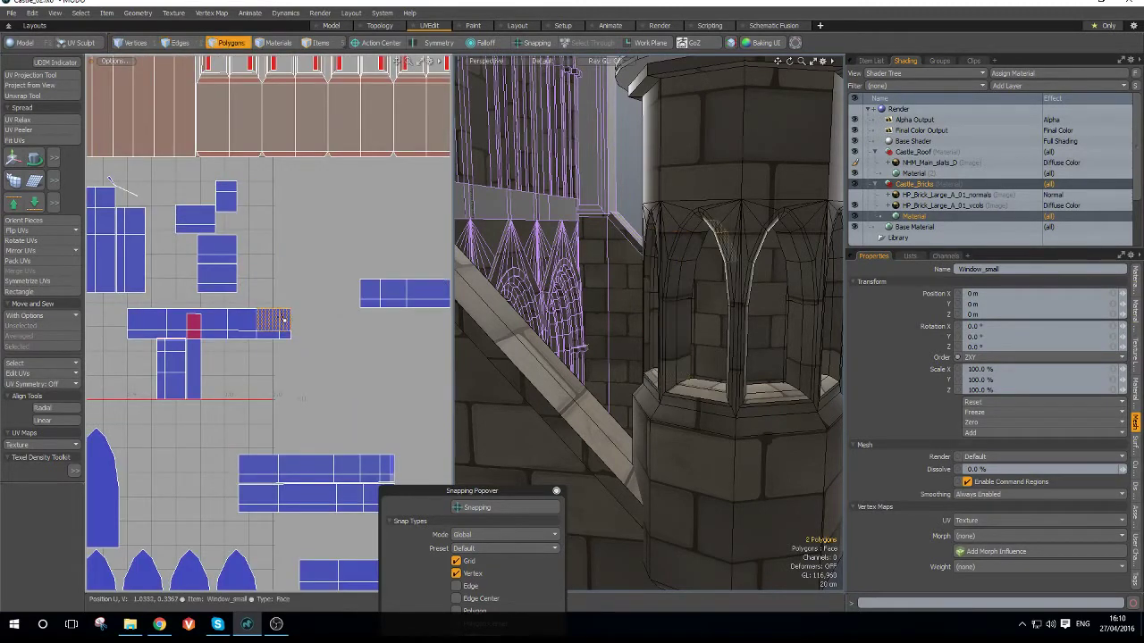
pyautogui.doubleClick(285, 324)
pyautogui.press('w')
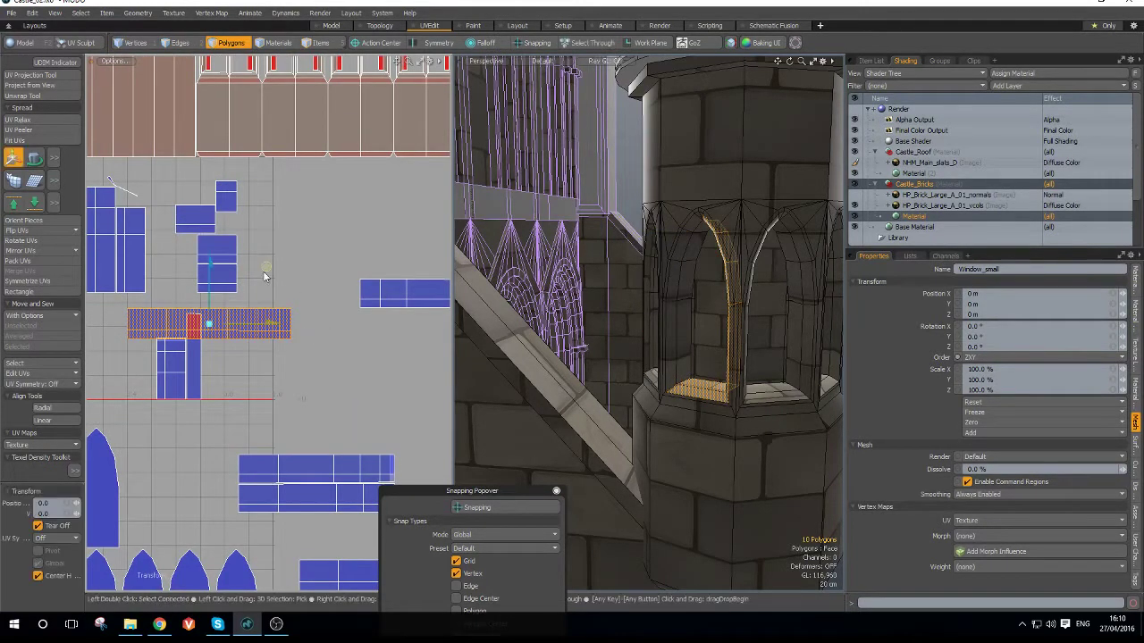
pyautogui.moveTo(265, 276); pyautogui.dragTo(415, 342)
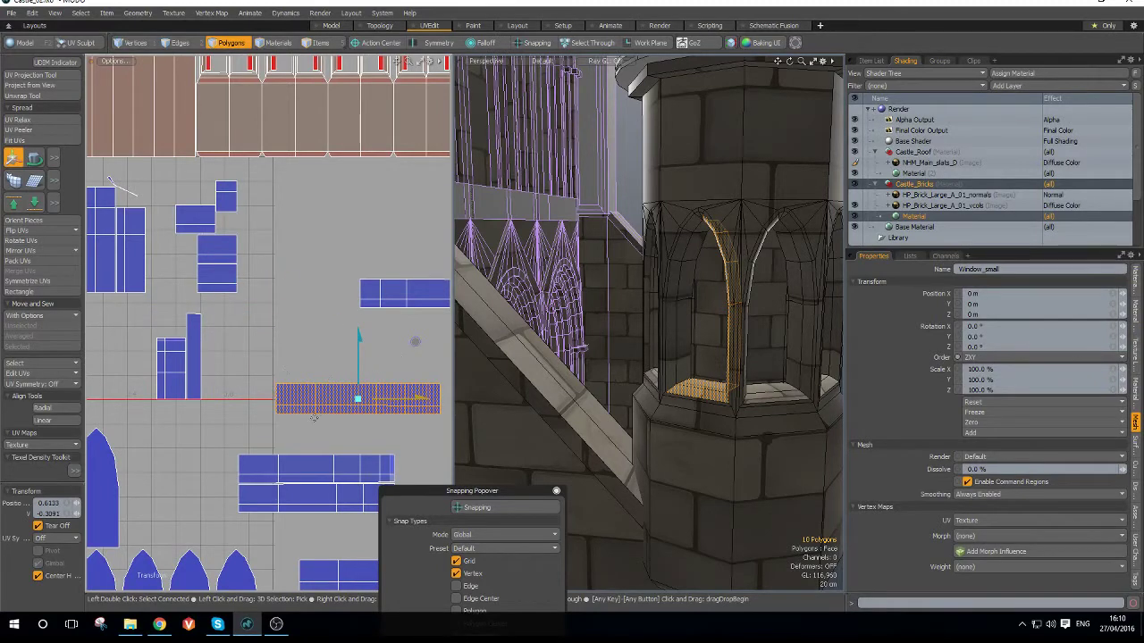
# - Try to sew more polygons onto the near end edges of the strip just moved, and undo it
pyautogui.press('2')
pyautogui.click(277, 400)
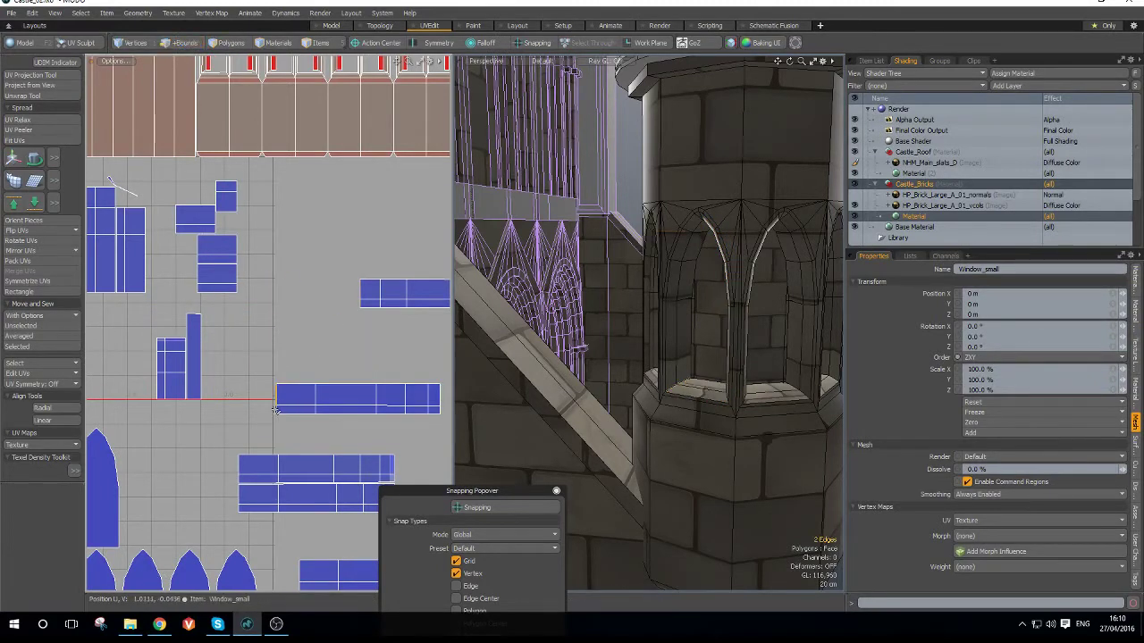
pyautogui.hotkey('ctrl', '8')
pyautogui.click(250, 379)
pyautogui.hotkey('ctrl', 'z')
# - Select the inner frame polygons along the outer sides of both arches in the first window pair
pyautogui.scroll(-4, 299, 369)
pyautogui.scroll(6, 291, 351)
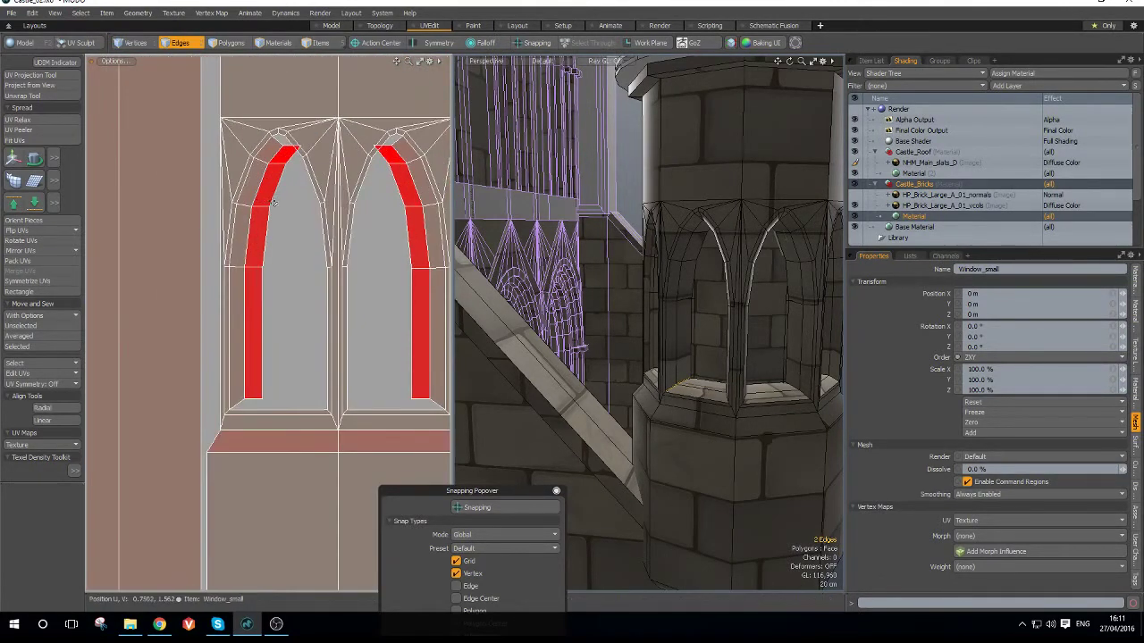
pyautogui.press('3')
pyautogui.moveTo(258, 190); pyautogui.dragTo(250, 301)
pyautogui.keyDown('alt'); pyautogui.keyDown('shift'); pyautogui.moveTo(363, 316); pyautogui.dragTo(256, 332); pyautogui.keyUp('shift'); pyautogui.keyUp('alt')
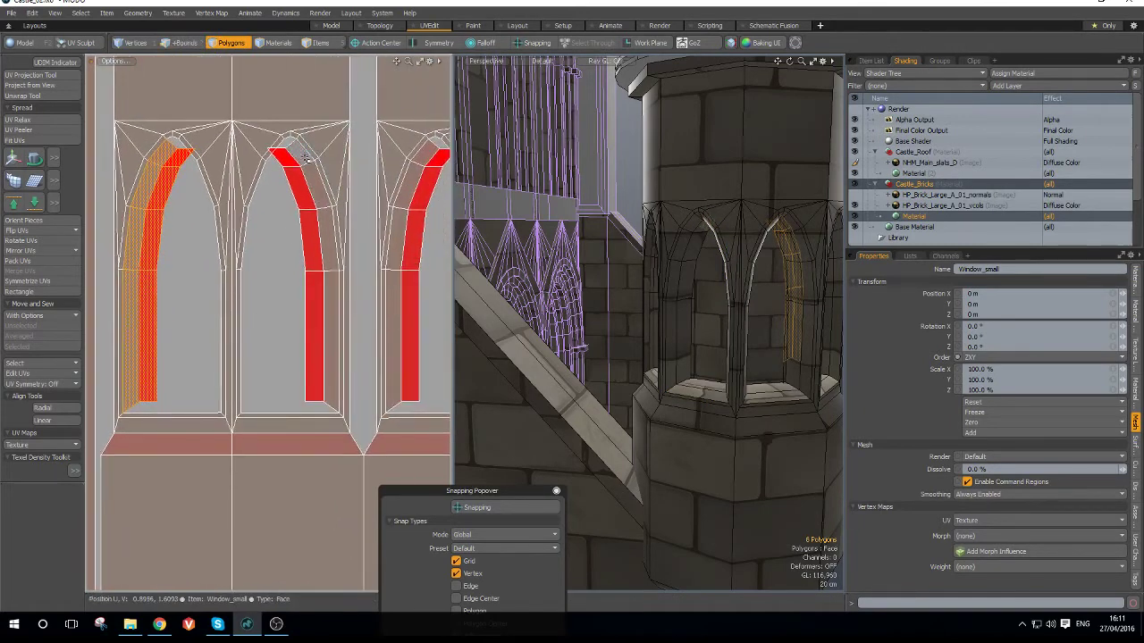
pyautogui.moveTo(300, 152)
pyautogui.keyDown('shift'); pyautogui.mouseDown()
pyautogui.moveTo(328, 251)
pyautogui.moveTo(317, 314)
pyautogui.mouseUp(); pyautogui.keyUp('shift')
# - Add the inner frame polygons along the outer sides of both arches in the second window pair to the selection
pyautogui.scroll(-3, 322, 272)
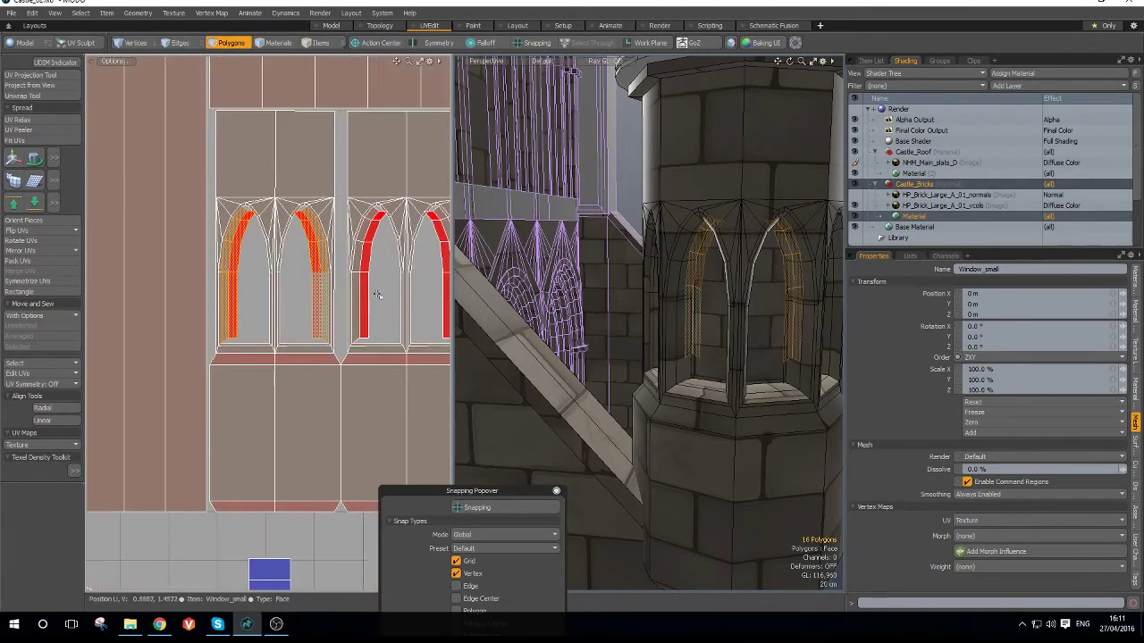
pyautogui.scroll(3, 396, 233)
pyautogui.moveTo(365, 201)
pyautogui.keyDown('shift'); pyautogui.mouseDown()
pyautogui.moveTo(347, 230)
pyautogui.moveTo(345, 206)
pyautogui.moveTo(327, 372)
pyautogui.moveTo(319, 357)
pyautogui.mouseUp(); pyautogui.keyUp('shift')
pyautogui.scroll(-3, 299, 334)
pyautogui.scroll(2, 360, 311)
pyautogui.moveTo(373, 311)
pyautogui.mouseDown()
pyautogui.moveTo(344, 268)
pyautogui.moveTo(362, 331)
pyautogui.moveTo(362, 429)
pyautogui.moveTo(349, 362)
pyautogui.mouseUp()
pyautogui.scroll(-3, 349, 362)
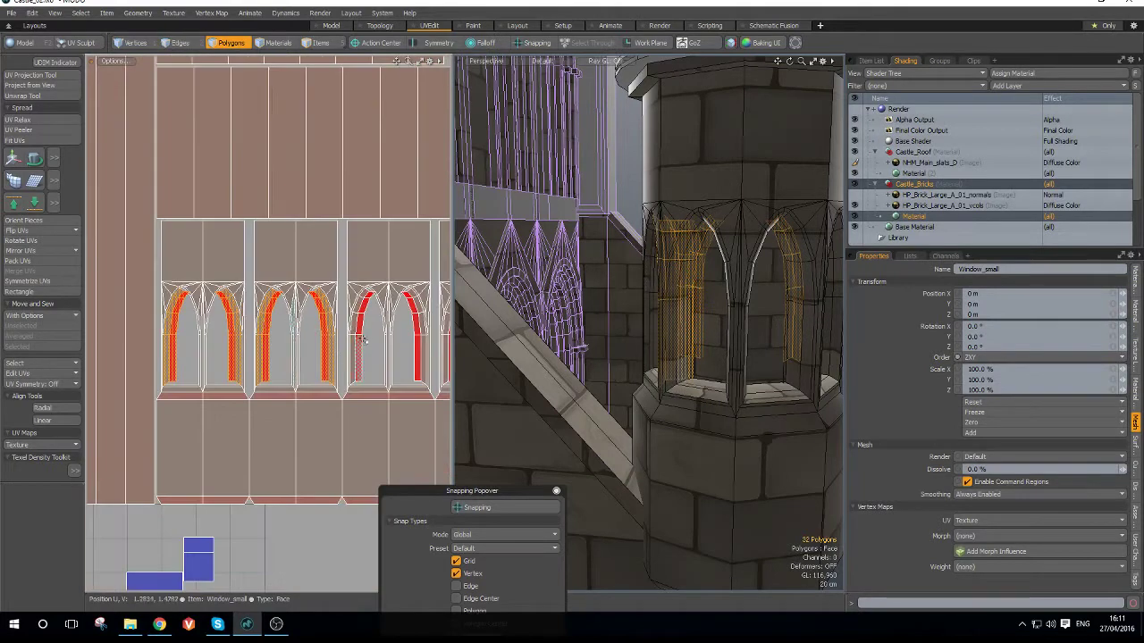
# - Extend the selection with the inner frame polygons of the third pair's left arch and both arches of the fourth pair
pyautogui.scroll(3, 366, 254)
pyautogui.moveTo(368, 249)
pyautogui.mouseDown()
pyautogui.moveTo(337, 351)
pyautogui.moveTo(276, 332)
pyautogui.mouseUp()
pyautogui.scroll(-3, 333, 337)
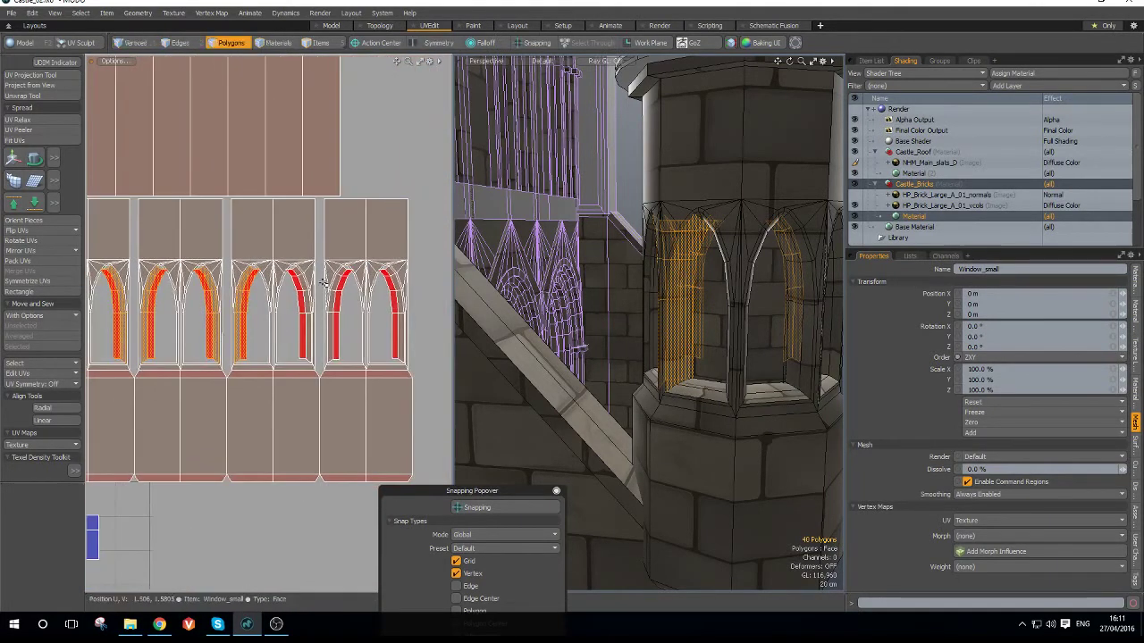
pyautogui.scroll(1, 332, 277)
pyautogui.moveTo(345, 293)
pyautogui.mouseDown()
pyautogui.moveTo(352, 272)
pyautogui.moveTo(338, 393)
pyautogui.moveTo(413, 278)
pyautogui.moveTo(425, 393)
pyautogui.moveTo(408, 331)
pyautogui.mouseUp()
pyautogui.scroll(-2, 409, 332)
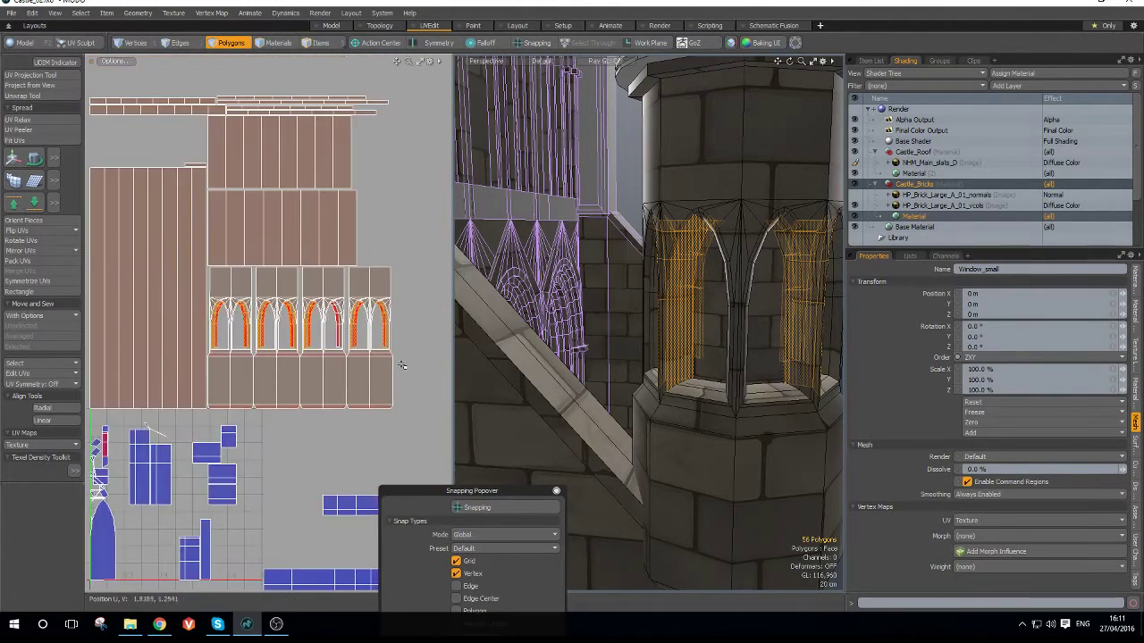
# - Move the selected inner frame polygons off the window pieces into the empty UV space beyond the tile
pyautogui.press('w')
pyautogui.moveTo(357, 267); pyautogui.dragTo(510, 401)
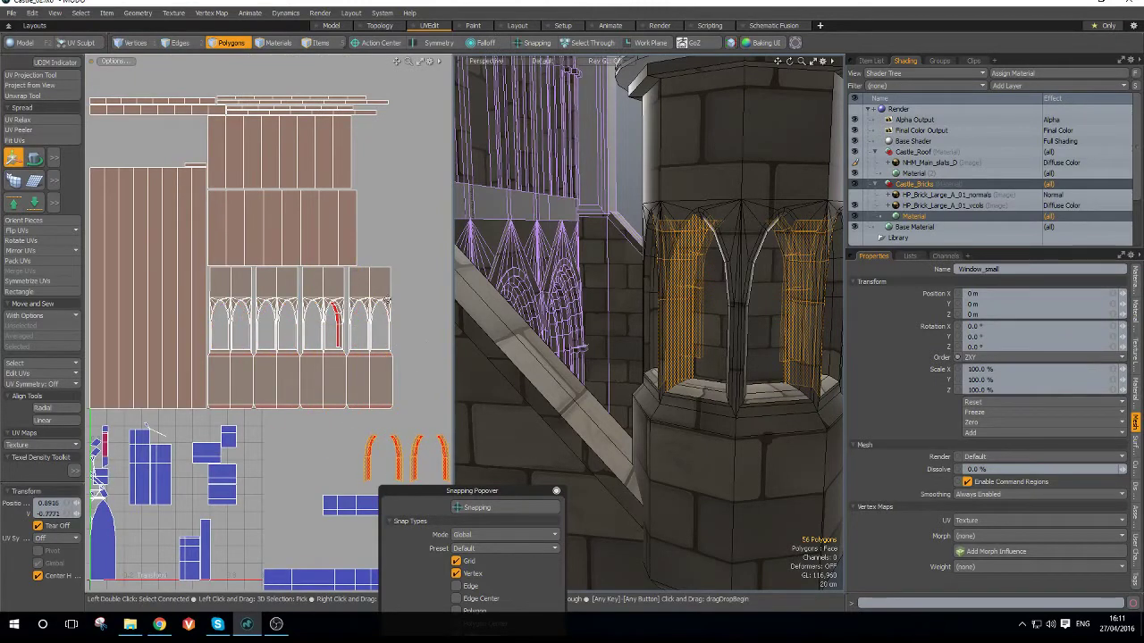
pyautogui.scroll(3, 373, 300)
pyautogui.press('q')
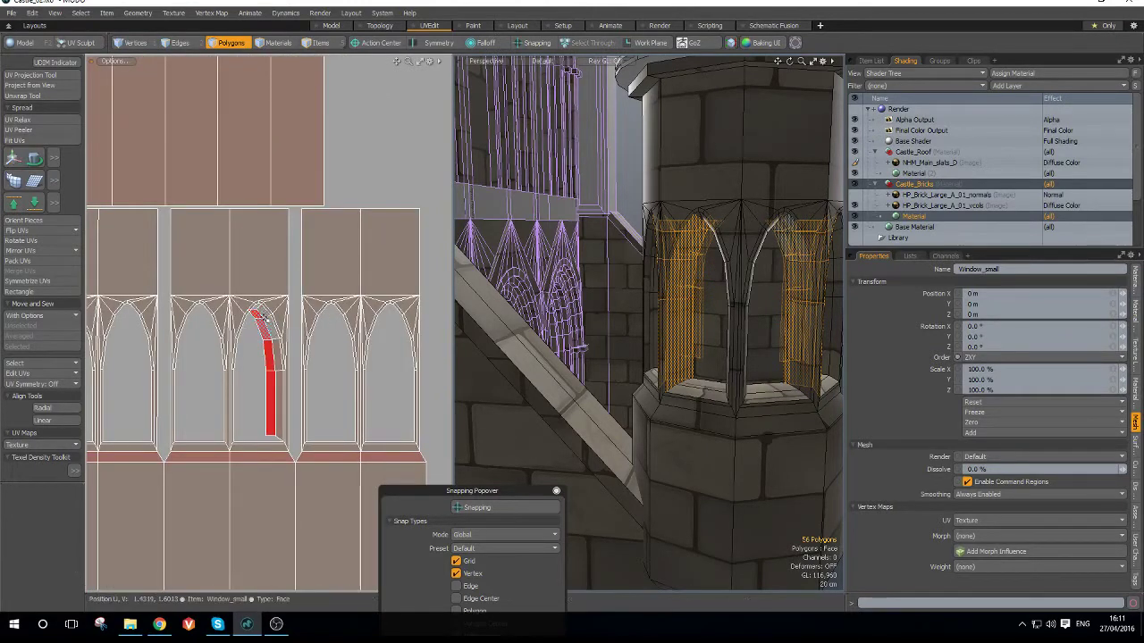
# - Select the remaining inner frame strip in the third pair's right arch and move it into the gap in the row of separated frame strips
pyautogui.moveTo(260, 316); pyautogui.dragTo(277, 387)
pyautogui.scroll(-2, 277, 386)
pyautogui.press('w')
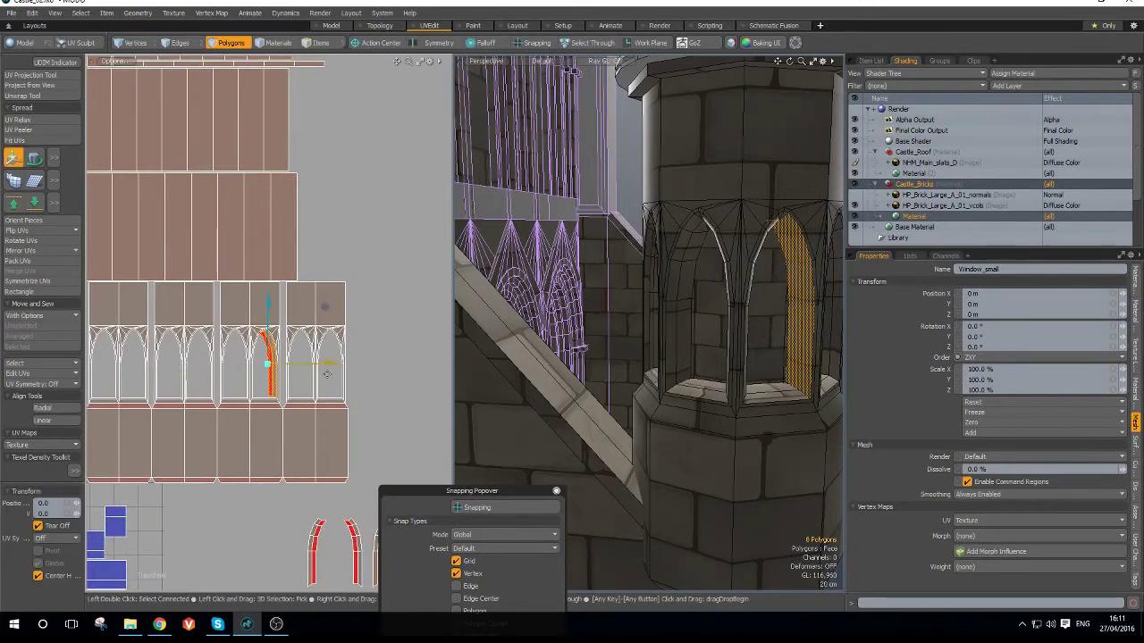
pyautogui.moveTo(331, 315); pyautogui.dragTo(471, 391)
pyautogui.keyDown('alt'); pyautogui.moveTo(366, 345); pyautogui.dragTo(295, 213); pyautogui.keyUp('alt')
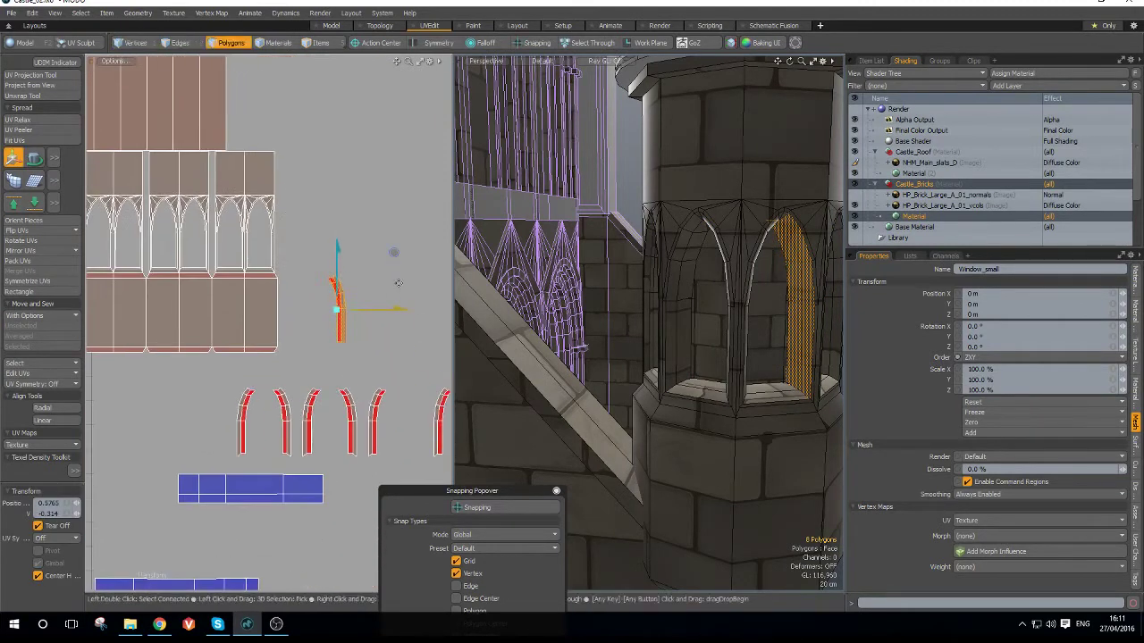
pyautogui.moveTo(397, 259); pyautogui.dragTo(463, 371)
pyautogui.moveTo(324, 375); pyautogui.dragTo(238, 295, button='middle')
# - Select all eight curved frame strips in the row and straighten them with the UV Rectangle command
pyautogui.press('q')
pyautogui.moveTo(141, 303); pyautogui.dragTo(295, 344)
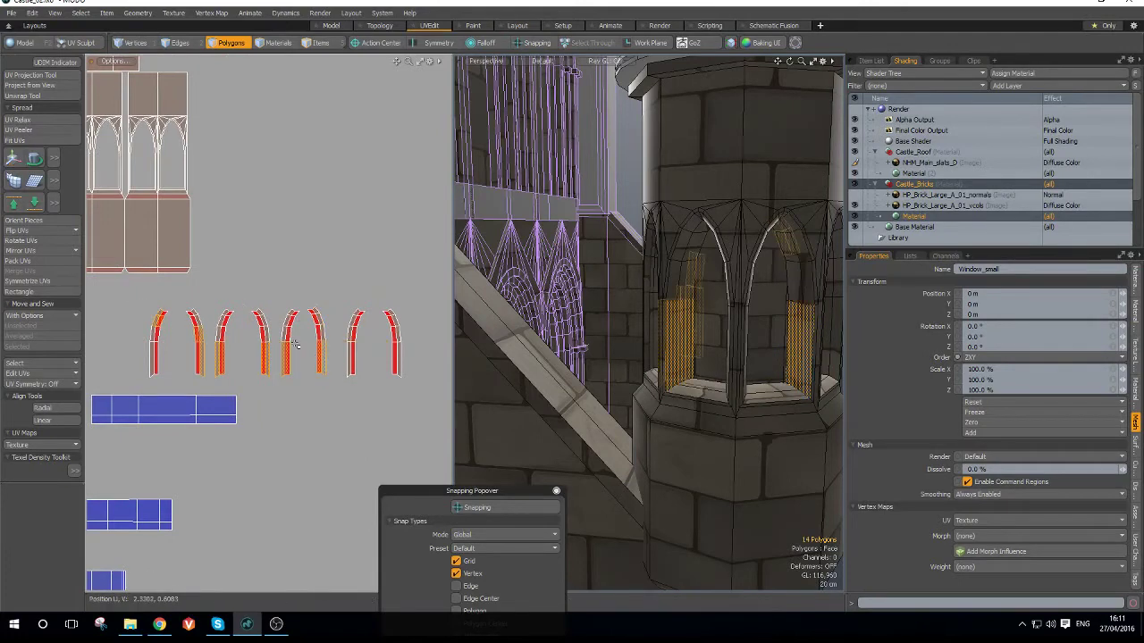
pyautogui.moveTo(452, 375); pyautogui.dragTo(452, 376)
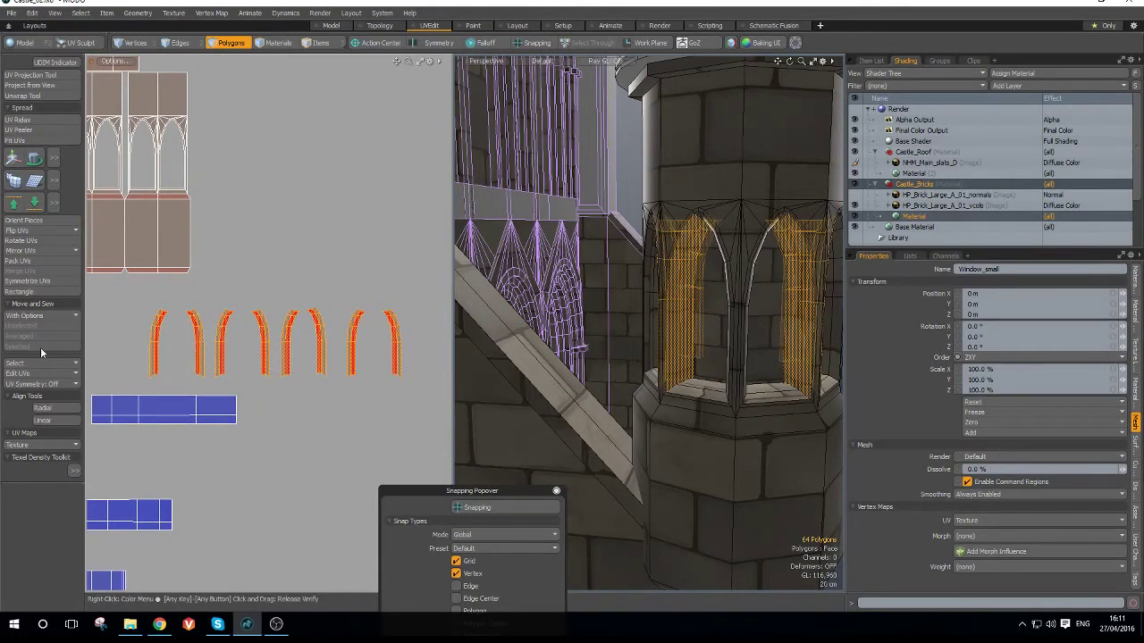
pyautogui.click(26, 292)
pyautogui.click(572, 306)
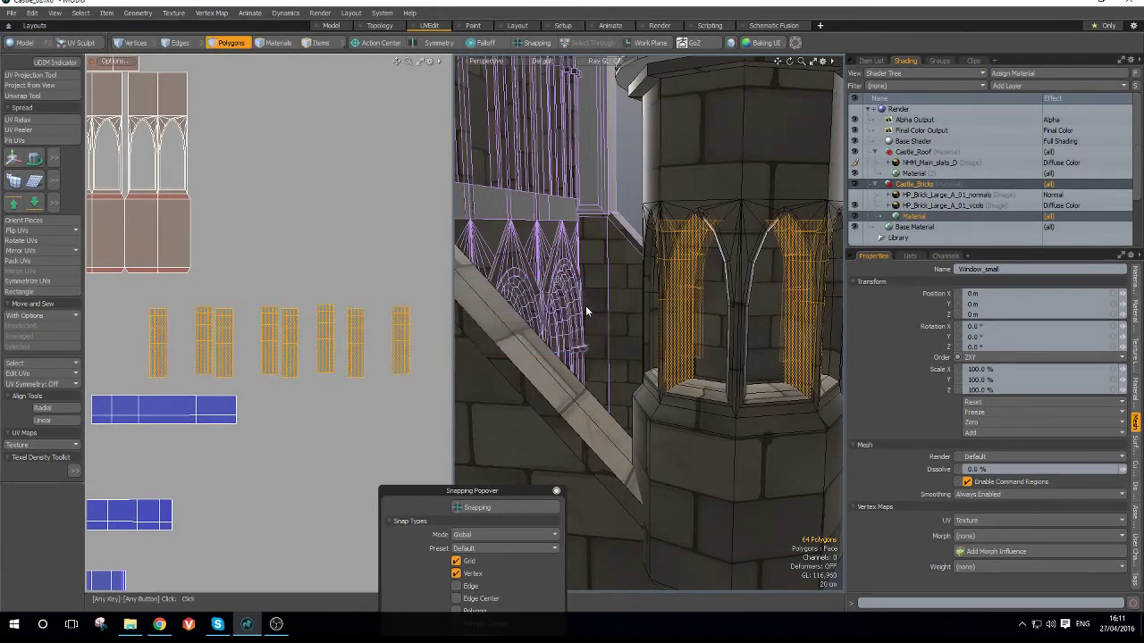
# - Try to sew polygons onto the near end edges of the long horizontal strip below the rectangular pieces, and undo it
pyautogui.scroll(-2, 329, 340)
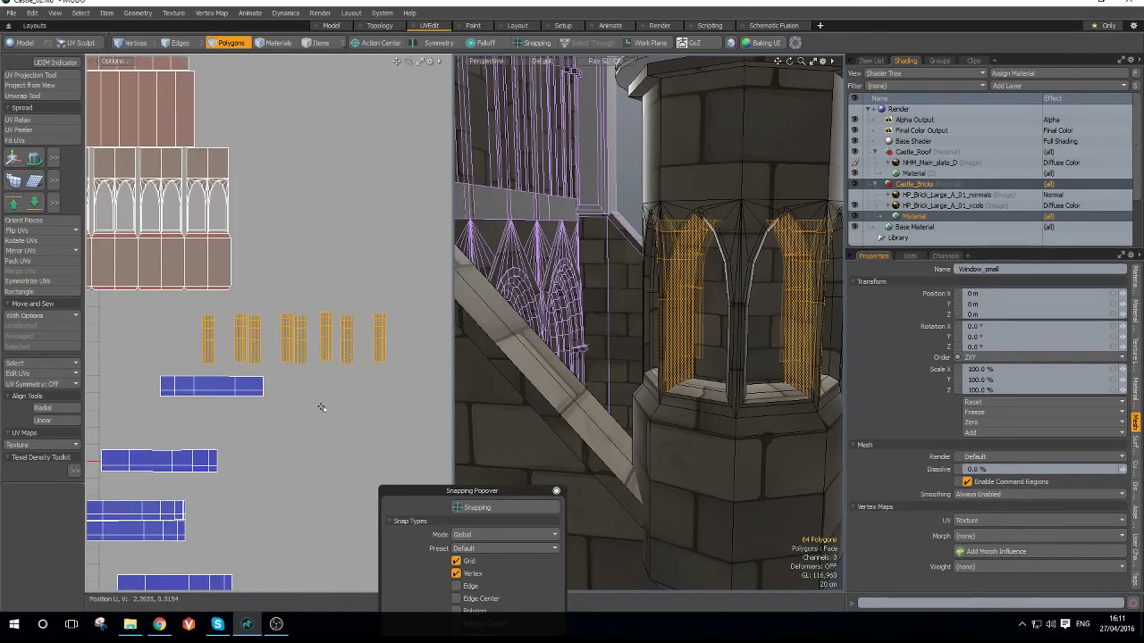
pyautogui.press('1')
pyautogui.scroll(3, 178, 370)
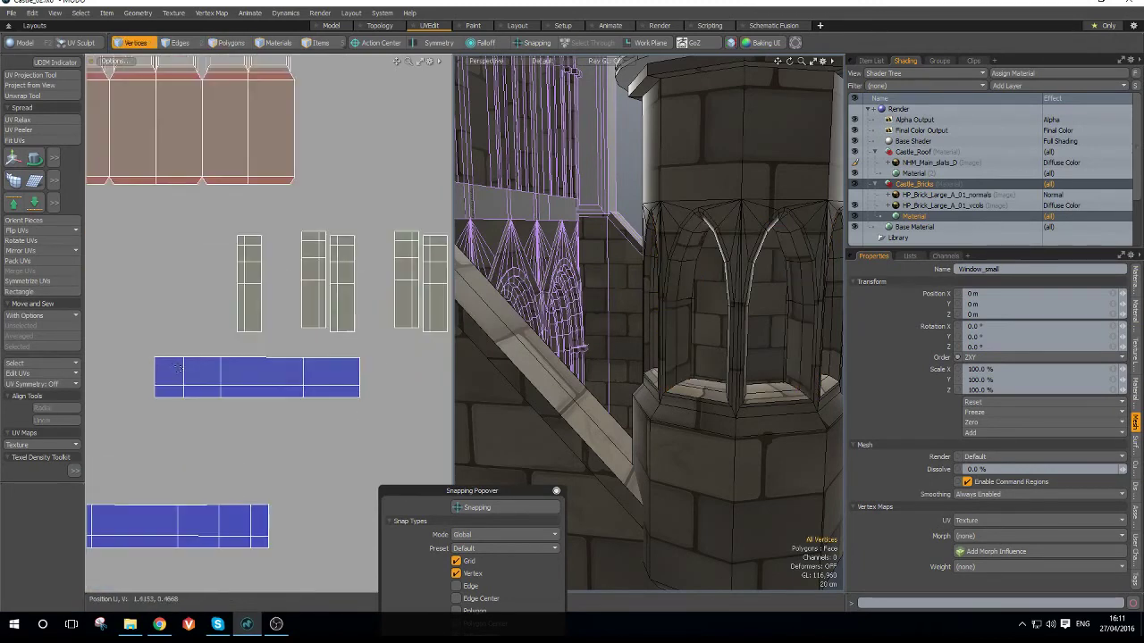
pyautogui.press('2')
pyautogui.click(153, 393)
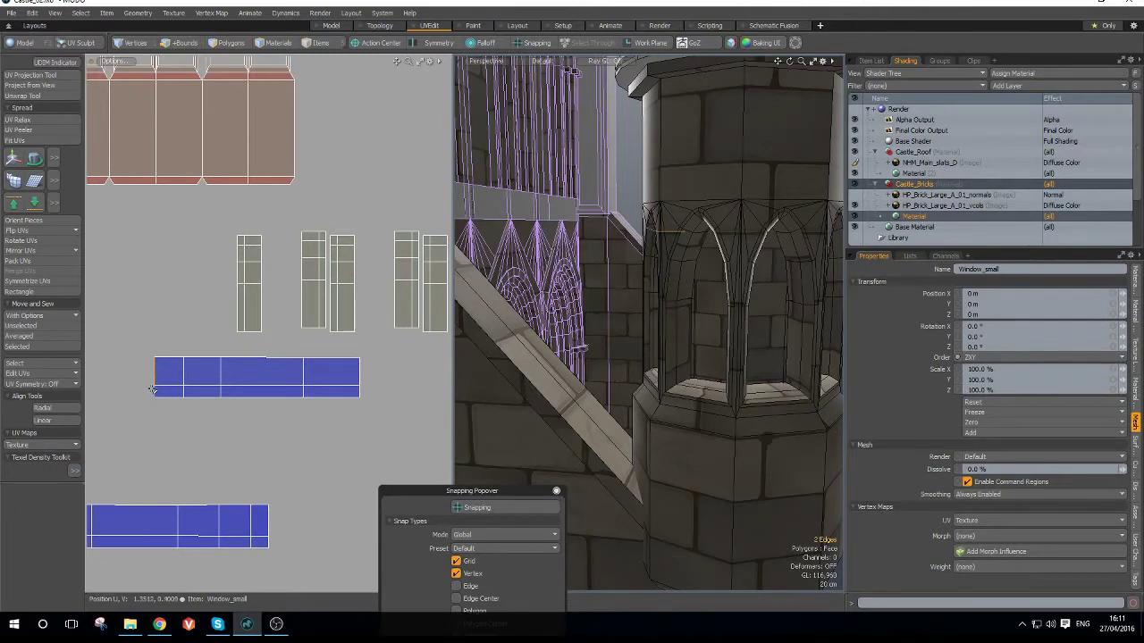
pyautogui.hotkey('ctrl', '5')
pyautogui.click(99, 361)
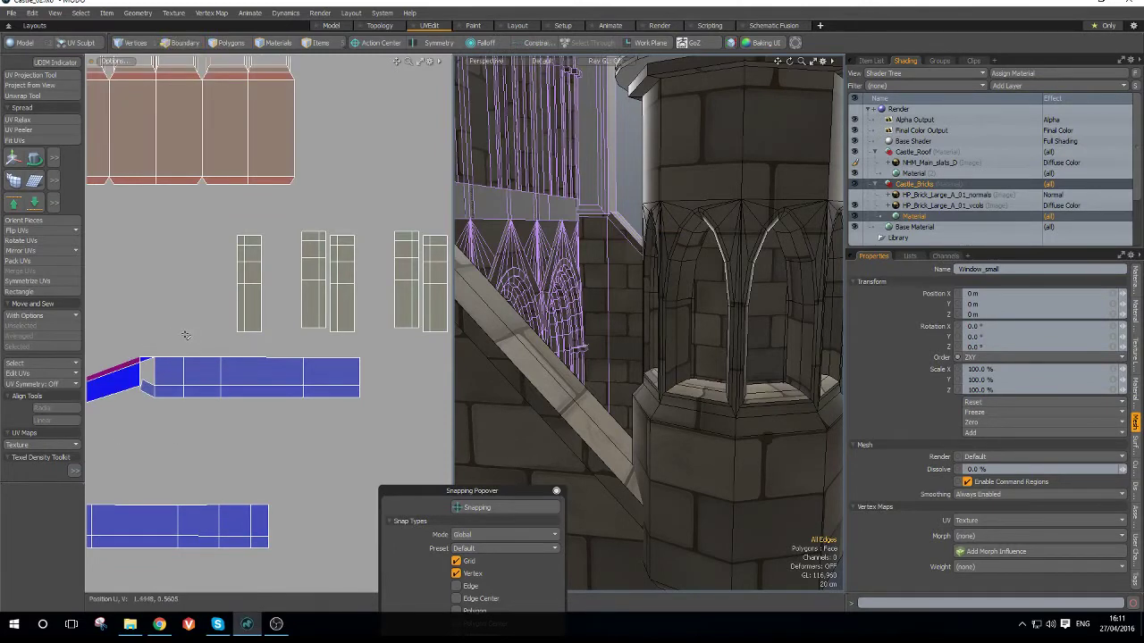
pyautogui.hotkey('ctrl', 'z')
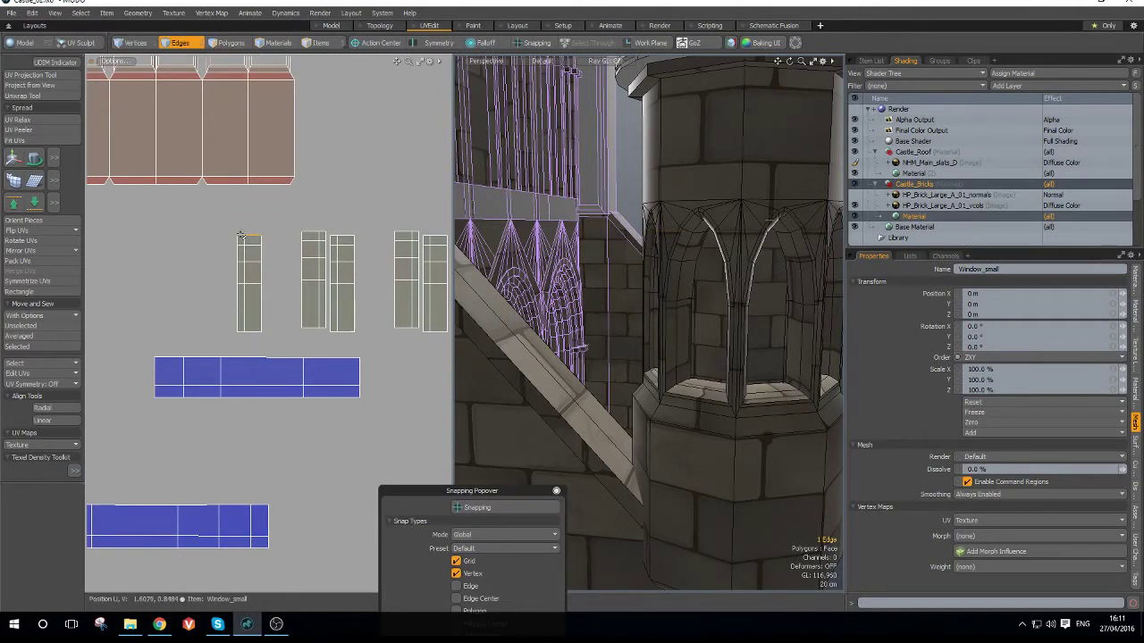
# - Try to sew polygons onto the upper end edges of the first rectangular piece, and undo it
pyautogui.scroll(4, 239, 238)
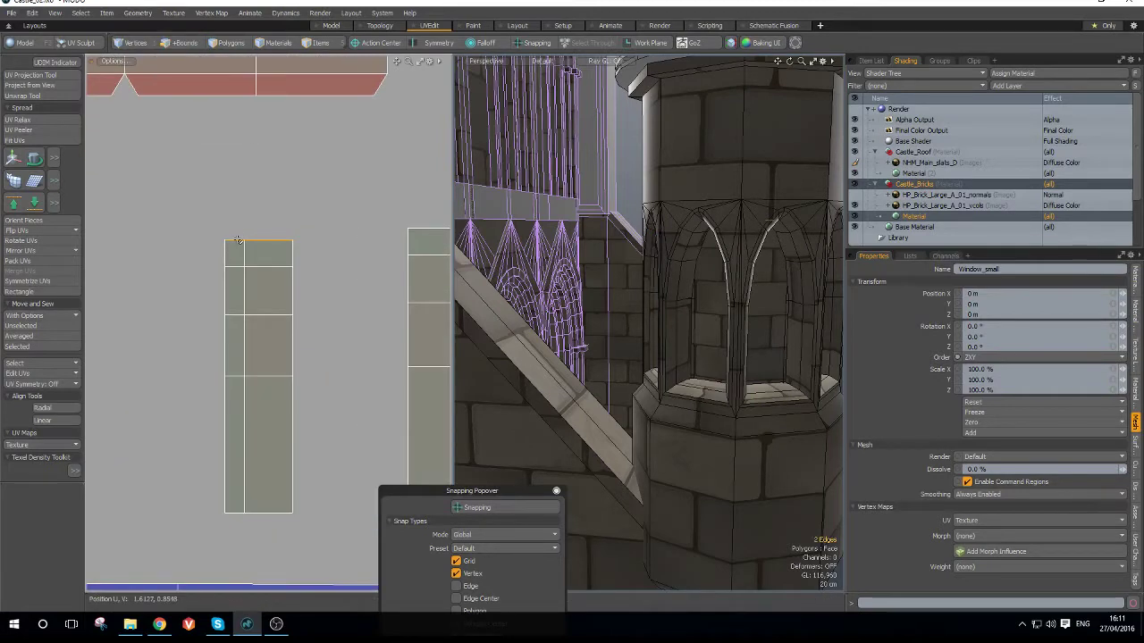
pyautogui.hotkey('ctrl', '5')
pyautogui.click(237, 212)
pyautogui.hotkey('ctrl', 'z')
# - Sew the adjoining polygons onto the lower end edges of the first rectangular piece
pyautogui.moveTo(235, 512); pyautogui.dragTo(271, 514)
pyautogui.hotkey('ctrl', '5')
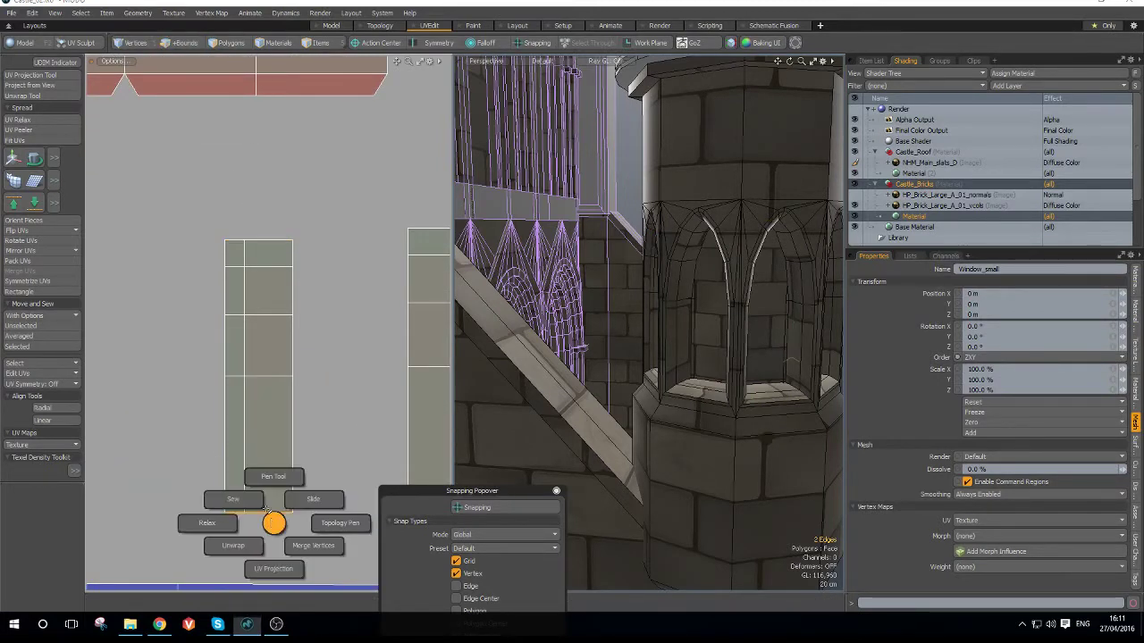
pyautogui.click(246, 498)
pyautogui.scroll(-4, 245, 406)
pyautogui.scroll(-3, 244, 400)
pyautogui.scroll(2, 266, 373)
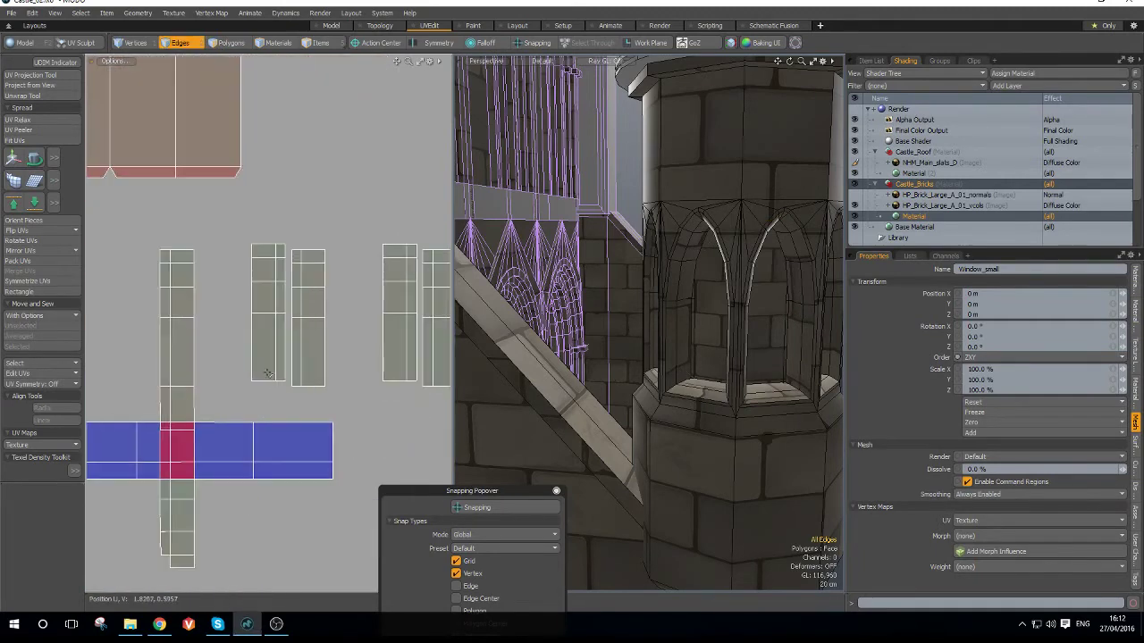
# - Sew the adjoining polygons onto the lower end edges of the second and third rectangular pieces
pyautogui.scroll(3, 275, 384)
pyautogui.moveTo(275, 384); pyautogui.dragTo(351, 394)
pyautogui.hotkey('ctrl', '5')
pyautogui.click(260, 367)
pyautogui.hotkey('ctrl', '5')
pyautogui.click(304, 368)
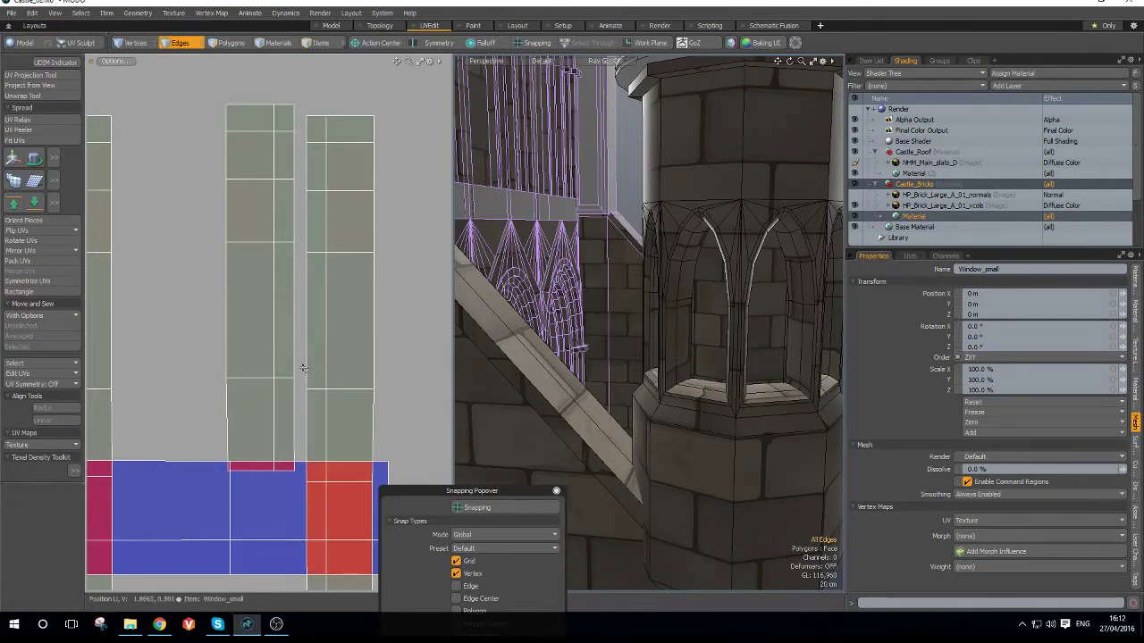
# - Sew the adjoining polygons onto the lower end edges of the fourth and fifth rectangular pieces
pyautogui.scroll(-4, 305, 369)
pyautogui.scroll(3, 344, 375)
pyautogui.click(305, 365)
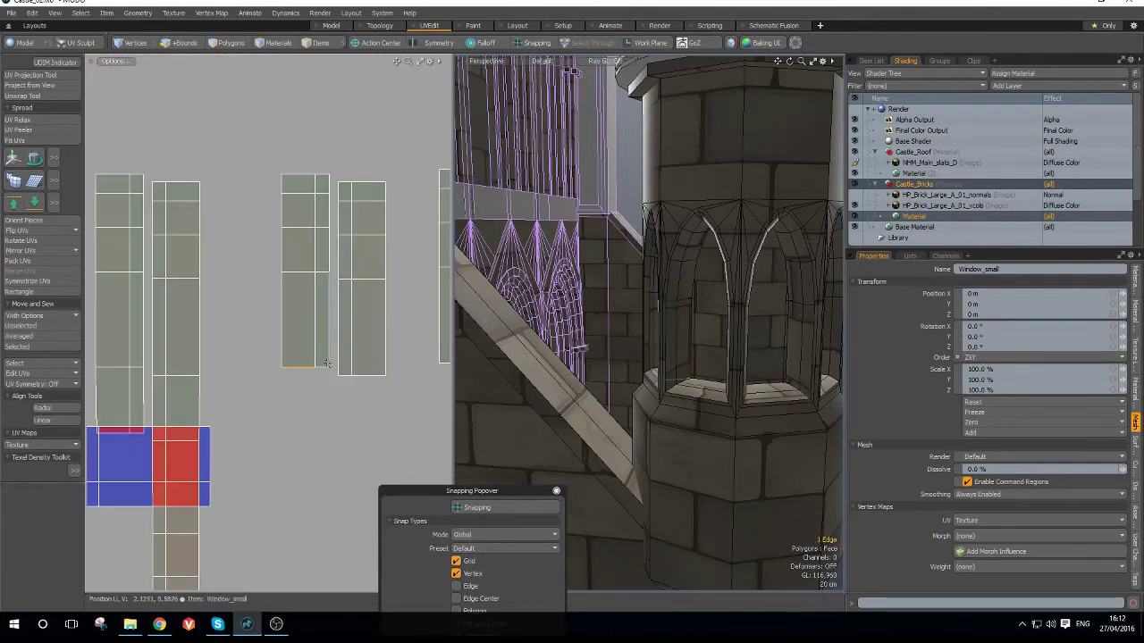
pyautogui.hotkey('ctrl', '5')
pyautogui.click(293, 363)
pyautogui.scroll(-2, 299, 350)
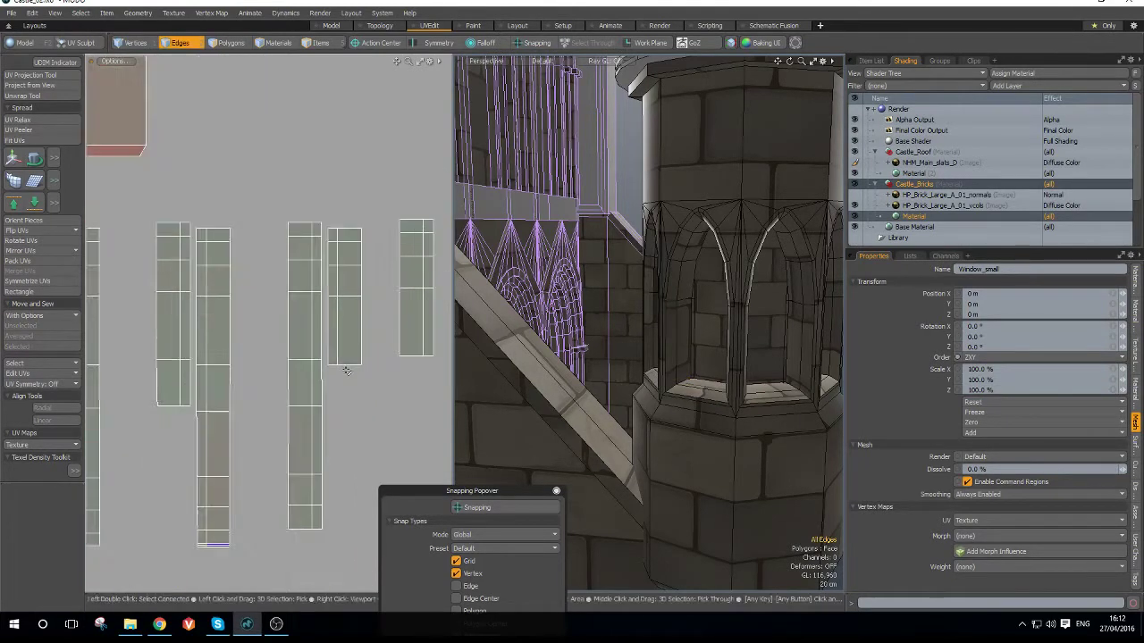
pyautogui.scroll(3, 345, 367)
pyautogui.keyDown('shift'); pyautogui.click(347, 360); pyautogui.keyUp('shift')
pyautogui.hotkey('ctrl', '5')
pyautogui.click(301, 366)
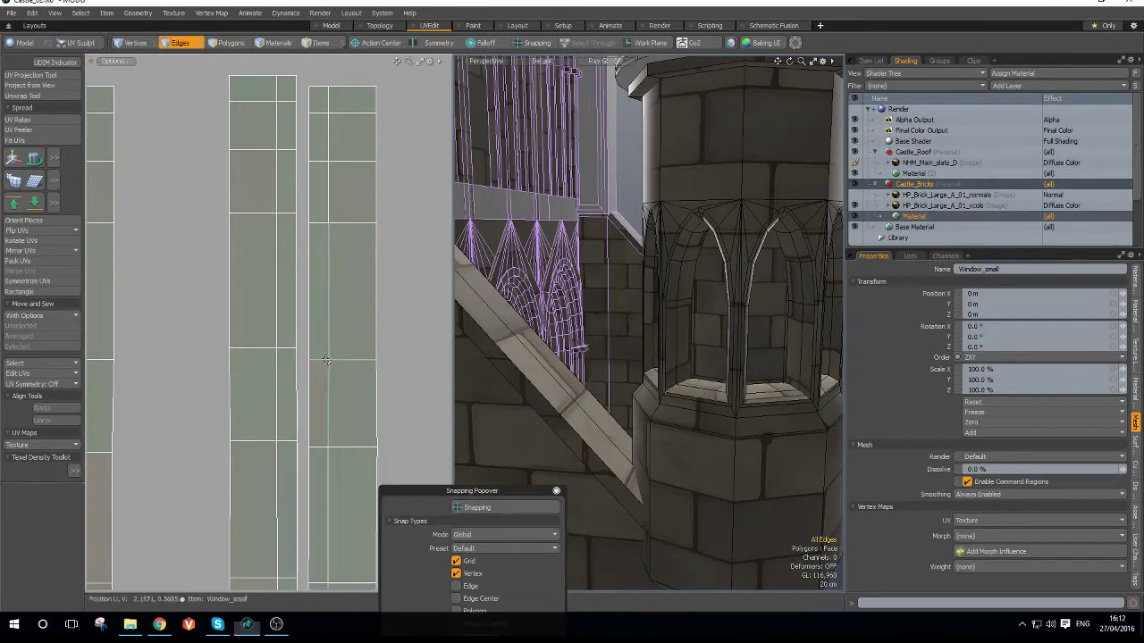
# - Select the lower end edges of the sixth rectangular piece and sew the adjoining polygons onto them
pyautogui.scroll(-5, 301, 367)
pyautogui.scroll(3, 332, 361)
pyautogui.click(292, 344)
pyautogui.keyDown('shift'); pyautogui.click(304, 339); pyautogui.keyUp('shift')
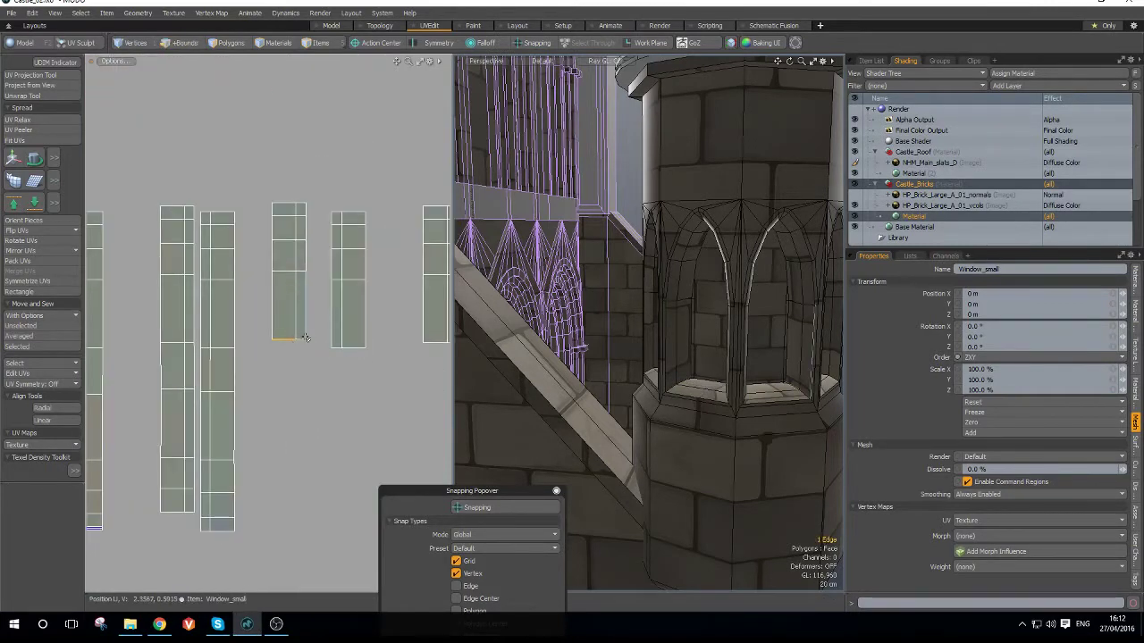
pyautogui.hotkey('ctrl', '5')
pyautogui.click(311, 337)
pyautogui.click(296, 347)
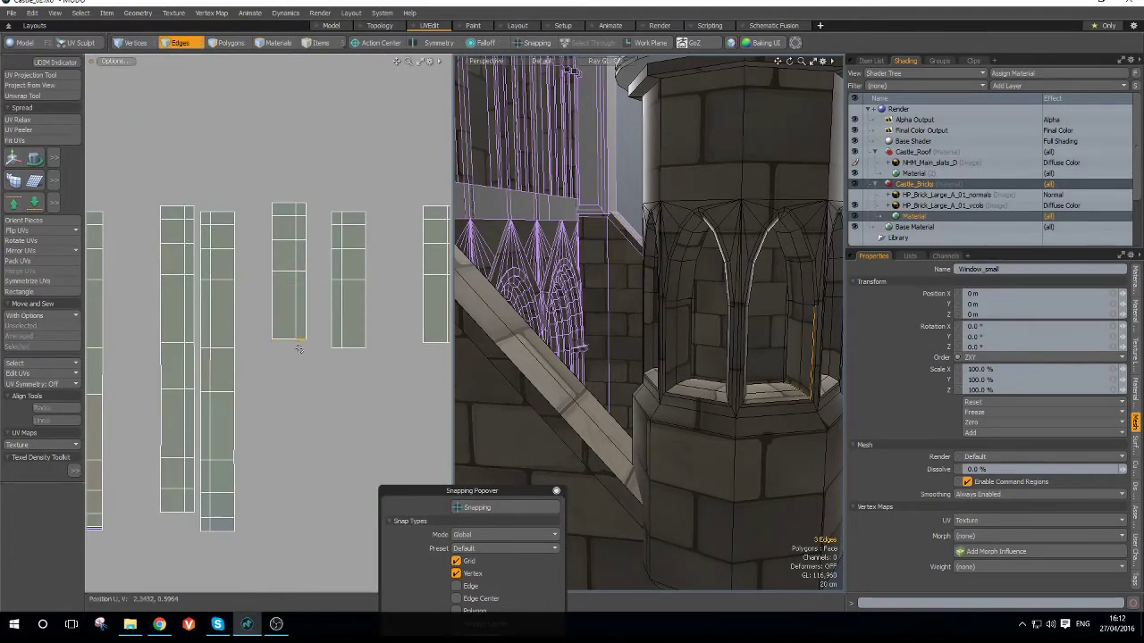
pyautogui.click(285, 341)
pyautogui.hotkey('ctrl', '5')
pyautogui.click(268, 336)
pyautogui.scroll(2, 339, 360)
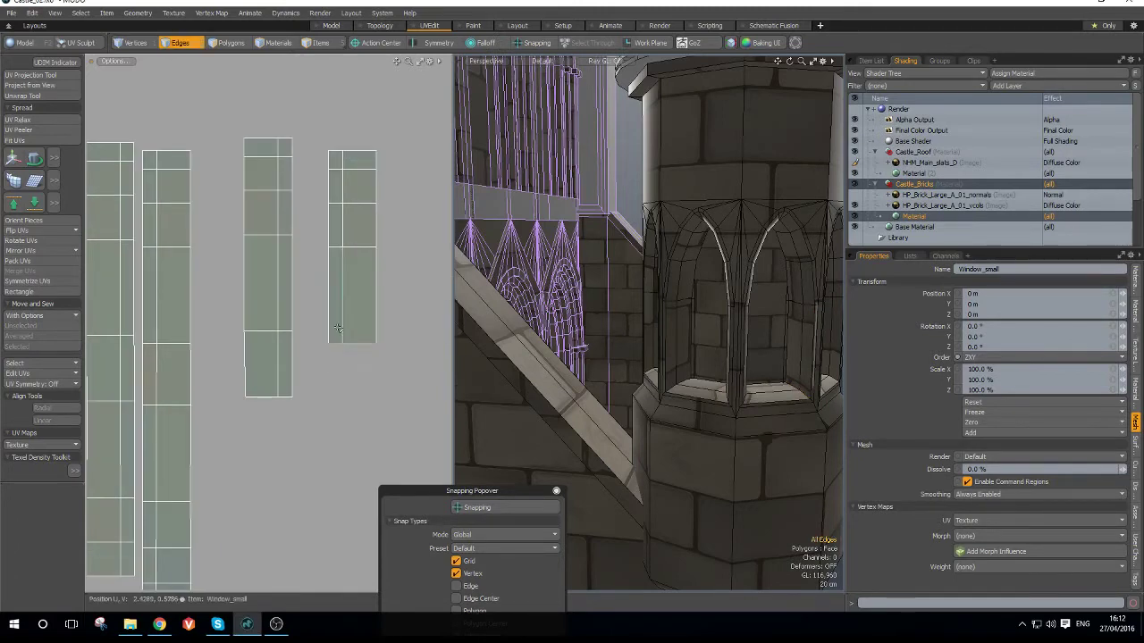
# - Sew the adjoining polygons onto the lower end edges of the seventh and eighth rectangular pieces
pyautogui.click(344, 342)
pyautogui.hotkey('ctrl', '5')
pyautogui.click(323, 333)
pyautogui.scroll(-3, 342, 325)
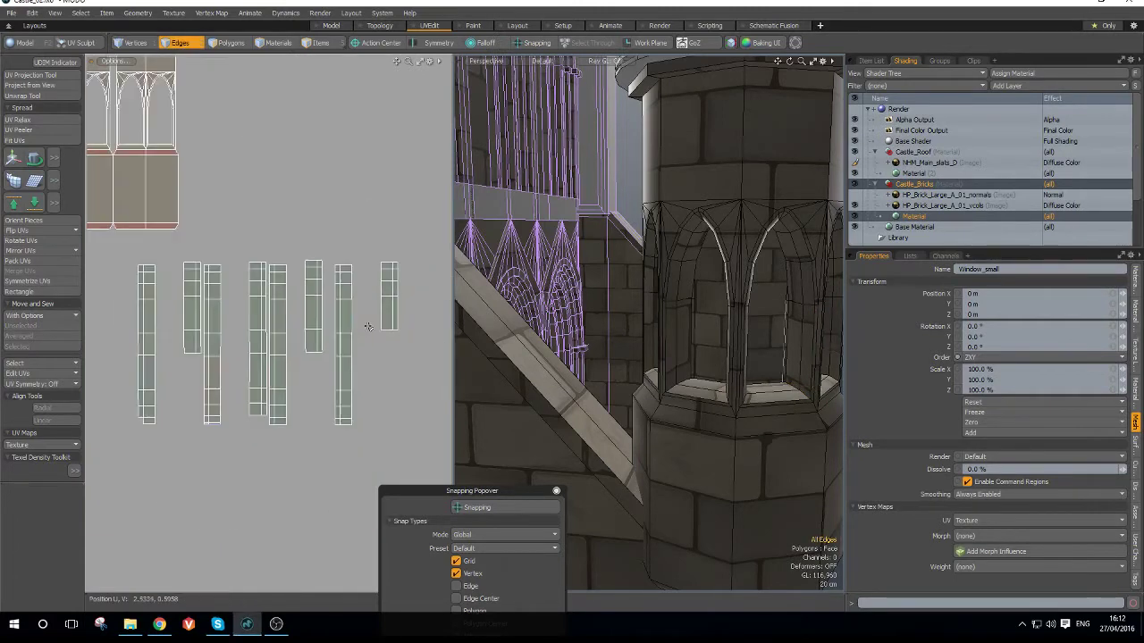
pyautogui.scroll(2, 390, 323)
pyautogui.click(390, 334)
pyautogui.click(393, 334)
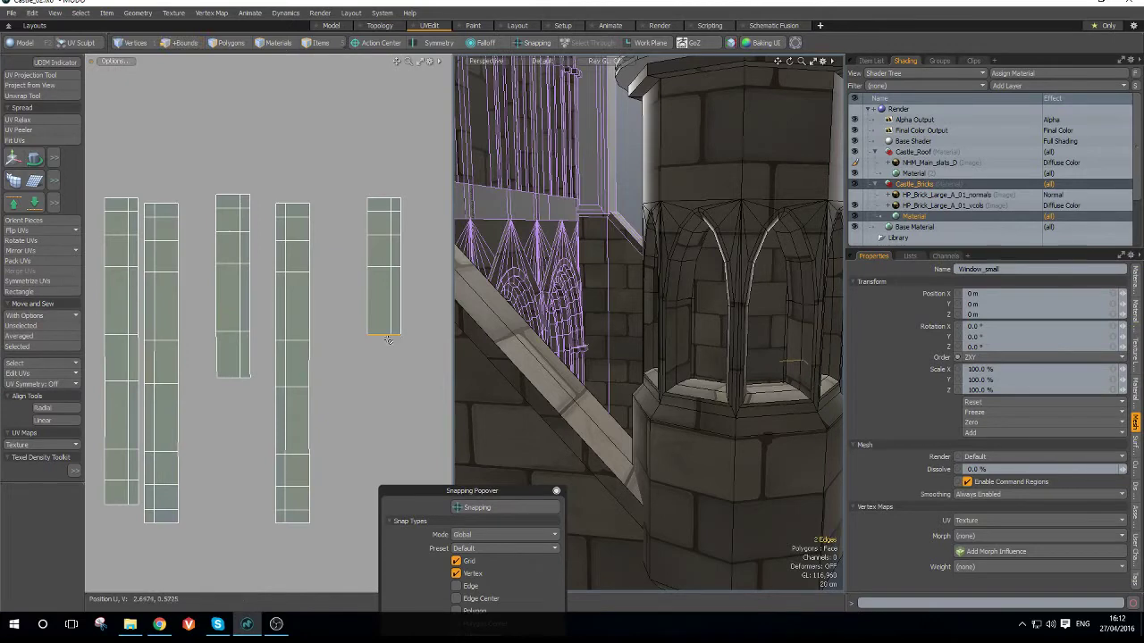
pyautogui.hotkey('ctrl', 'space')
pyautogui.click(338, 319)
# - Lengthen the sixth and eighth pieces by sewing further polygons onto their new lower end edges
pyautogui.click(229, 376)
pyautogui.hotkey('ctrl', 'space')
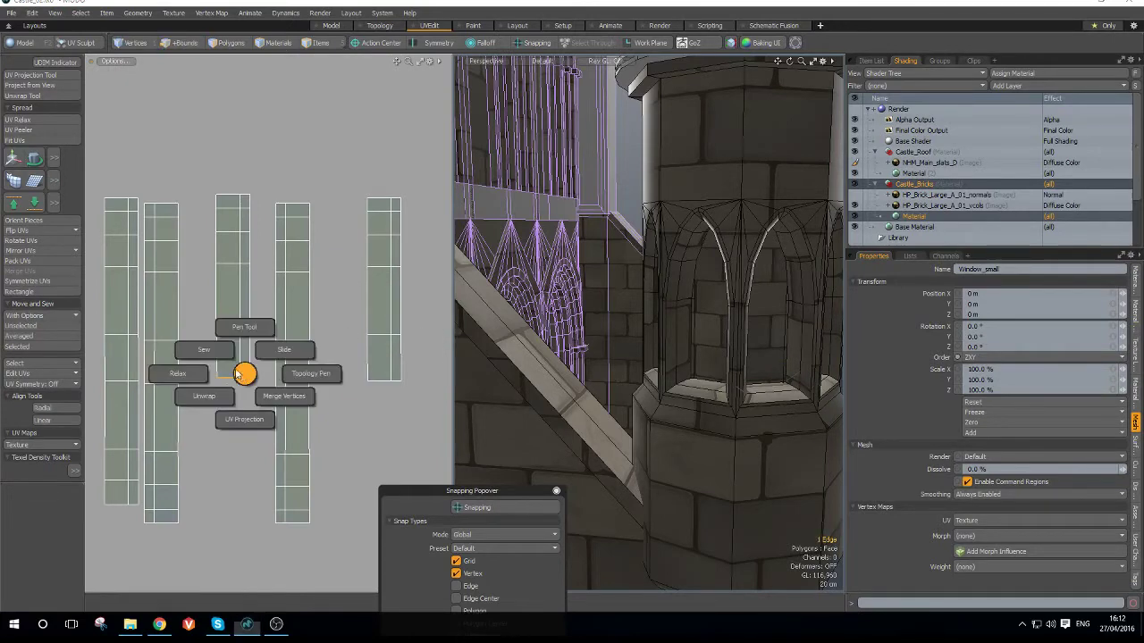
pyautogui.click(245, 374)
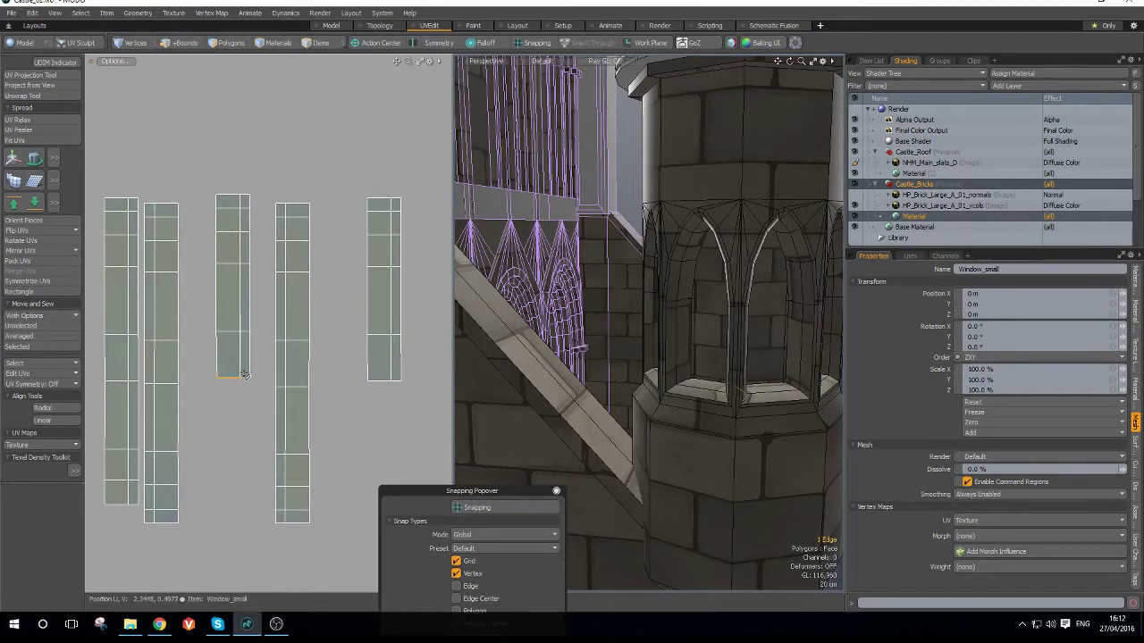
pyautogui.hotkey('ctrl', 'space')
pyautogui.click(228, 352)
pyautogui.keyDown('alt'); pyautogui.moveTo(227, 346); pyautogui.dragTo(159, 336); pyautogui.keyUp('alt')
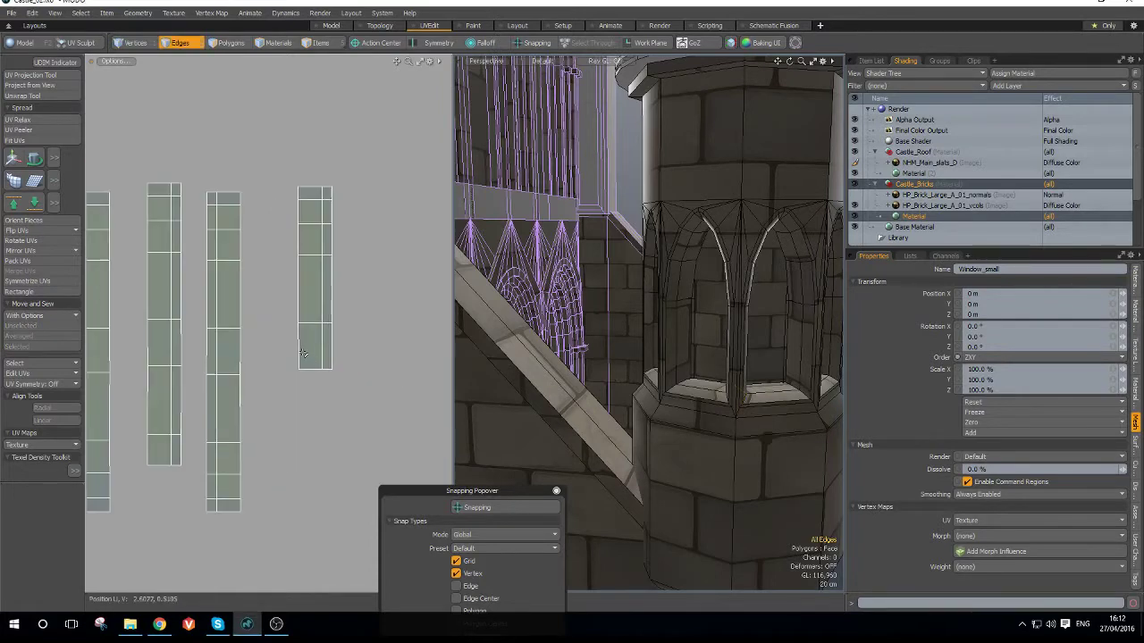
pyautogui.hotkey('ctrl', 'space')
pyautogui.click(250, 340)
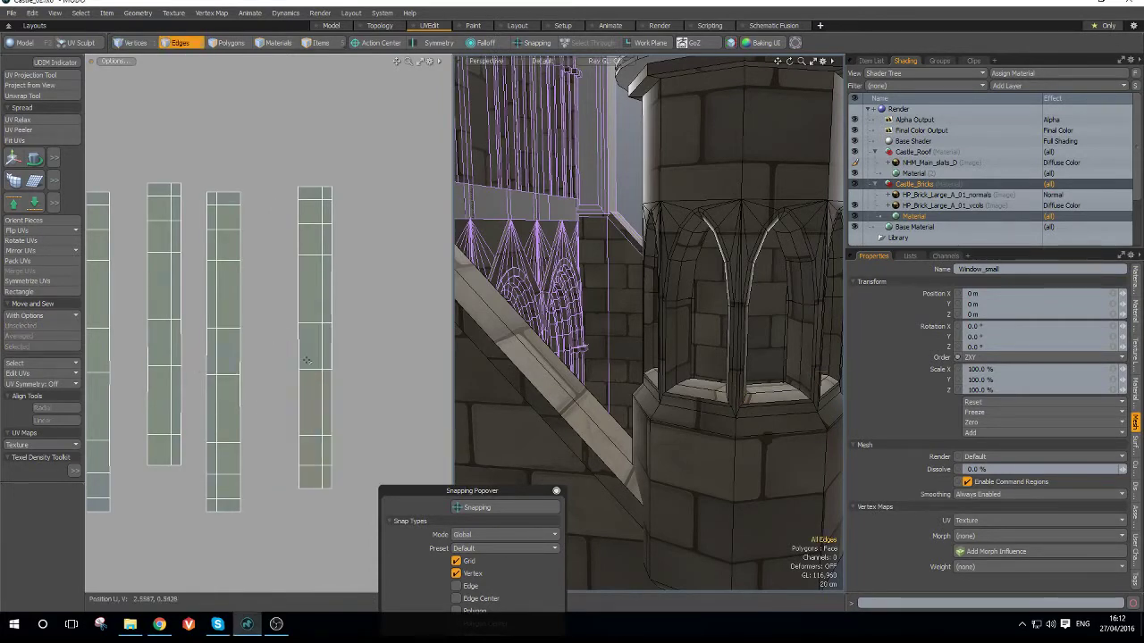
# - Sew the seam edge on the narrow side of the eighth piece, where the added polygons join it
pyautogui.click(324, 372)
pyautogui.hotkey('ctrl', 'space')
pyautogui.click(325, 373)
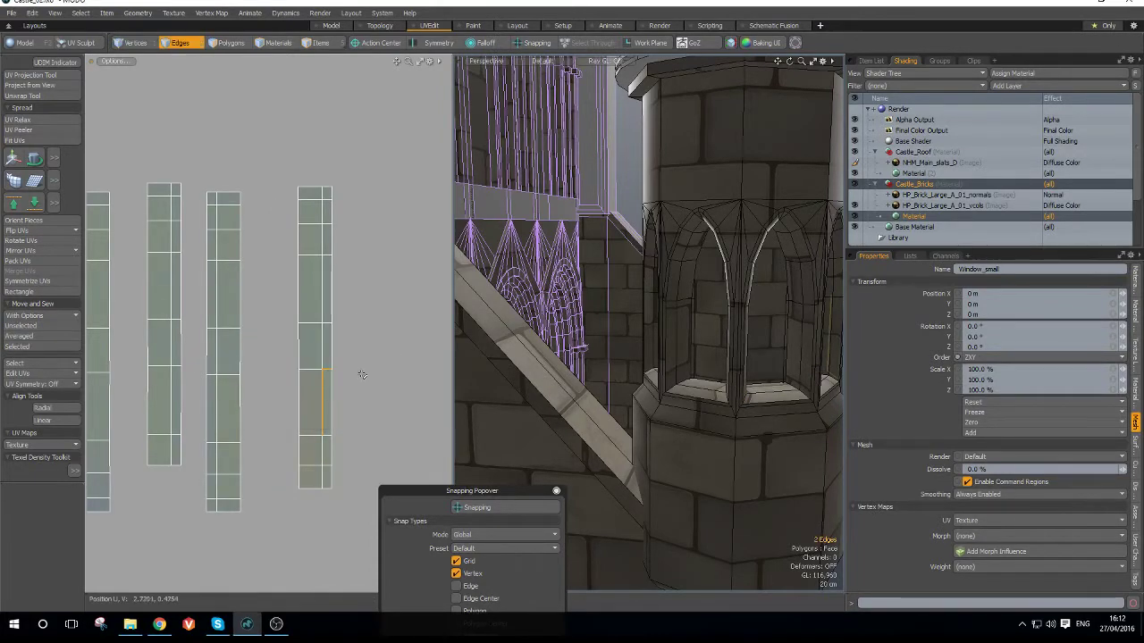
pyautogui.click(361, 372)
pyautogui.scroll(4, 335, 375)
pyautogui.hotkey('ctrl', 'space')
pyautogui.click(274, 344)
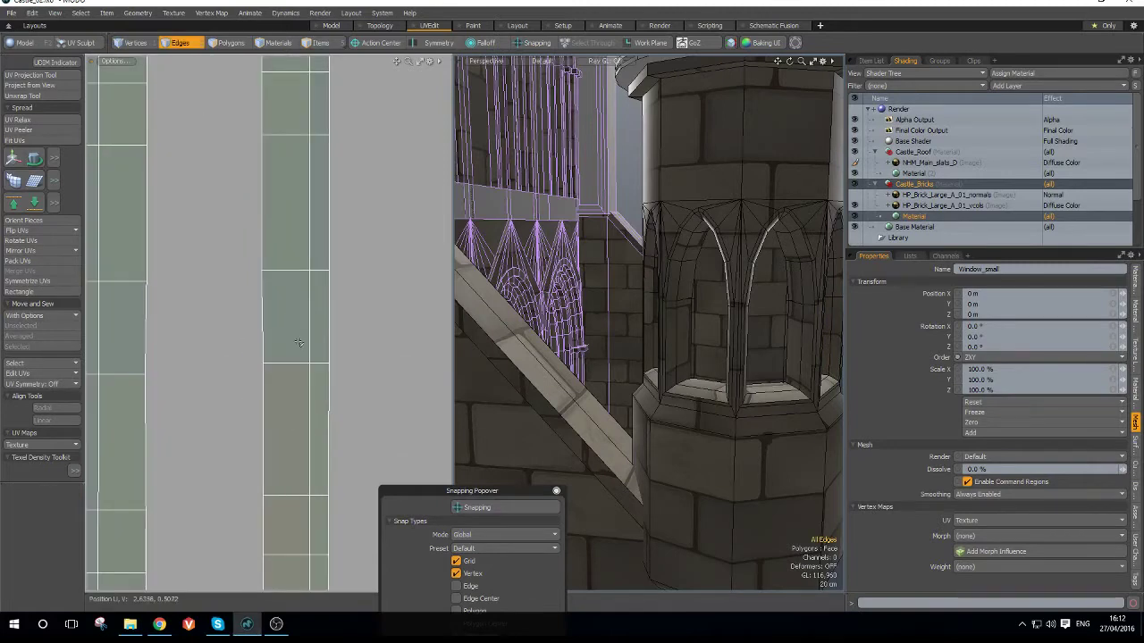
pyautogui.scroll(-3, 236, 346)
pyautogui.scroll(2, 213, 343)
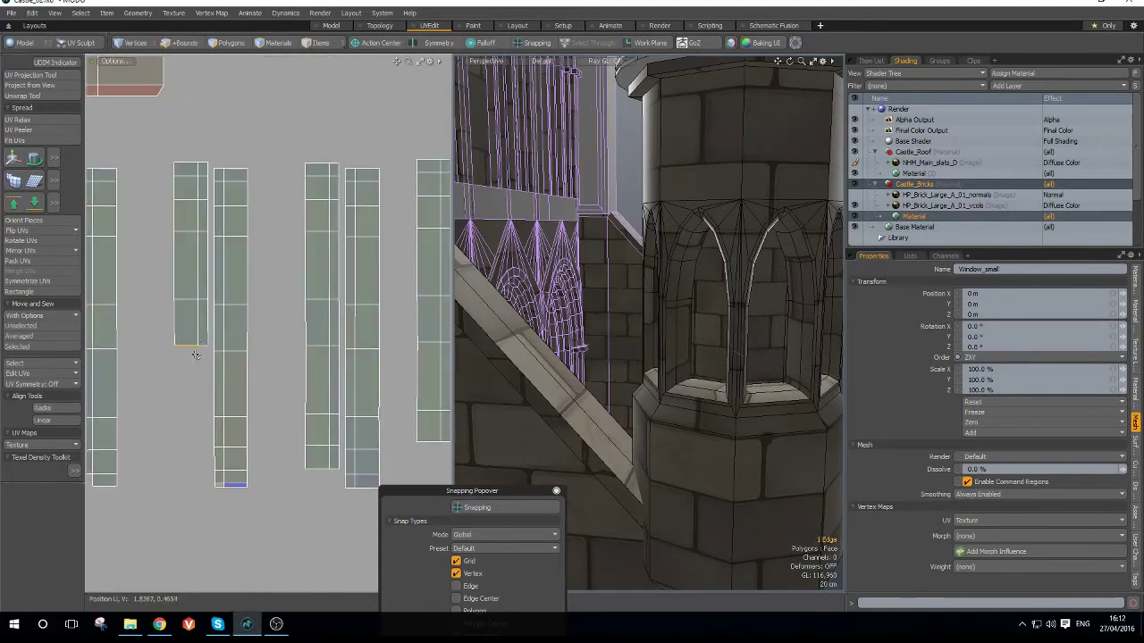
# - Sew the adjoining polygons onto both lower end edges of the short second strip
pyautogui.hotkey('ctrl', 'space')
pyautogui.click(168, 339)
pyautogui.scroll(3, 198, 344)
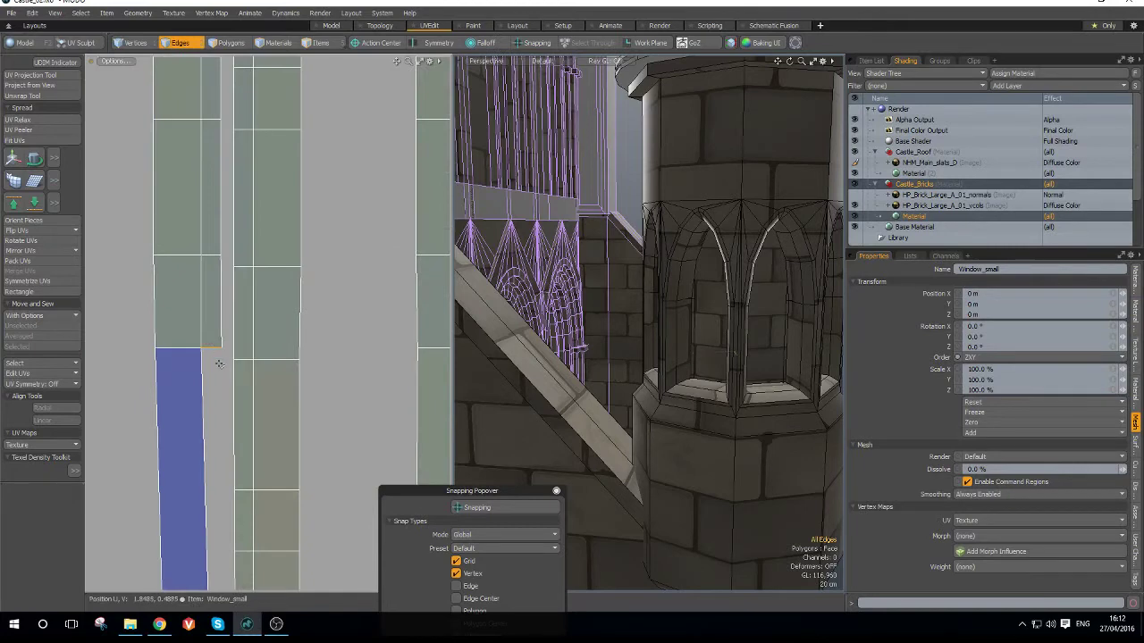
pyautogui.click(213, 348)
pyautogui.hotkey('ctrl', 'space')
pyautogui.click(182, 327)
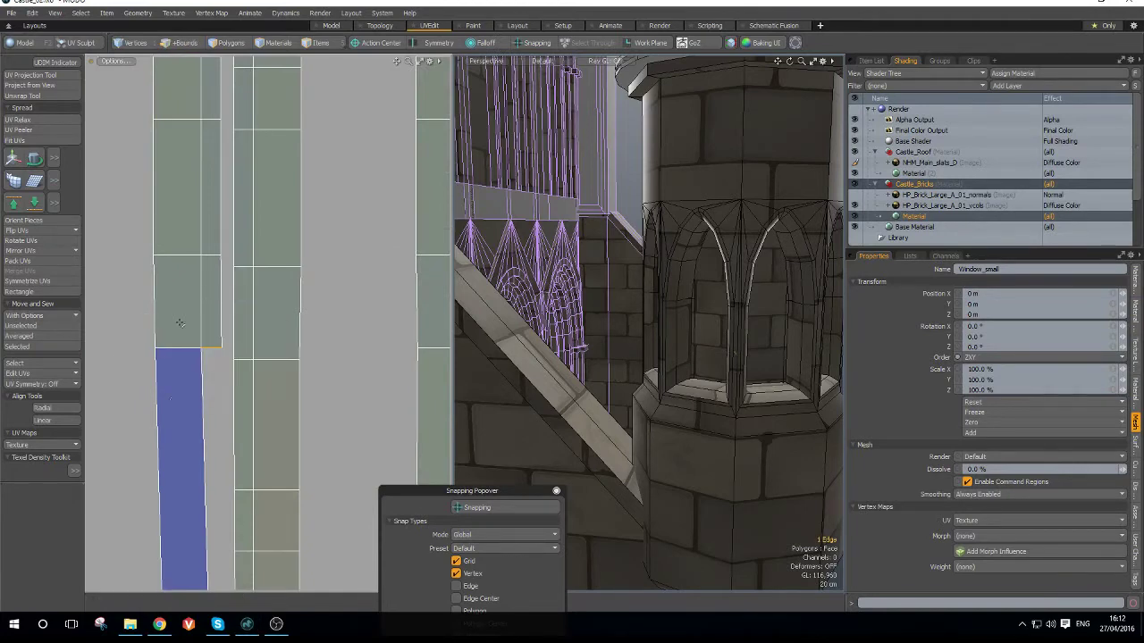
# - Sew the side seam edge between the polygons just attached beneath the second strip
pyautogui.click(202, 402)
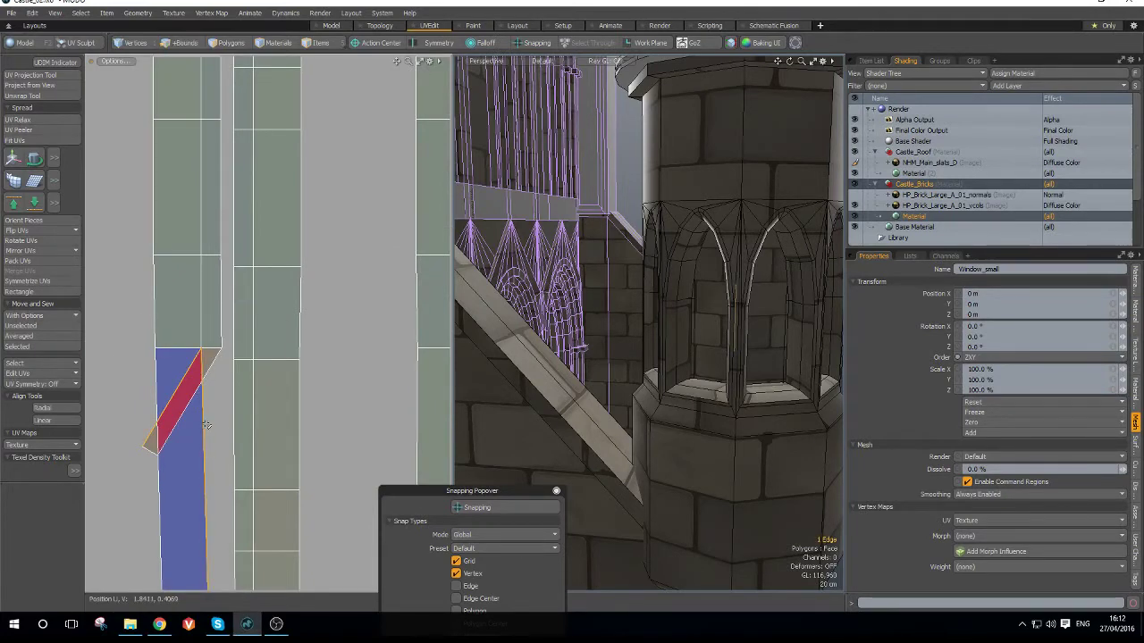
pyautogui.hotkey('ctrl', 'space')
pyautogui.click(158, 398)
# - Select all eight long strips and straighten them with UV Rectangle
pyautogui.scroll(-5, 197, 384)
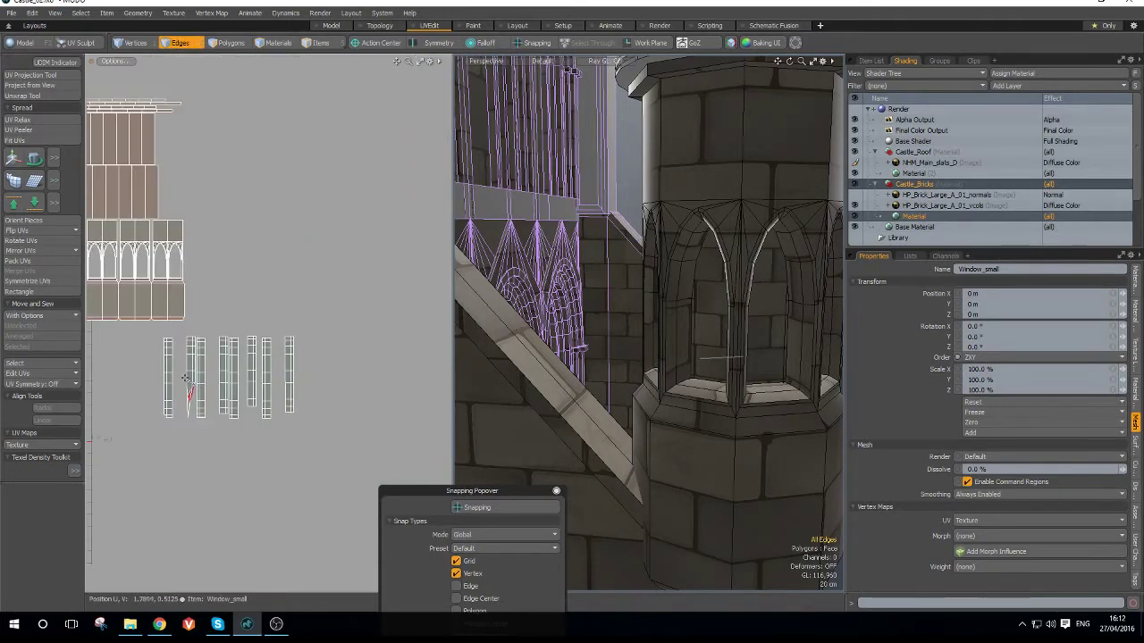
pyautogui.press('3')
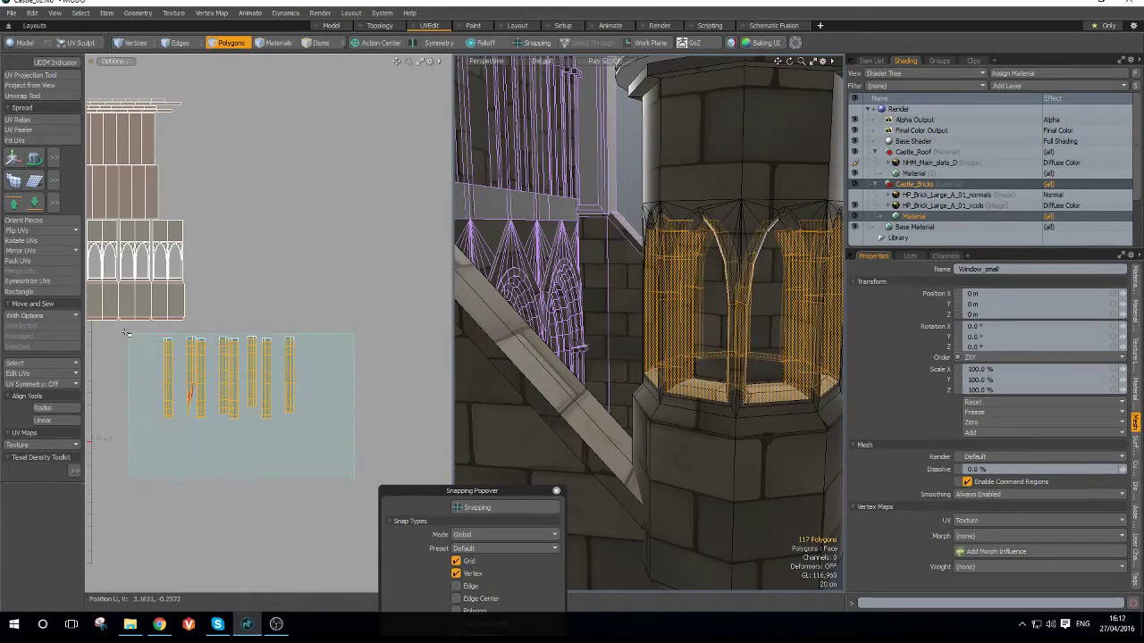
pyautogui.moveTo(126, 333); pyautogui.dragTo(125, 334)
pyautogui.click(26, 291)
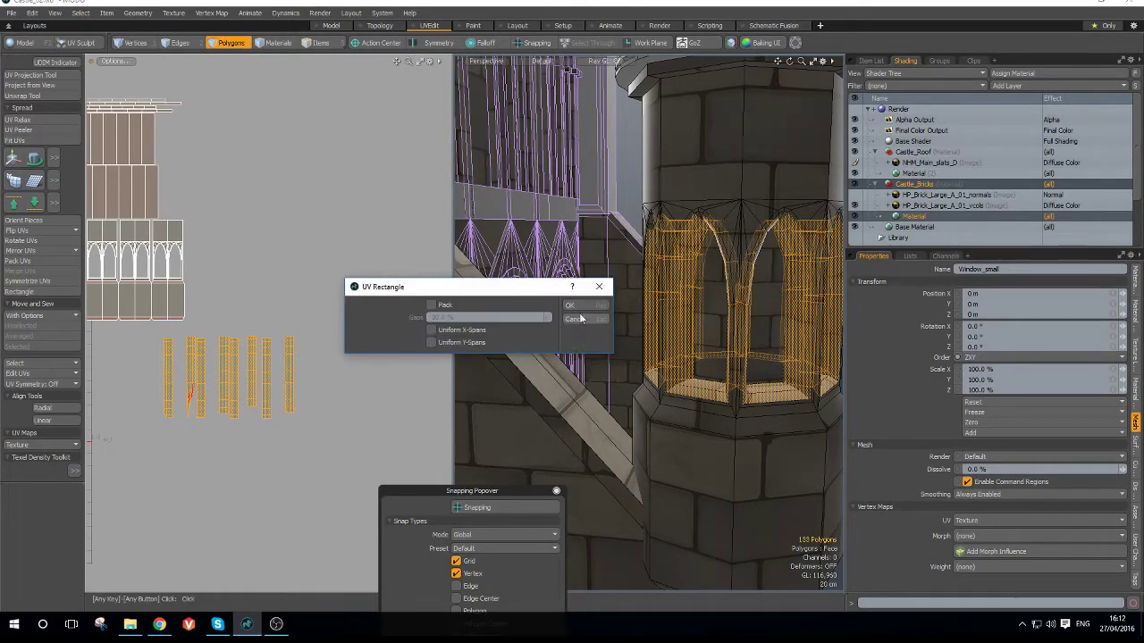
pyautogui.click(570, 305)
pyautogui.click(565, 319)
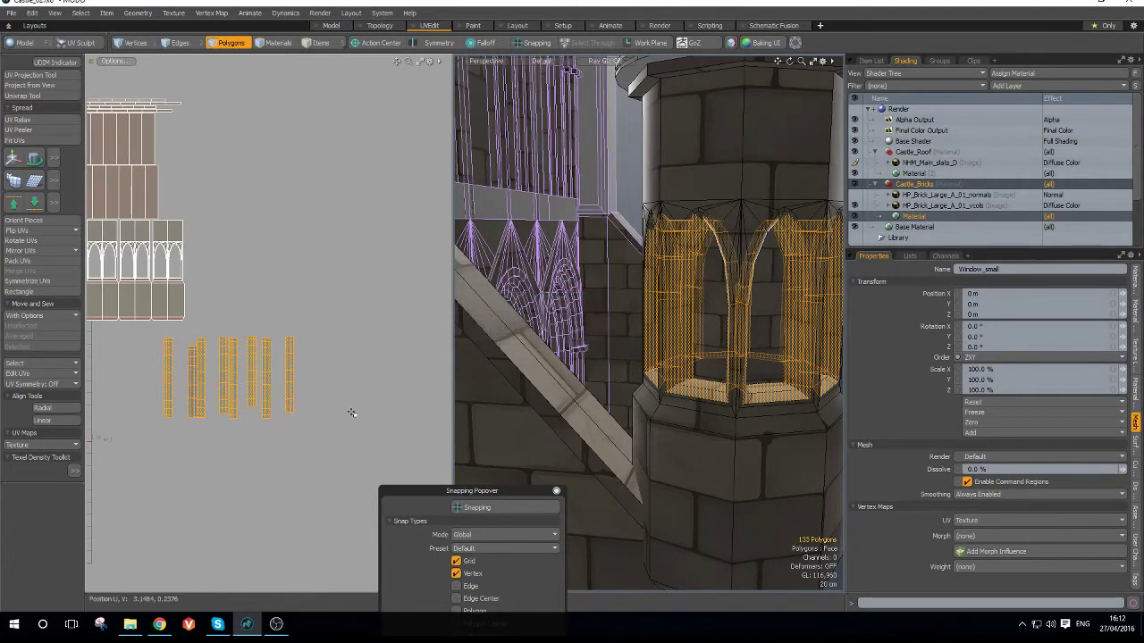
# - Try to sew adjoining polygons onto the two lower end edges of the short sixth strip
pyautogui.press('1')
pyautogui.scroll(-3, 338, 327)
pyautogui.scroll(4, 248, 357)
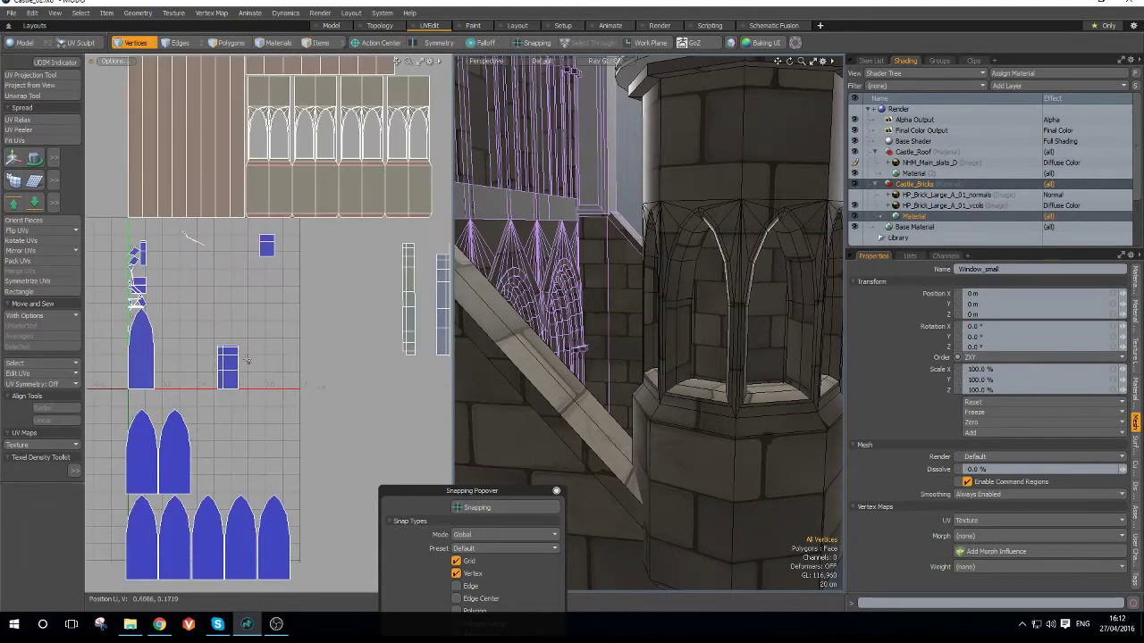
pyautogui.scroll(4, 397, 348)
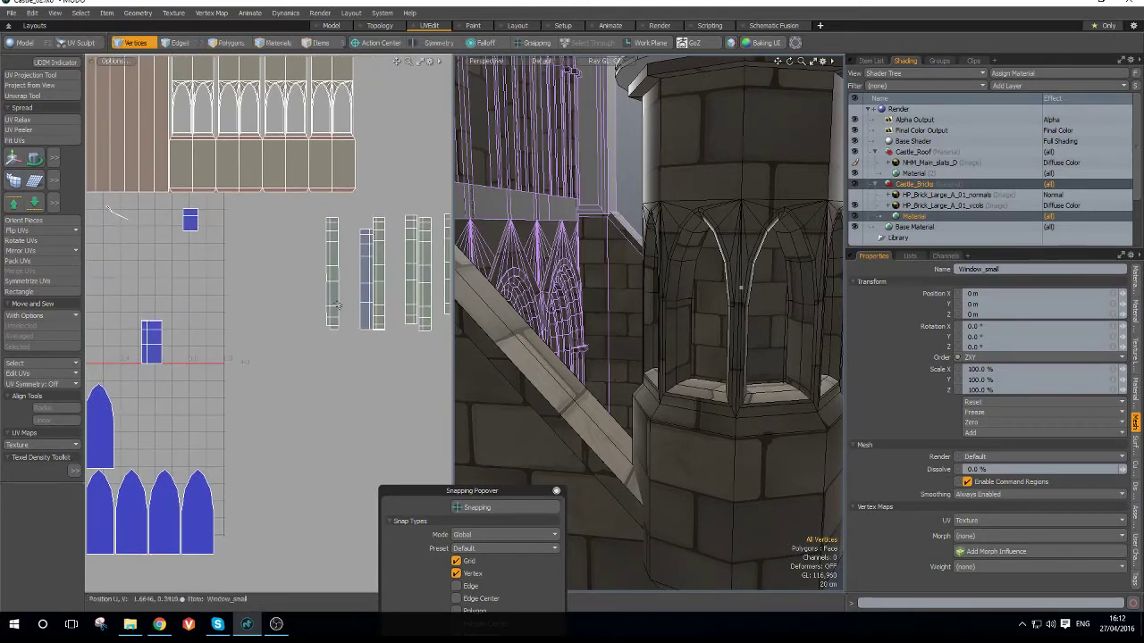
pyautogui.press('2')
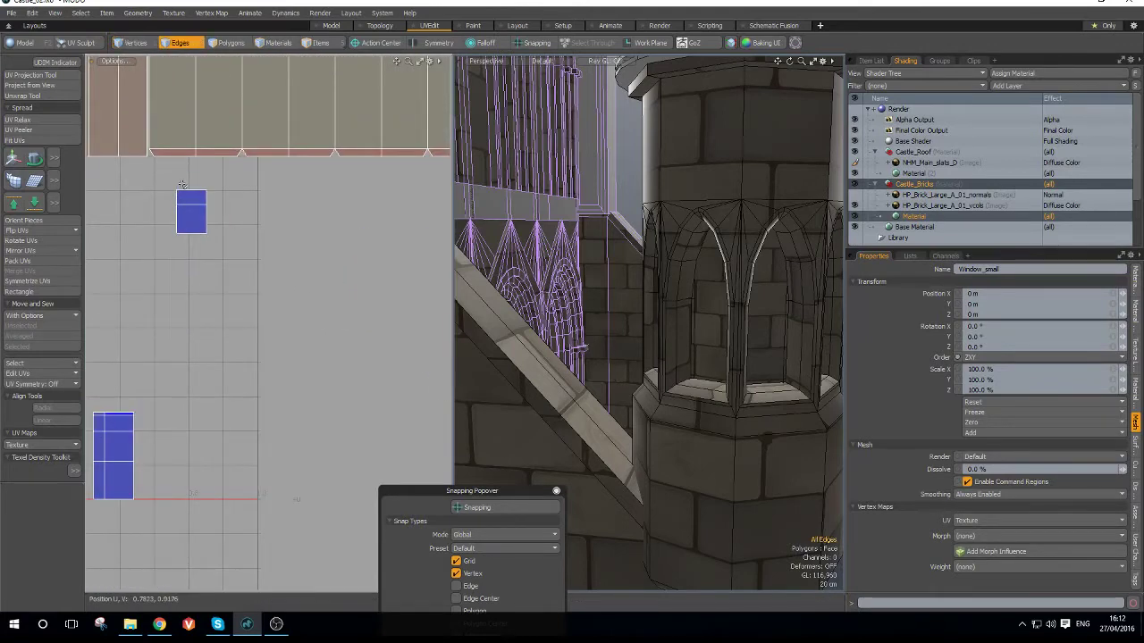
pyautogui.scroll(-3, 203, 251)
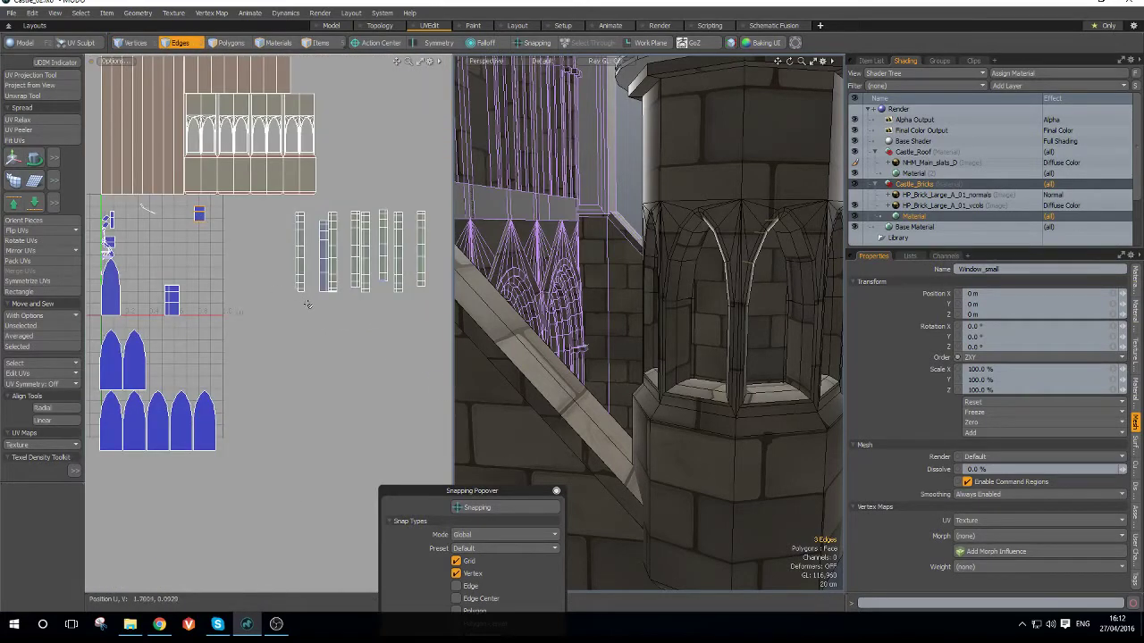
pyautogui.scroll(6, 380, 272)
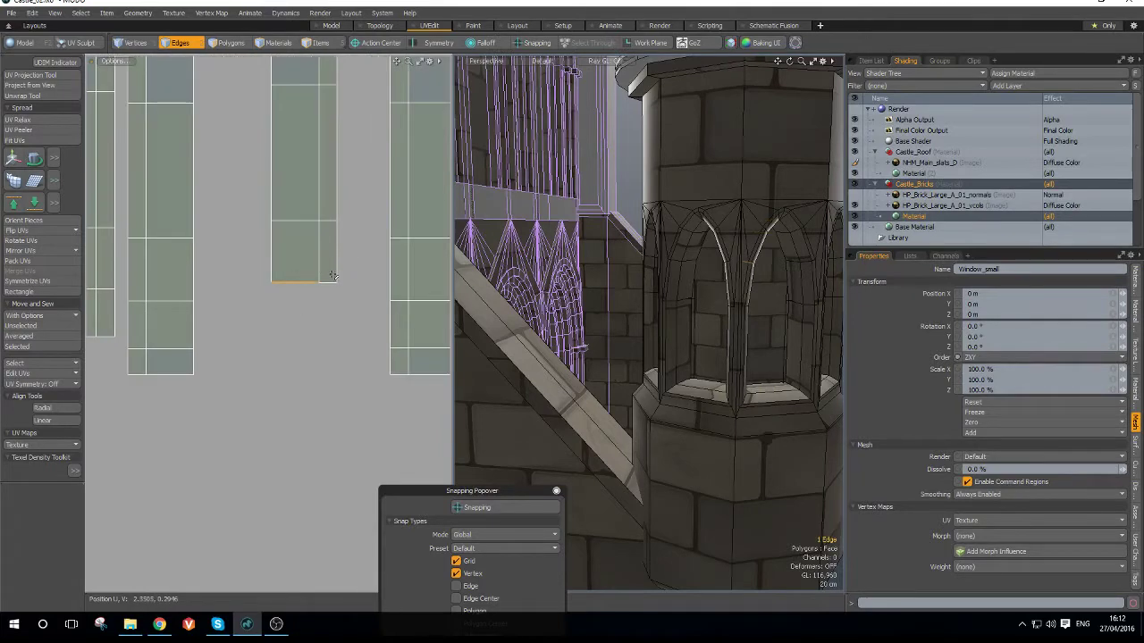
pyautogui.keyDown('shift'); pyautogui.click(329, 281); pyautogui.keyUp('shift')
pyautogui.hotkey('shift', 'a')
pyautogui.hotkey('shift', 'z')
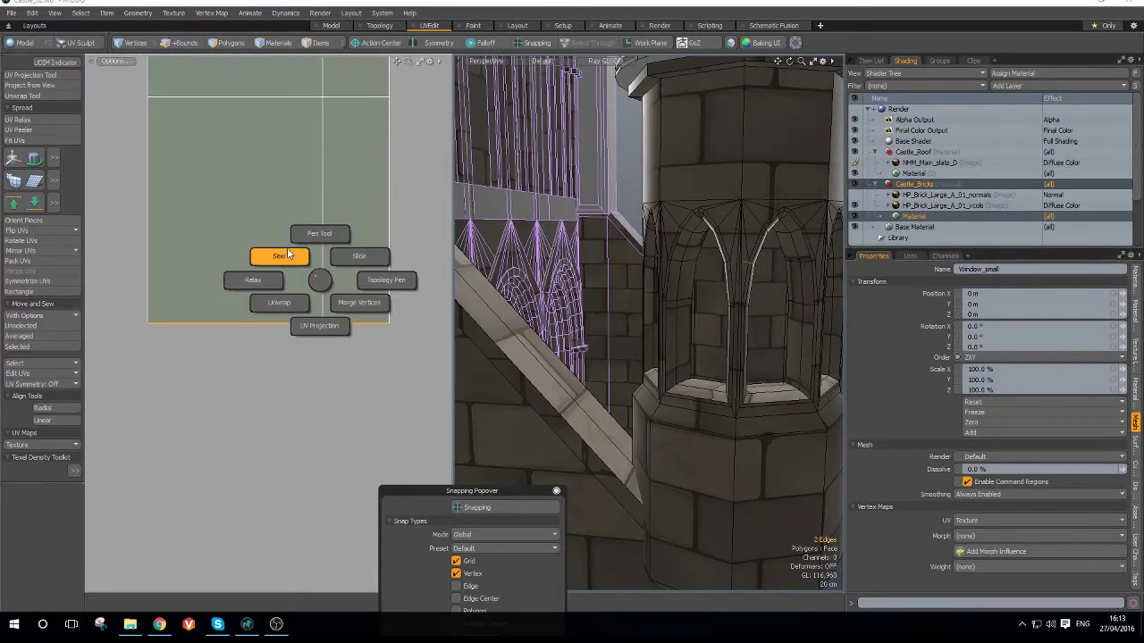
pyautogui.click(286, 256)
# - Move the single pointed-arch polygon down beside the two arch polygons below the UV grid's horizontal axis
pyautogui.scroll(-5, 285, 262)
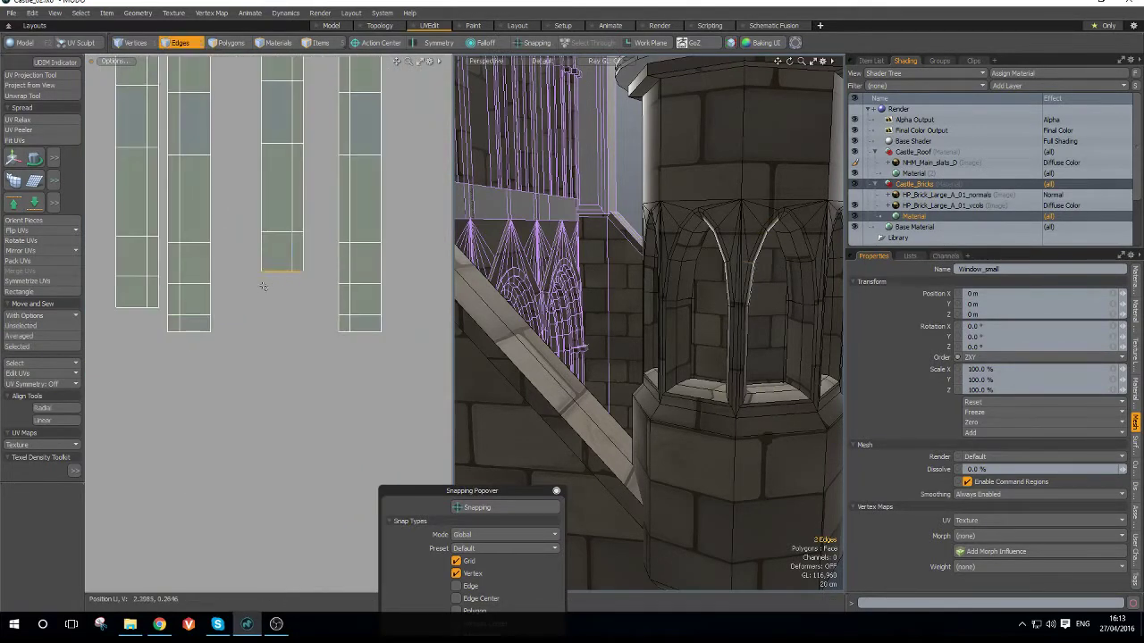
pyautogui.scroll(-5, 268, 268)
pyautogui.scroll(2, 153, 286)
pyautogui.scroll(3, 153, 284)
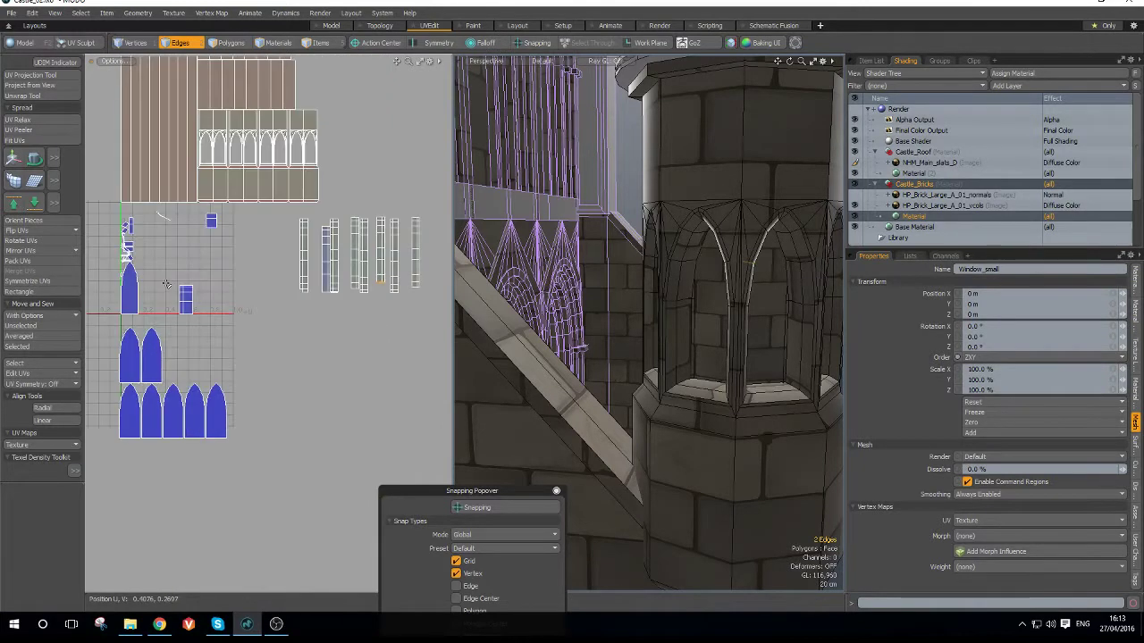
pyautogui.press('3')
pyautogui.click(134, 288)
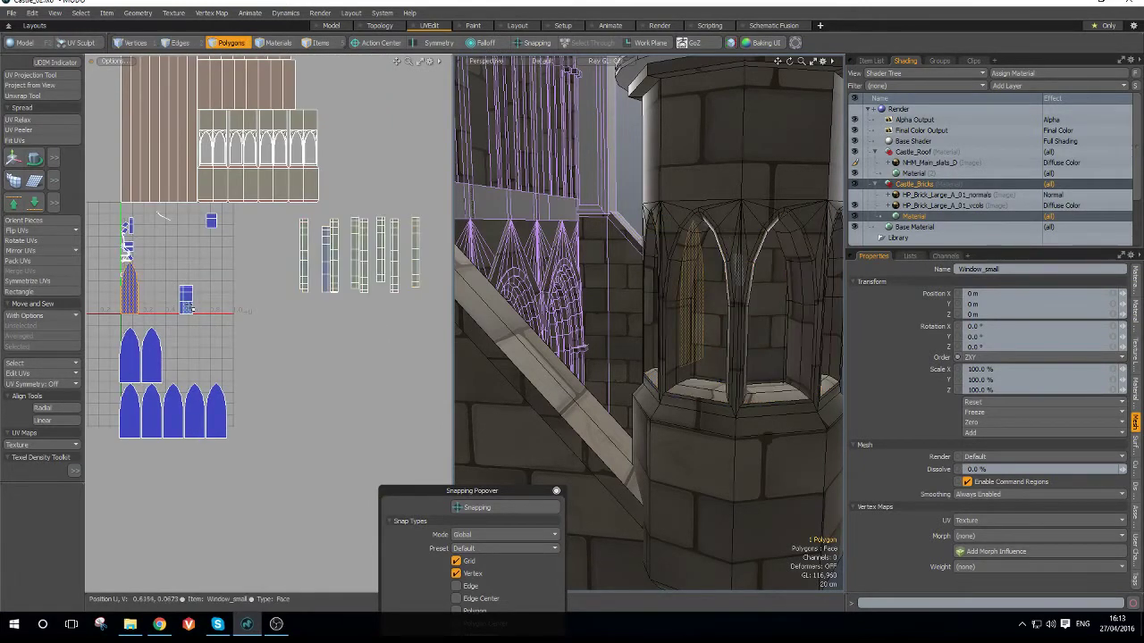
pyautogui.press('w')
pyautogui.moveTo(187, 241); pyautogui.dragTo(240, 308)
pyautogui.scroll(2, 198, 282)
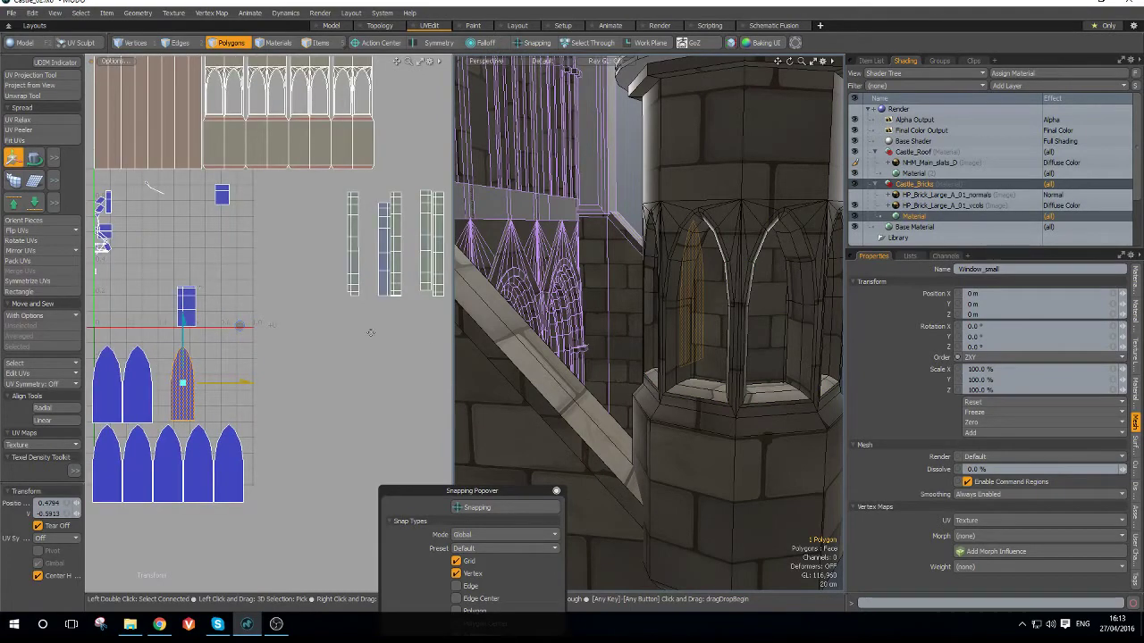
# - Select the small leftover polygons clustered along the vertical UV axis and re-project them with the UV Projection Tool using the Atlas projection
pyautogui.keyDown('alt'); pyautogui.moveTo(706, 374); pyautogui.dragTo(656, 390); pyautogui.keyUp('alt')
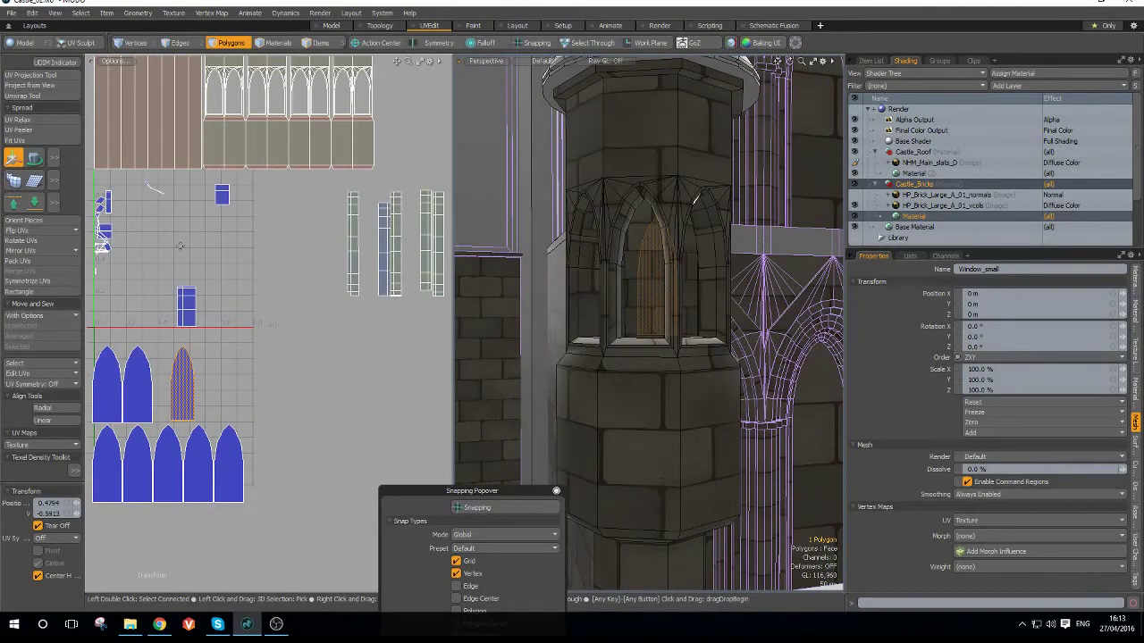
pyautogui.scroll(2, 157, 261)
pyautogui.scroll(-2, 170, 250)
pyautogui.scroll(5, 187, 237)
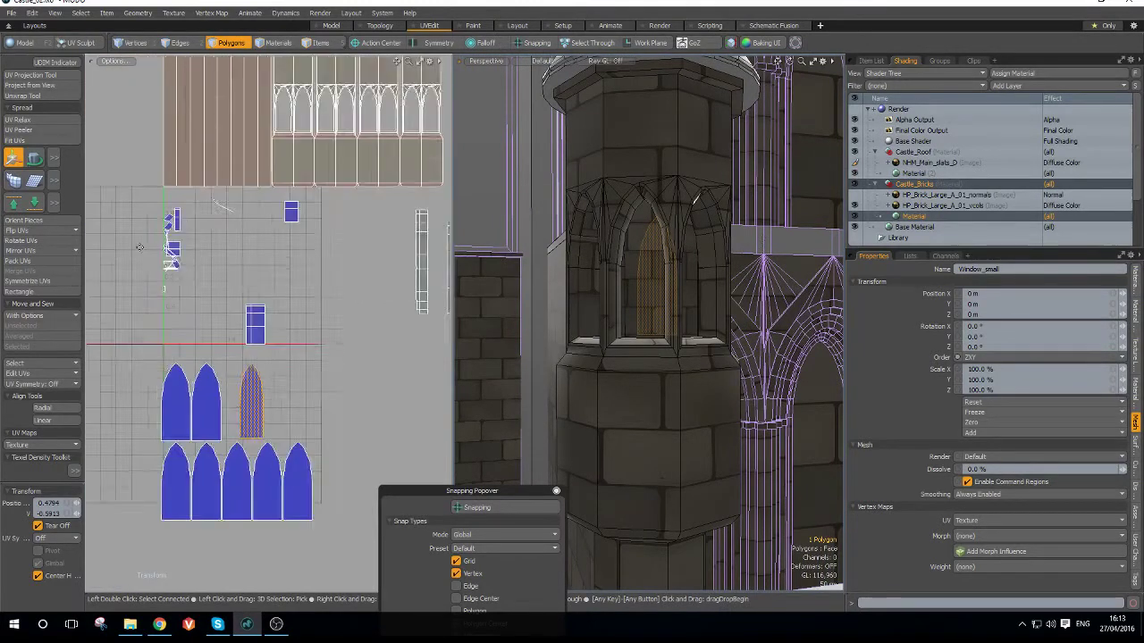
pyautogui.press('q')
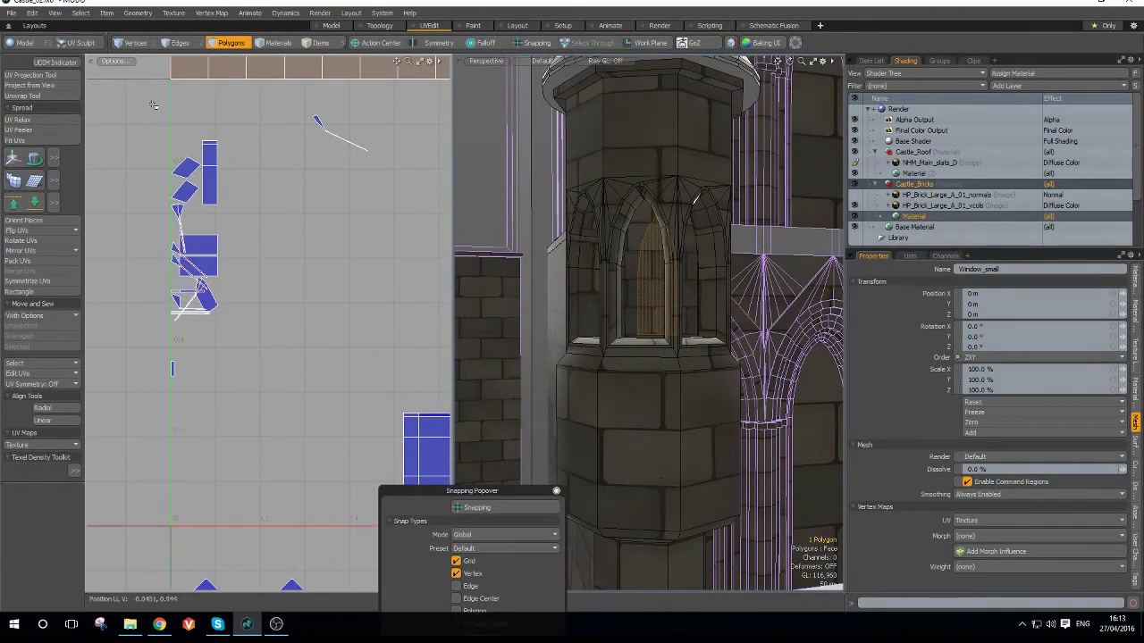
pyautogui.moveTo(156, 102); pyautogui.dragTo(268, 434, button='right')
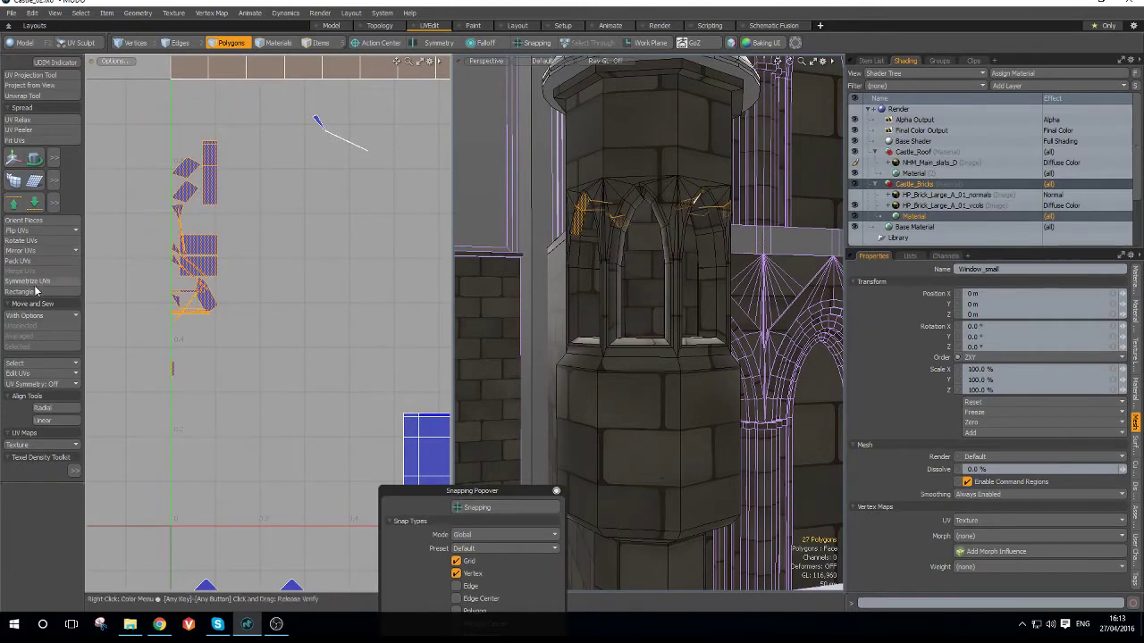
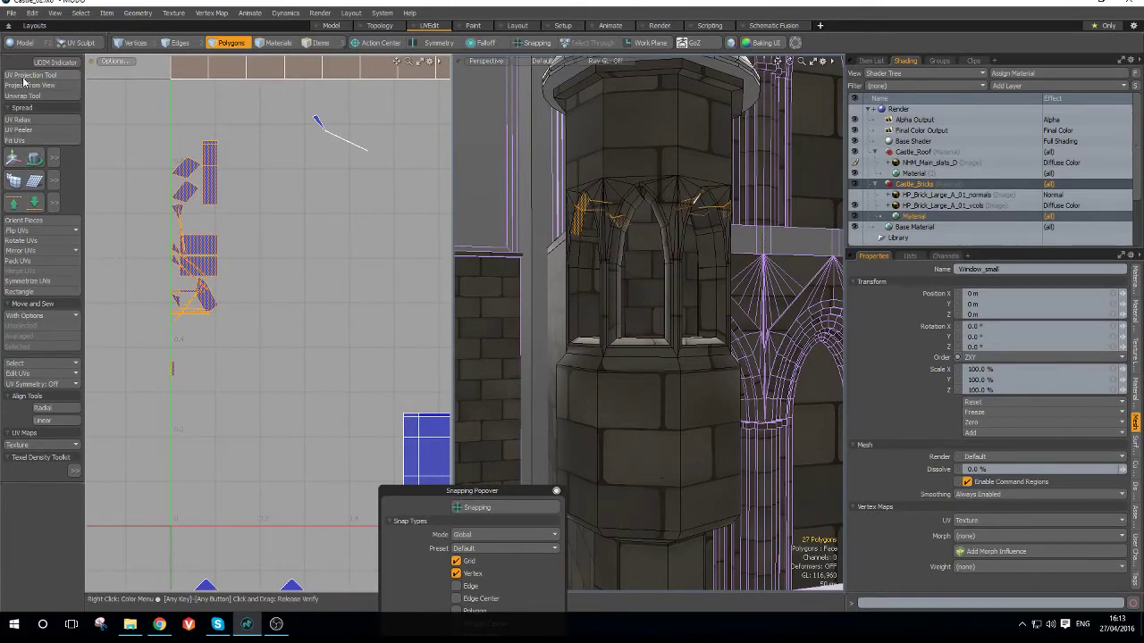
pyautogui.click(27, 76)
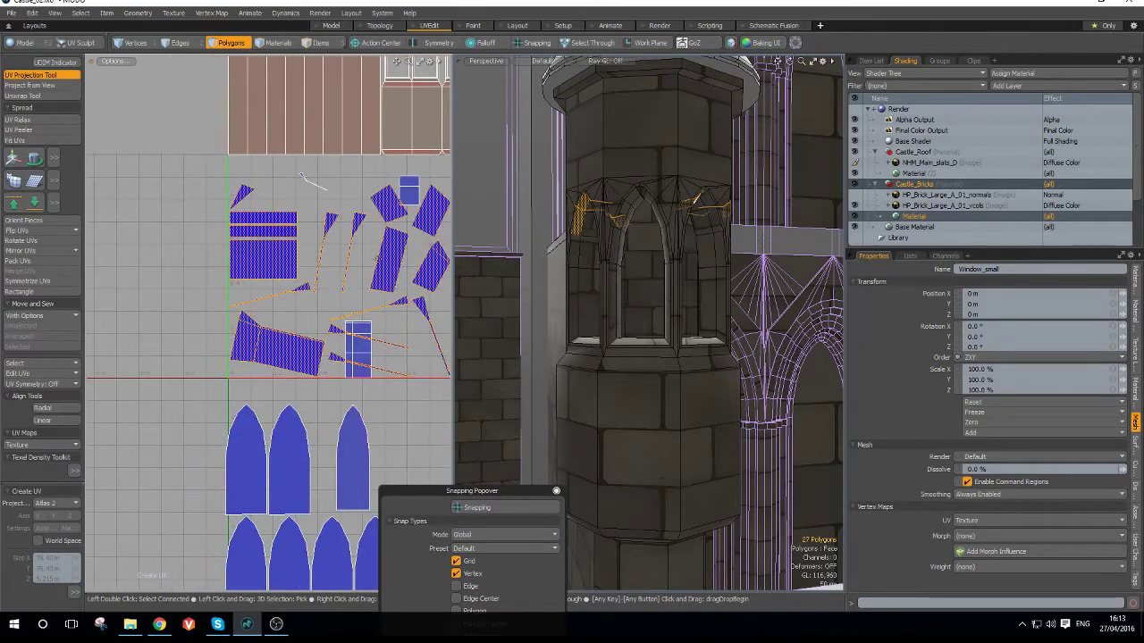
pyautogui.scroll(-3, 379, 259)
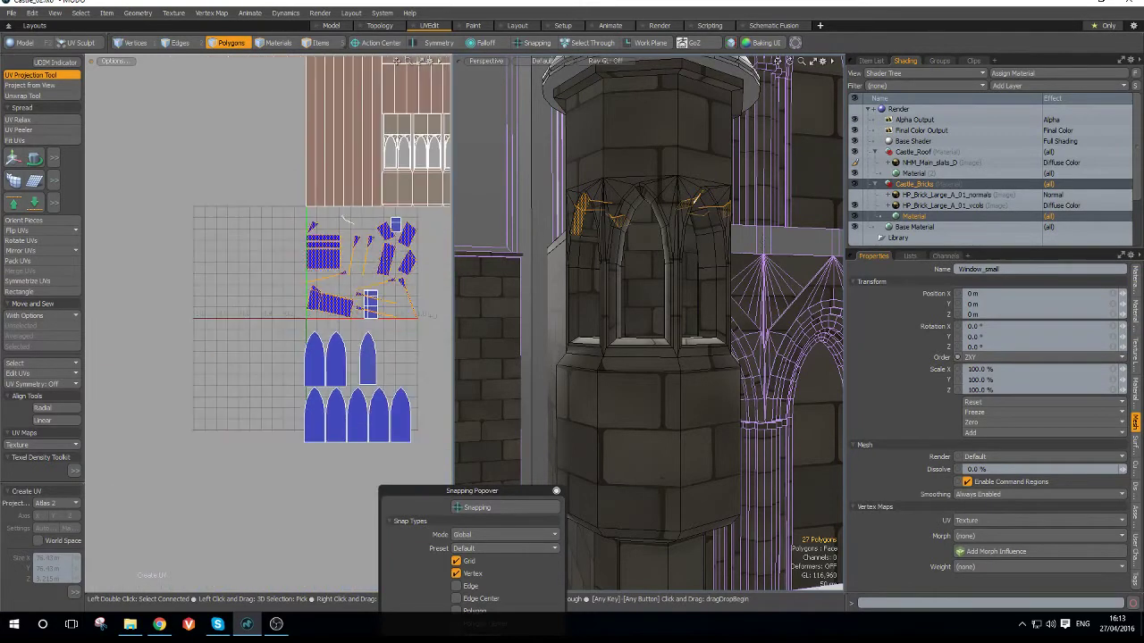
pyautogui.click(53, 503)
pyautogui.click(49, 495)
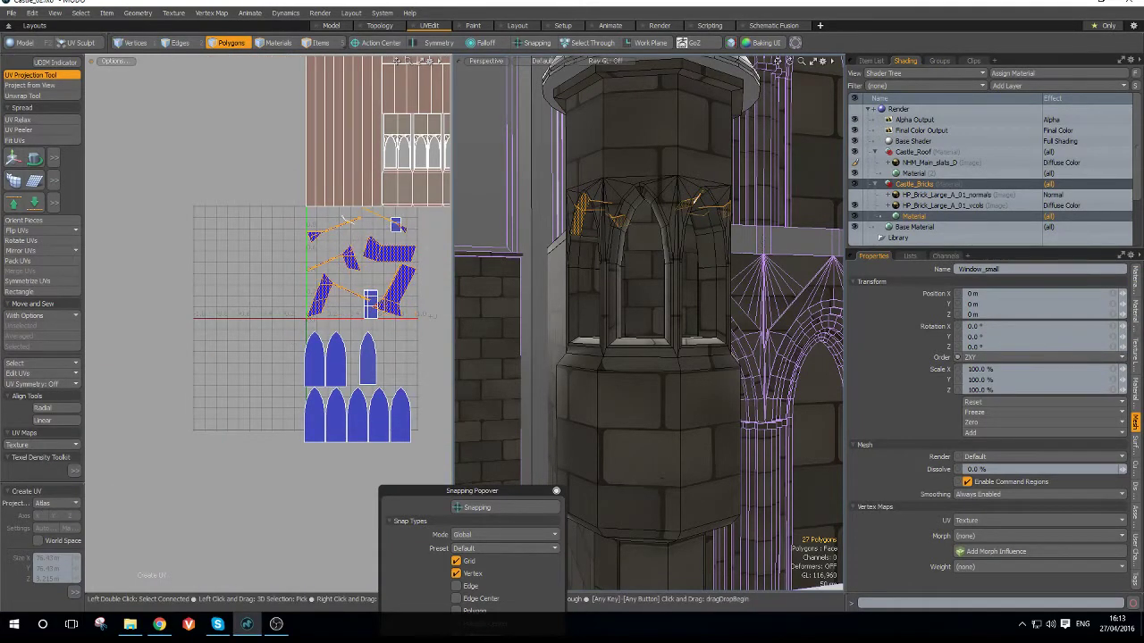
pyautogui.scroll(5, 432, 316)
pyautogui.scroll(-1, 255, 275)
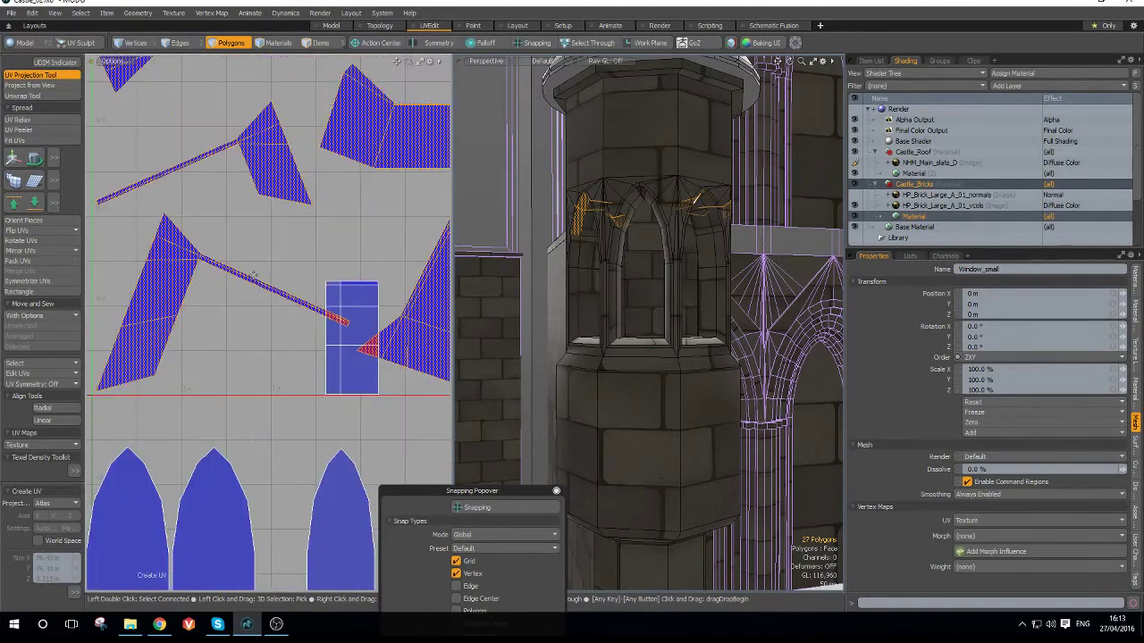
# - Tear the two thin sliver polygons off the leaning arch piece and move them slightly down in the UV map
pyautogui.click(244, 256)
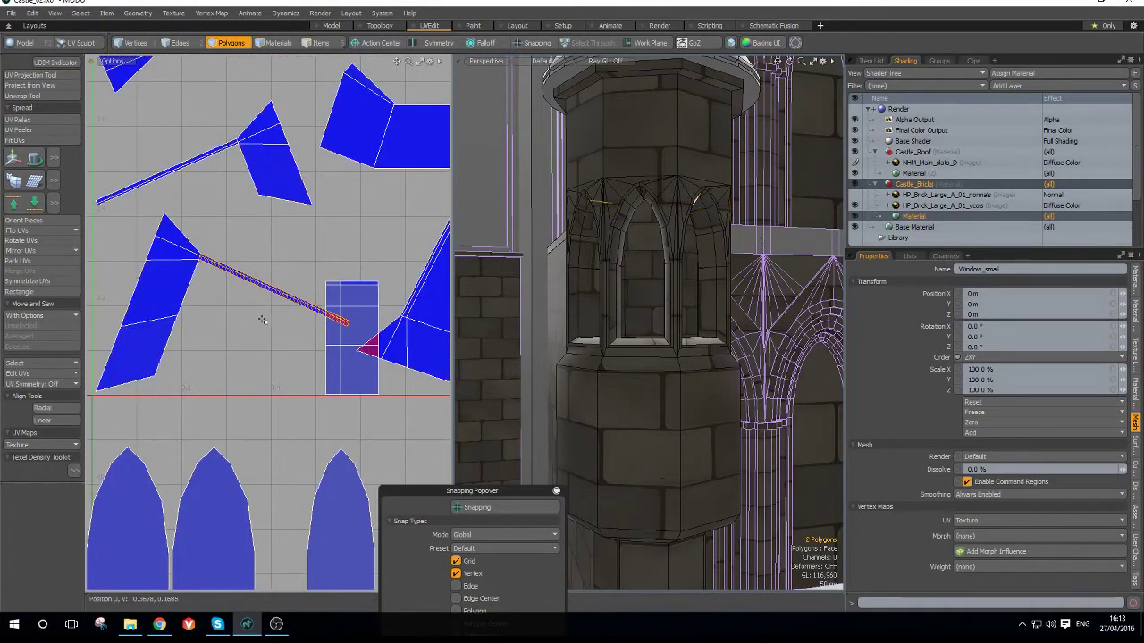
pyautogui.keyDown('alt'); pyautogui.moveTo(625, 259); pyautogui.dragTo(679, 262); pyautogui.keyUp('alt')
pyautogui.scroll(8, 679, 261)
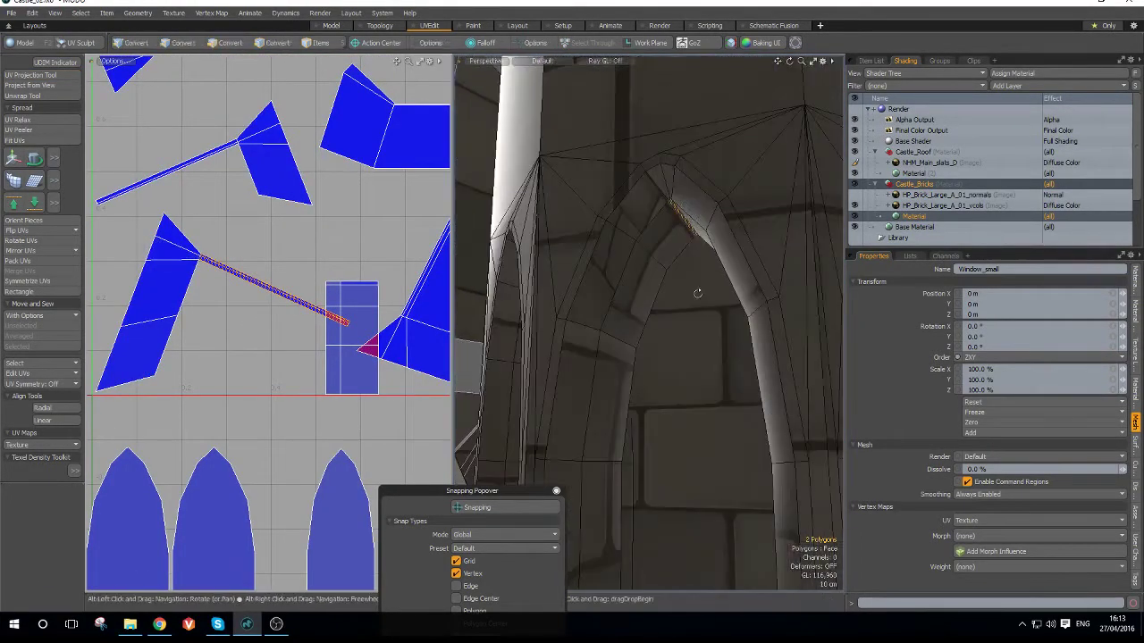
pyautogui.scroll(-5, 270, 286)
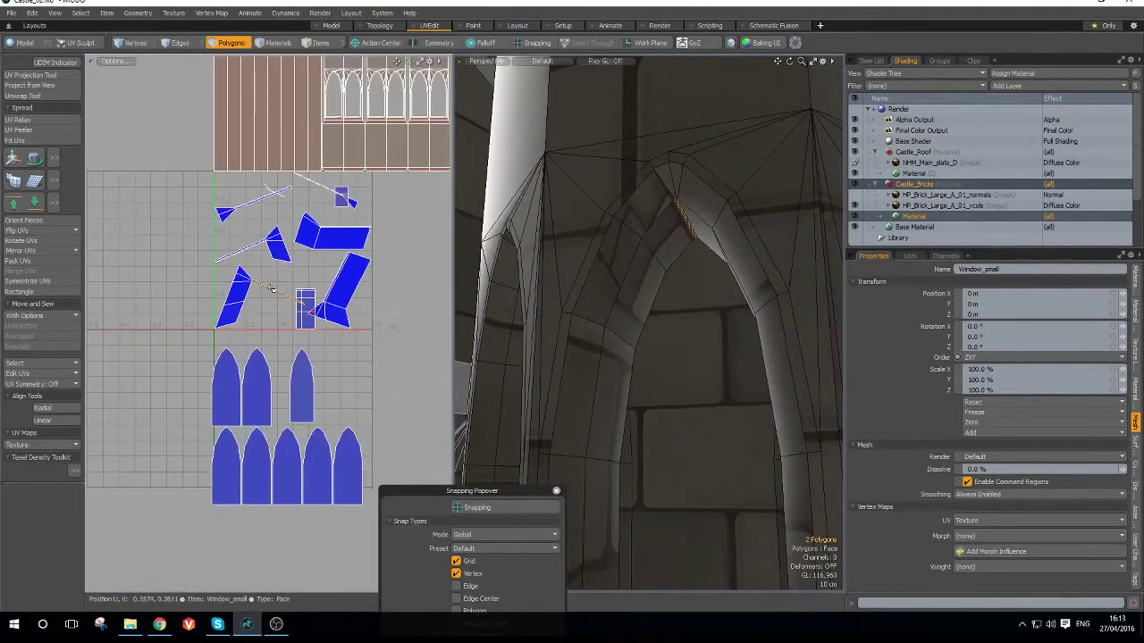
pyautogui.scroll(3, 270, 287)
pyautogui.press('w')
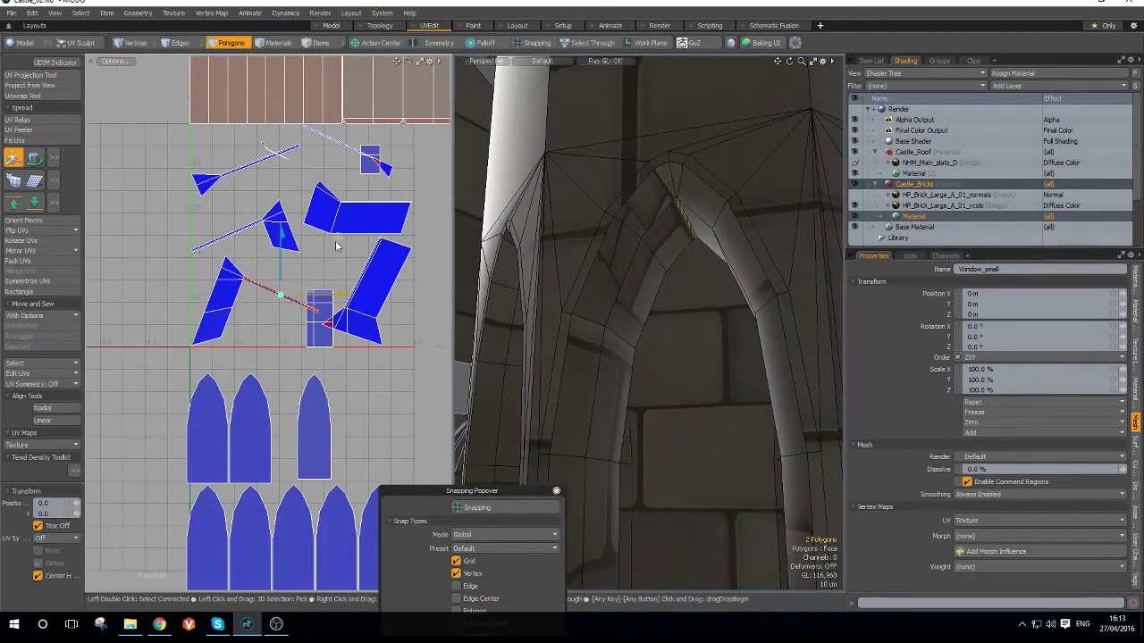
pyautogui.moveTo(336, 246); pyautogui.dragTo(340, 258)
pyautogui.press('space')
# - Select the remaining four-polygon leaning arch piece and straighten it with UV Rectangle
pyautogui.doubleClick(237, 273)
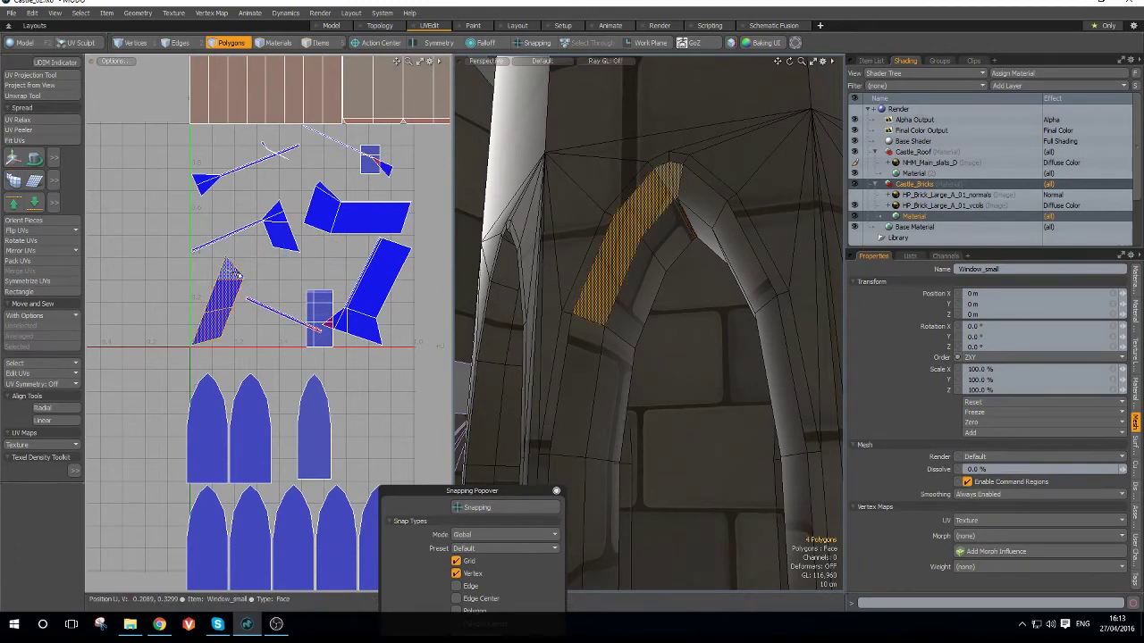
pyautogui.hotkey('ctrl', '3')
pyautogui.click(245, 308)
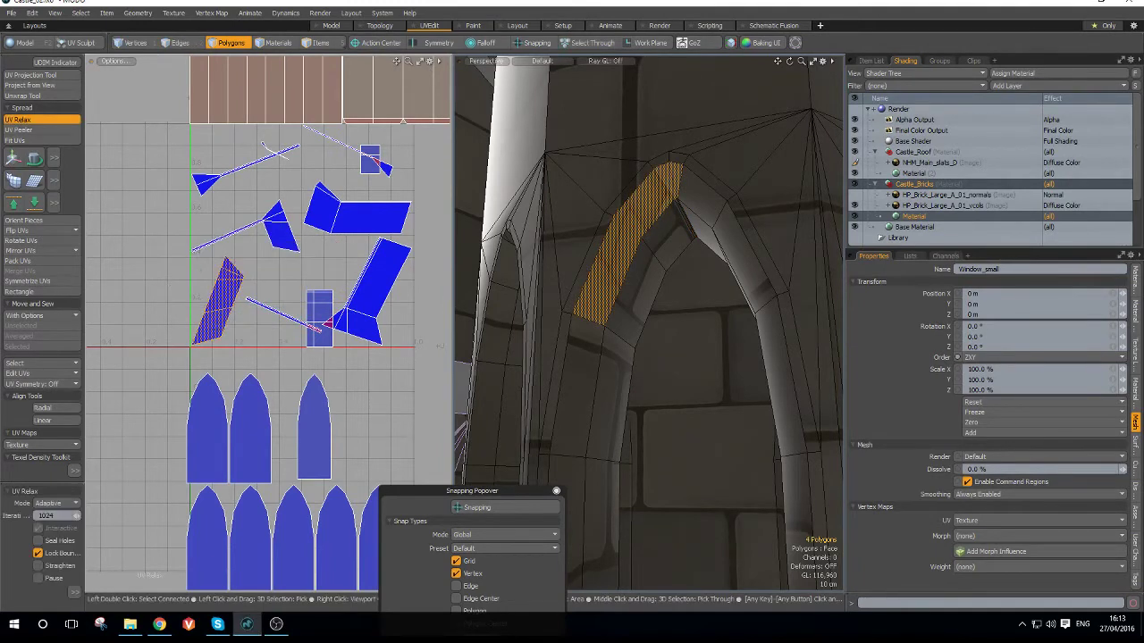
pyautogui.click(27, 291)
pyautogui.click(588, 307)
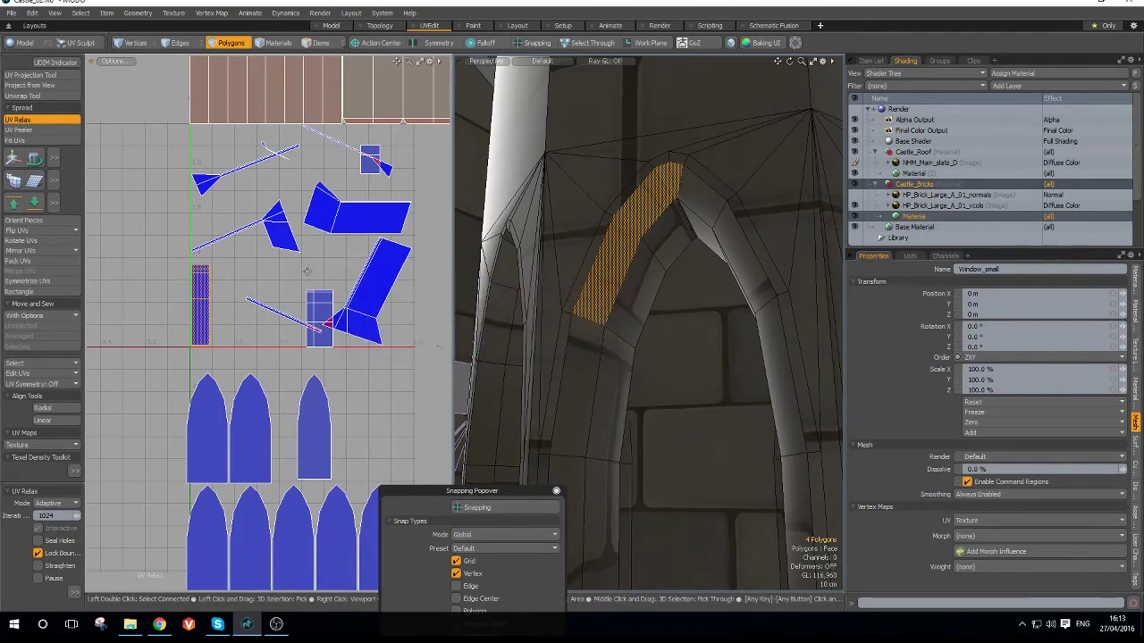
# - Try to sew the bottom edge of the rightmost UV strip to its neighbouring piece, then undo it
pyautogui.scroll(-5, 306, 270)
pyautogui.scroll(3, 447, 290)
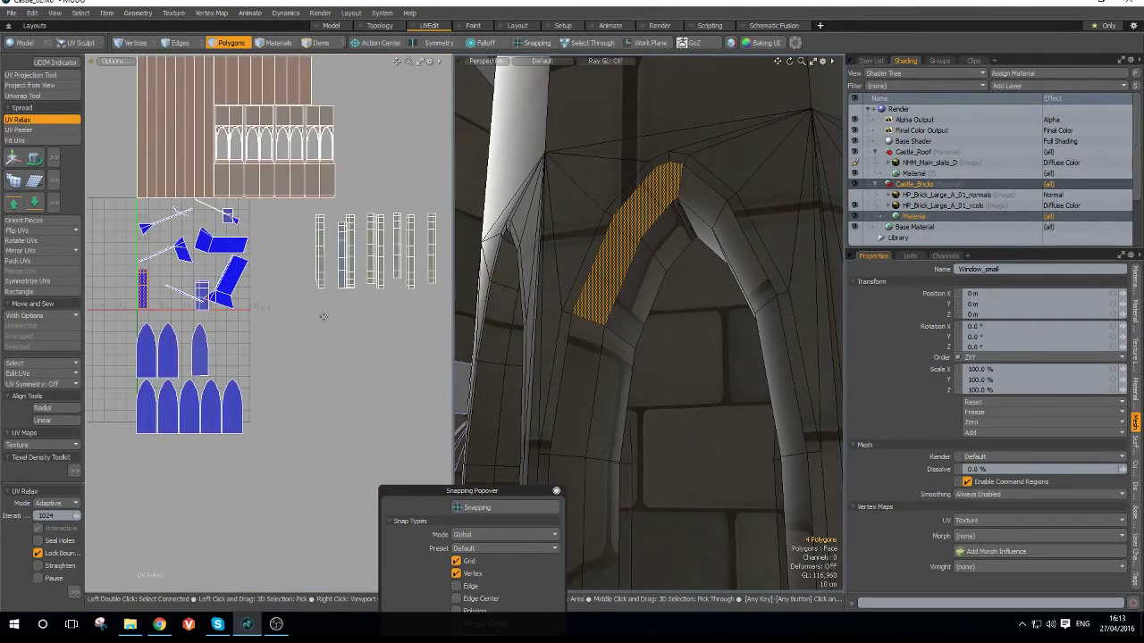
pyautogui.press('2')
pyautogui.scroll(2, 166, 326)
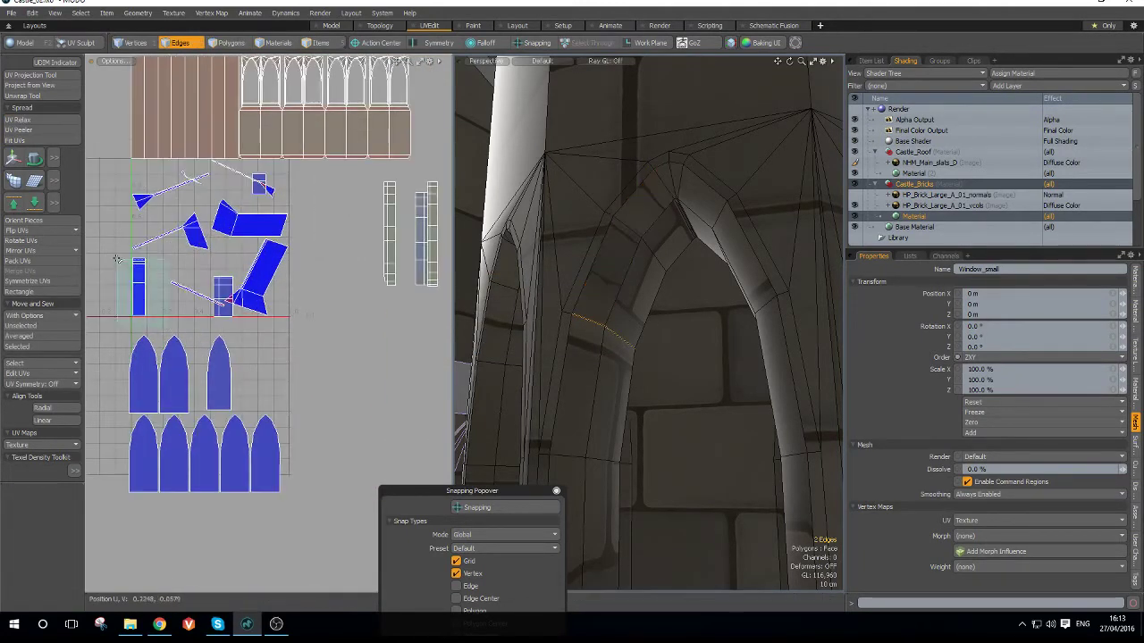
pyautogui.moveTo(120, 256); pyautogui.dragTo(117, 254, button='right')
pyautogui.scroll(-3, 312, 295)
pyautogui.scroll(4, 432, 282)
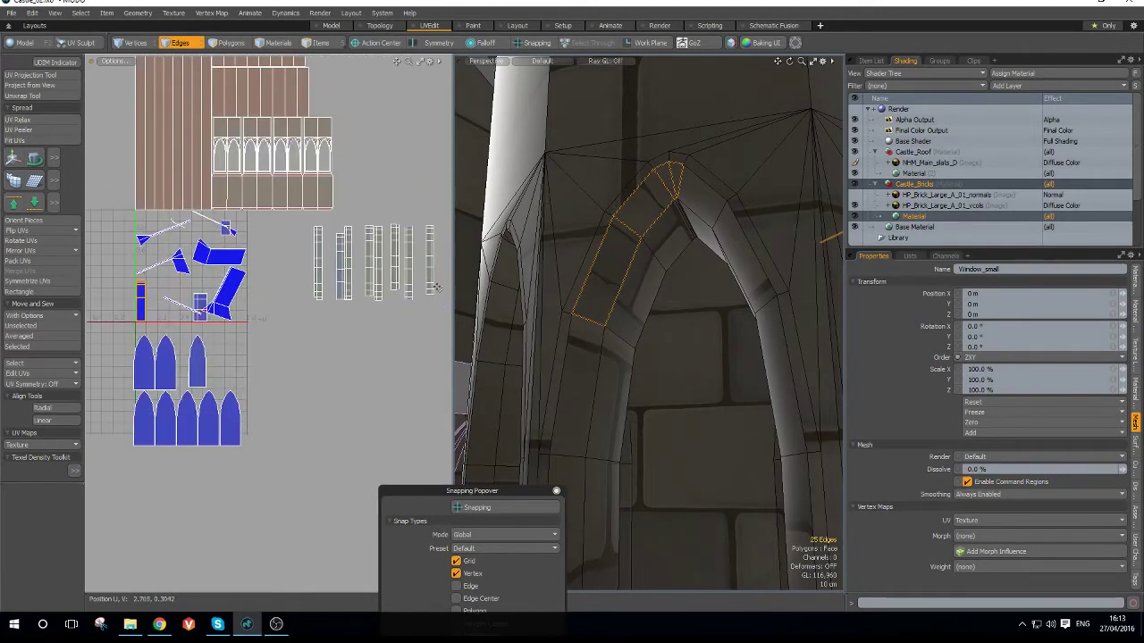
pyautogui.scroll(4, 406, 288)
pyautogui.click(395, 316)
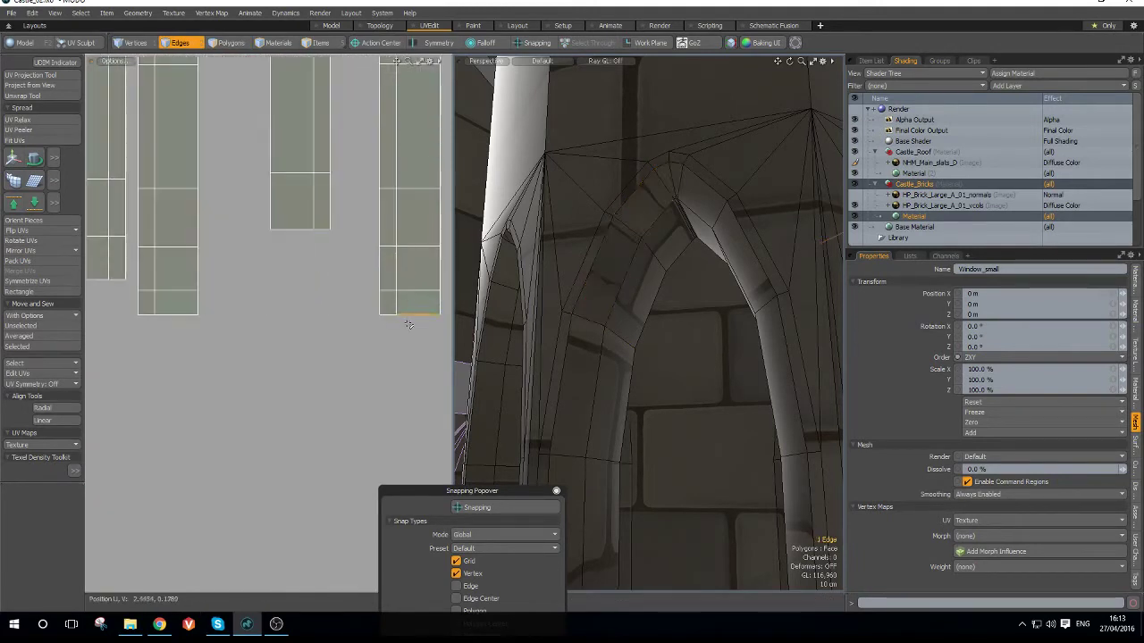
pyautogui.hotkey('ctrl', '5')
pyautogui.click(360, 288)
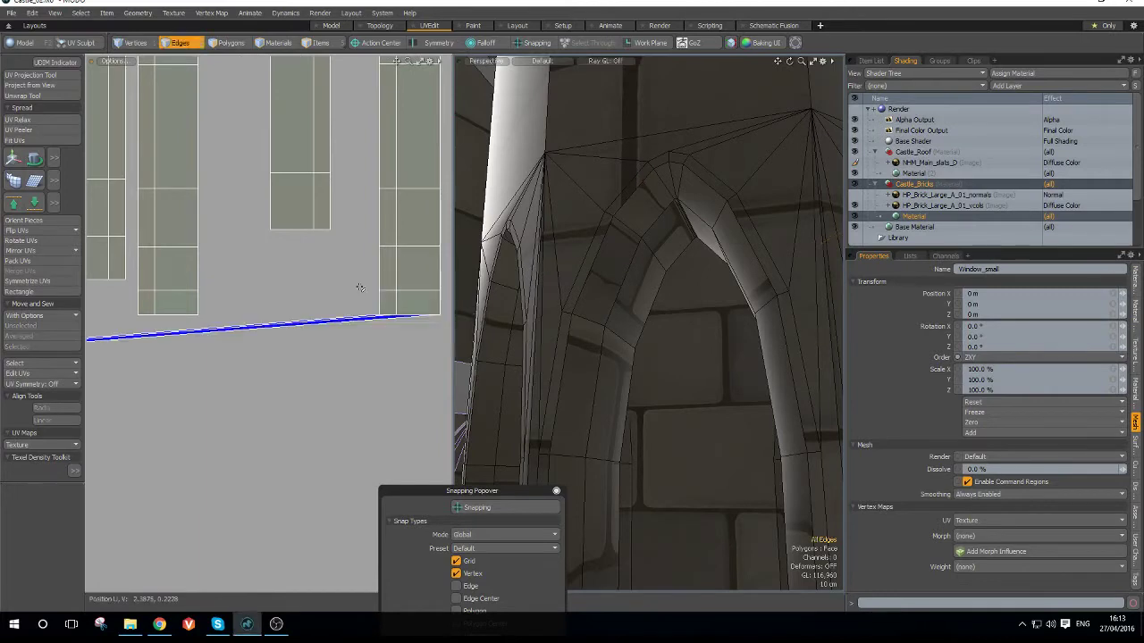
pyautogui.hotkey('ctrl', 'z')
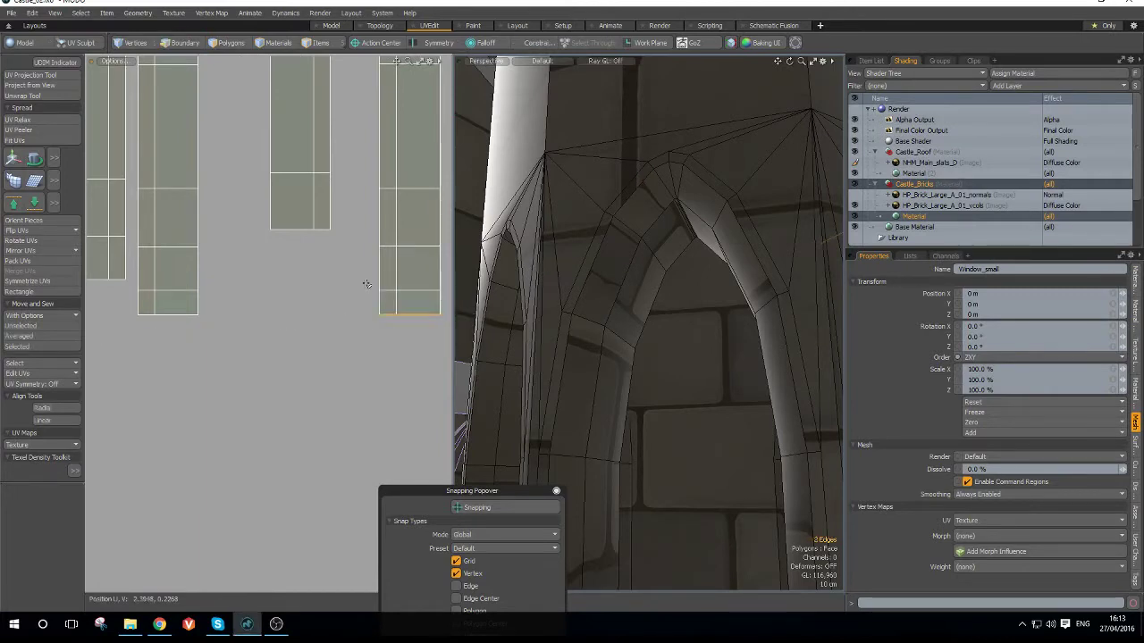
# - Sew the top edge of the straightened four-polygon arch piece to its matching frame strip in the UV map
pyautogui.scroll(-8, 366, 282)
pyautogui.scroll(4, 202, 284)
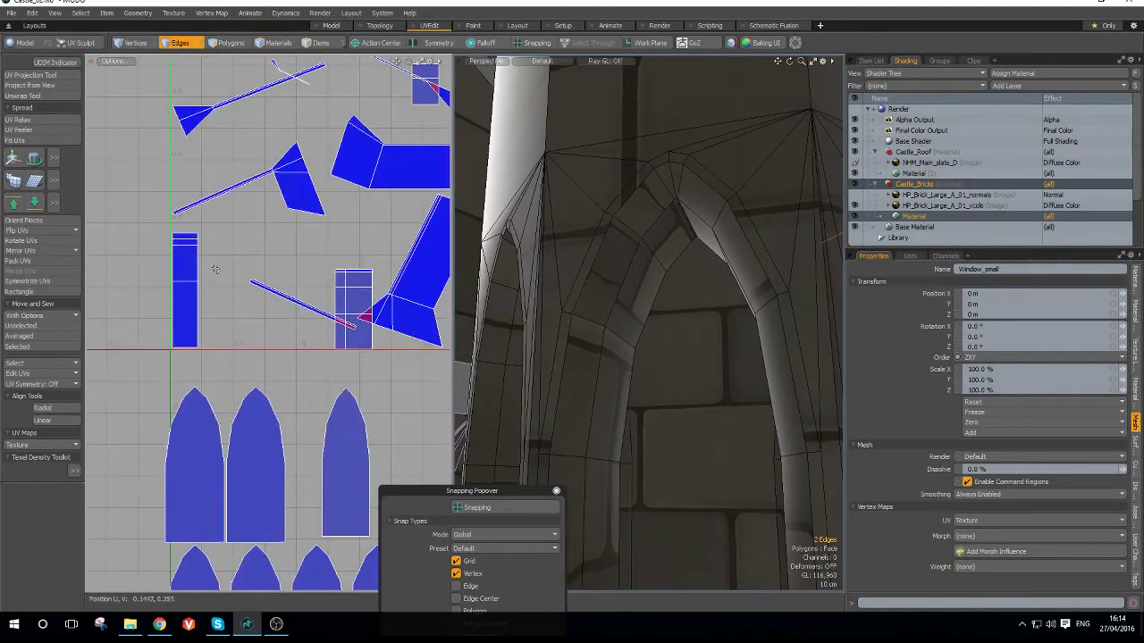
pyautogui.scroll(-3, 215, 272)
pyautogui.scroll(3, 205, 259)
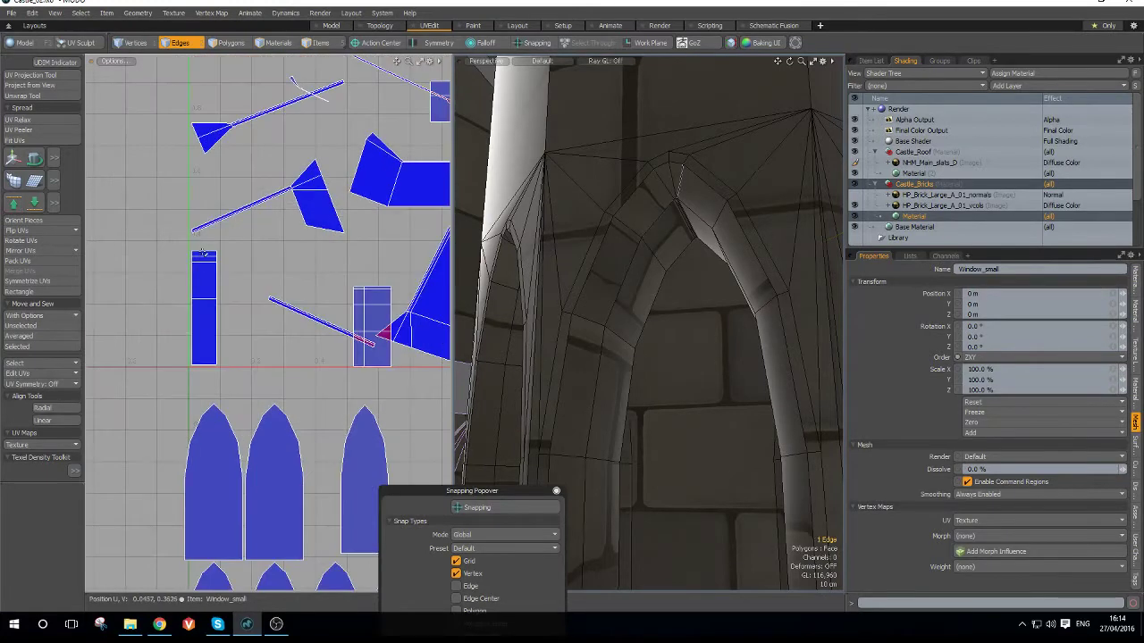
pyautogui.hotkey('ctrl', '4')
pyautogui.click(180, 232)
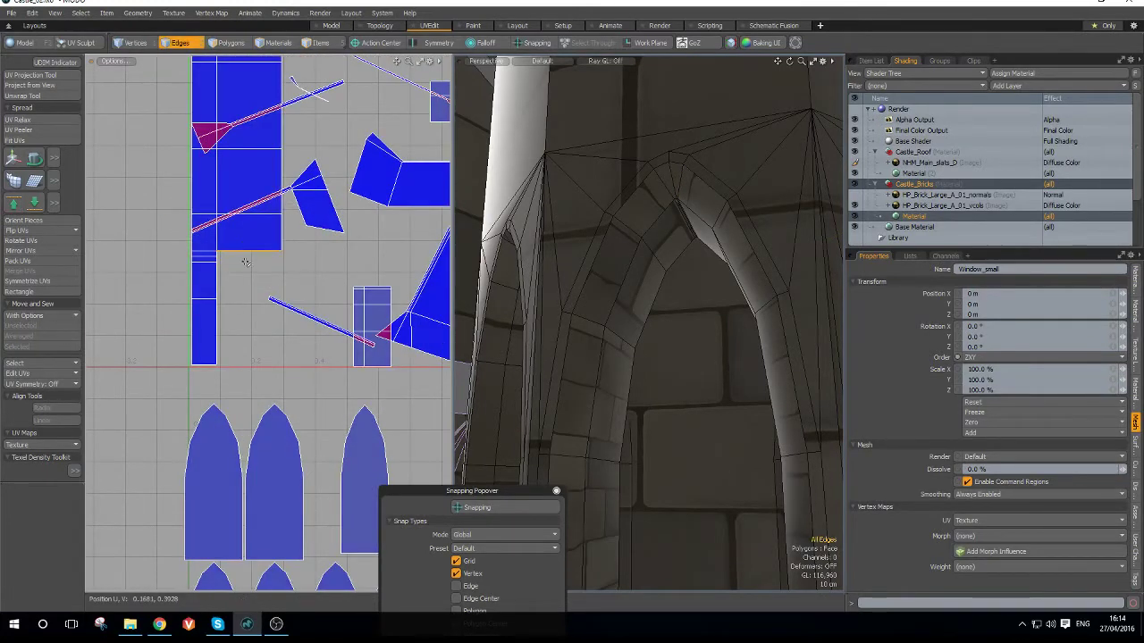
# - Sew the open seam edges where the arch piece meets the wide frame strip
pyautogui.hotkey('ctrl', '4')
pyautogui.click(193, 233)
pyautogui.scroll(8, 219, 246)
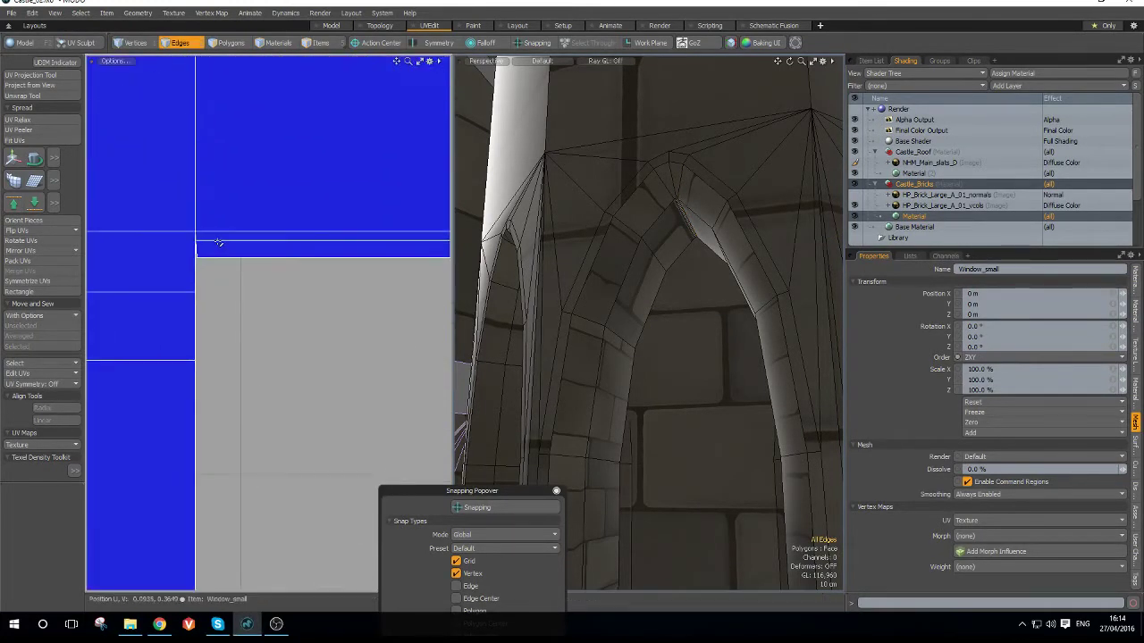
pyautogui.scroll(-4, 217, 250)
pyautogui.scroll(4, 209, 263)
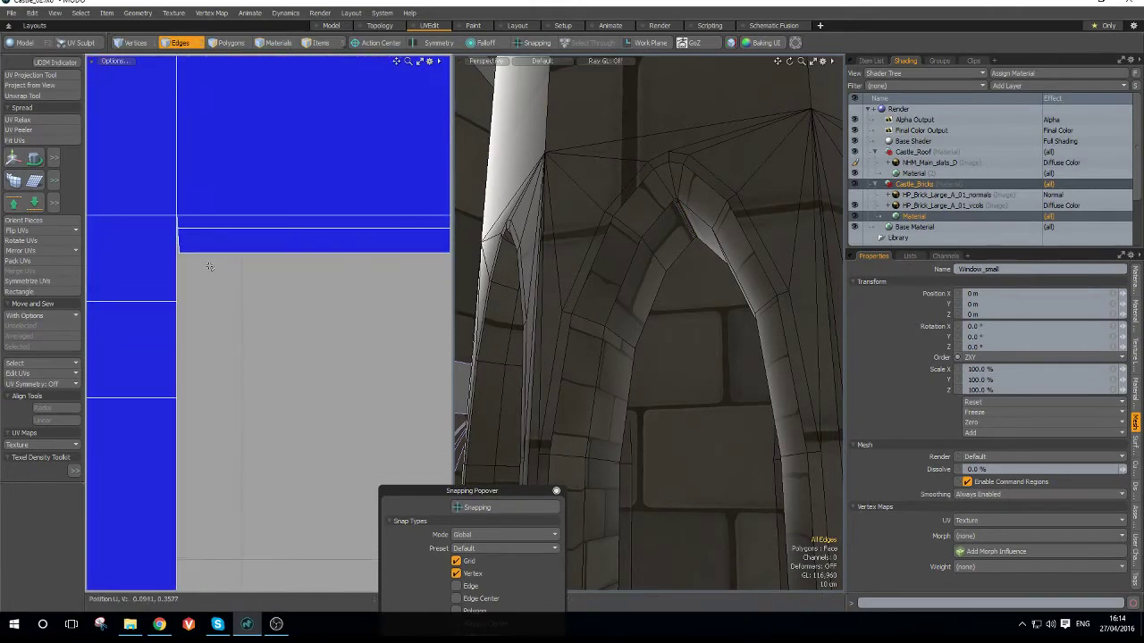
pyautogui.hotkey('ctrl', 'space')
pyautogui.click(155, 247)
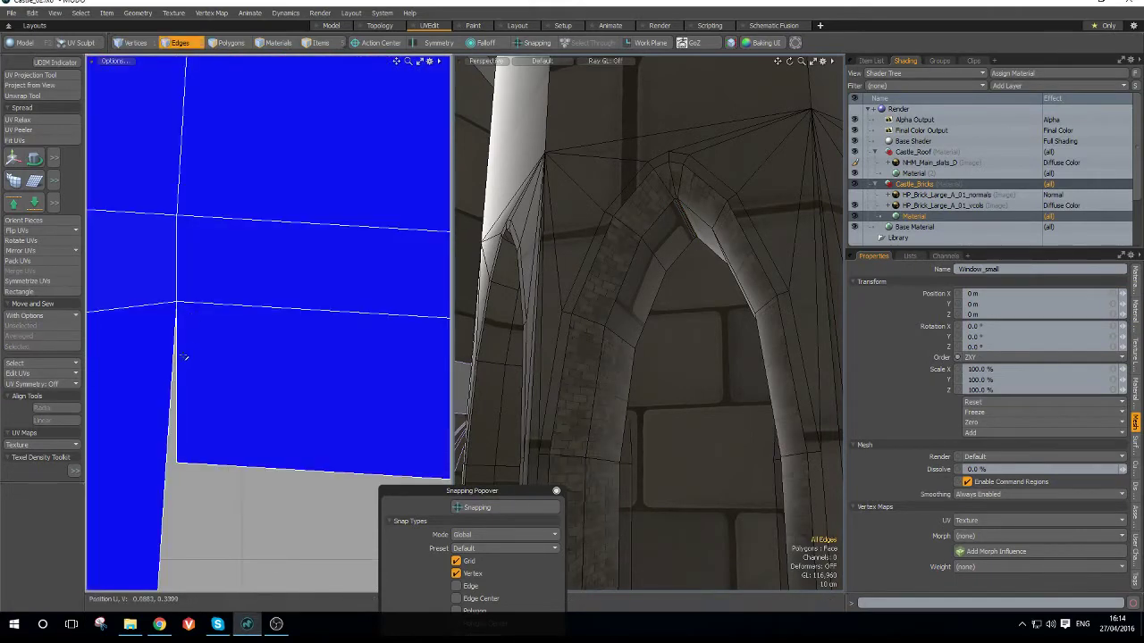
# - Select the whole joined arch frame strip and move it about 4.776 along U, clear of the other UV pieces
pyautogui.scroll(-4, 162, 337)
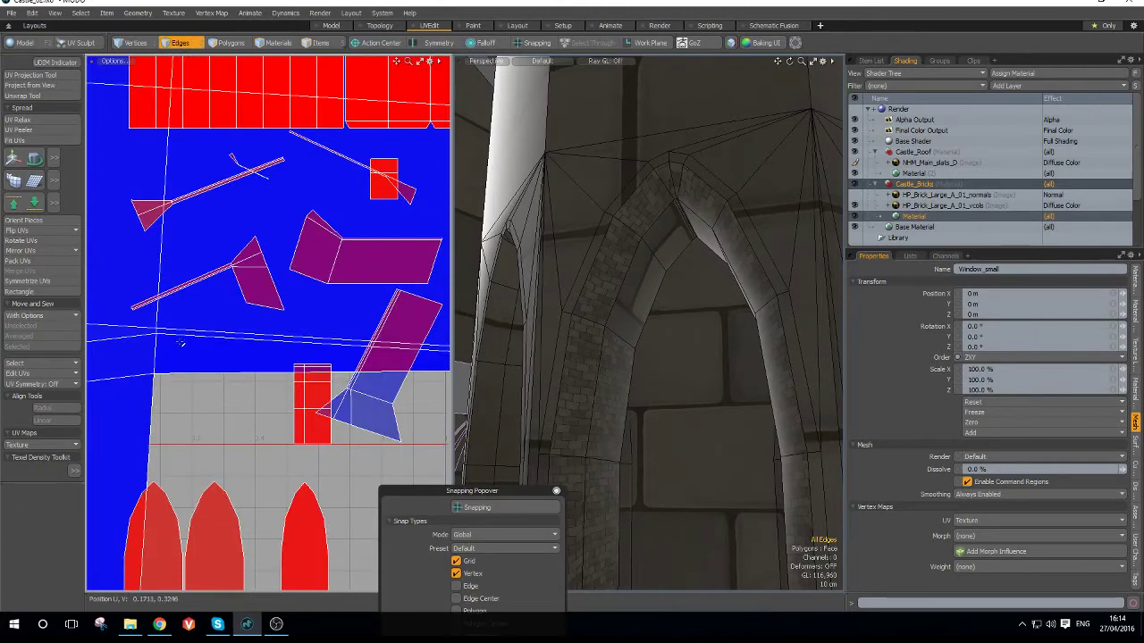
pyautogui.scroll(-5, 179, 343)
pyautogui.press('3')
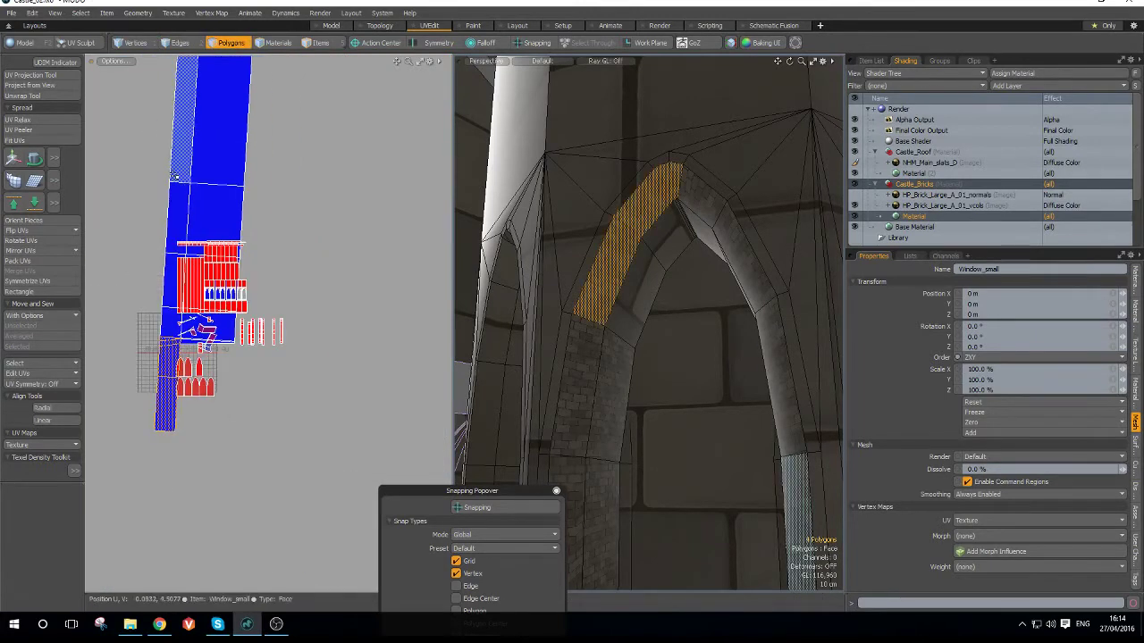
pyautogui.doubleClick(185, 168)
pyautogui.press('w')
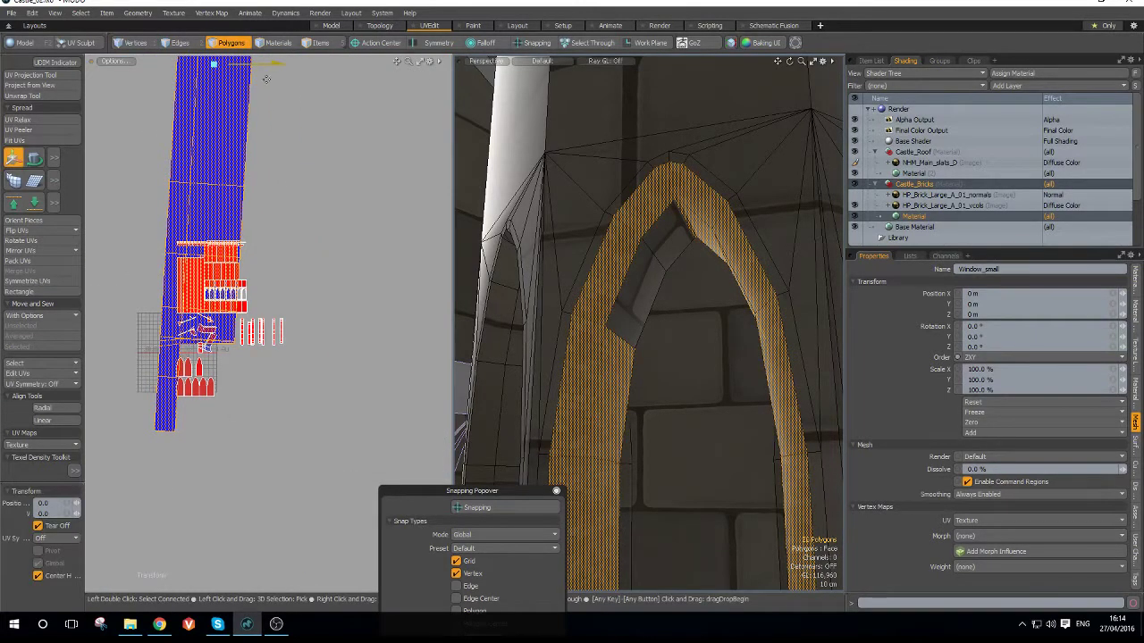
pyautogui.moveTo(271, 65); pyautogui.dragTo(460, 67)
pyautogui.scroll(4, 416, 338)
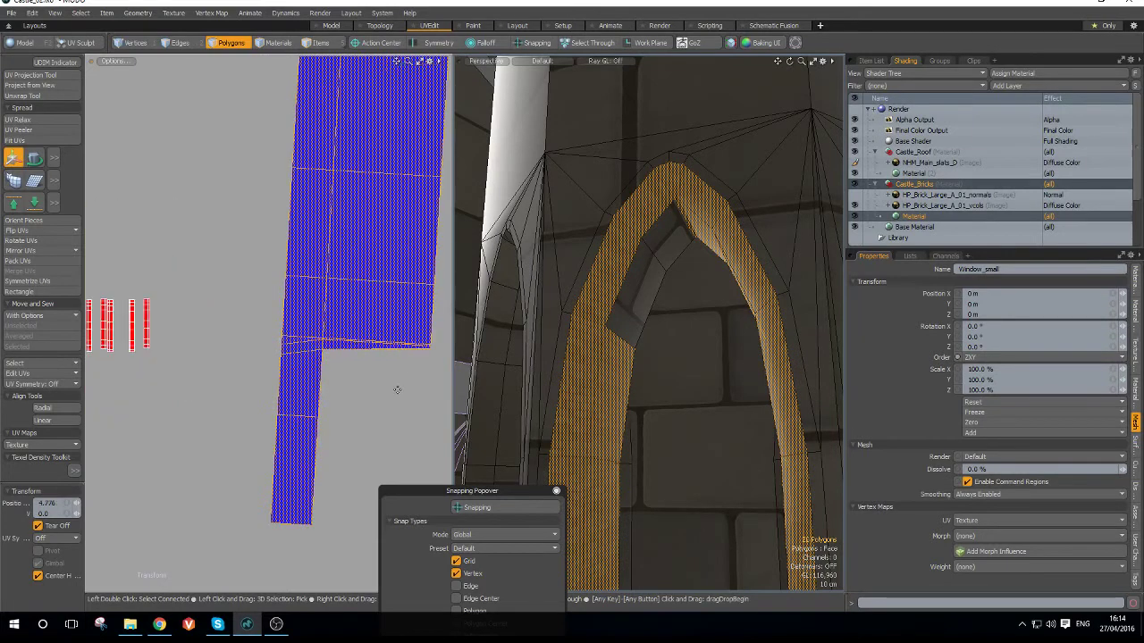
# - Sew the remaining seam edges along the narrow lower end of the moved strip so the inner arch polygons join it
pyautogui.press('2')
pyautogui.scroll(3, 383, 387)
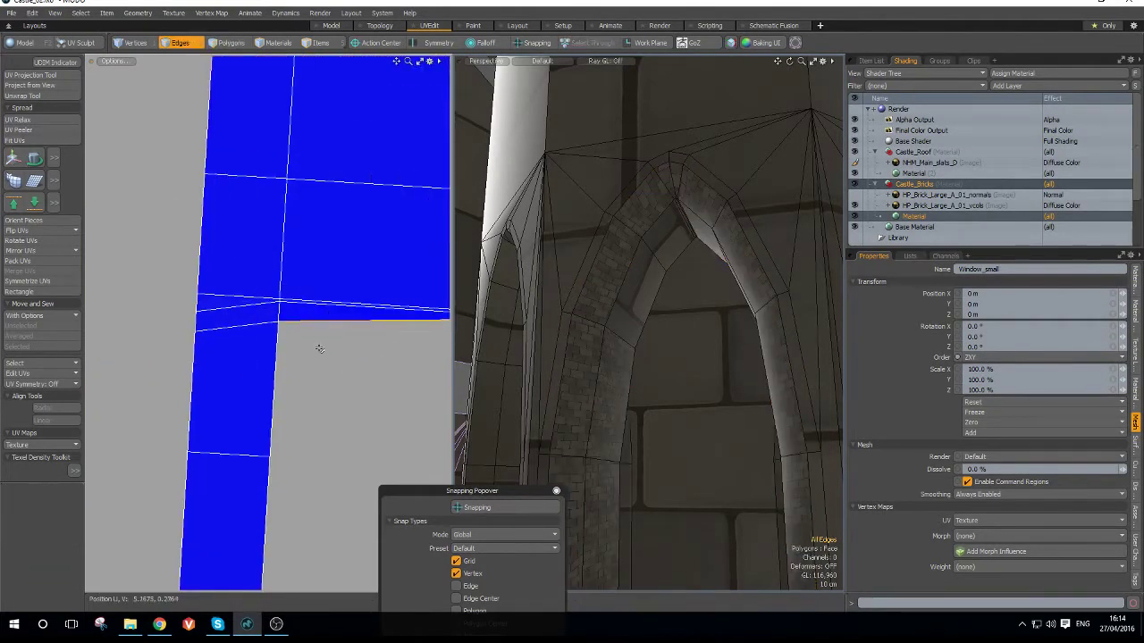
pyautogui.click(257, 374)
pyautogui.hotkey('ctrl', 'space')
pyautogui.click(256, 349)
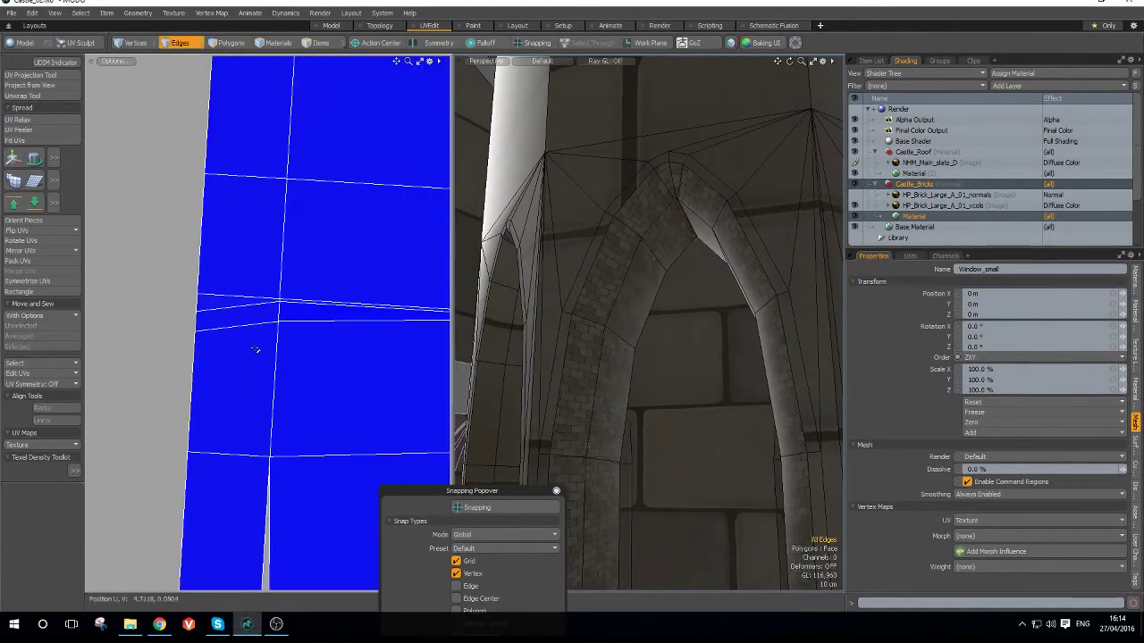
pyautogui.scroll(-4, 255, 349)
pyautogui.click(257, 386)
pyautogui.hotkey('ctrl', 'space')
pyautogui.click(228, 353)
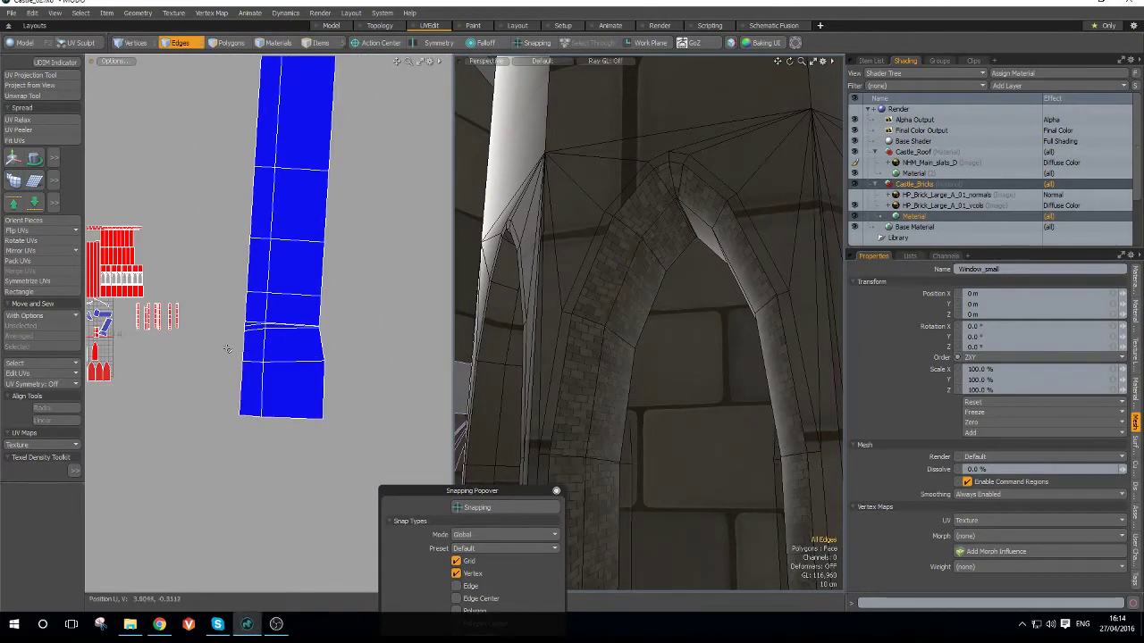
# - Select the complete sewn arch frame strip and straighten it with UV Rectangle
pyautogui.press('3')
pyautogui.doubleClick(260, 307)
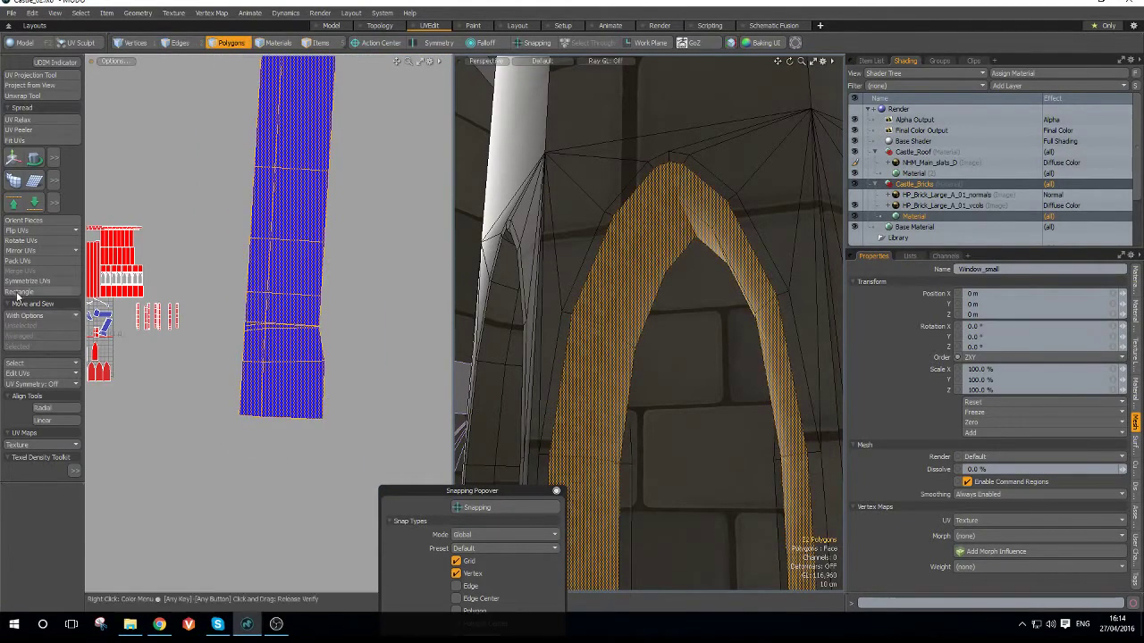
pyautogui.click(18, 293)
pyautogui.click(591, 306)
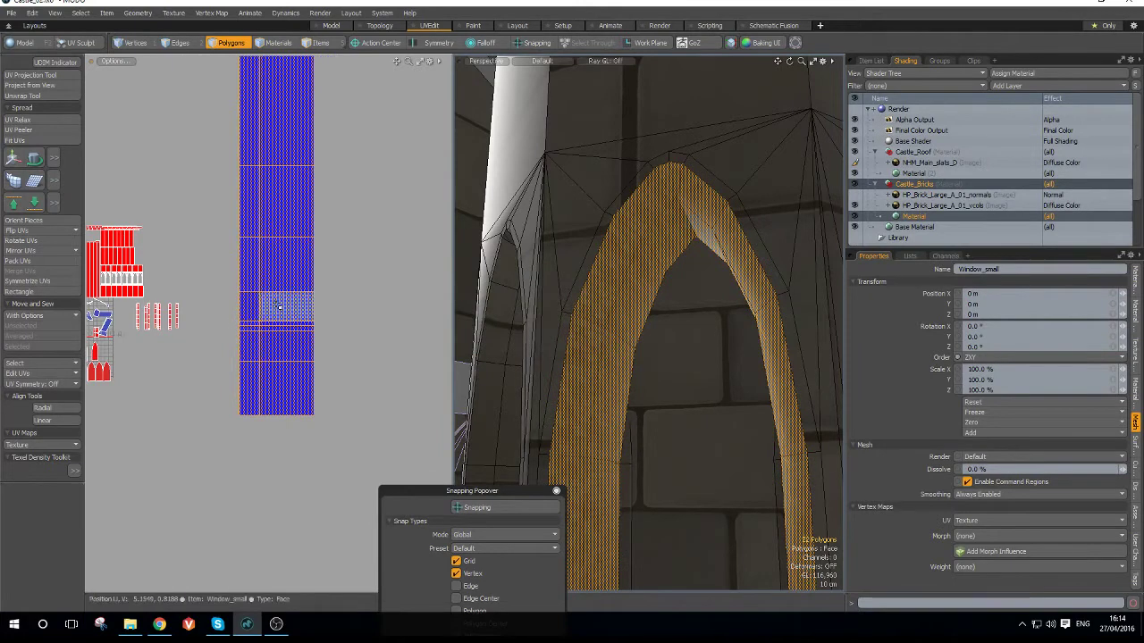
# - Select the leaning six-polygon piece above the UV grid's horizontal axis and straighten it with UV Rectangle, leaving Pack off
pyautogui.scroll(-2, 261, 321)
pyautogui.scroll(4, 156, 336)
pyautogui.scroll(-2, 197, 310)
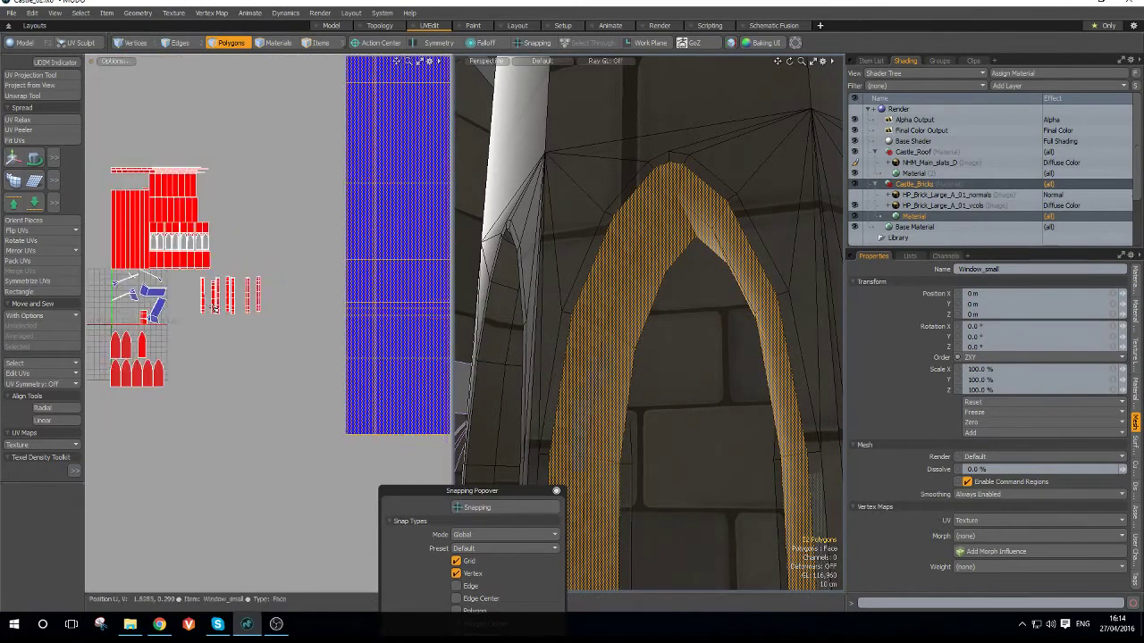
pyautogui.press('1')
pyautogui.scroll(4, 268, 312)
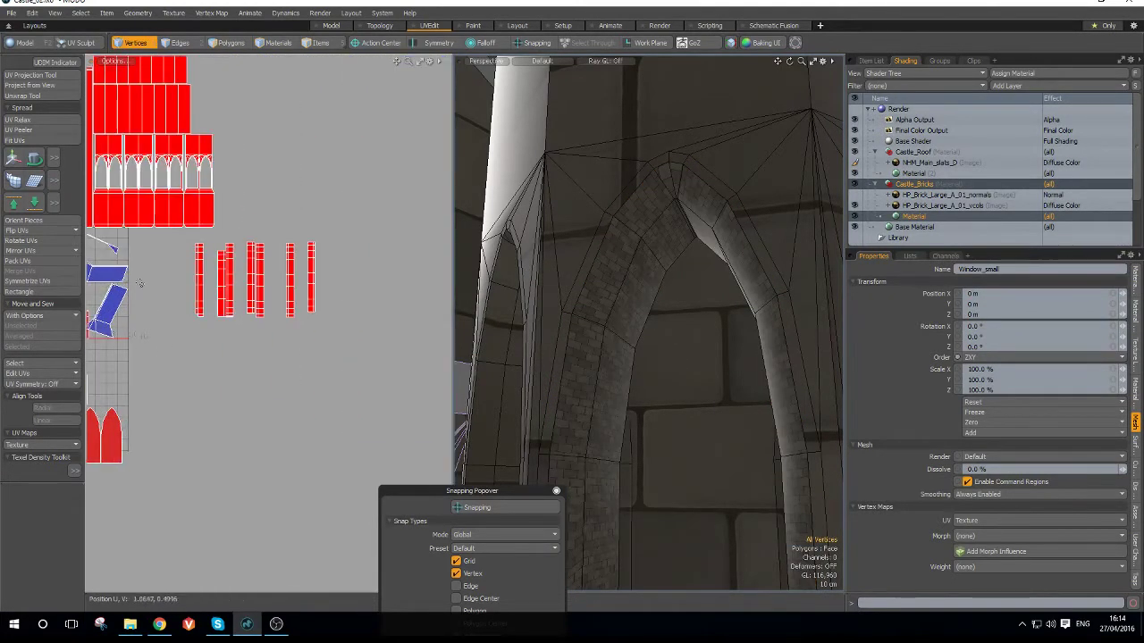
pyautogui.scroll(2, 268, 308)
pyautogui.scroll(3, 259, 340)
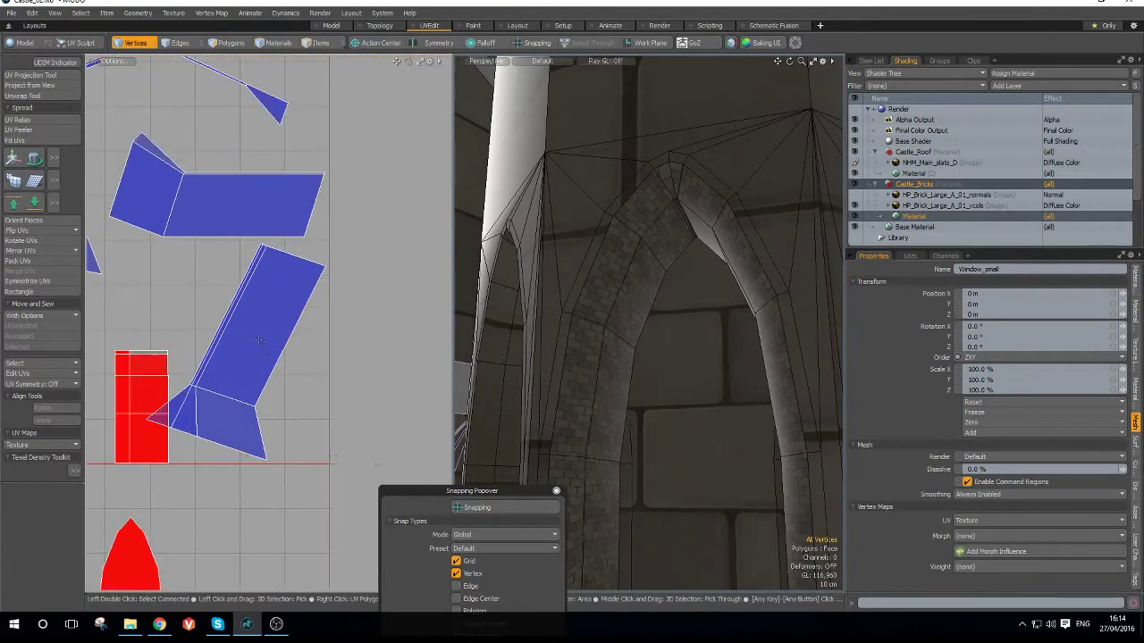
pyautogui.press('3')
pyautogui.doubleClick(259, 340)
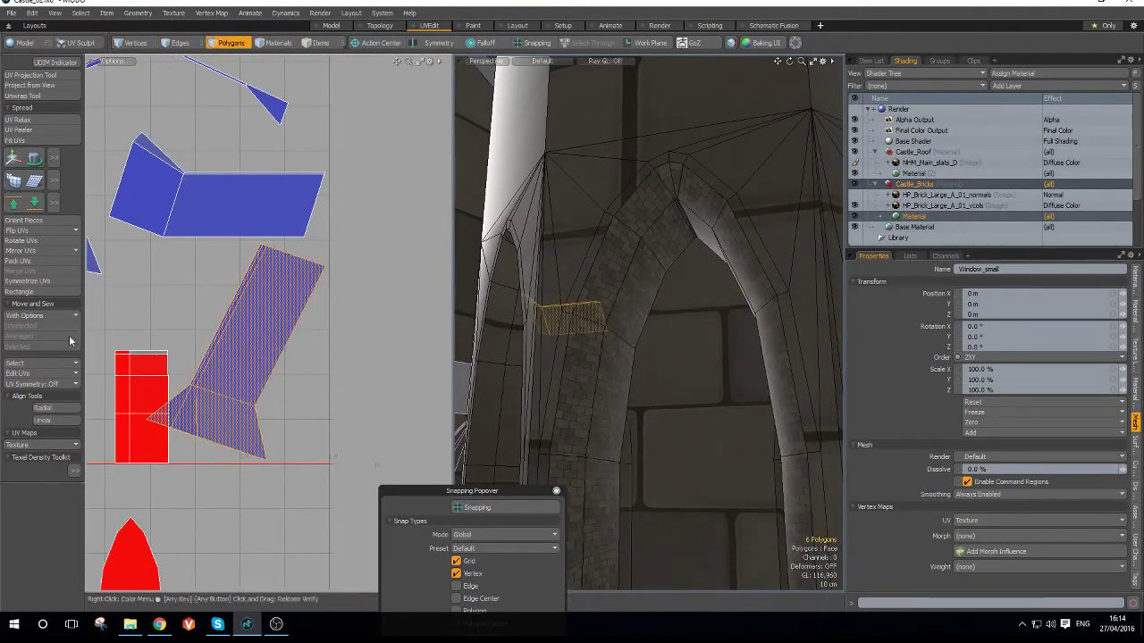
pyautogui.click(47, 293)
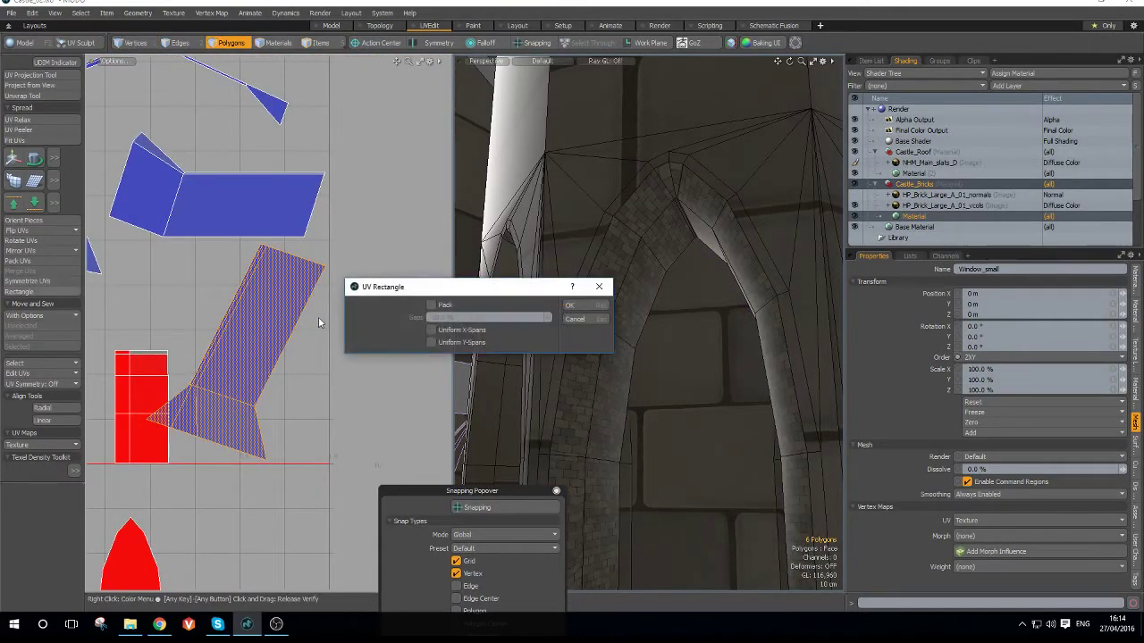
pyautogui.click(581, 311)
# - Sew the straightened six-polygon piece onto the bottom edge of its matching vertical frame strip
pyautogui.scroll(-4, 319, 322)
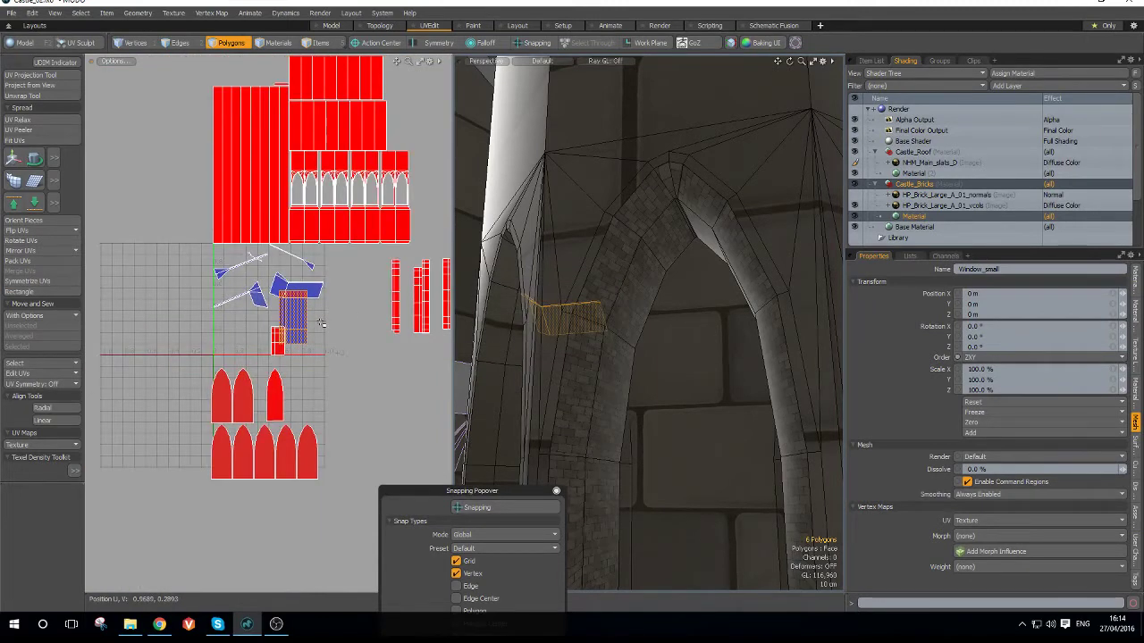
pyautogui.press('2')
pyautogui.scroll(-2, 306, 320)
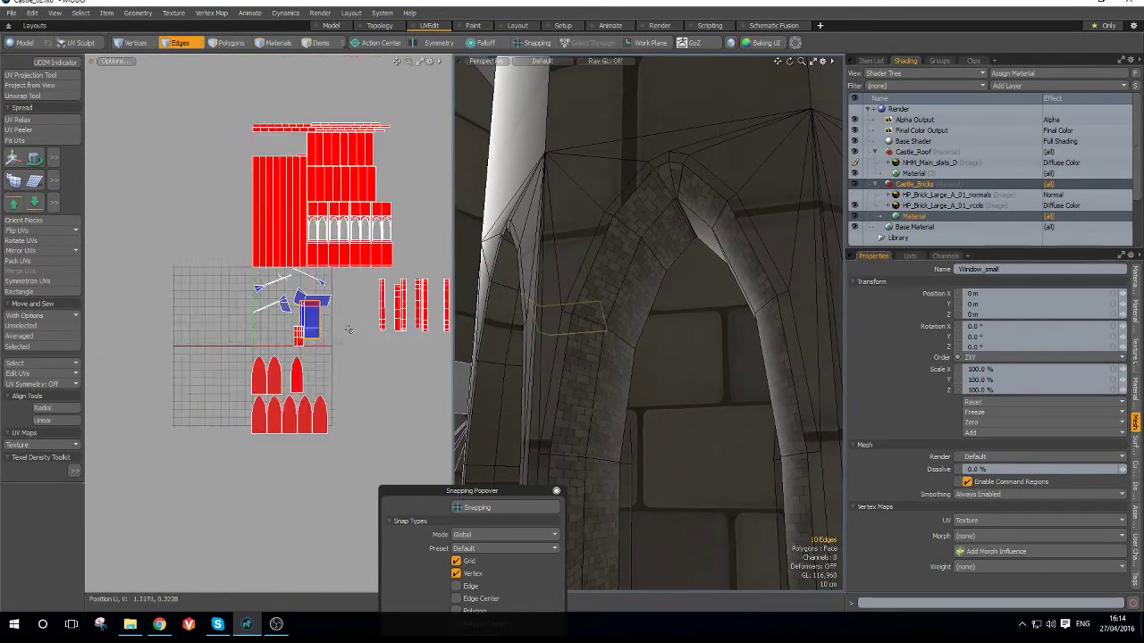
pyautogui.scroll(2, 427, 341)
pyautogui.scroll(5, 364, 310)
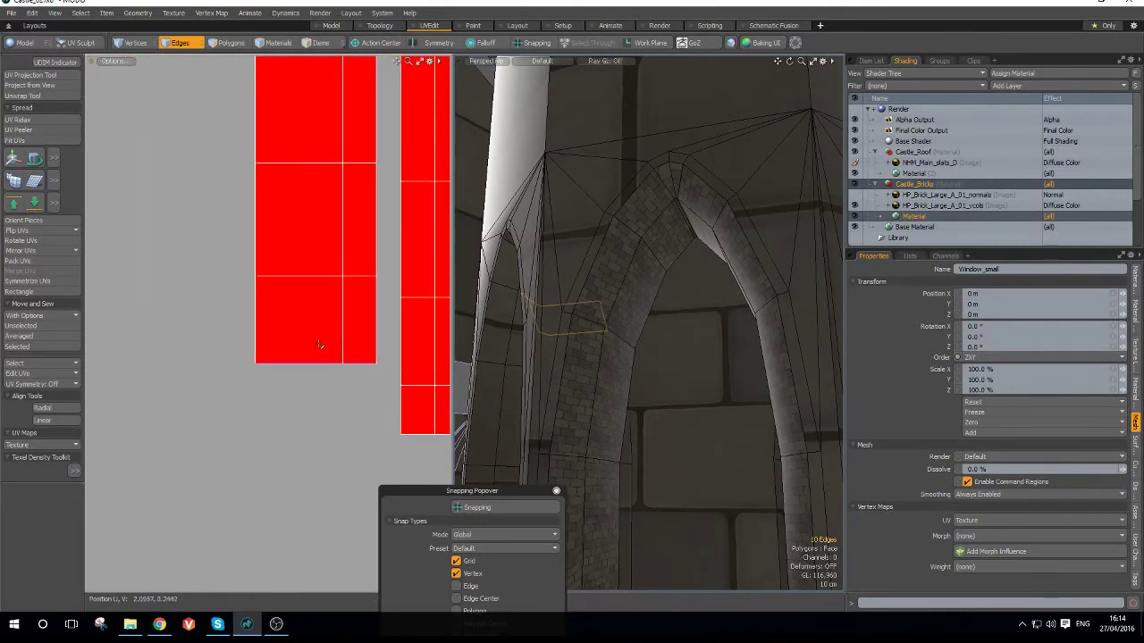
pyautogui.click(350, 360)
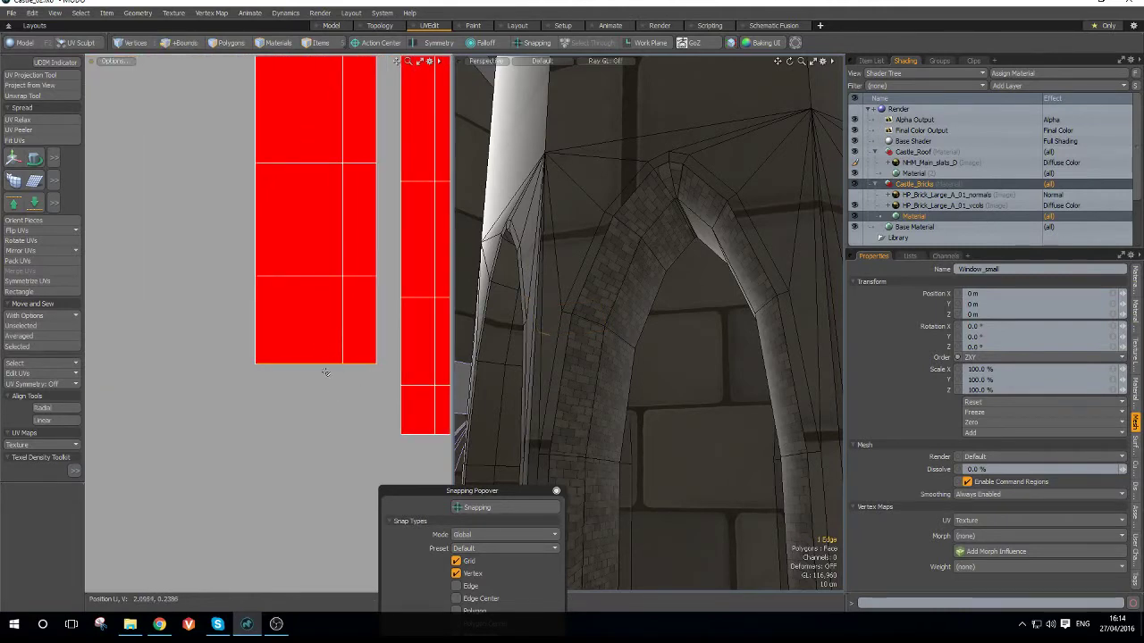
pyautogui.hotkey('ctrl', 'space')
pyautogui.click(315, 373)
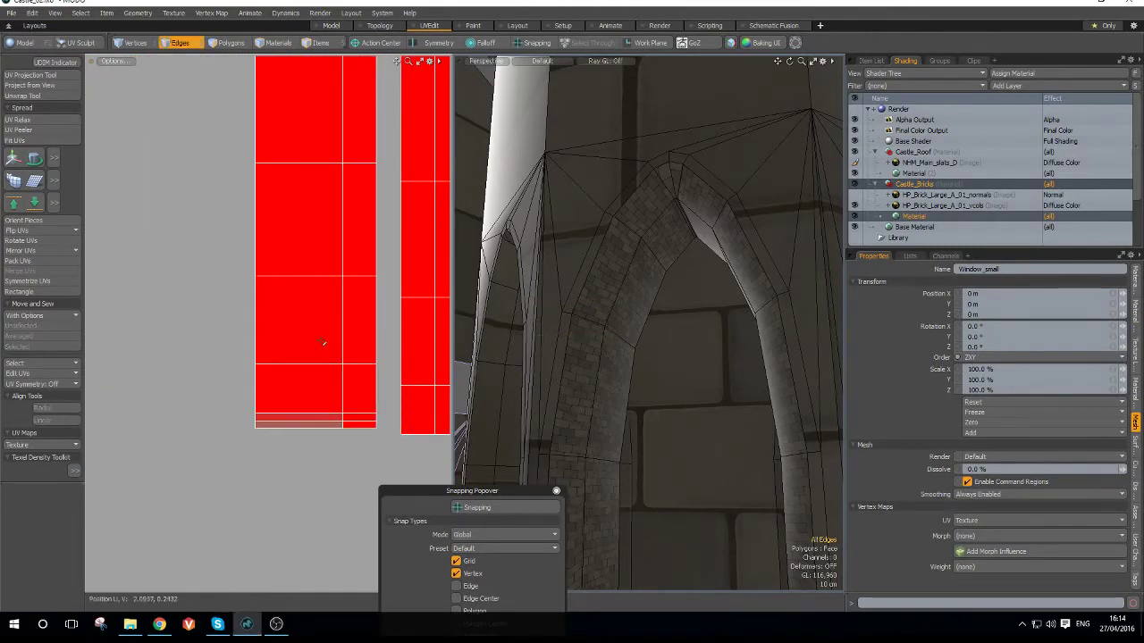
# - Sew the small red piece above the UV grid's horizontal axis onto the bottom edge of its matching vertical frame strip
pyautogui.scroll(-6, 323, 337)
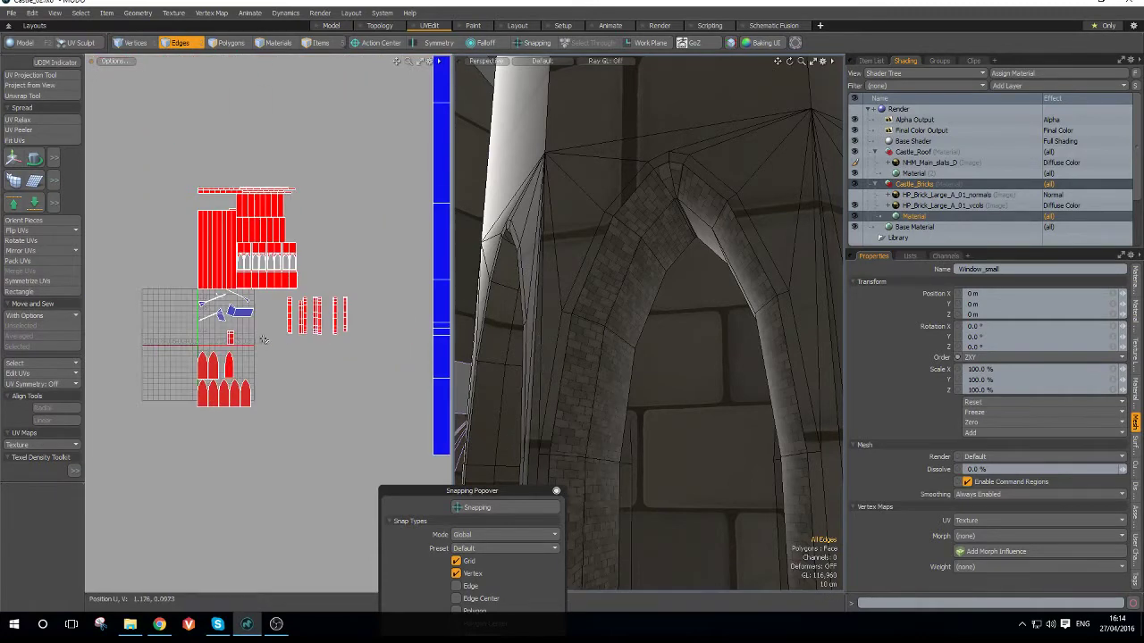
pyautogui.scroll(6, 226, 314)
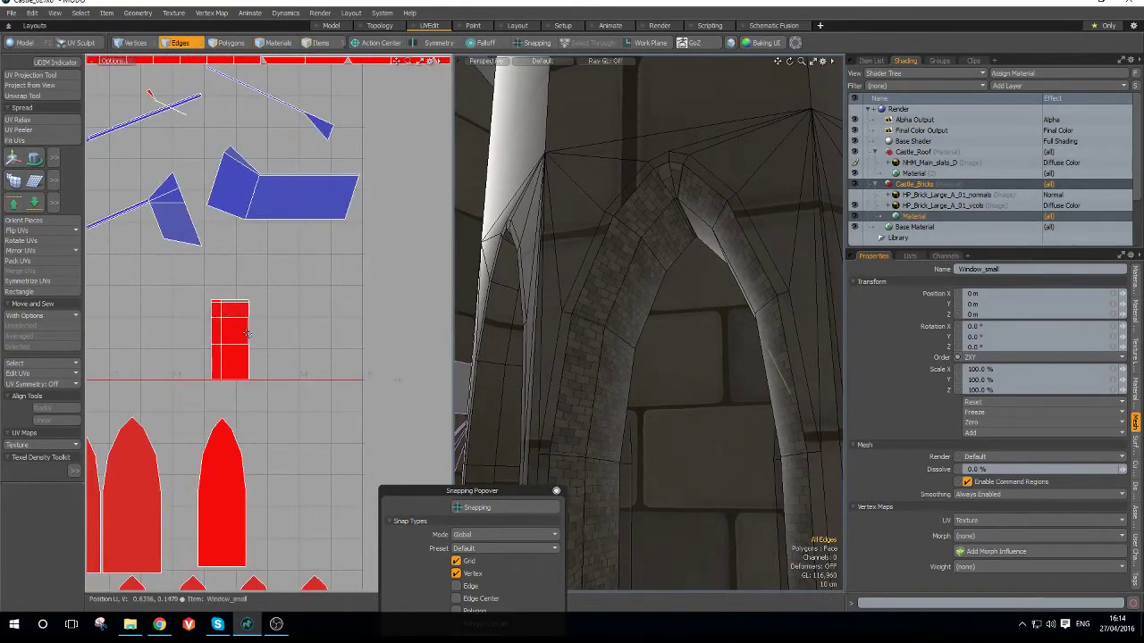
pyautogui.doubleClick(246, 334)
pyautogui.scroll(-5, 228, 312)
pyautogui.keyDown('alt'); pyautogui.moveTo(365, 318); pyautogui.dragTo(277, 309); pyautogui.keyUp('alt')
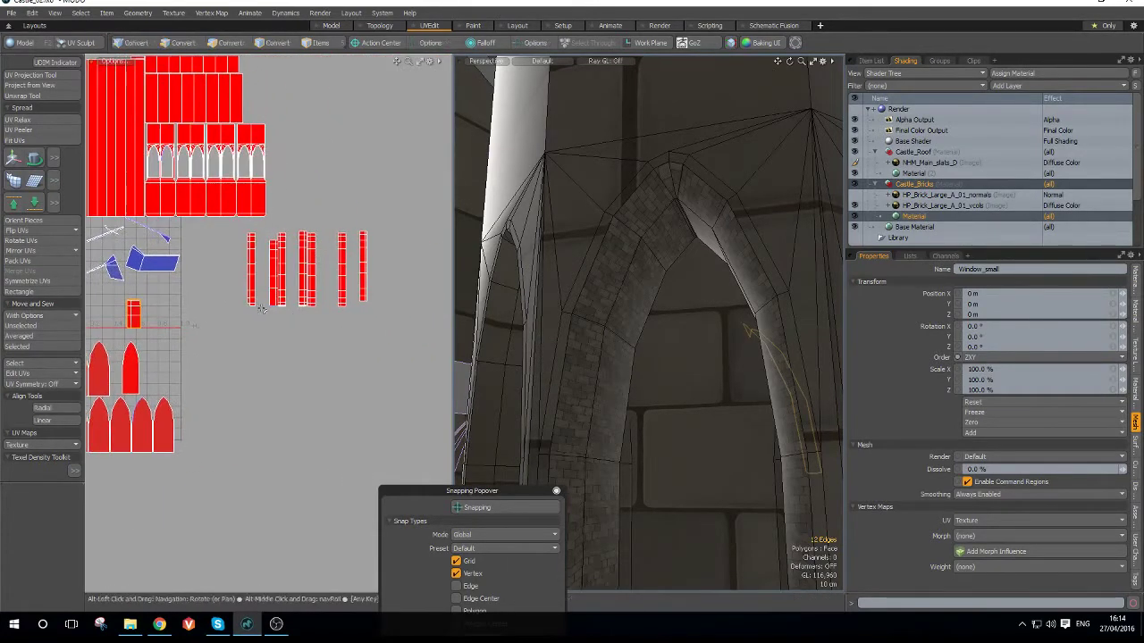
pyautogui.scroll(9, 279, 307)
pyautogui.click(306, 359)
pyautogui.click(337, 337)
pyautogui.hotkey('ctrl', '5')
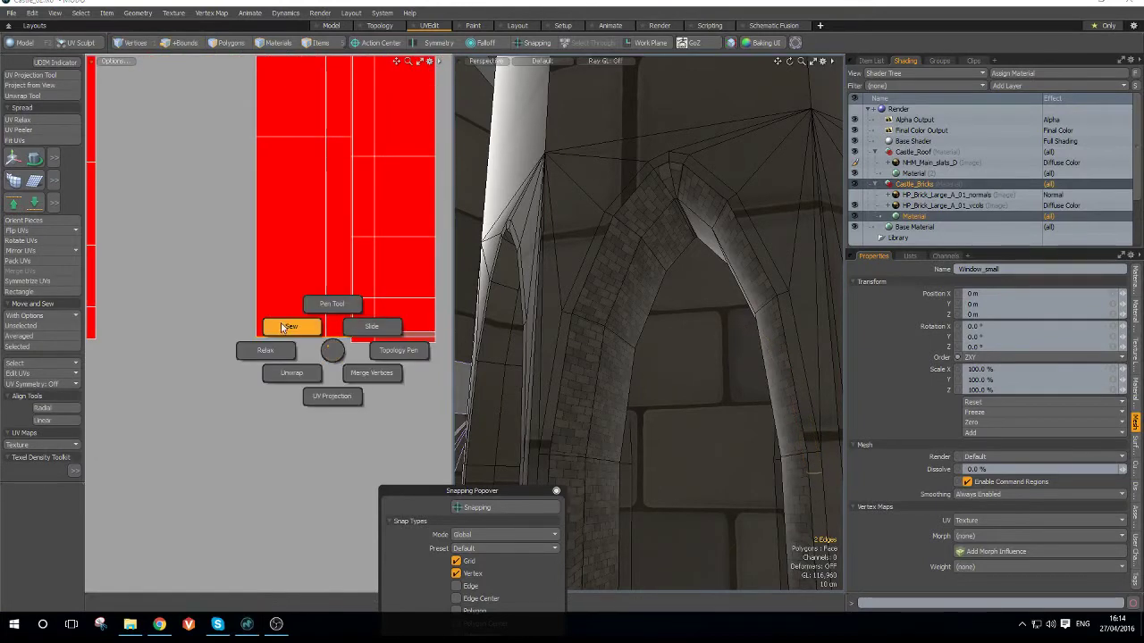
pyautogui.click(288, 327)
pyautogui.scroll(-8, 293, 326)
pyautogui.scroll(-4, 293, 325)
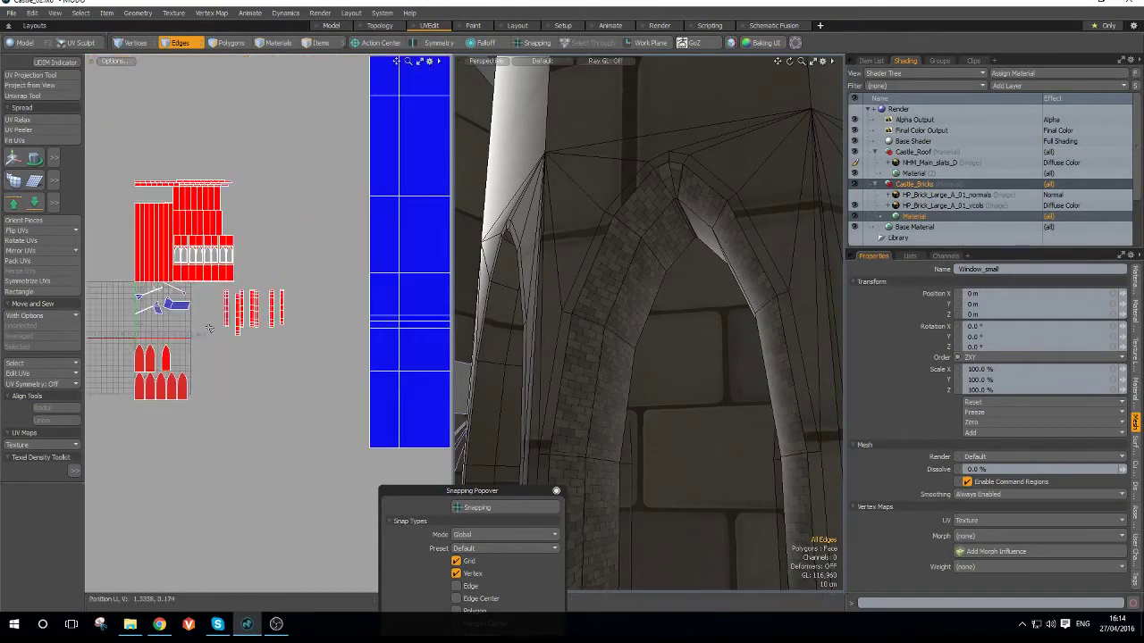
# - Select the bent four-polygon blue piece in the UV grid and straighten it with UV Rectangle, leaving Pack off
pyautogui.scroll(4, 145, 310)
pyautogui.press('3')
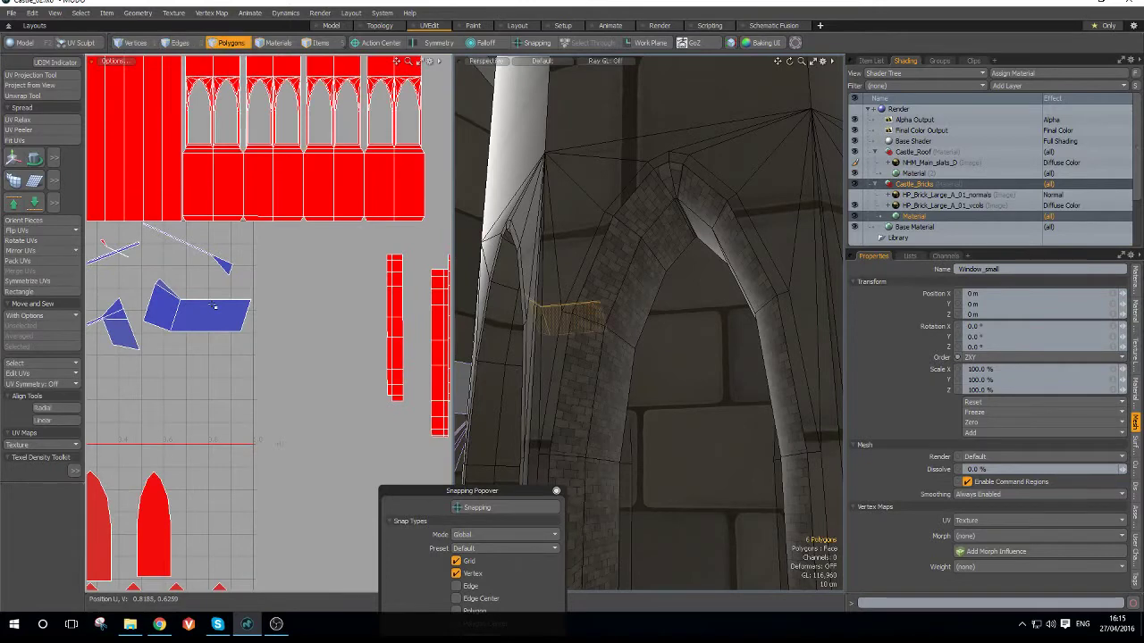
pyautogui.doubleClick(215, 307)
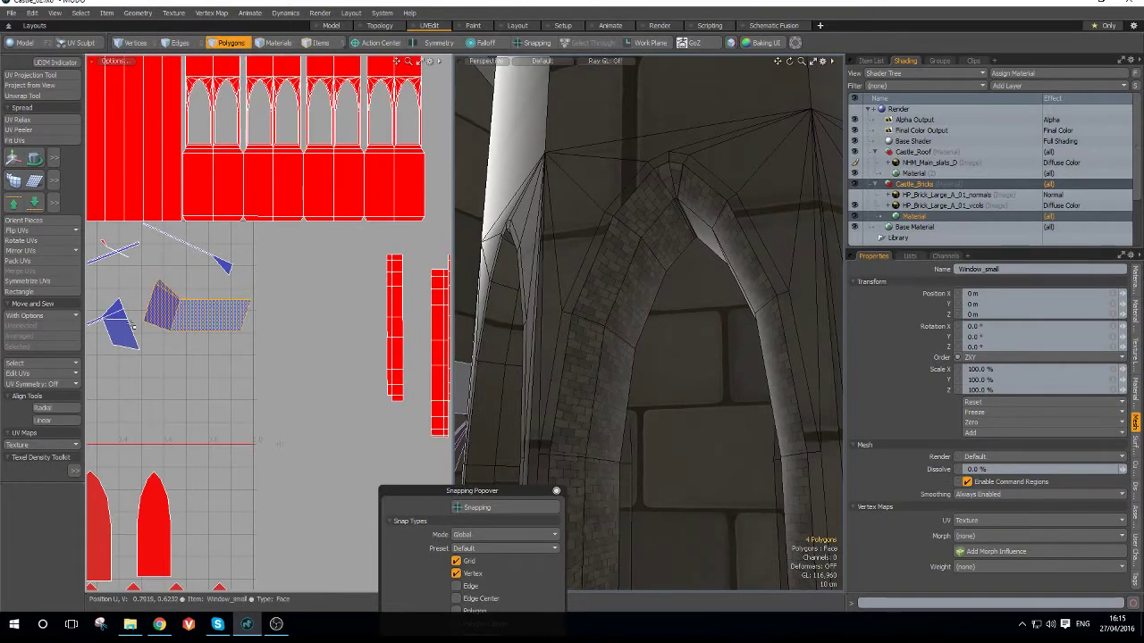
pyautogui.click(36, 292)
pyautogui.click(585, 304)
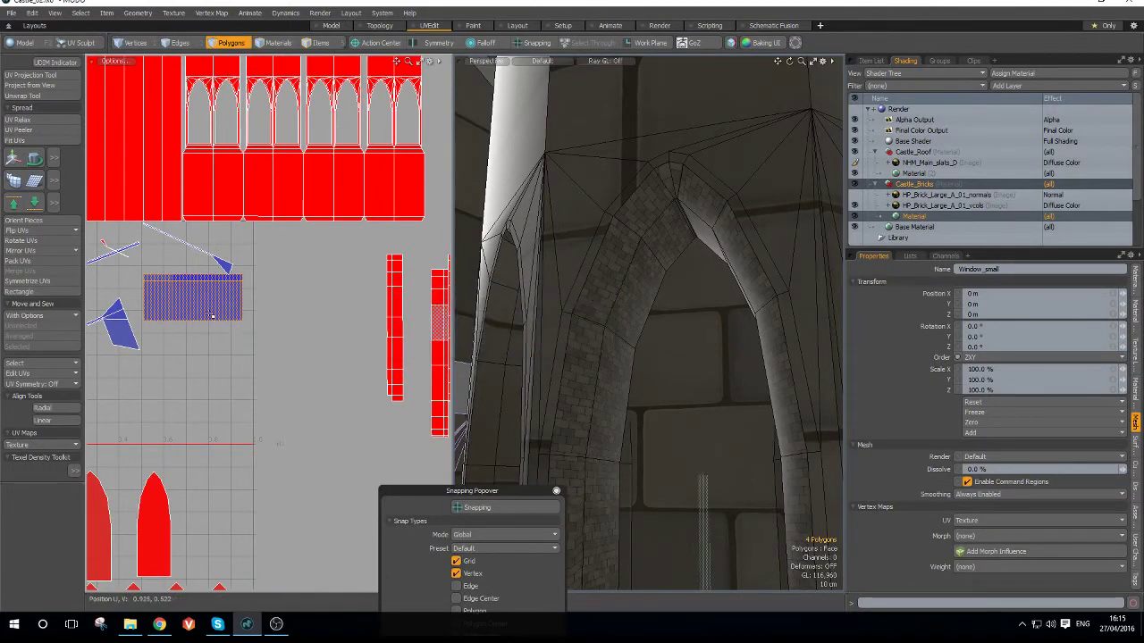
# - Select the outline edges of the straightened blue rectangle and check the vertical frame strips for matching seams
pyautogui.press('2')
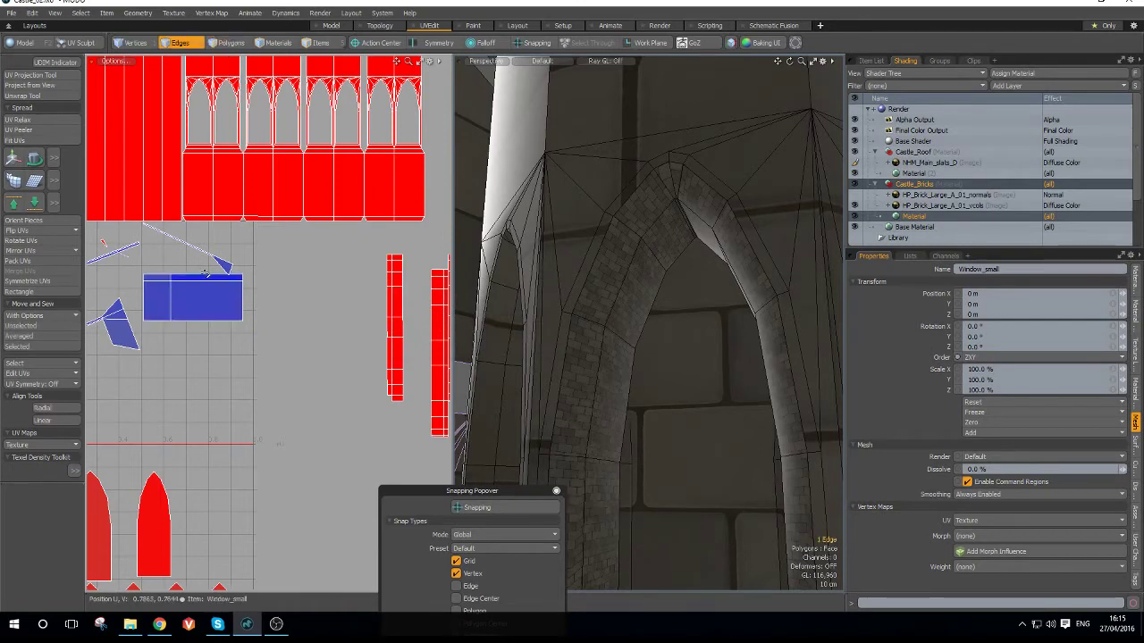
pyautogui.scroll(-4, 207, 275)
pyautogui.scroll(2, 388, 365)
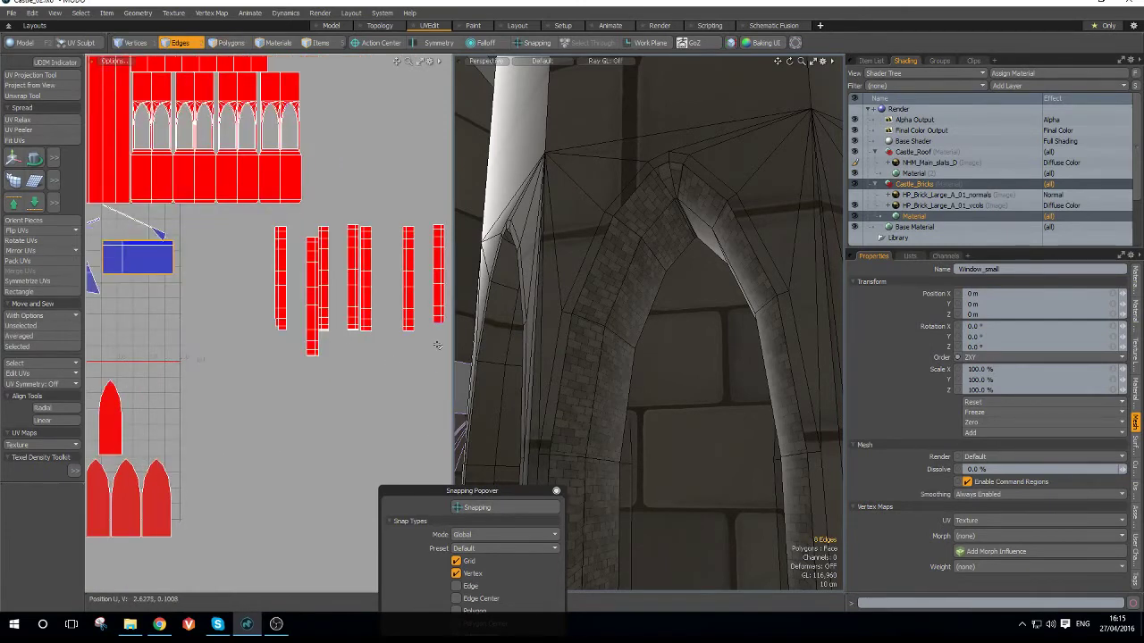
pyautogui.keyDown('alt'); pyautogui.keyDown('shift'); pyautogui.moveTo(360, 335); pyautogui.dragTo(275, 374); pyautogui.keyUp('shift'); pyautogui.keyUp('alt')
pyautogui.scroll(2, 312, 263)
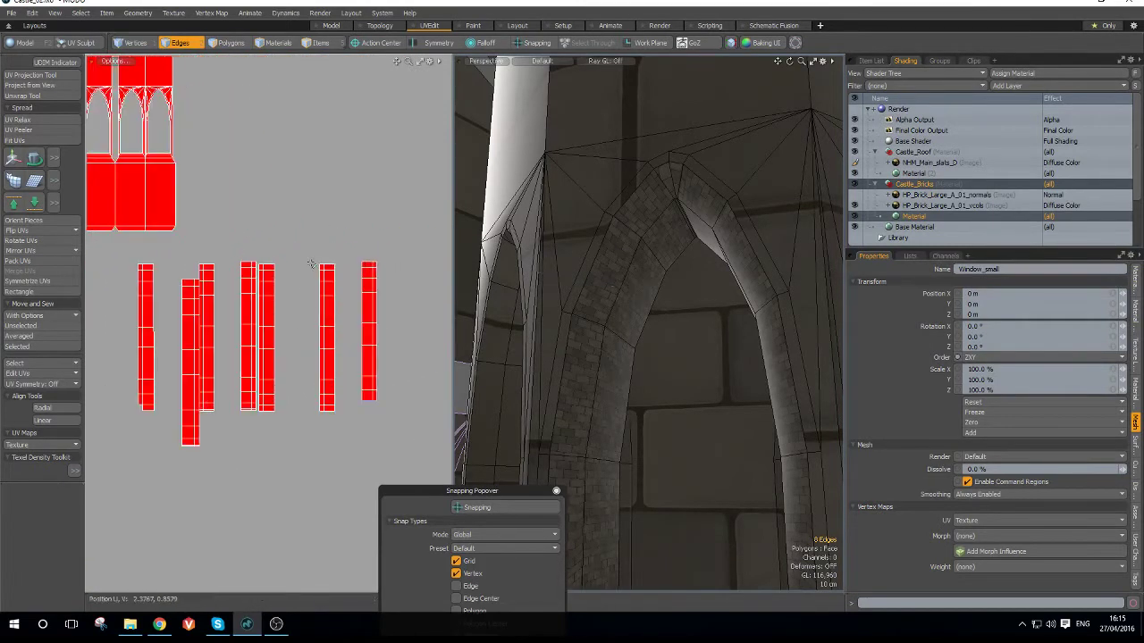
pyautogui.keyDown('alt'); pyautogui.keyDown('shift'); pyautogui.moveTo(224, 402); pyautogui.dragTo(580, 370); pyautogui.keyUp('shift'); pyautogui.keyUp('alt')
pyautogui.scroll(3, 211, 266)
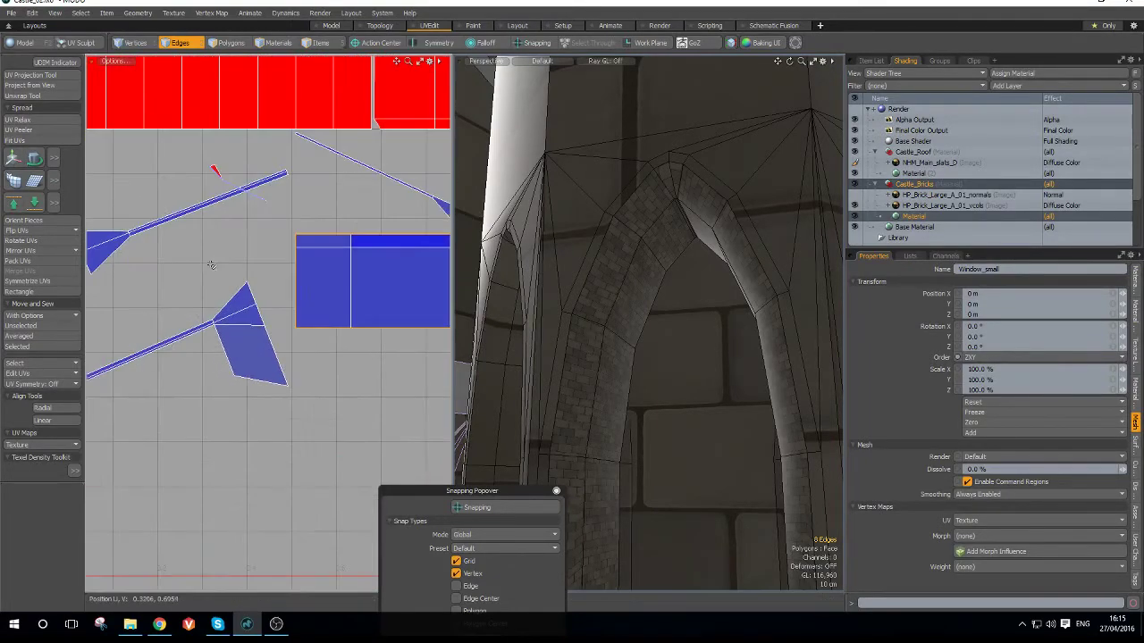
# - Select the long, thin diagonal blue piece beside the blue rectangle and straighten it with UV Rectangle, leaving Pack off
pyautogui.press('3')
pyautogui.doubleClick(152, 224)
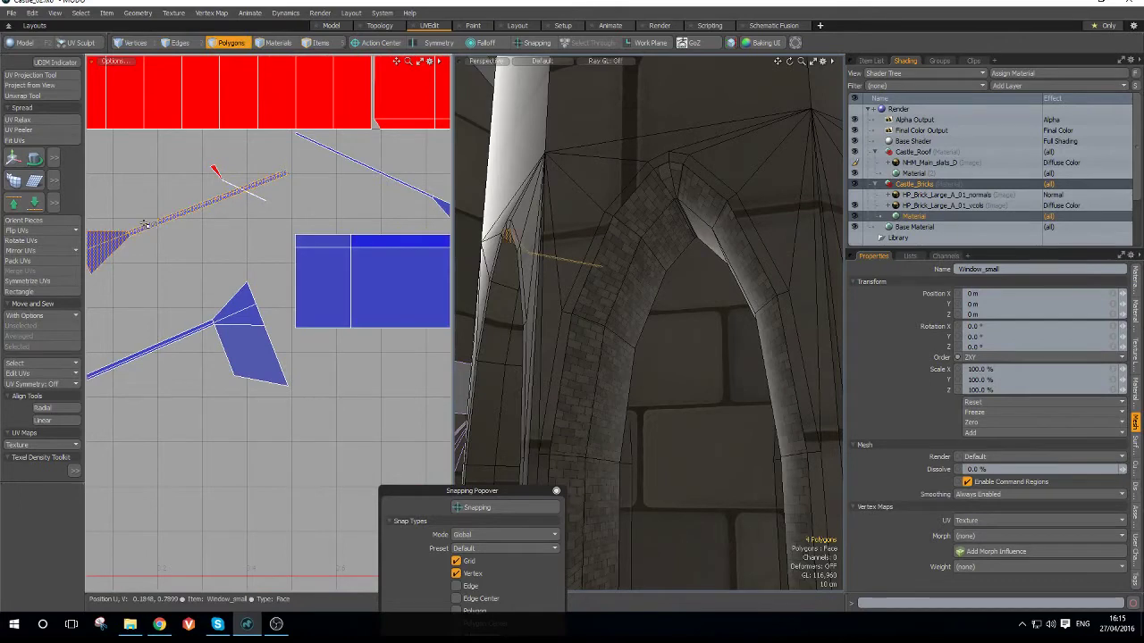
pyautogui.click(32, 292)
pyautogui.click(581, 305)
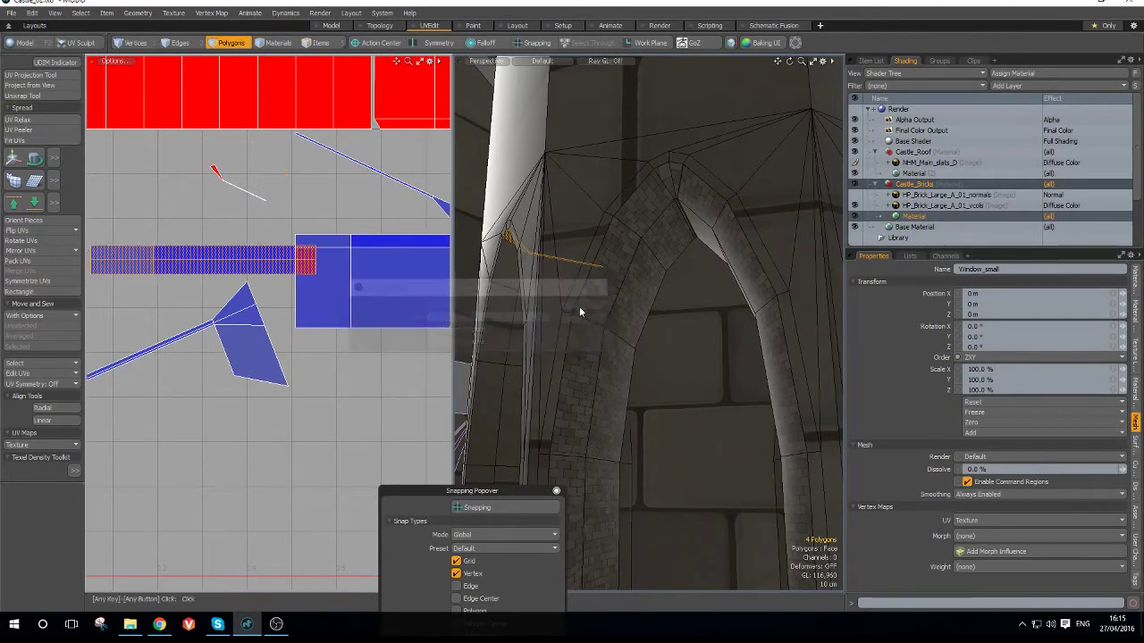
# - Tear the large end polygon off the lower diagonal piece, move it slightly down, and straighten the remaining four polygons with UV Rectangle
pyautogui.scroll(1, 189, 338)
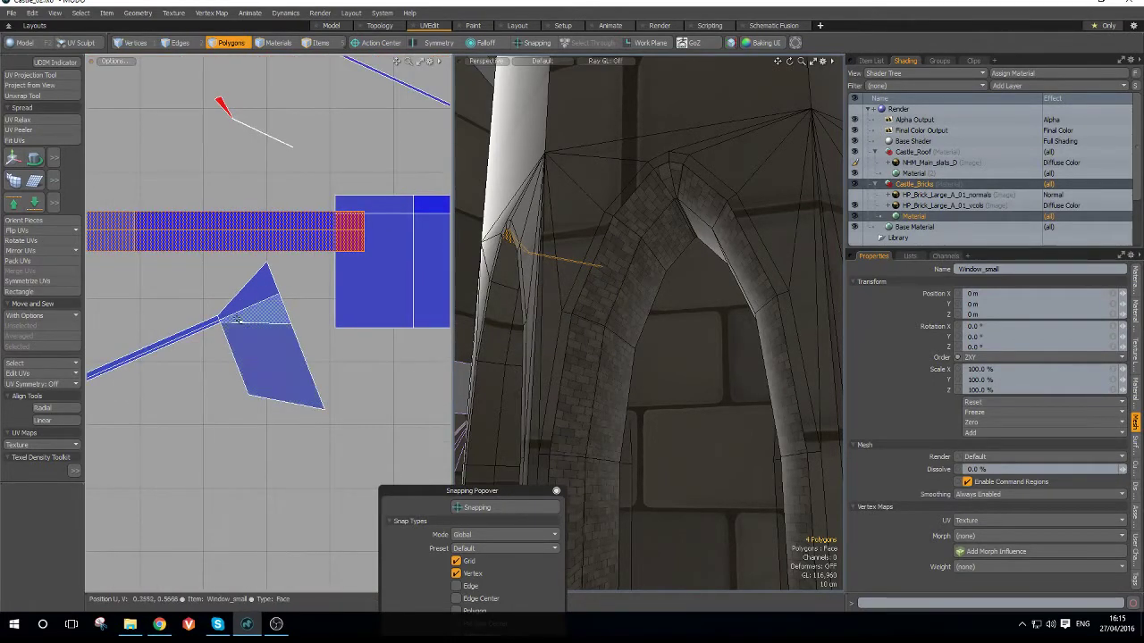
pyautogui.click(244, 343)
pyautogui.press('w')
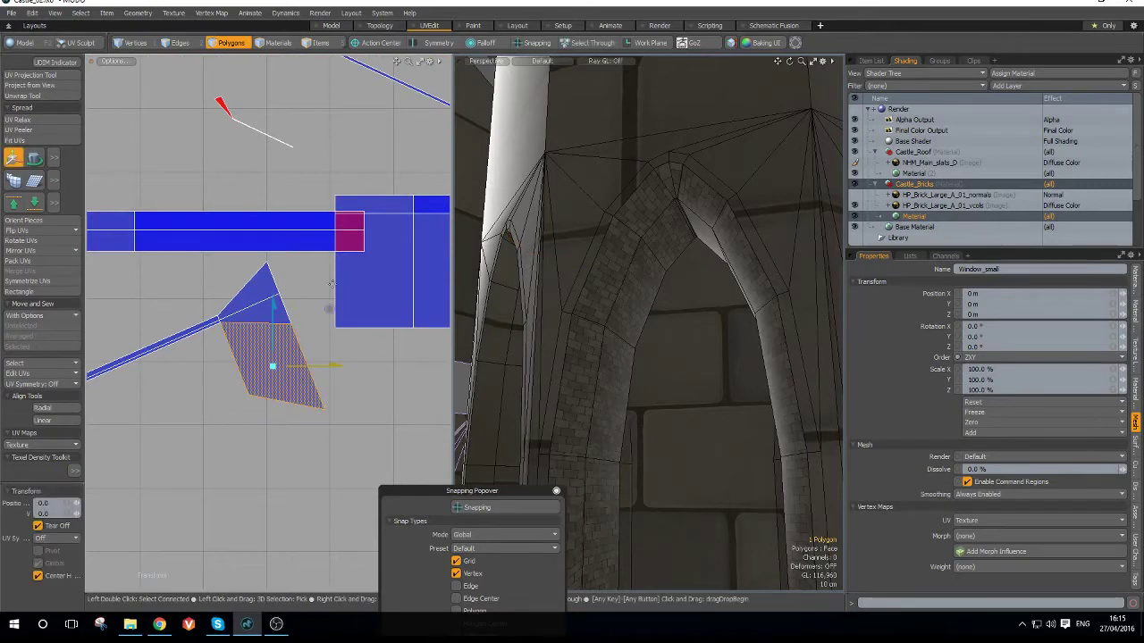
pyautogui.moveTo(332, 314); pyautogui.dragTo(336, 335)
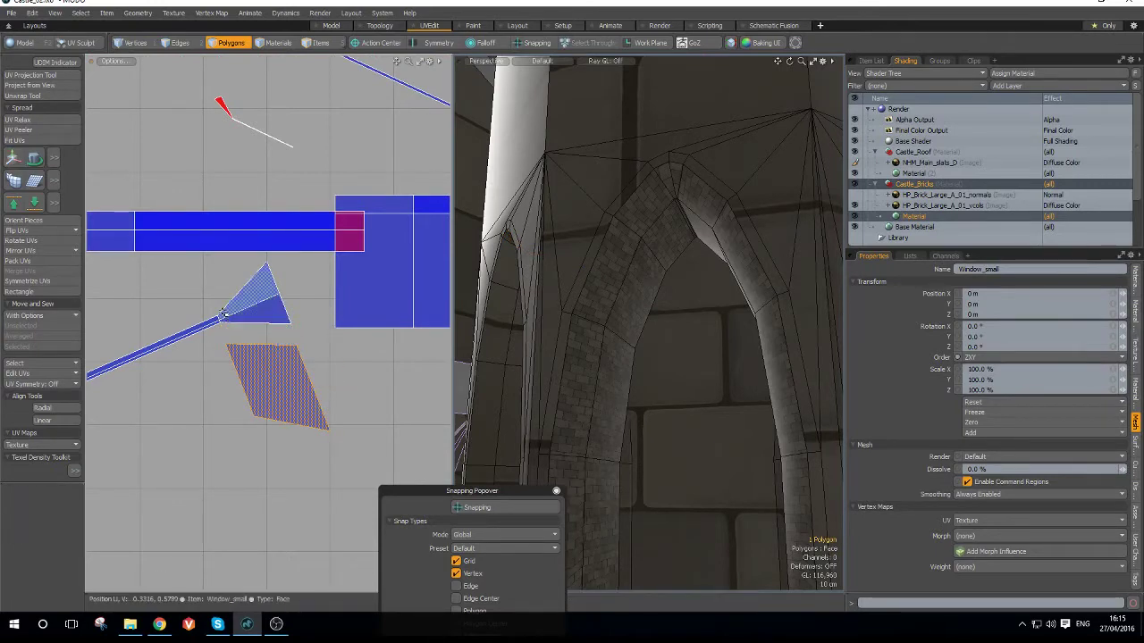
pyautogui.doubleClick(228, 318)
pyautogui.click(27, 291)
pyautogui.click(570, 306)
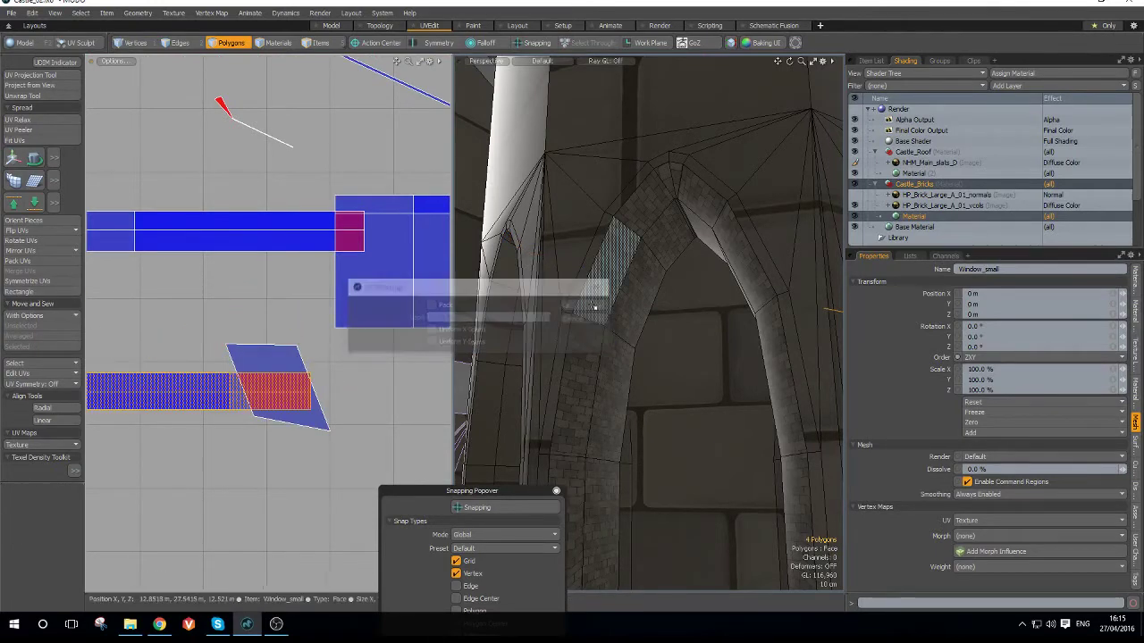
# - Select the upper long edges of the lower straightened strip and sew them to the matching large frame strip
pyautogui.press('2')
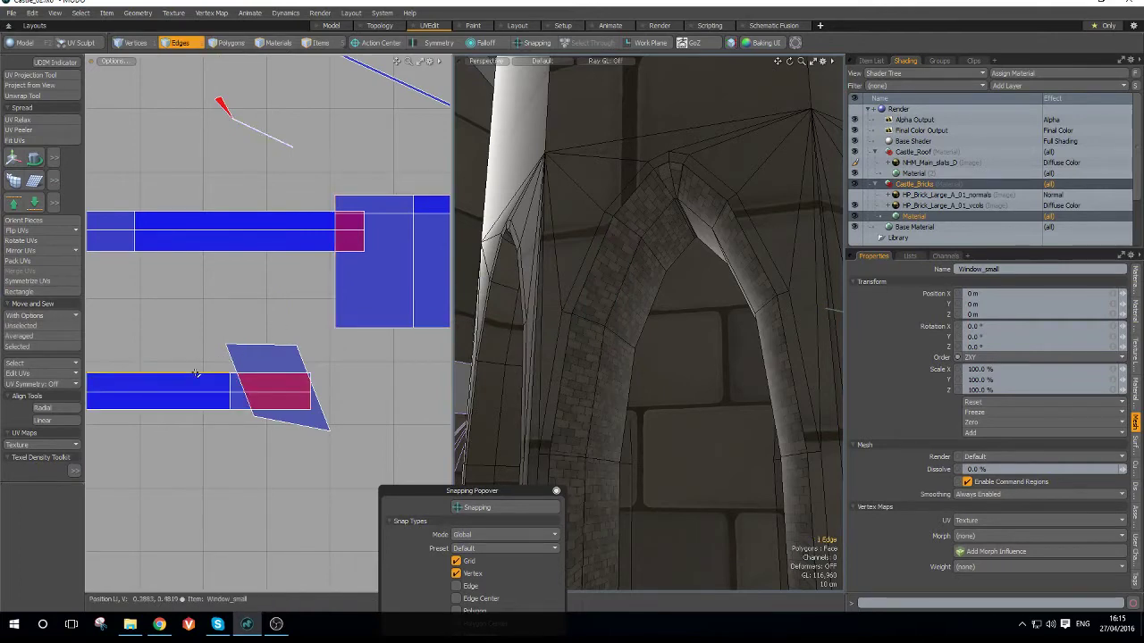
pyautogui.press('a')
pyautogui.keyDown('alt'); pyautogui.moveTo(429, 407); pyautogui.dragTo(432, 380); pyautogui.keyUp('alt')
pyautogui.scroll(4, 241, 319)
pyautogui.click(167, 376)
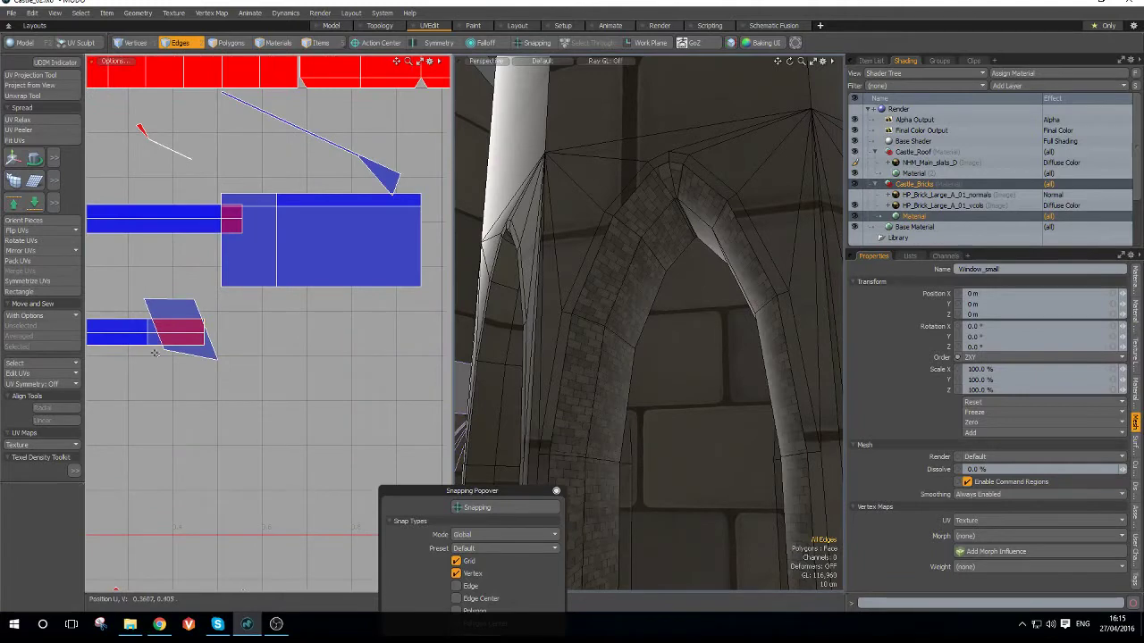
pyautogui.click(126, 320)
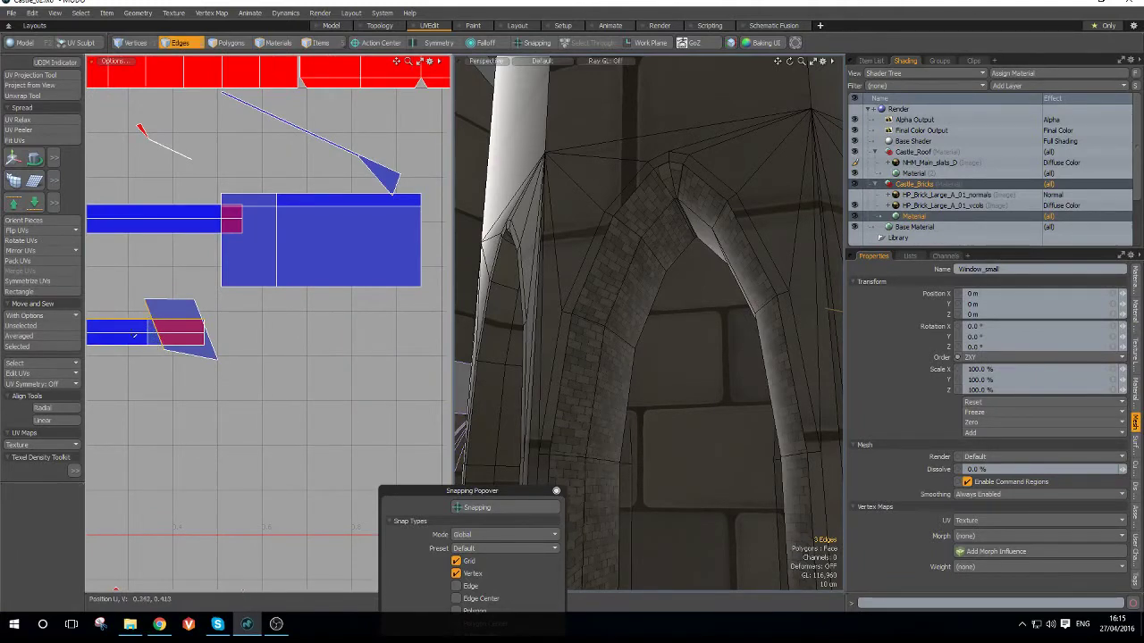
pyautogui.scroll(4, 183, 324)
pyautogui.keyDown('shift'); pyautogui.click(182, 331); pyautogui.keyUp('shift')
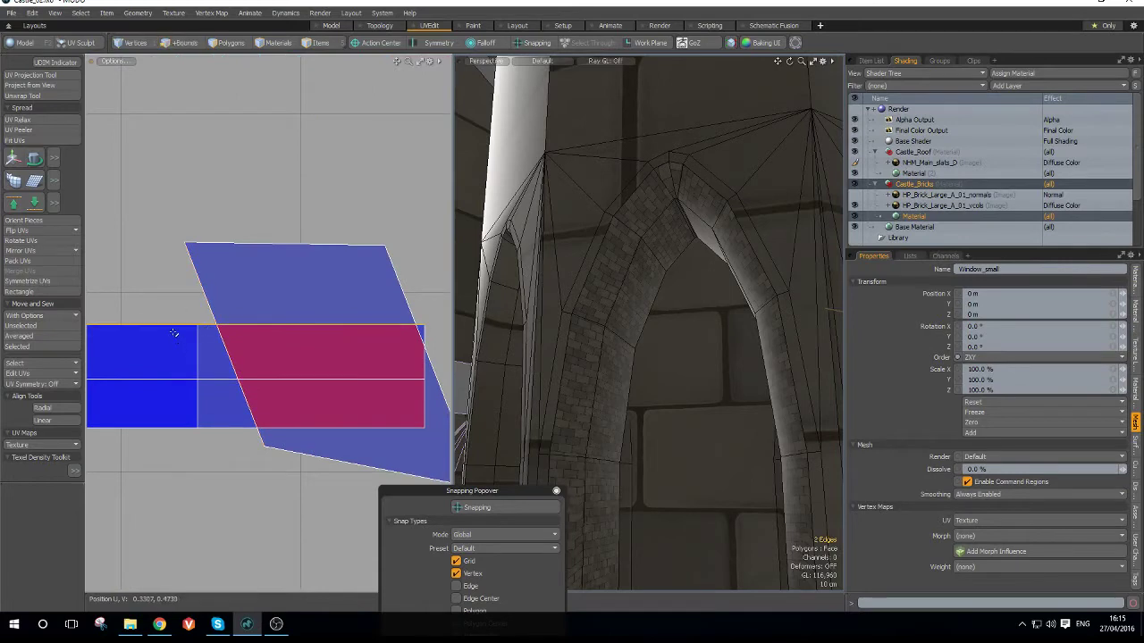
pyautogui.hotkey('ctrl', 'Tab')
pyautogui.click(152, 316)
pyautogui.scroll(-10, 184, 308)
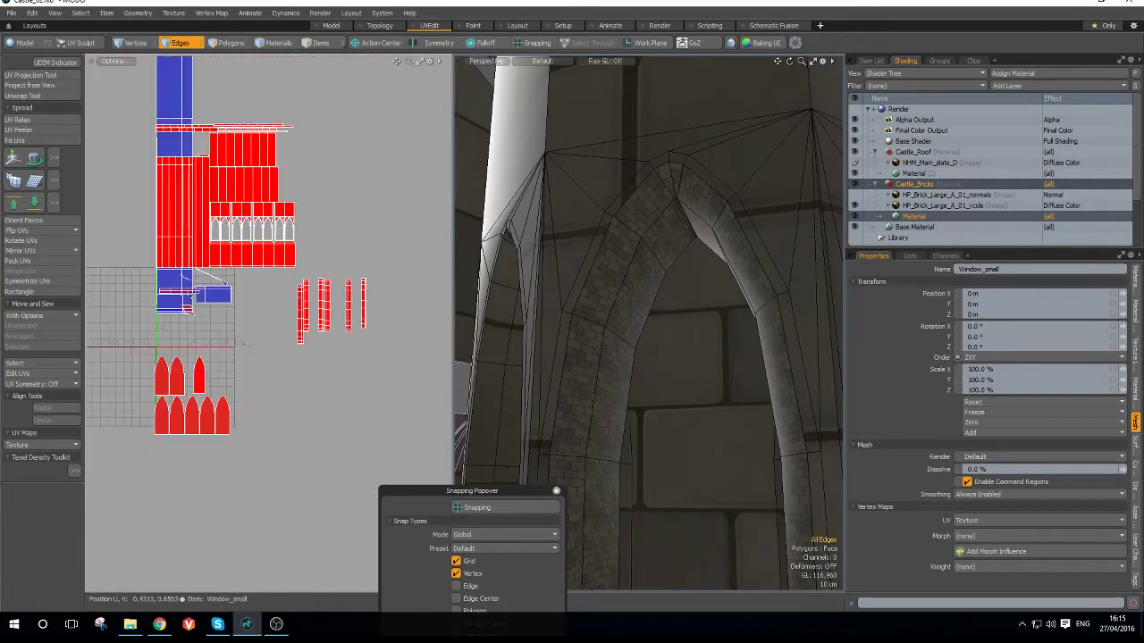
# - Select the whole joined 21-polygon strip and move it about 2.82 in U and downward, clear of the other UV pieces
pyautogui.press('3')
pyautogui.doubleClick(180, 302)
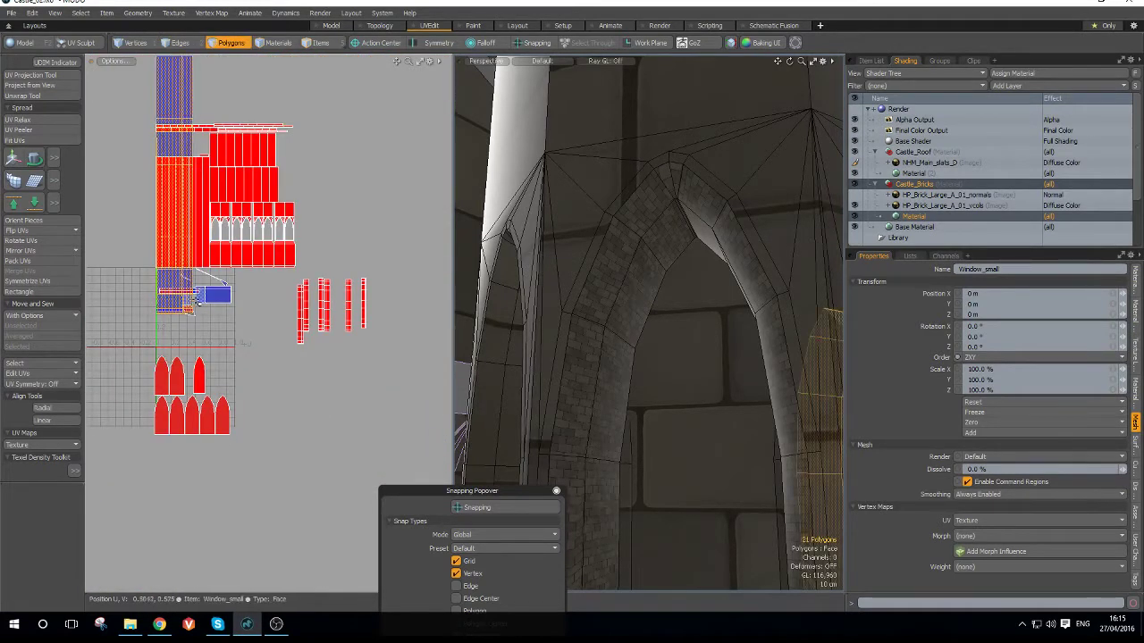
pyautogui.press('w')
pyautogui.moveTo(174, 143); pyautogui.dragTo(396, 219)
# - Examine the edges of the small red-tipped sliver above the straightened horizontal strip in edge selection mode
pyautogui.scroll(3, 220, 285)
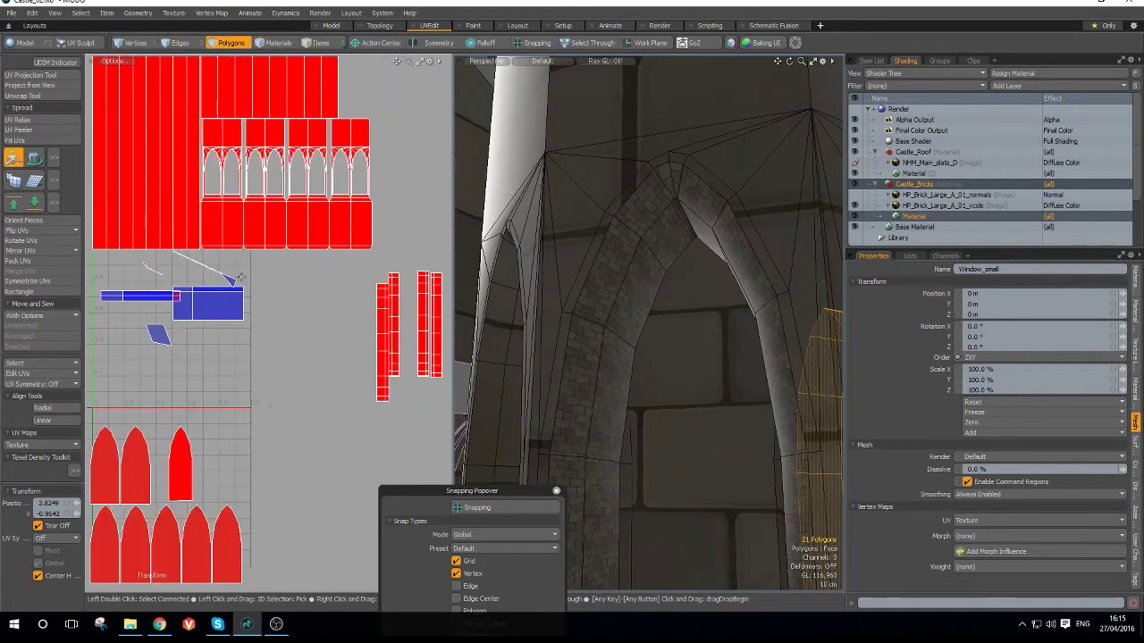
pyautogui.press('2')
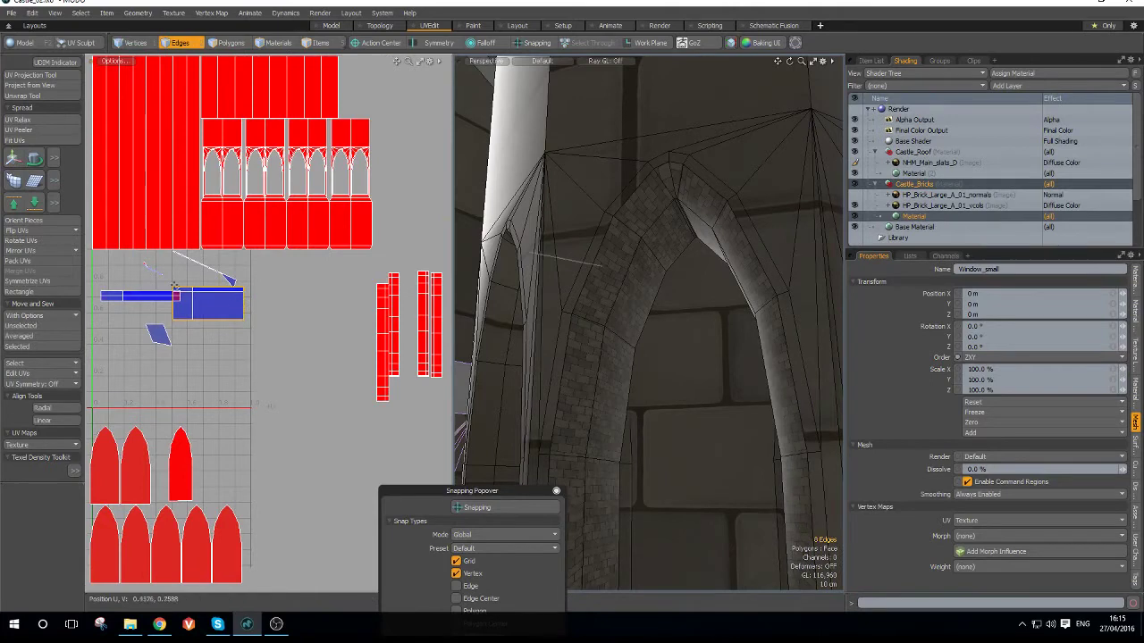
pyautogui.scroll(3, 176, 288)
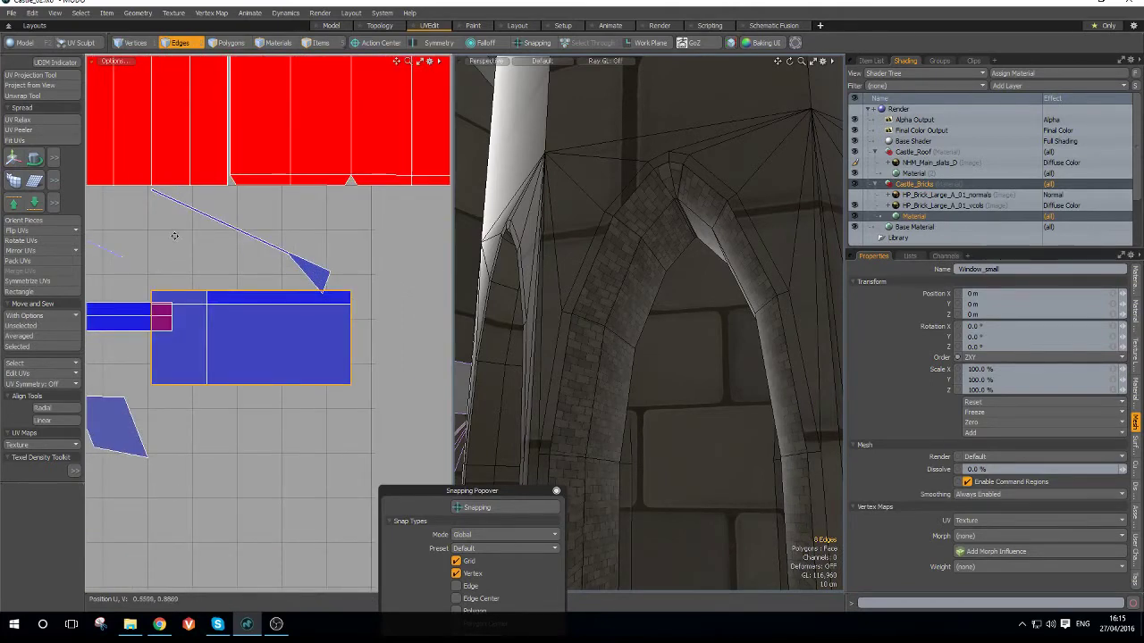
pyautogui.moveTo(174, 235); pyautogui.dragTo(324, 298, button='middle')
pyautogui.scroll(2, 222, 301)
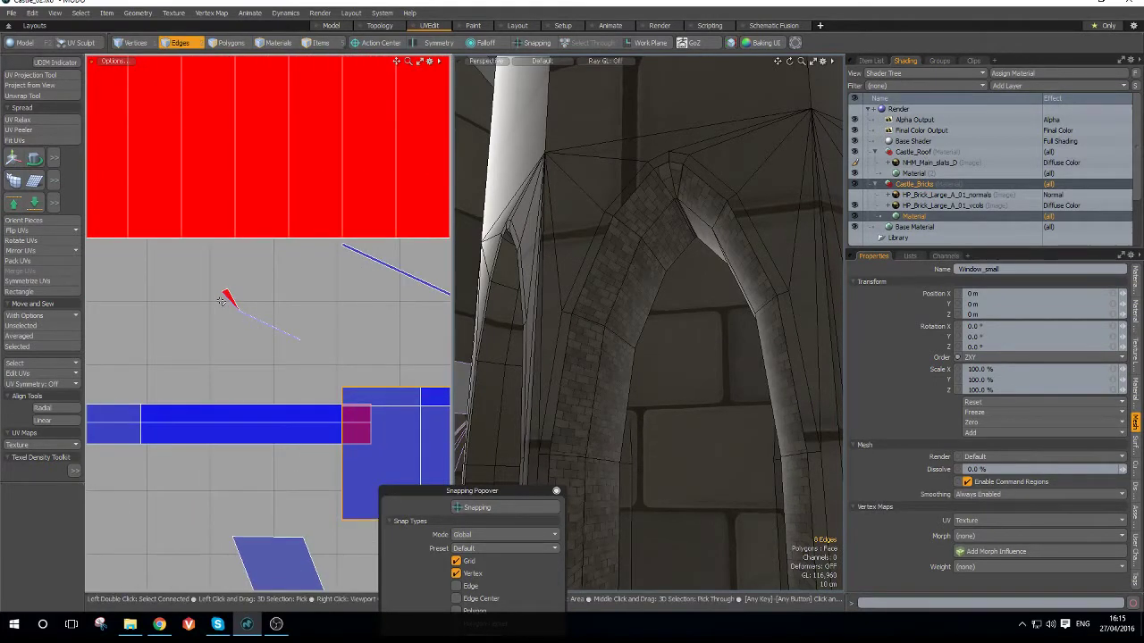
# - Straighten the small bent two-polygon UV island of the window into a rectangle
pyautogui.press('3')
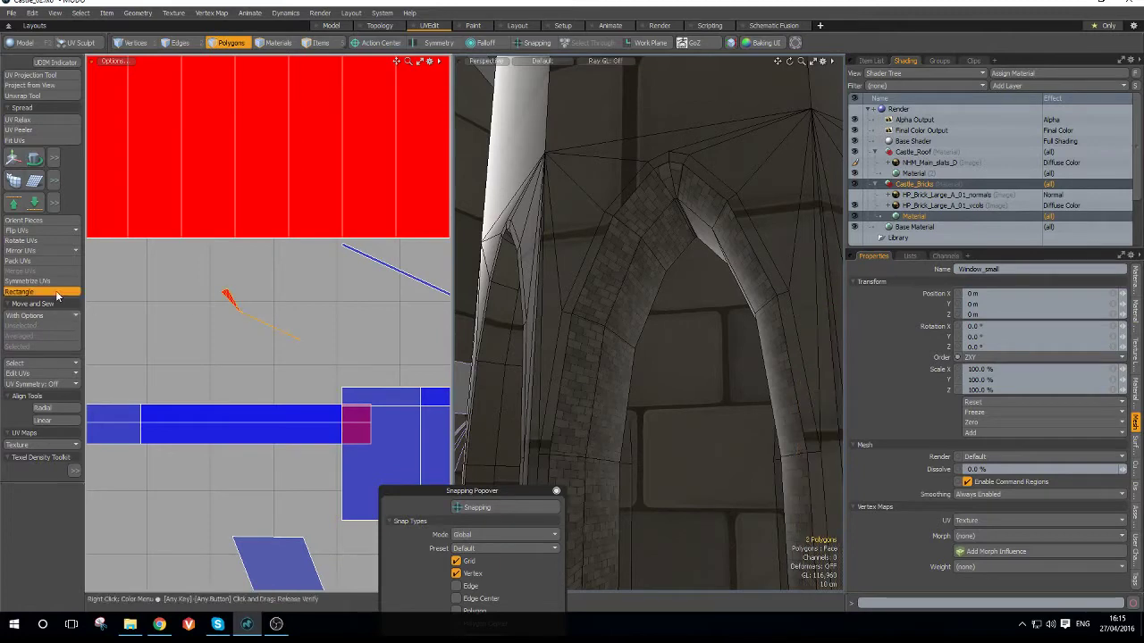
pyautogui.click(54, 291)
pyautogui.click(587, 309)
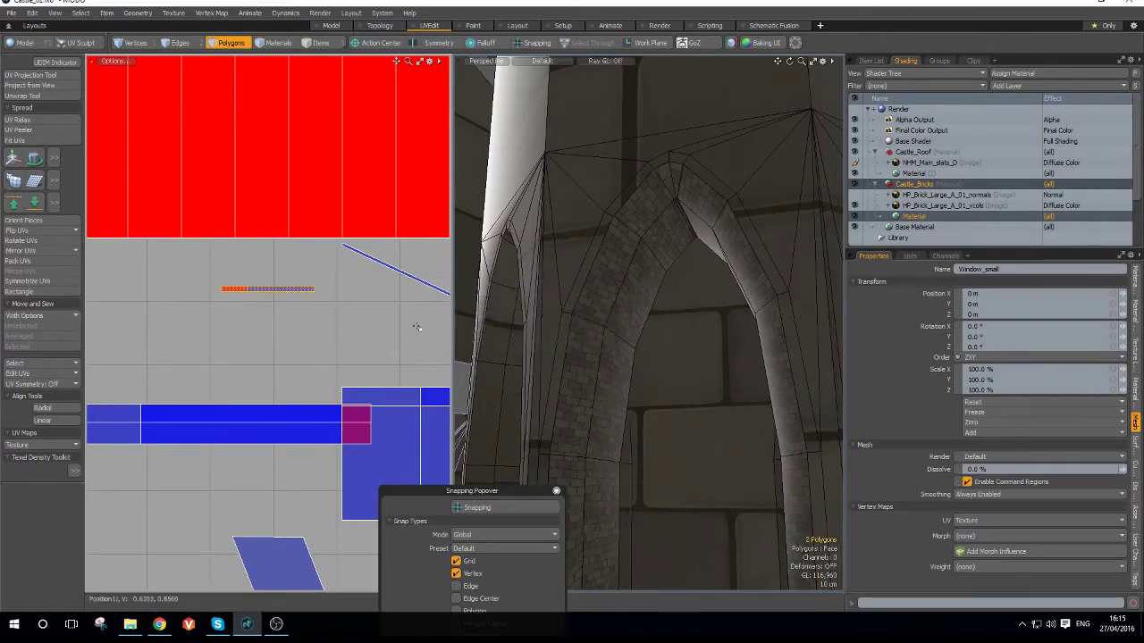
# - Sew the matching window faces onto the upper edge of the straightened island's shorter segment
pyautogui.press('2')
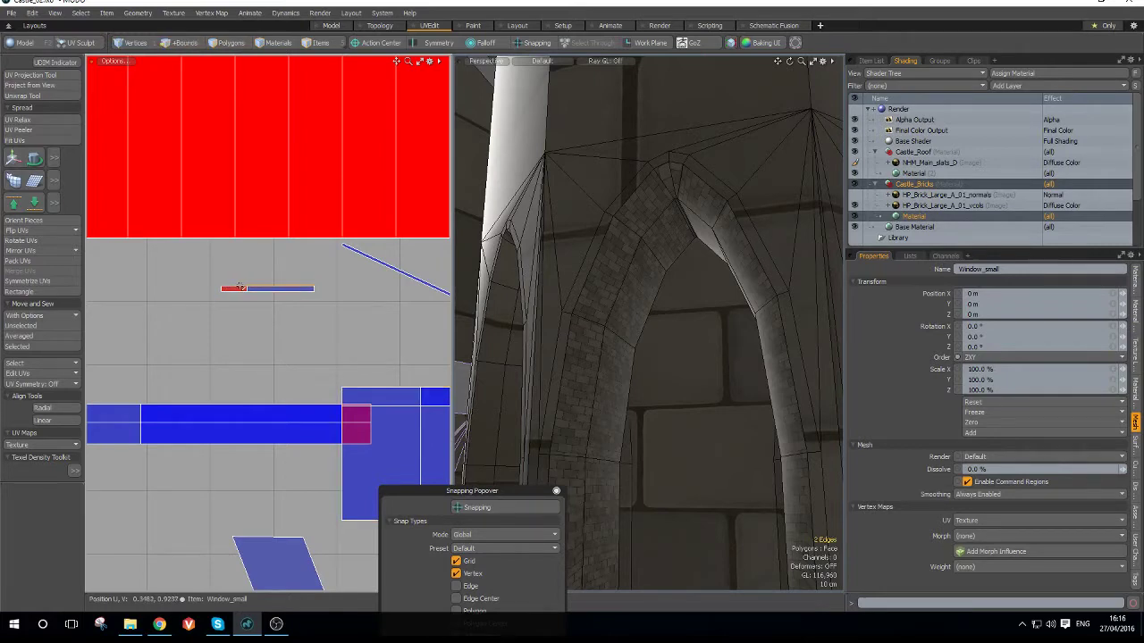
pyautogui.hotkey('ctrl', 'space')
pyautogui.click(221, 261)
# - Move the sewn vertical UV strip about 1.24 in U and -2.41 in V, into empty space beside the UV tile
pyautogui.scroll(-6, 236, 262)
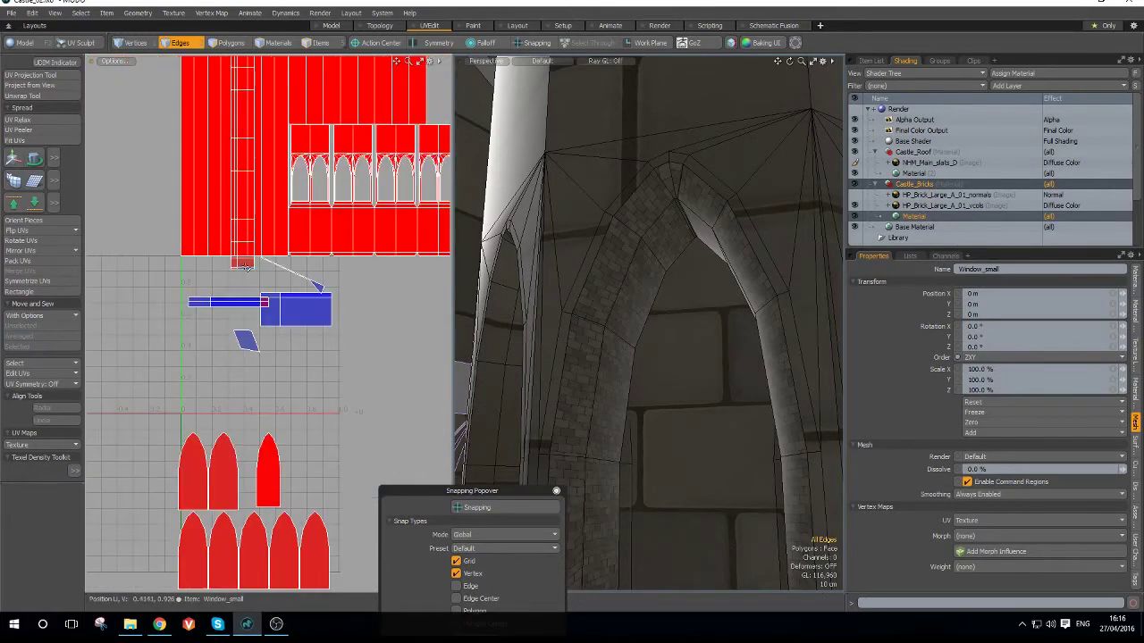
pyautogui.press('3')
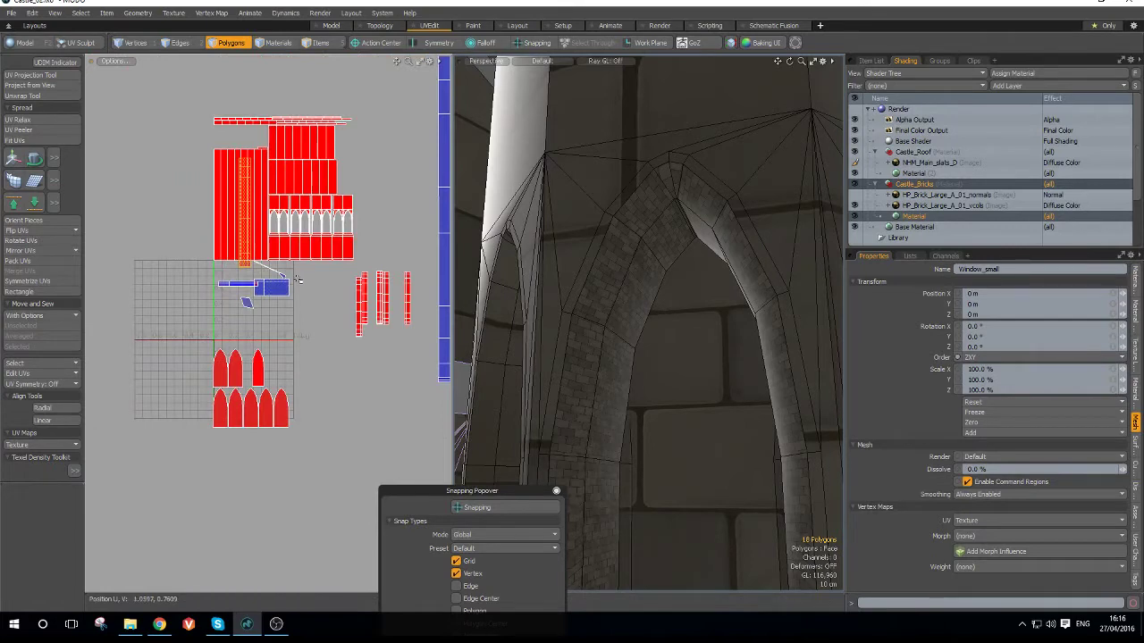
pyautogui.press('w')
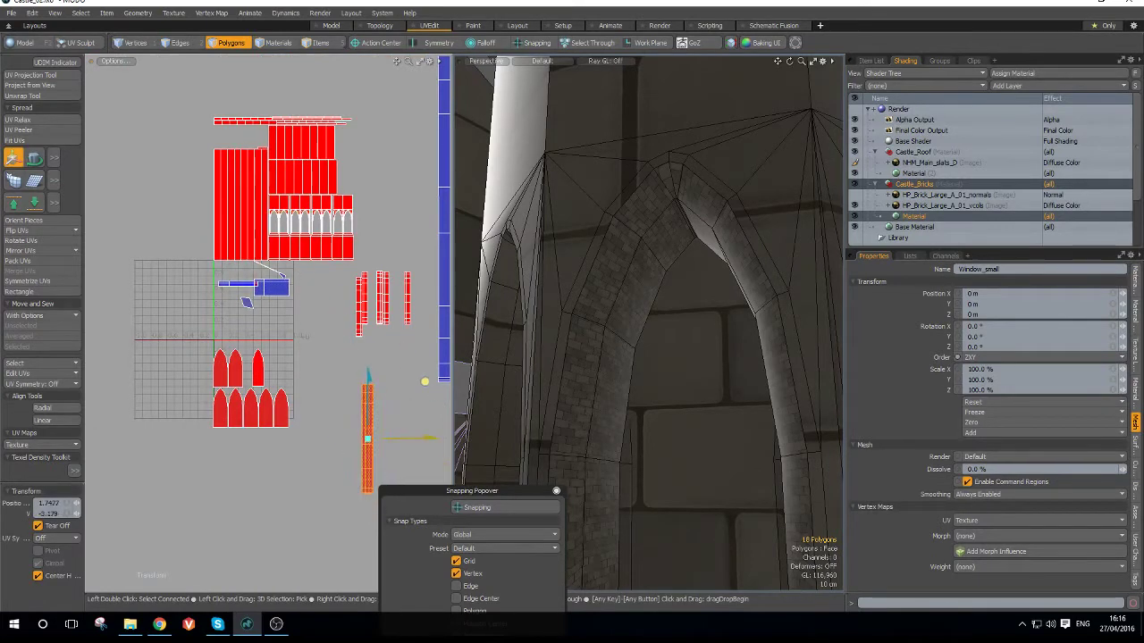
# - Straighten the two-polygon UV island with the long thin diagonal tail into a rectangle
pyautogui.scroll(5, 255, 284)
pyautogui.scroll(2, 313, 276)
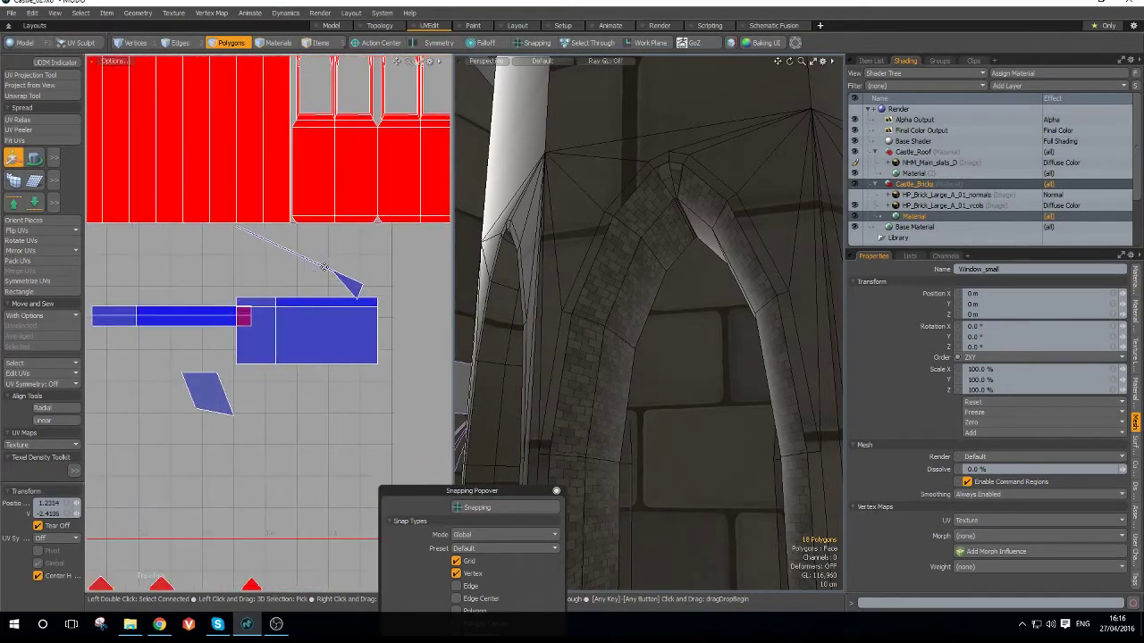
pyautogui.press('space')
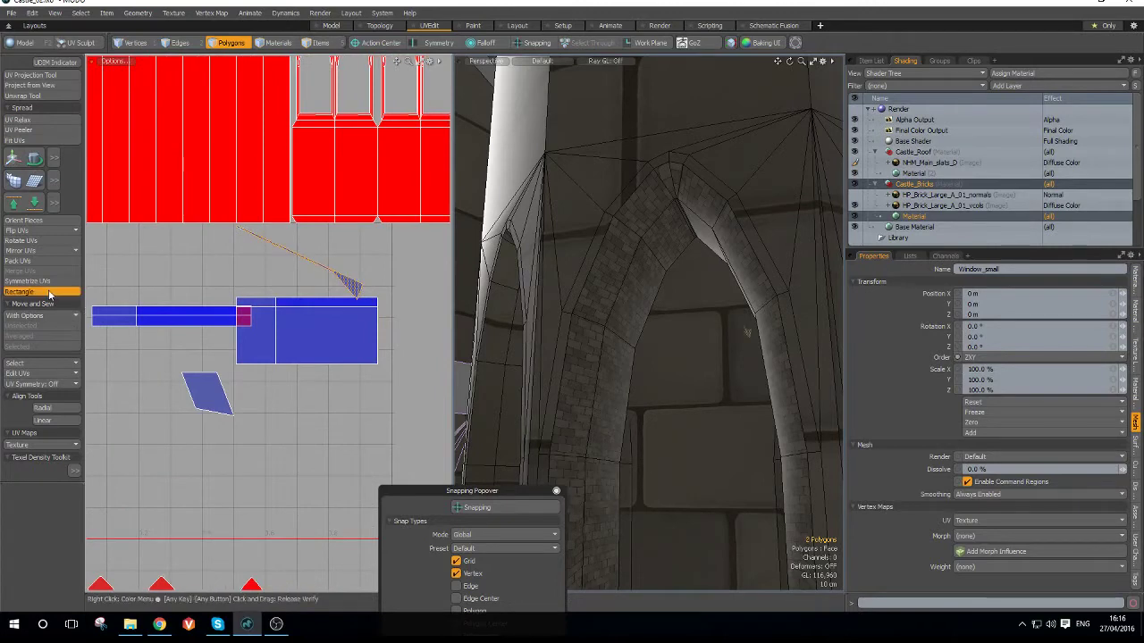
pyautogui.click(77, 319)
pyautogui.click(583, 314)
pyautogui.scroll(2, 307, 244)
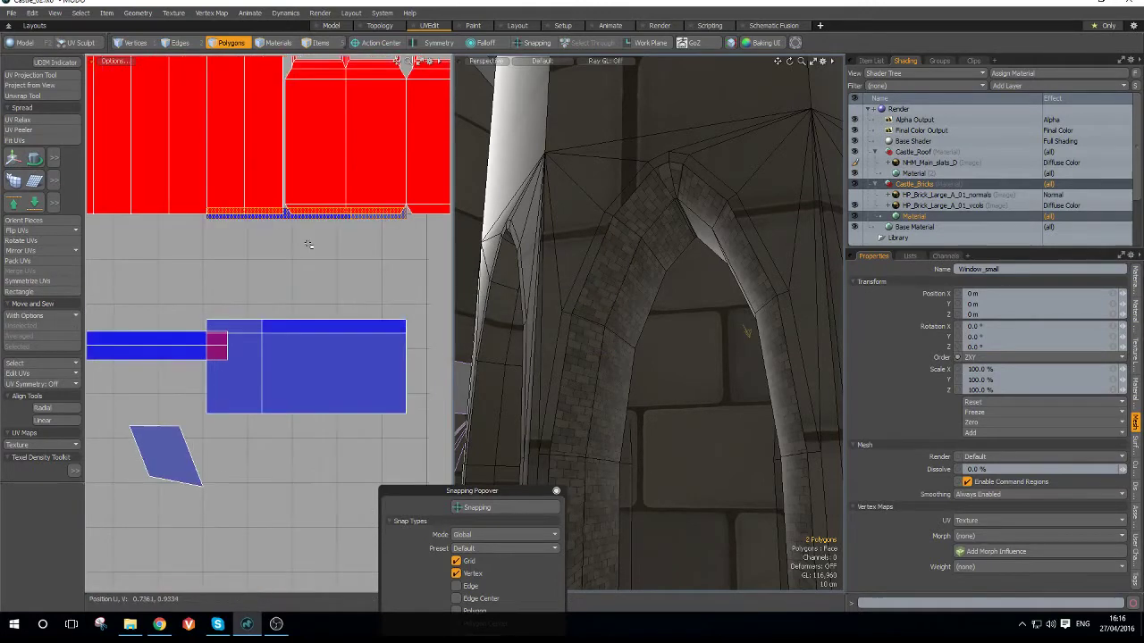
# - Sew the matching window faces onto the upper edge of the shorter segment in the newly straightened island
pyautogui.press('2')
pyautogui.click(294, 219)
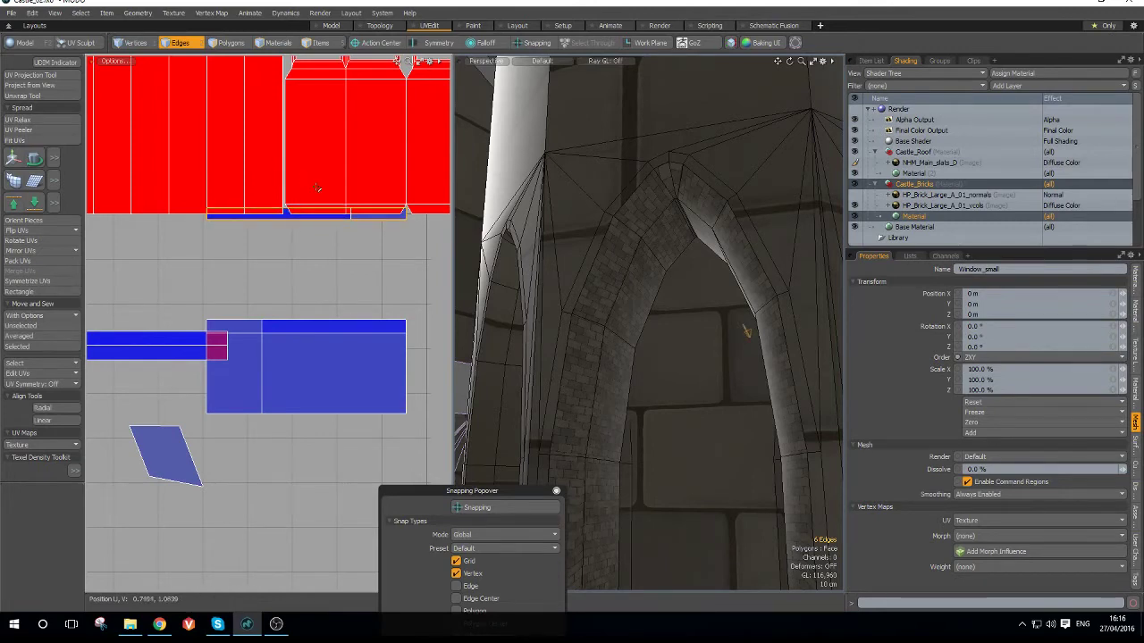
pyautogui.scroll(-2, 357, 261)
pyautogui.scroll(-3, 354, 285)
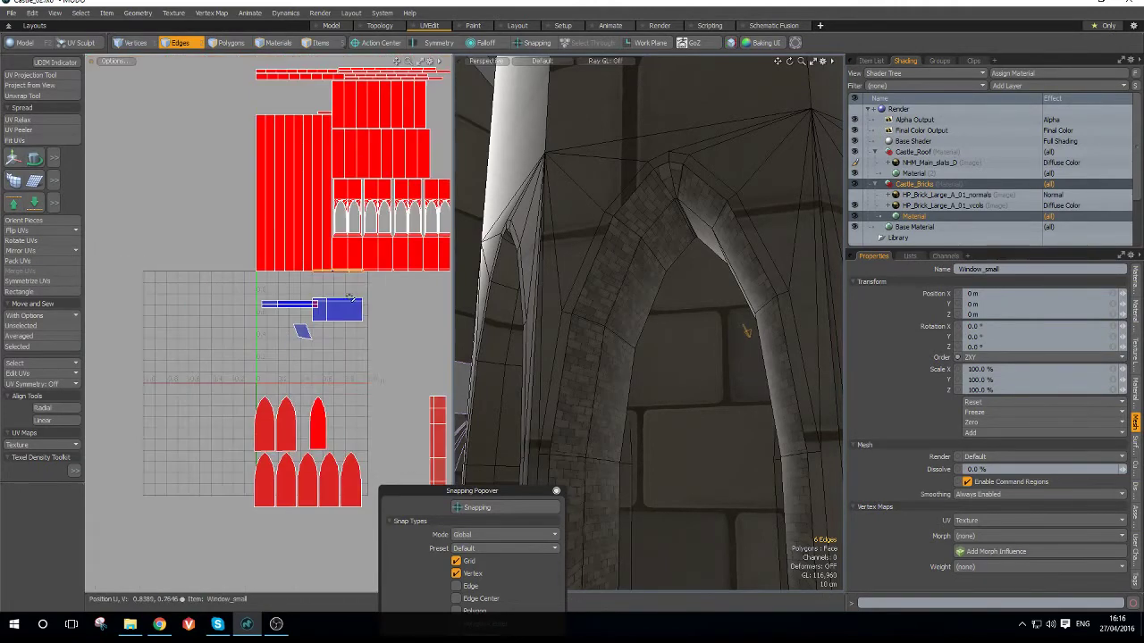
pyautogui.scroll(5, 354, 295)
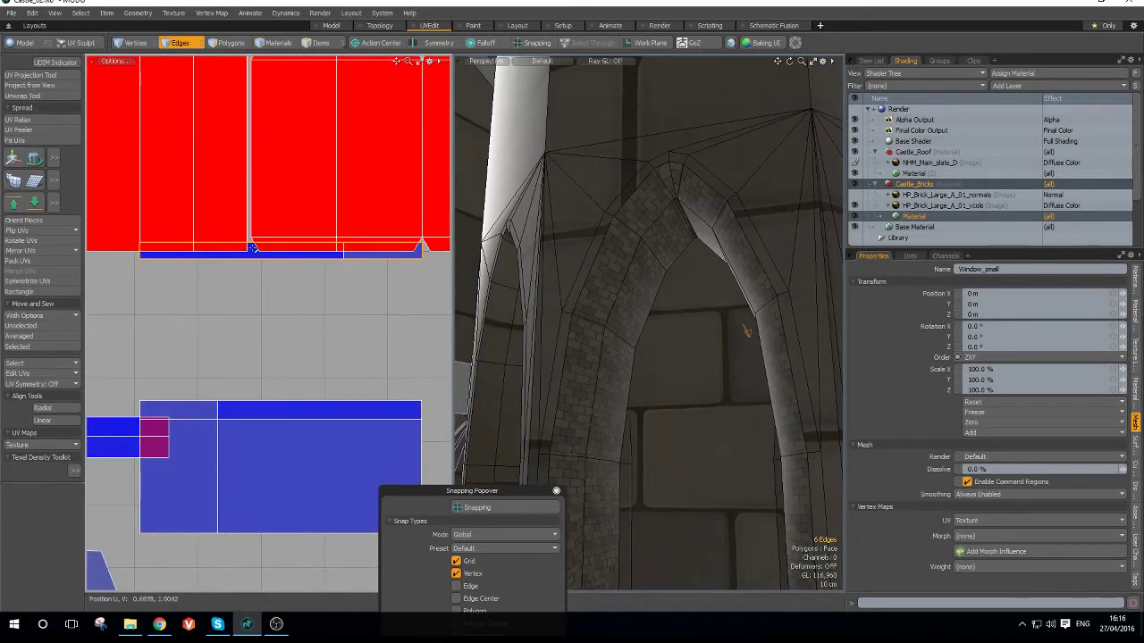
pyautogui.keyDown('shift'); pyautogui.click(252, 247); pyautogui.keyUp('shift')
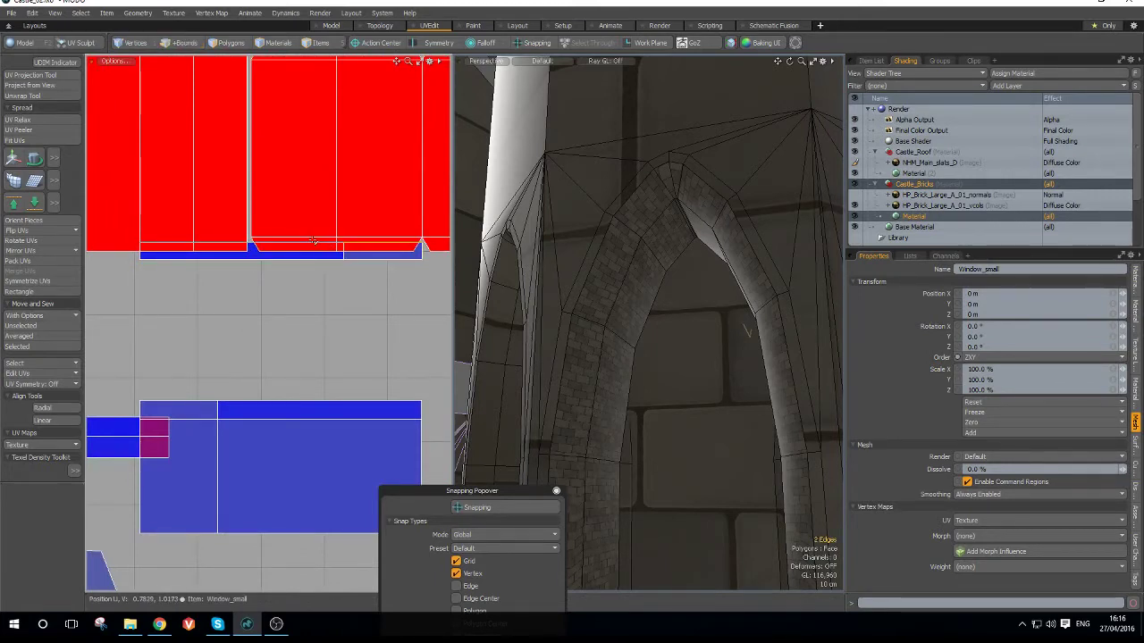
pyautogui.hotkey('ctrl', '3')
pyautogui.click(273, 217)
# - Move the whole sewn strip about 3.15 in U and -4.3 in V, clear of the other UV islands
pyautogui.scroll(-5, 296, 228)
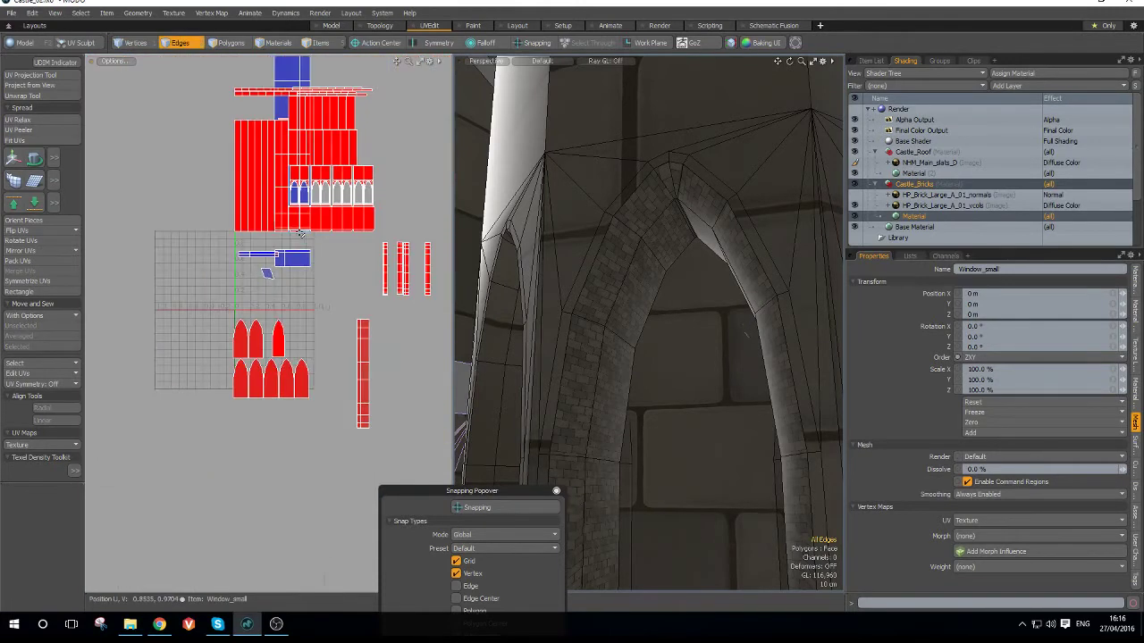
pyautogui.scroll(5, 300, 234)
pyautogui.press('3')
pyautogui.doubleClick(252, 234)
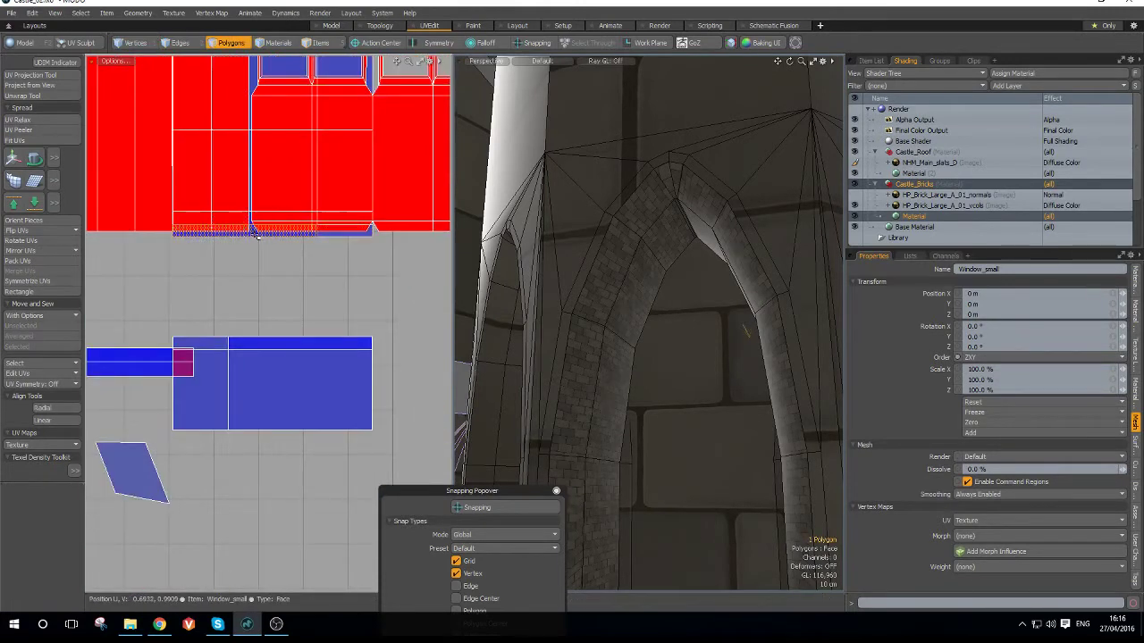
pyautogui.scroll(-7, 257, 245)
pyautogui.press('w')
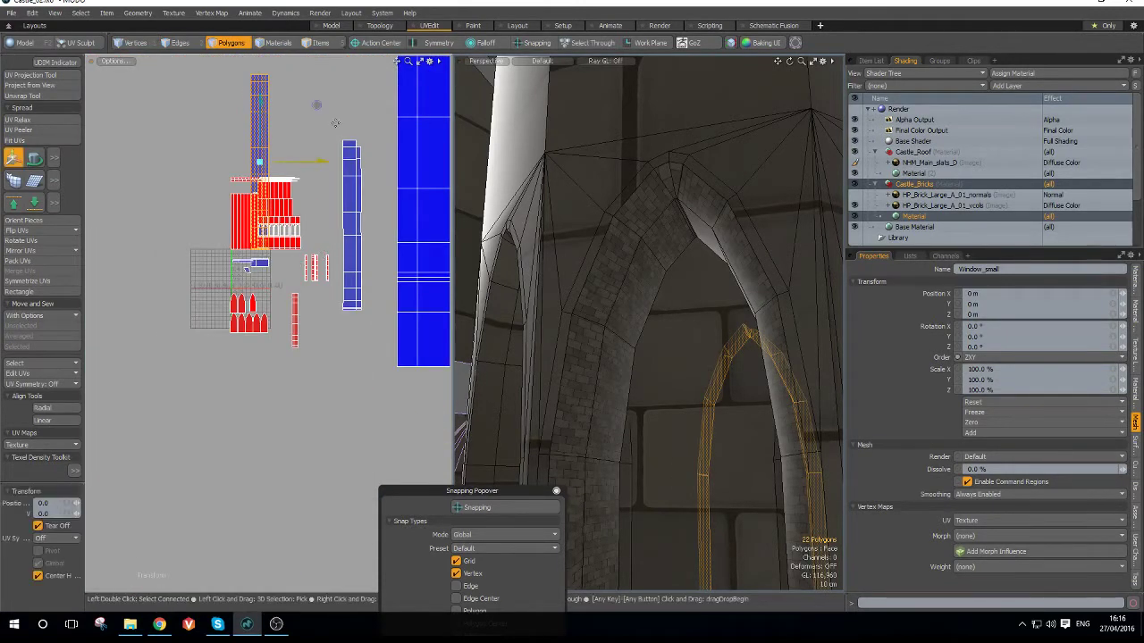
pyautogui.moveTo(319, 110); pyautogui.dragTo(441, 275)
# - Sew the matching window faces onto the short upper-left edge of the larger blue rectangular island
pyautogui.scroll(4, 301, 260)
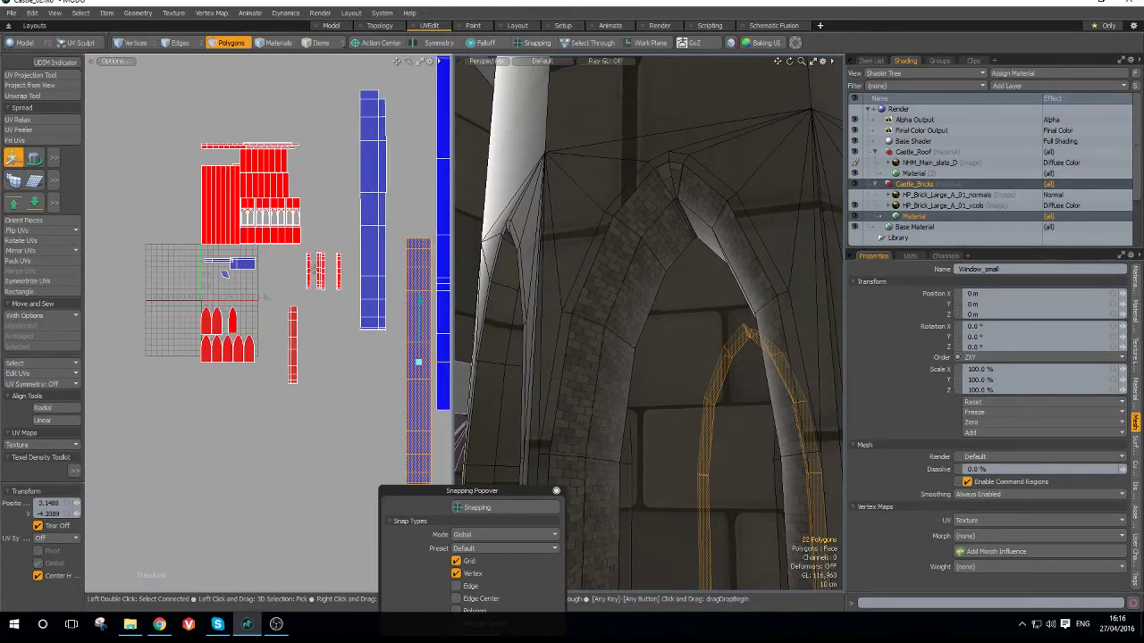
pyautogui.scroll(-3, 169, 235)
pyautogui.scroll(3, 166, 234)
pyautogui.scroll(2, 204, 234)
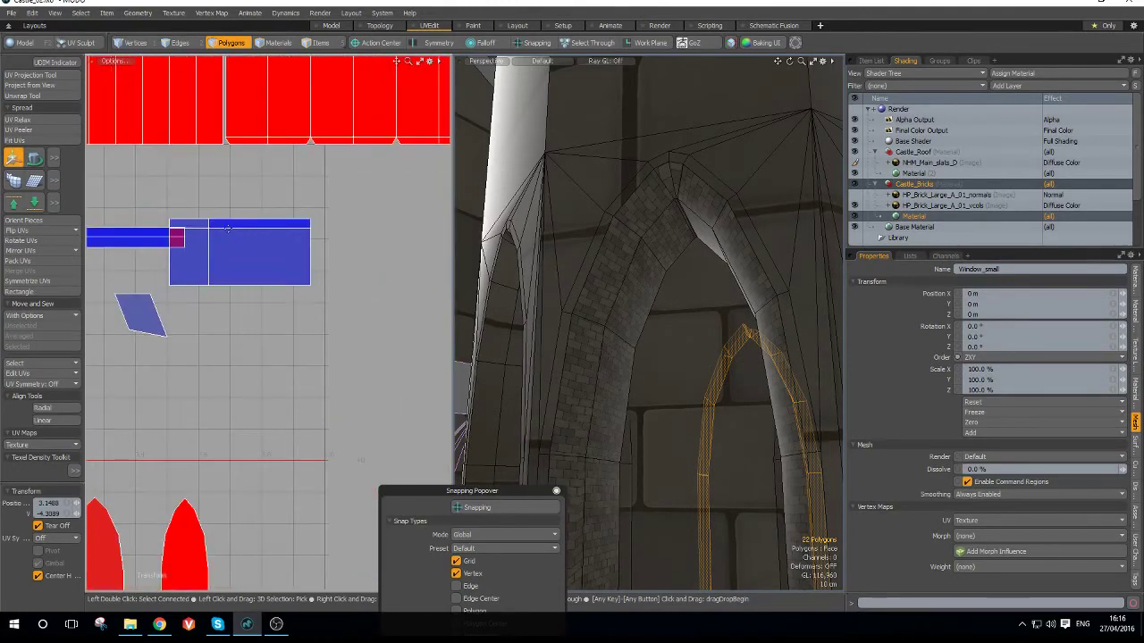
pyautogui.press('2')
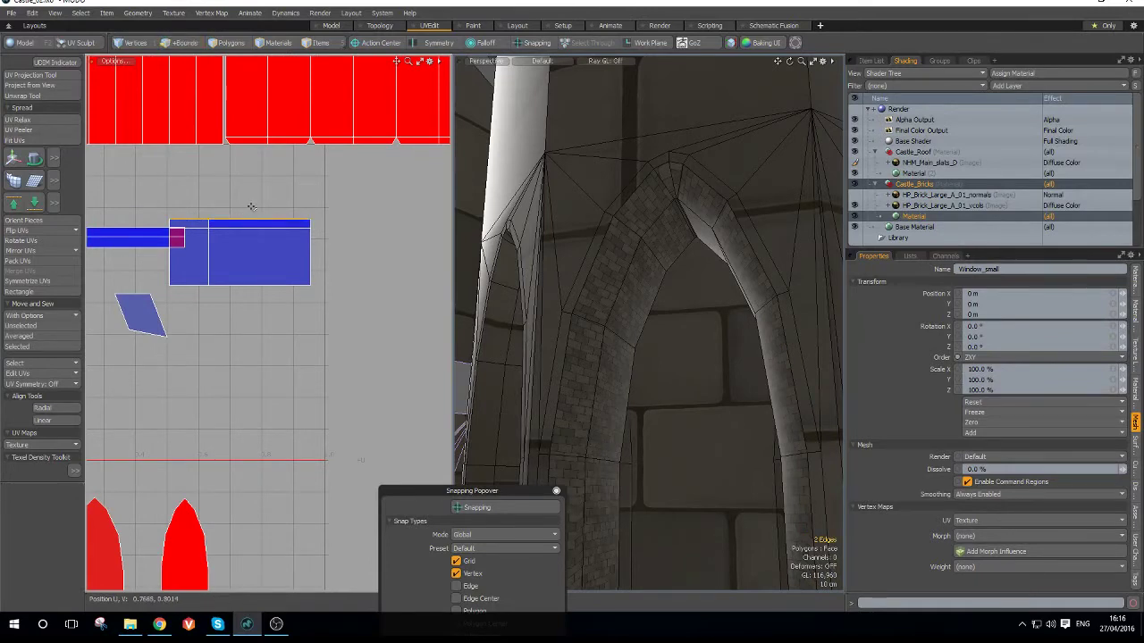
pyautogui.hotkey('ctrl', 'space')
pyautogui.click(227, 190)
# - Move the resulting UV strip about 1.68 in U and -4.91 in V, below and beside the UV tile
pyautogui.scroll(-5, 228, 190)
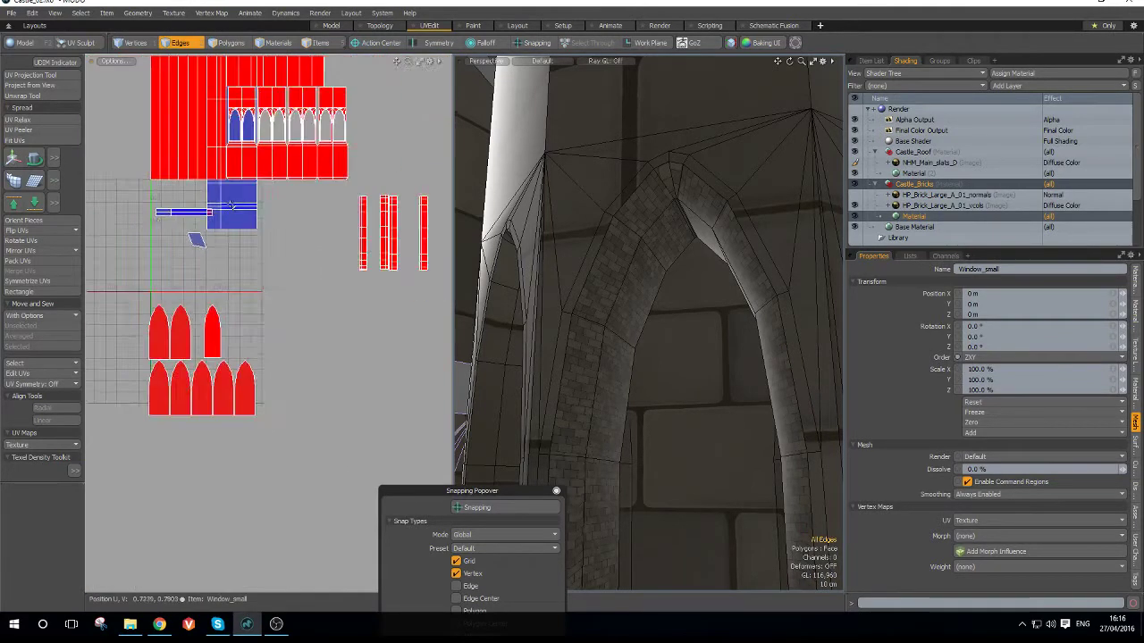
pyautogui.press('3')
pyautogui.doubleClick(237, 207)
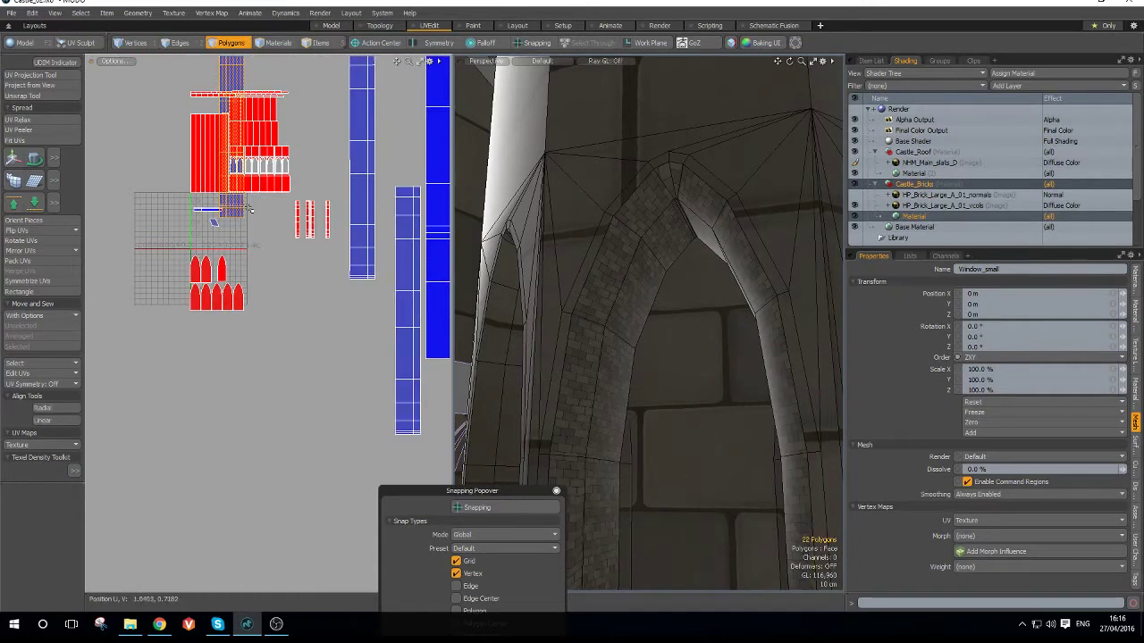
pyautogui.press('w')
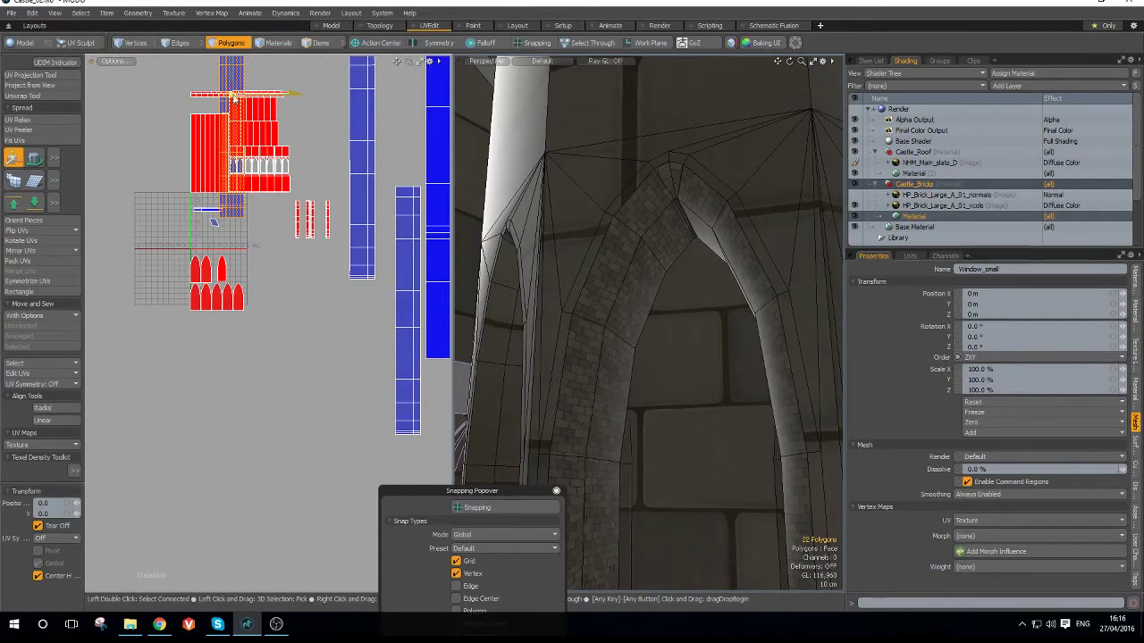
pyautogui.moveTo(230, 93); pyautogui.dragTo(325, 369)
# - Sew the matching window faces onto the short upper-left edge of the long horizontal bar island
pyautogui.scroll(5, 215, 221)
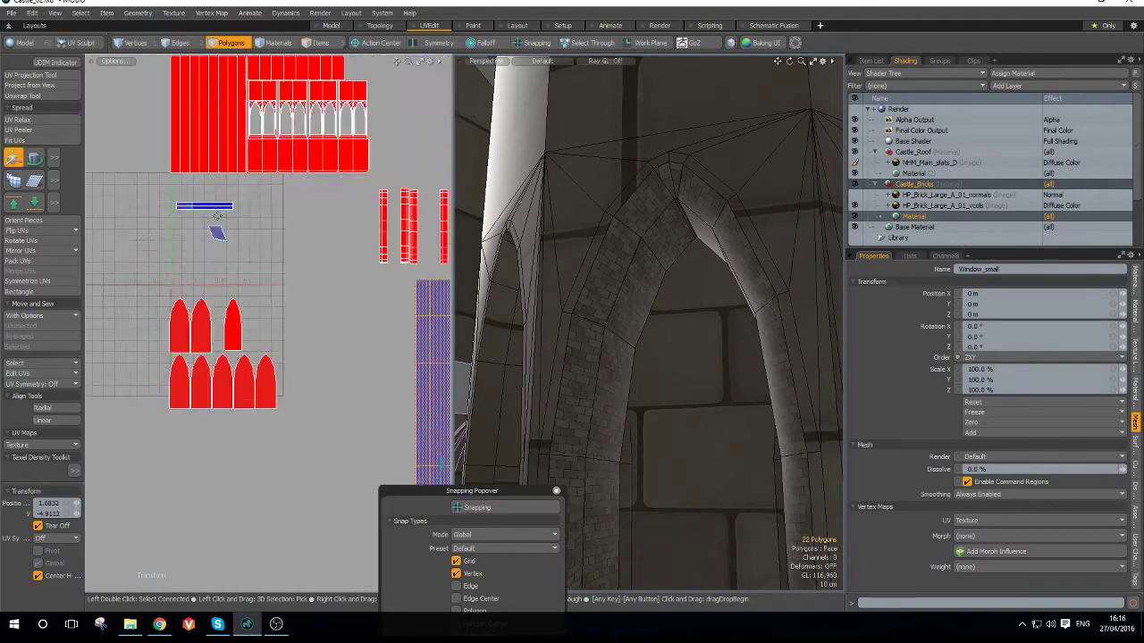
pyautogui.press('2')
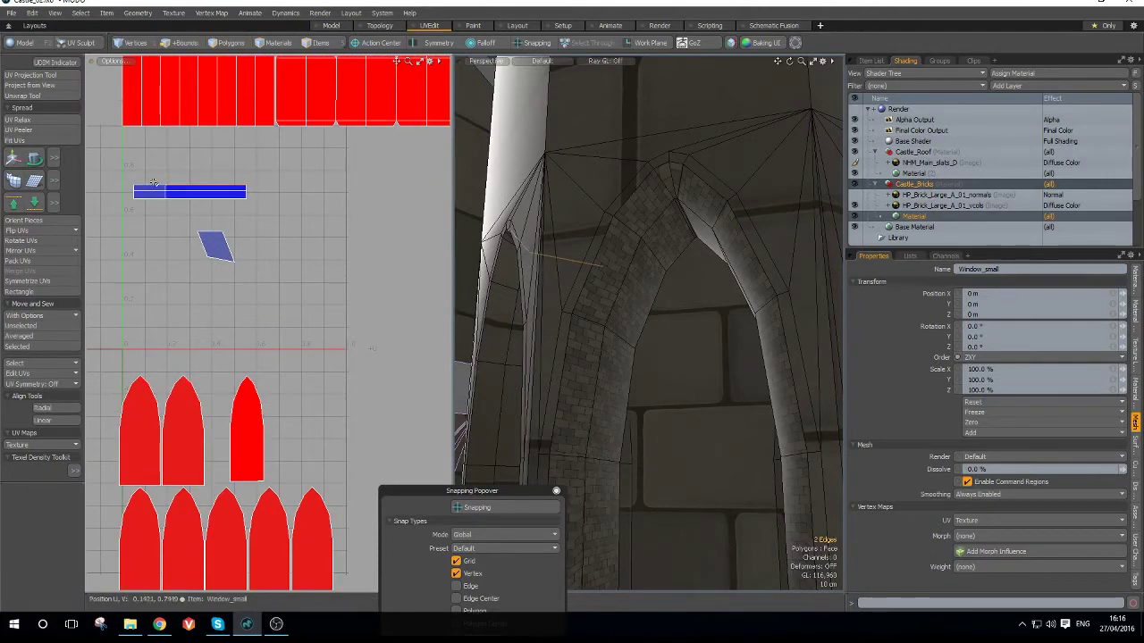
pyautogui.hotkey('ctrl', '1')
pyautogui.click(137, 168)
# - Move the strip sewn from the horizontal bar about 6.33 in U and -6.36 in V, away from the UV tile
pyautogui.scroll(-5, 161, 159)
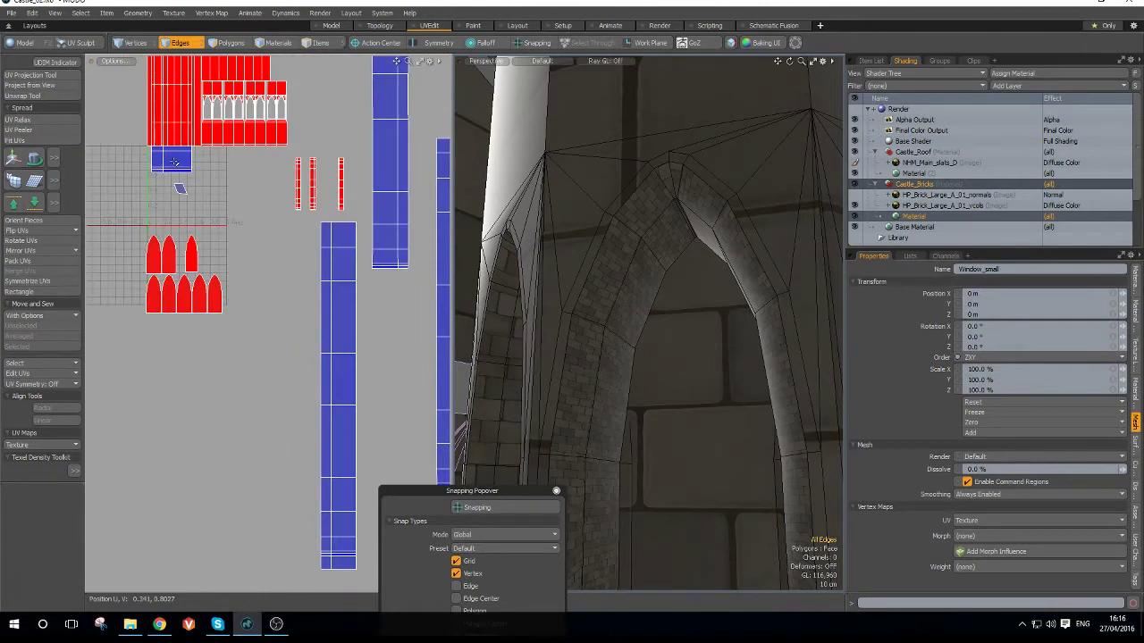
pyautogui.press('3')
pyautogui.doubleClick(174, 162)
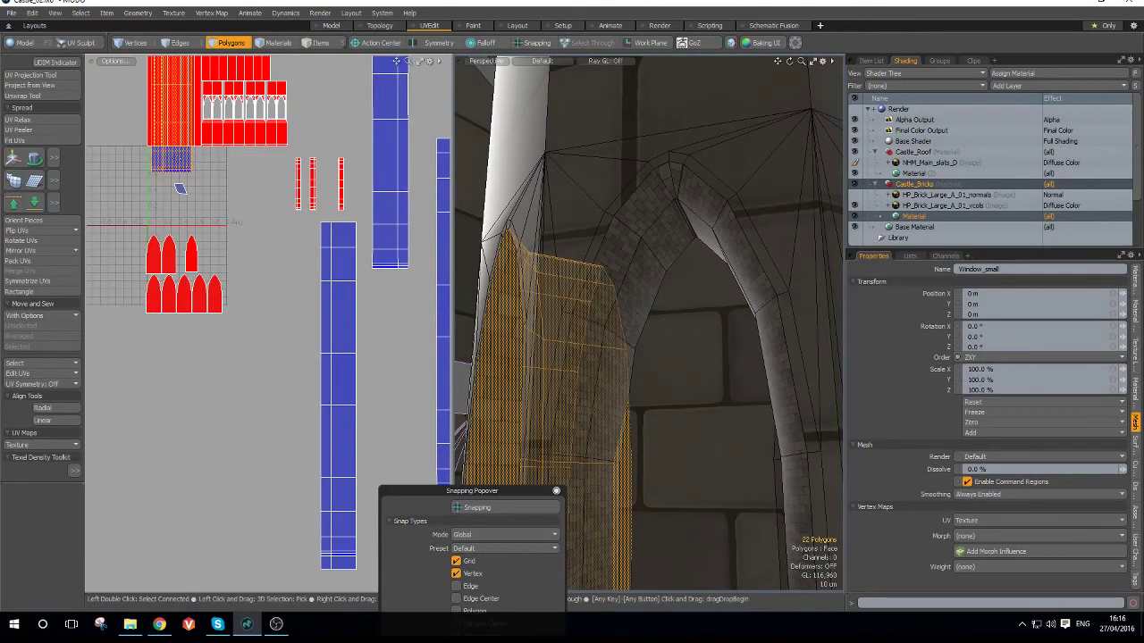
pyautogui.press('w')
pyautogui.scroll(-4, 183, 174)
pyautogui.moveTo(231, 73); pyautogui.dragTo(357, 191)
# - Sew the matching window faces onto the top edge of the small slanted UV island
pyautogui.scroll(5, 195, 197)
pyautogui.scroll(2, 196, 197)
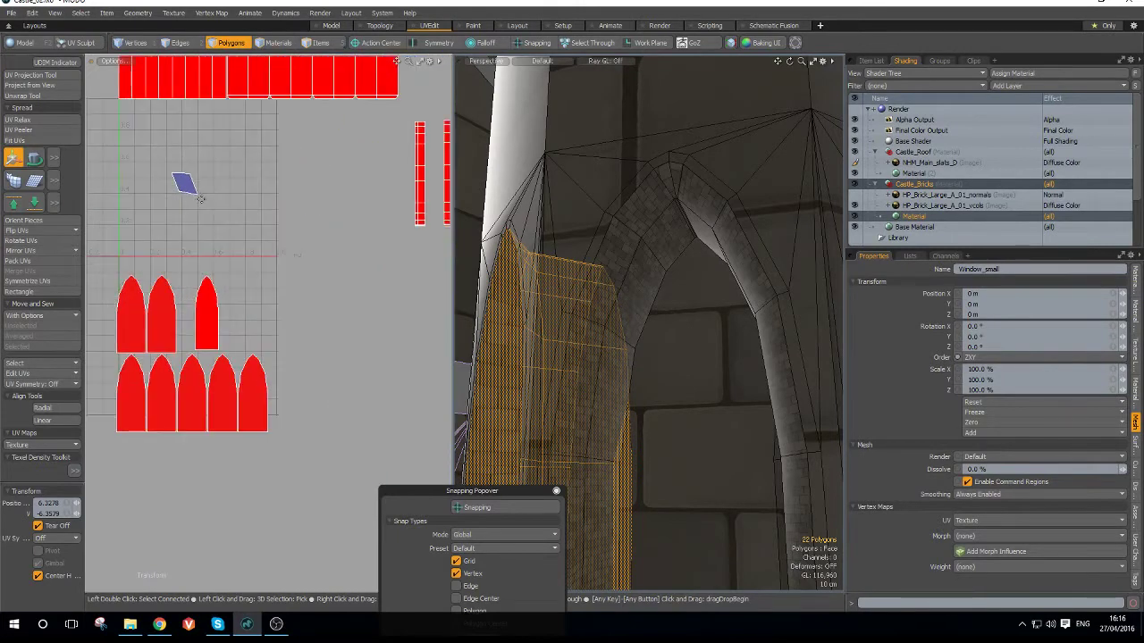
pyautogui.scroll(-4, 195, 185)
pyautogui.scroll(4, 193, 179)
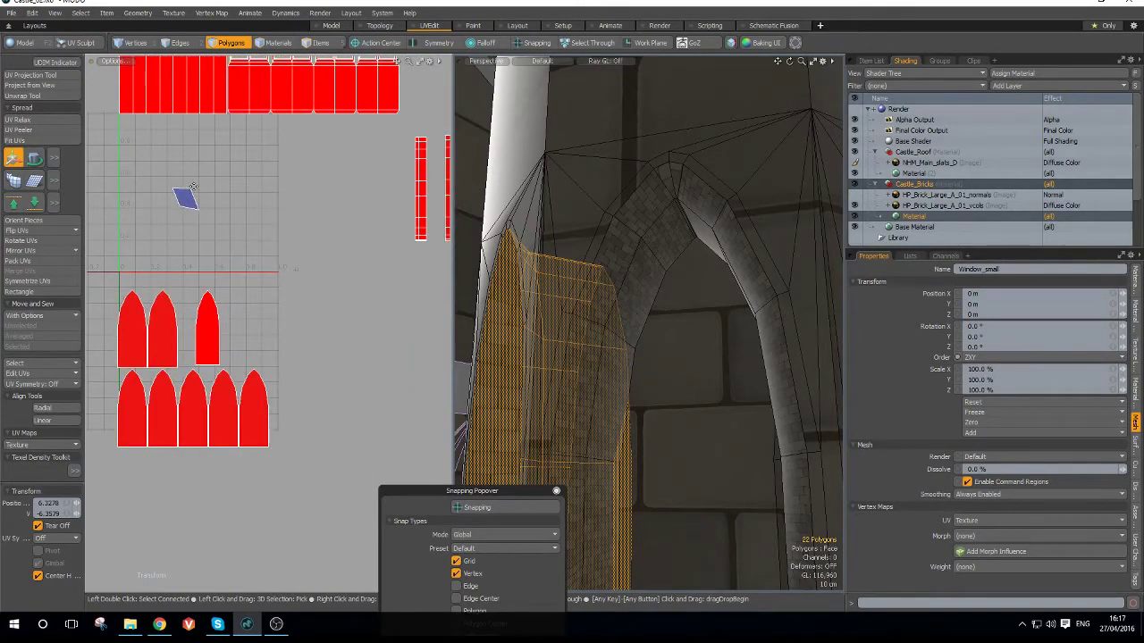
pyautogui.press('2')
pyautogui.click(188, 188)
pyautogui.hotkey('ctrl', '3')
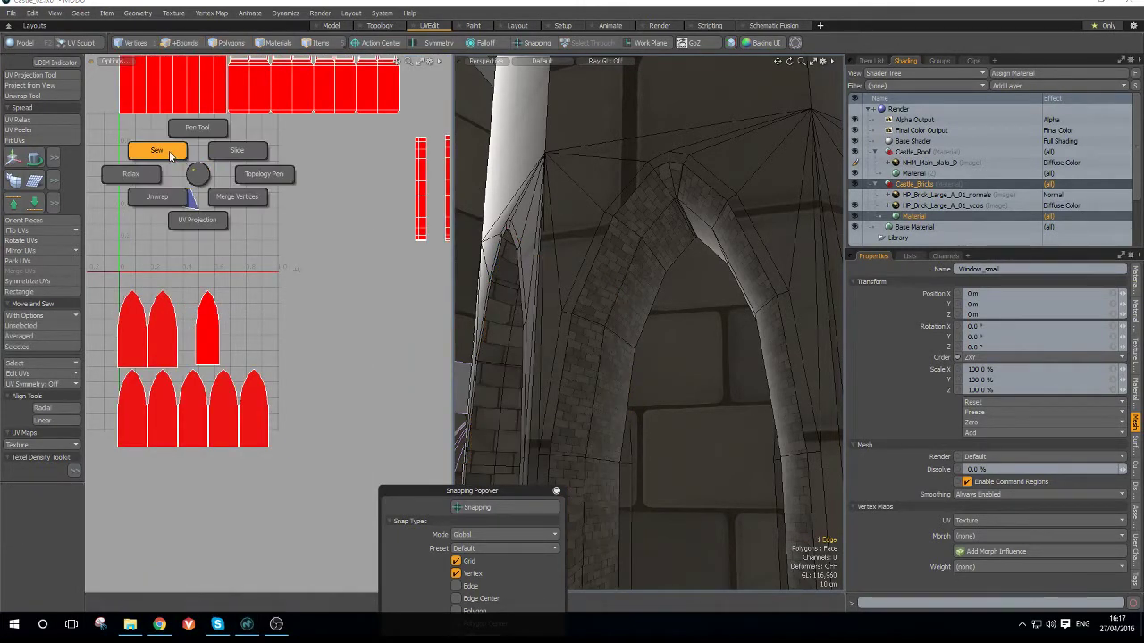
pyautogui.click(170, 155)
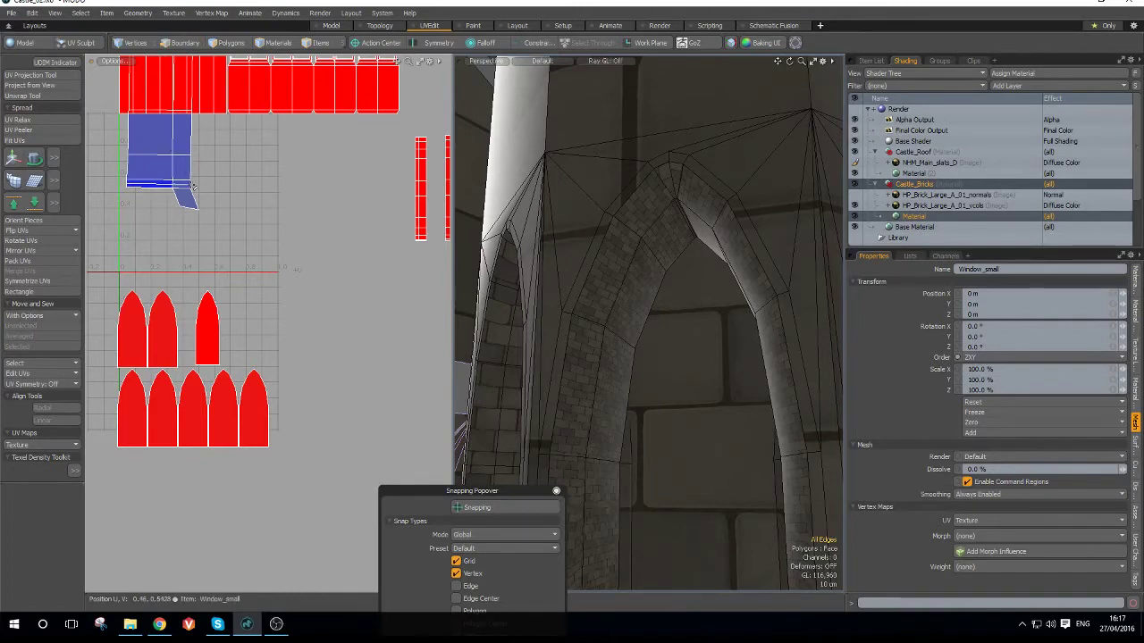
# - Try to sew further faces along the bottom edge of the newly attached strip, and undo that sew
pyautogui.click(154, 187)
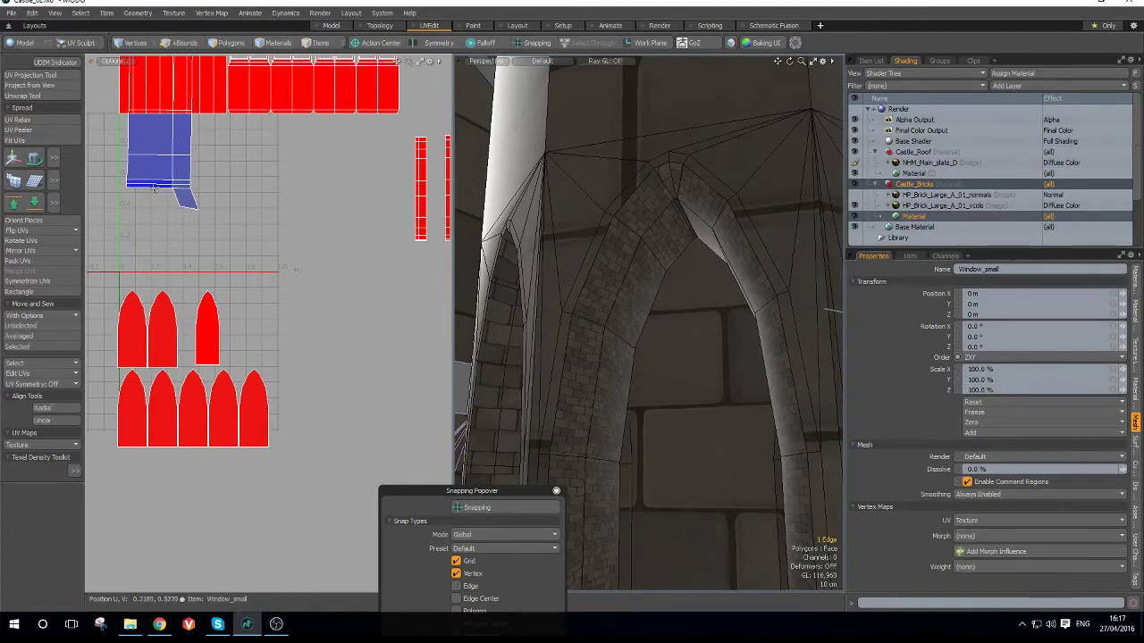
pyautogui.keyDown('ctrl'); pyautogui.keyDown('shift'); pyautogui.rightClick(157, 193); pyautogui.keyUp('shift'); pyautogui.keyUp('ctrl')
pyautogui.click(130, 165)
pyautogui.scroll(-4, 192, 174)
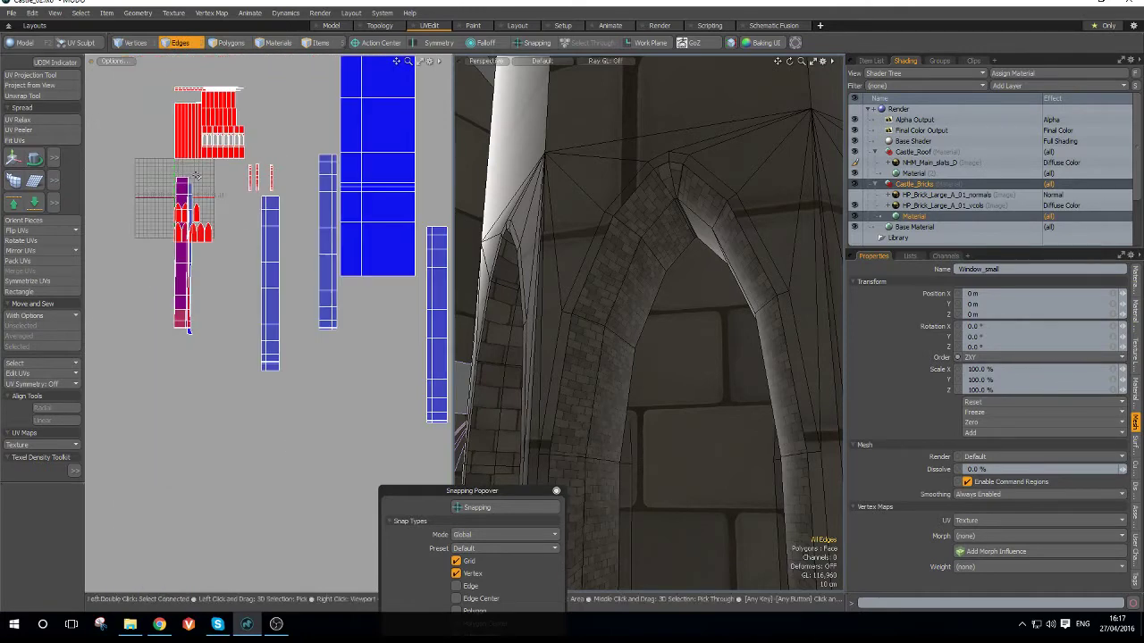
pyautogui.hotkey('ctrl', 'z')
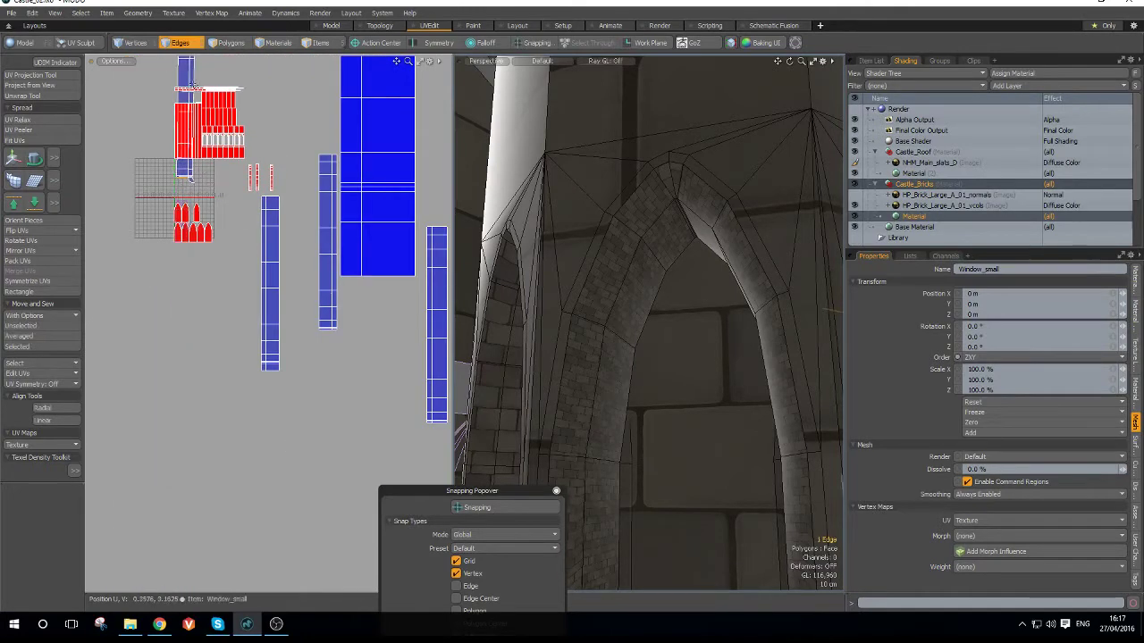
# - Try to move the top face of the tall sewn strip about -4.11 in V, and undo the move
pyautogui.scroll(-5, 195, 75)
pyautogui.scroll(5, 195, 74)
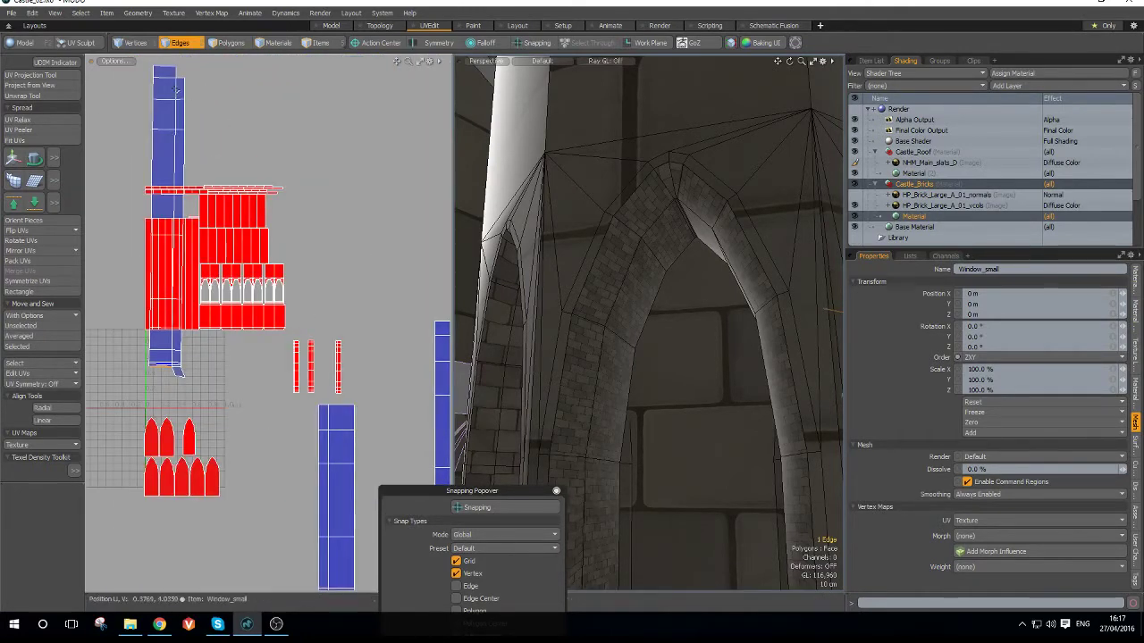
pyautogui.press('3')
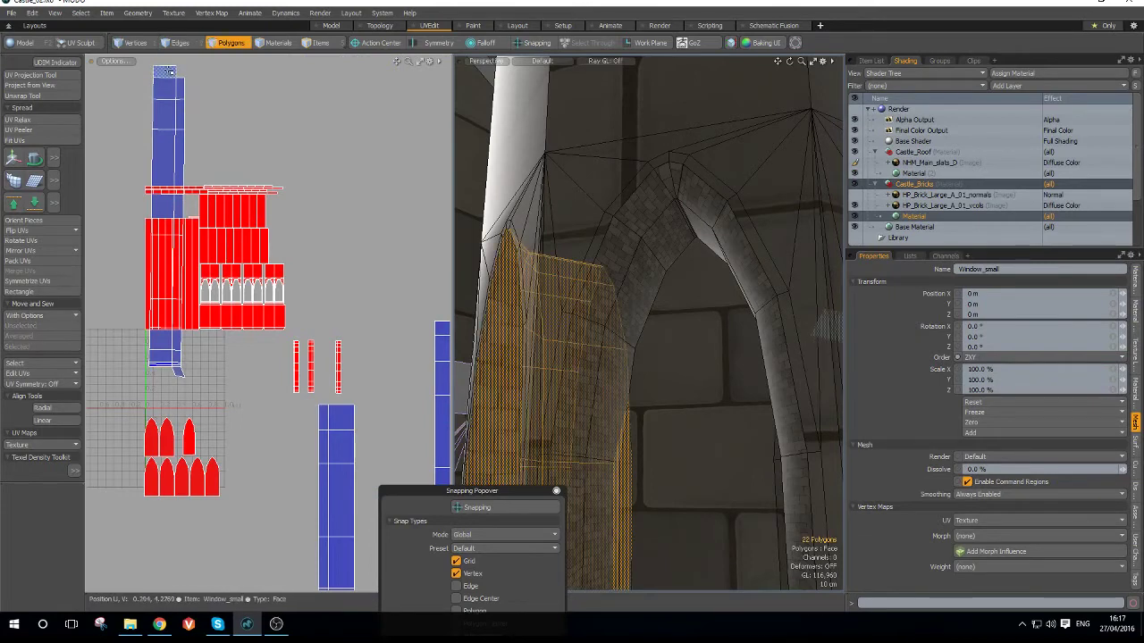
pyautogui.press('w')
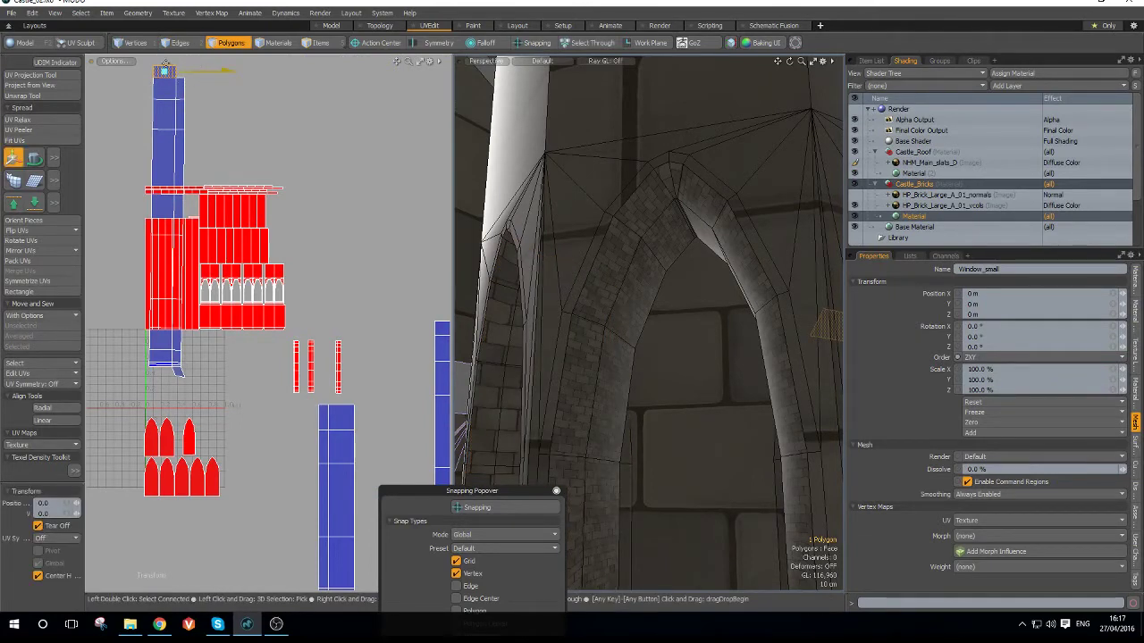
pyautogui.moveTo(166, 61); pyautogui.dragTo(160, 391)
pyautogui.scroll(3, 161, 391)
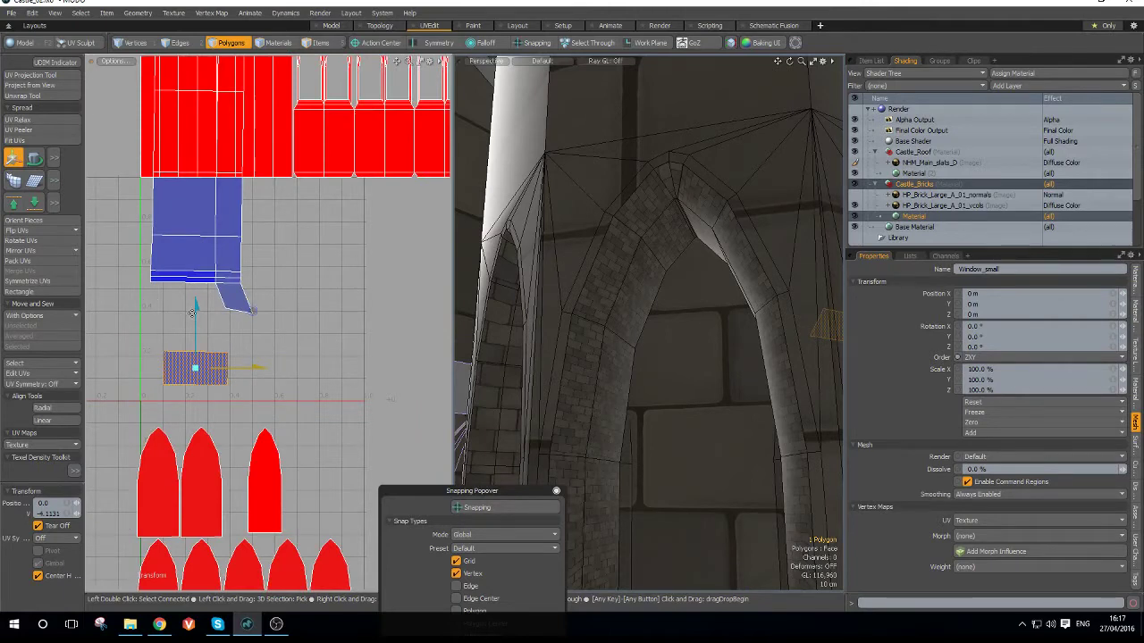
pyautogui.hotkey('ctrl', 'z')
pyautogui.scroll(-5, 251, 270)
pyautogui.scroll(2, 250, 271)
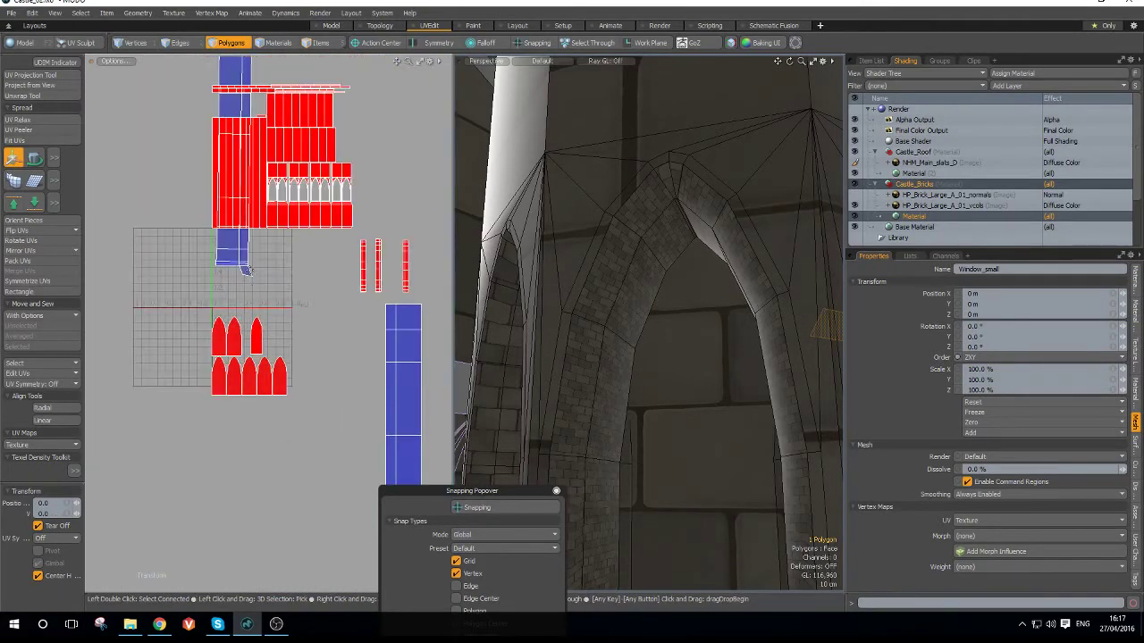
# - Move the small slanted face at the strip's lower end about 4.41 in V, placing it above the strip's upper end
pyautogui.press('space')
pyautogui.click(246, 274)
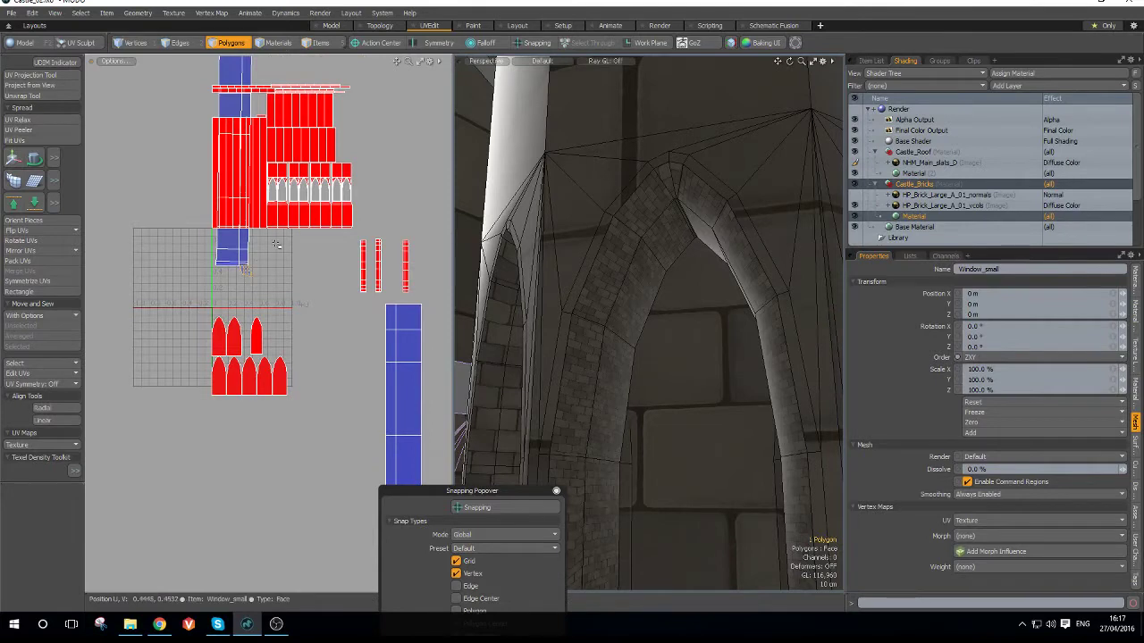
pyautogui.keyDown('alt'); pyautogui.moveTo(246, 273); pyautogui.dragTo(257, 453); pyautogui.keyUp('alt')
pyautogui.press('w')
pyautogui.click(256, 450)
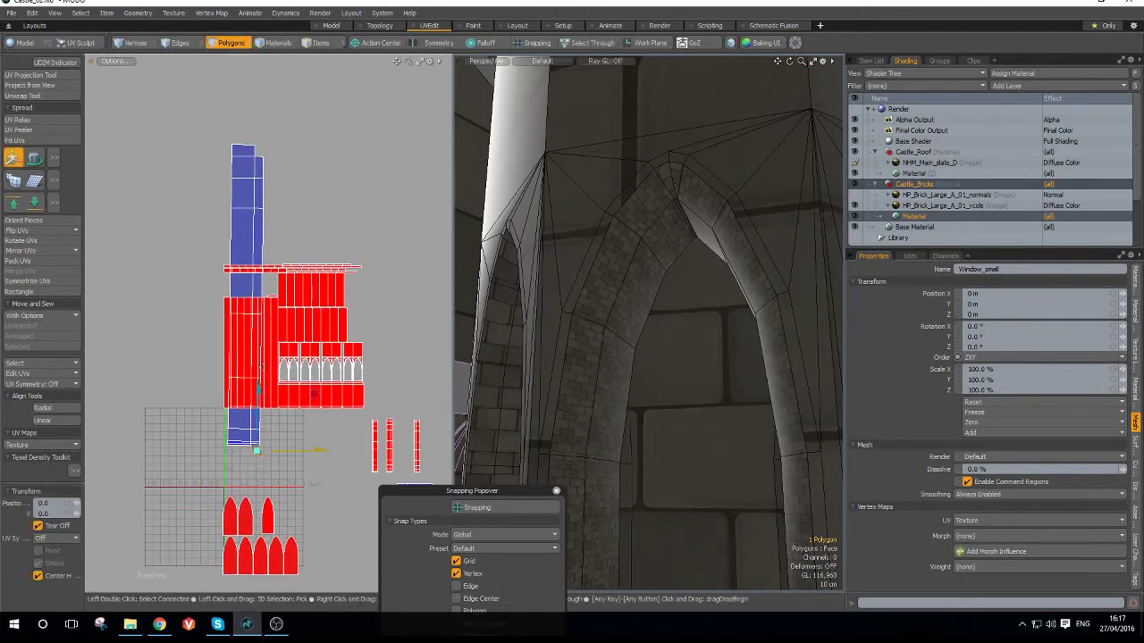
pyautogui.moveTo(260, 398); pyautogui.dragTo(260, 56)
pyautogui.scroll(3, 243, 127)
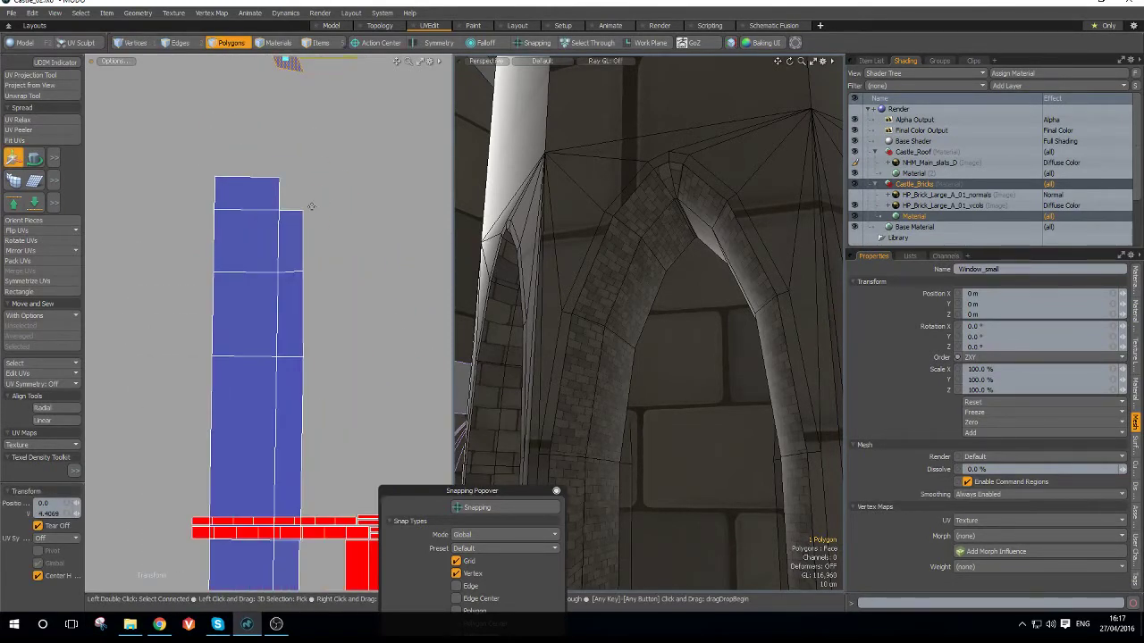
# - Sew the stepped corner edges at the upper end of the tall strip
pyautogui.press('2')
pyautogui.moveTo(277, 195); pyautogui.dragTo(287, 213)
pyautogui.hotkey('ctrl', '1')
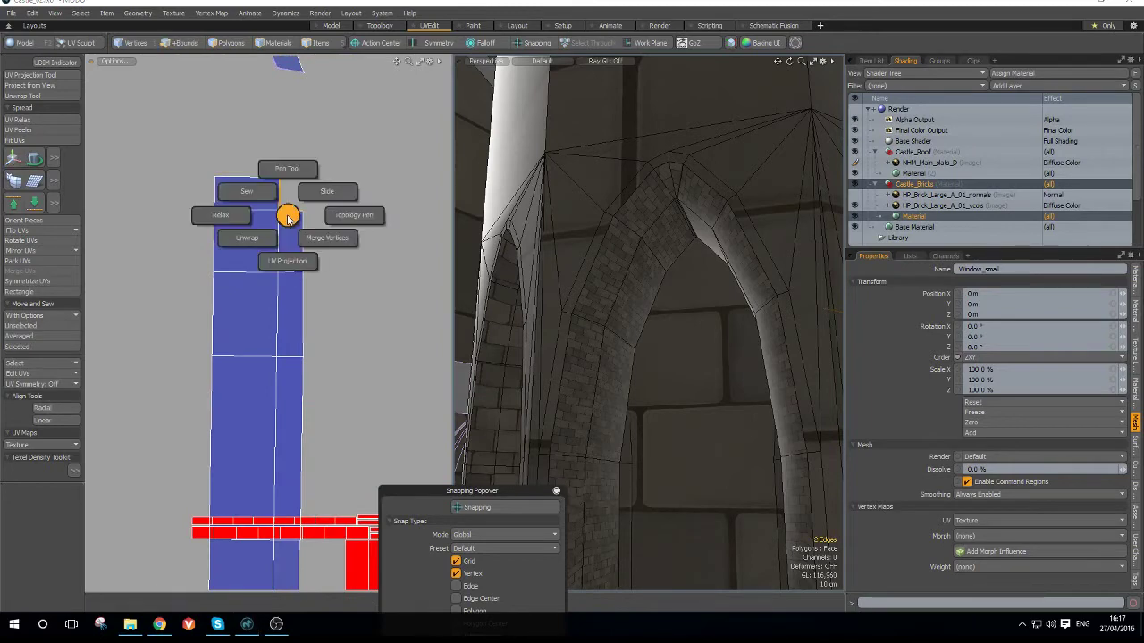
pyautogui.click(259, 192)
pyautogui.scroll(-4, 268, 229)
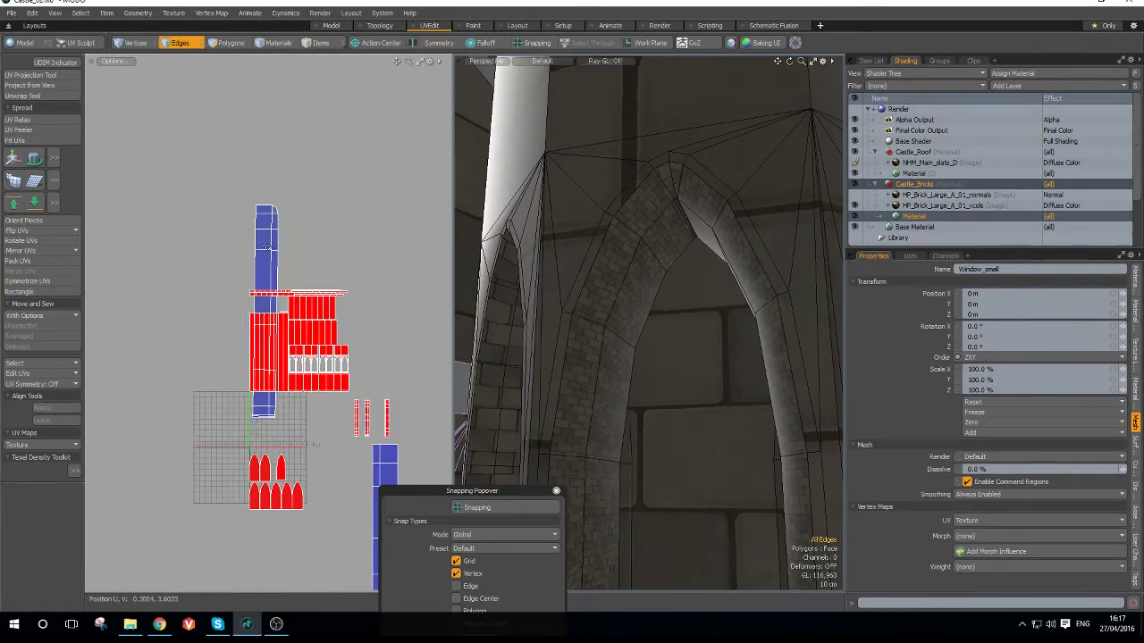
# - Try to pack the tall window strips and the three narrow islands beside the UV tile together, and undo the packing
pyautogui.press('3')
pyautogui.doubleClick(266, 246)
pyautogui.scroll(-3, 267, 246)
pyautogui.scroll(1, 310, 340)
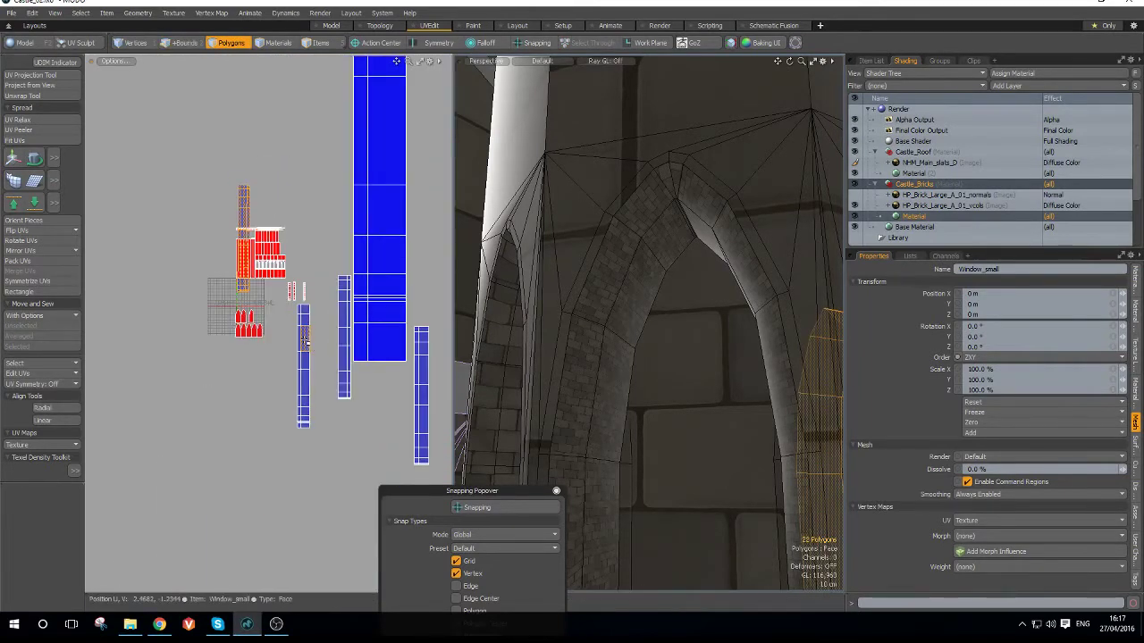
pyautogui.keyDown('shift'); pyautogui.doubleClick(306, 341); pyautogui.keyUp('shift')
pyautogui.keyDown('shift'); pyautogui.doubleClick(346, 338); pyautogui.keyUp('shift')
pyautogui.keyDown('shift'); pyautogui.doubleClick(388, 310); pyautogui.keyUp('shift')
pyautogui.keyDown('shift'); pyautogui.click(421, 354); pyautogui.keyUp('shift')
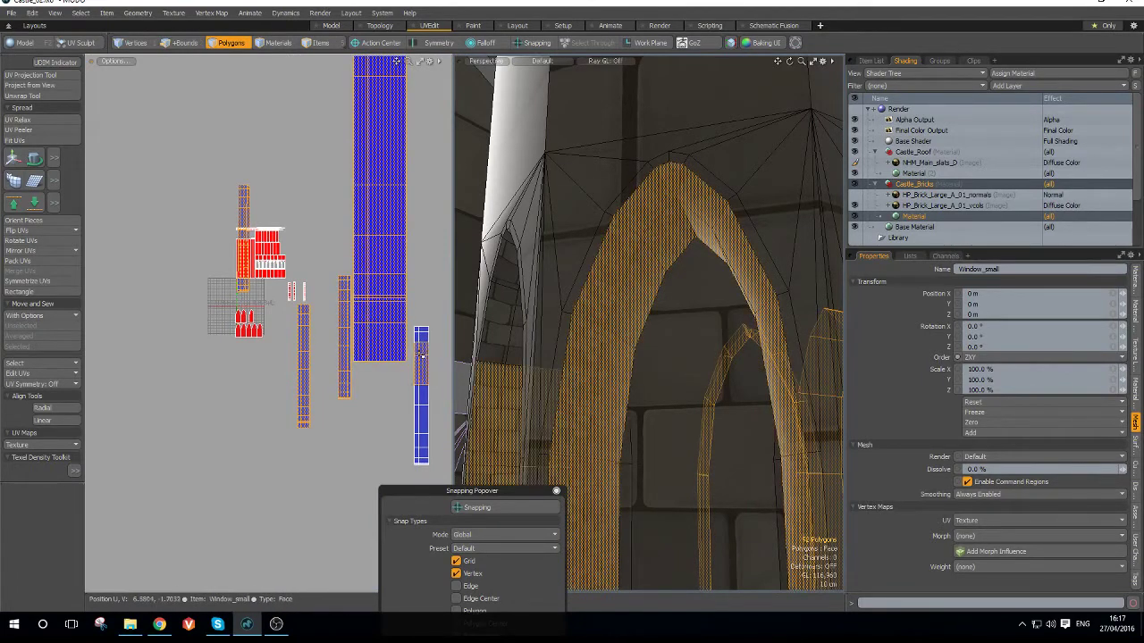
pyautogui.keyDown('shift'); pyautogui.doubleClick(421, 354); pyautogui.keyUp('shift')
pyautogui.scroll(3, 304, 279)
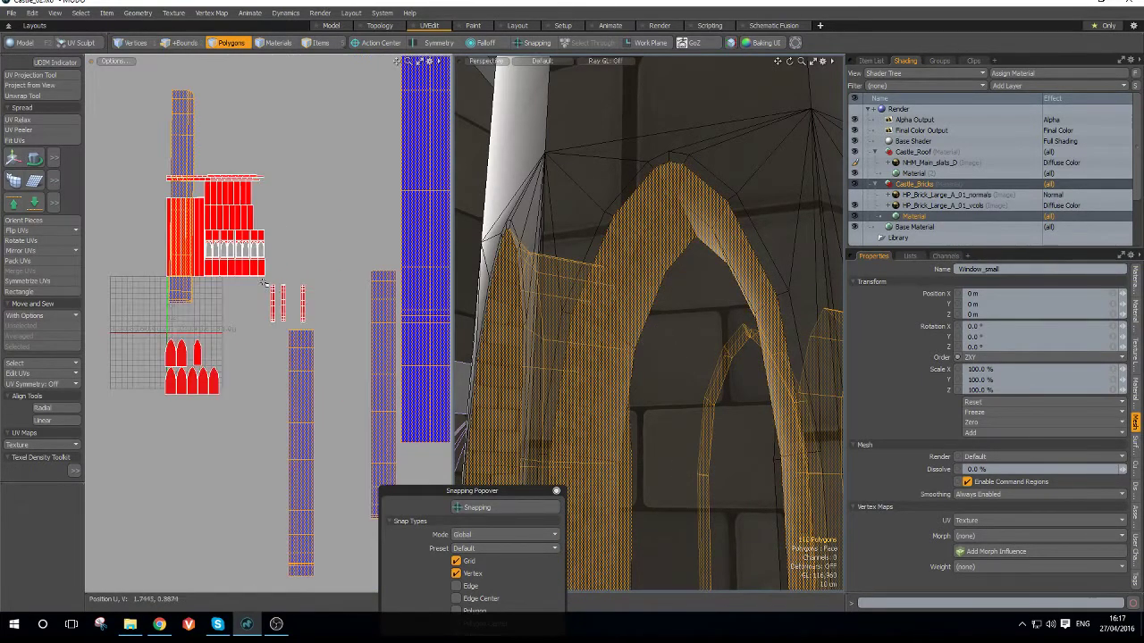
pyautogui.keyDown('shift'); pyautogui.moveTo(265, 285); pyautogui.dragTo(338, 331); pyautogui.keyUp('shift')
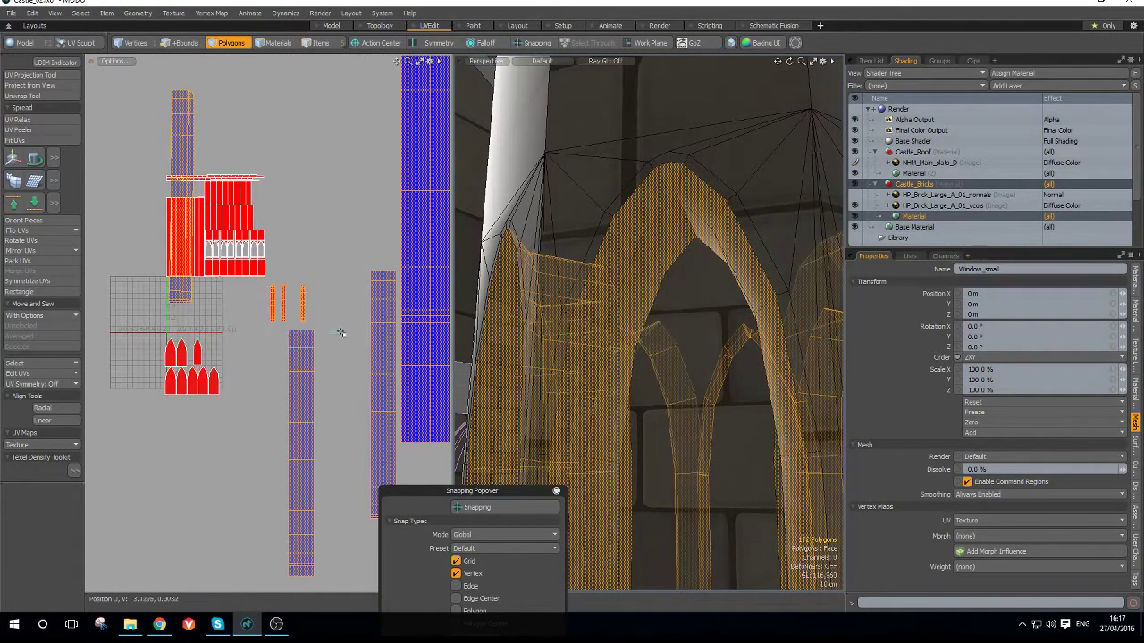
pyautogui.click(40, 264)
pyautogui.click(581, 241)
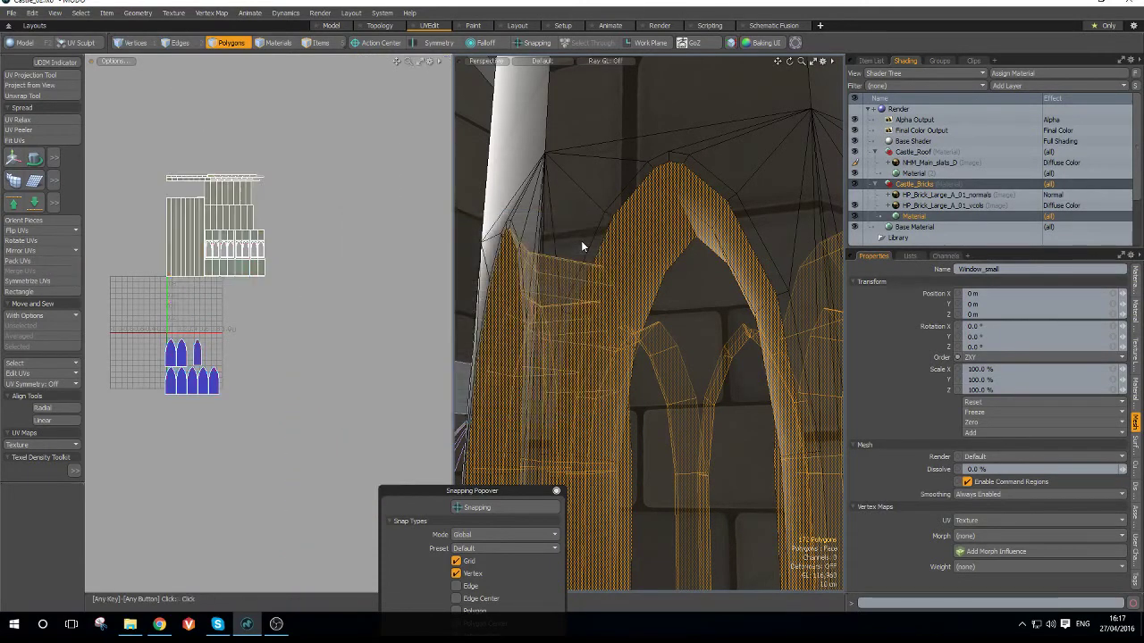
pyautogui.scroll(-5, 232, 276)
pyautogui.scroll(3, 232, 276)
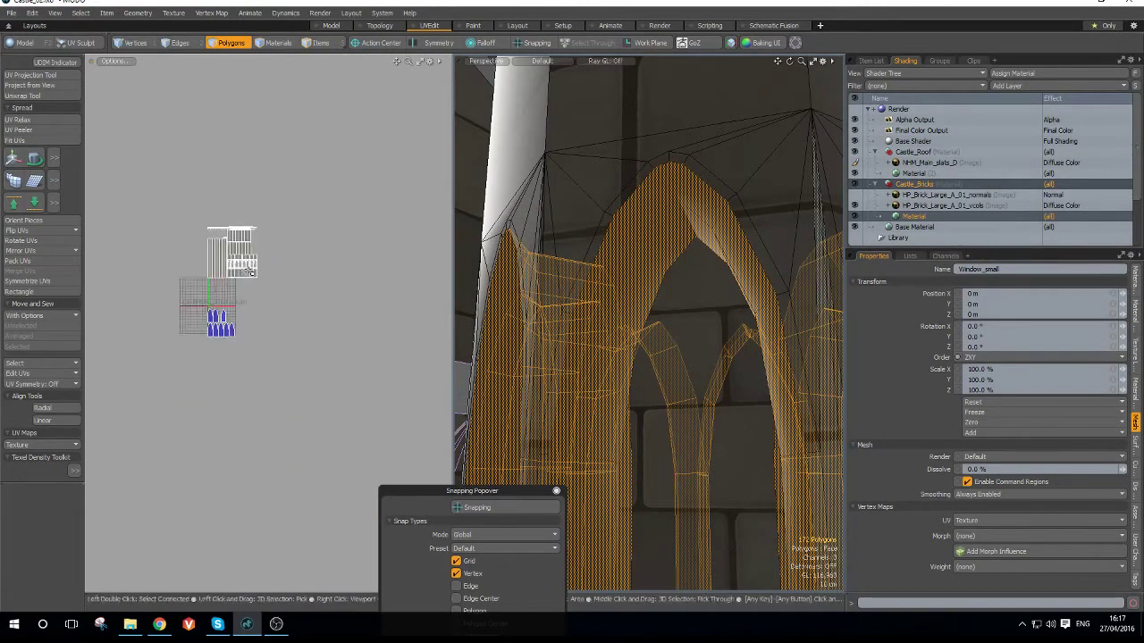
pyautogui.hotkey('ctrl', 'z')
pyautogui.scroll(4, 233, 281)
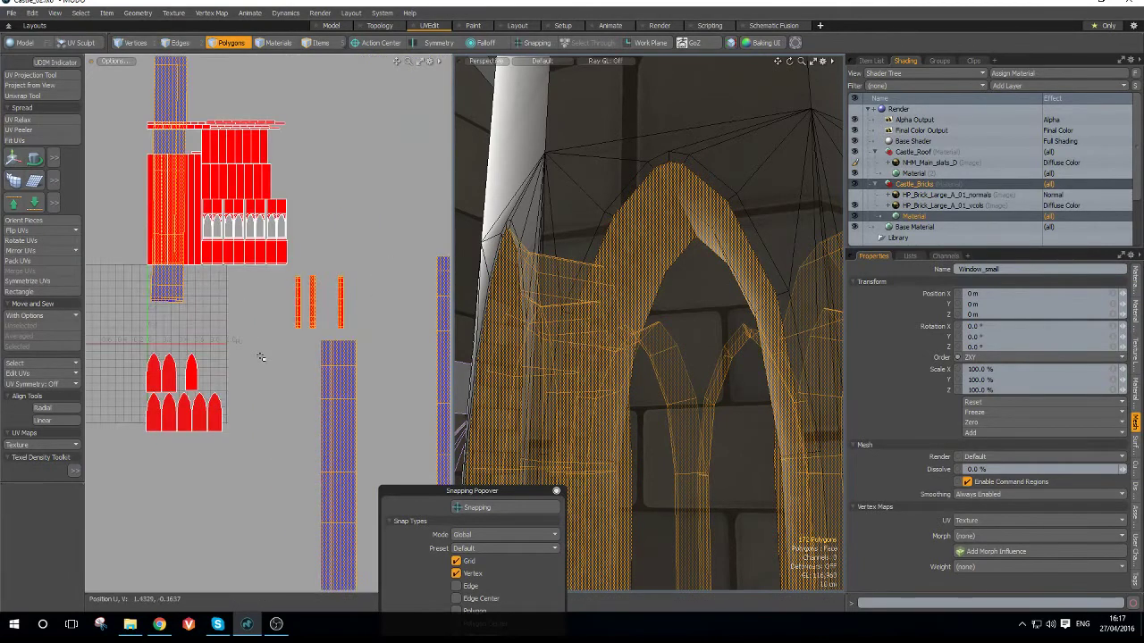
# - Try to pack only the tall sewn strip that overlaps the UV tile, and undo the packing
pyautogui.click(256, 354)
pyautogui.doubleClick(169, 293)
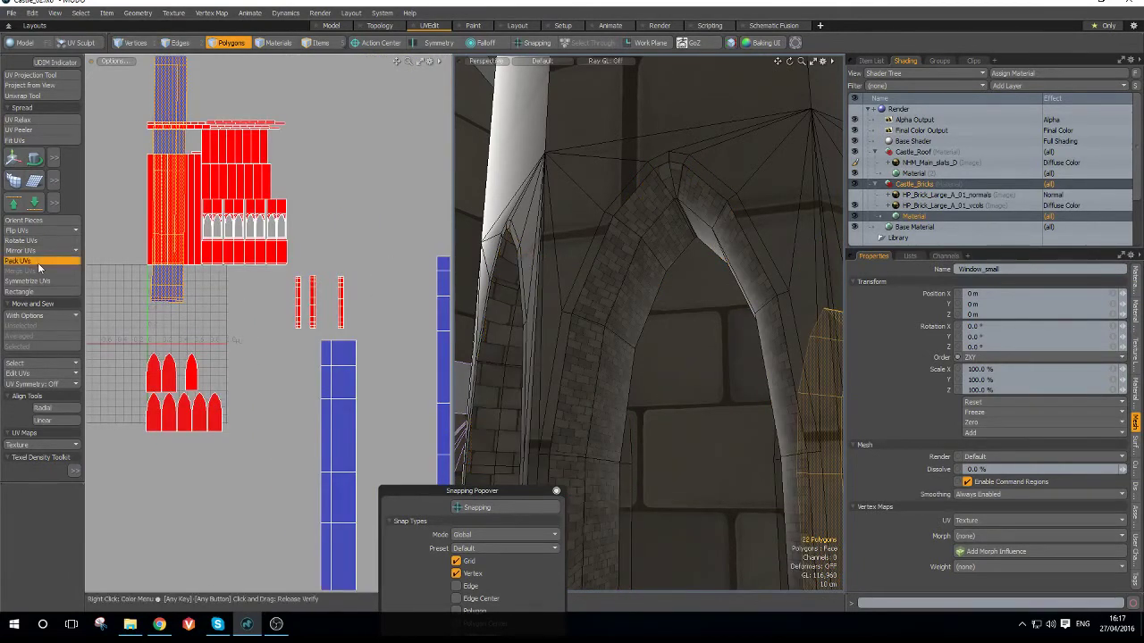
pyautogui.click(38, 263)
pyautogui.click(590, 240)
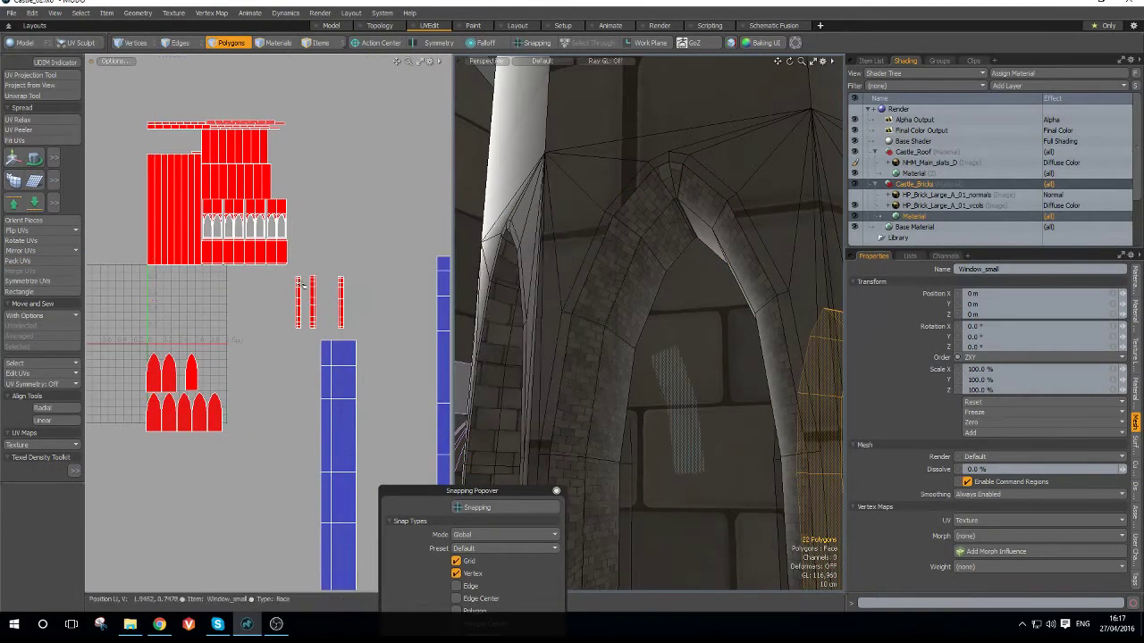
pyautogui.scroll(-5, 320, 291)
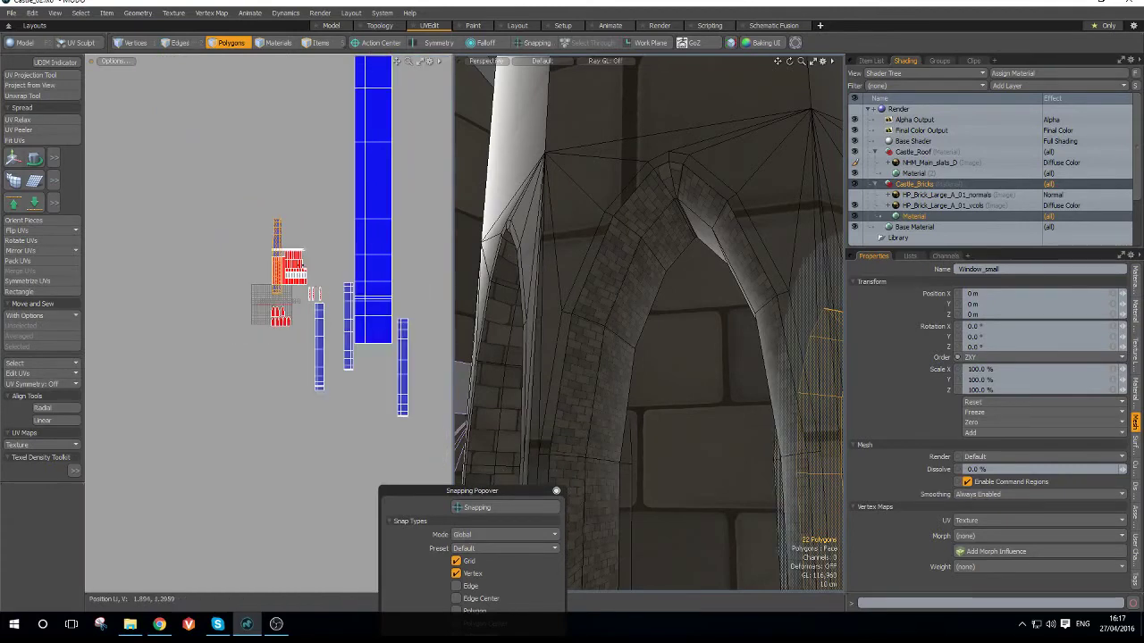
# - Extend the selection to all of the mesh's connected faces and pack their UV islands into the tile
pyautogui.scroll(4, 286, 287)
pyautogui.scroll(-5, 280, 288)
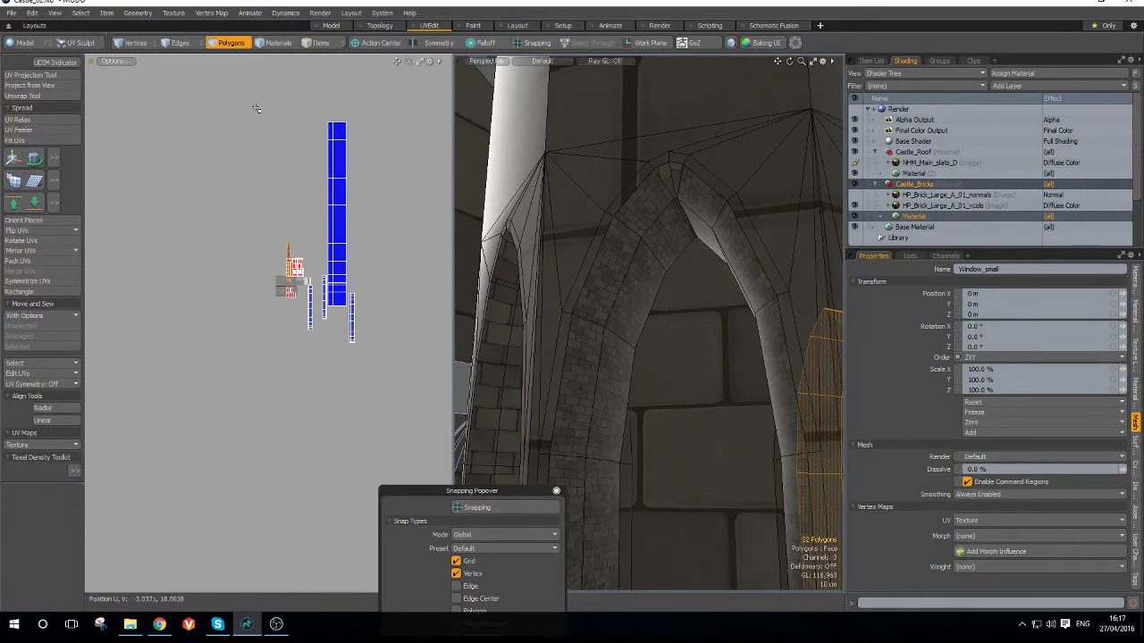
pyautogui.press(']')
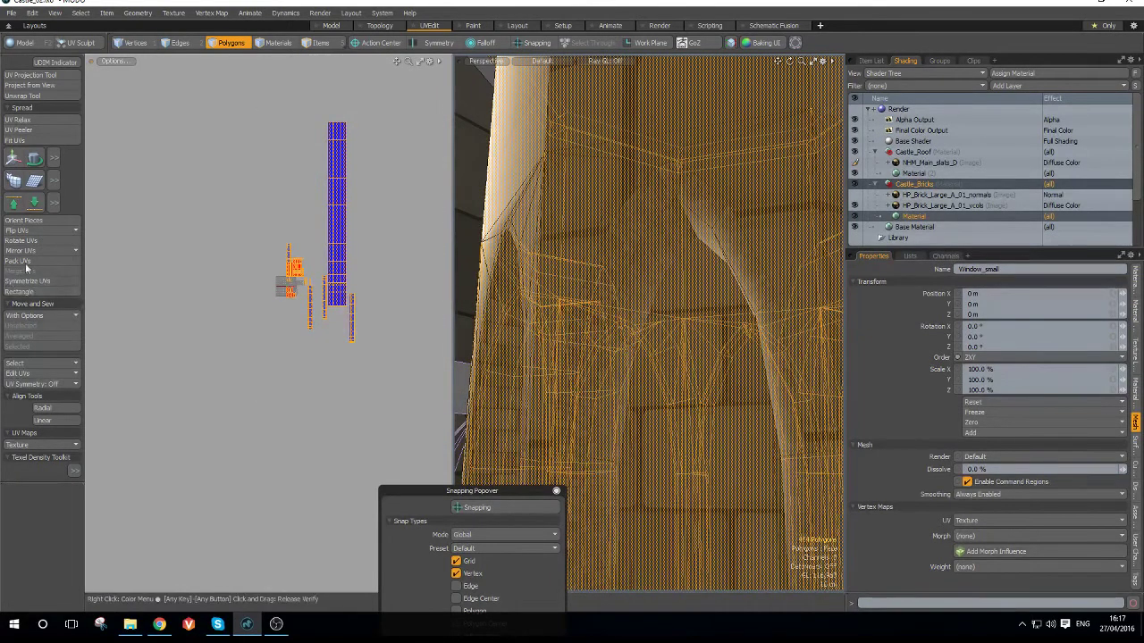
pyautogui.click(26, 262)
pyautogui.click(586, 243)
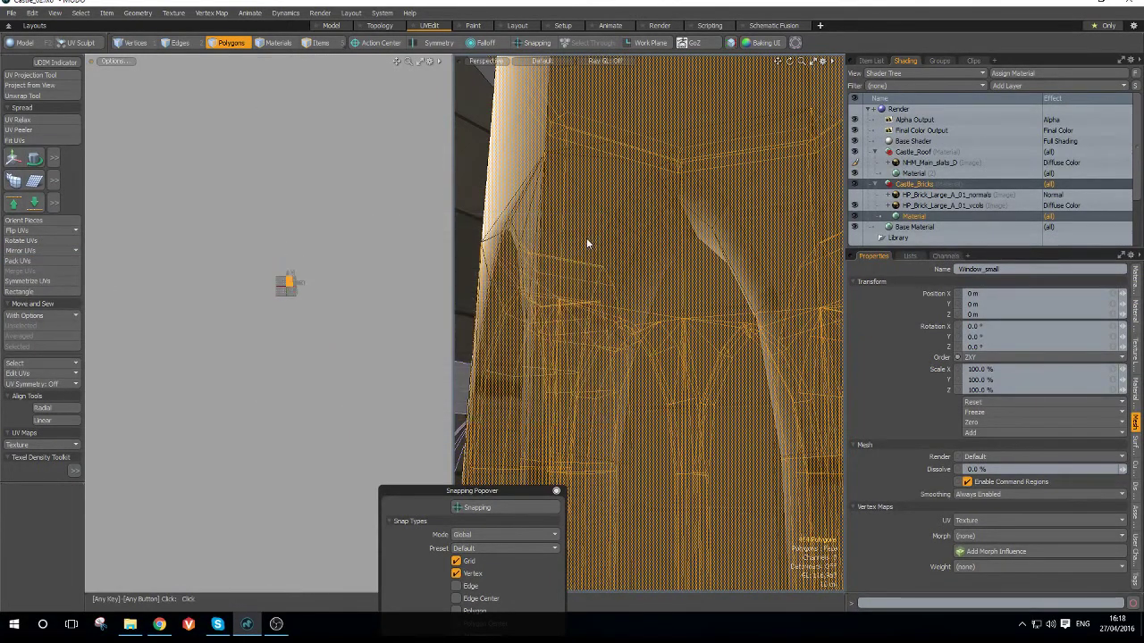
# - Apply a texel density of 52.6061 to all the packed islands with the Texel Density Toolkit
pyautogui.scroll(10, 317, 277)
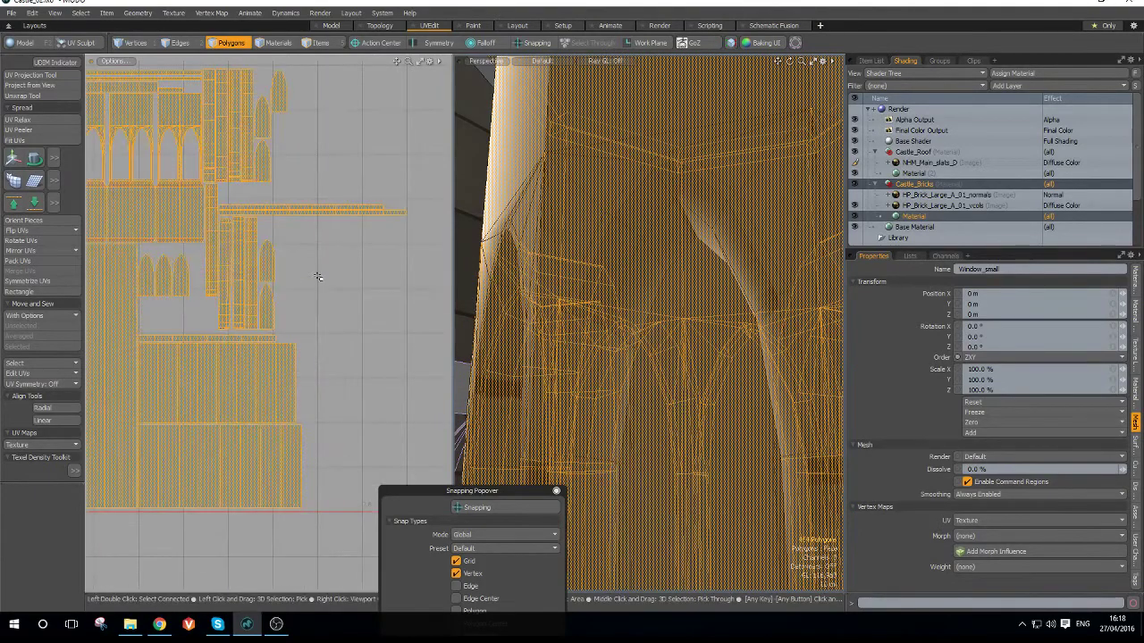
pyautogui.scroll(-5, 317, 277)
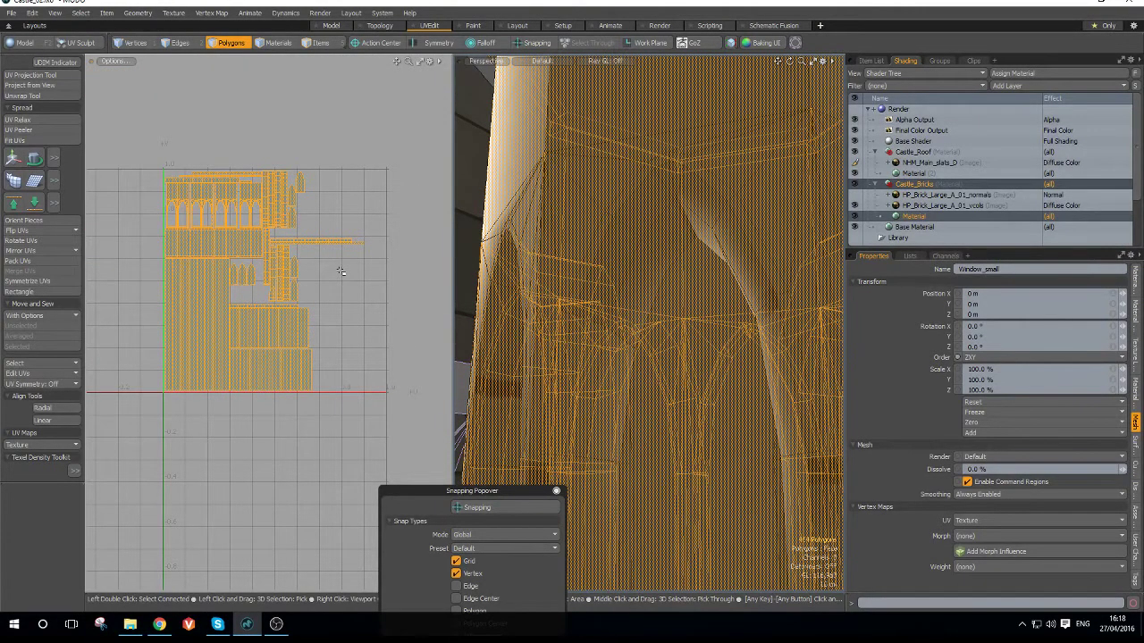
pyautogui.scroll(-2, 340, 271)
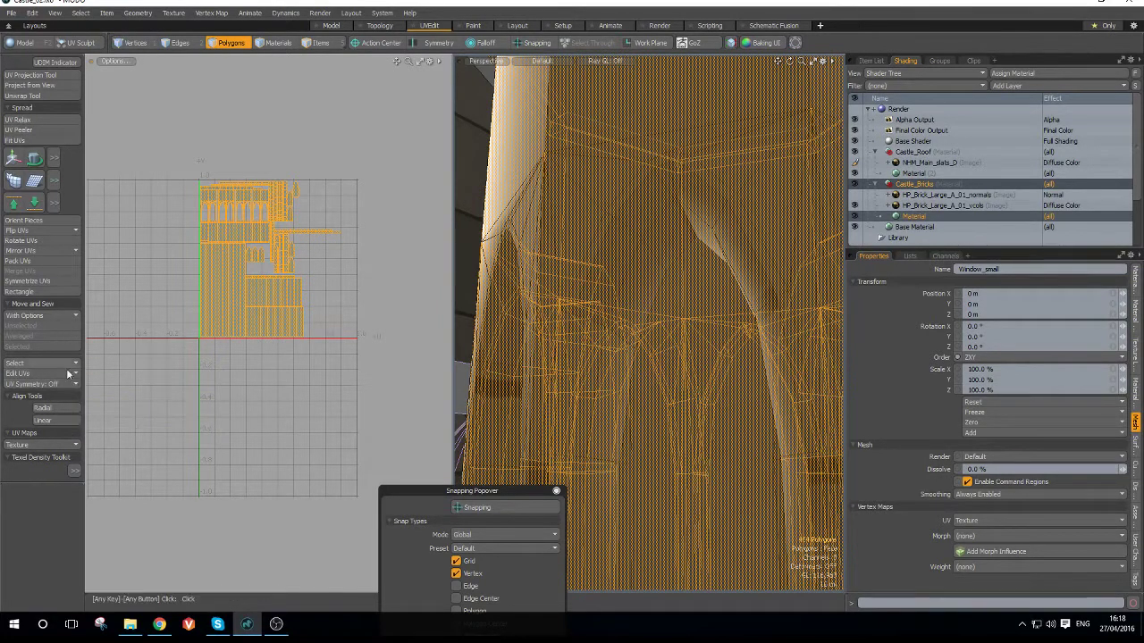
pyautogui.click(75, 470)
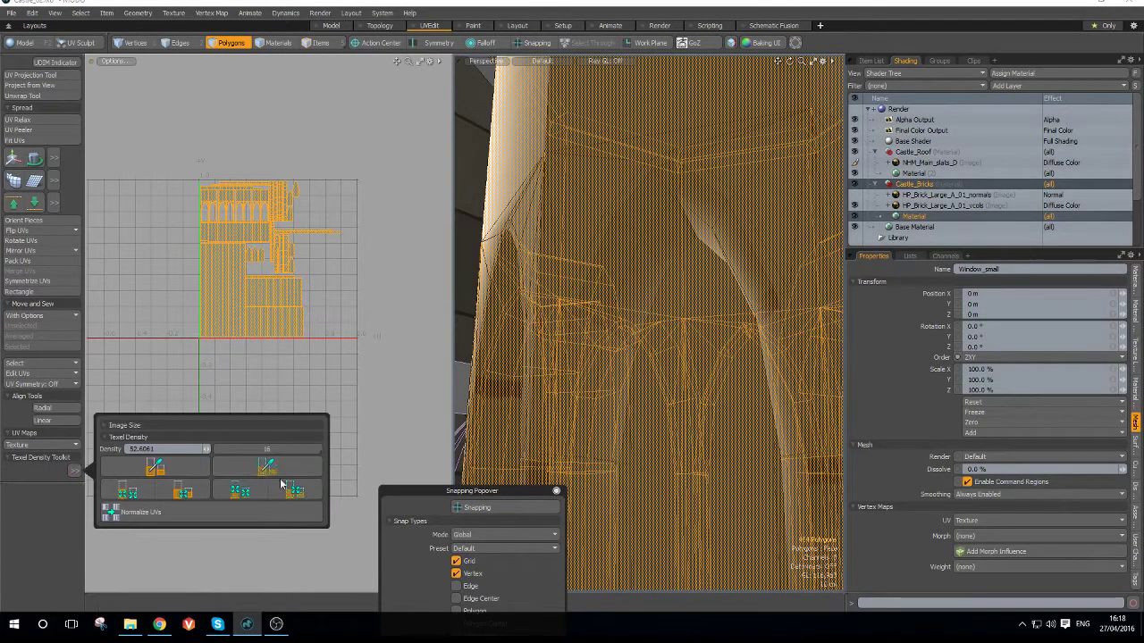
pyautogui.click(192, 489)
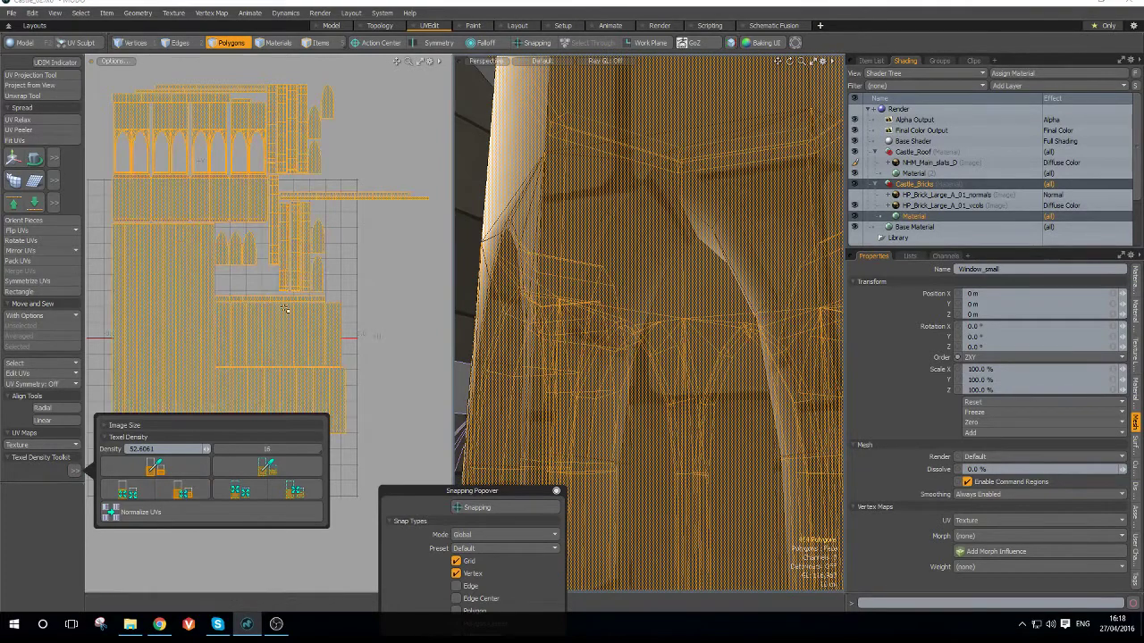
# - Examine the scaled UV layout, especially the strips and the long horizontal bar that extends beyond the tile
pyautogui.scroll(-3, 357, 300)
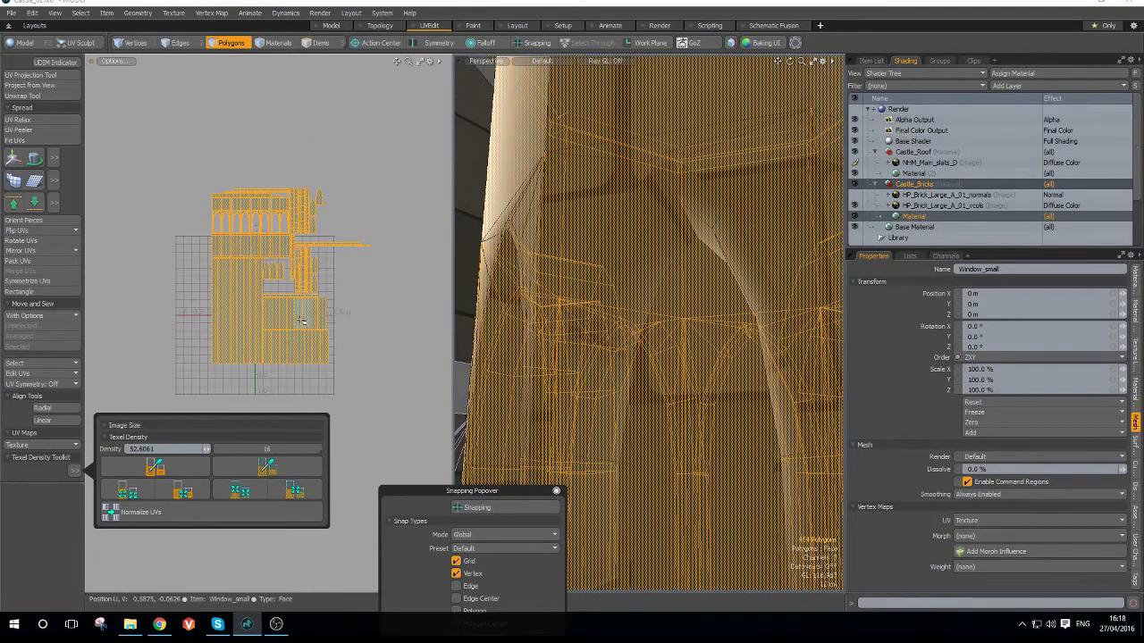
pyautogui.press('w')
pyautogui.scroll(5, 259, 331)
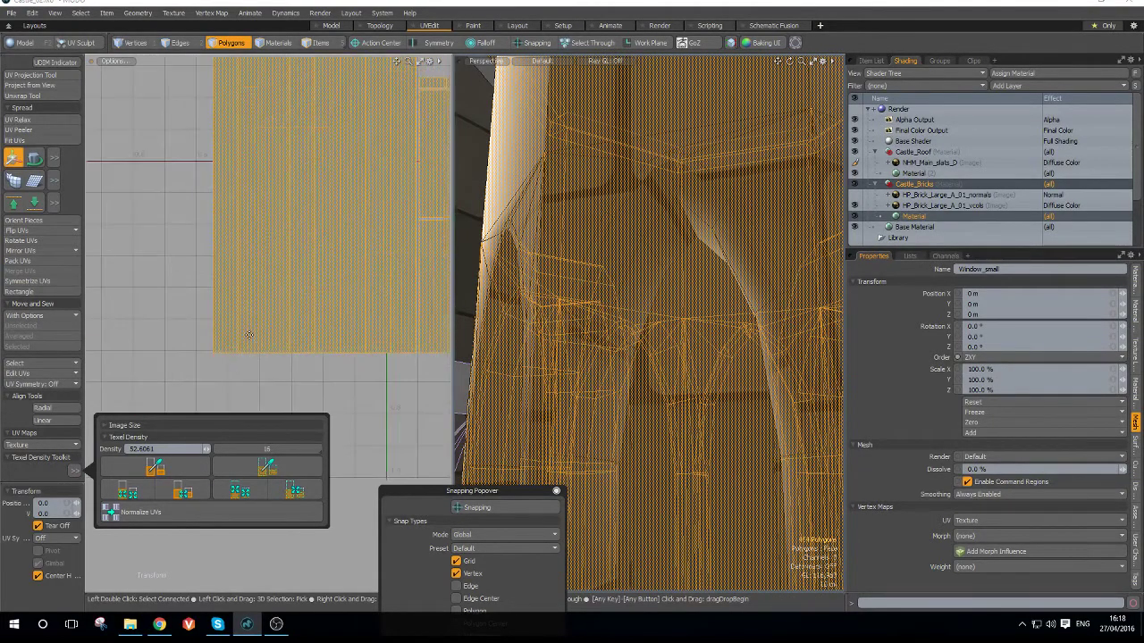
pyautogui.scroll(-5, 220, 351)
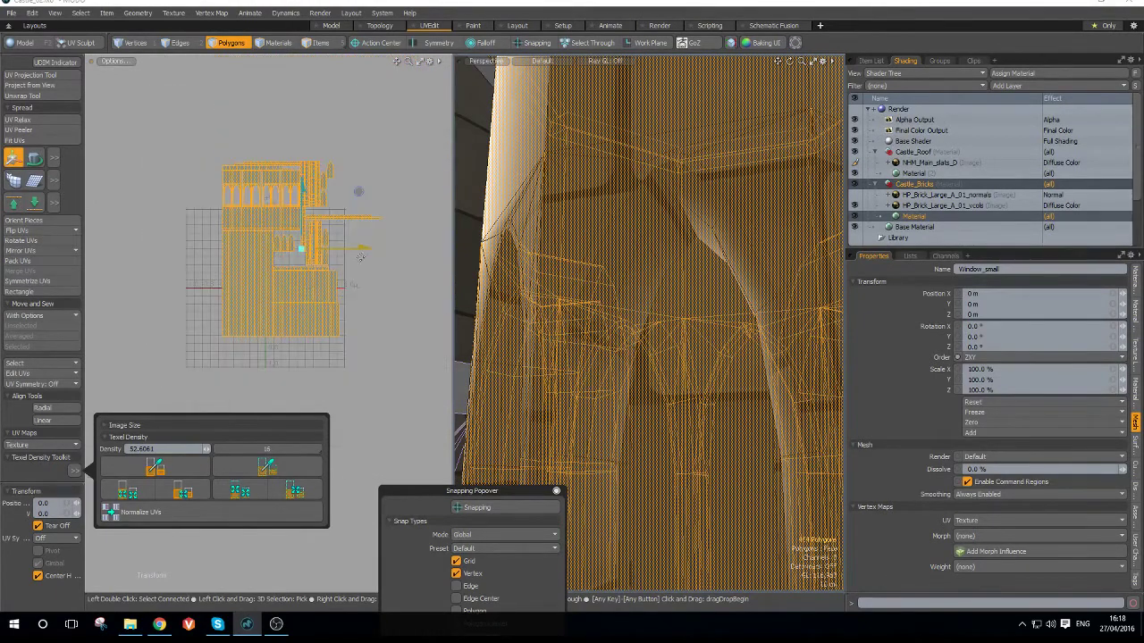
pyautogui.scroll(2, 319, 264)
pyautogui.scroll(2, 332, 134)
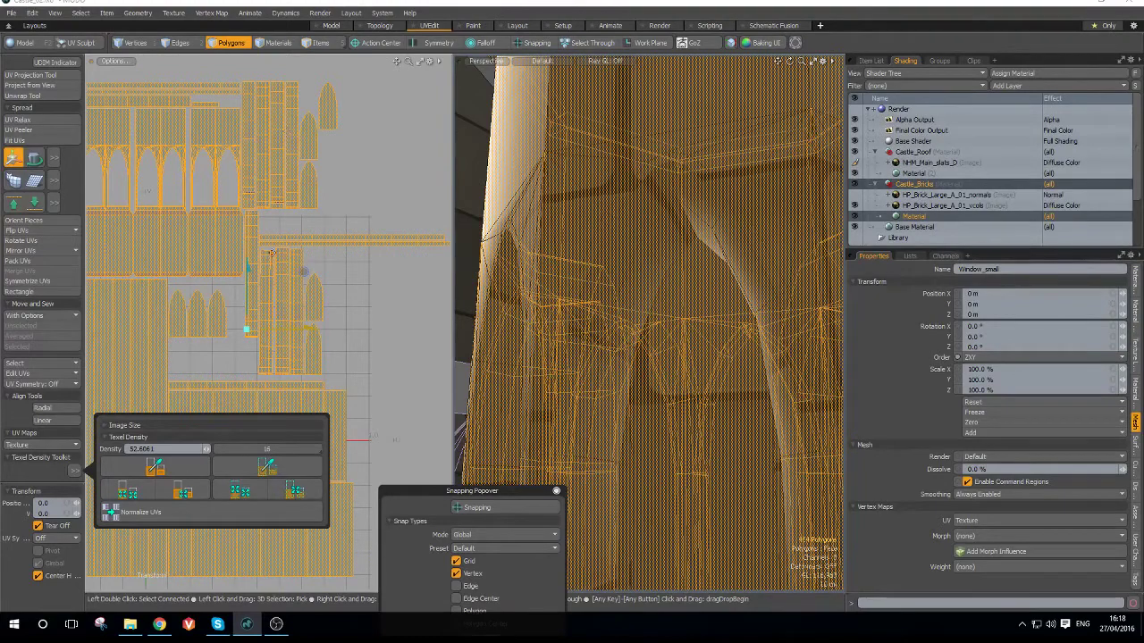
pyautogui.scroll(4, 273, 254)
pyautogui.scroll(-2, 301, 239)
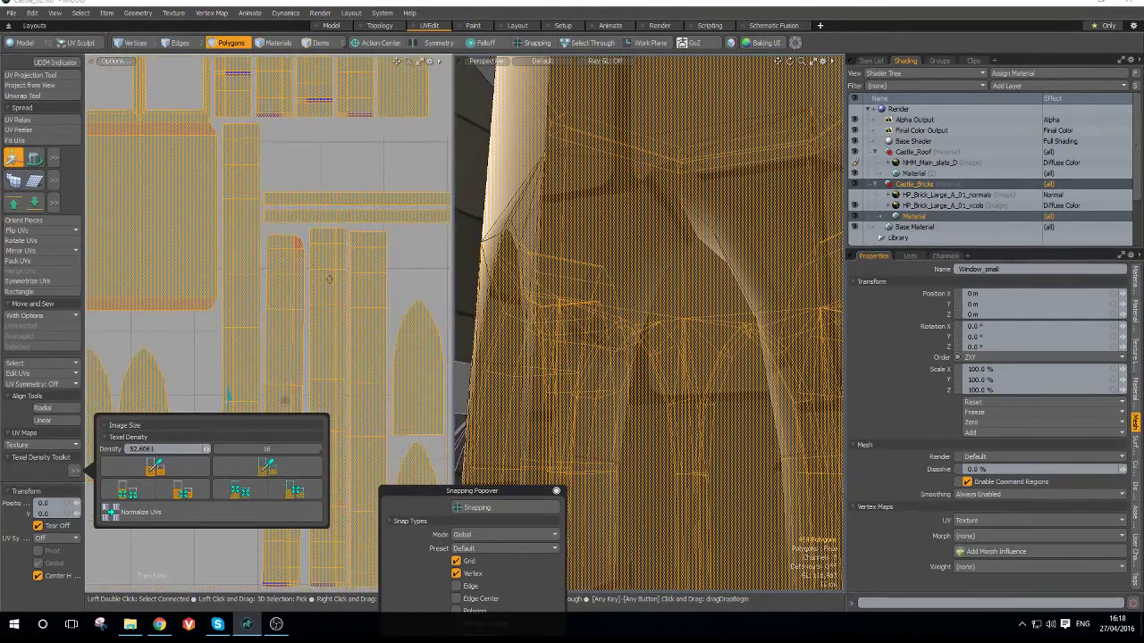
pyautogui.scroll(-4, 304, 239)
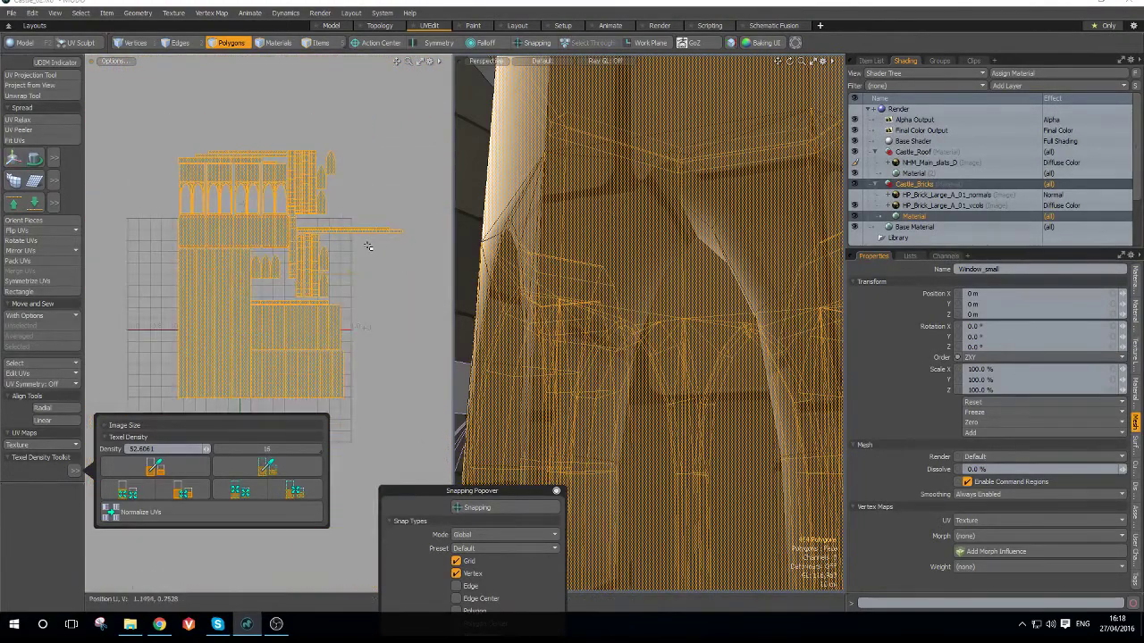
pyautogui.scroll(2, 286, 216)
pyautogui.scroll(1, 286, 216)
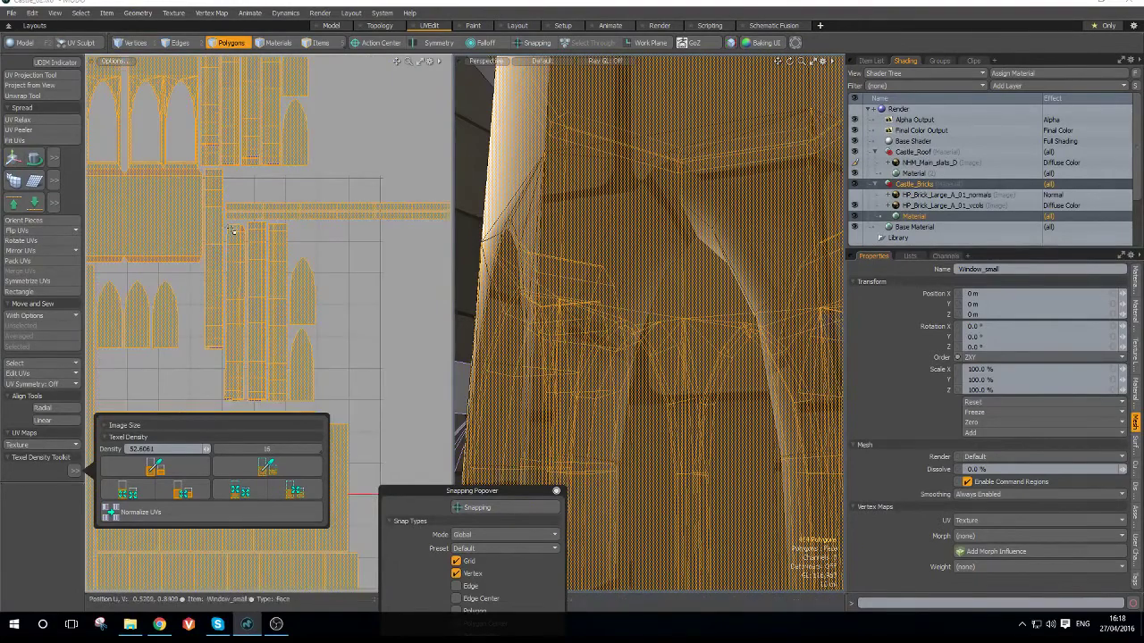
# - Try to straighten the crooked tall strip by selecting its UV island and running UV Rectangle
pyautogui.doubleClick(237, 244)
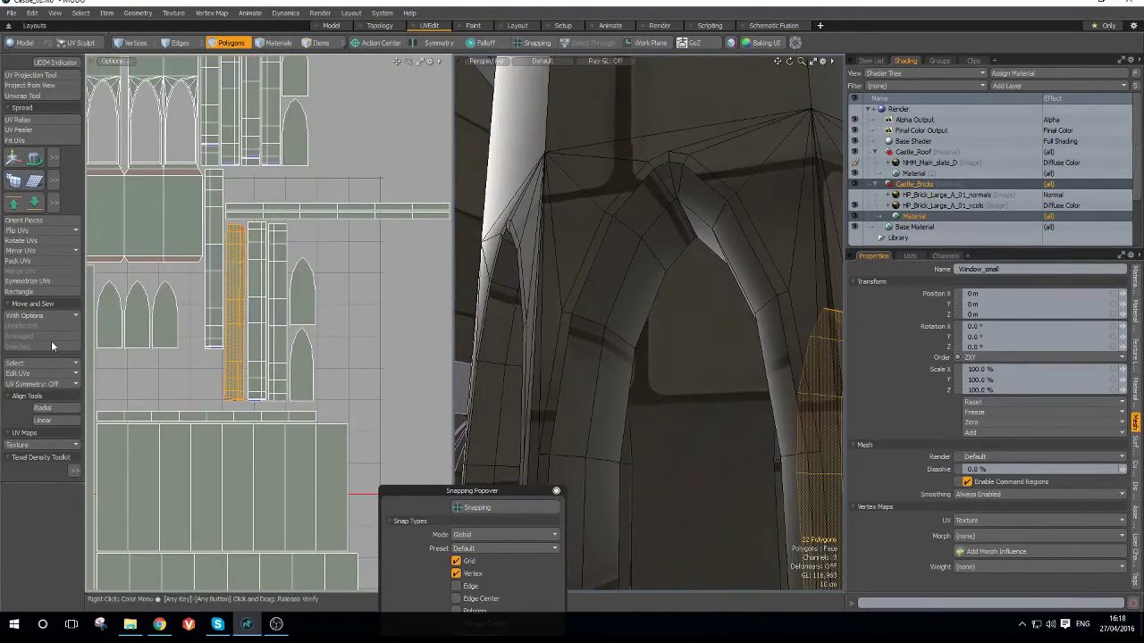
pyautogui.click(38, 293)
pyautogui.click(572, 313)
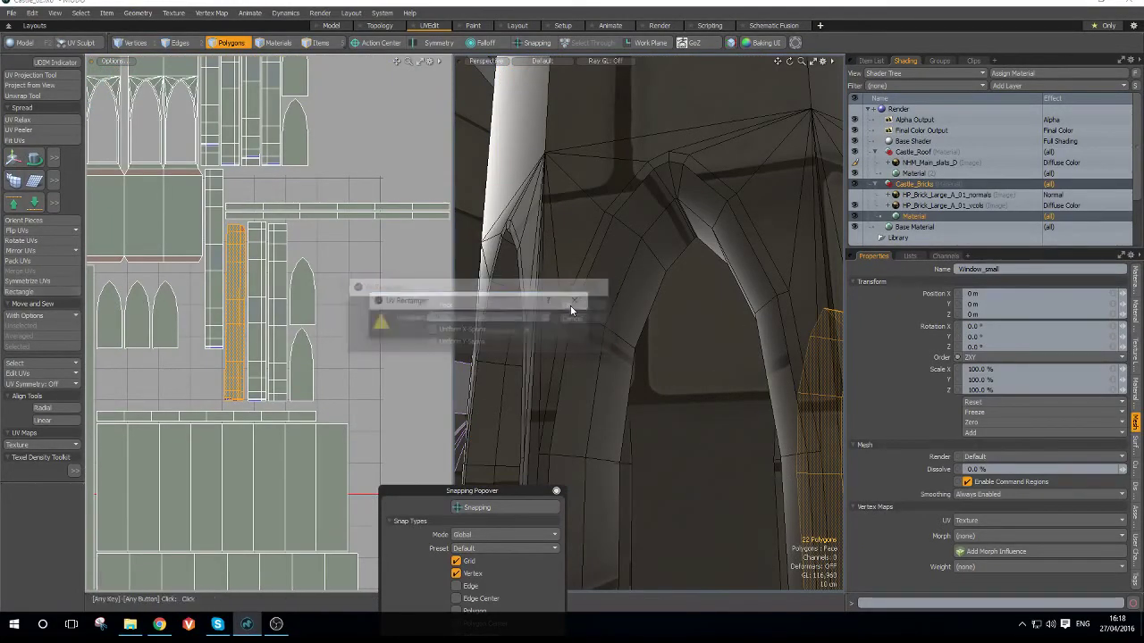
pyautogui.click(554, 320)
# - Move the slanted upper-right corner vertex of the crooked strip outward about 0.0033 in U and up about 0.0057 in V to square it off
pyautogui.scroll(4, 262, 225)
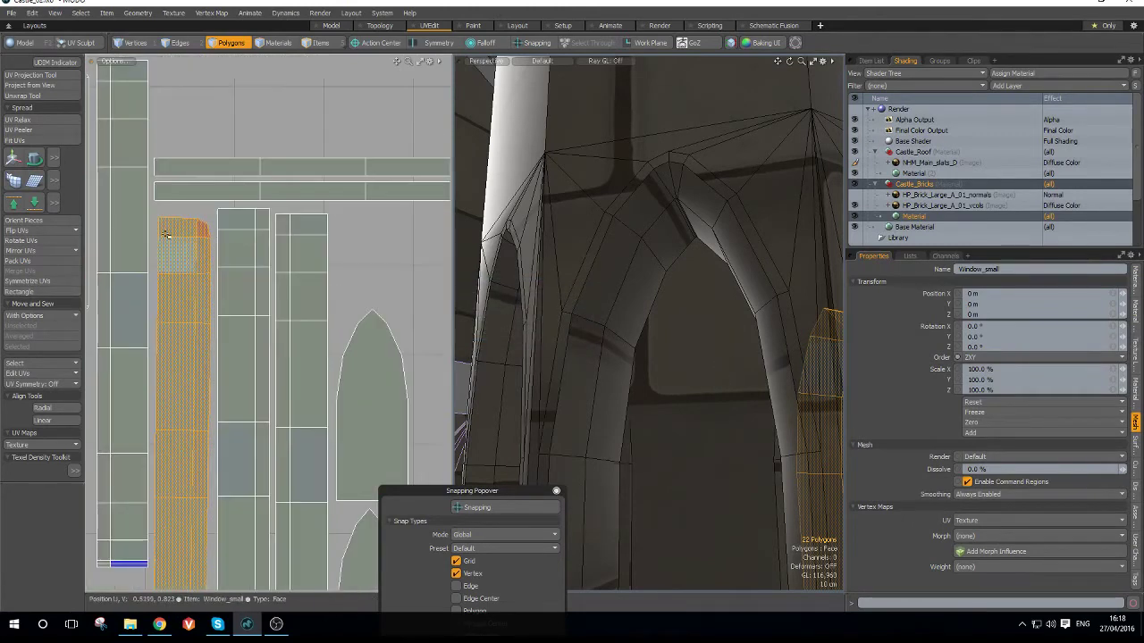
pyautogui.scroll(5, 189, 238)
pyautogui.scroll(1, 267, 229)
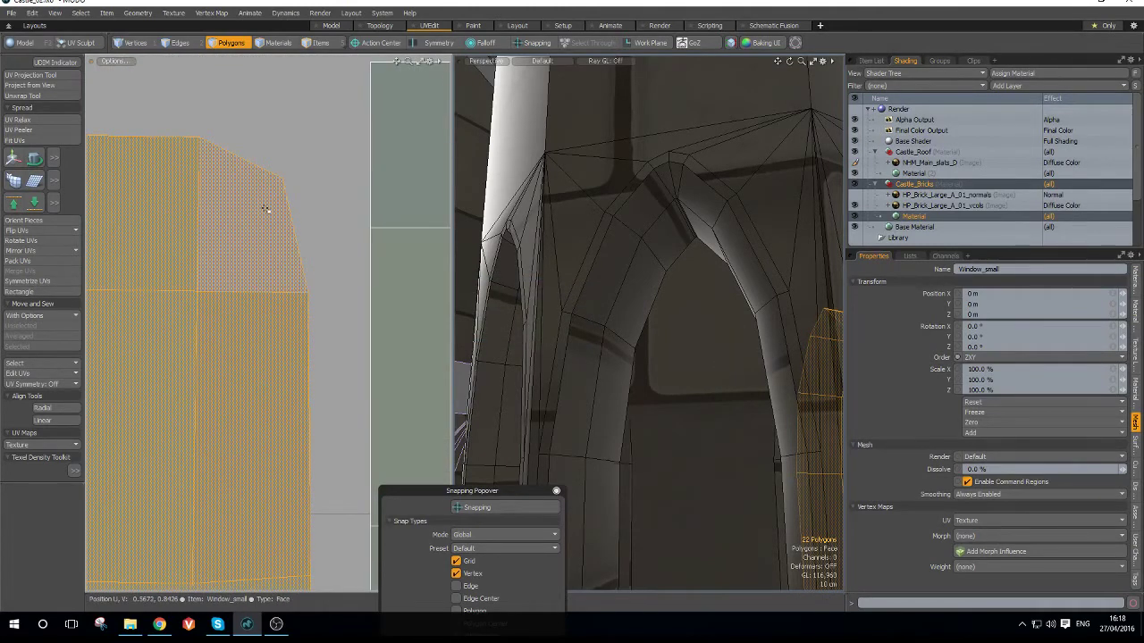
pyautogui.press('1')
pyautogui.click(283, 175)
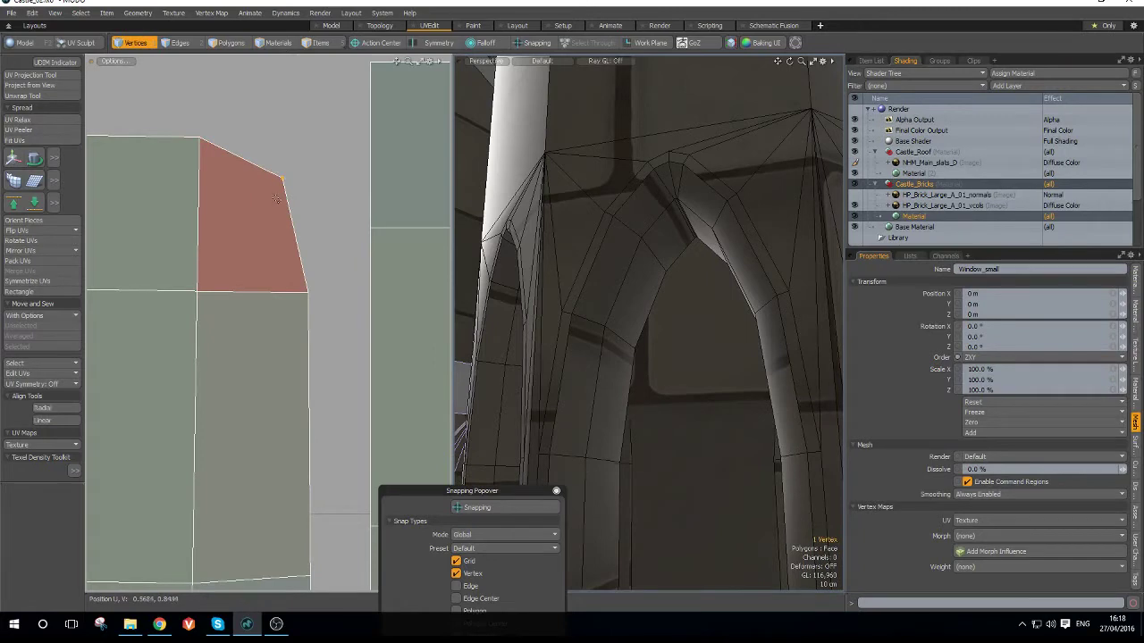
pyautogui.press('w')
pyautogui.moveTo(309, 185); pyautogui.dragTo(334, 185)
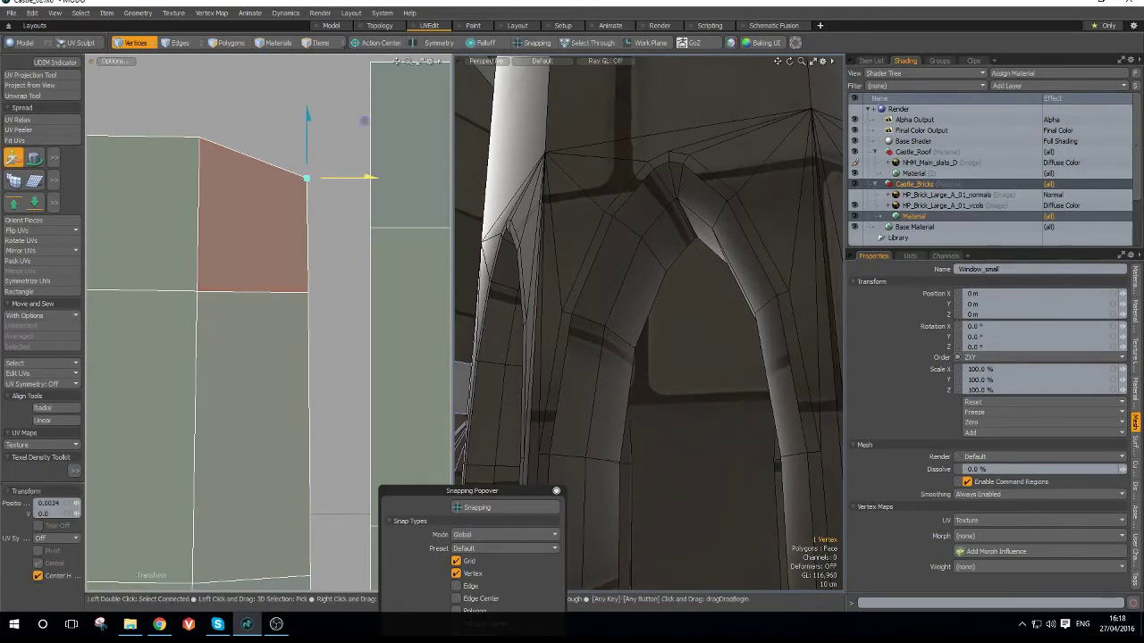
pyautogui.moveTo(305, 141); pyautogui.dragTo(306, 101)
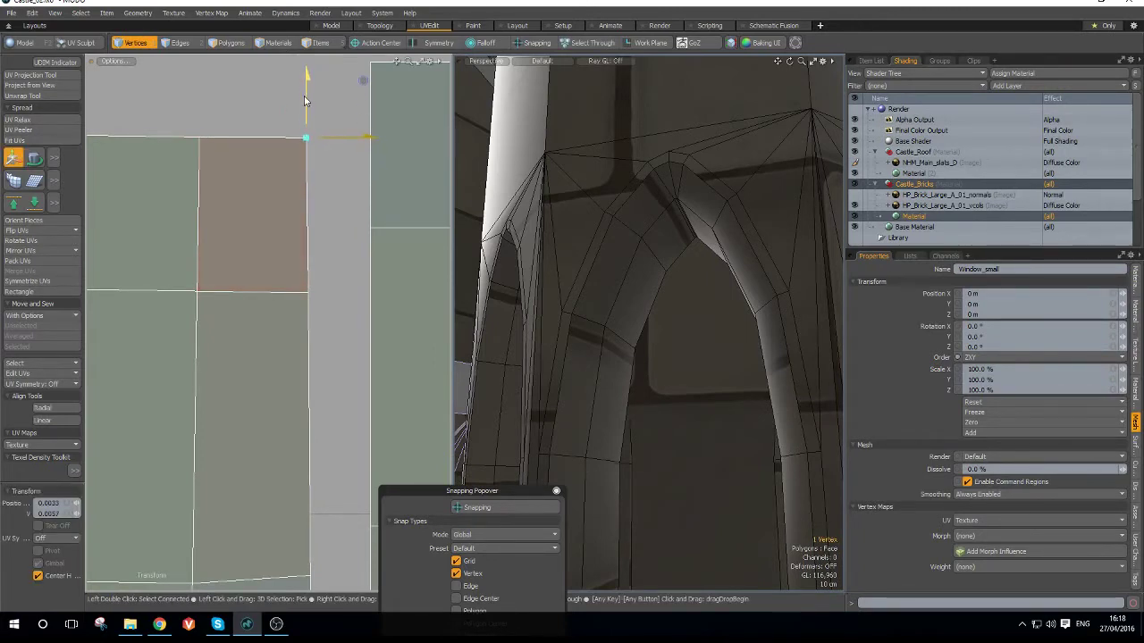
# - Compare the crooked strip with its straight neighbours along its whole length and highlight its connected faces
pyautogui.scroll(-5, 308, 231)
pyautogui.scroll(5, 302, 339)
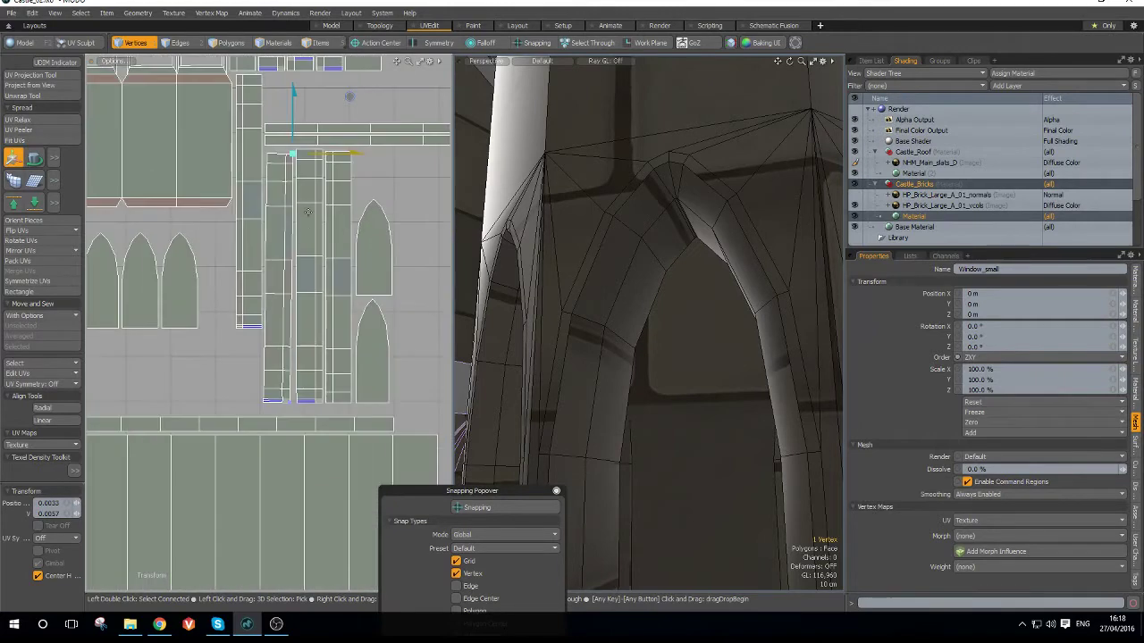
pyautogui.scroll(1, 290, 355)
pyautogui.scroll(-5, 233, 230)
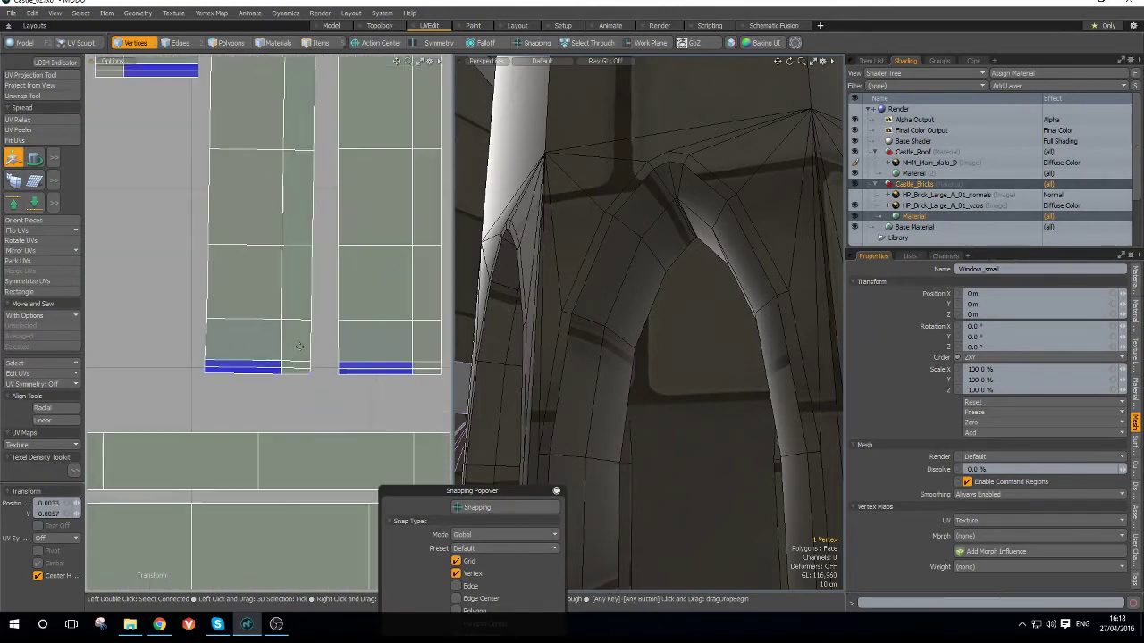
pyautogui.scroll(3, 233, 150)
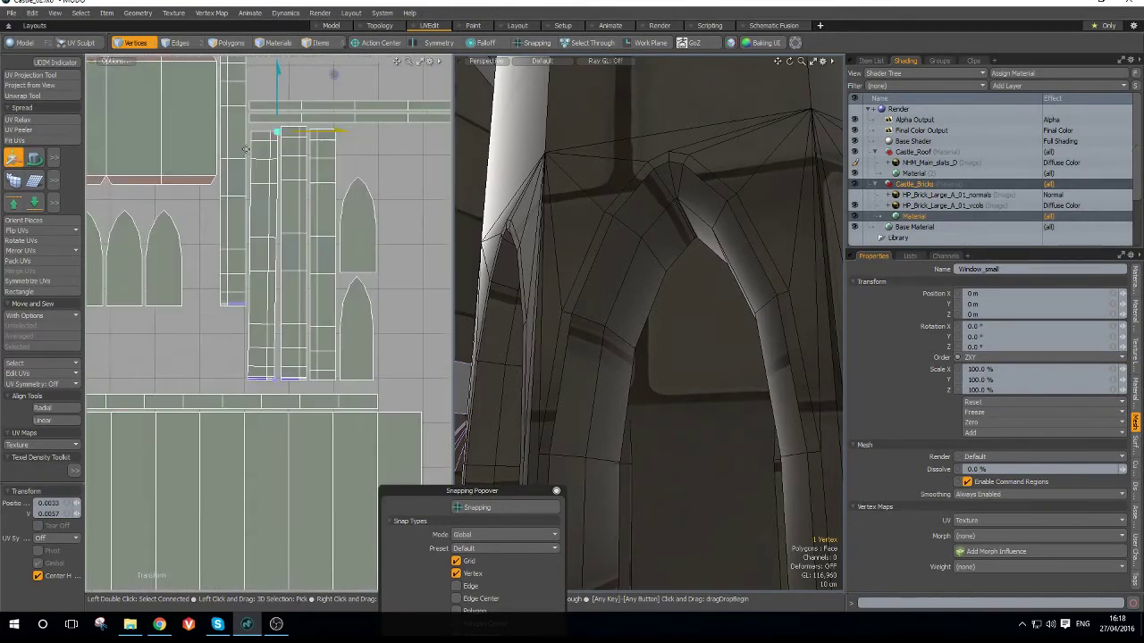
pyautogui.press('3')
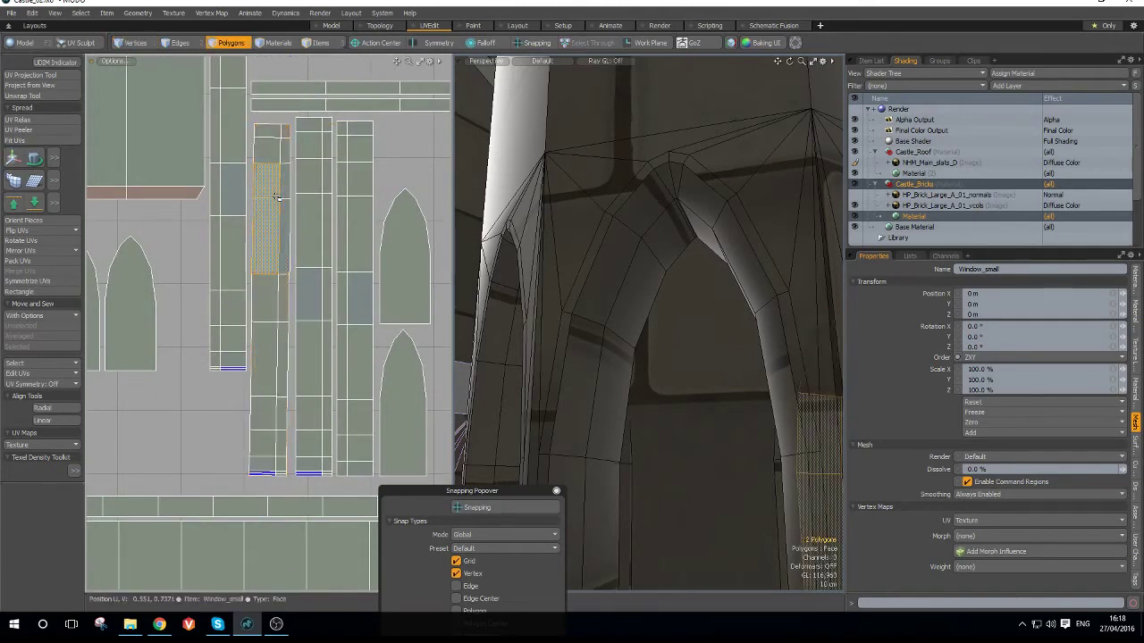
pyautogui.doubleClick(277, 198)
pyautogui.scroll(-3, 267, 152)
pyautogui.scroll(3, 256, 124)
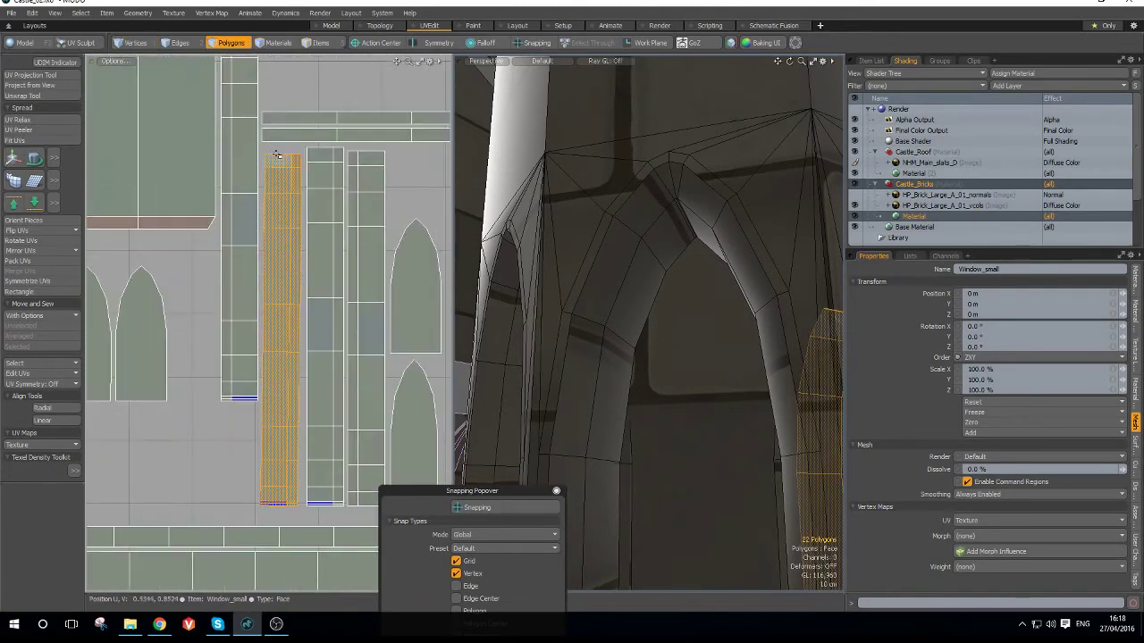
# - Select the horizontal cross edges in the upper part of the crooked strip, starting from its top edge
pyautogui.scroll(3, 278, 154)
pyautogui.press('1')
pyautogui.scroll(3, 283, 154)
pyautogui.press('2')
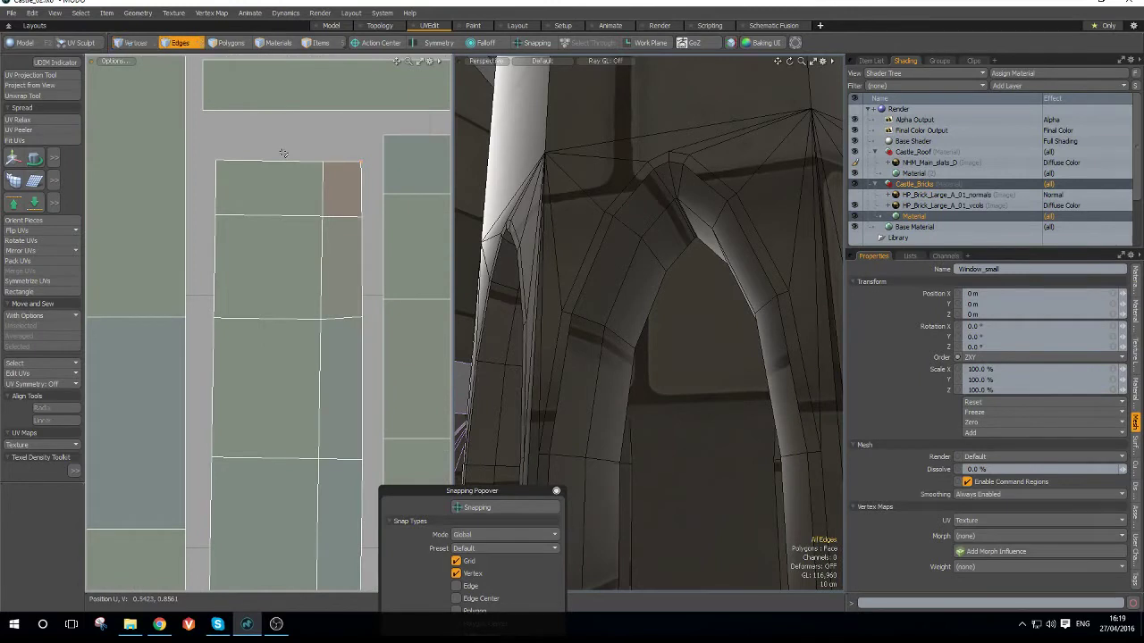
pyautogui.doubleClick(285, 162)
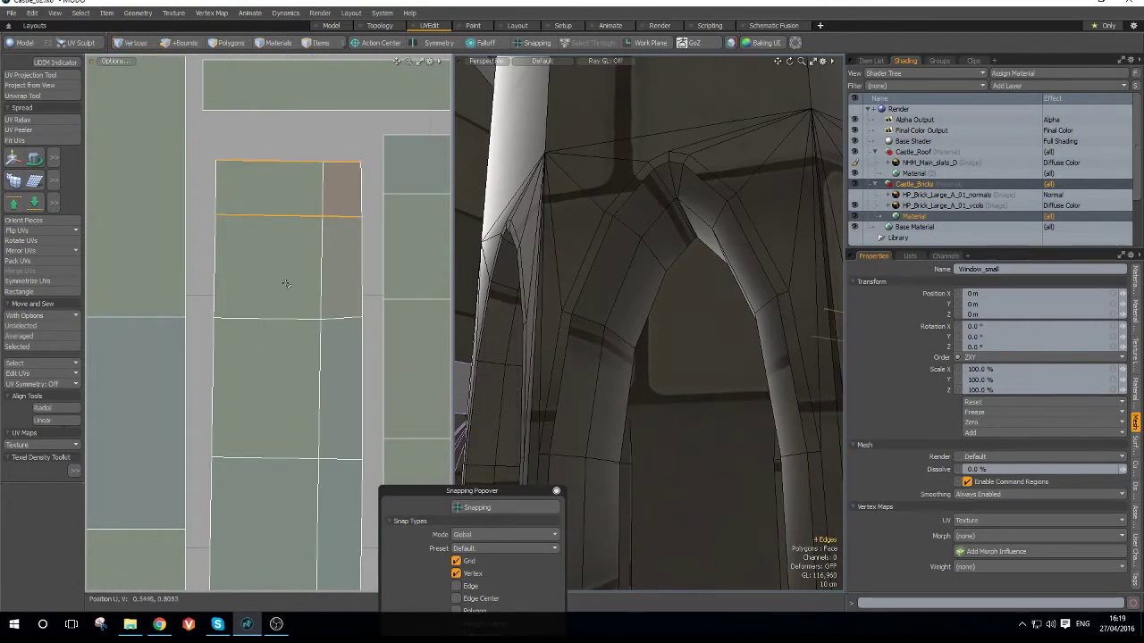
pyautogui.scroll(-2, 286, 284)
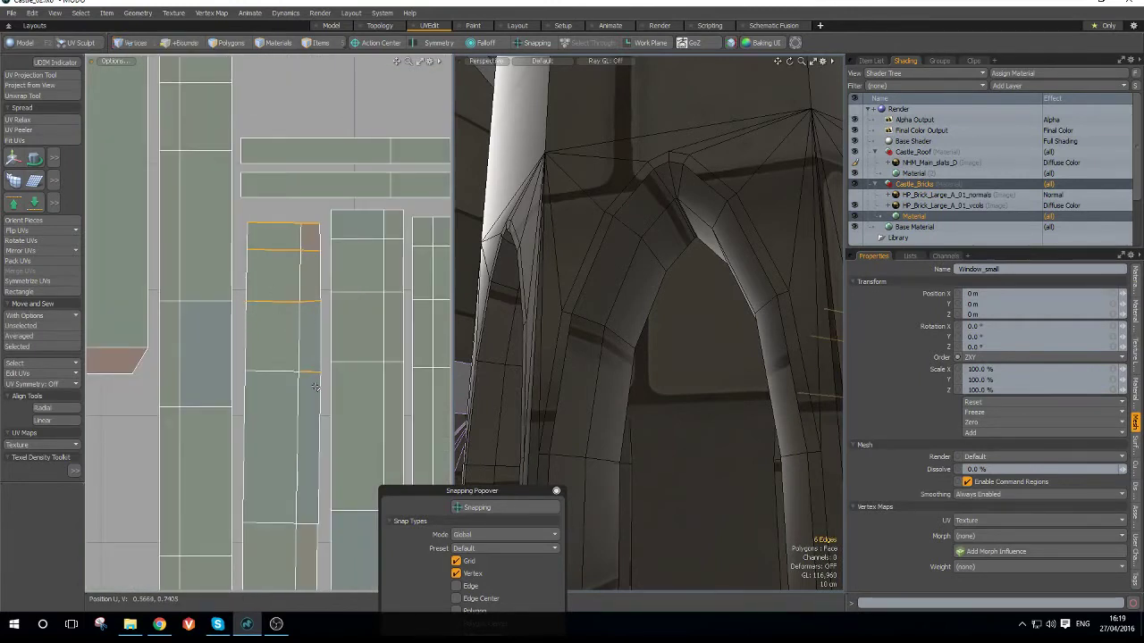
pyautogui.moveTo(273, 392)
pyautogui.keyDown('alt'); pyautogui.mouseDown()
pyautogui.moveTo(250, 227)
pyautogui.moveTo(259, 170)
pyautogui.mouseUp(); pyautogui.keyUp('alt')
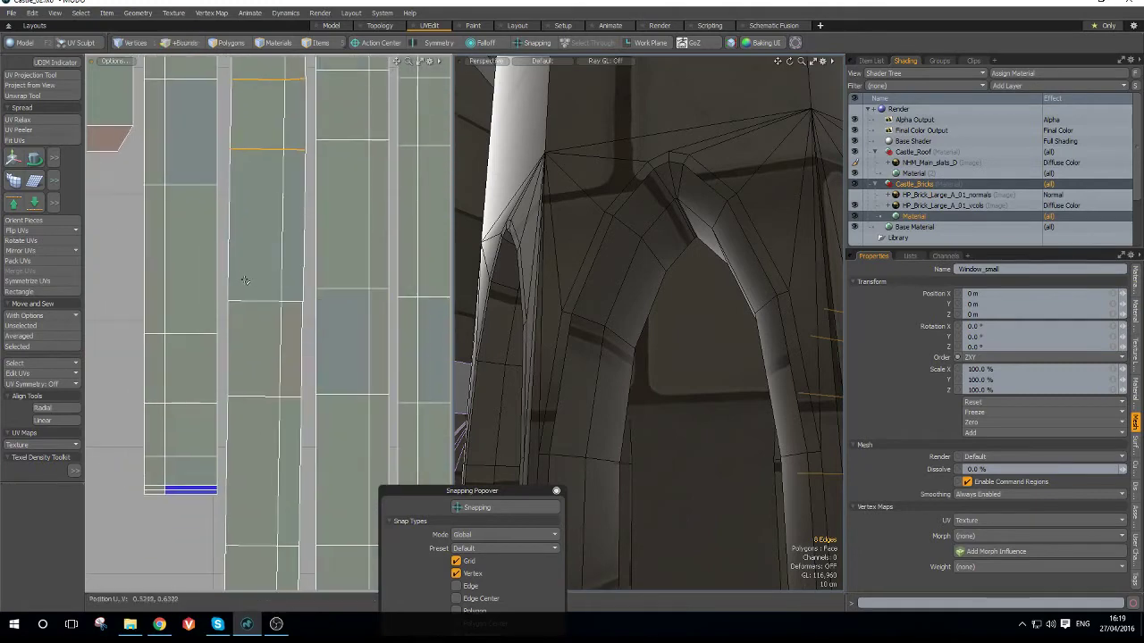
pyautogui.keyDown('shift'); pyautogui.doubleClick(291, 301); pyautogui.keyUp('shift')
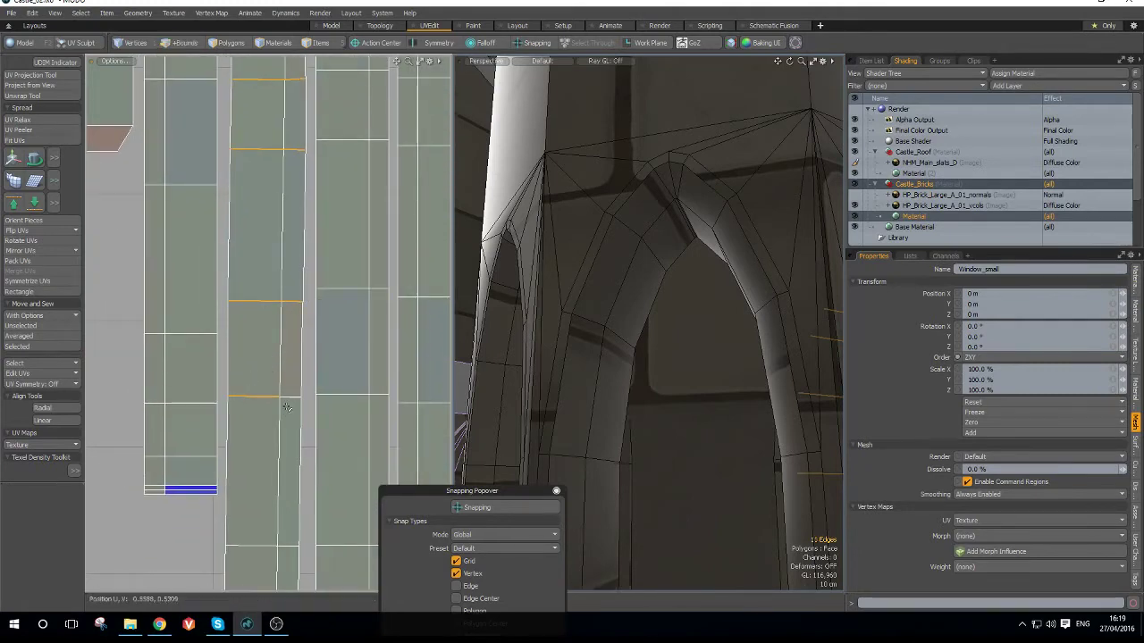
# - Add the remaining horizontal cross edges down to the strip's lower end and exclude the short vertical edge at its lower-right corner
pyautogui.moveTo(298, 424); pyautogui.dragTo(259, 346, button='middle')
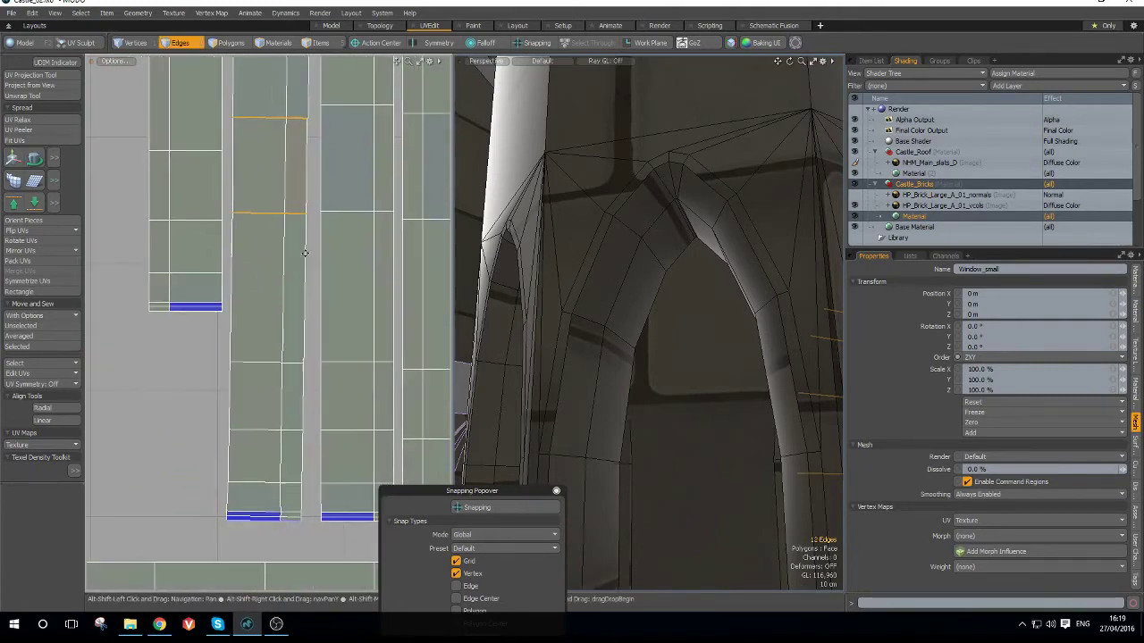
pyautogui.keyDown('shift'); pyautogui.click(246, 513); pyautogui.keyUp('shift')
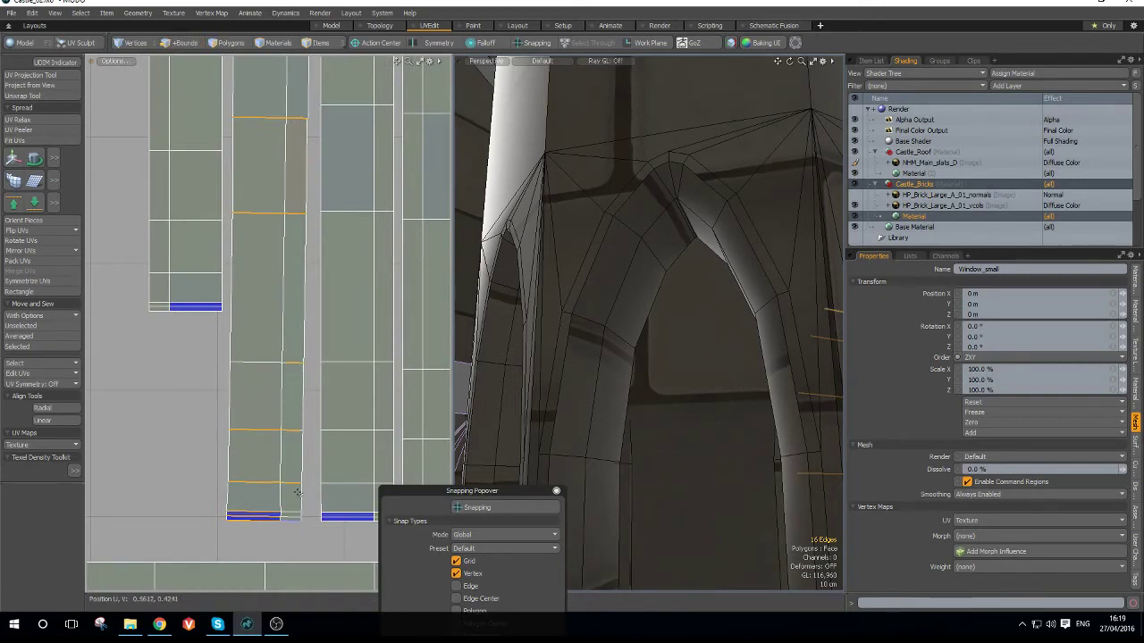
pyautogui.scroll(5, 306, 517)
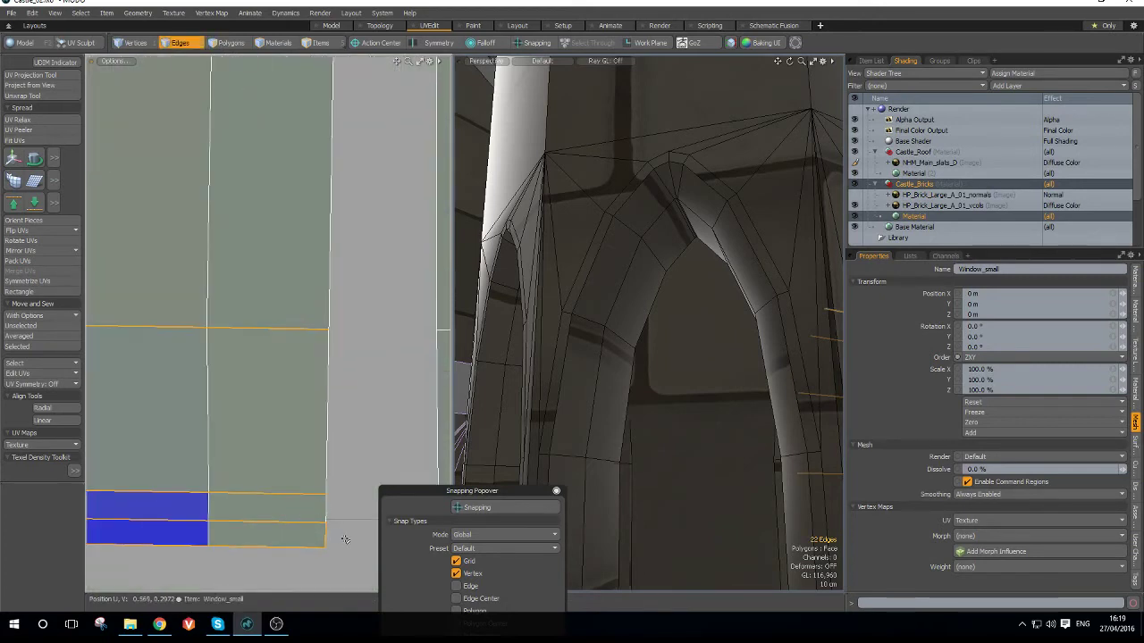
pyautogui.keyDown('ctrl'); pyautogui.moveTo(342, 539); pyautogui.dragTo(311, 538); pyautogui.keyUp('ctrl')
pyautogui.scroll(-4, 293, 467)
pyautogui.keyDown('shift'); pyautogui.click(250, 261); pyautogui.keyUp('shift')
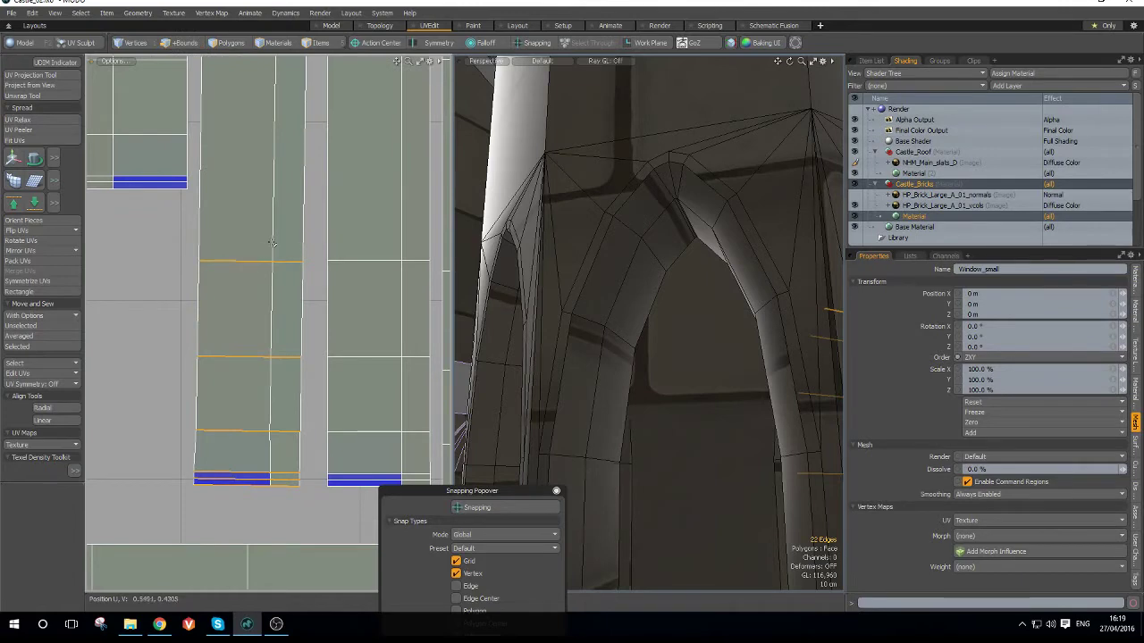
# - Flatten each selected cross edge horizontally by setting the action center to Local and scaling to 0% in V
pyautogui.scroll(-5, 298, 260)
pyautogui.press('y')
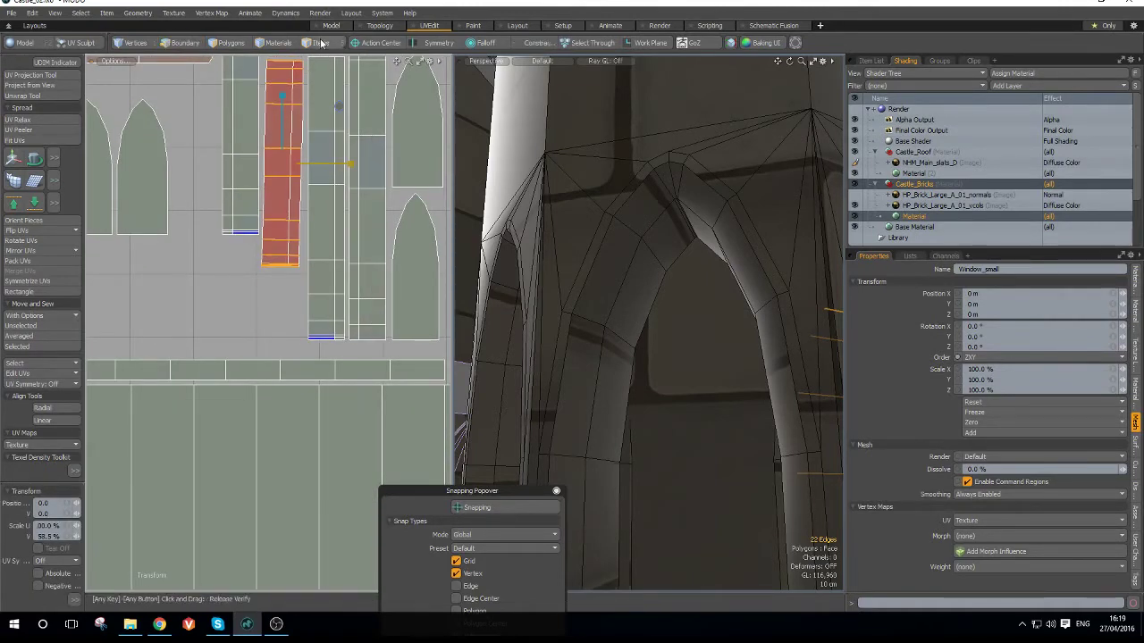
pyautogui.click(384, 44)
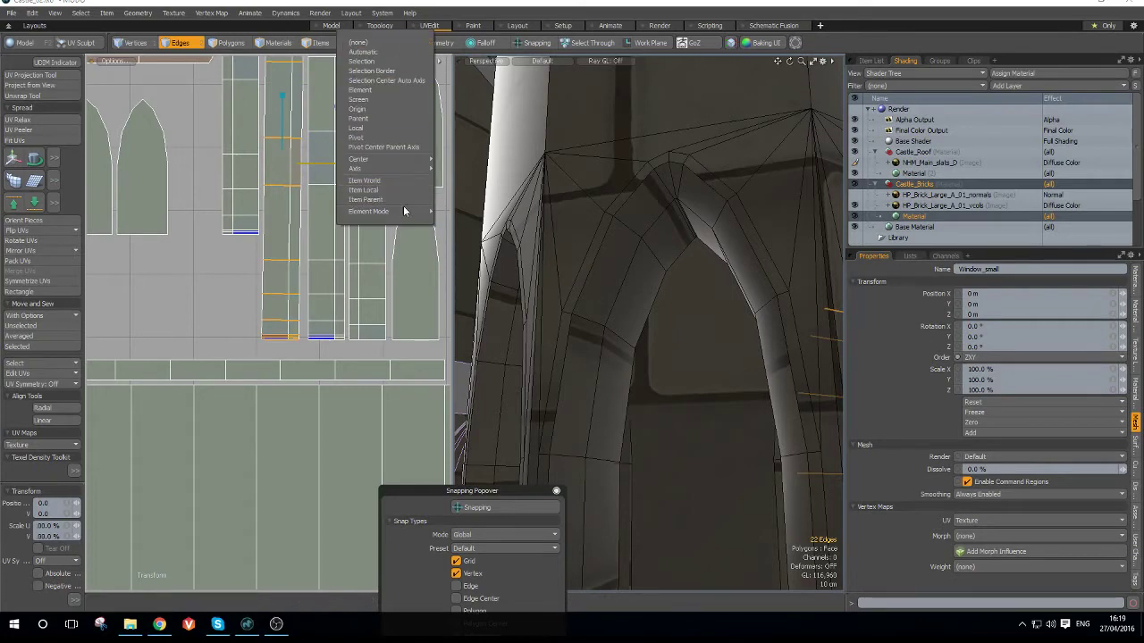
pyautogui.moveTo(402, 158)
pyautogui.click(465, 226)
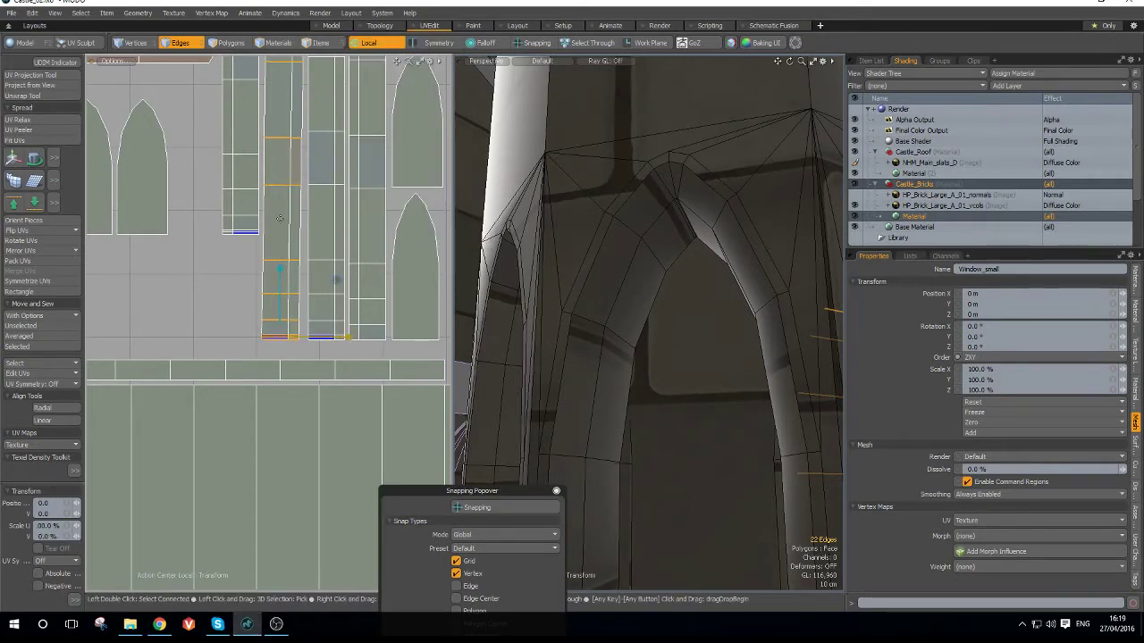
pyautogui.press('space')
# - Select the whole left border of the crooked strip and scale it to 0% in U to make it straight
pyautogui.scroll(2, 278, 257)
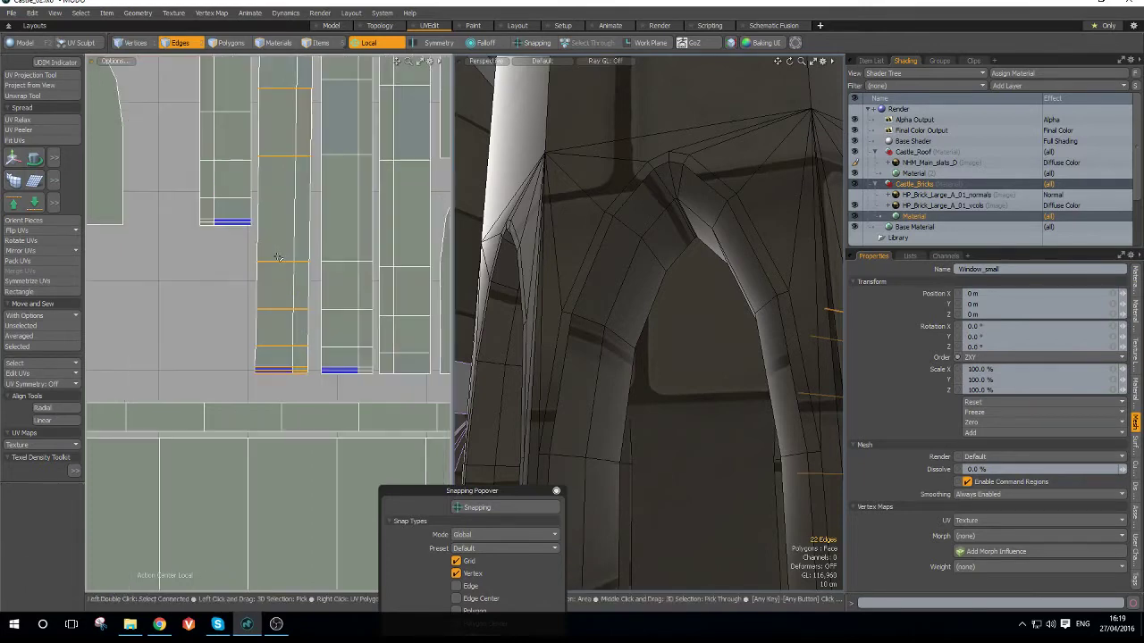
pyautogui.scroll(3, 255, 372)
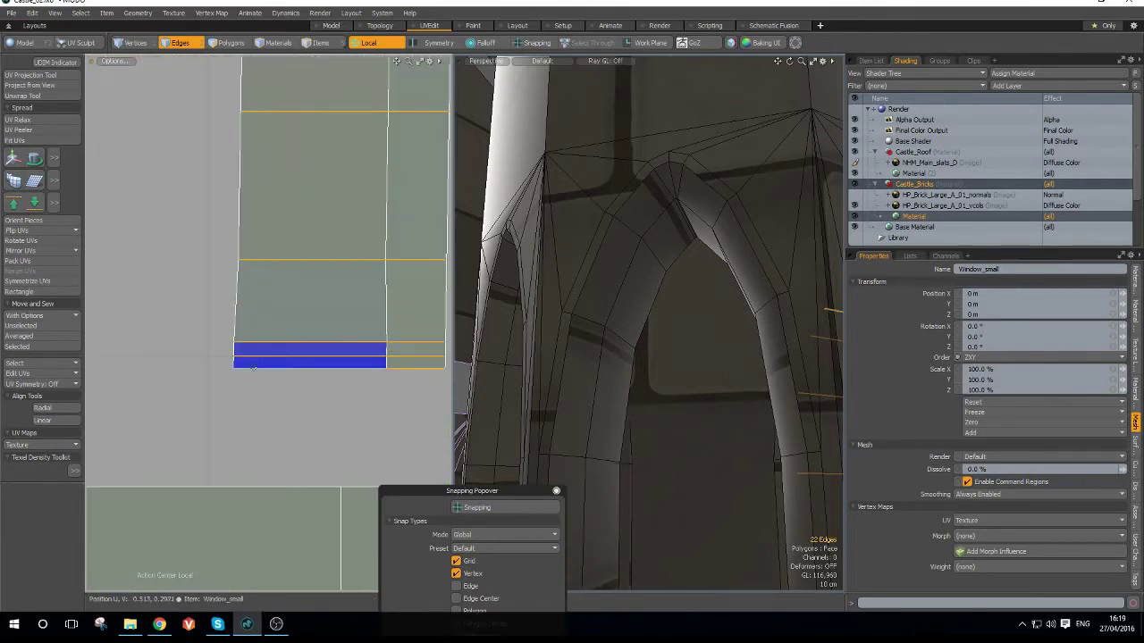
pyautogui.click(236, 362)
pyautogui.keyDown('shift'); pyautogui.click(236, 350); pyautogui.keyUp('shift')
pyautogui.scroll(-5, 224, 295)
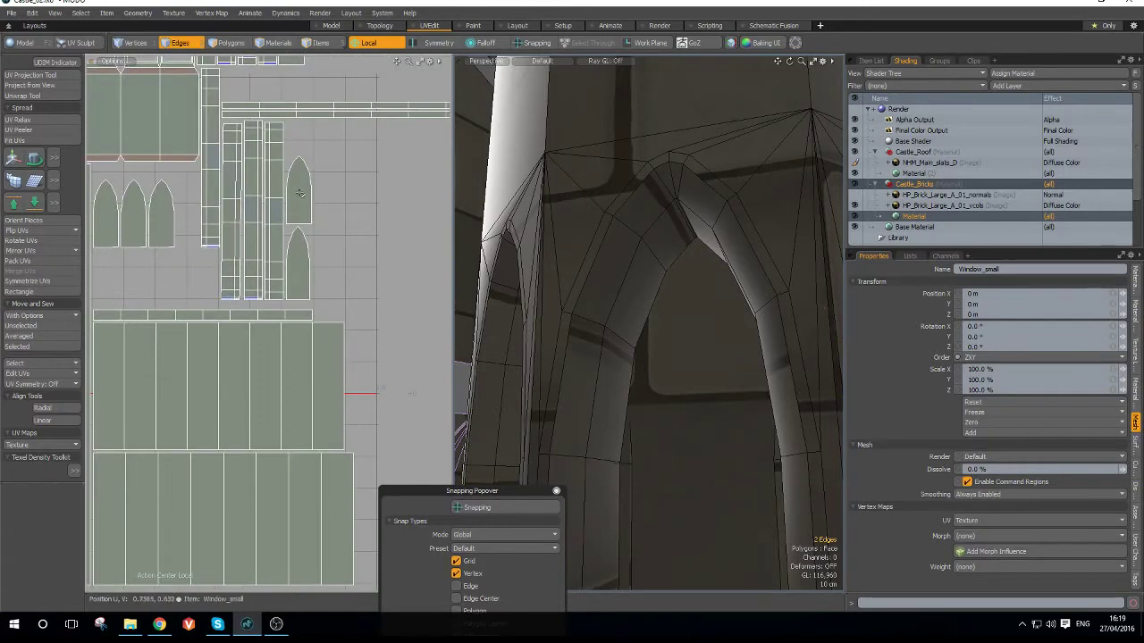
pyautogui.press('Up')
pyautogui.press('Up')
pyautogui.press('Up')
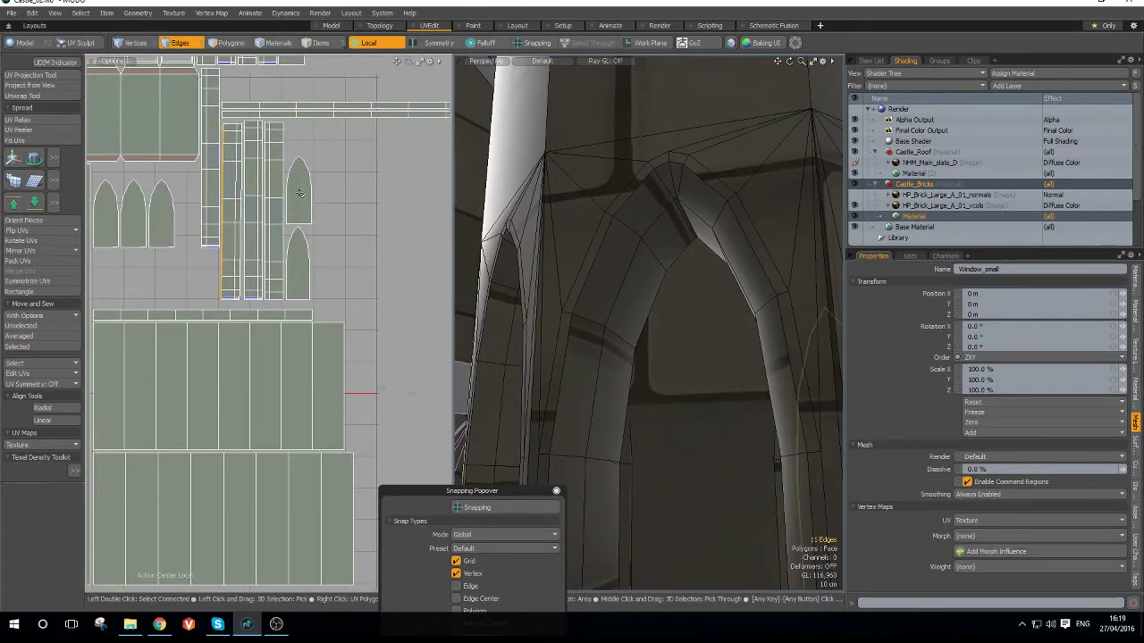
pyautogui.press('y')
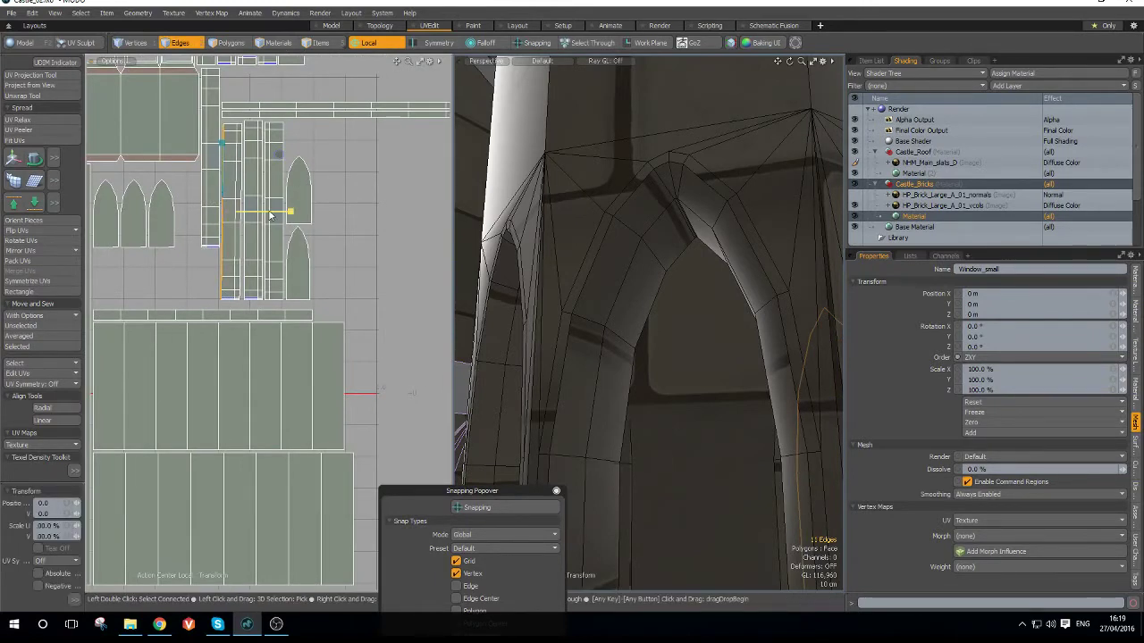
pyautogui.scroll(2, 244, 216)
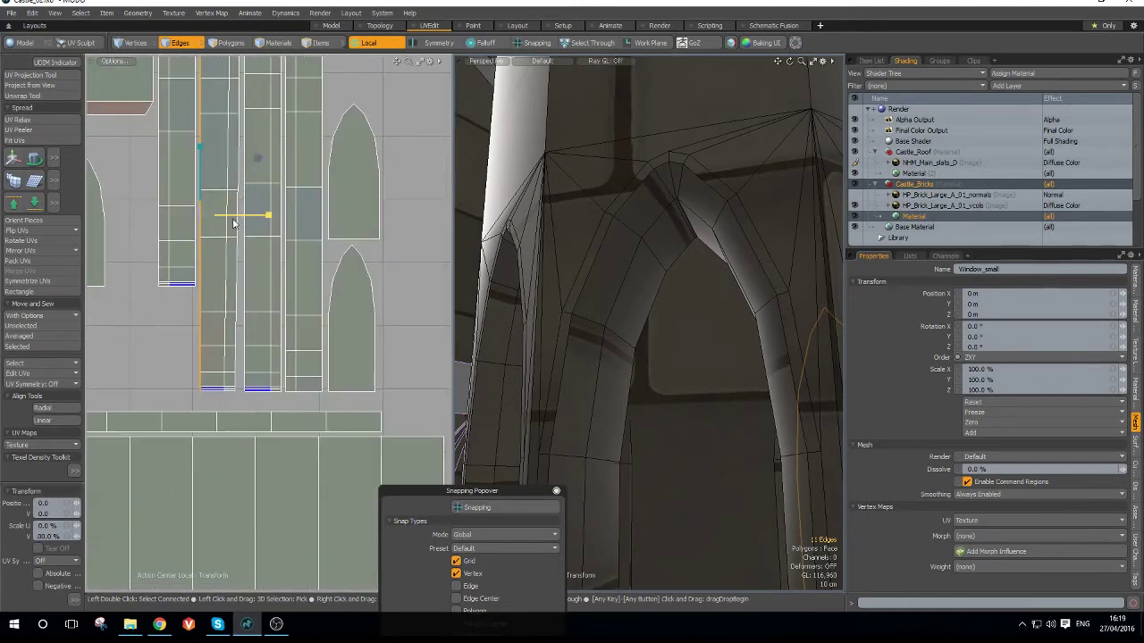
pyautogui.press('space')
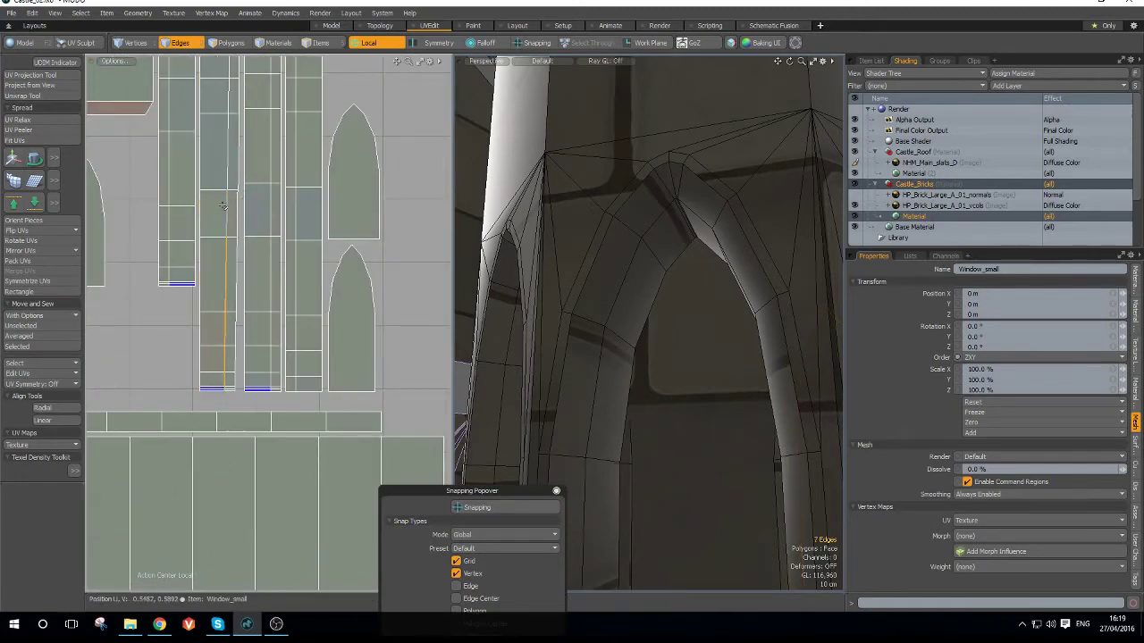
# - Sew the horizontal UV seam across the strip where its inner vertical edge line is interrupted
pyautogui.scroll(5, 222, 205)
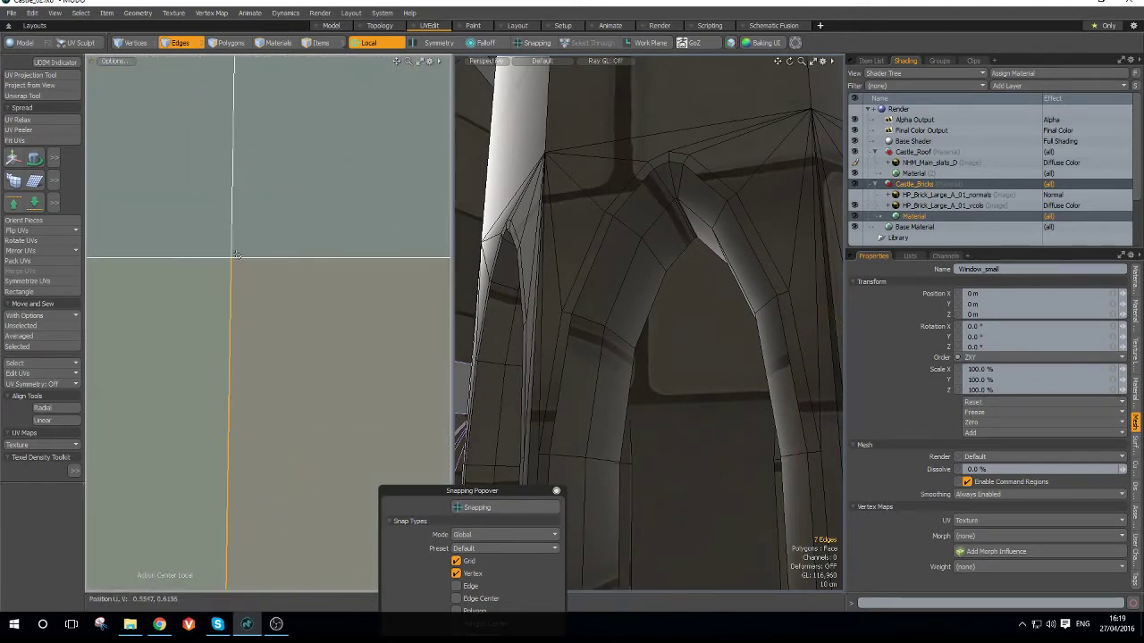
pyautogui.scroll(-2, 250, 208)
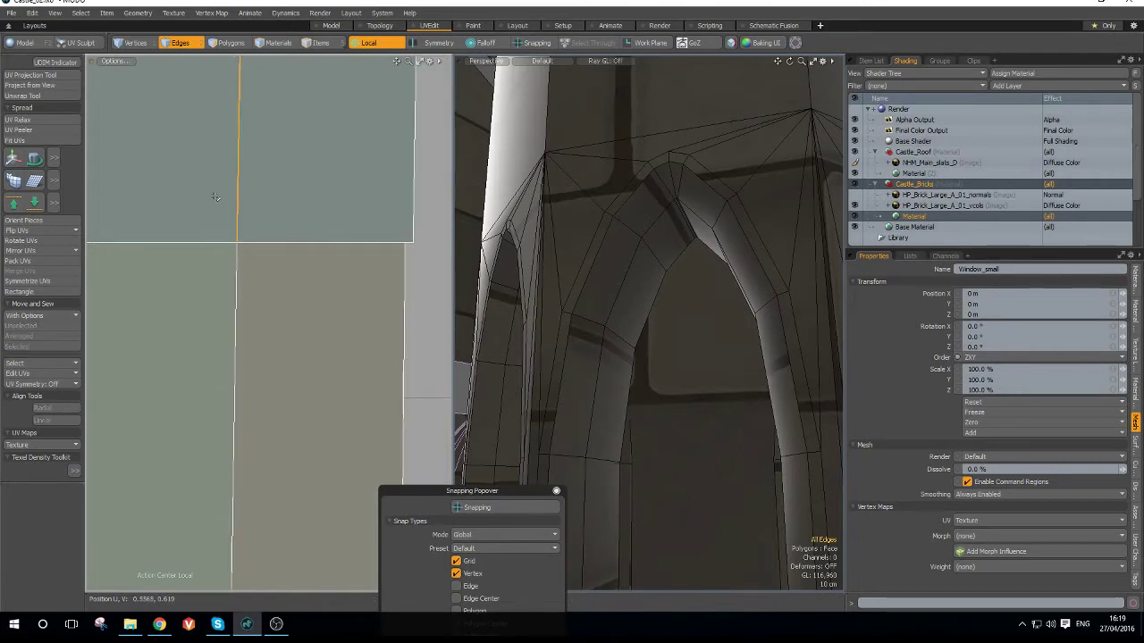
pyautogui.hotkey('ctrl', '1')
pyautogui.click(214, 177)
pyautogui.click(286, 246)
pyautogui.hotkey('ctrl', '1')
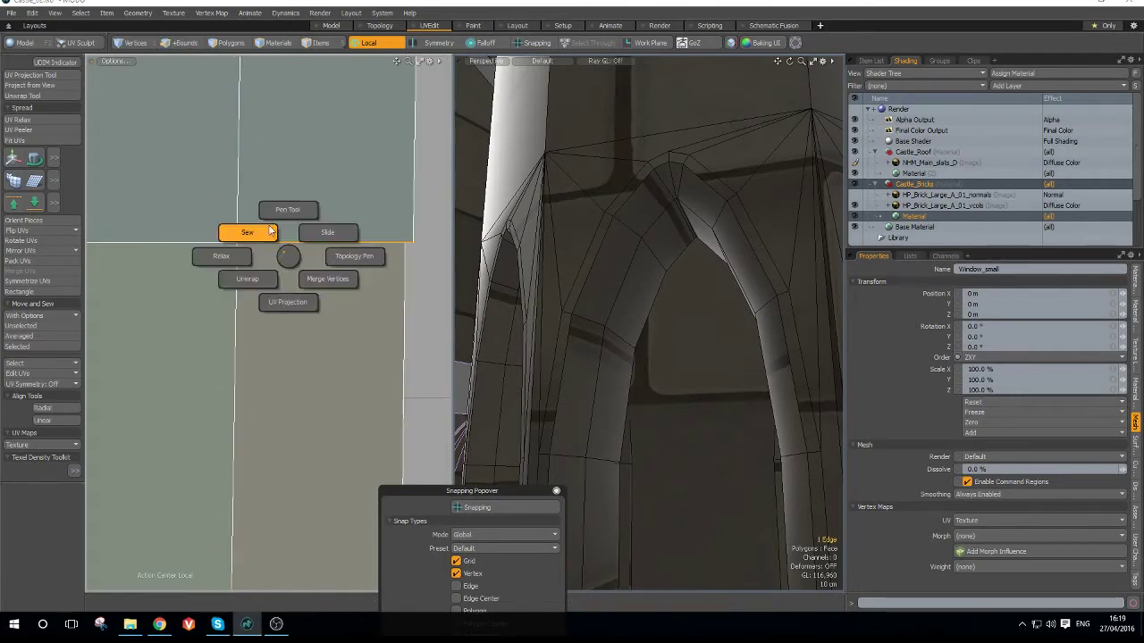
pyautogui.click(257, 234)
pyautogui.scroll(-3, 282, 214)
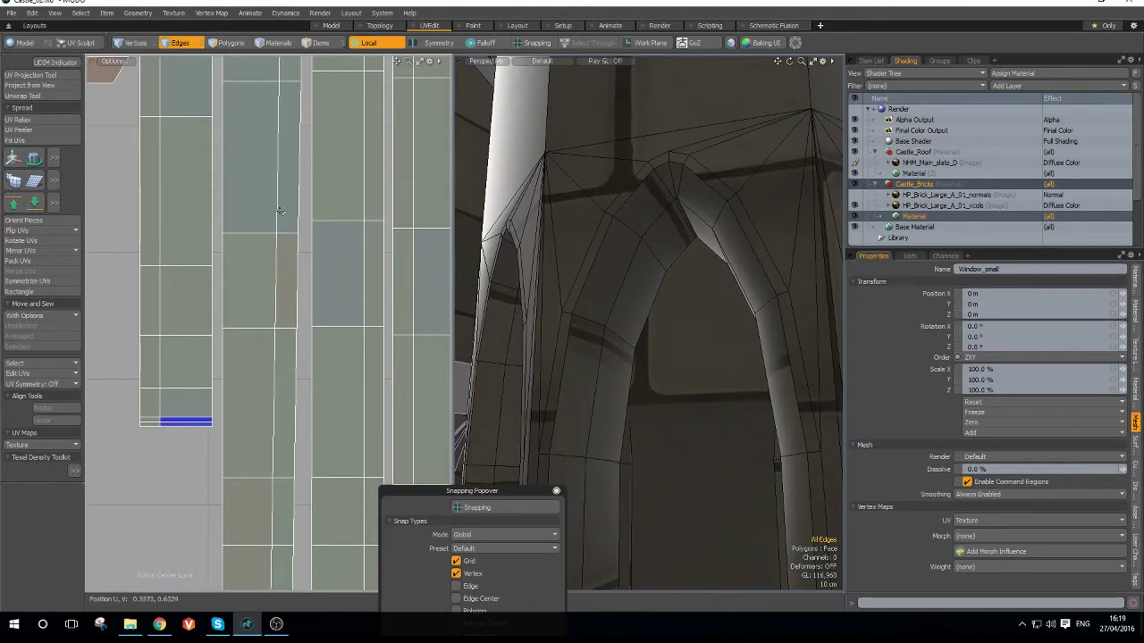
# - Select all polygons of the crooked UV strip and straighten it with the Rectangle operation
pyautogui.press('3')
pyautogui.doubleClick(279, 212)
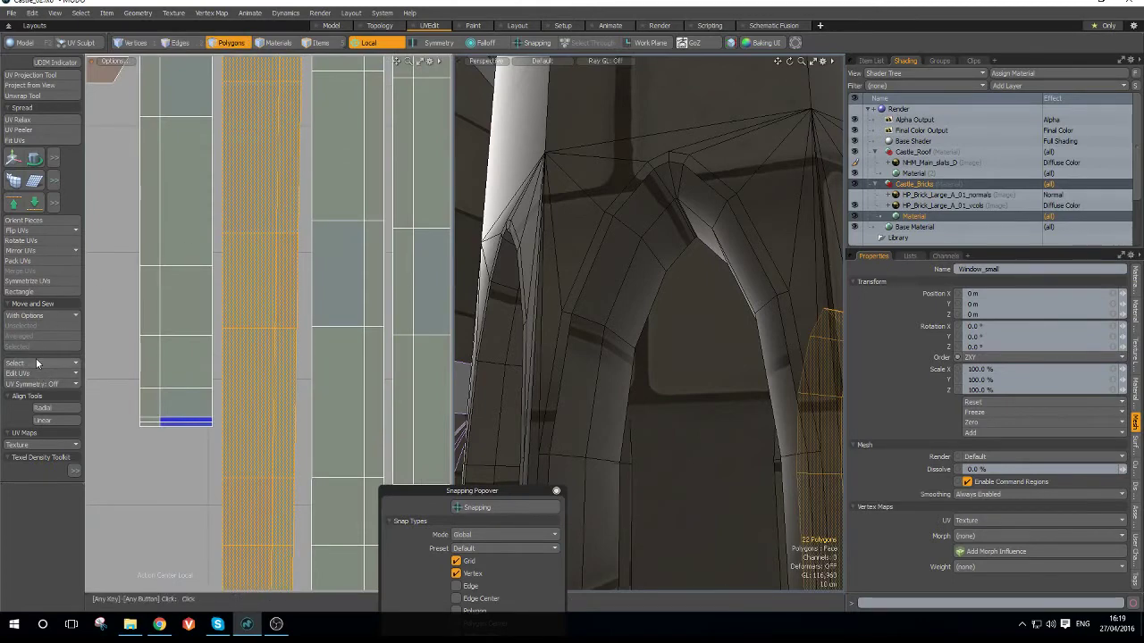
pyautogui.click(28, 292)
pyautogui.click(581, 302)
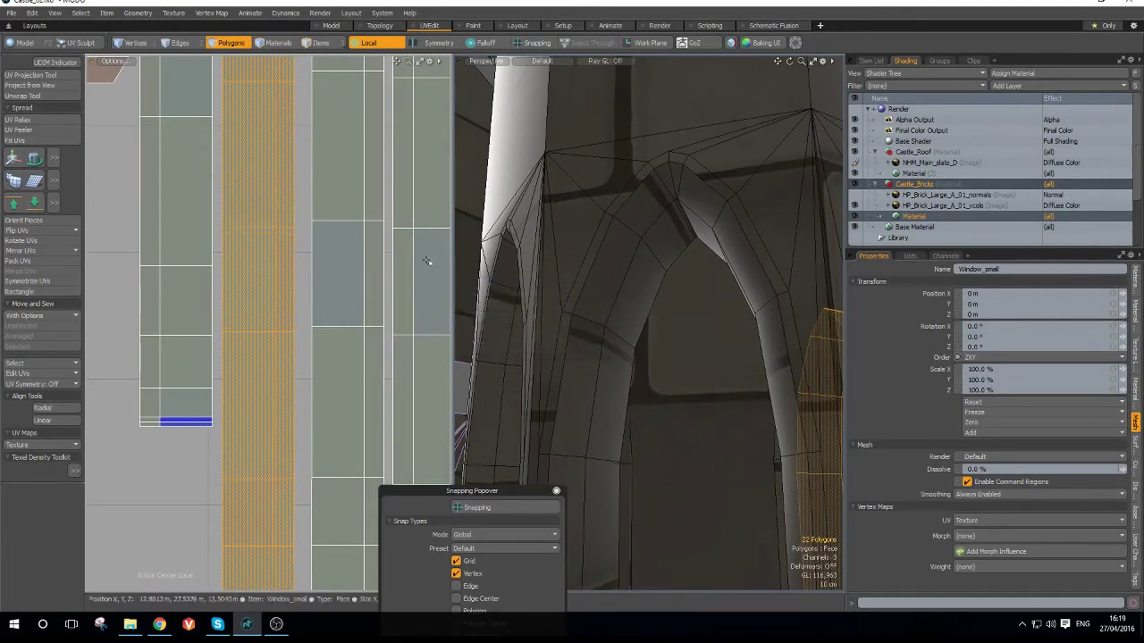
# - Select the eight vertical window-frame strips in the UV layout, four in the lower group and four in the upper group
pyautogui.scroll(-3, 376, 259)
pyautogui.scroll(2, 339, 222)
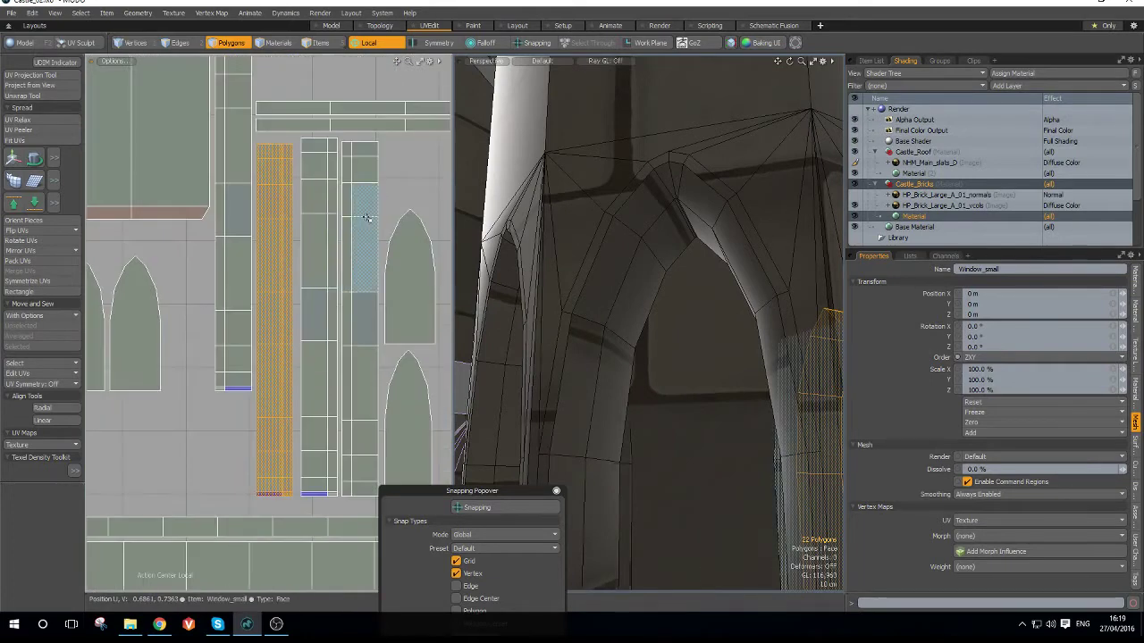
pyautogui.scroll(-3, 366, 227)
pyautogui.scroll(1, 358, 239)
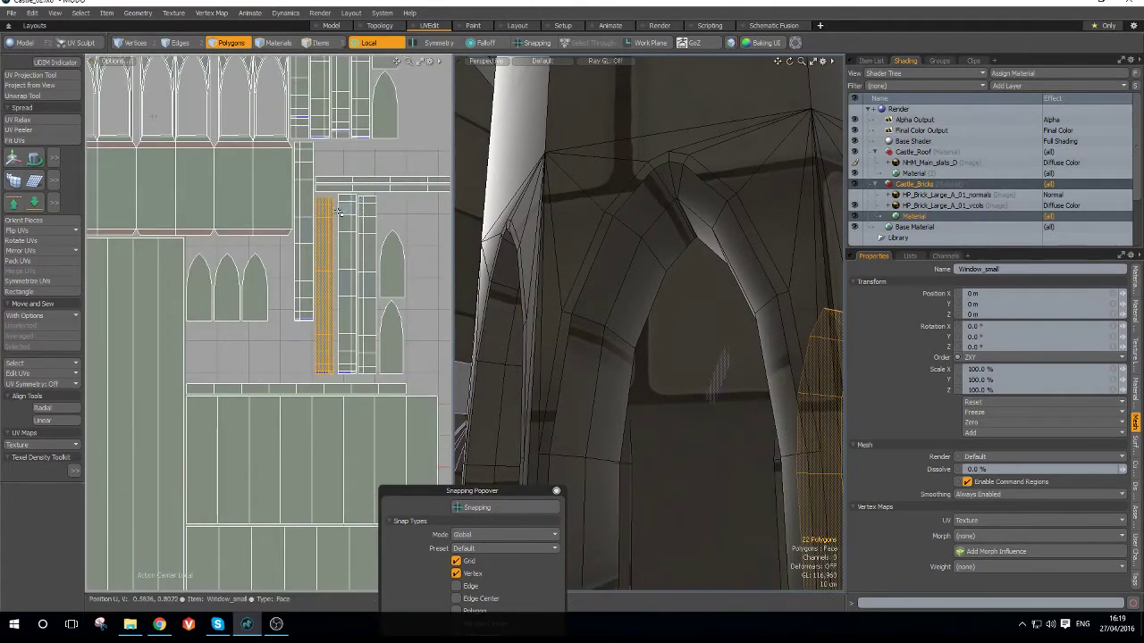
pyautogui.doubleClick(351, 247)
pyautogui.keyDown('shift'); pyautogui.doubleClick(365, 239); pyautogui.keyUp('shift')
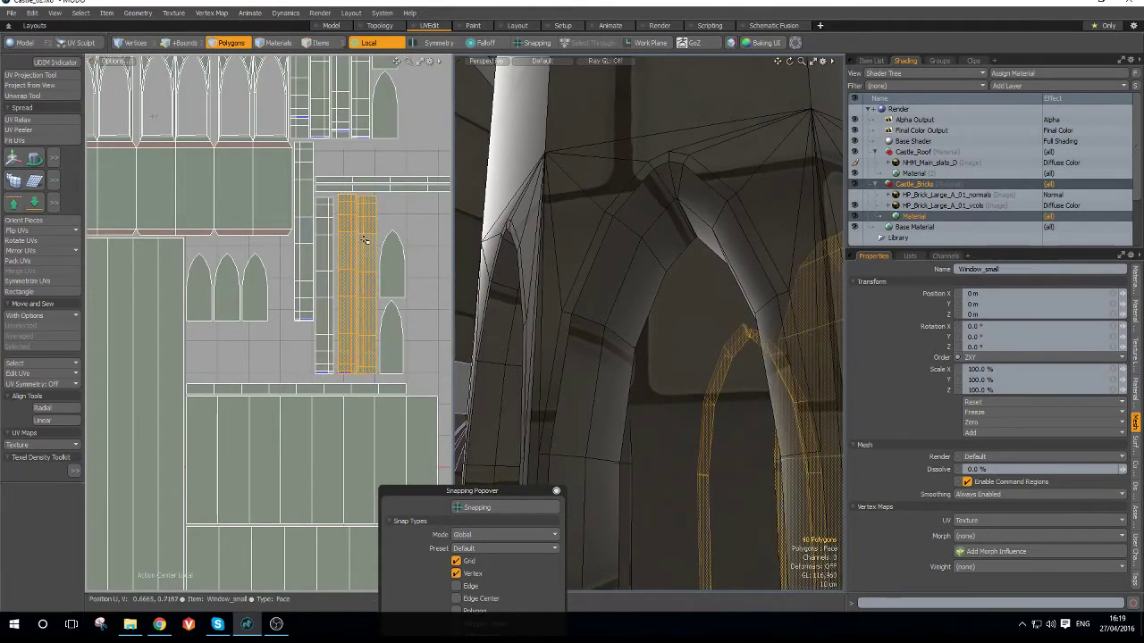
pyautogui.keyDown('shift'); pyautogui.doubleClick(326, 231); pyautogui.keyUp('shift')
pyautogui.keyDown('shift'); pyautogui.doubleClick(306, 202); pyautogui.keyUp('shift')
pyautogui.scroll(-3, 295, 123)
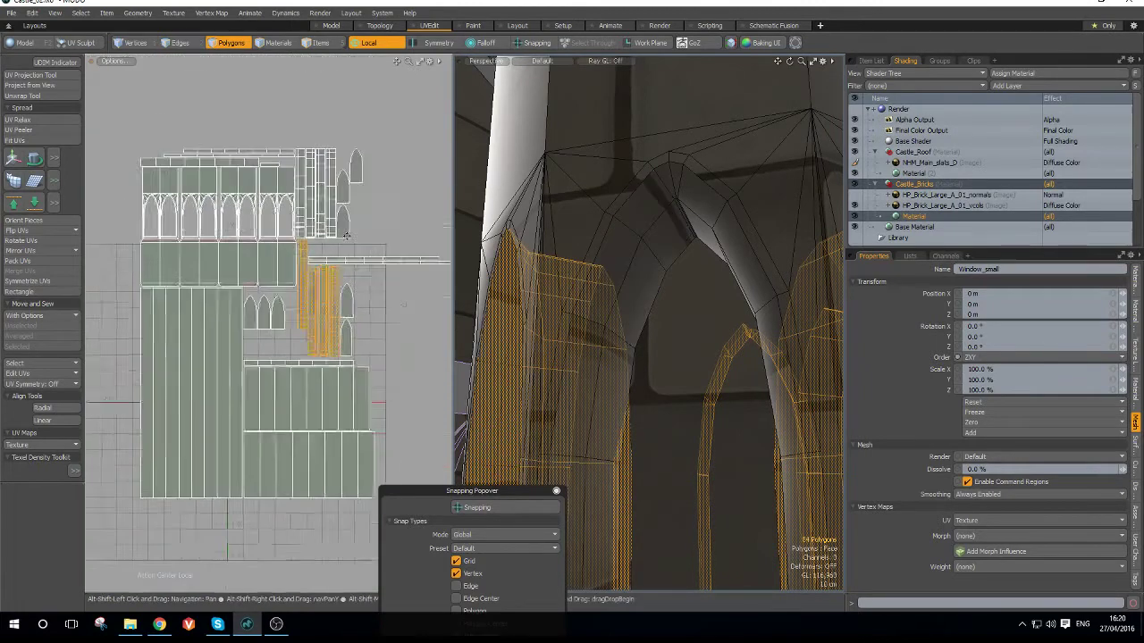
pyautogui.scroll(3, 296, 121)
pyautogui.keyDown('shift'); pyautogui.doubleClick(275, 211); pyautogui.keyUp('shift')
pyautogui.keyDown('shift'); pyautogui.doubleClick(293, 215); pyautogui.keyUp('shift')
pyautogui.keyDown('shift'); pyautogui.doubleClick(314, 215); pyautogui.keyUp('shift')
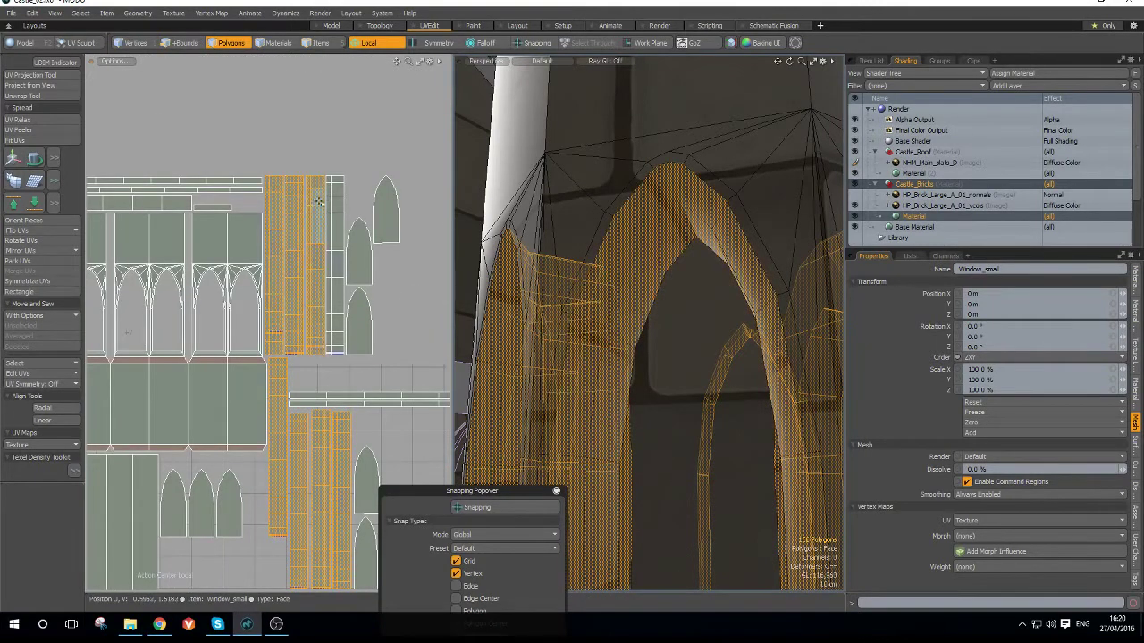
pyautogui.keyDown('shift'); pyautogui.doubleClick(335, 204); pyautogui.keyUp('shift')
pyautogui.press('e')
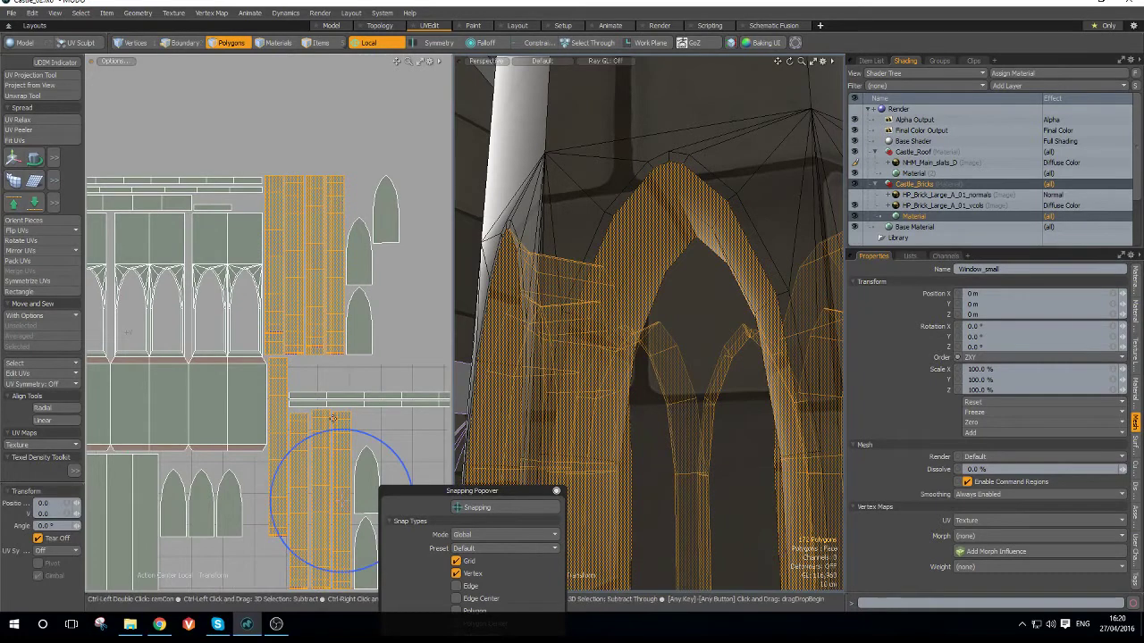
pyautogui.moveTo(335, 427); pyautogui.dragTo(345, 583)
pyautogui.moveTo(401, 461); pyautogui.dragTo(412, 491)
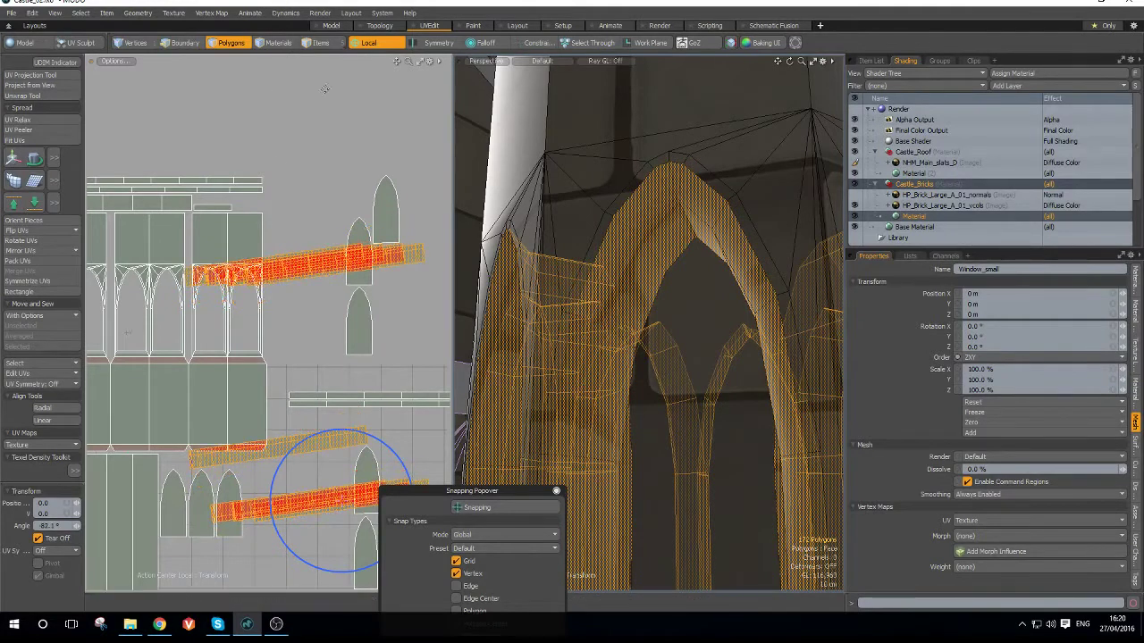
pyautogui.hotkey('ctrl', 'z')
# - Rotate the selected UV strips by -90° with snapping enabled so that they lie horizontally
pyautogui.click(478, 508)
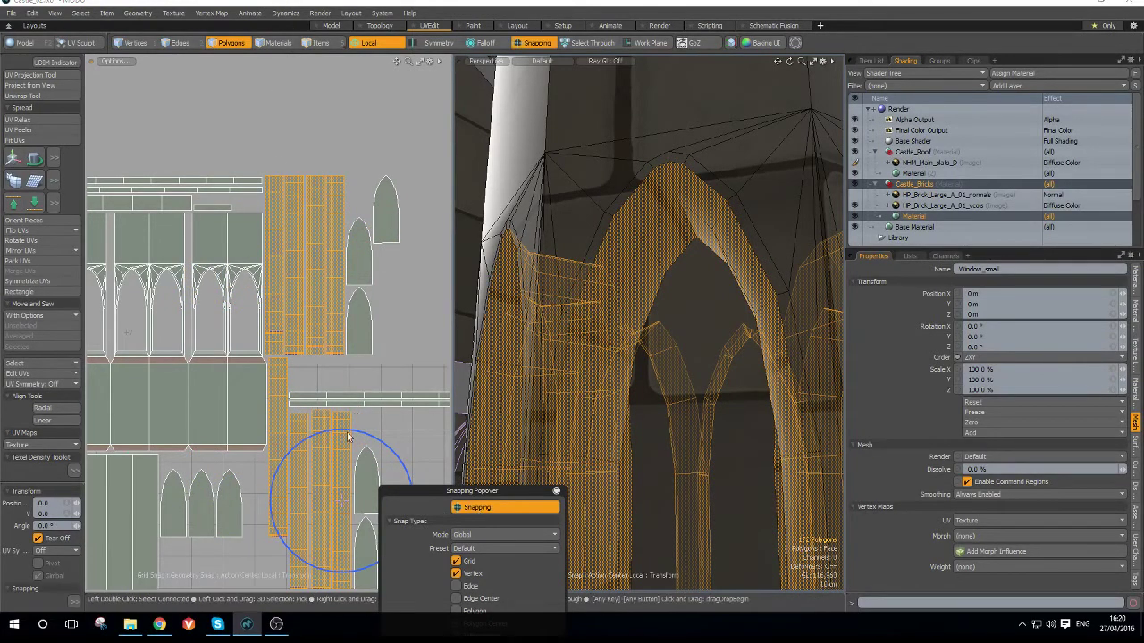
pyautogui.keyDown('ctrl'); pyautogui.moveTo(347, 499); pyautogui.dragTo(412, 500); pyautogui.keyUp('ctrl')
pyautogui.scroll(-3, 330, 282)
pyautogui.scroll(-2, 421, 285)
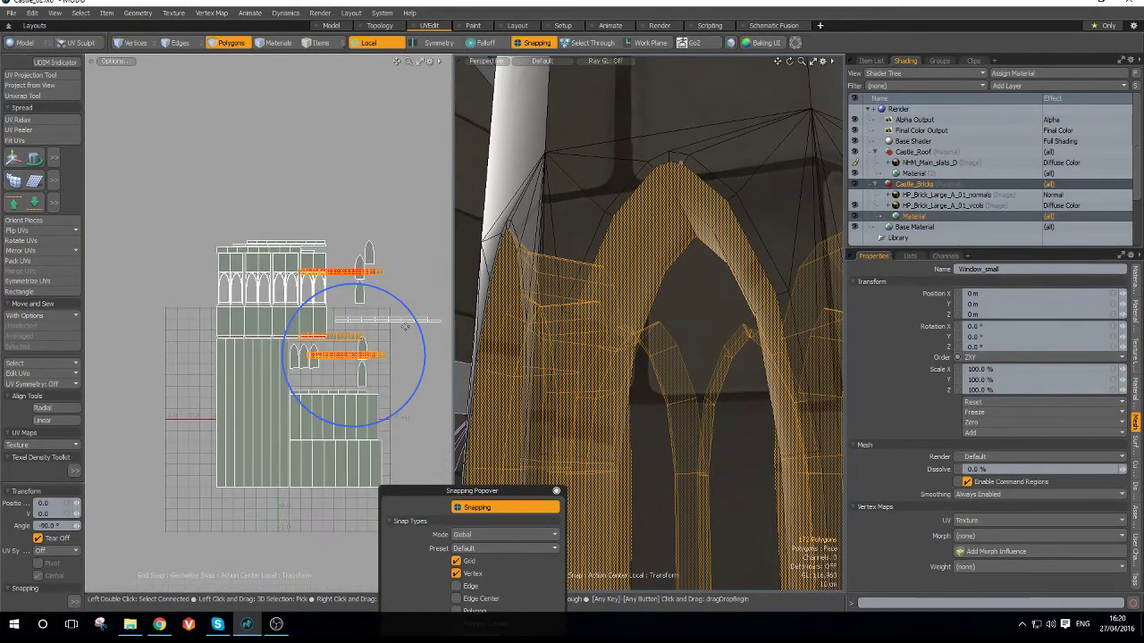
pyautogui.scroll(1, 329, 375)
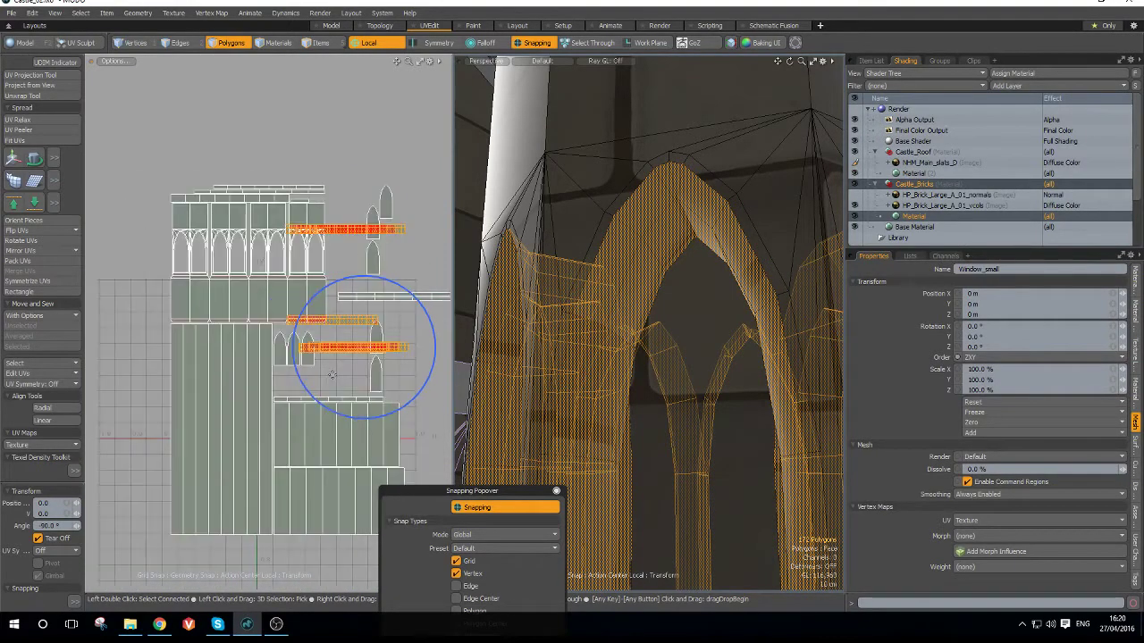
pyautogui.scroll(-8, 664, 315)
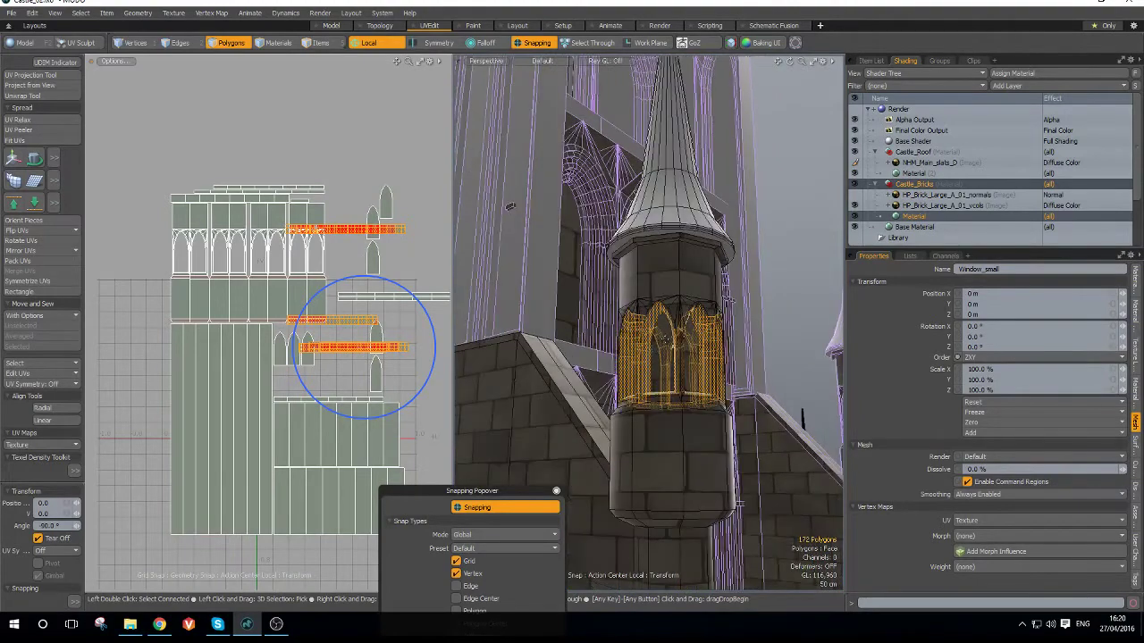
pyautogui.keyDown('alt'); pyautogui.moveTo(720, 399); pyautogui.dragTo(400, 168); pyautogui.keyUp('alt')
pyautogui.press('q')
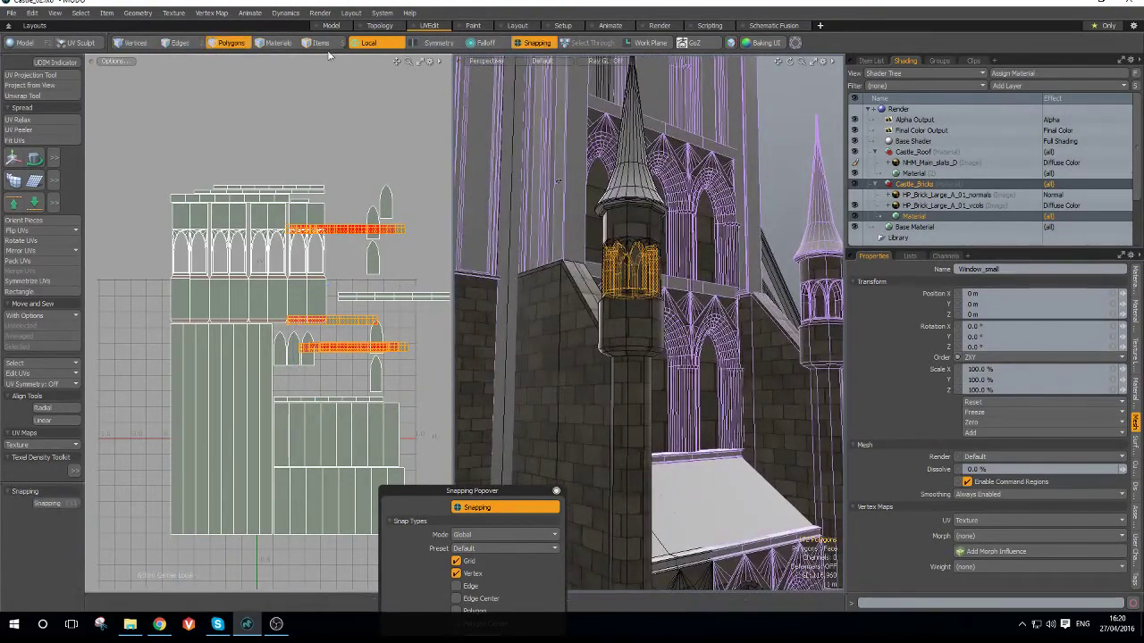
# - Clear the polygon selection and pack all UV islands into the normalized region with Stretch enabled and 20% gaps
pyautogui.click(350, 120)
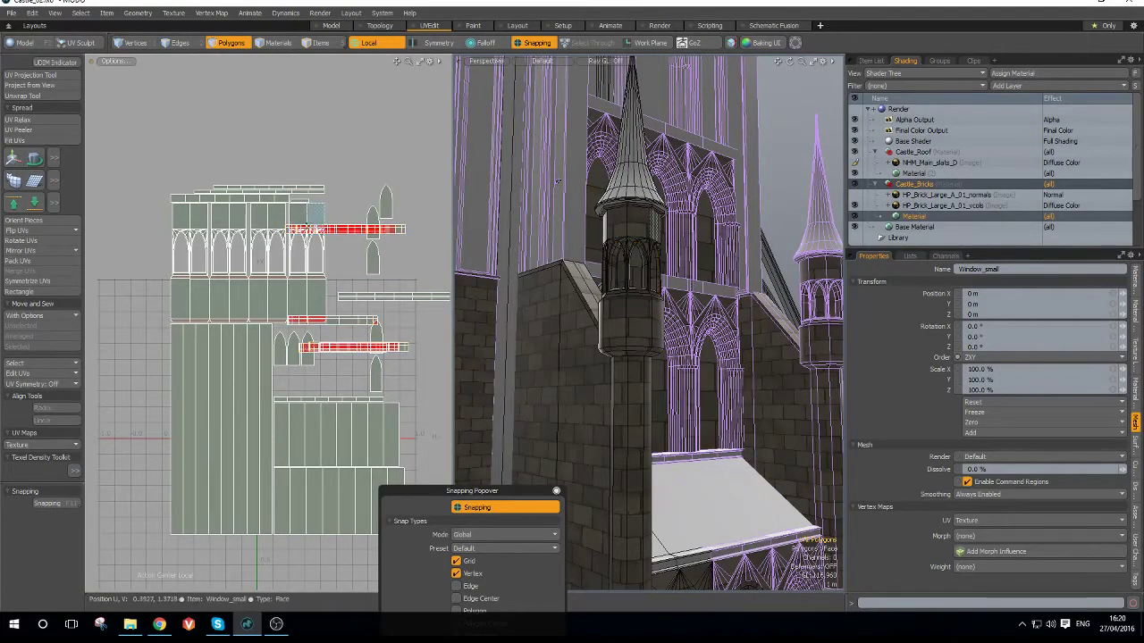
pyautogui.click(19, 260)
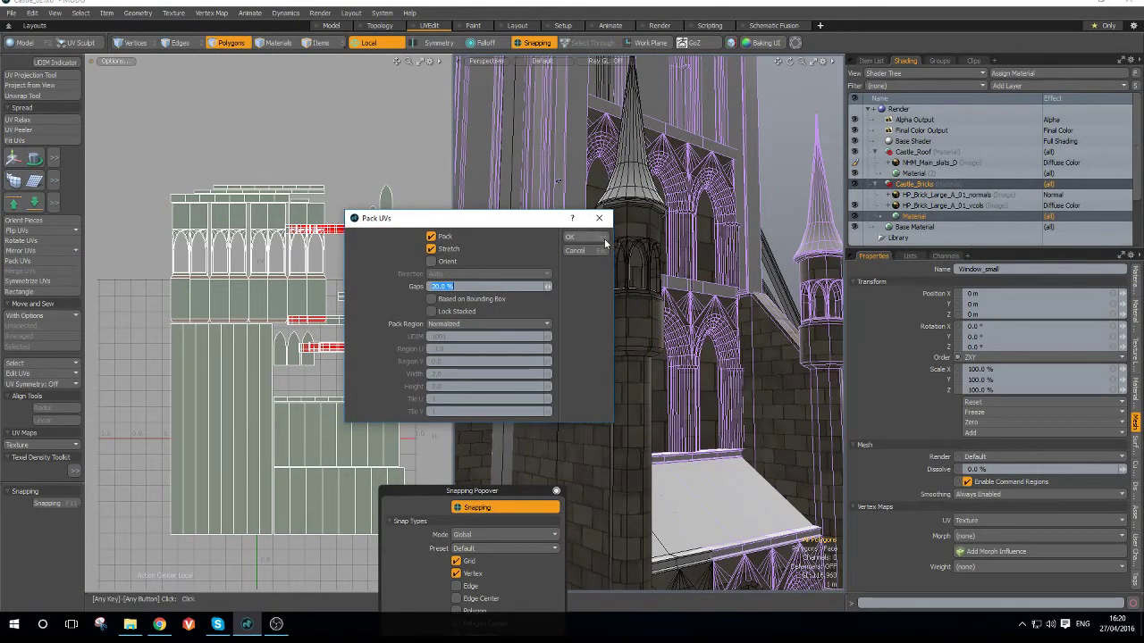
pyautogui.click(605, 242)
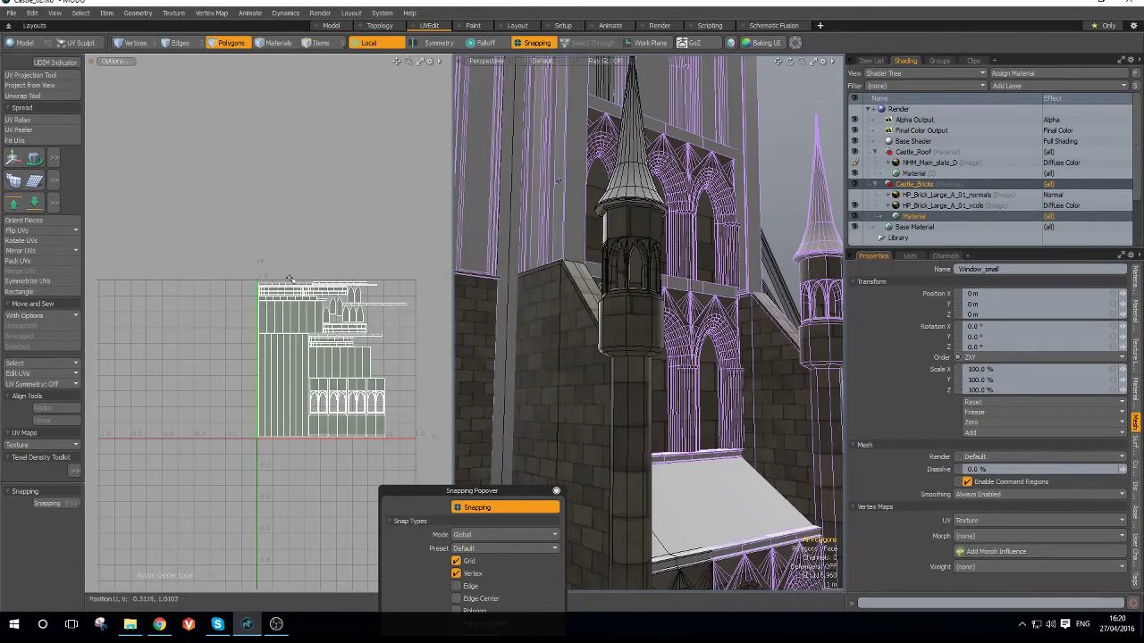
# - Select all packed islands and move them by -0.01 in U and V onto the UV origin, using the Automatic action center and grid snapping
pyautogui.moveTo(232, 247); pyautogui.dragTo(472, 480, button='right')
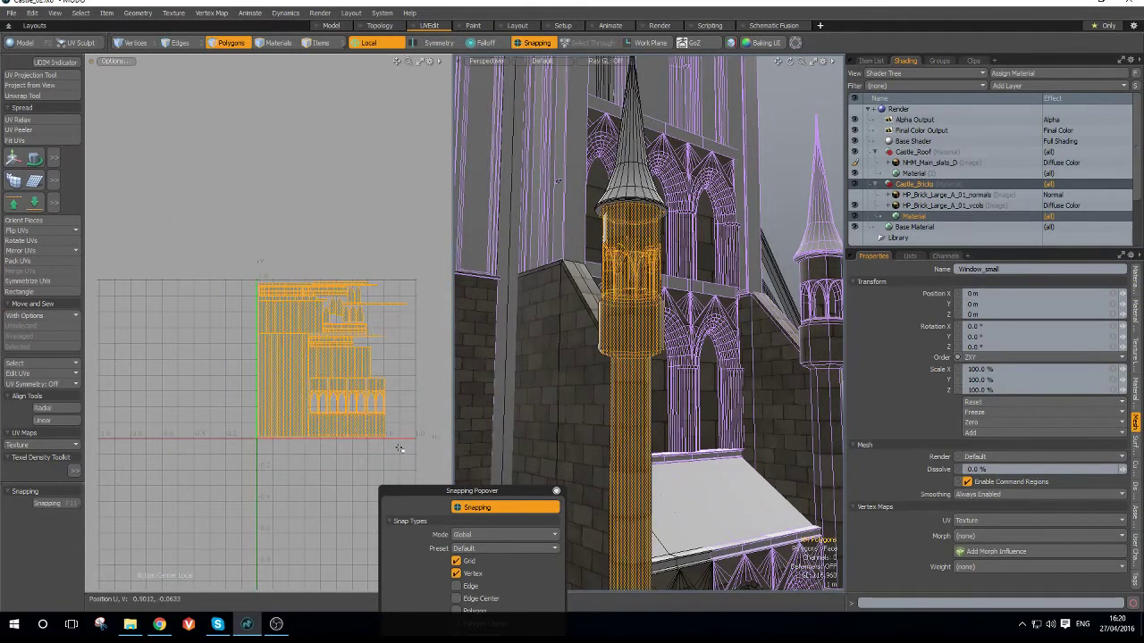
pyautogui.scroll(3, 279, 442)
pyautogui.press('w')
pyautogui.scroll(3, 242, 440)
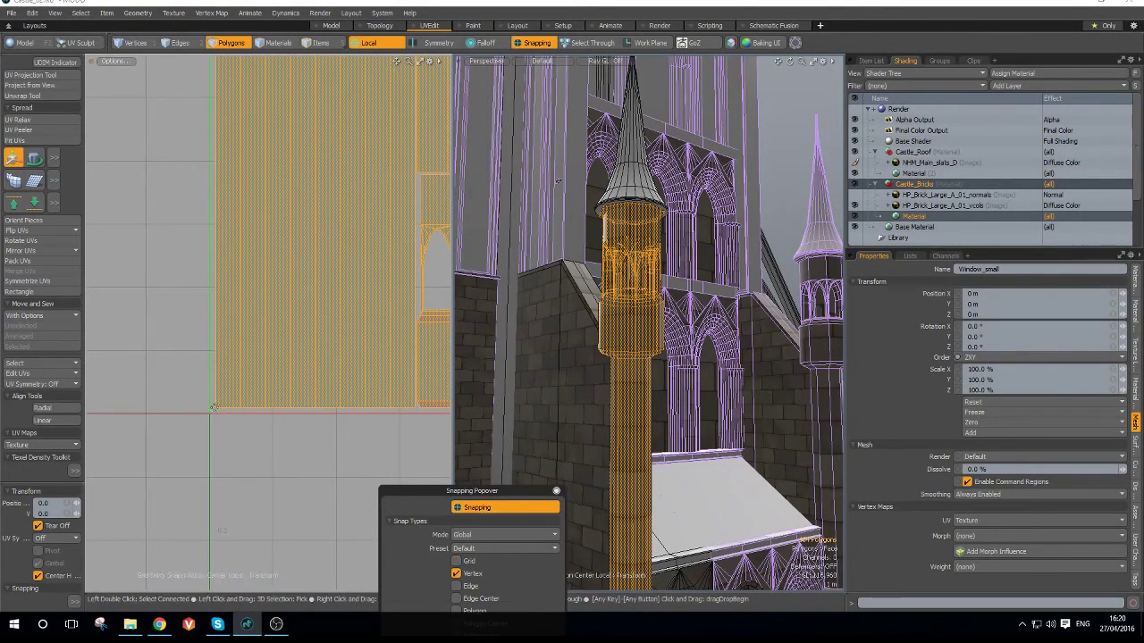
pyautogui.click(371, 42)
pyautogui.click(357, 50)
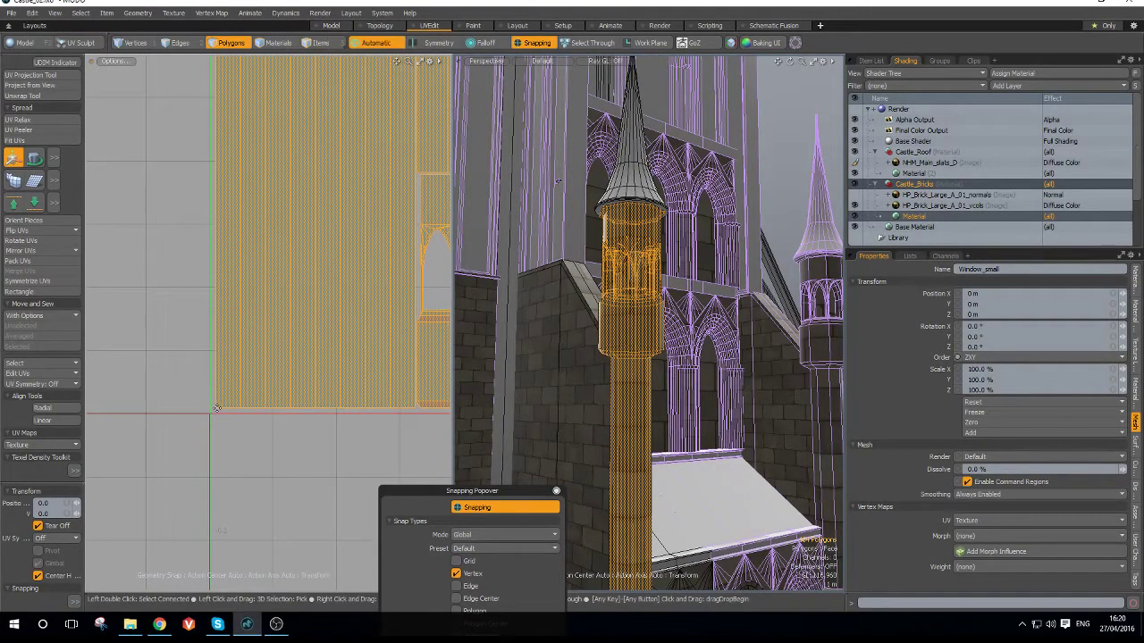
pyautogui.click(456, 561)
pyautogui.moveTo(274, 356); pyautogui.dragTo(268, 361)
pyautogui.scroll(-5, 249, 368)
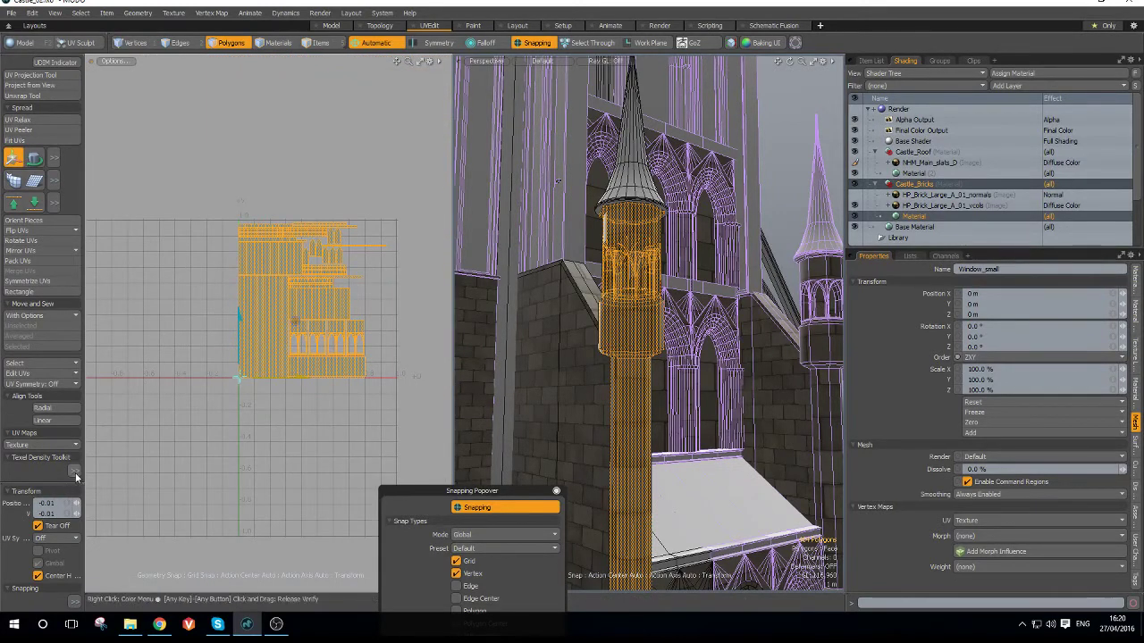
# - Apply the Texel Density Toolkit to the packed islands and move their lower-left corner to the UV origin with vertex-only snapping
pyautogui.click(75, 474)
pyautogui.click(190, 496)
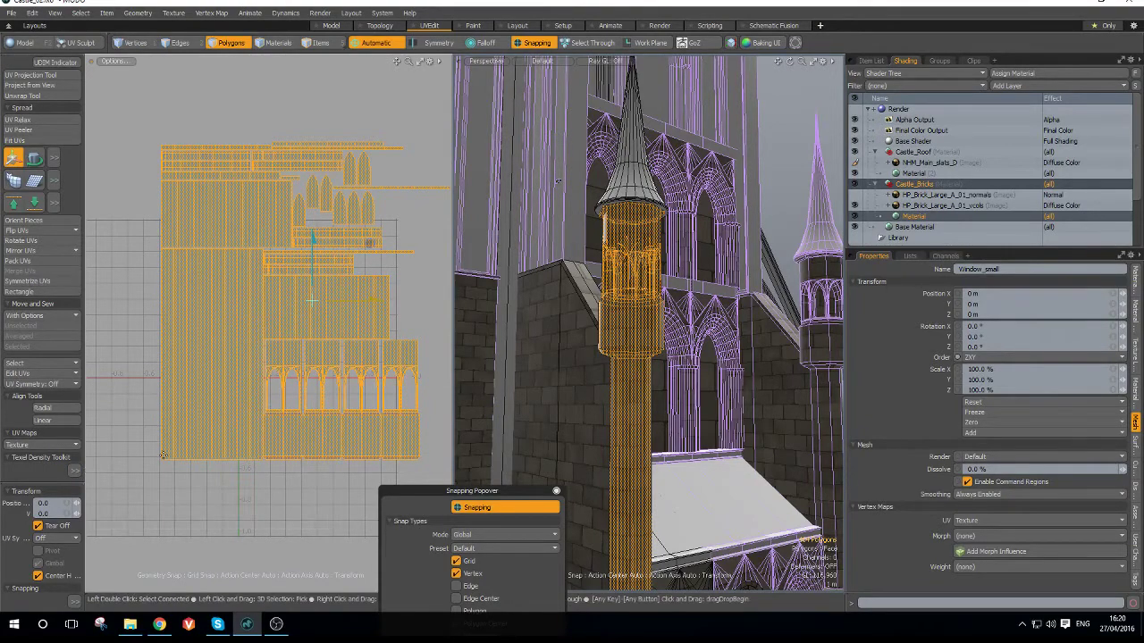
pyautogui.scroll(4, 163, 456)
pyautogui.click(457, 561)
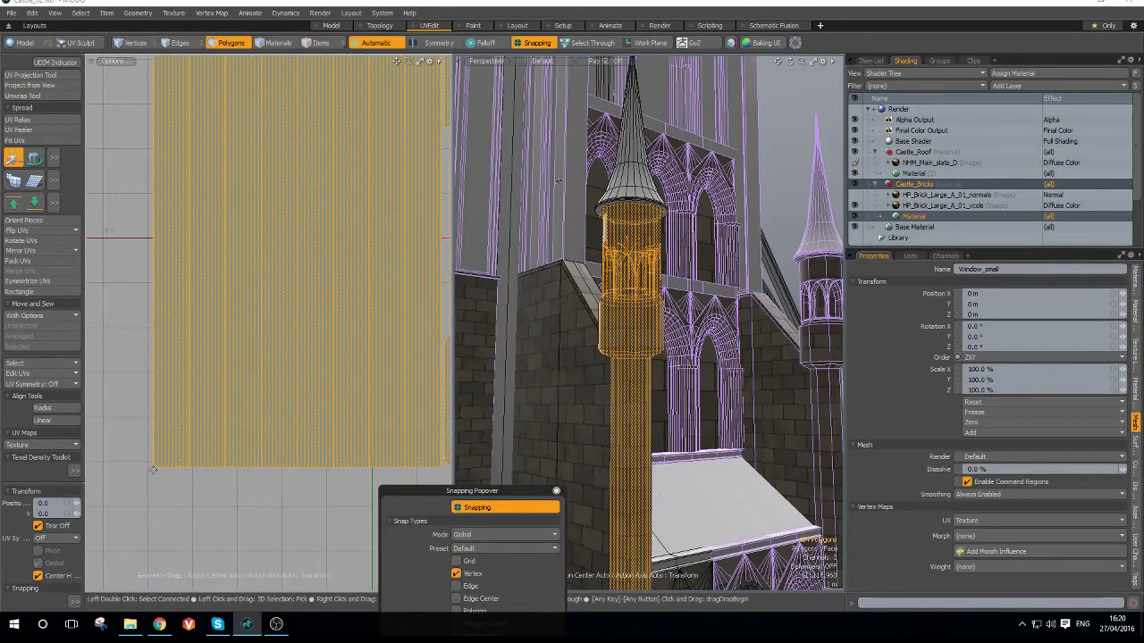
pyautogui.moveTo(209, 413); pyautogui.dragTo(296, 233)
pyautogui.scroll(-6, 359, 244)
pyautogui.scroll(1, 297, 233)
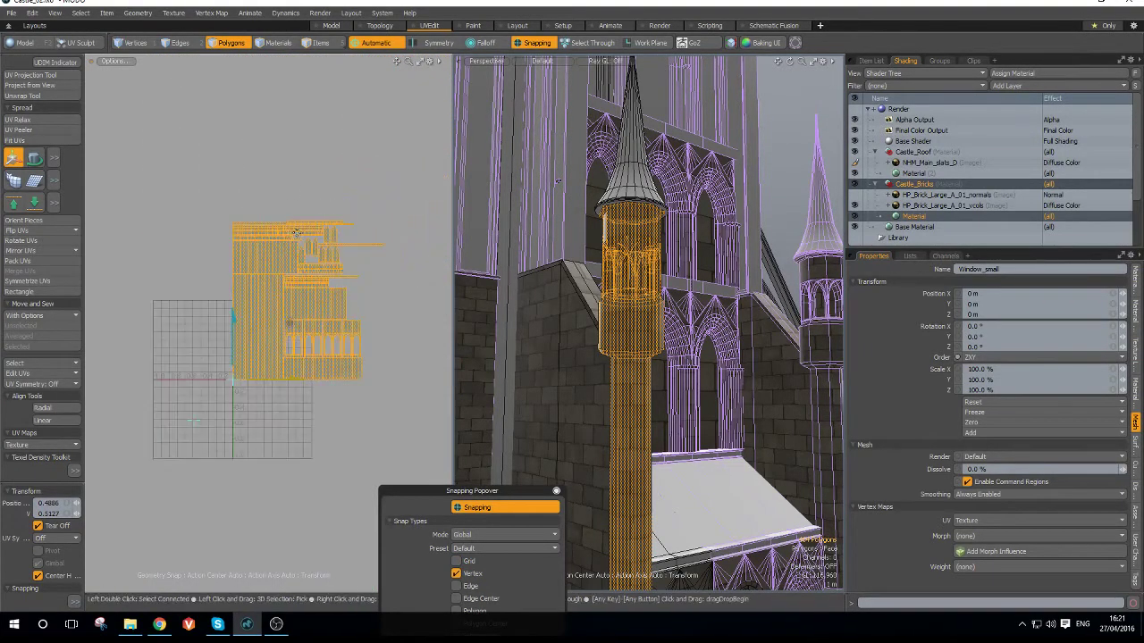
pyautogui.scroll(2, 296, 233)
pyautogui.press('space')
pyautogui.click(407, 268)
# - Examine the brick texture around the small arched windows of the turret
pyautogui.scroll(4, 327, 444)
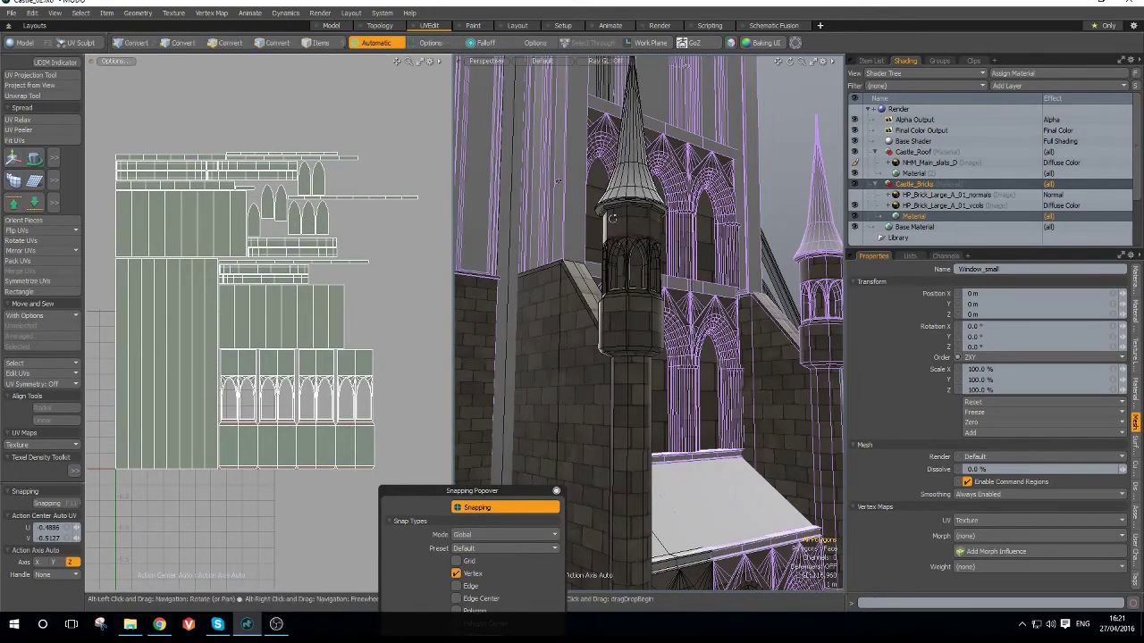
pyautogui.scroll(6, 620, 254)
pyautogui.scroll(2, 633, 265)
pyautogui.keyDown('alt'); pyautogui.moveTo(656, 327); pyautogui.dragTo(585, 304); pyautogui.keyUp('alt')
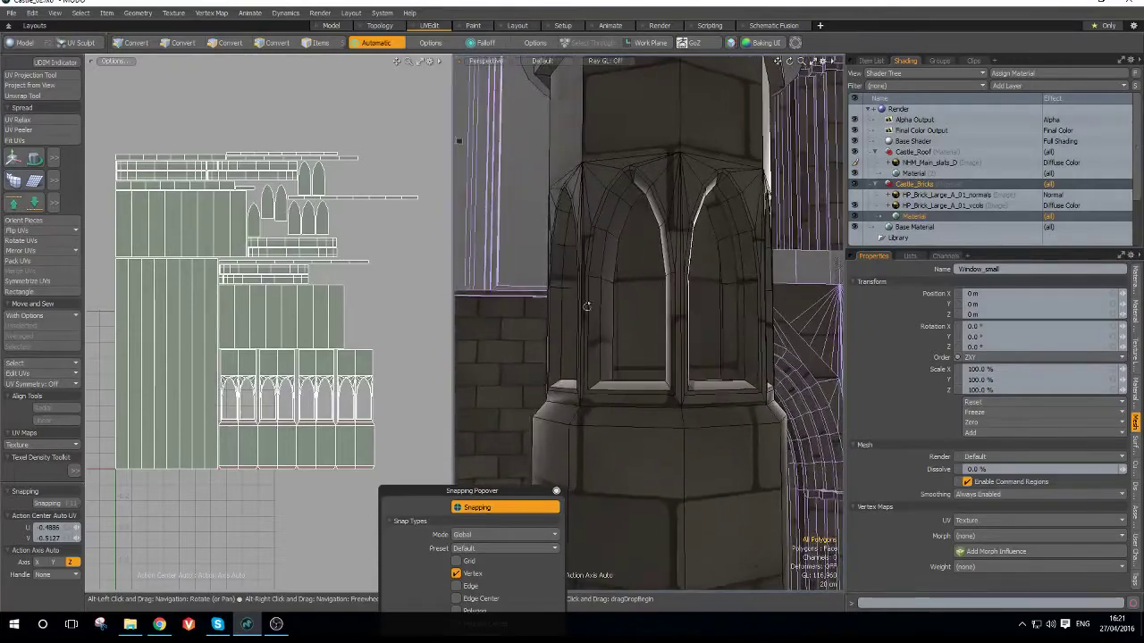
pyautogui.scroll(-4, 668, 259)
pyautogui.moveTo(666, 272)
pyautogui.keyDown('alt'); pyautogui.mouseDown()
pyautogui.moveTo(714, 380)
pyautogui.moveTo(663, 290)
pyautogui.mouseUp(); pyautogui.keyUp('alt')
pyautogui.scroll(-5, 676, 274)
# - Select the small turret's conical roof as an item, assign it the Castle_Roof material, and clear the item selection
pyautogui.press('5')
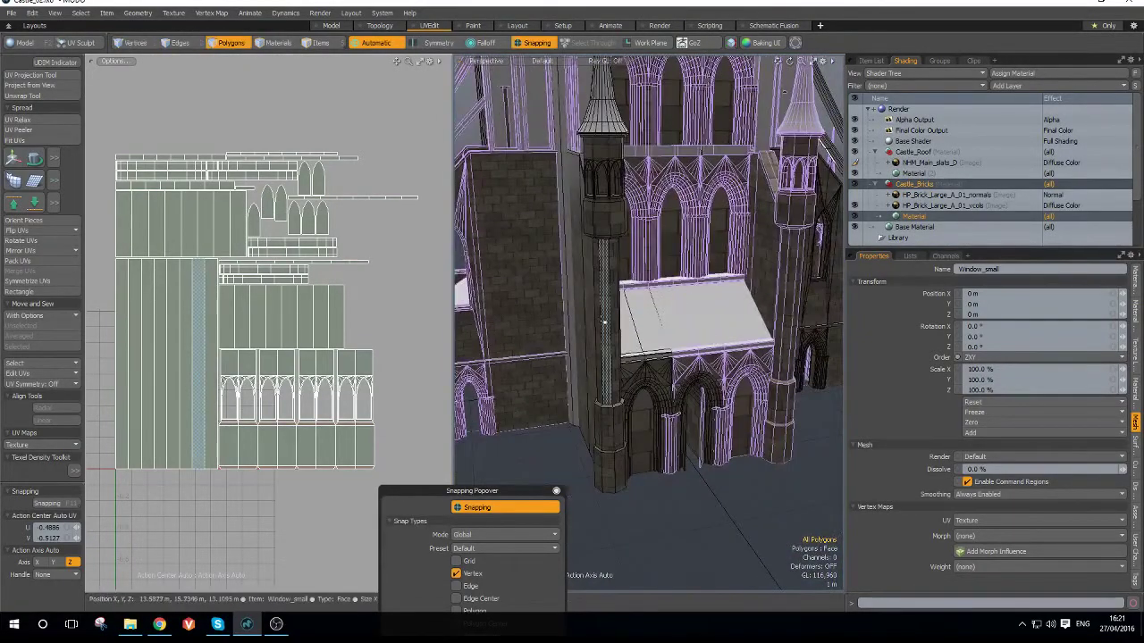
pyautogui.click(753, 485)
pyautogui.scroll(-3, 670, 359)
pyautogui.keyDown('alt'); pyautogui.moveTo(670, 359); pyautogui.dragTo(661, 420); pyautogui.keyUp('alt')
pyautogui.scroll(-4, 760, 416)
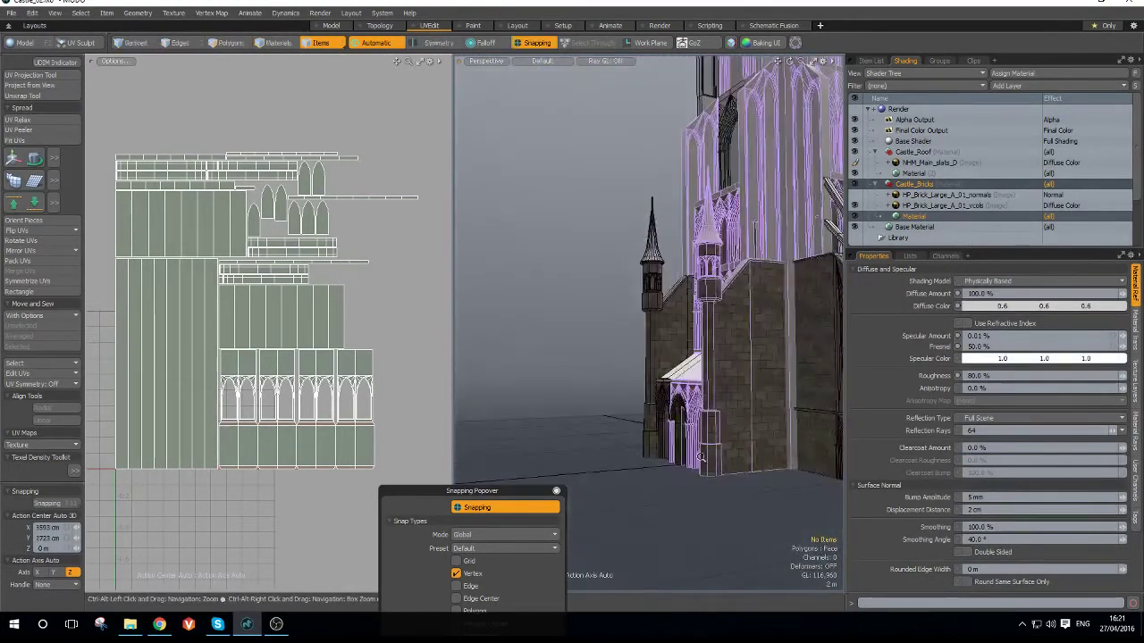
pyautogui.scroll(-6, 669, 459)
pyautogui.keyDown('alt'); pyautogui.keyDown('shift'); pyautogui.moveTo(669, 459); pyautogui.dragTo(536, 206); pyautogui.keyUp('shift'); pyautogui.keyUp('alt')
pyautogui.scroll(8, 652, 425)
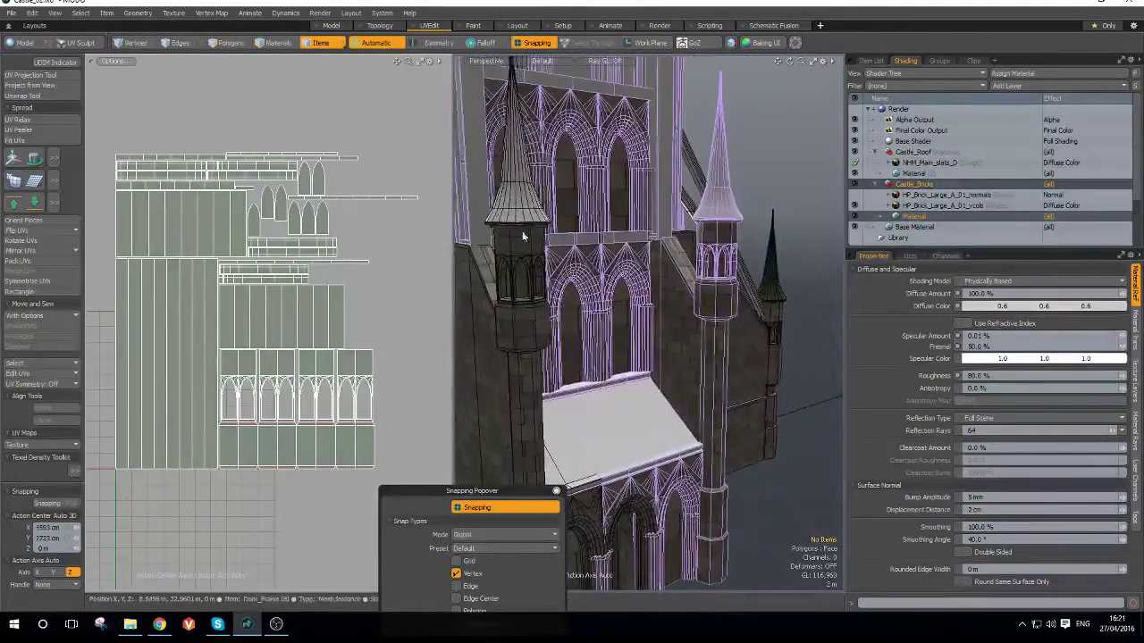
pyautogui.click(512, 181)
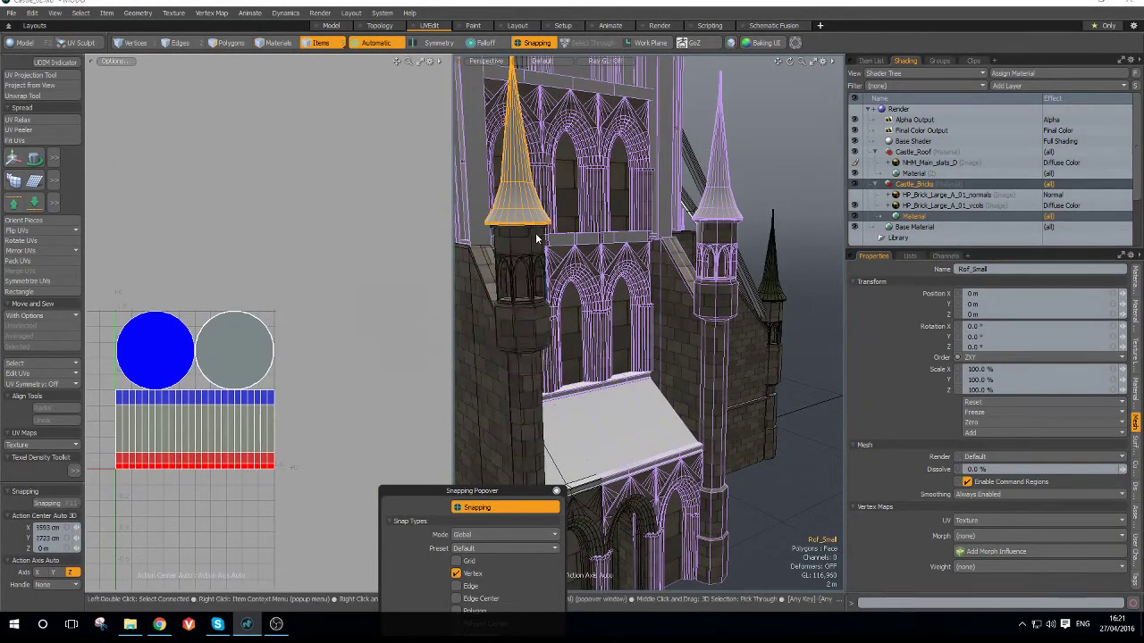
pyautogui.press('m')
pyautogui.click(547, 287)
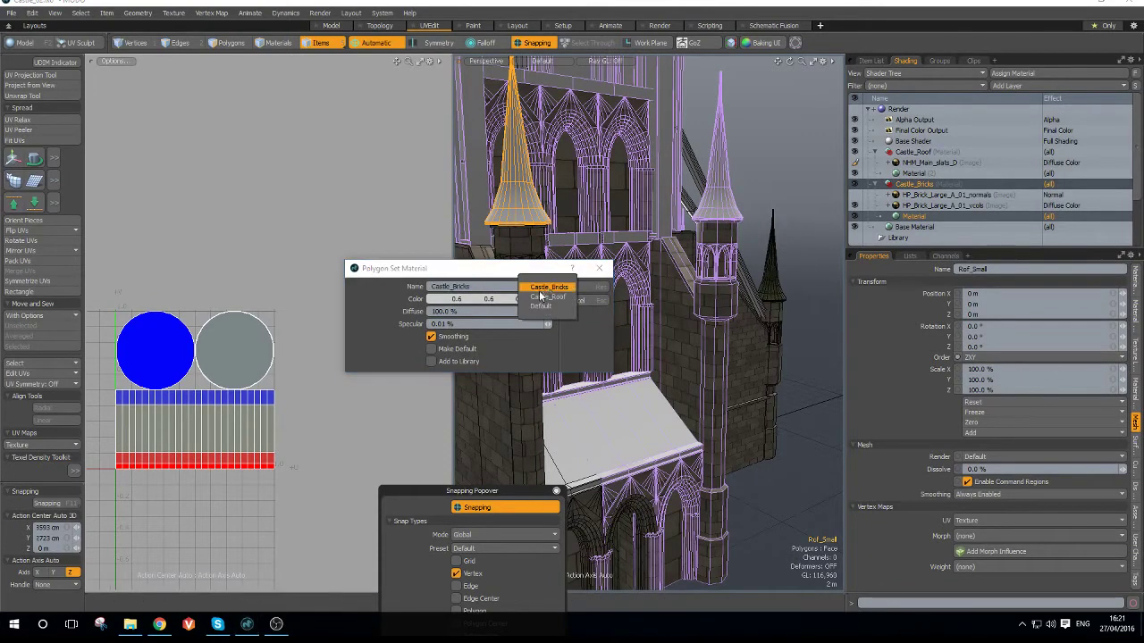
pyautogui.click(548, 296)
pyautogui.click(587, 291)
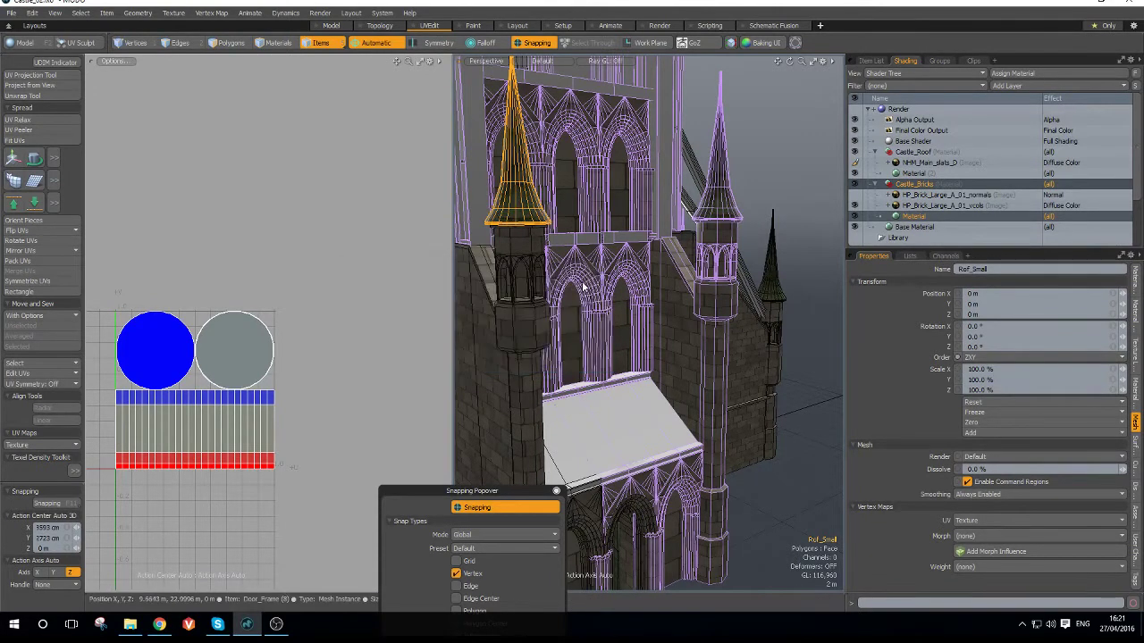
pyautogui.click(792, 243)
pyautogui.scroll(-5, 792, 245)
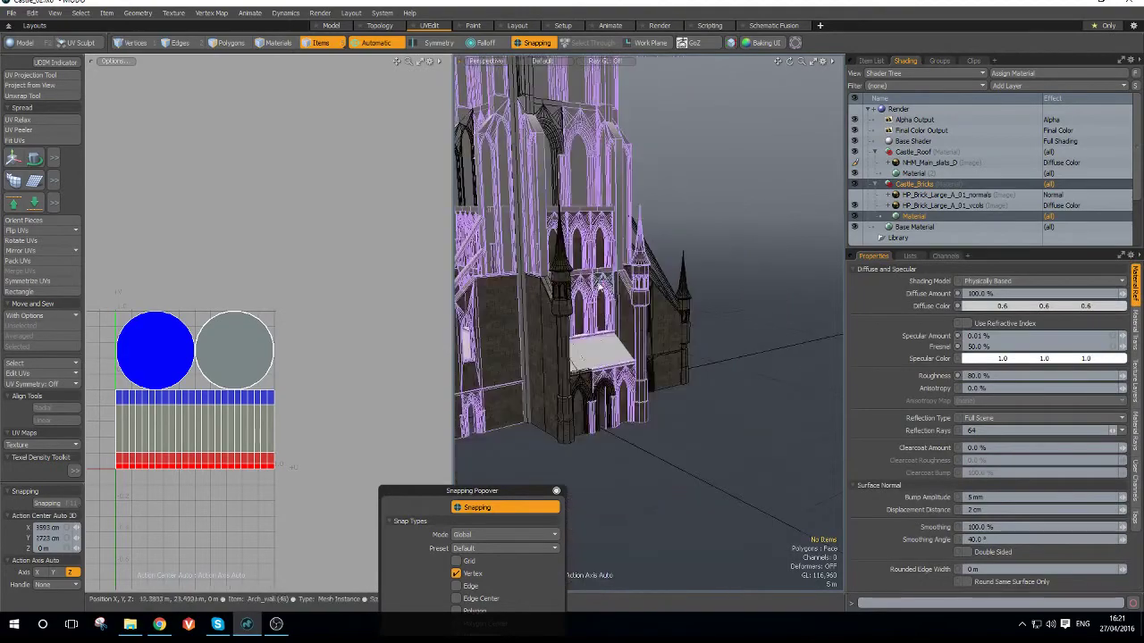
pyautogui.keyDown('alt'); pyautogui.moveTo(786, 268); pyautogui.dragTo(529, 399); pyautogui.keyUp('alt')
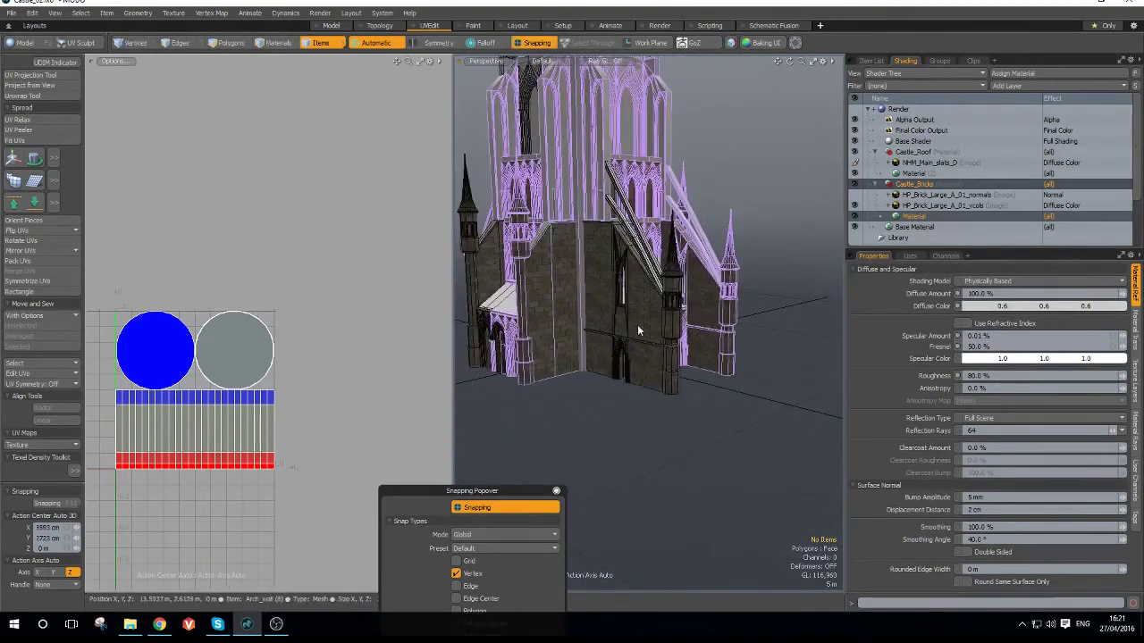
pyautogui.moveTo(637, 325)
pyautogui.keyDown('alt'); pyautogui.mouseDown()
pyautogui.moveTo(676, 386)
pyautogui.moveTo(627, 319)
pyautogui.mouseUp(); pyautogui.keyUp('alt')
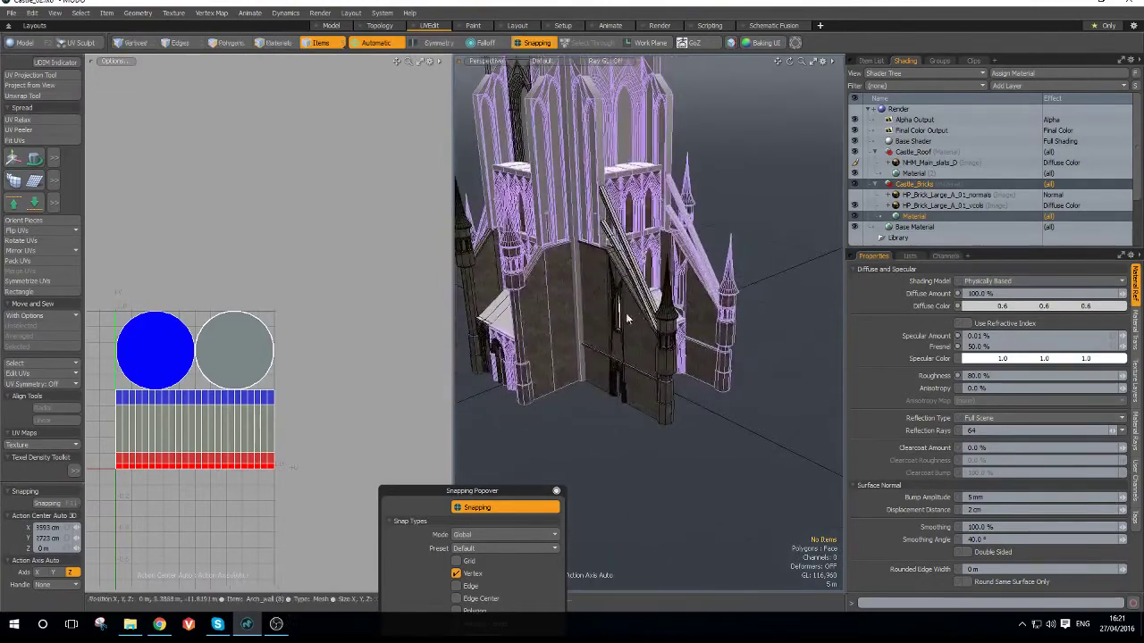
# - Select the cross beam along the lower edge of the small entrance roof and create its UVs with the Atlas projection
pyautogui.keyDown('alt'); pyautogui.moveTo(711, 410); pyautogui.dragTo(699, 256); pyautogui.keyUp('alt')
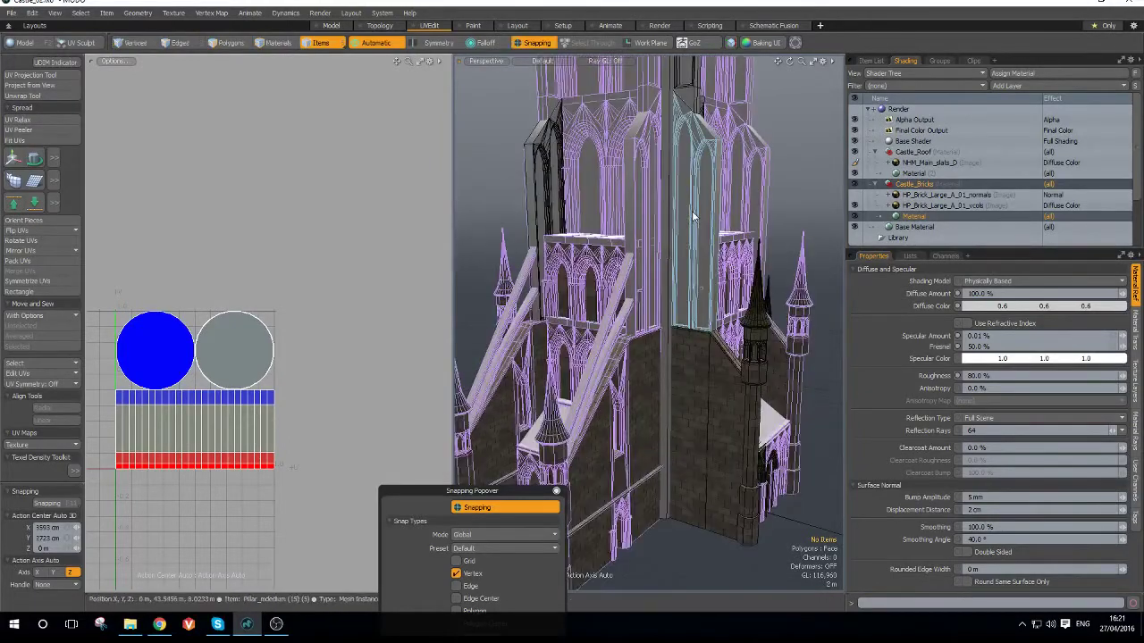
pyautogui.click(692, 210)
pyautogui.keyDown('alt'); pyautogui.moveTo(766, 309); pyautogui.dragTo(707, 223); pyautogui.keyUp('alt')
pyautogui.click(741, 192)
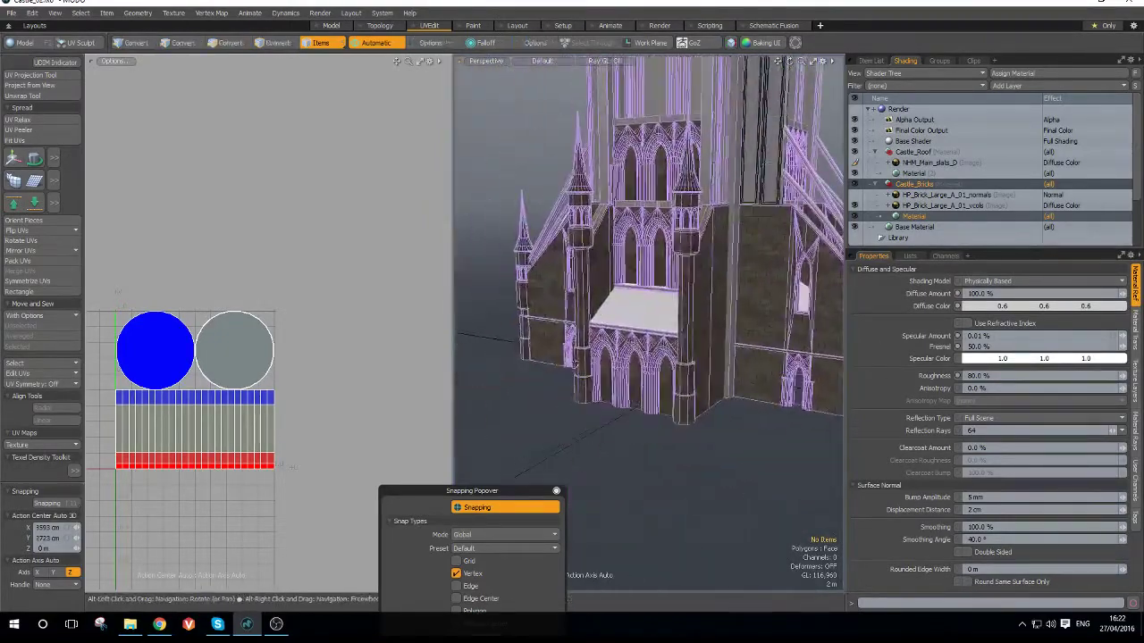
pyautogui.scroll(4, 645, 313)
pyautogui.moveTo(645, 313)
pyautogui.keyDown('alt'); pyautogui.mouseDown()
pyautogui.moveTo(665, 362)
pyautogui.moveTo(756, 324)
pyautogui.moveTo(600, 309)
pyautogui.moveTo(646, 334)
pyautogui.moveTo(722, 340)
pyautogui.moveTo(861, 323)
pyautogui.moveTo(656, 327)
pyautogui.mouseUp(); pyautogui.keyUp('alt')
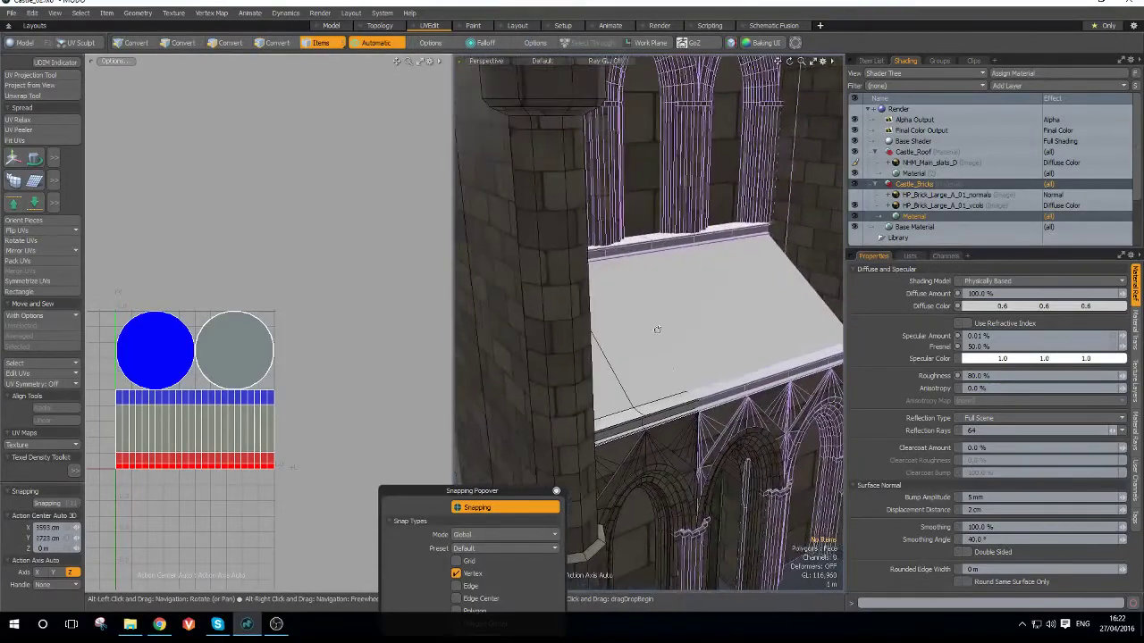
pyautogui.click(655, 423)
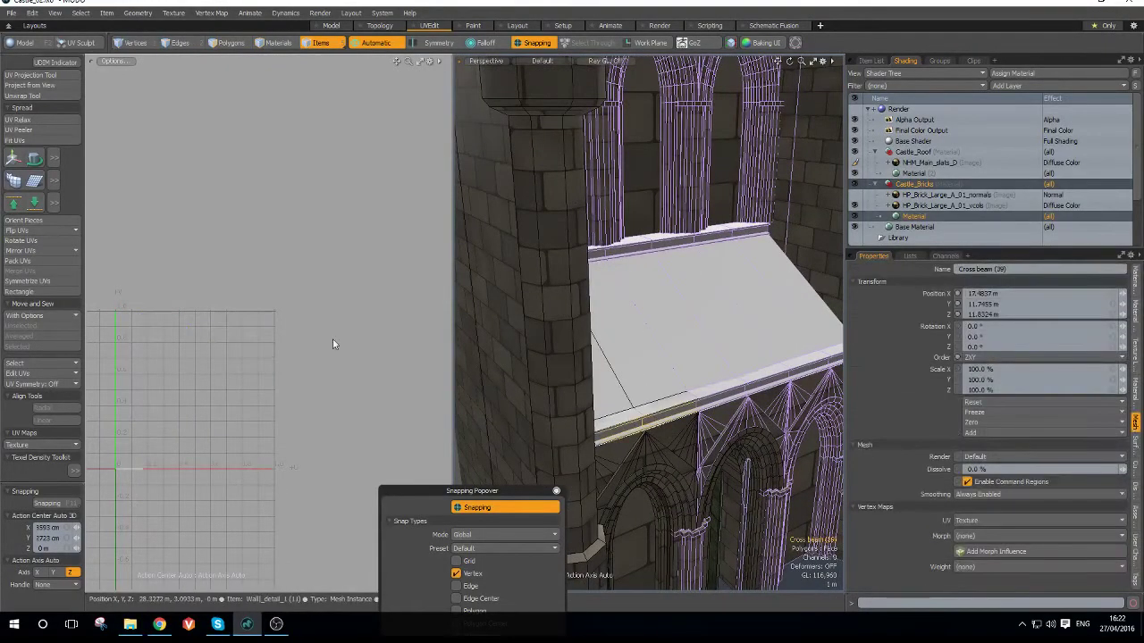
pyautogui.click(41, 76)
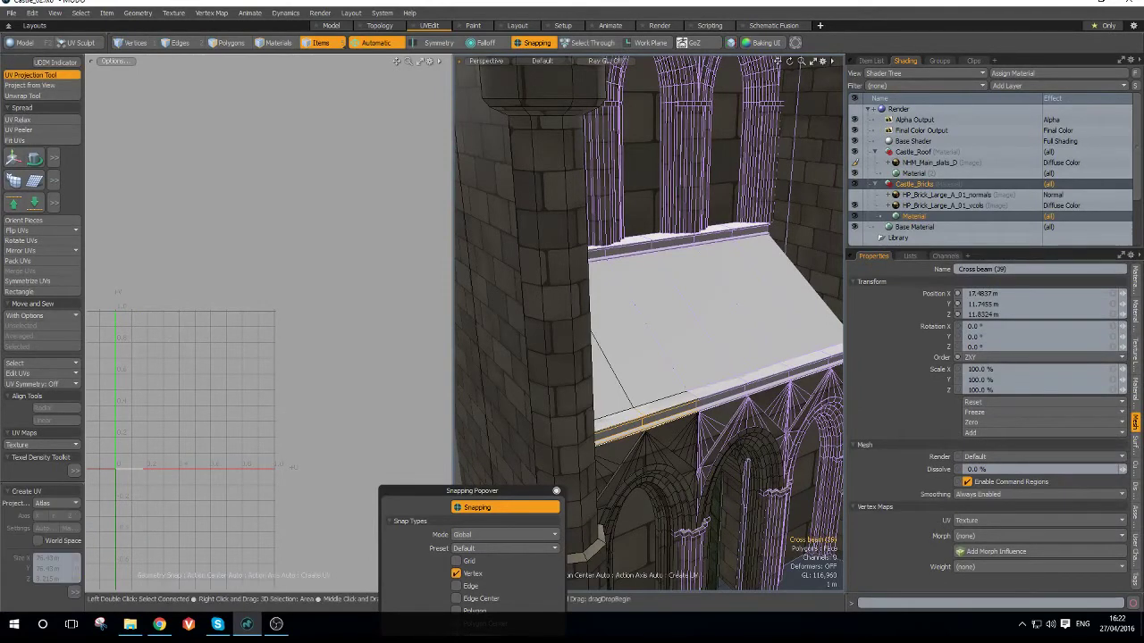
pyautogui.keyDown('alt'); pyautogui.moveTo(690, 387); pyautogui.dragTo(659, 385); pyautogui.keyUp('alt')
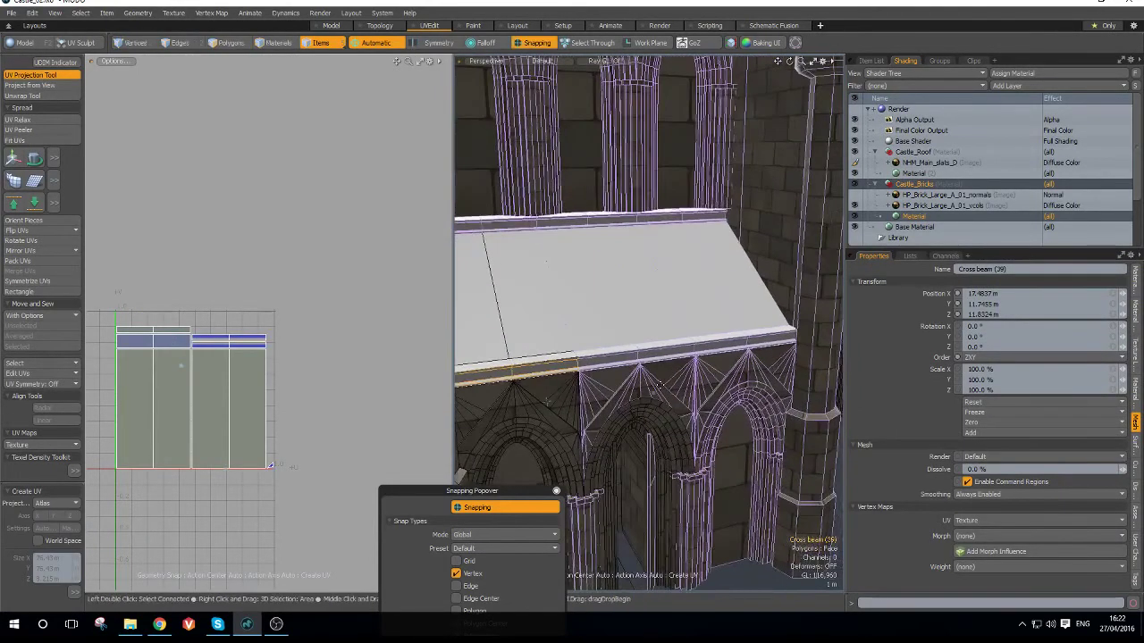
# - Assign the Castle_Bricks material to the cross beam
pyautogui.press('m')
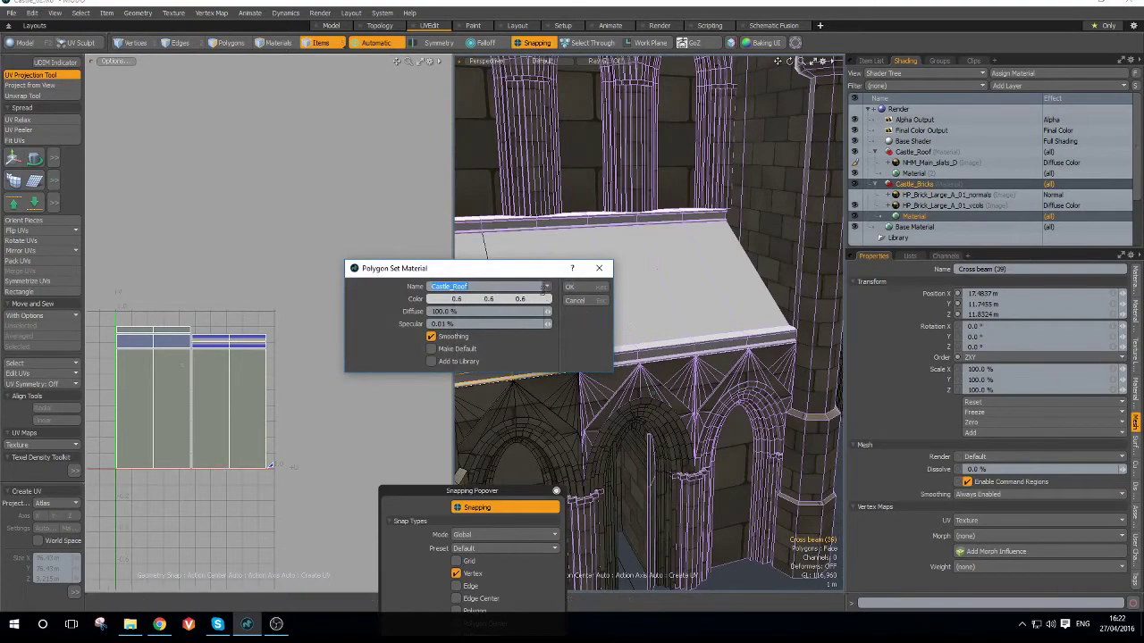
pyautogui.click(545, 287)
pyautogui.click(545, 279)
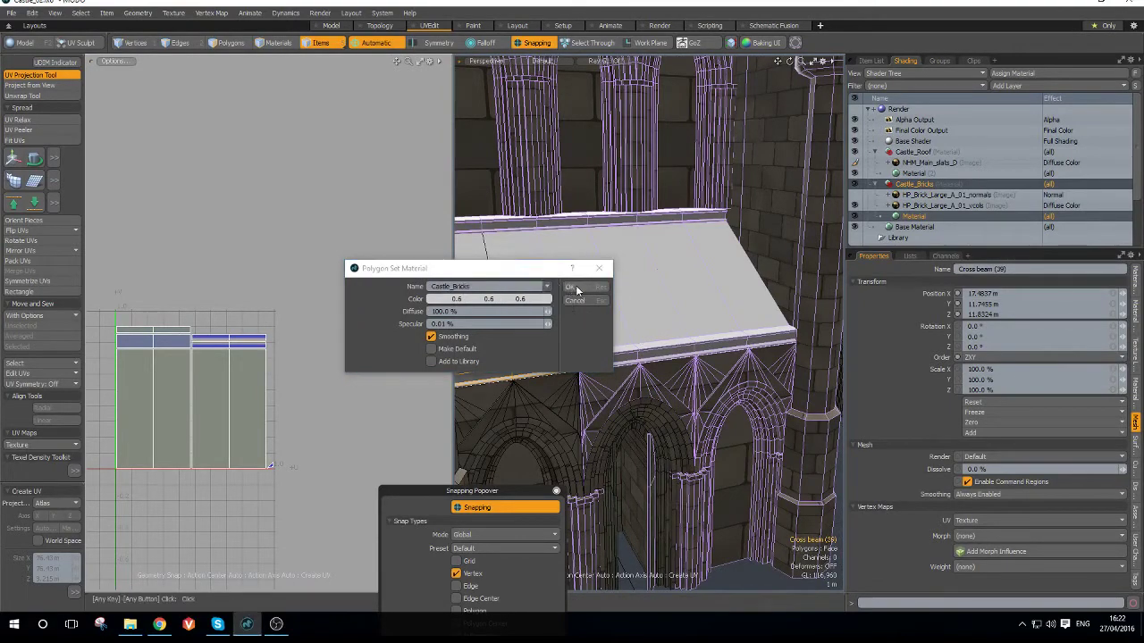
pyautogui.click(577, 286)
# - Select both upper edge segments of the cross beam's topmost narrow UV strip and sew the adjoining thin strips onto it
pyautogui.keyDown('alt'); pyautogui.moveTo(671, 360); pyautogui.dragTo(735, 323); pyautogui.keyUp('alt')
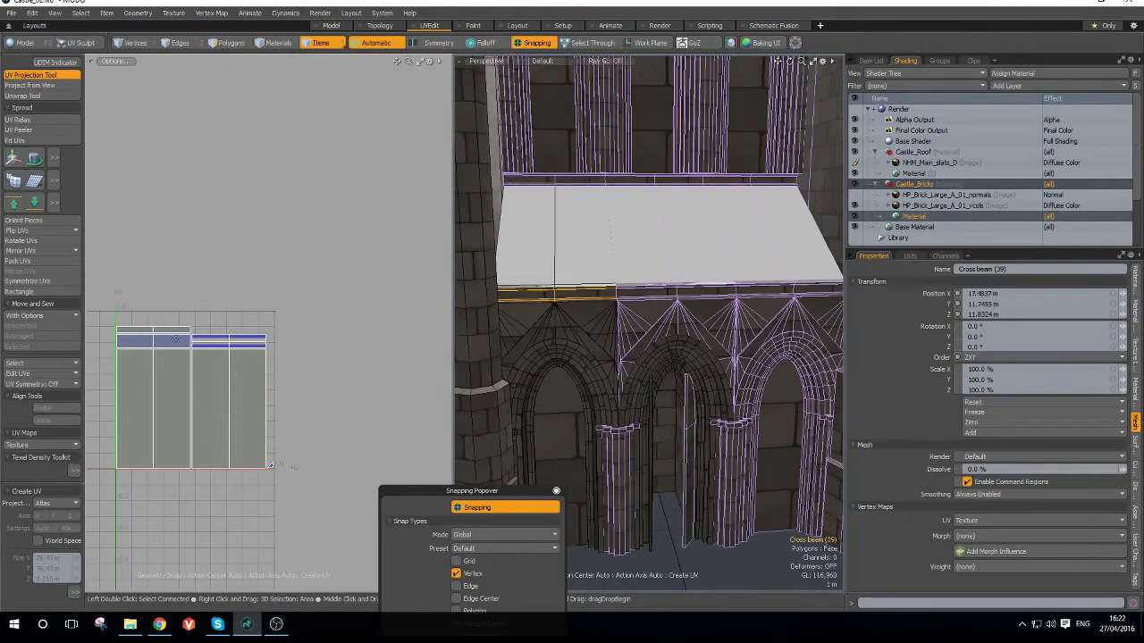
pyautogui.scroll(5, 176, 337)
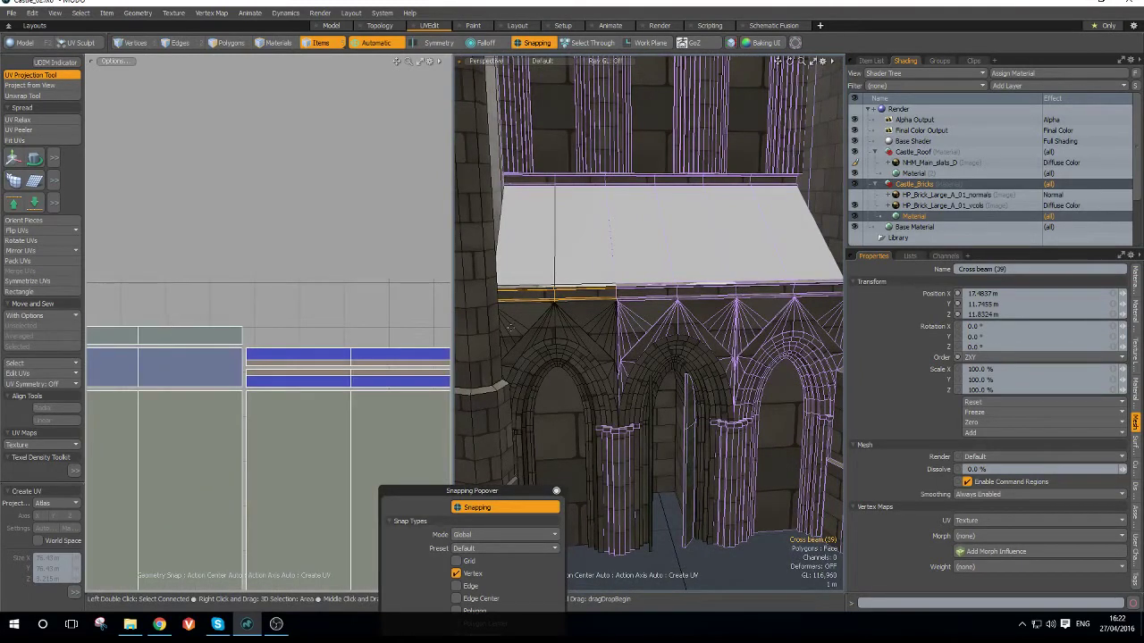
pyautogui.press('3')
pyautogui.click(541, 297)
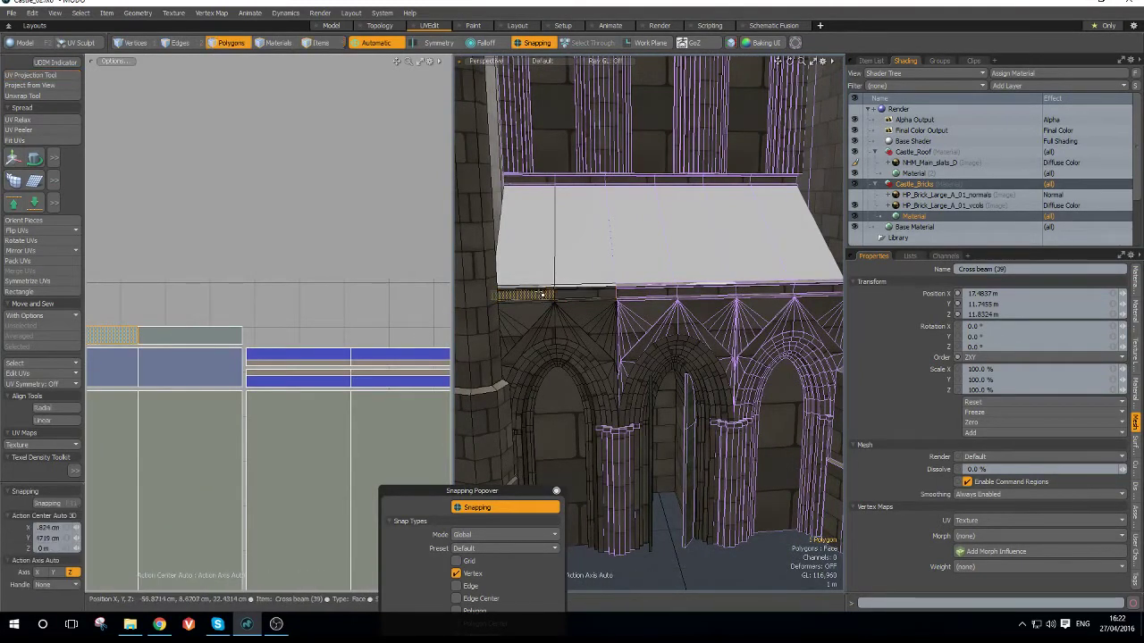
pyautogui.press('2')
pyautogui.click(129, 325)
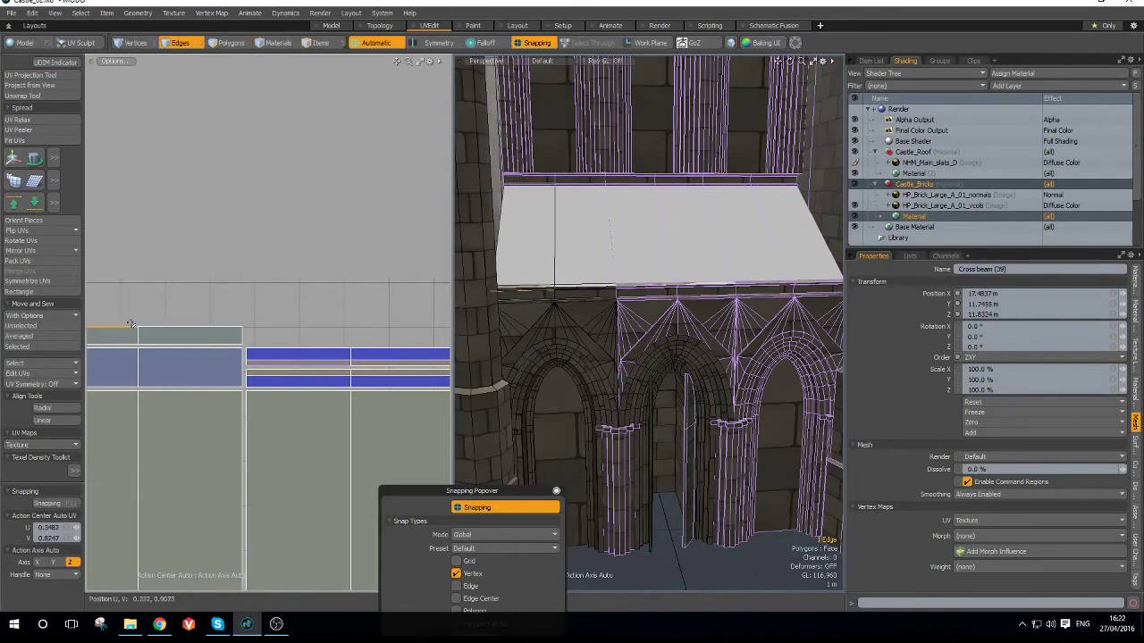
pyautogui.hotkey('ctrl', '4')
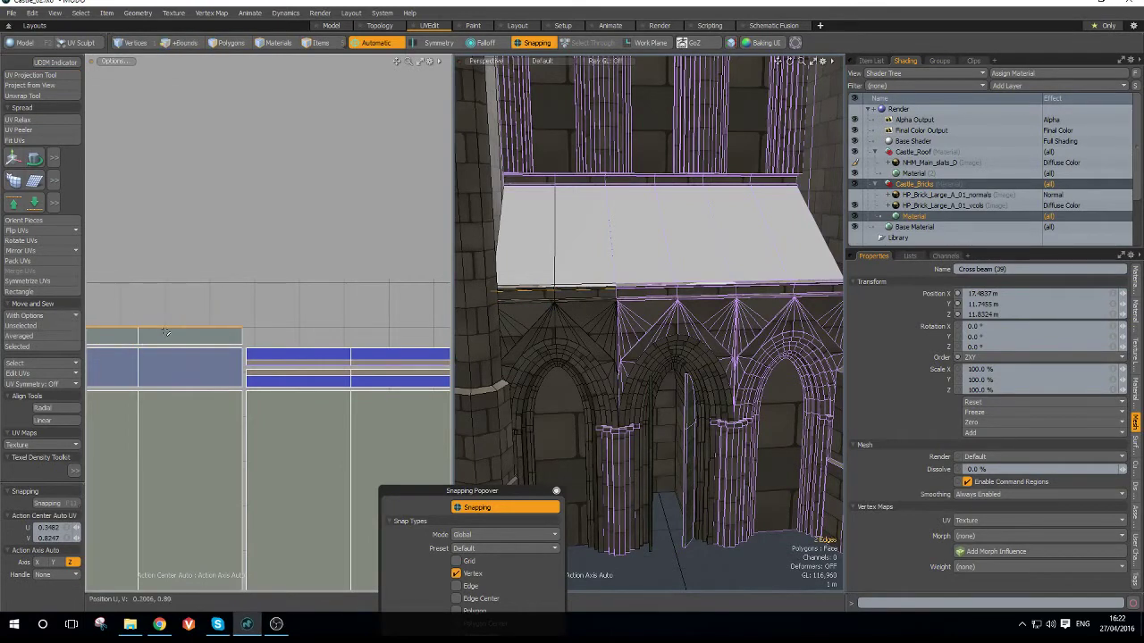
pyautogui.hotkey('ctrl', '4')
pyautogui.click(148, 312)
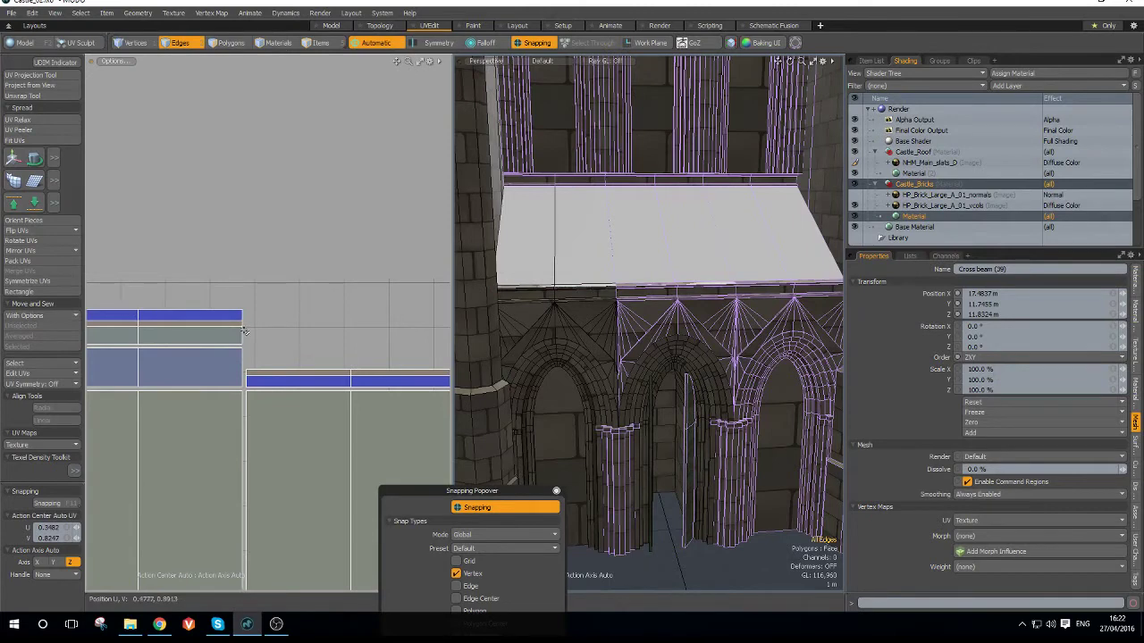
# - Try to sew the short end edges of the narrow UV strips on both ends
pyautogui.scroll(2, 256, 329)
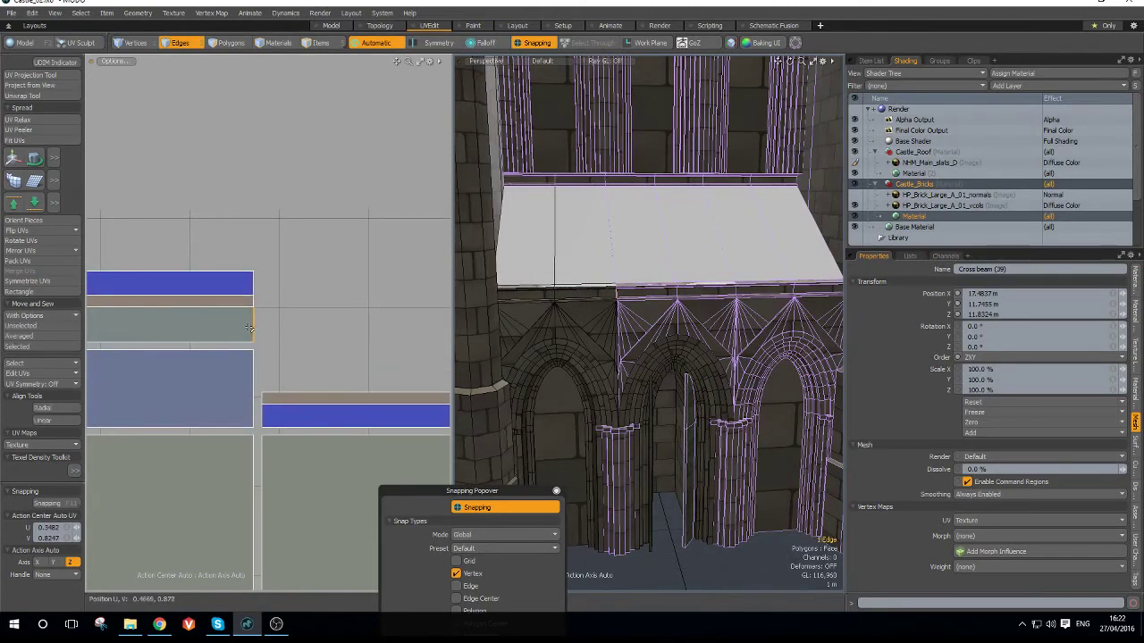
pyautogui.hotkey('ctrl', 'space')
pyautogui.click(232, 291)
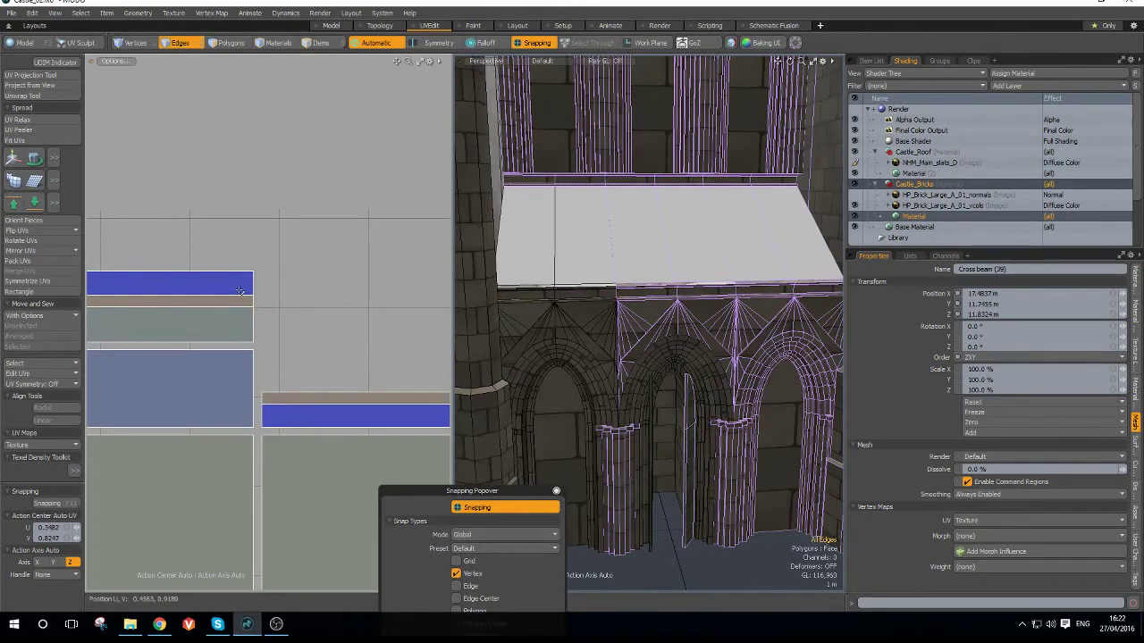
pyautogui.scroll(-5, 225, 296)
pyautogui.scroll(5, 132, 328)
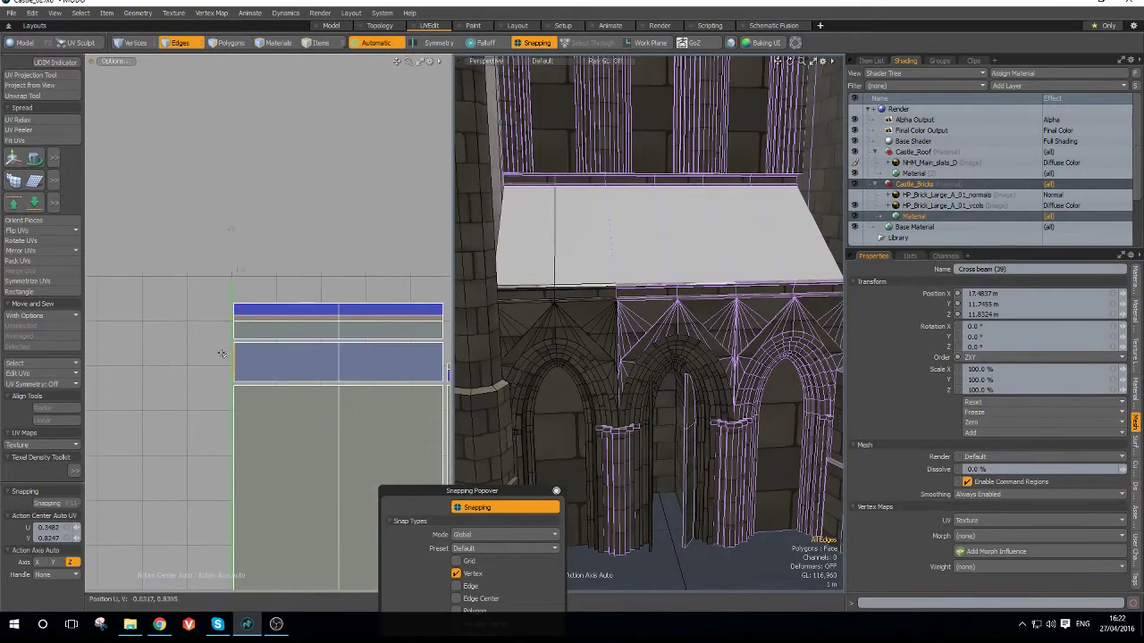
pyautogui.click(222, 354)
pyautogui.hotkey('ctrl', 'space')
pyautogui.click(198, 328)
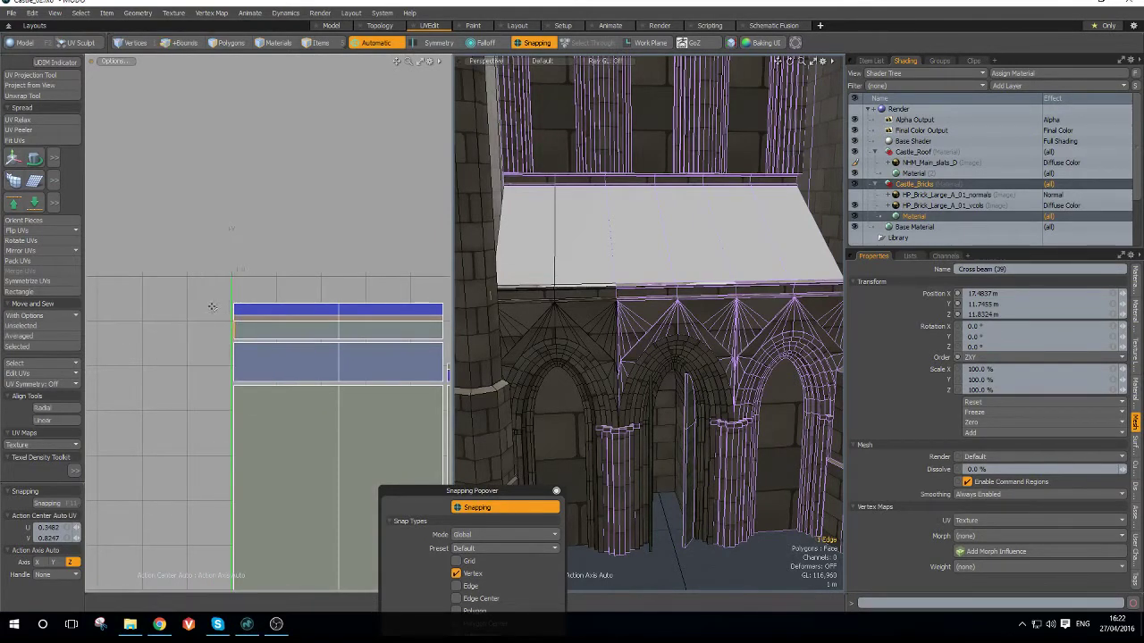
# - Try to sew the large panel to the strip stack by a single top edge segment, and undo the sewing
pyautogui.scroll(2, 268, 308)
pyautogui.click(279, 308)
pyautogui.hotkey('ctrl', 'space')
pyautogui.click(258, 288)
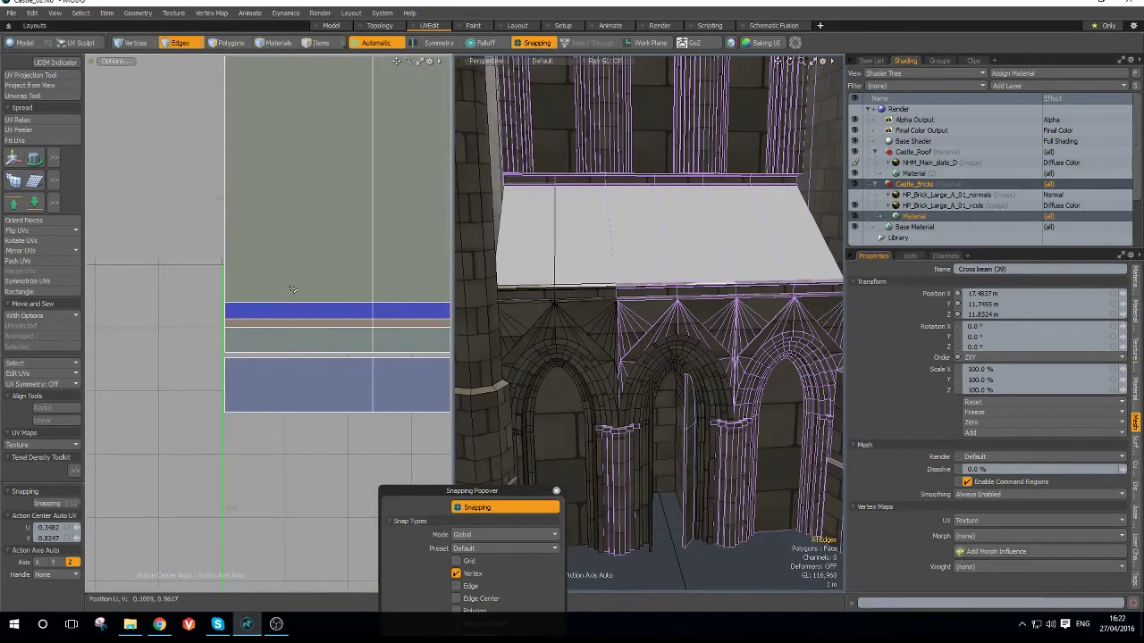
pyautogui.scroll(-3, 293, 296)
pyautogui.hotkey('ctrl', 'z')
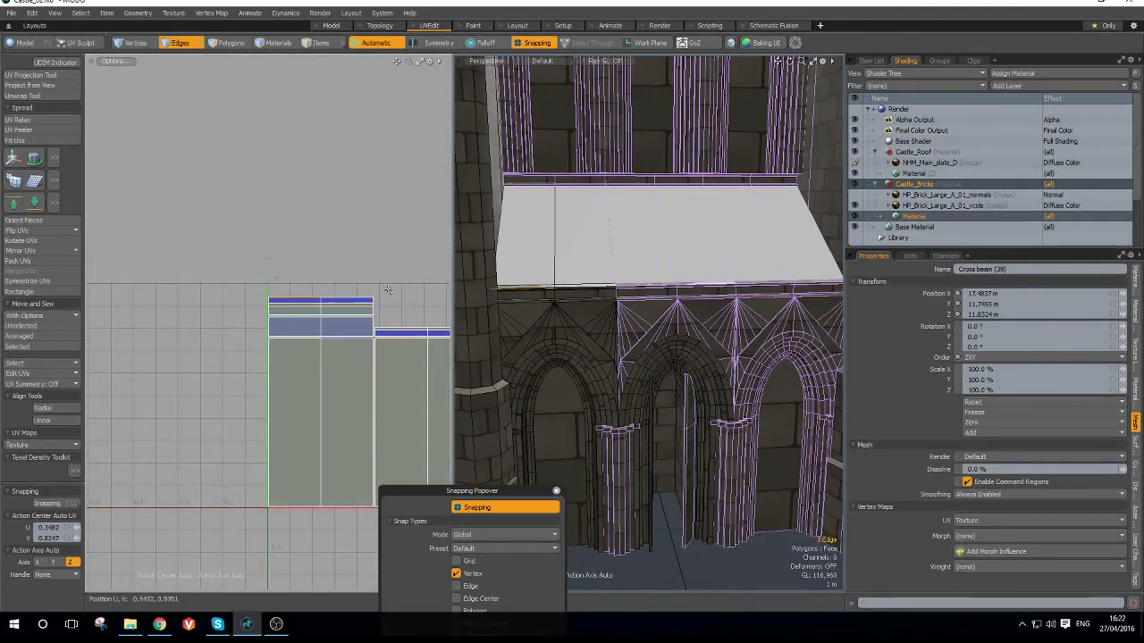
# - Sew the large UV panel onto the strip stack along both segments of the stack's top edge
pyautogui.scroll(3, 388, 289)
pyautogui.hotkey('shift', '`')
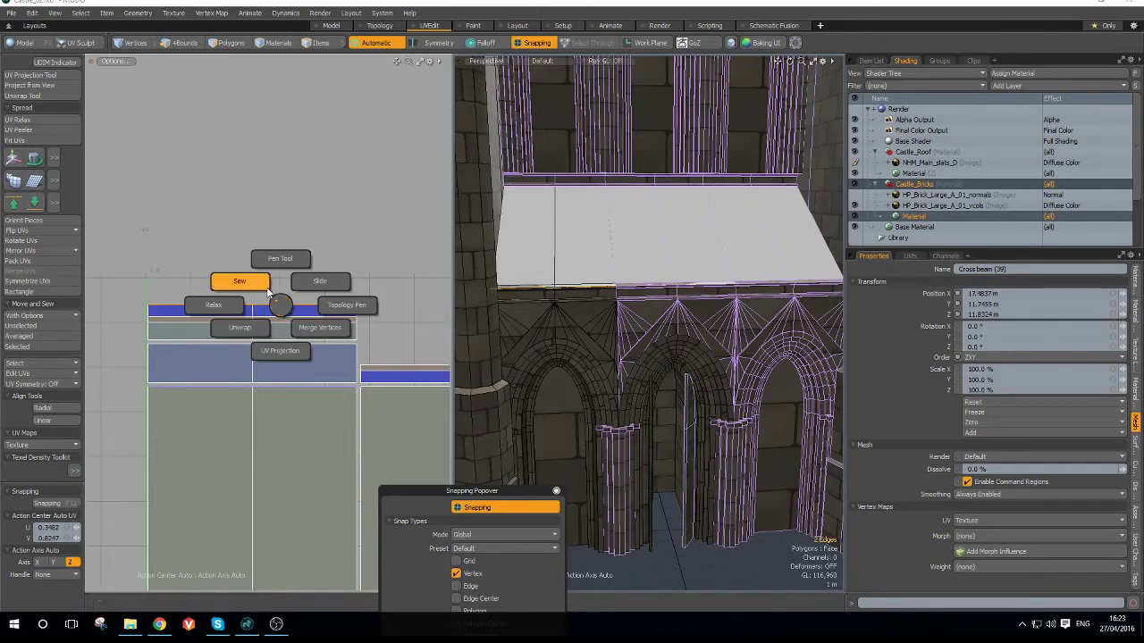
pyautogui.click(291, 280)
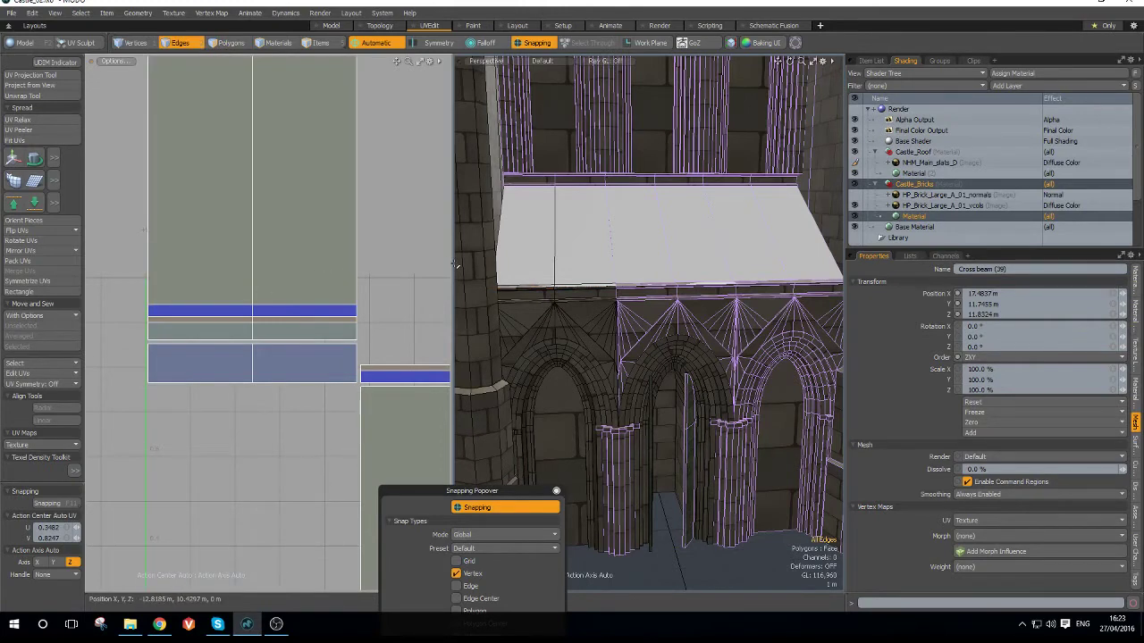
# - Sew the remaining narrow strips to the lower edge of the grey strip in the UV stack
pyautogui.scroll(-3, 286, 295)
pyautogui.scroll(4, 277, 297)
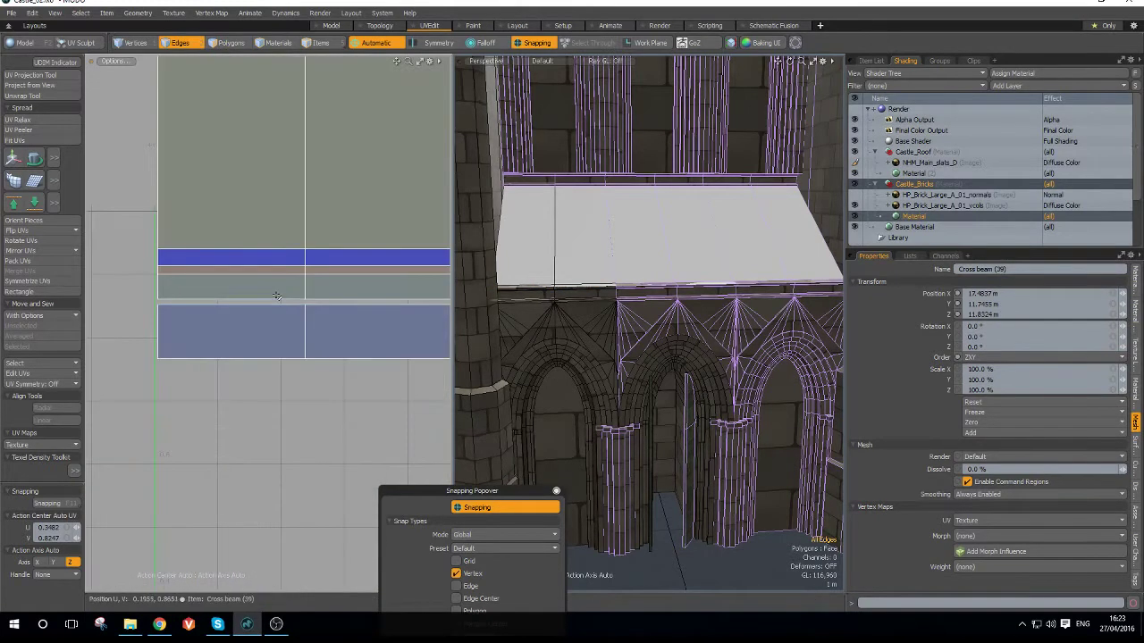
pyautogui.hotkey('ctrl', '5')
pyautogui.click(279, 272)
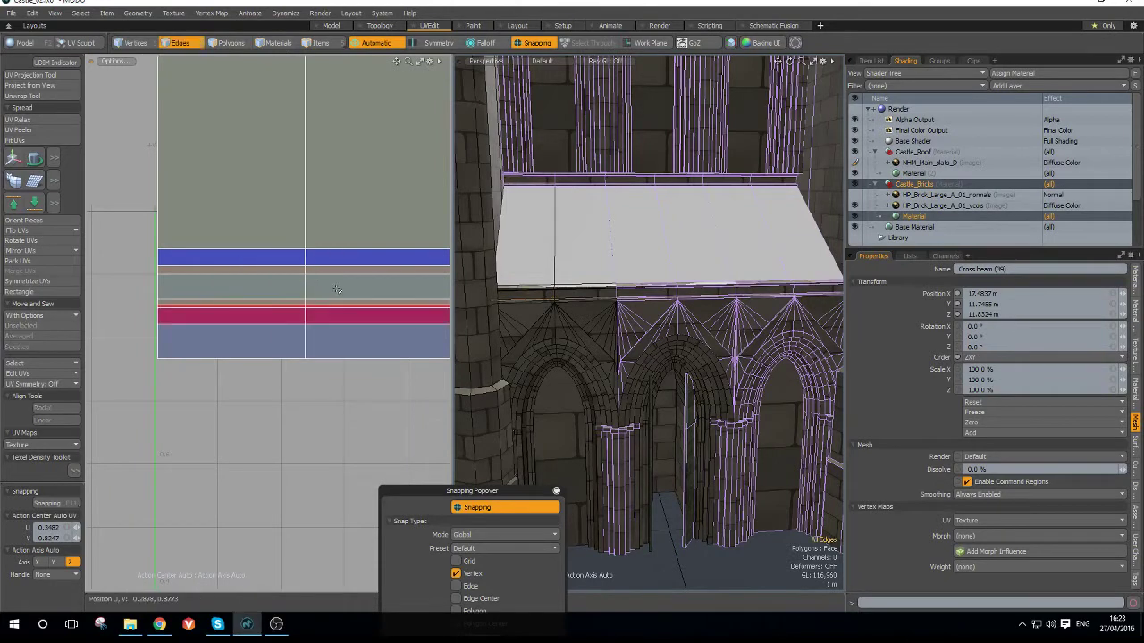
# - Sew the other large UV panel to the bottom of the strip stack
pyautogui.hotkey('shift', '`')
pyautogui.click(262, 315)
pyautogui.hotkey('ctrl', '5')
pyautogui.click(231, 310)
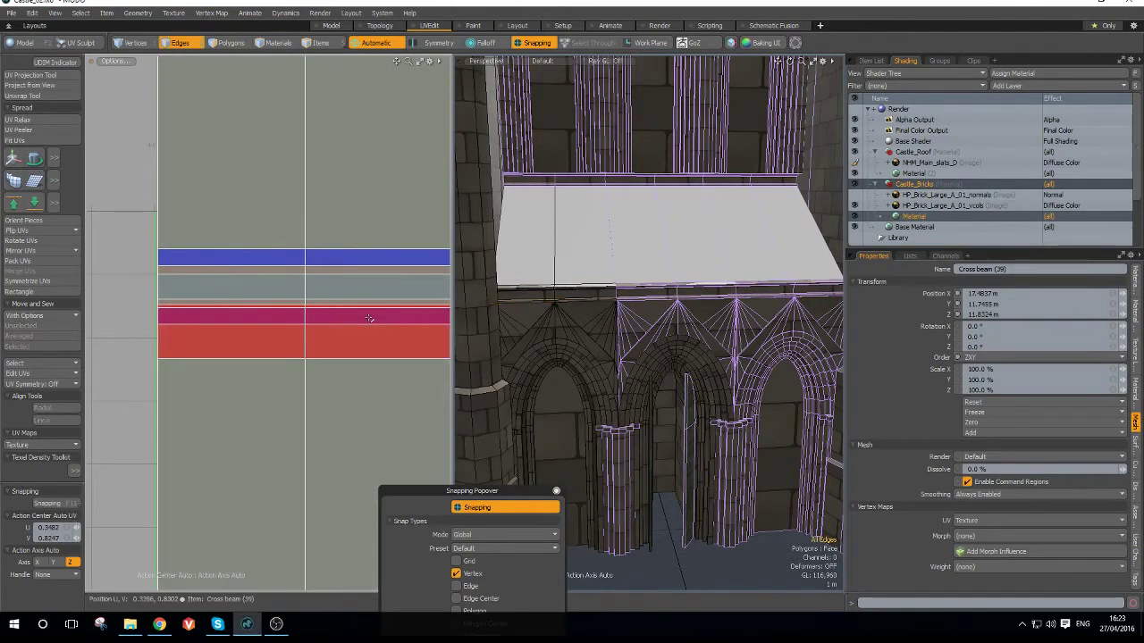
pyautogui.hotkey('ctrl', '5')
pyautogui.click(330, 311)
# - Try to sew the overlapping blue strip to the large panel by a single segment of their shared edge
pyautogui.scroll(-2, 328, 310)
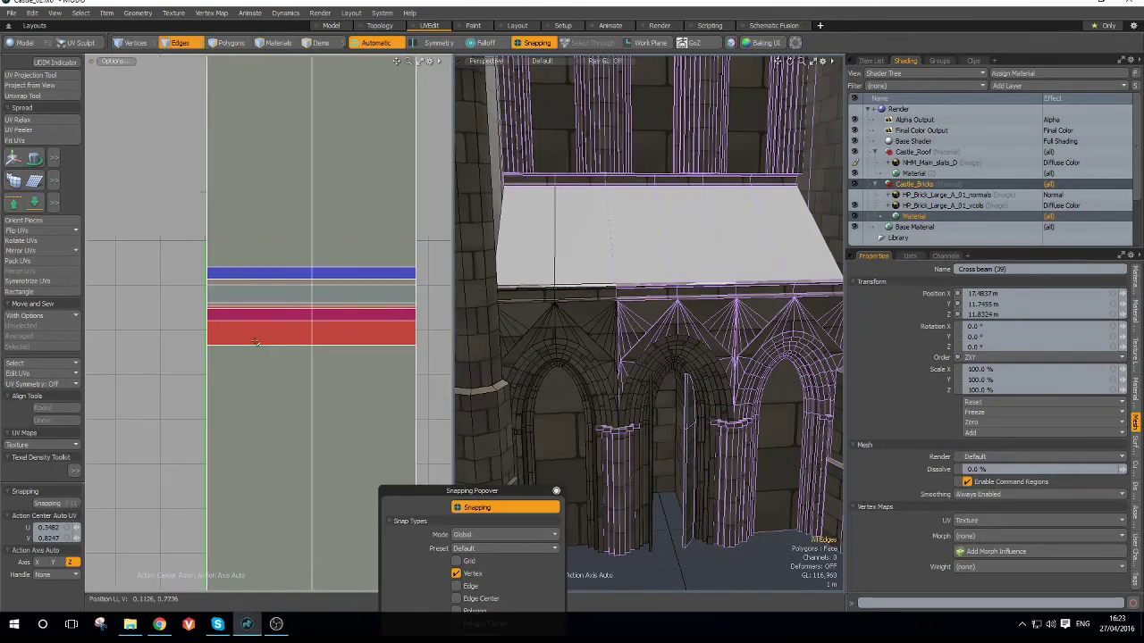
pyautogui.click(254, 345)
pyautogui.hotkey('ctrl', '5')
pyautogui.click(237, 328)
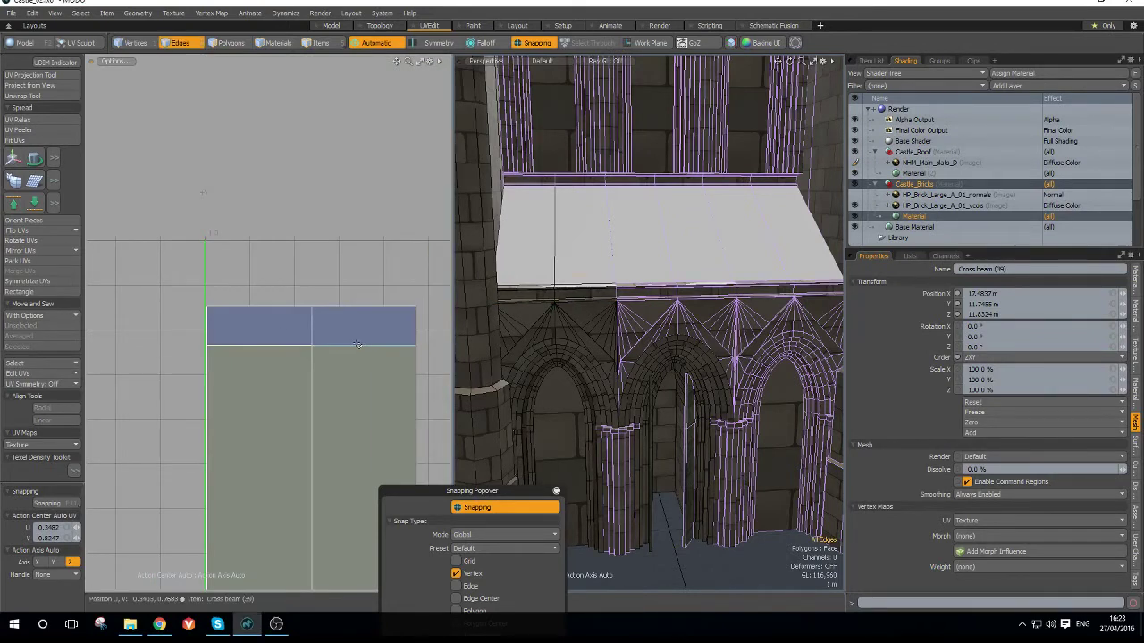
pyautogui.scroll(-5, 357, 344)
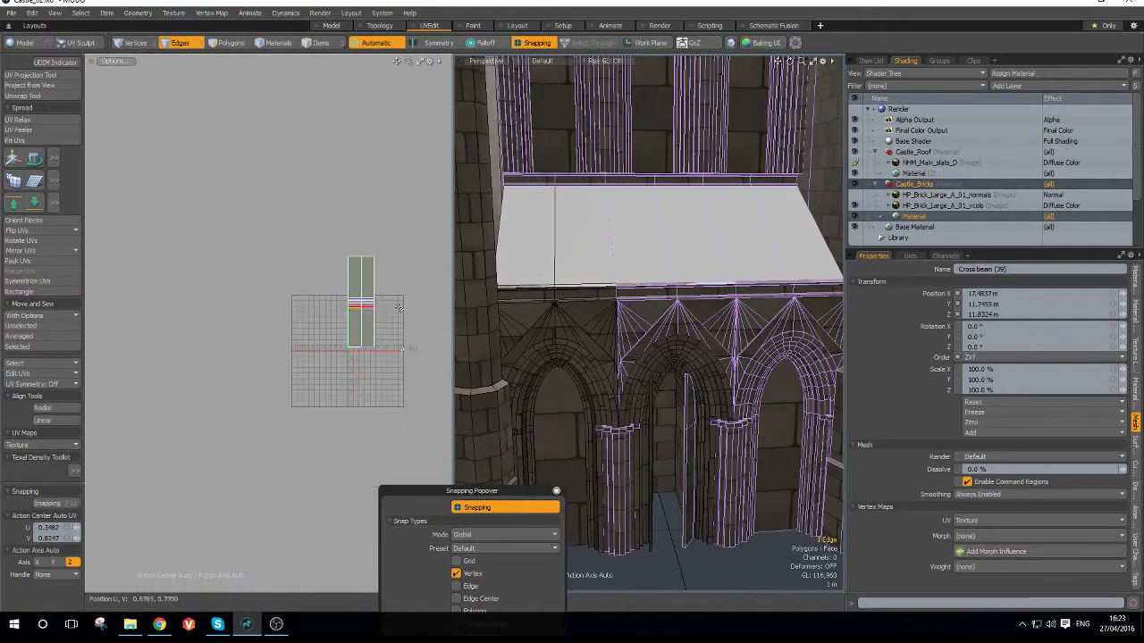
pyautogui.scroll(-1, 399, 309)
pyautogui.scroll(7, 375, 286)
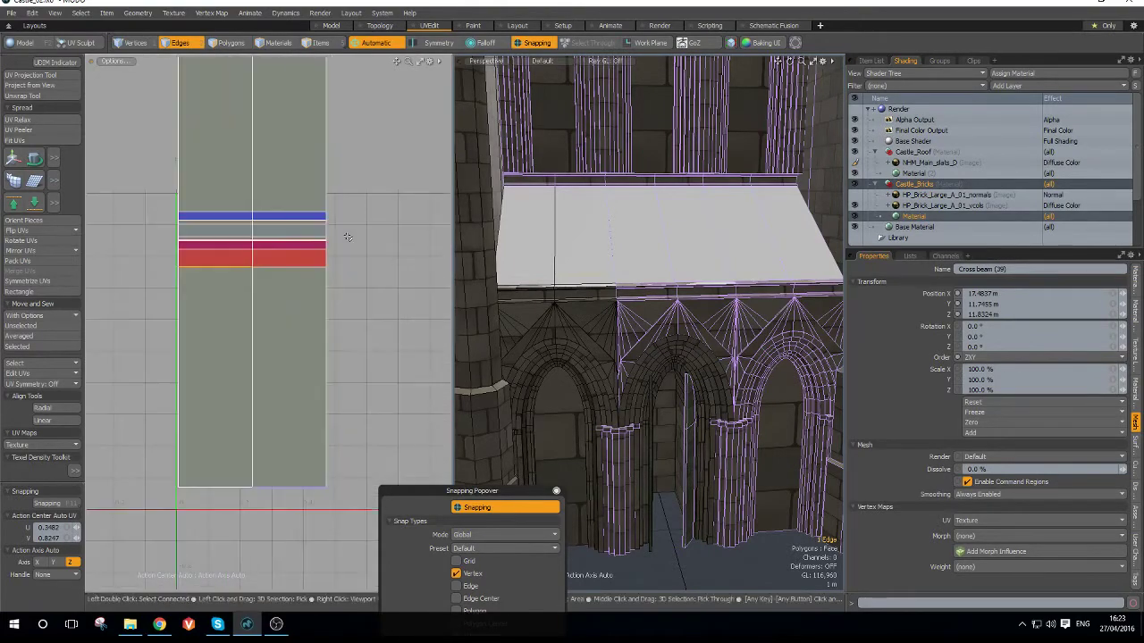
pyautogui.keyDown('alt'); pyautogui.moveTo(616, 257); pyautogui.dragTo(437, 331); pyautogui.keyUp('alt')
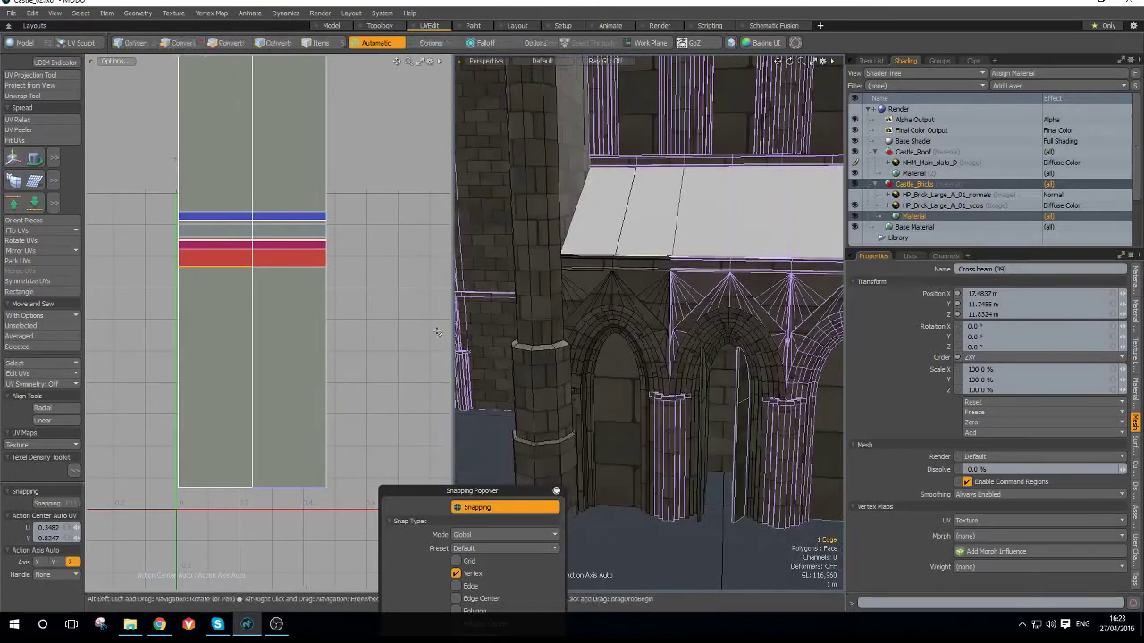
# - Select the connected UV stack's polygons and apply the Texel Density Toolkit to them
pyautogui.press('3')
pyautogui.doubleClick(259, 333)
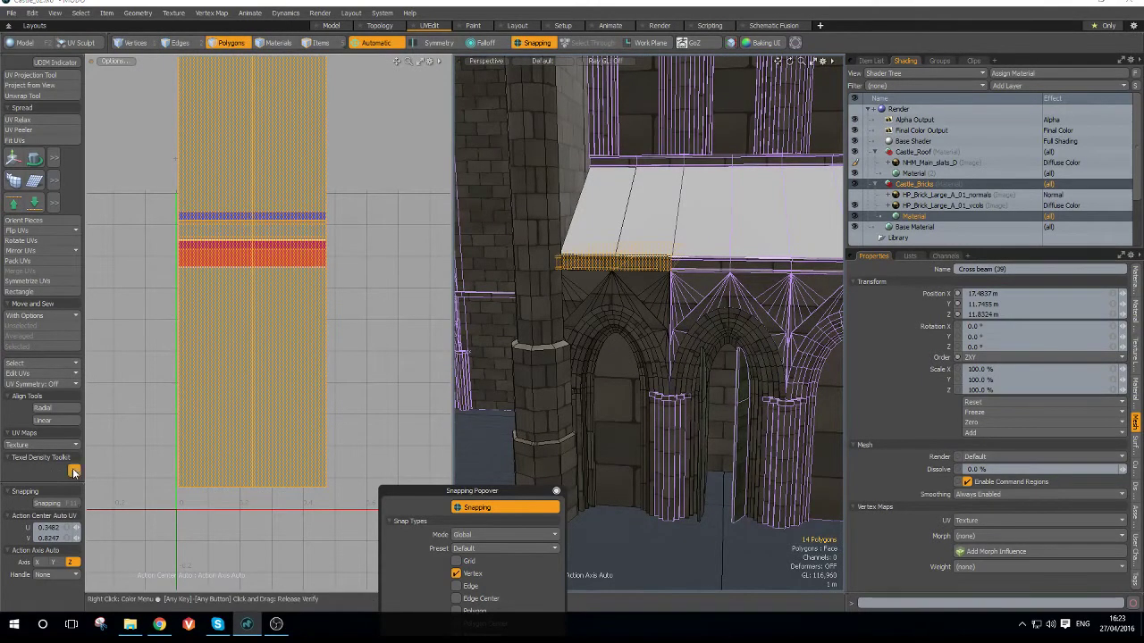
pyautogui.click(74, 473)
pyautogui.click(195, 497)
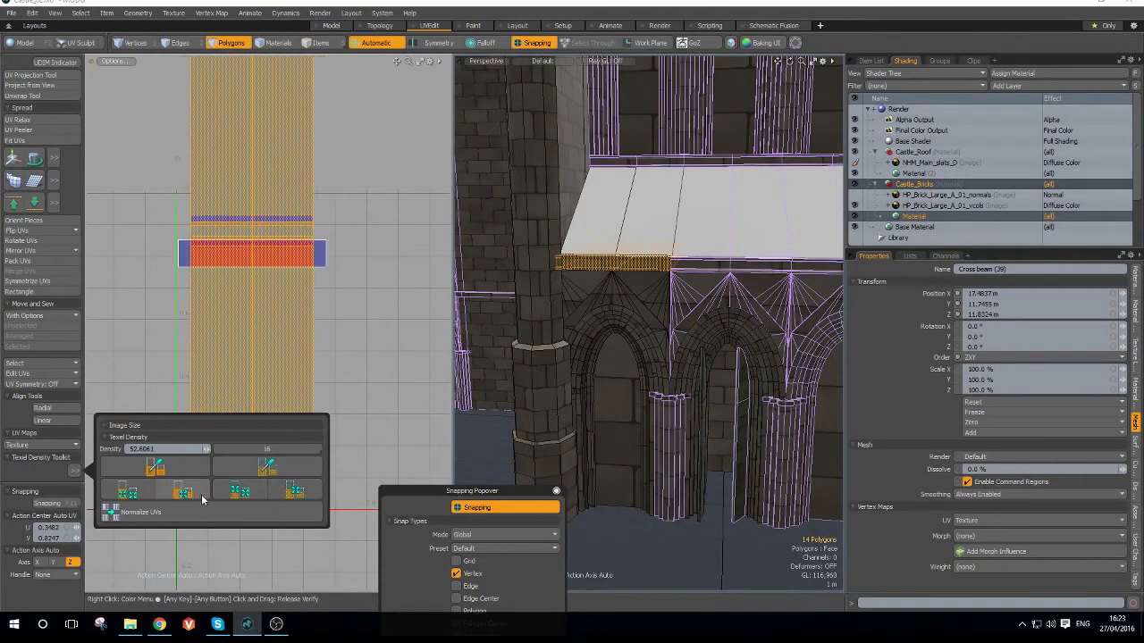
pyautogui.press('1')
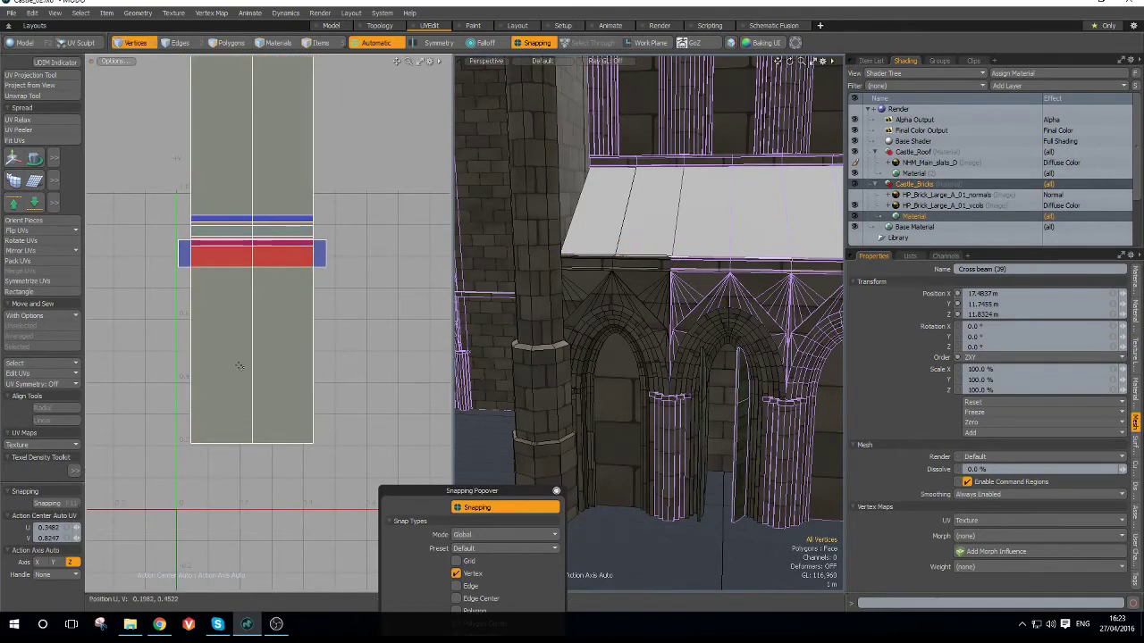
# - Sew the overlapping blue UV strip to the large panel along both segments of their shared edge
pyautogui.press('2')
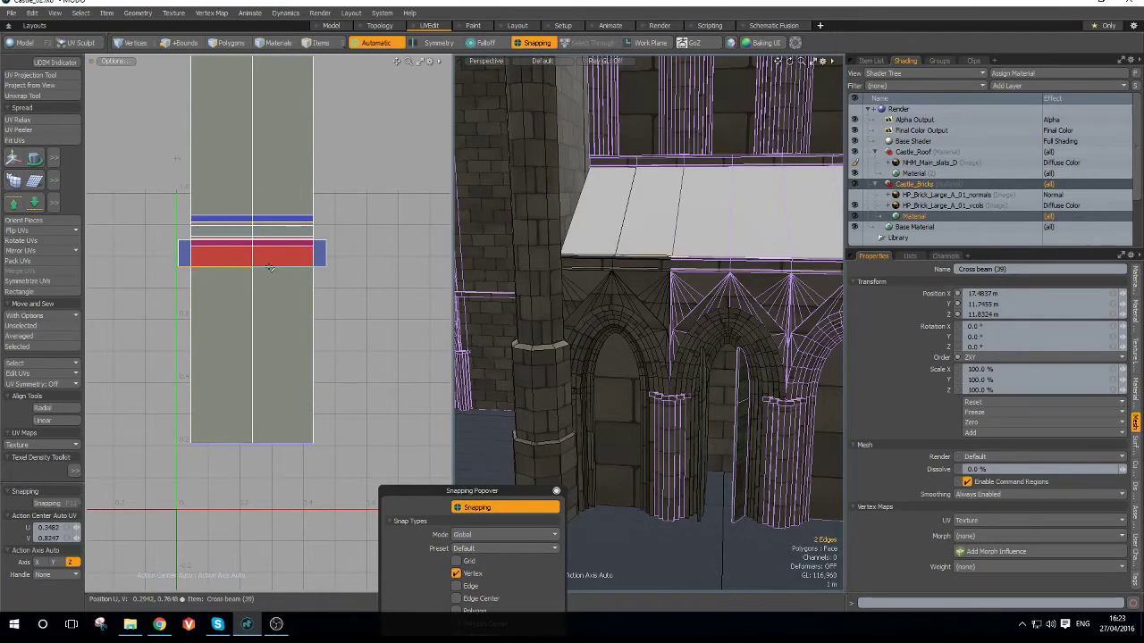
pyautogui.hotkey('ctrl', 'space')
pyautogui.click(241, 256)
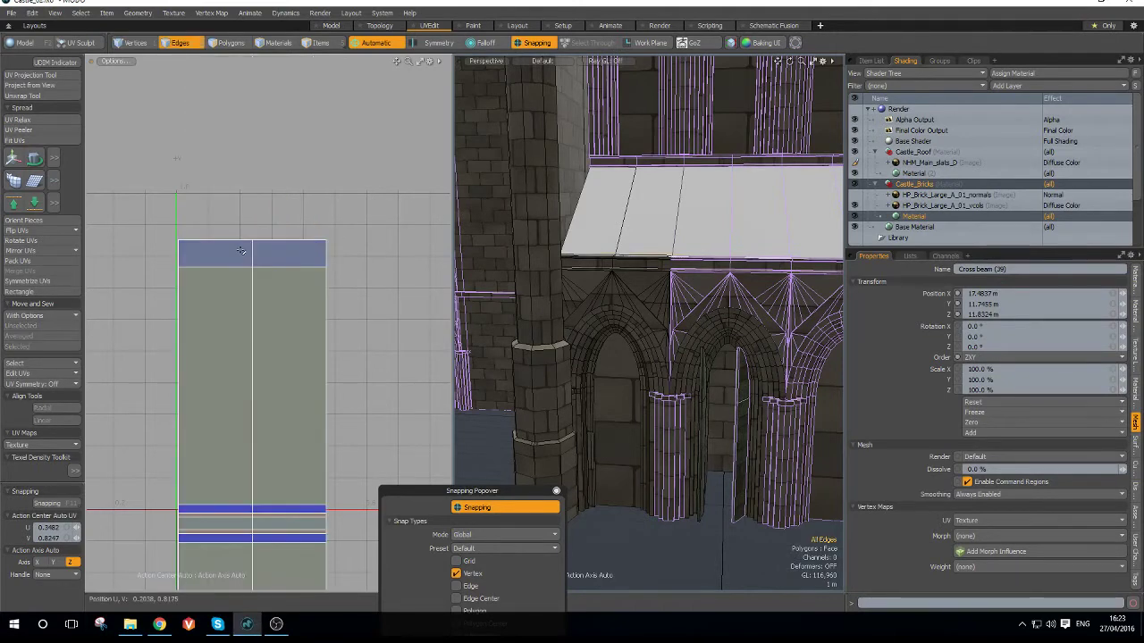
# - Move the whole cross beam UV stack up with vertex snapping so its lower blue strip's corner lands on the UV origin
pyautogui.scroll(-5, 263, 258)
pyautogui.scroll(5, 262, 334)
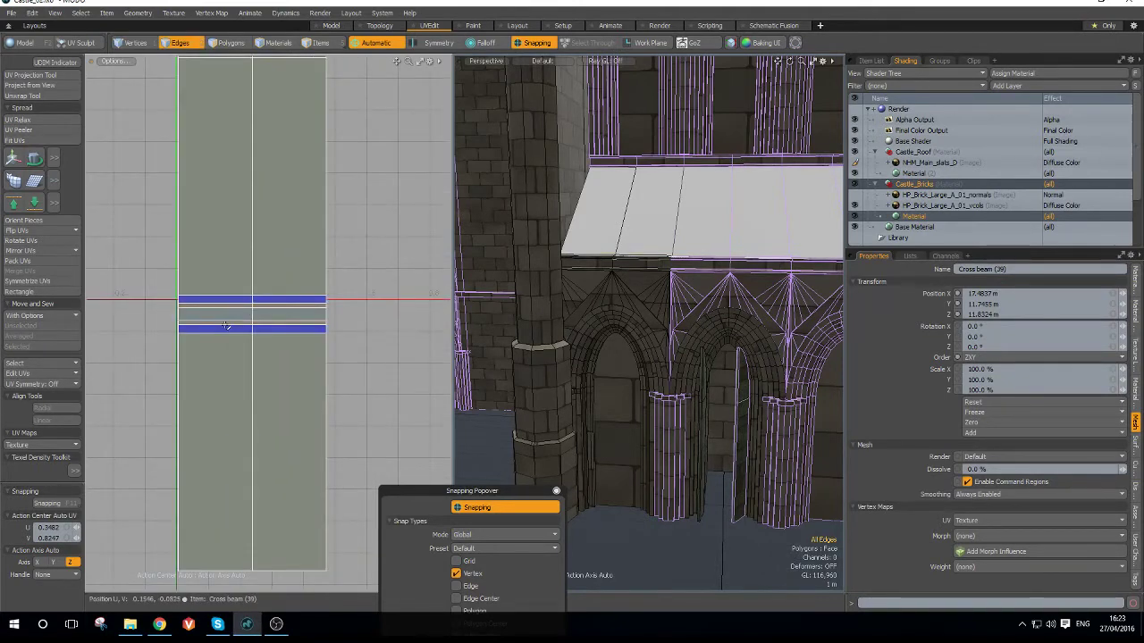
pyautogui.press('3')
pyautogui.doubleClick(229, 328)
pyautogui.scroll(4, 185, 330)
pyautogui.press('w')
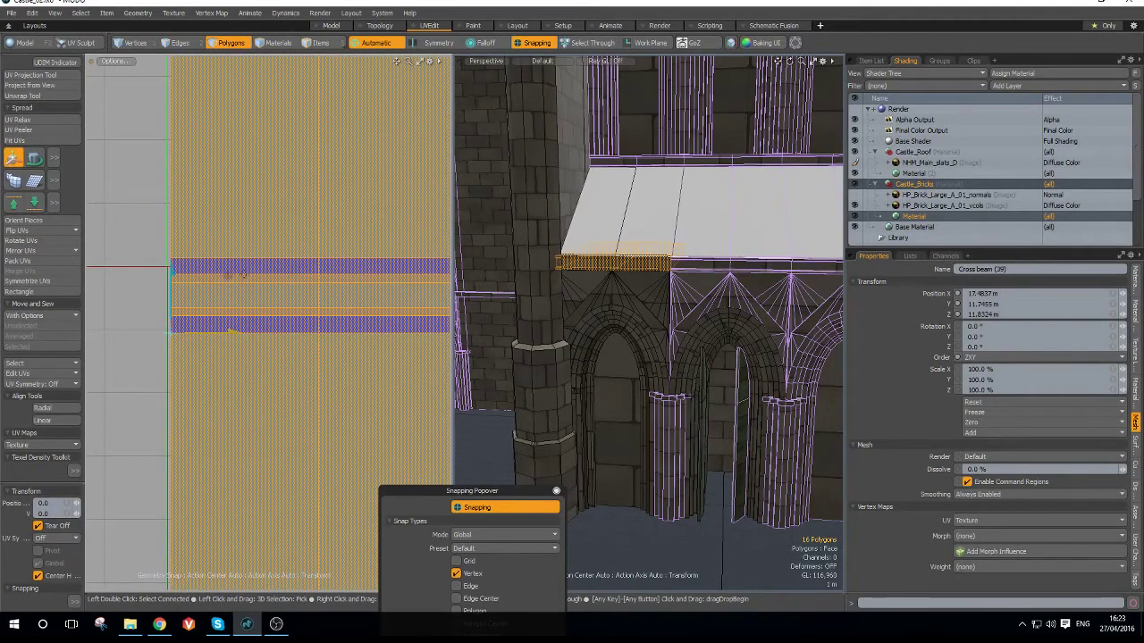
pyautogui.moveTo(224, 282); pyautogui.dragTo(223, 214)
pyautogui.scroll(-5, 217, 246)
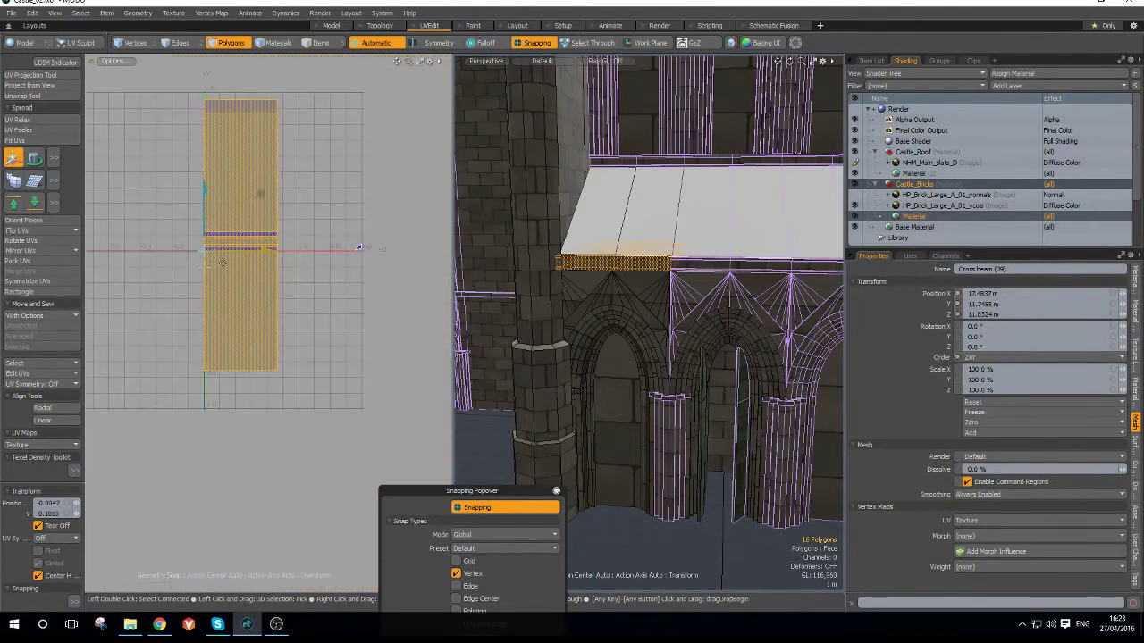
pyautogui.press('q')
pyautogui.click(319, 277)
# - Assign the Castle_Roof material to the sloped roof mesh Wall_detail_1 above the entrance arches
pyautogui.keyDown('alt'); pyautogui.moveTo(687, 300); pyautogui.dragTo(706, 324); pyautogui.keyUp('alt')
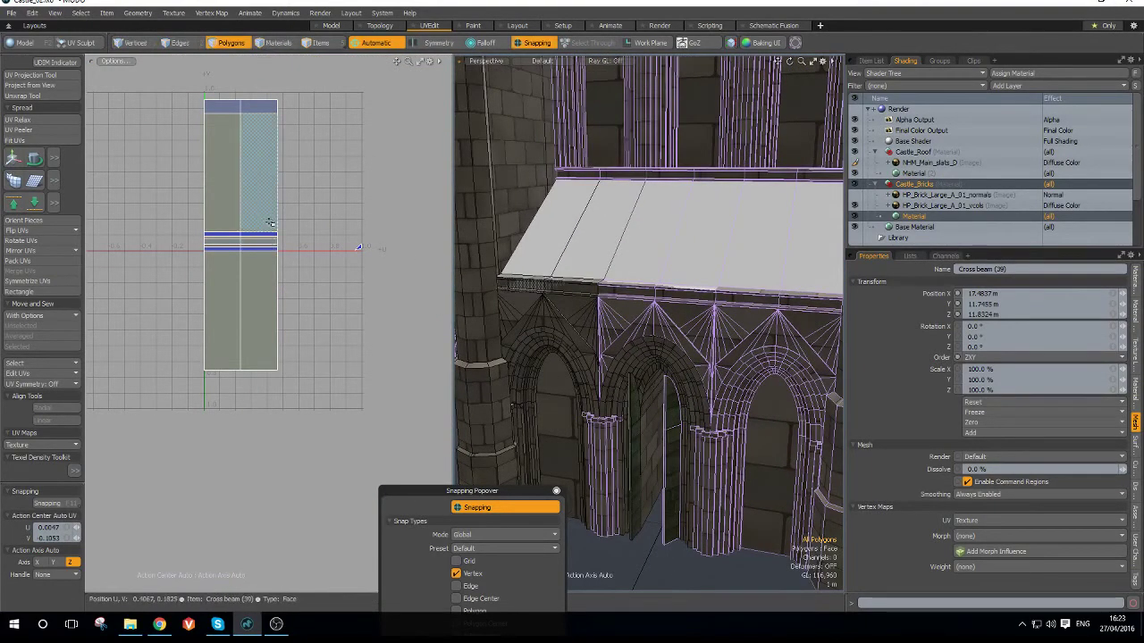
pyautogui.keyDown('alt'); pyautogui.moveTo(601, 238); pyautogui.dragTo(588, 295); pyautogui.keyUp('alt')
pyautogui.scroll(-3, 570, 254)
pyautogui.click(589, 298)
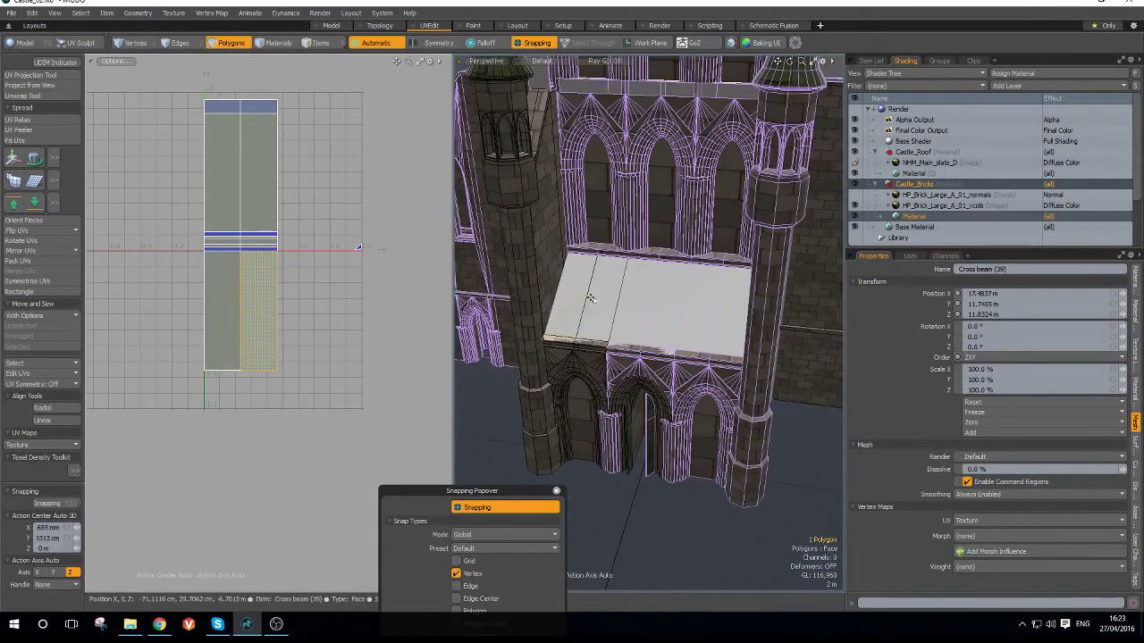
pyautogui.press('5')
pyautogui.click(591, 304)
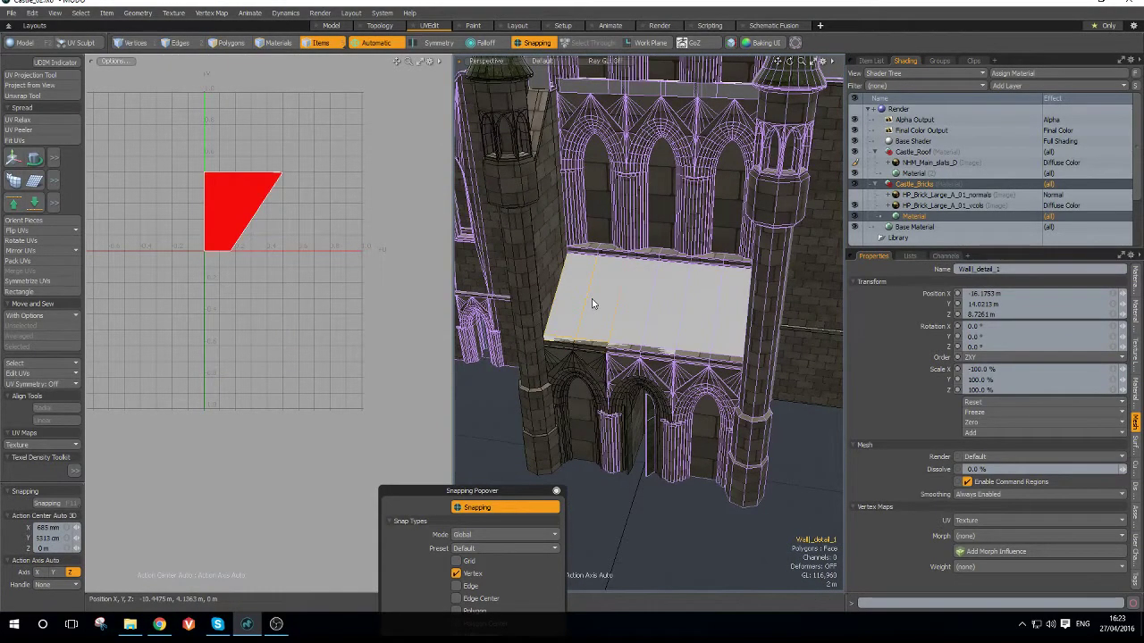
pyautogui.press('m')
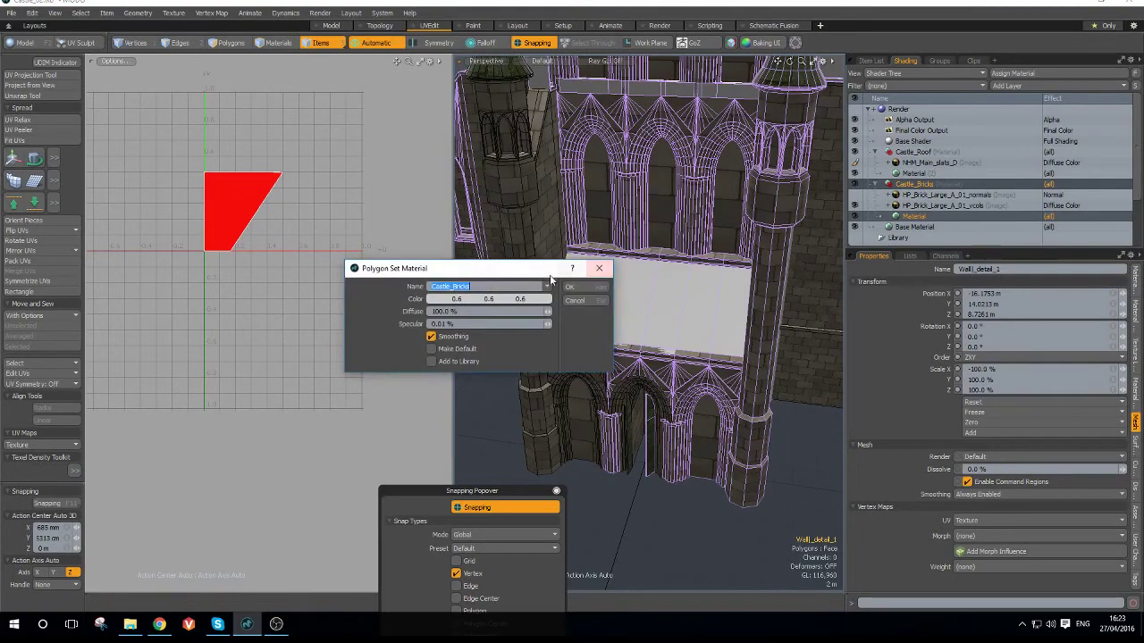
pyautogui.click(548, 286)
pyautogui.click(554, 295)
pyautogui.click(580, 287)
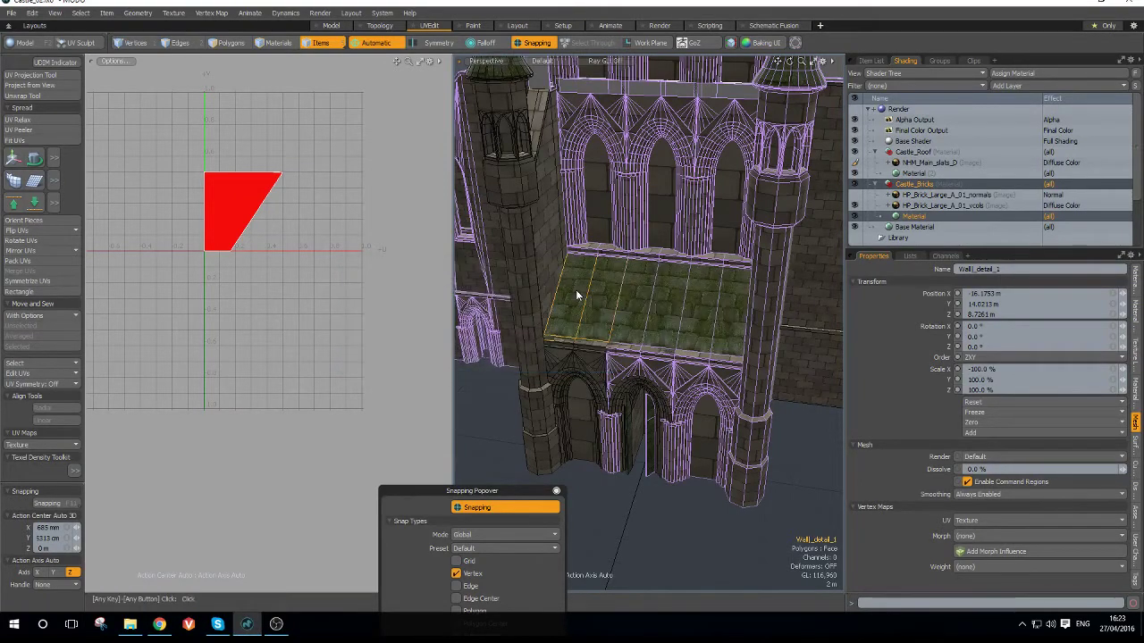
# - Create new UVs for the sloped roof mesh with the UV Projection Tool set to Atlas
pyautogui.keyDown('alt'); pyautogui.moveTo(581, 294); pyautogui.dragTo(594, 228); pyautogui.keyUp('alt')
pyautogui.scroll(-3, 595, 259)
pyautogui.keyDown('alt'); pyautogui.moveTo(643, 170); pyautogui.dragTo(786, 198); pyautogui.keyUp('alt')
pyautogui.keyDown('alt'); pyautogui.moveTo(786, 198); pyautogui.dragTo(783, 291); pyautogui.keyUp('alt')
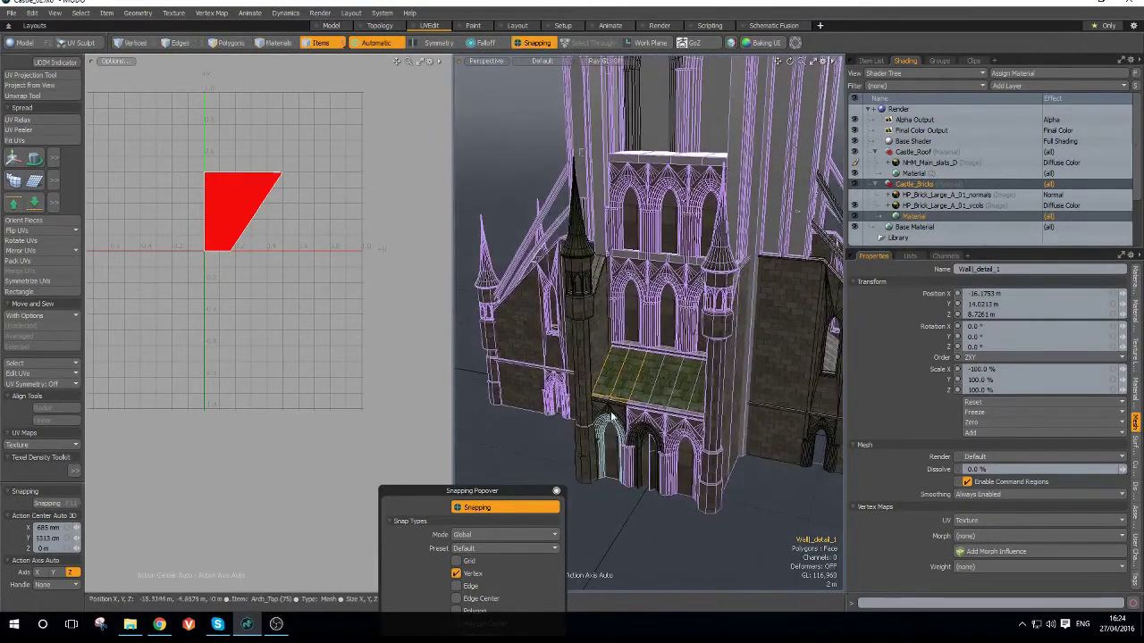
pyautogui.scroll(3, 615, 414)
pyautogui.scroll(3, 637, 415)
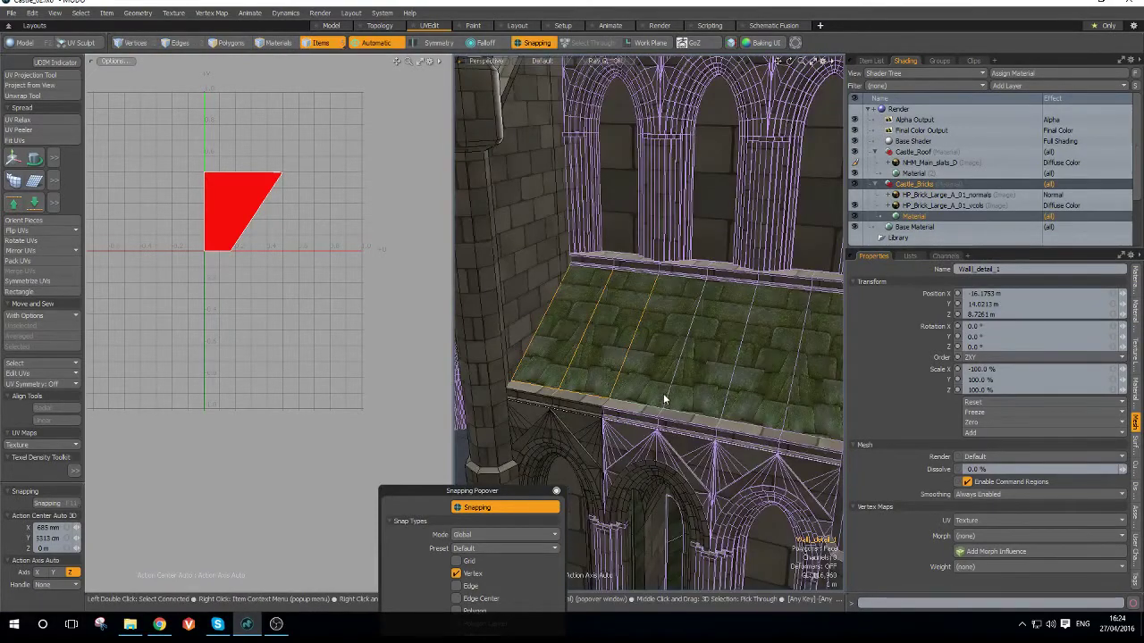
pyautogui.click(16, 76)
pyautogui.click(295, 157)
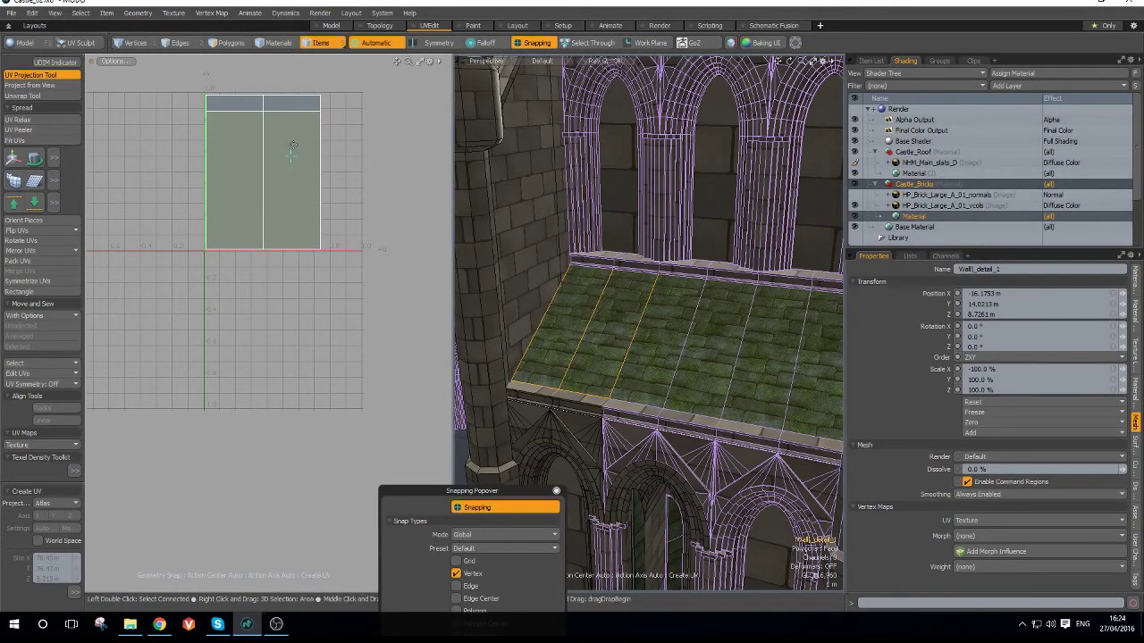
# - Rotate the roof mesh's whole UV island by 180° and snap its lower corner to the UV origin
pyautogui.press('3')
pyautogui.doubleClick(293, 144)
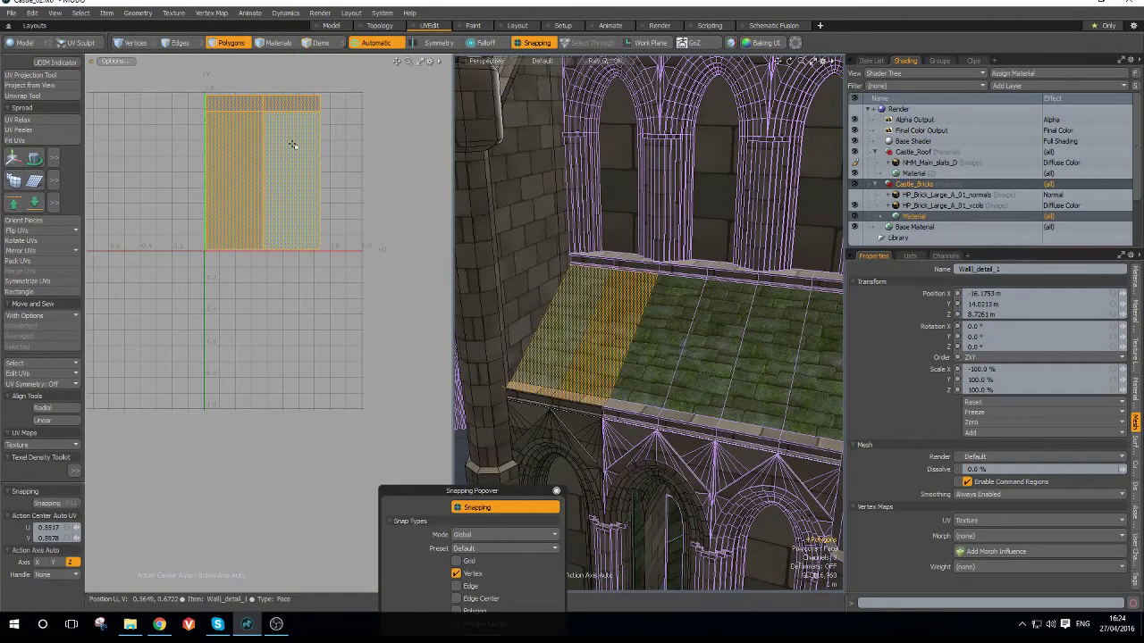
pyautogui.press('e')
pyautogui.moveTo(208, 129); pyautogui.dragTo(369, 262)
pyautogui.scroll(5, 202, 226)
pyautogui.keyDown('alt'); pyautogui.keyDown('shift'); pyautogui.moveTo(201, 226); pyautogui.dragTo(245, 253); pyautogui.keyUp('shift'); pyautogui.keyUp('alt')
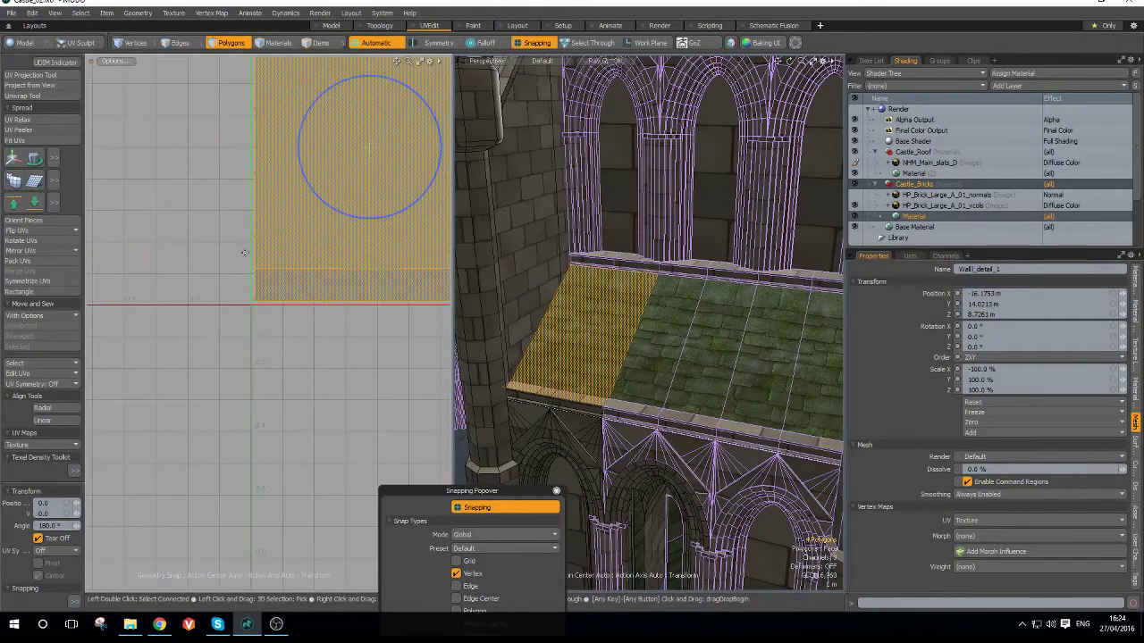
pyautogui.press('w')
pyautogui.click(255, 300)
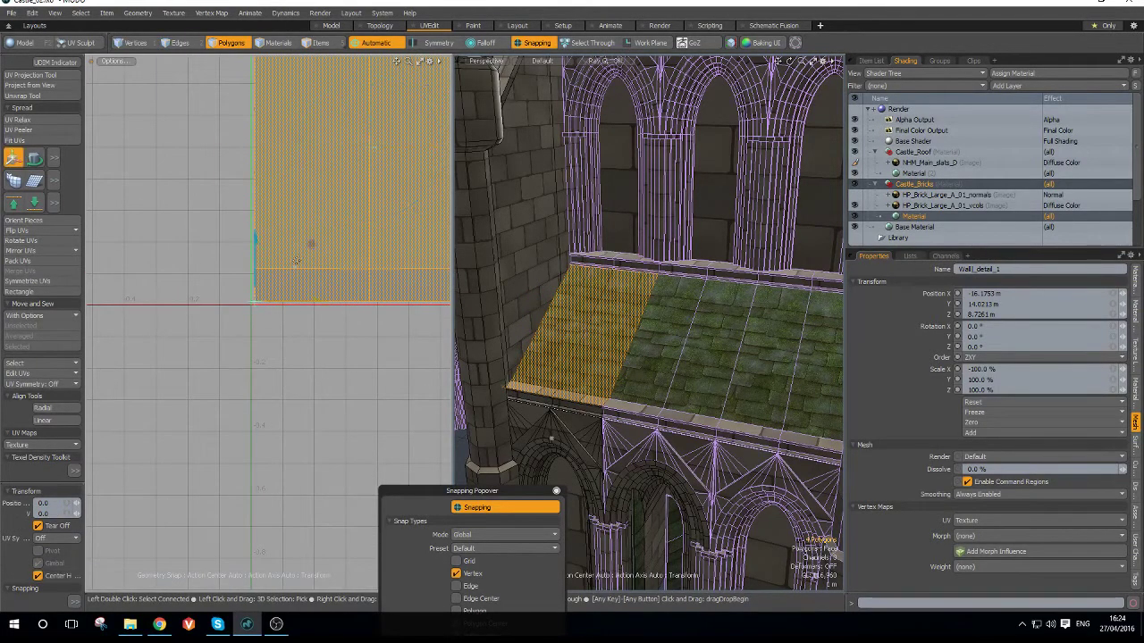
pyautogui.moveTo(310, 245); pyautogui.dragTo(307, 248)
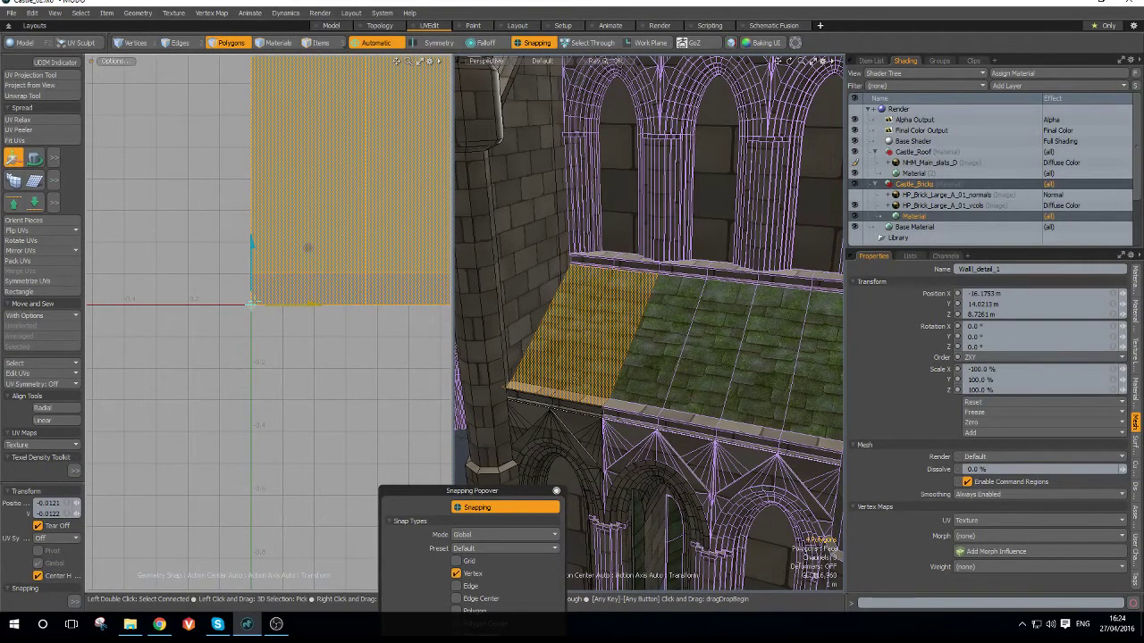
# - Apply the Texel Density Toolkit to the roof UV island, snap its corner back to the UV origin and drop the selection
pyautogui.click(42, 457)
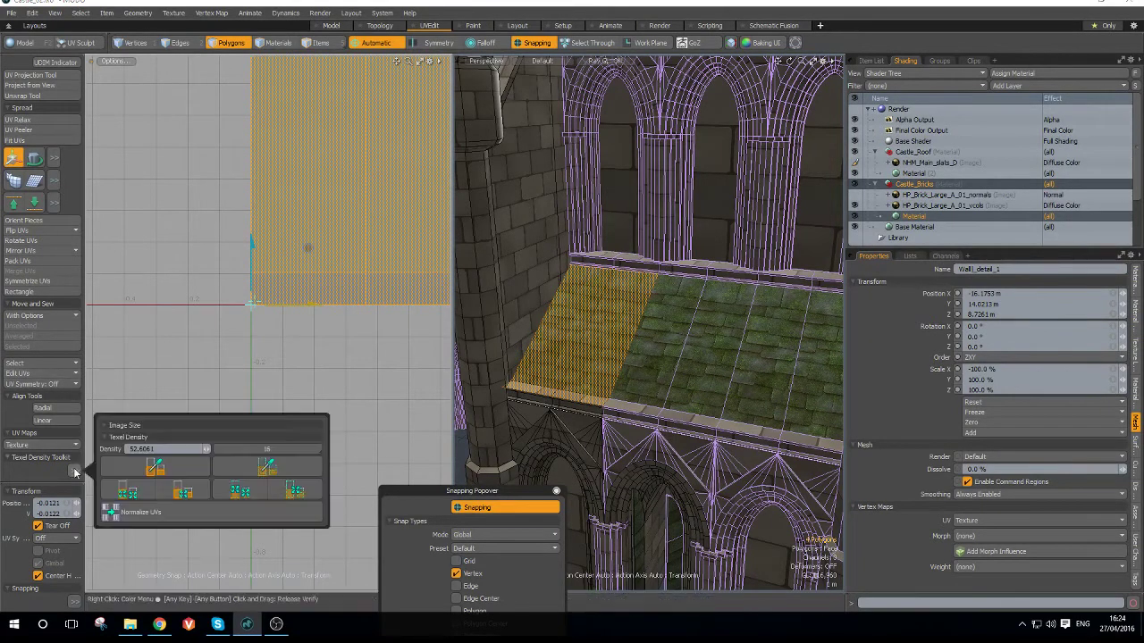
pyautogui.click(187, 492)
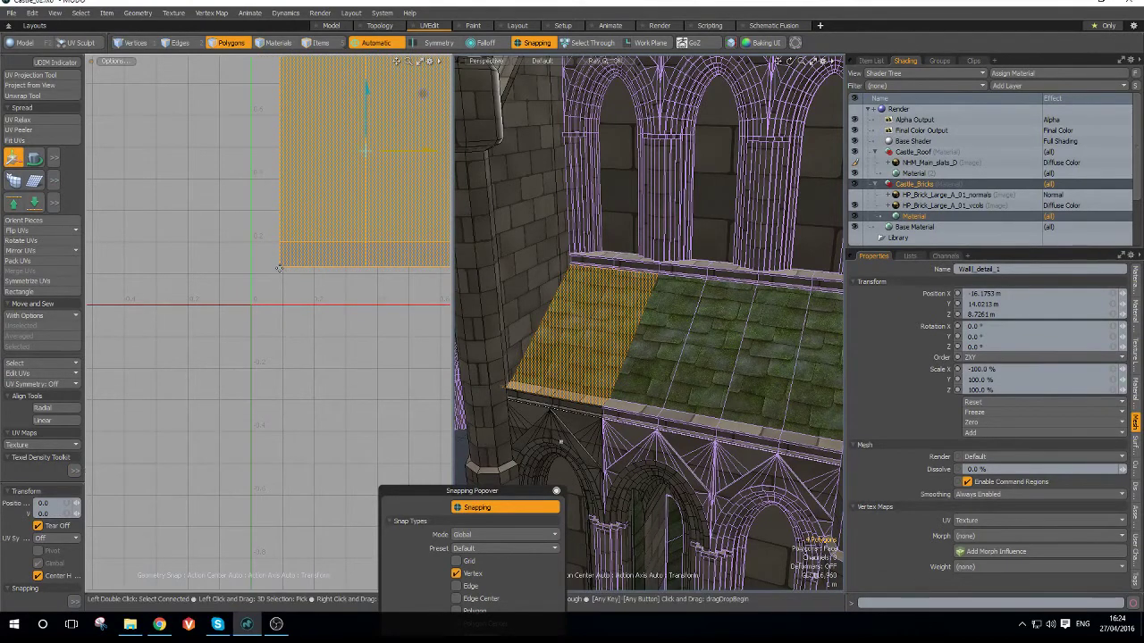
pyautogui.scroll(-3, 280, 271)
pyautogui.moveTo(280, 268); pyautogui.dragTo(264, 288)
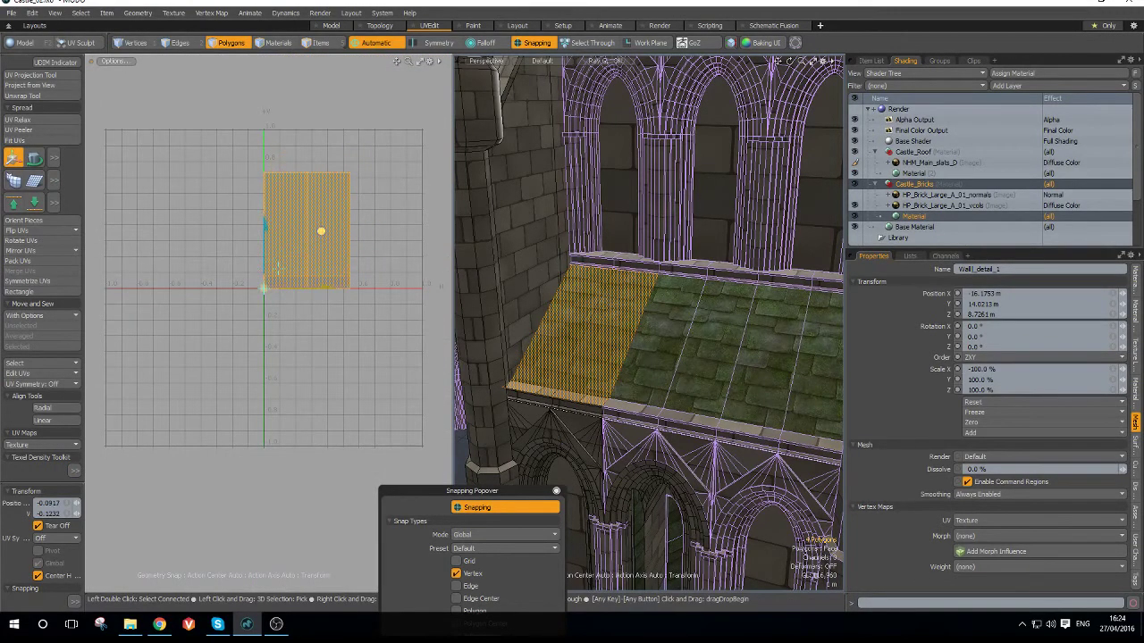
pyautogui.keyDown('ctrl'); pyautogui.keyDown('alt'); pyautogui.moveTo(616, 325); pyautogui.dragTo(514, 329); pyautogui.keyUp('alt'); pyautogui.keyUp('ctrl')
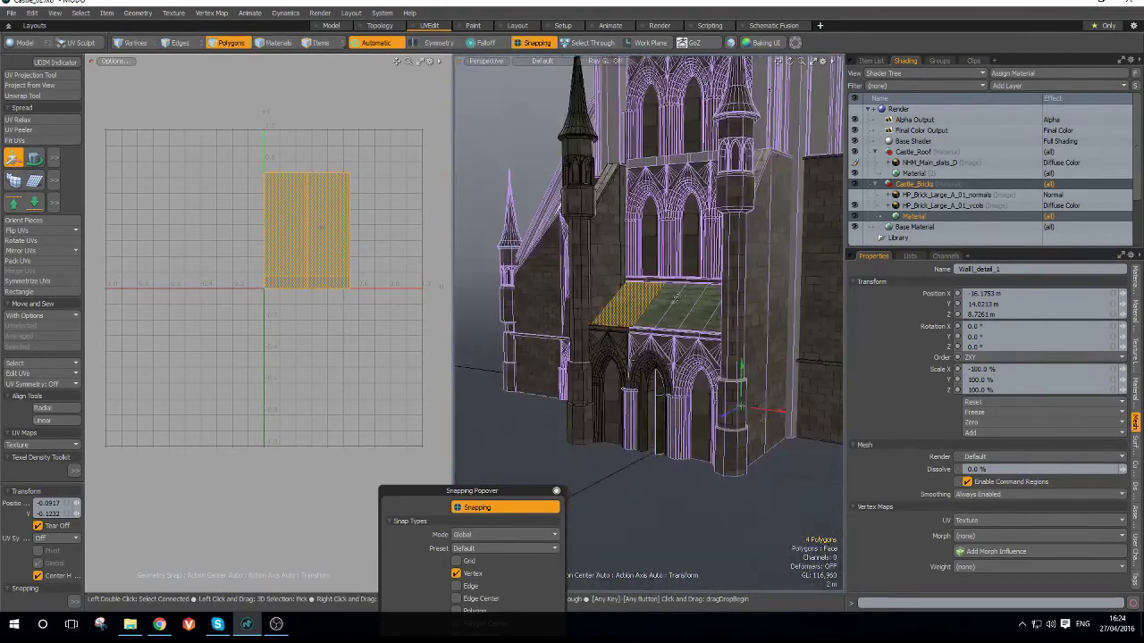
pyautogui.press('q')
pyautogui.click(617, 495)
pyautogui.keyDown('alt'); pyautogui.moveTo(587, 413); pyautogui.dragTo(612, 421); pyautogui.keyUp('alt')
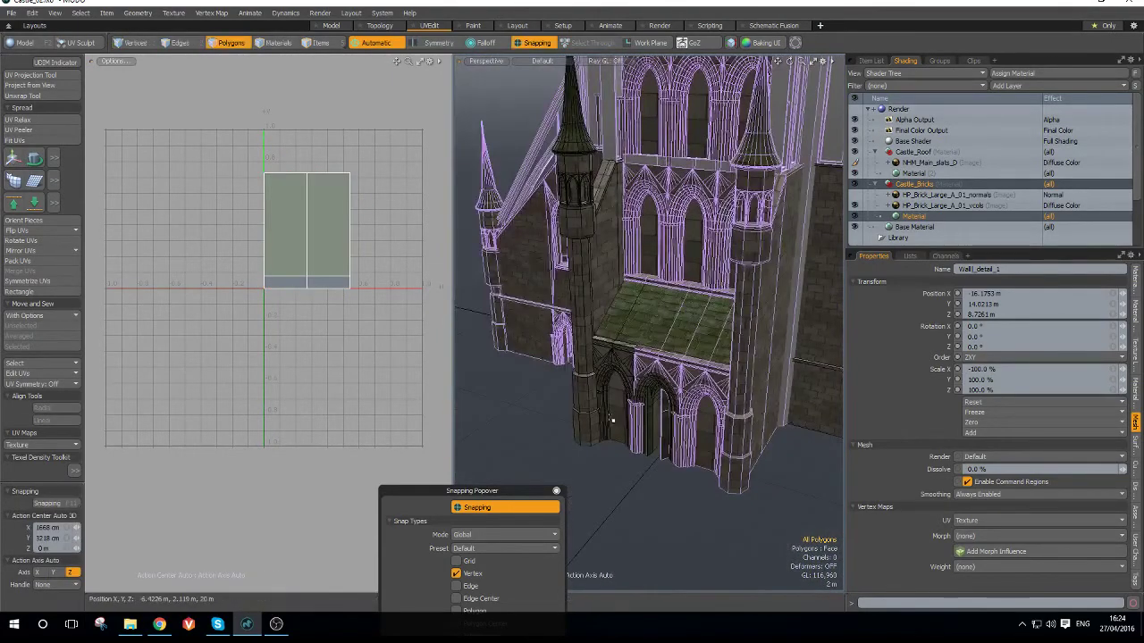
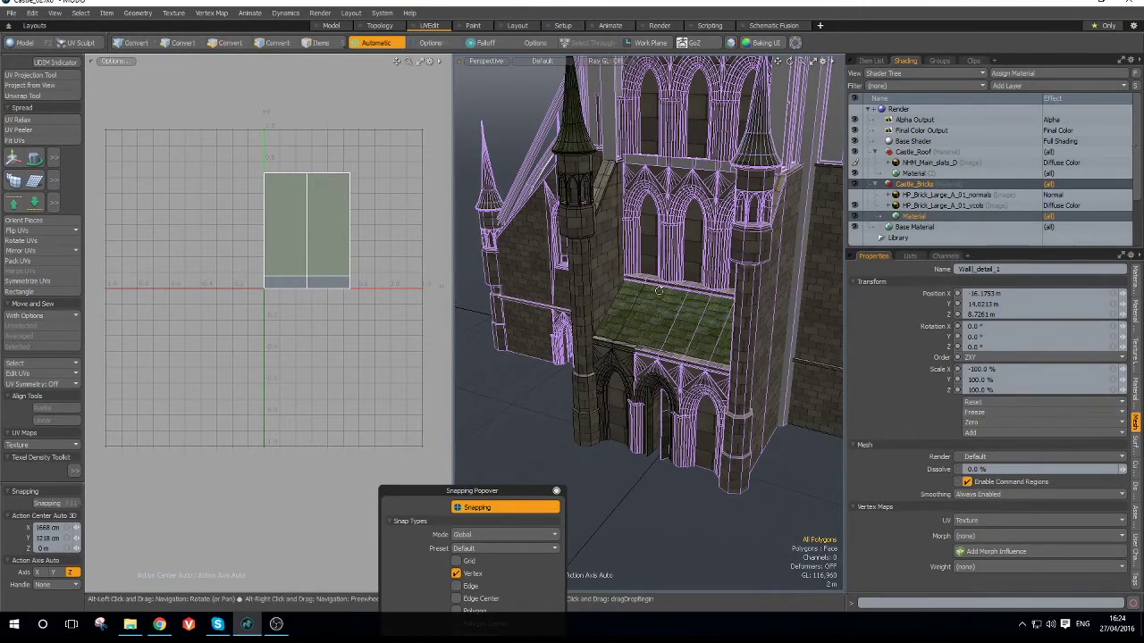
# - Examine the slate texture on the sloped roof and the stone ledges along its upper and lower edges
pyautogui.keyDown('alt'); pyautogui.moveTo(660, 291); pyautogui.dragTo(652, 248); pyautogui.keyUp('alt')
pyautogui.scroll(5, 585, 304)
pyautogui.scroll(-5, 611, 295)
pyautogui.scroll(6, 578, 411)
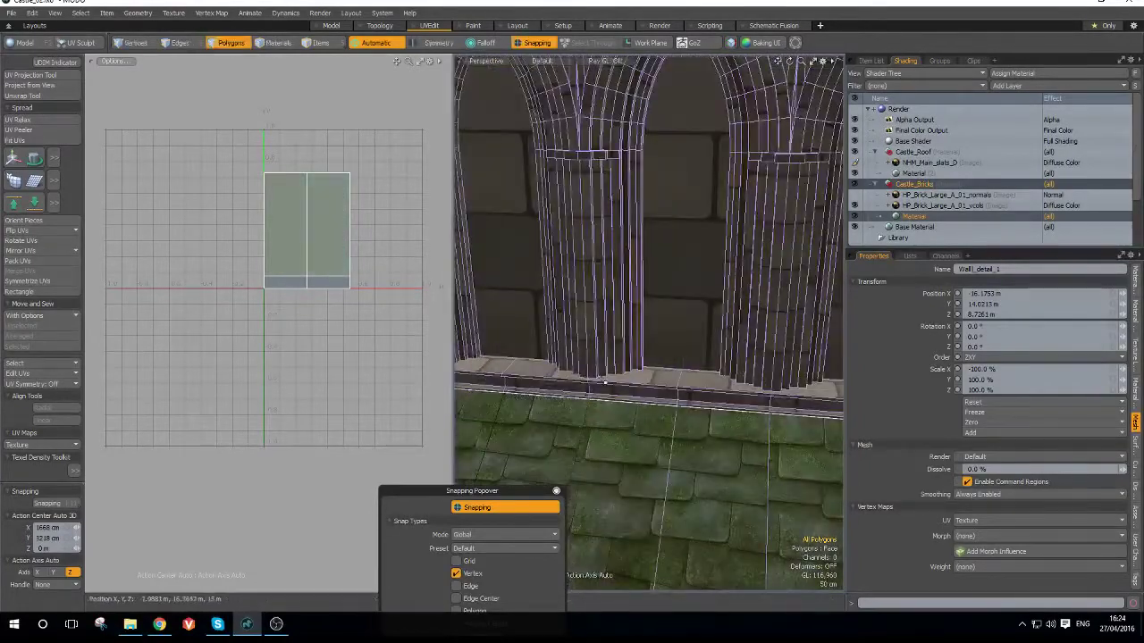
pyautogui.scroll(-6, 605, 382)
pyautogui.keyDown('alt'); pyautogui.moveTo(616, 376); pyautogui.dragTo(585, 380); pyautogui.keyUp('alt')
pyautogui.scroll(5, 605, 421)
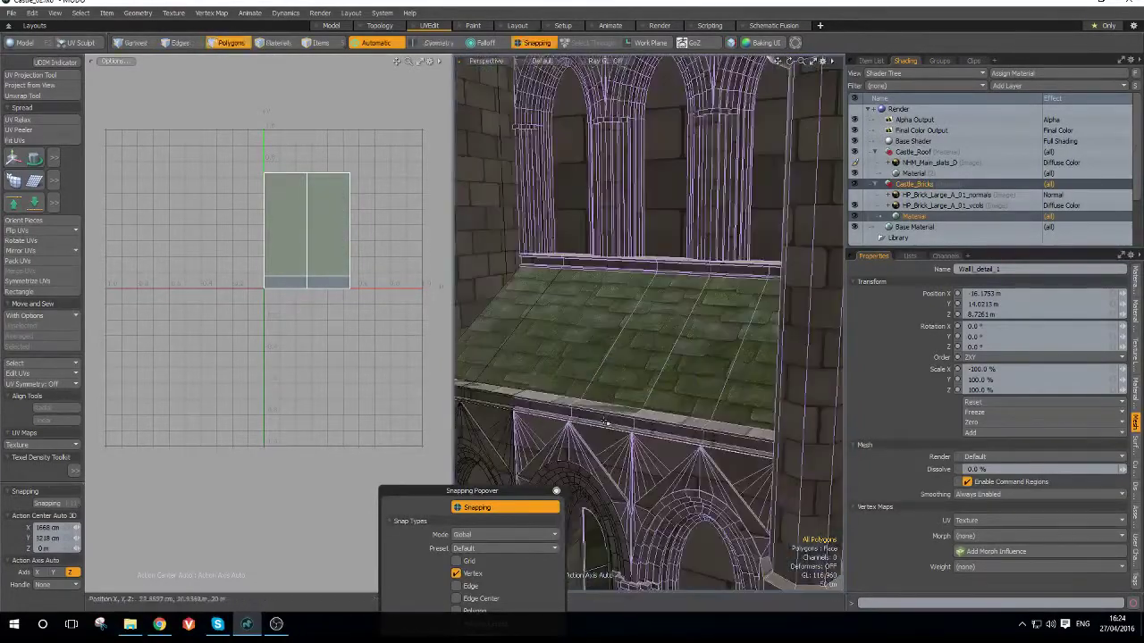
pyautogui.scroll(5, 606, 422)
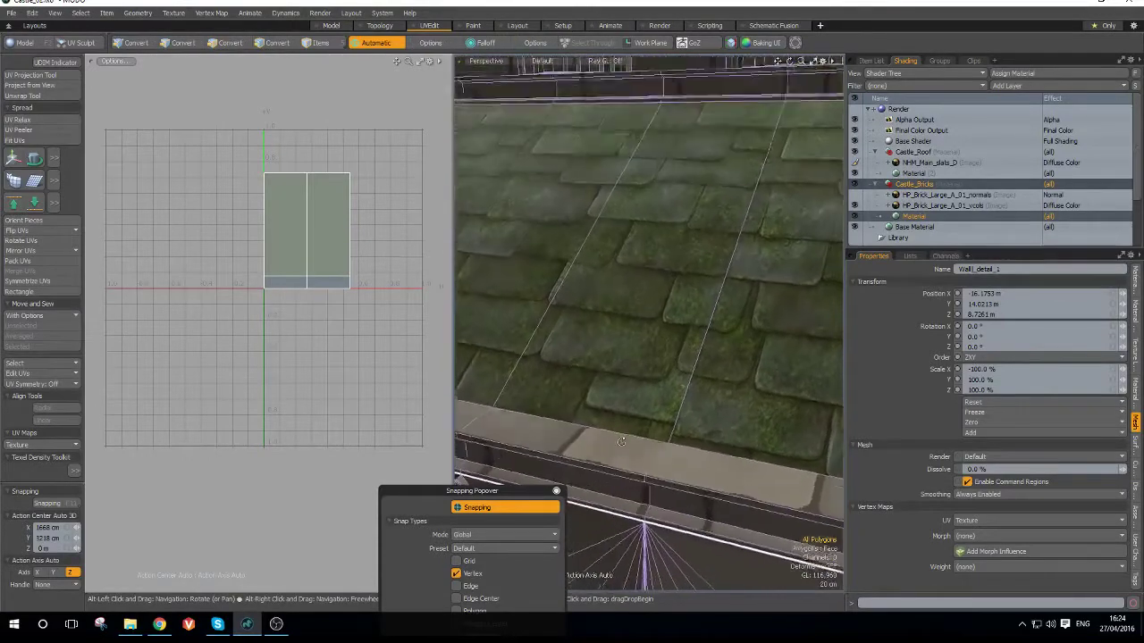
pyautogui.scroll(-5, 621, 441)
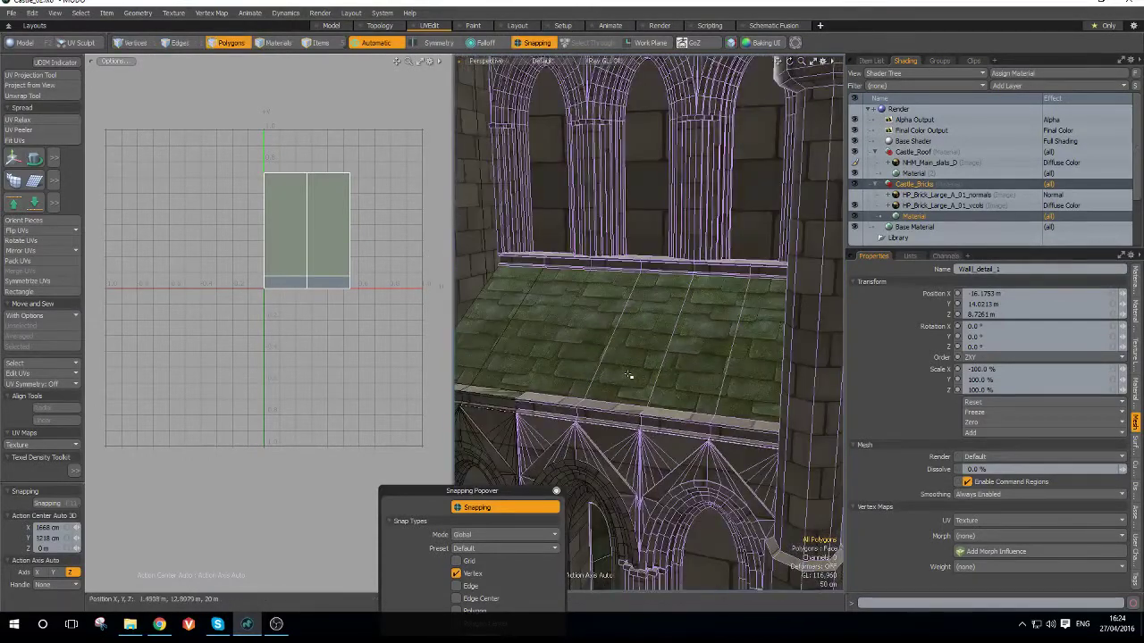
# - Delete the two narrow polygons along the lower edge of the sloped roof mesh
pyautogui.press('5')
pyautogui.click(628, 374)
pyautogui.moveTo(604, 367)
pyautogui.keyDown('alt'); pyautogui.mouseDown()
pyautogui.moveTo(561, 374)
pyautogui.moveTo(504, 355)
pyautogui.moveTo(616, 366)
pyautogui.mouseUp(); pyautogui.keyUp('alt')
pyautogui.click(503, 355)
pyautogui.press('3')
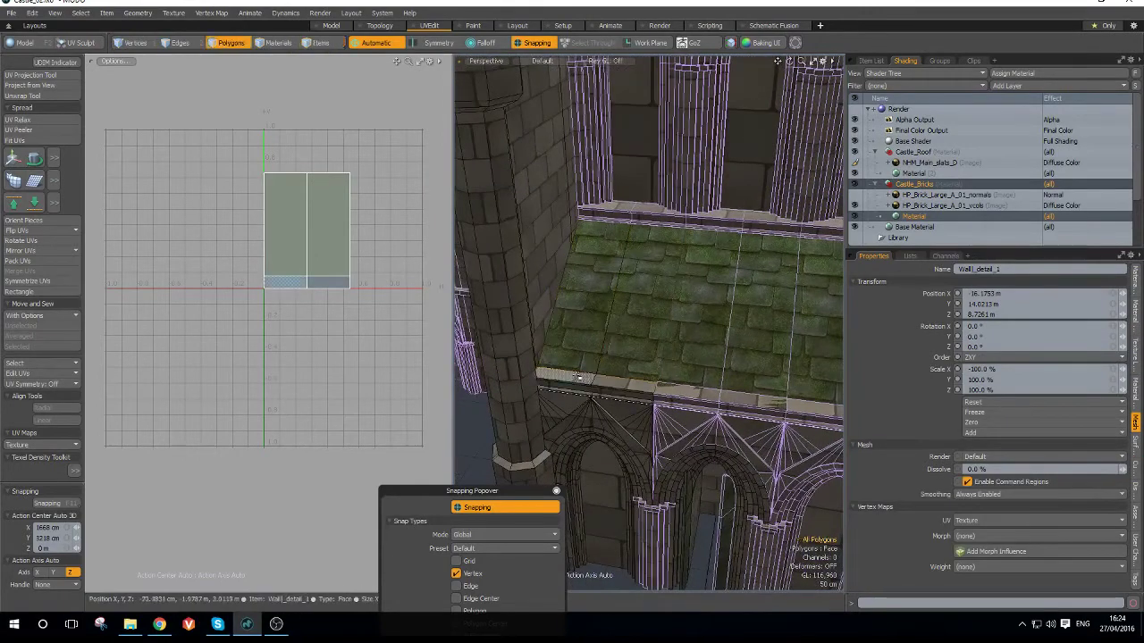
pyautogui.click(578, 378)
pyautogui.press('Delete')
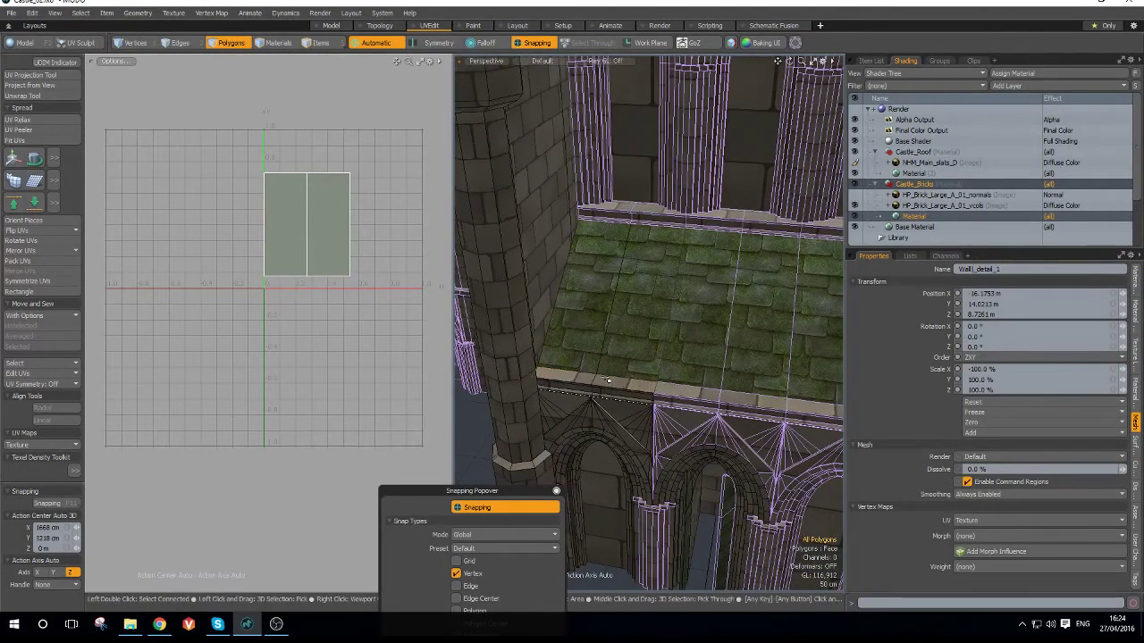
# - Clear the item selection and examine the entrance facade and its slate roof from several angles
pyautogui.keyDown('alt'); pyautogui.moveTo(606, 379); pyautogui.dragTo(691, 382); pyautogui.keyUp('alt')
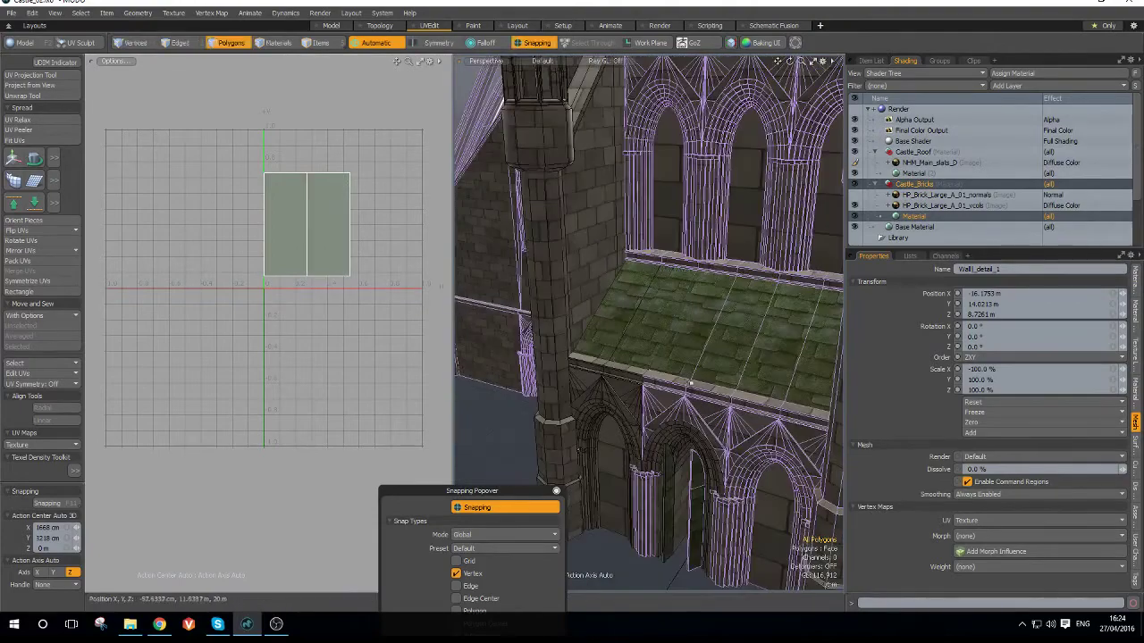
pyautogui.moveTo(665, 440)
pyautogui.keyDown('alt'); pyautogui.mouseDown()
pyautogui.moveTo(784, 443)
pyautogui.moveTo(652, 405)
pyautogui.moveTo(681, 438)
pyautogui.mouseUp(); pyautogui.keyUp('alt')
pyautogui.scroll(-4, 652, 405)
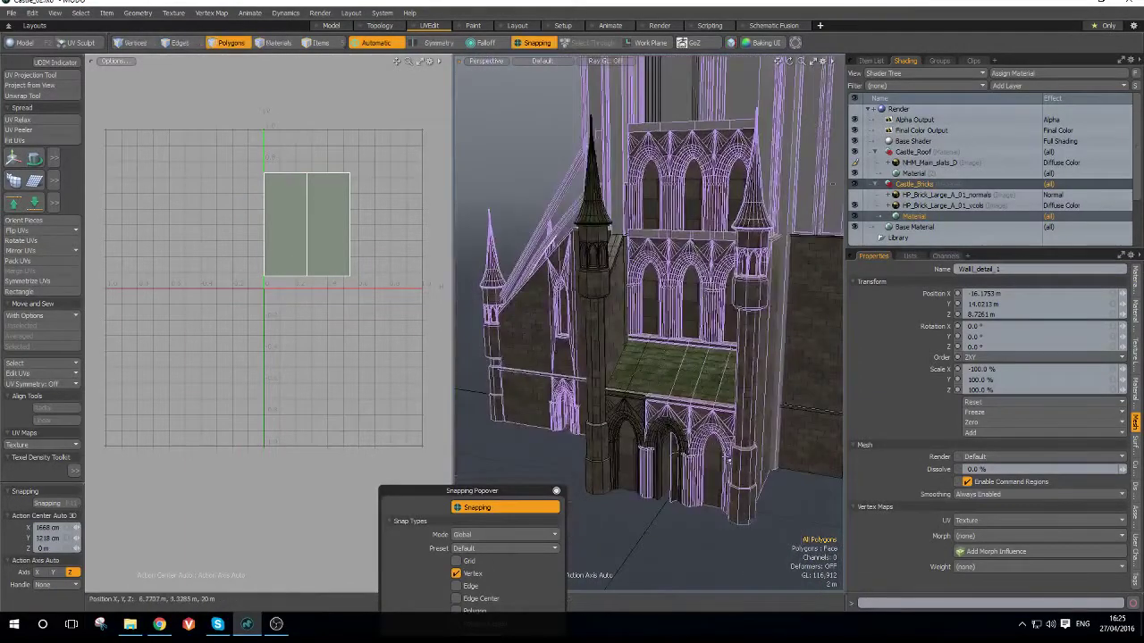
pyautogui.press('5')
pyautogui.click(758, 515)
pyautogui.keyDown('alt'); pyautogui.moveTo(758, 518); pyautogui.dragTo(437, 422); pyautogui.keyUp('alt')
pyautogui.keyDown('alt'); pyautogui.moveTo(596, 440); pyautogui.dragTo(482, 348); pyautogui.keyUp('alt')
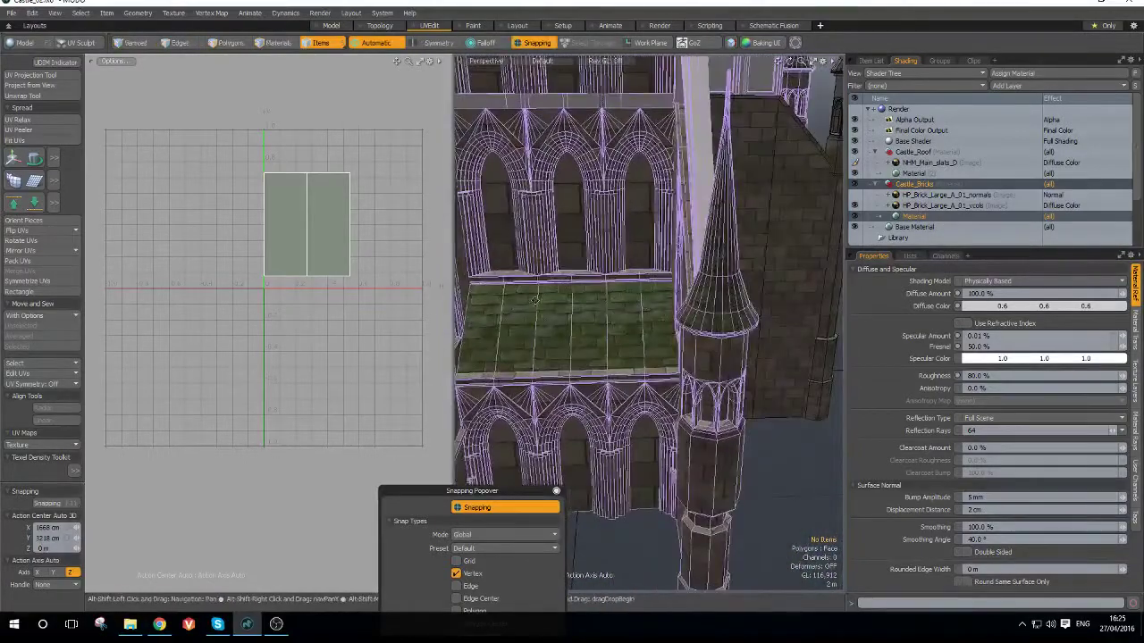
pyautogui.keyDown('alt'); pyautogui.moveTo(535, 300); pyautogui.dragTo(630, 185); pyautogui.keyUp('alt')
# - Select the cross beam above the slate roof and the cross beam top on the upper ledge to inspect them
pyautogui.click(607, 355)
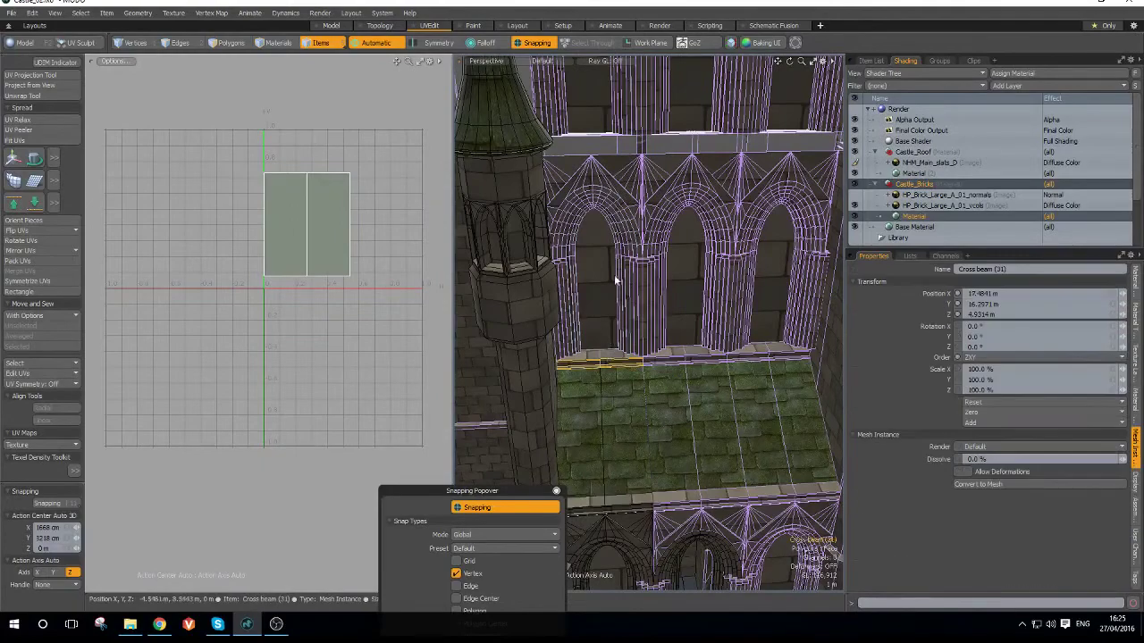
pyautogui.keyDown('alt'); pyautogui.keyDown('shift'); pyautogui.moveTo(621, 143); pyautogui.dragTo(630, 336); pyautogui.keyUp('shift'); pyautogui.keyUp('alt')
pyautogui.scroll(4, 638, 338)
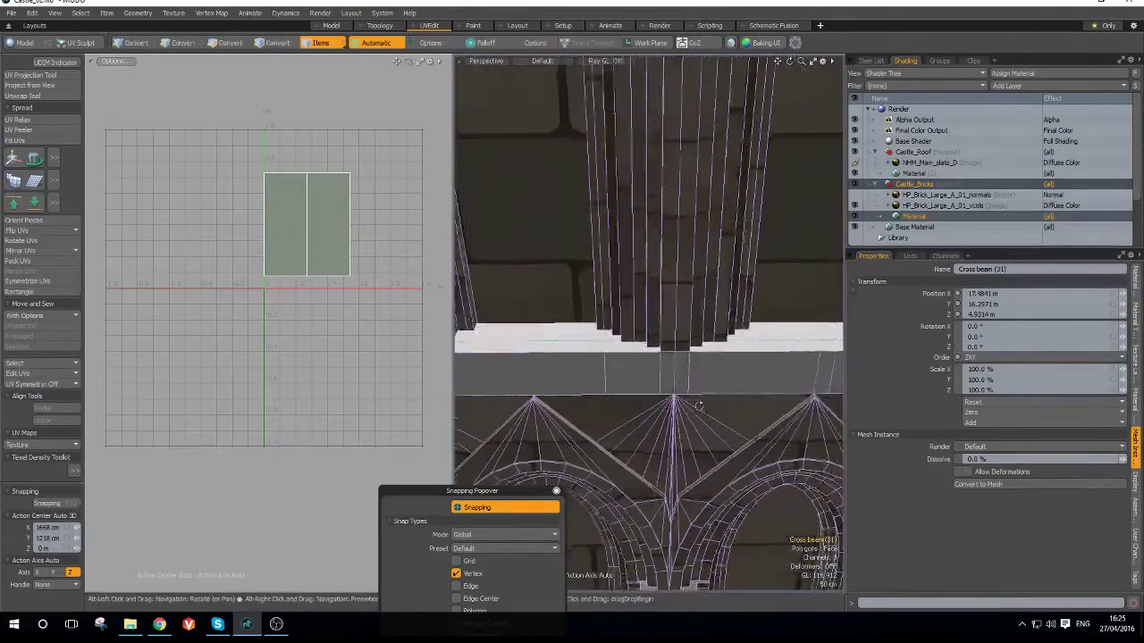
pyautogui.click(510, 338)
pyautogui.scroll(-8, 599, 331)
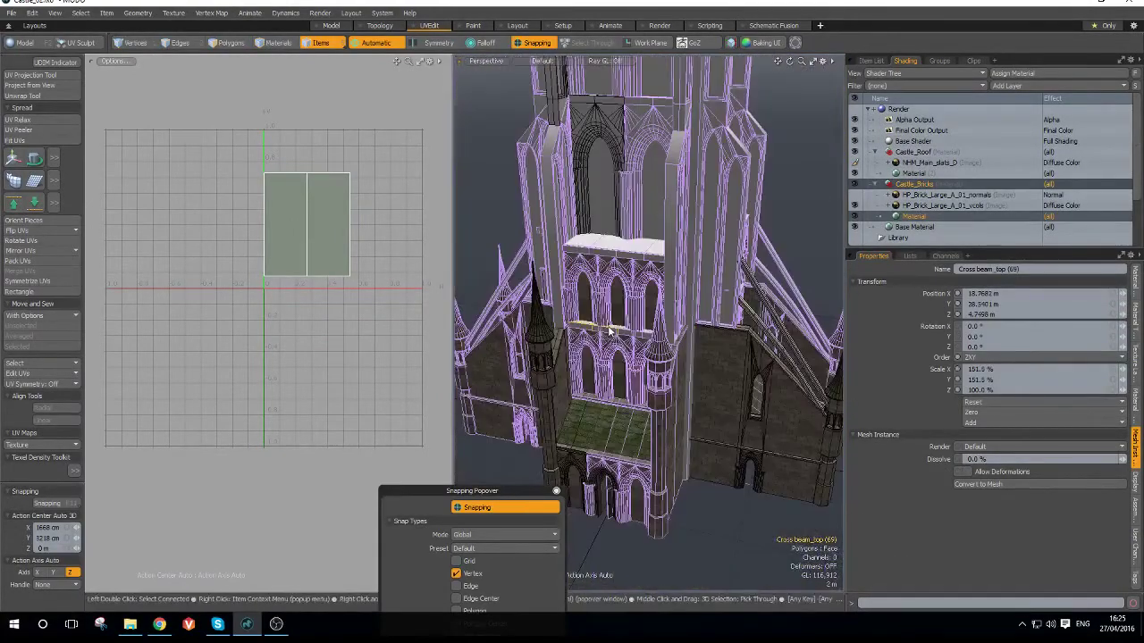
pyautogui.scroll(-3, 612, 334)
pyautogui.keyDown('alt'); pyautogui.moveTo(616, 358); pyautogui.dragTo(536, 344); pyautogui.keyUp('alt')
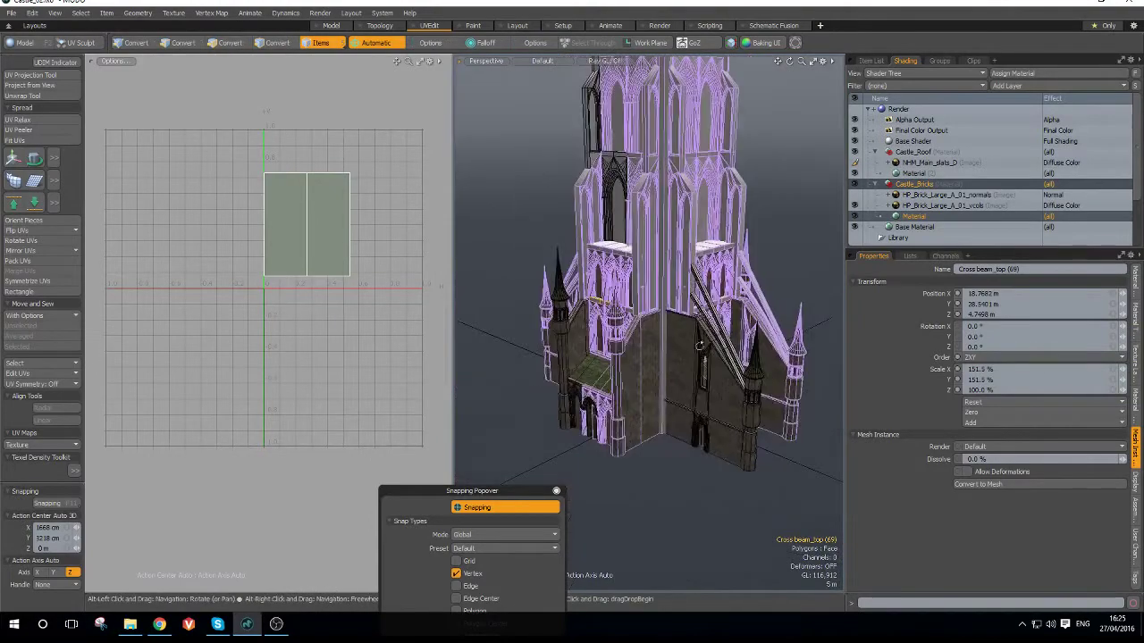
# - Clear the item selection and project atlas UVs onto the tall corner spire where the brick walls meet
pyautogui.click(691, 472)
pyautogui.keyDown('alt'); pyautogui.moveTo(558, 390); pyautogui.dragTo(639, 366); pyautogui.keyUp('alt')
pyautogui.scroll(3, 606, 302)
pyautogui.click(597, 308)
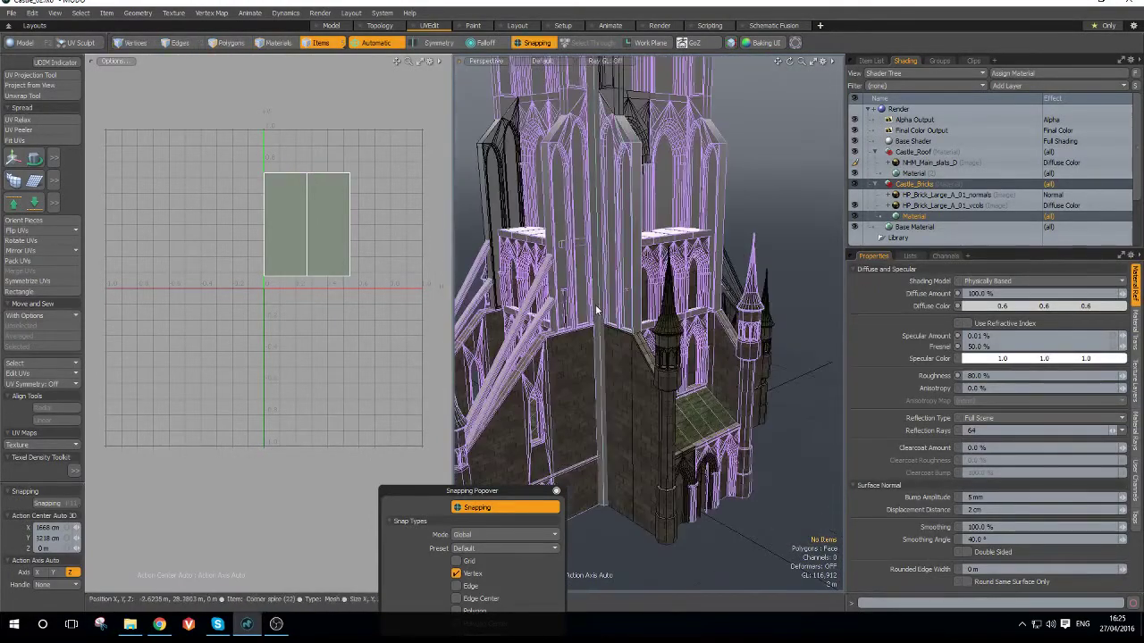
pyautogui.click(32, 75)
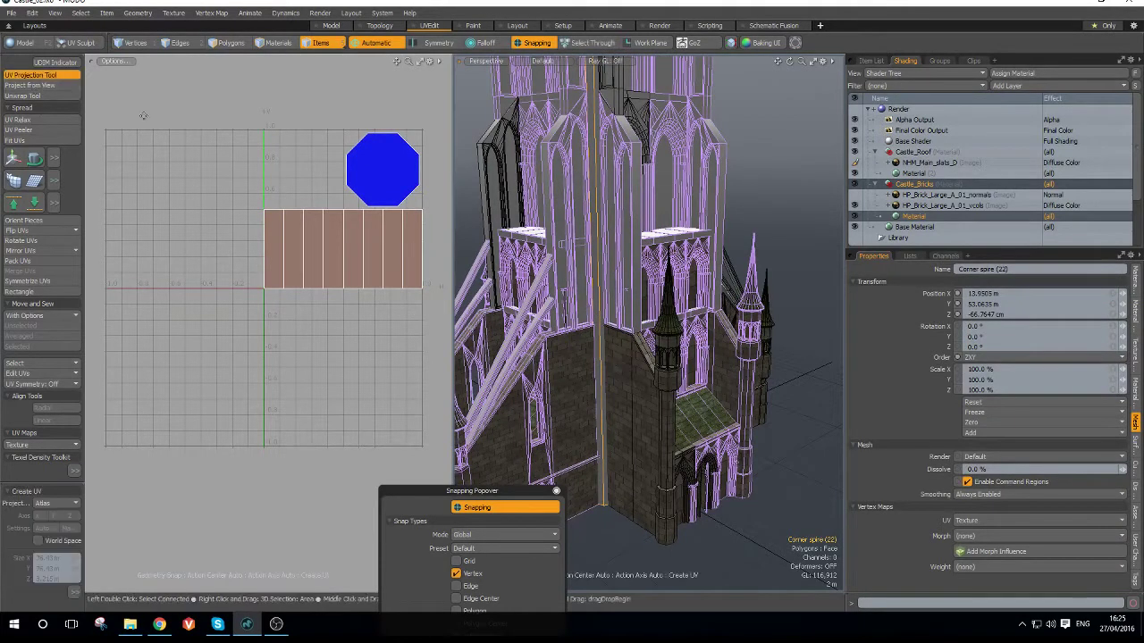
pyautogui.click(292, 160)
pyautogui.scroll(3, 293, 175)
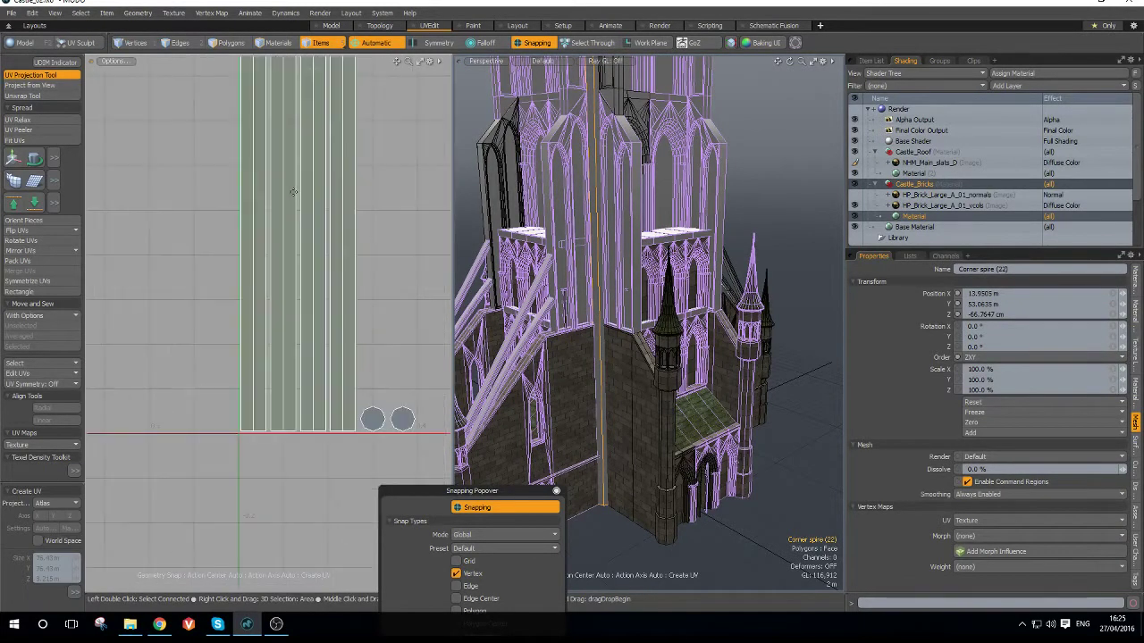
pyautogui.scroll(-1, 303, 194)
# - Sew the corner spire's separate side strips along their shared edges into one continuous UV island
pyautogui.press('2')
pyautogui.click(338, 229)
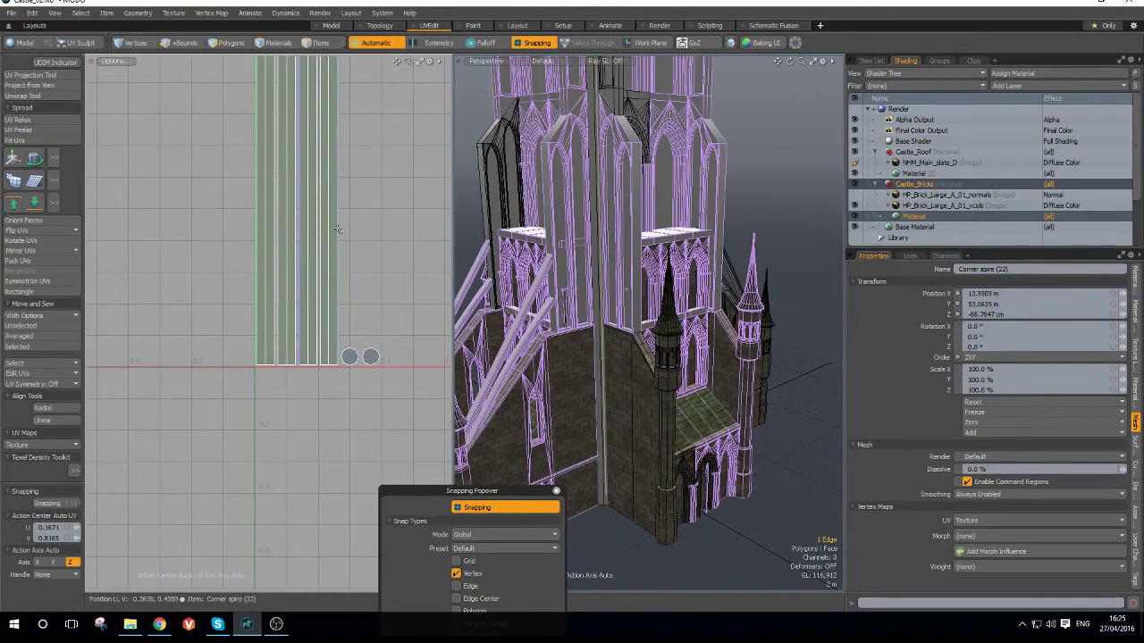
pyautogui.hotkey('ctrl', 'space')
pyautogui.click(303, 206)
pyautogui.click(355, 224)
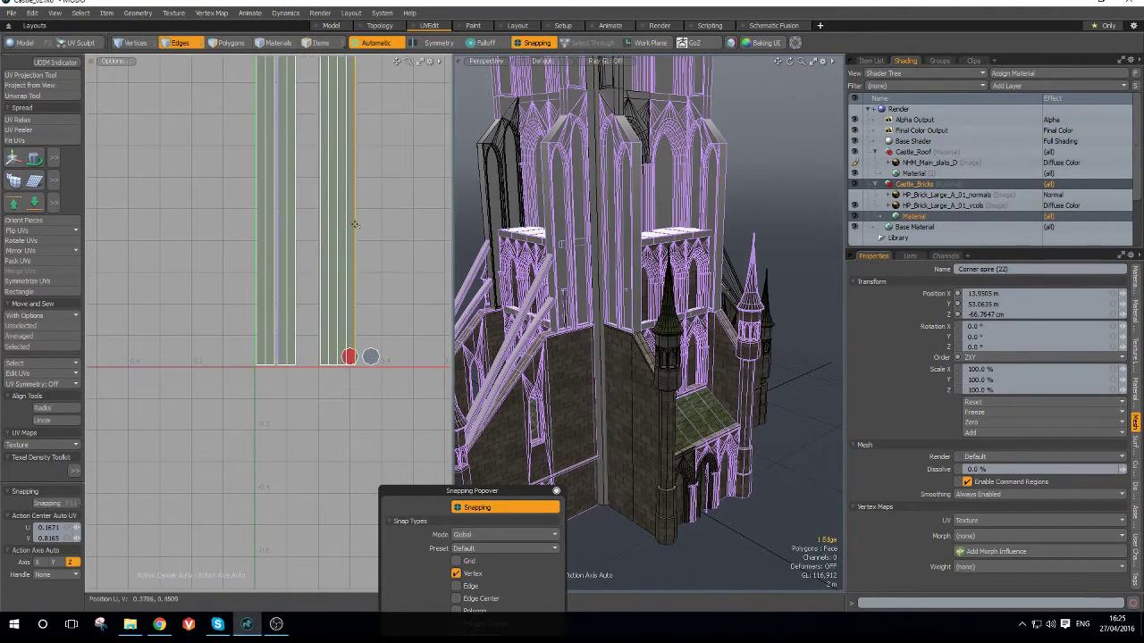
pyautogui.hotkey('ctrl', 'space')
pyautogui.click(339, 207)
pyautogui.hotkey('ctrl', 'space')
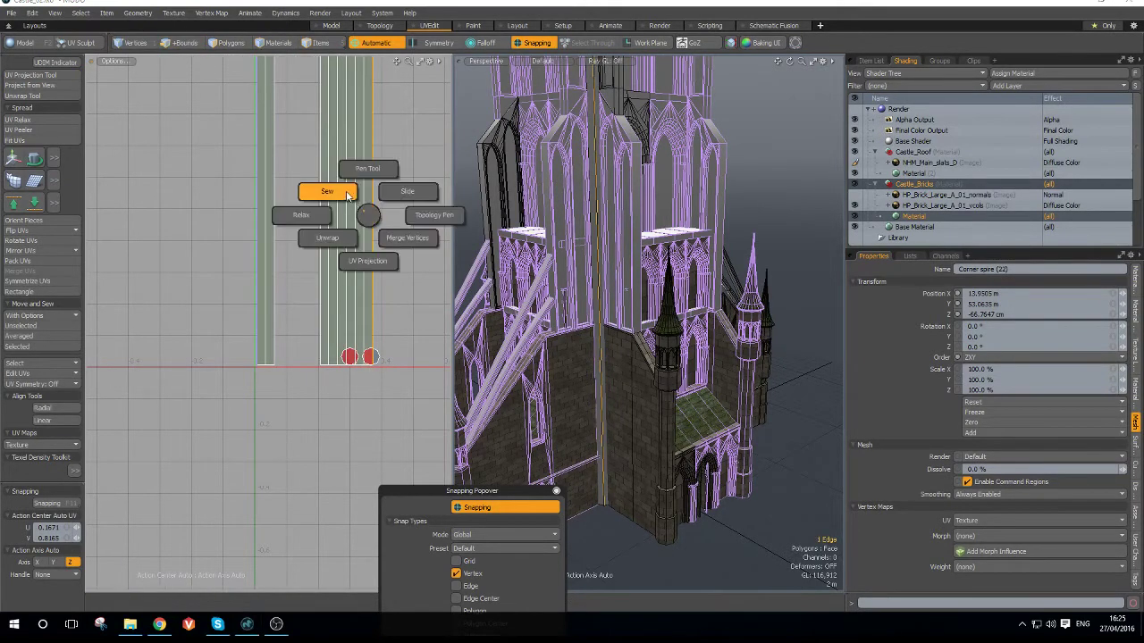
pyautogui.click(323, 199)
pyautogui.scroll(-3, 368, 328)
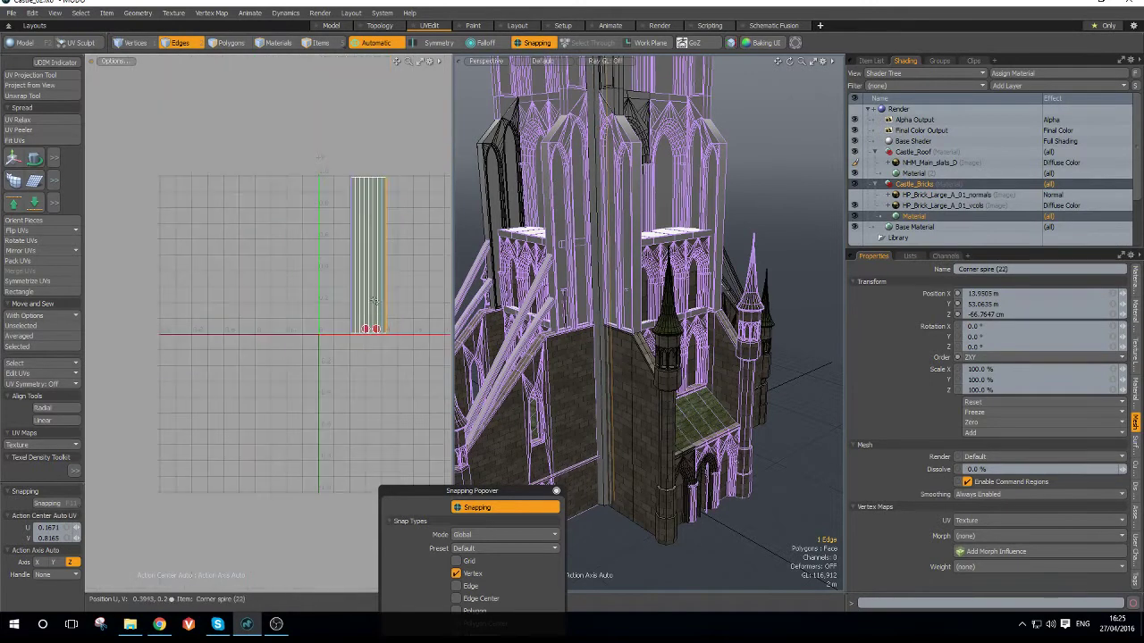
# - Pack the corner spire's UV pieces with Pack and Stretch enabled, working on its polygons
pyautogui.click(37, 260)
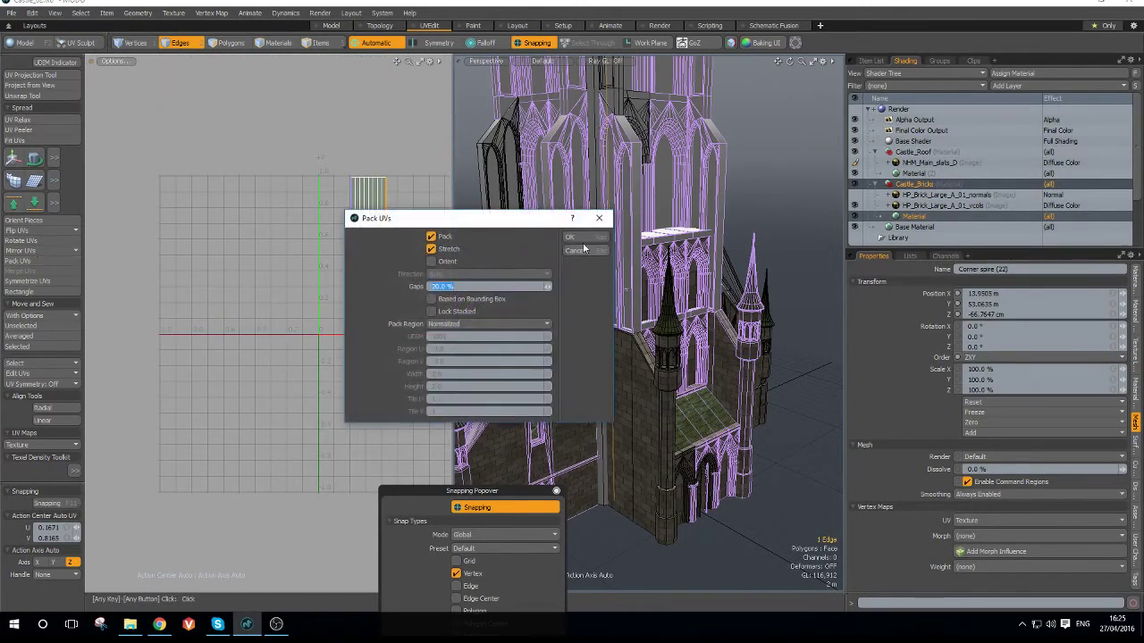
pyautogui.click(580, 241)
pyautogui.press('3')
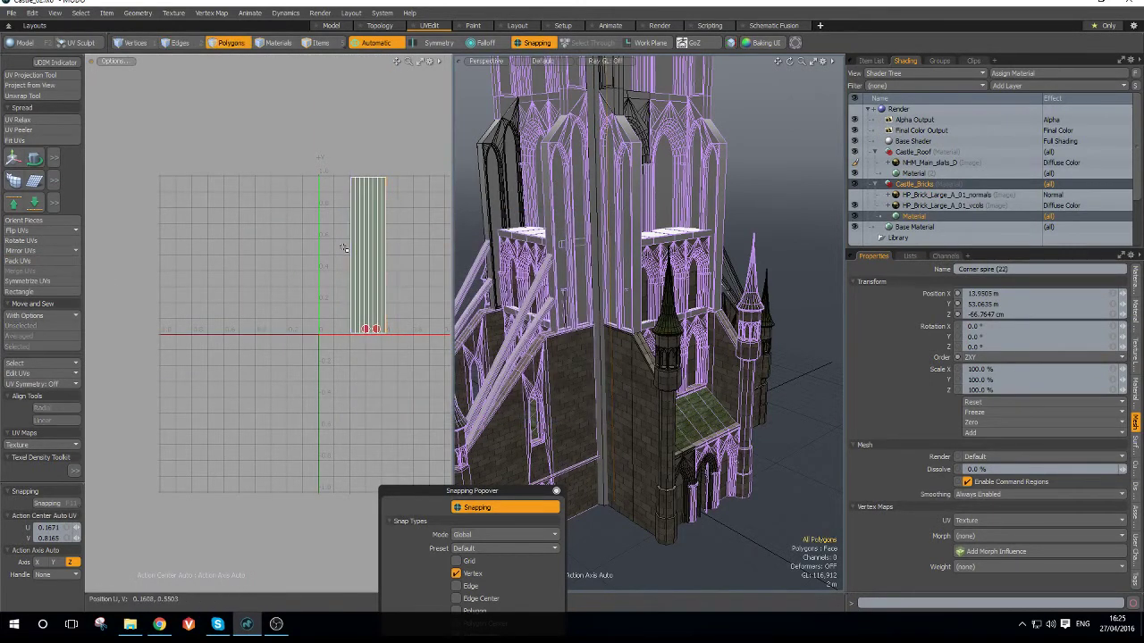
pyautogui.click(26, 260)
pyautogui.click(572, 238)
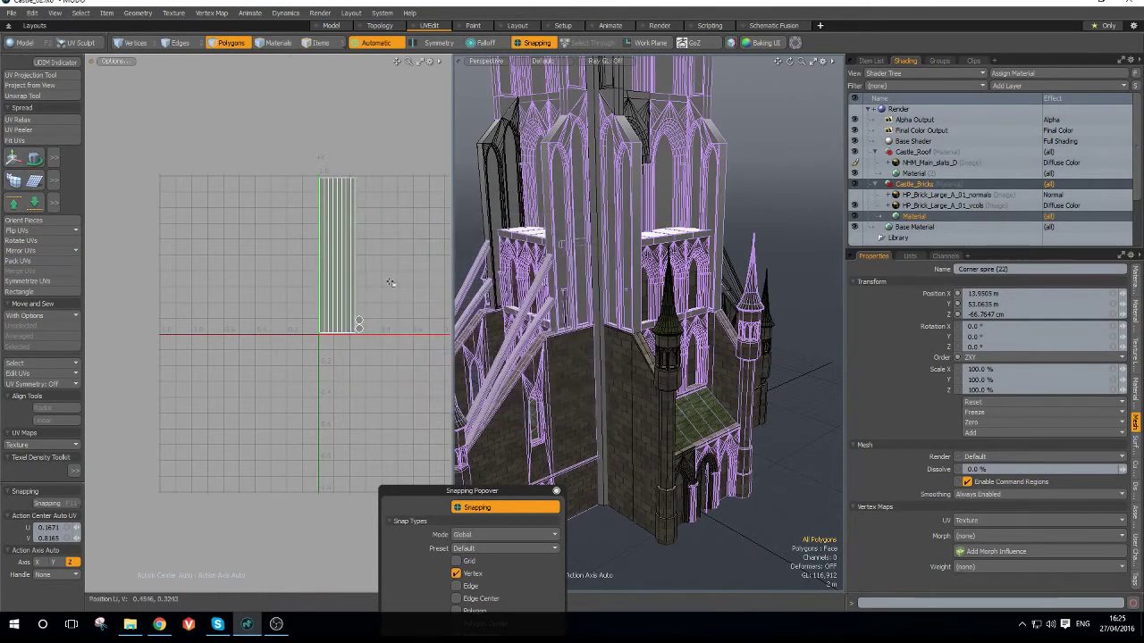
# - Select all of the corner spire's UV polygons and apply a texel density of 52.6061
pyautogui.keyDown('alt'); pyautogui.moveTo(589, 315); pyautogui.dragTo(684, 248); pyautogui.keyUp('alt')
pyautogui.scroll(-3, 603, 279)
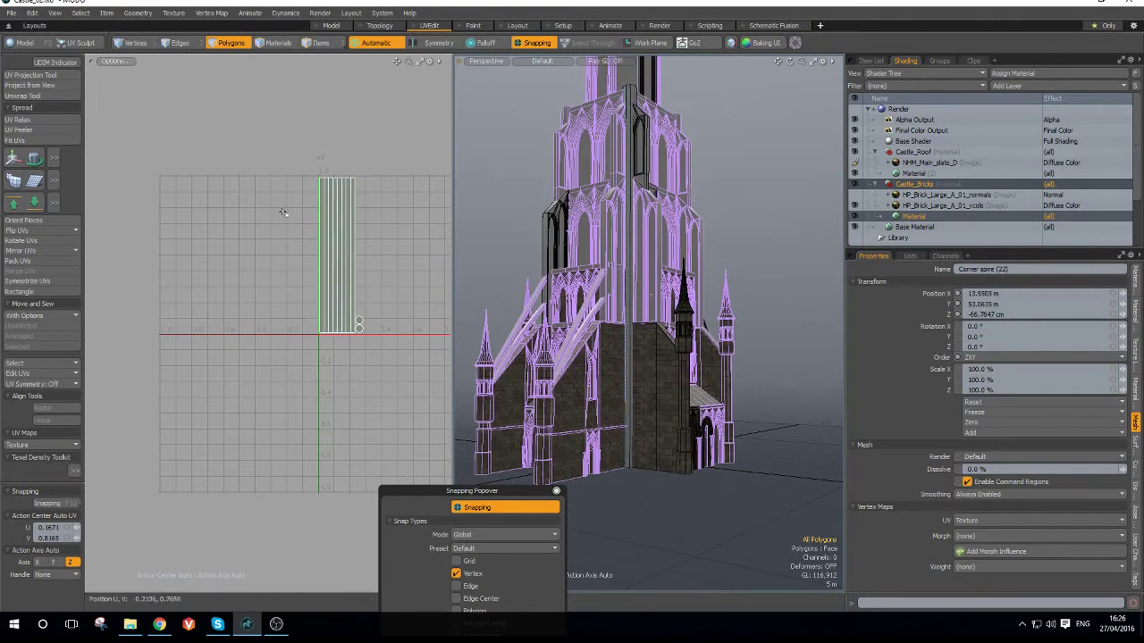
pyautogui.keyDown('alt'); pyautogui.moveTo(367, 226); pyautogui.dragTo(350, 254); pyautogui.keyUp('alt')
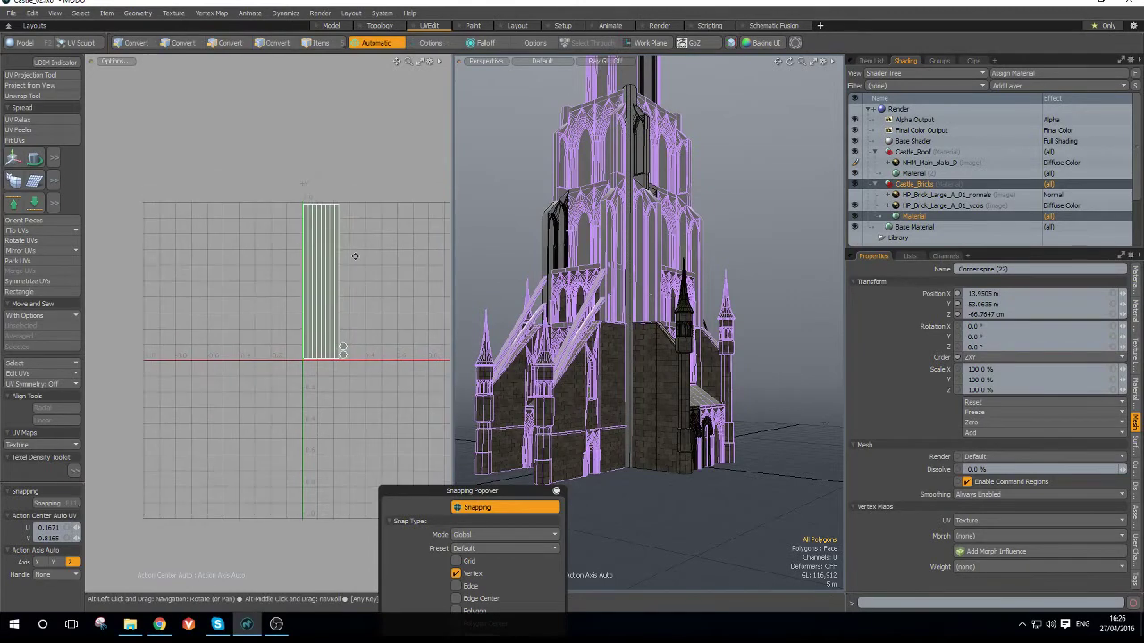
pyautogui.scroll(2, 340, 267)
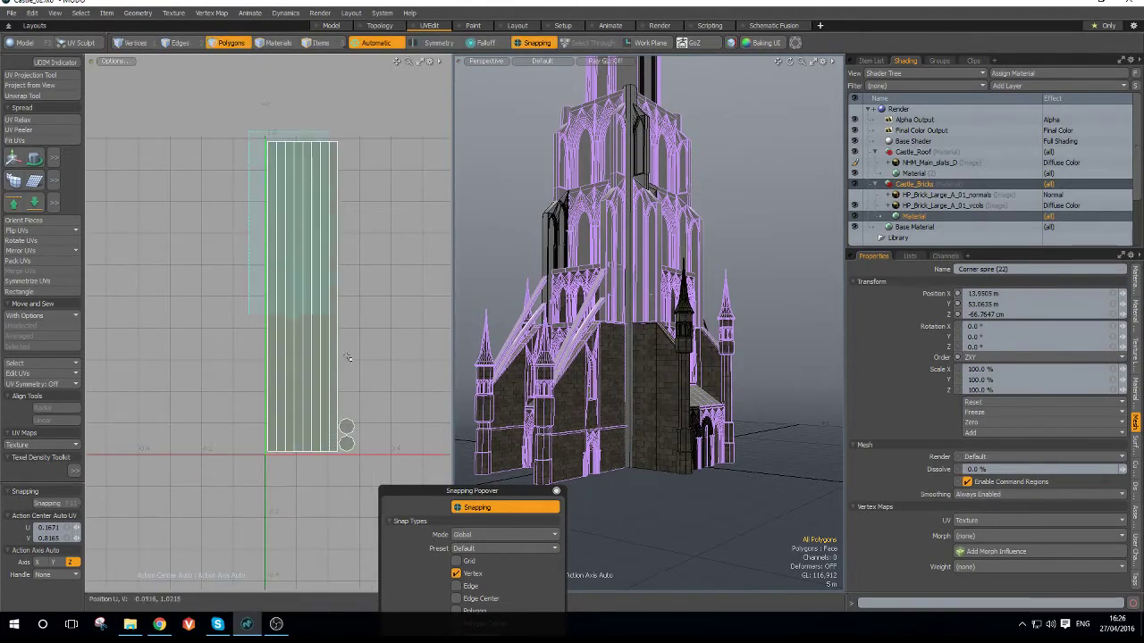
pyautogui.moveTo(383, 112); pyautogui.dragTo(174, 521, button='right')
pyautogui.click(75, 470)
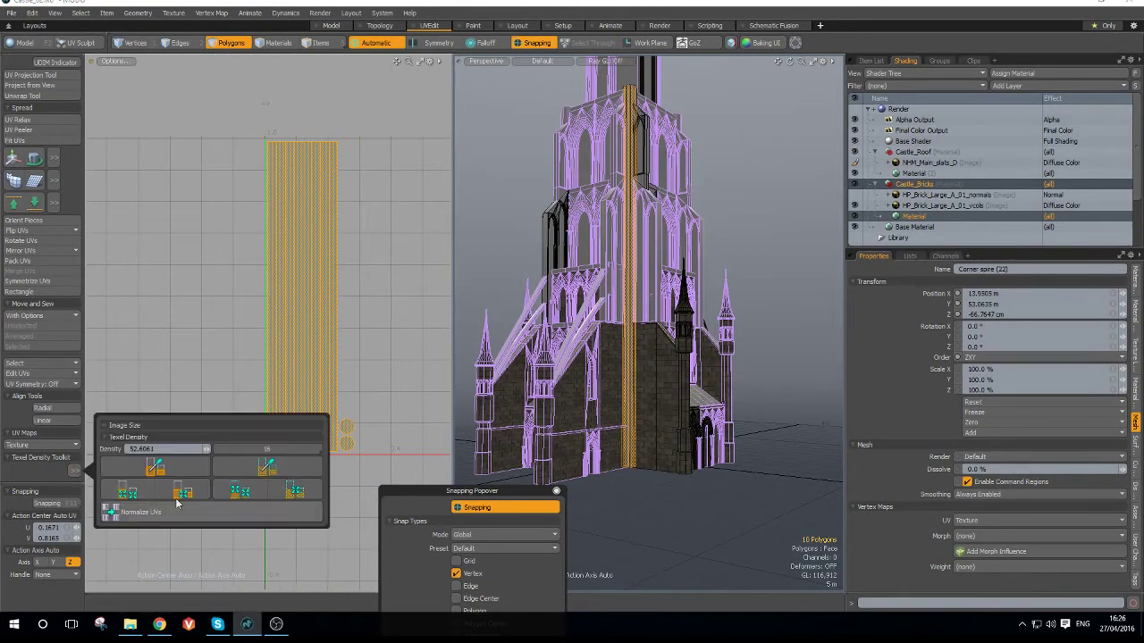
pyautogui.click(128, 491)
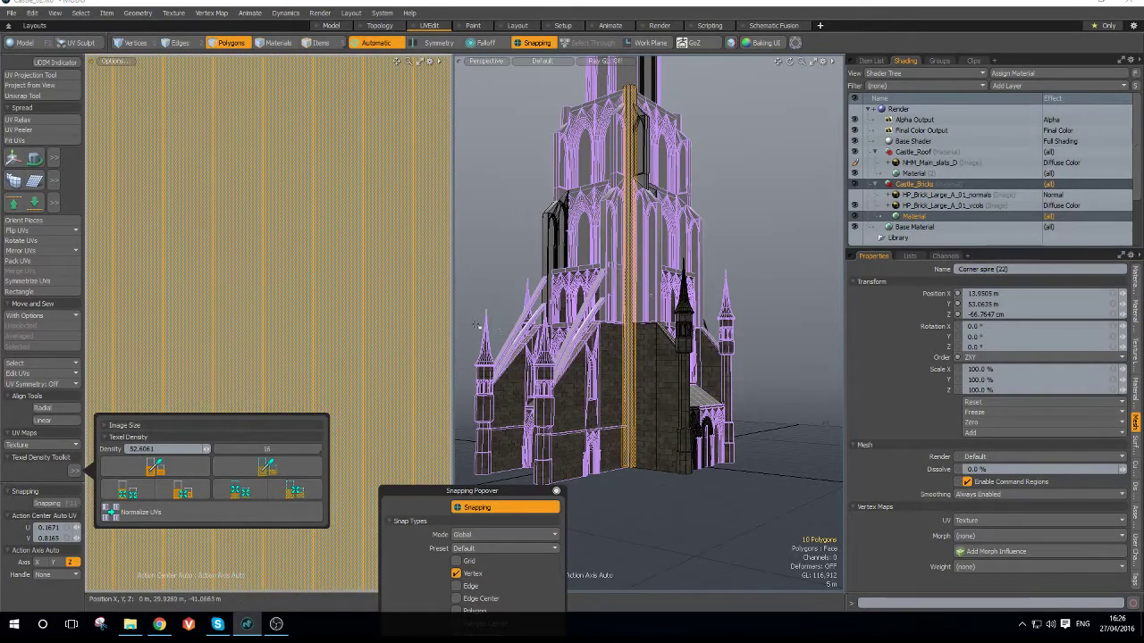
# - Move the corner spire's UVs so the lower corner of the strip island snaps to the UV origin, and clear the selection
pyautogui.press('a')
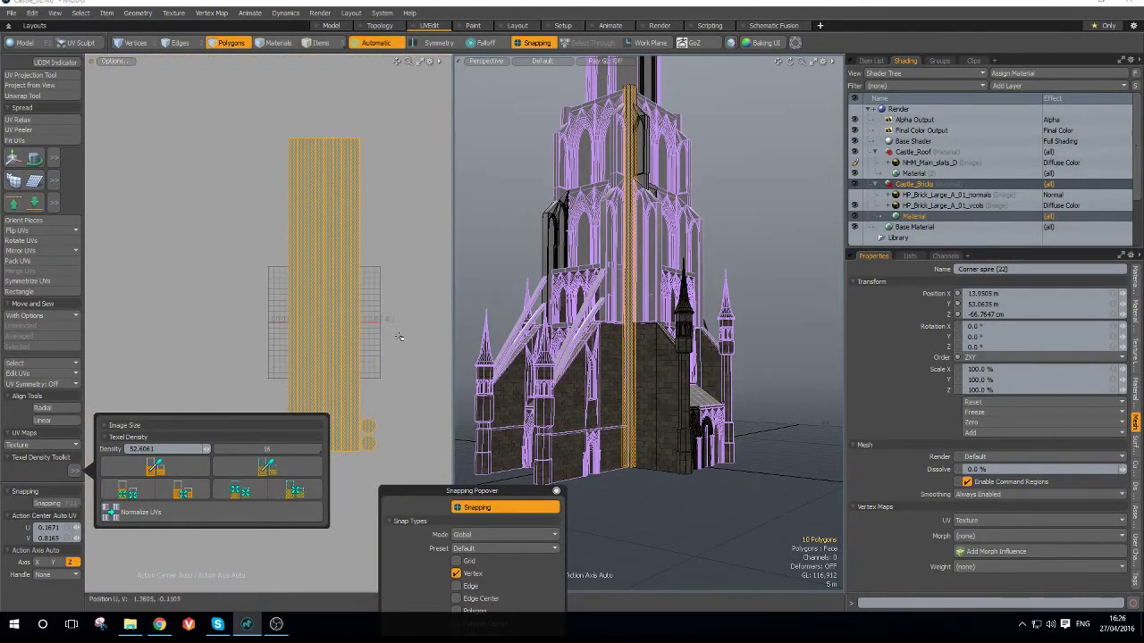
pyautogui.press('w')
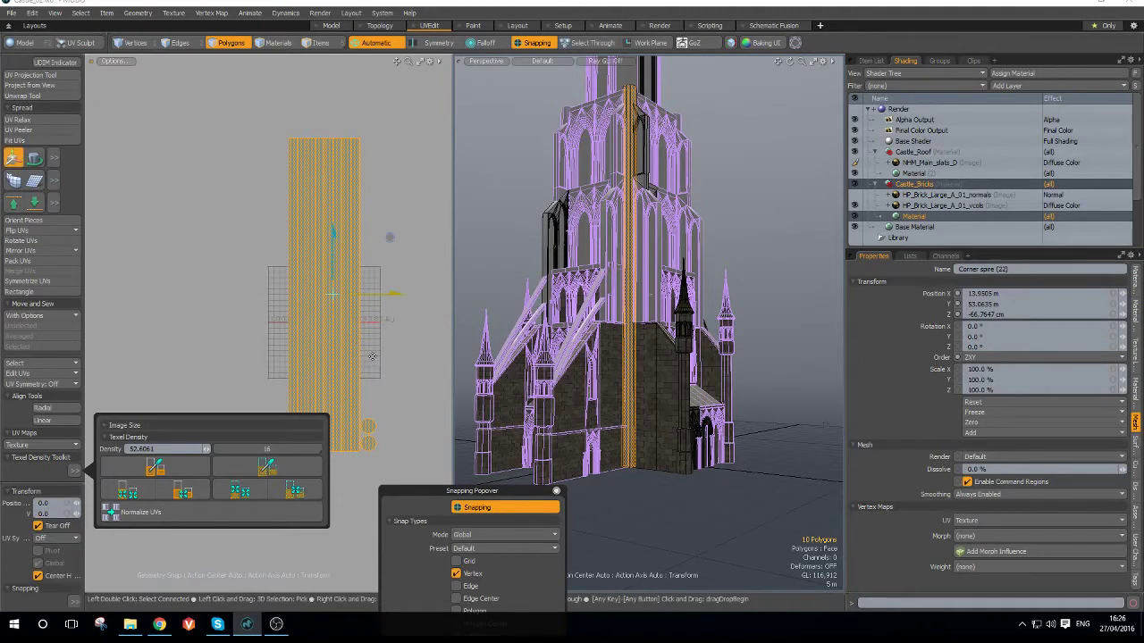
pyautogui.scroll(-2, 373, 324)
pyautogui.click(402, 249)
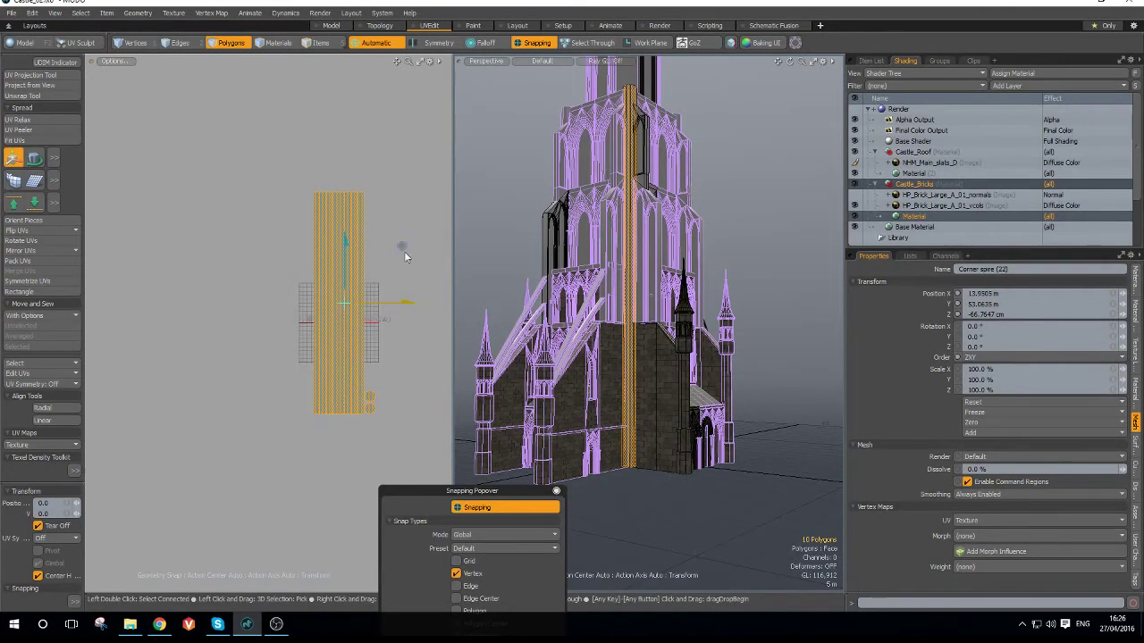
pyautogui.moveTo(401, 246); pyautogui.dragTo(441, 159)
pyautogui.scroll(5, 298, 340)
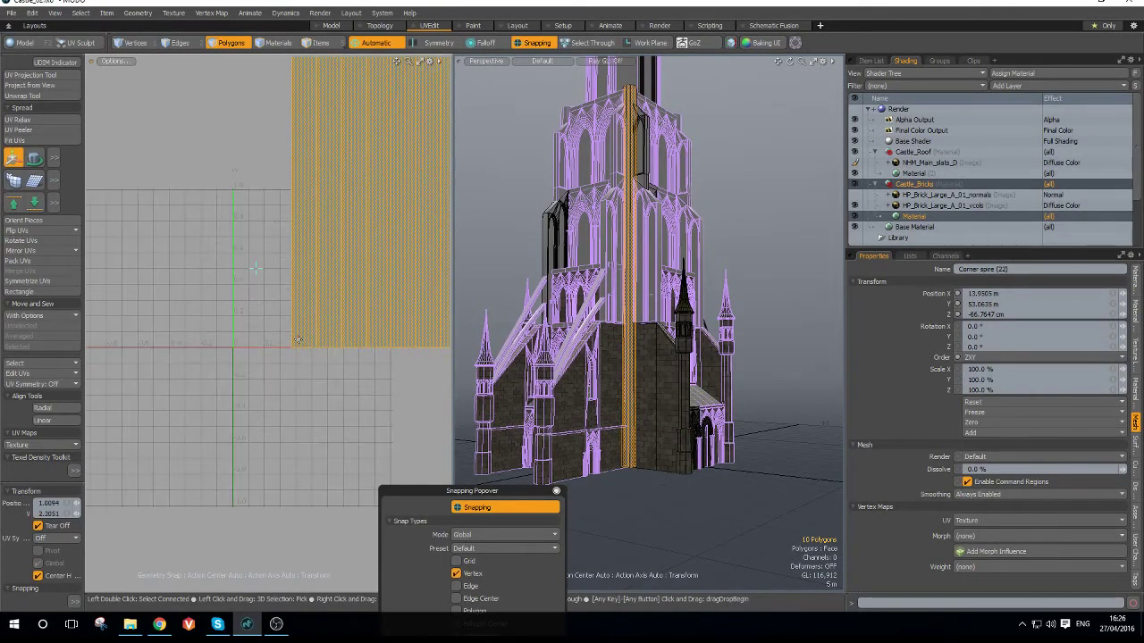
pyautogui.moveTo(291, 348); pyautogui.dragTo(199, 361)
pyautogui.scroll(3, 283, 310)
pyautogui.scroll(-6, 206, 352)
pyautogui.press('space')
pyautogui.click(334, 278)
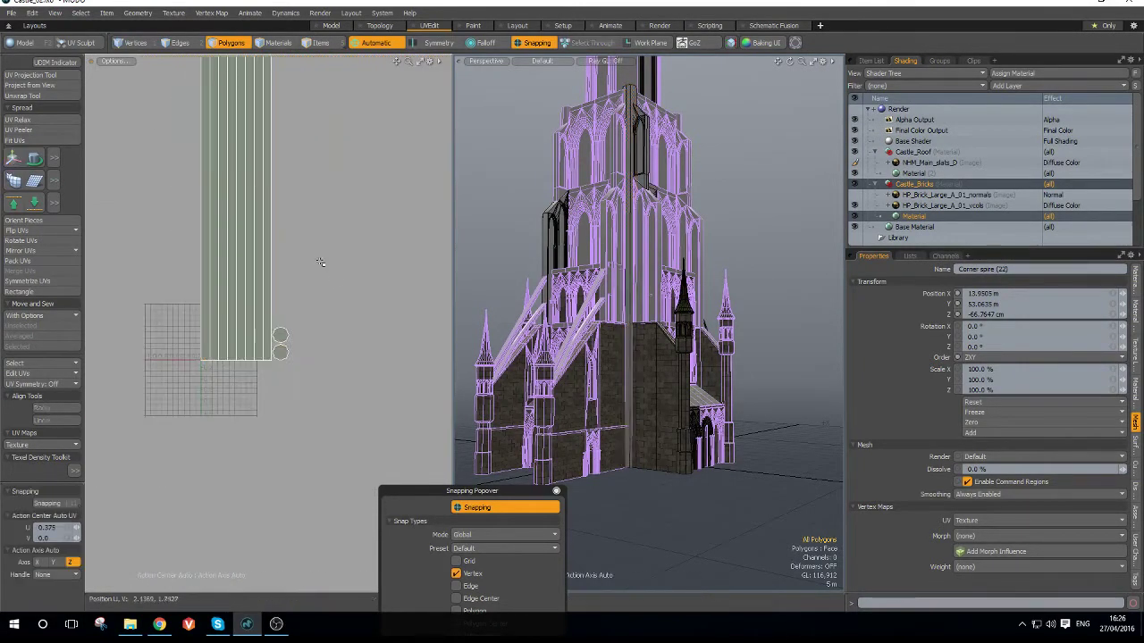
# - Assign the Castle_Bricks material to the corner spire
pyautogui.moveTo(320, 262); pyautogui.dragTo(342, 435, button='middle')
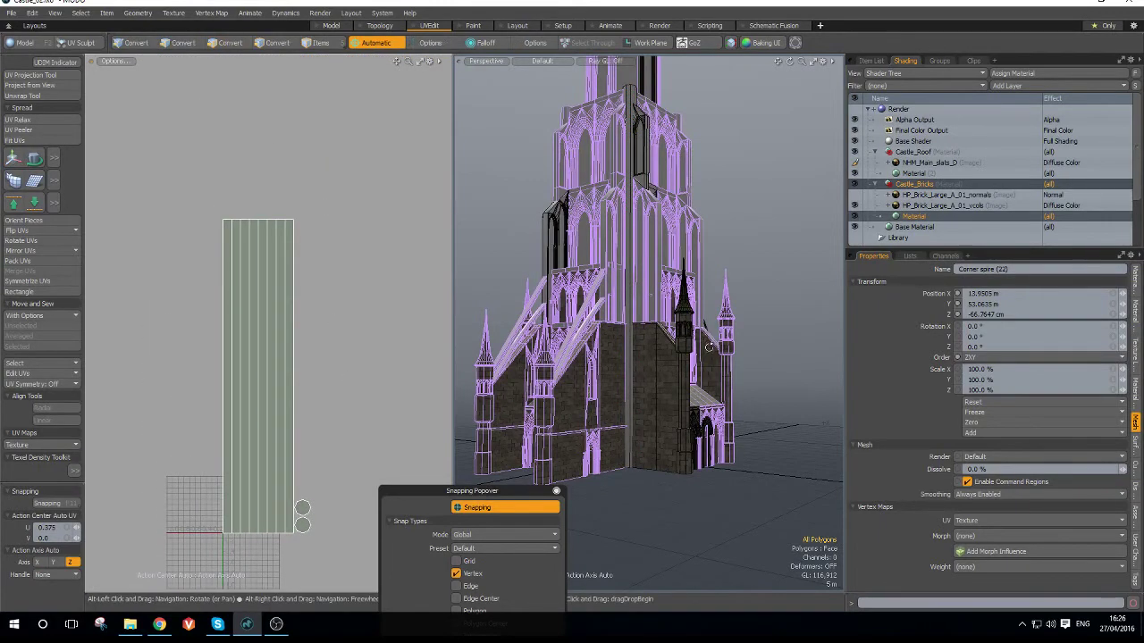
pyautogui.keyDown('alt'); pyautogui.moveTo(708, 347); pyautogui.dragTo(633, 364); pyautogui.keyUp('alt')
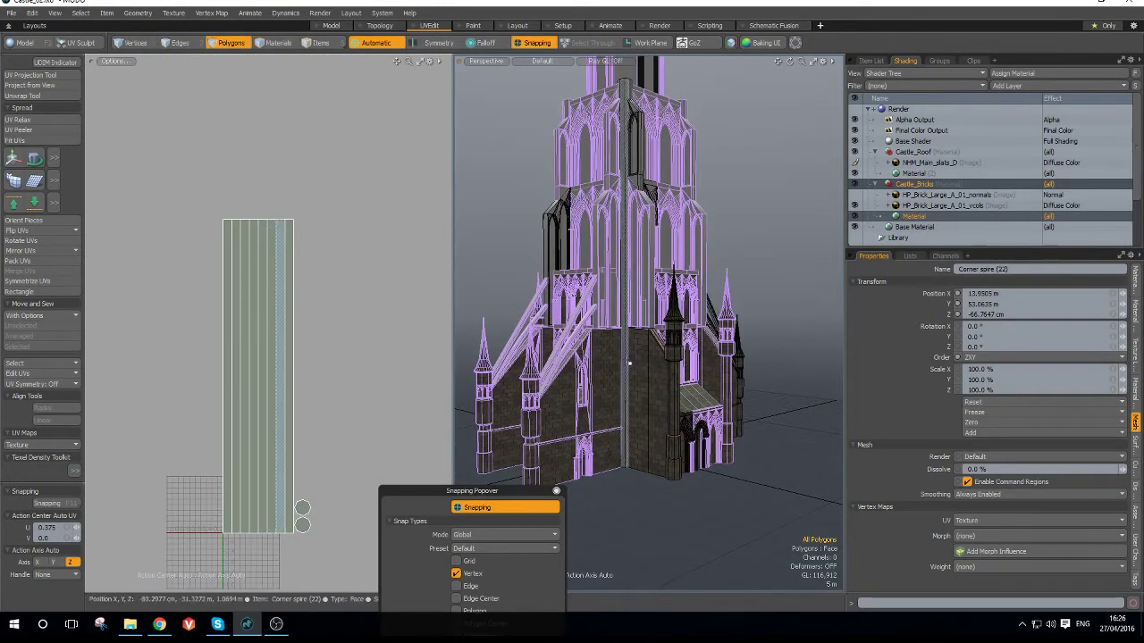
pyautogui.press('m')
pyautogui.click(541, 286)
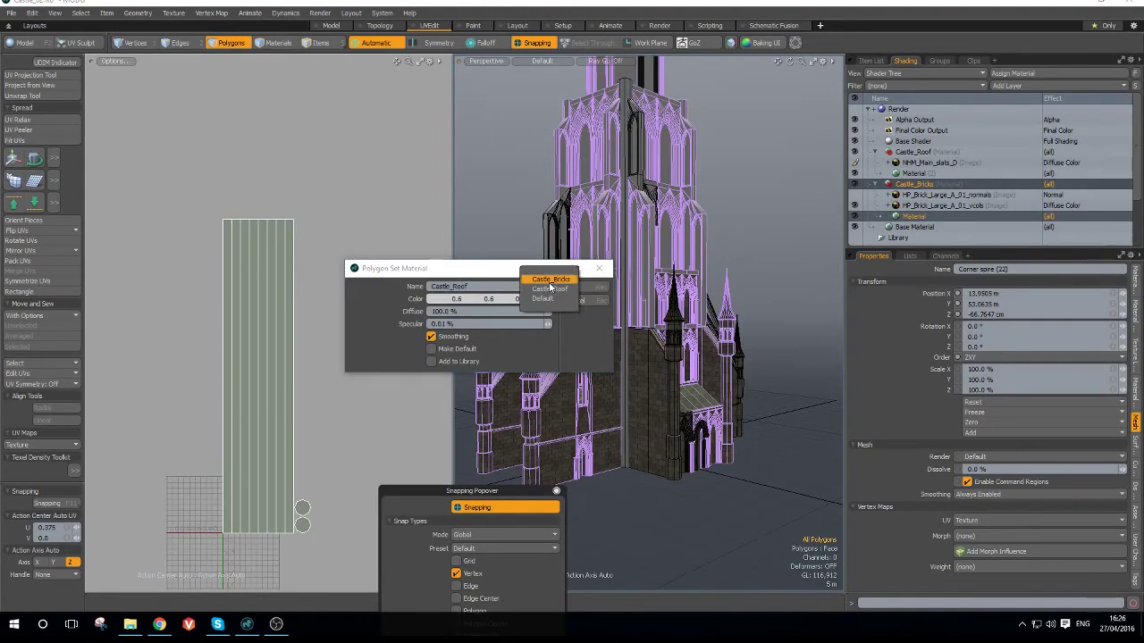
pyautogui.click(550, 280)
pyautogui.click(583, 287)
# - Examine the brick texture on the corner spire and the adjoining walls from close up and from several angles
pyautogui.keyDown('alt'); pyautogui.moveTo(807, 277); pyautogui.dragTo(787, 295); pyautogui.keyUp('alt')
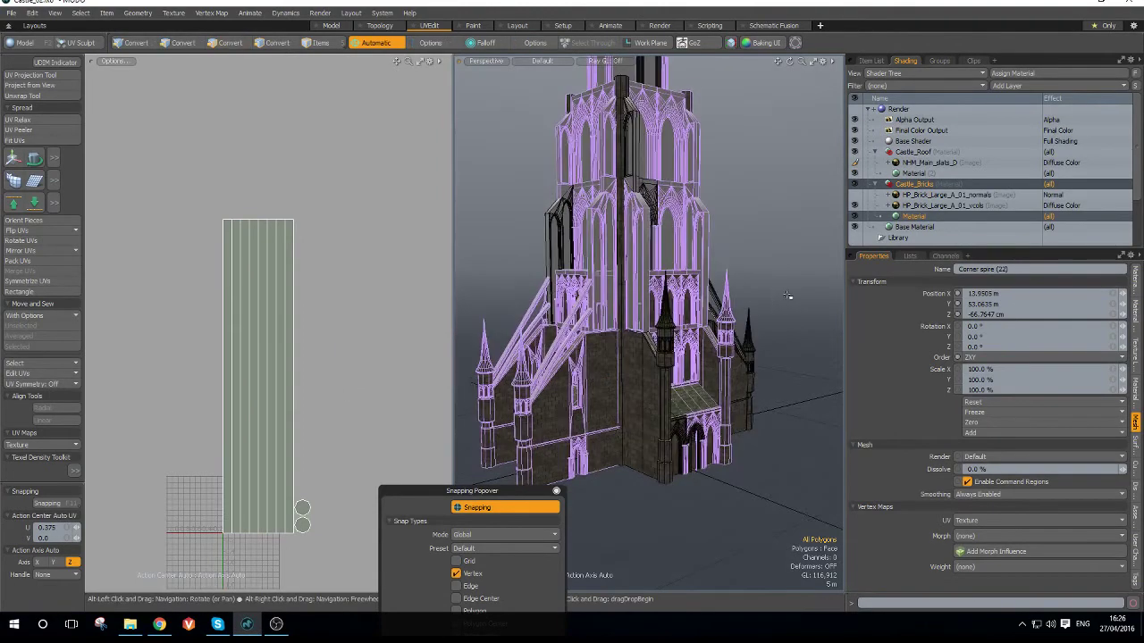
pyautogui.press('1')
pyautogui.scroll(5, 651, 360)
pyautogui.scroll(1, 598, 391)
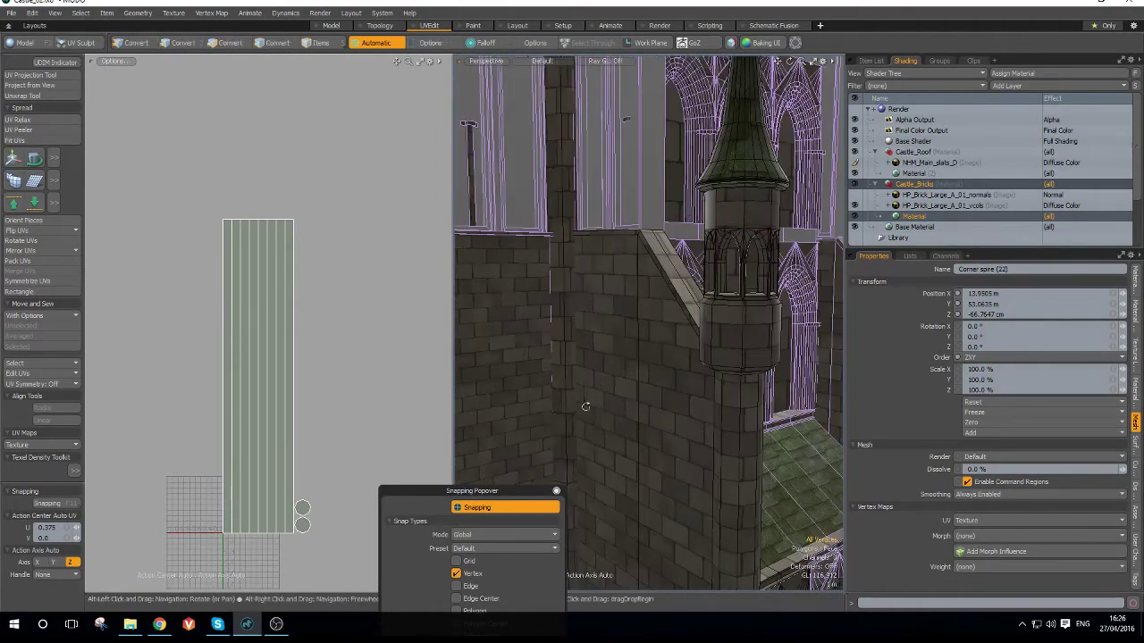
pyautogui.keyDown('alt'); pyautogui.moveTo(585, 403); pyautogui.dragTo(543, 459); pyautogui.keyUp('alt')
pyautogui.scroll(-3, 536, 438)
pyautogui.keyDown('alt'); pyautogui.moveTo(520, 386); pyautogui.dragTo(662, 334); pyautogui.keyUp('alt')
pyautogui.scroll(-3, 657, 330)
pyautogui.keyDown('alt'); pyautogui.moveTo(585, 295); pyautogui.dragTo(606, 303); pyautogui.keyUp('alt')
pyautogui.scroll(2, 762, 253)
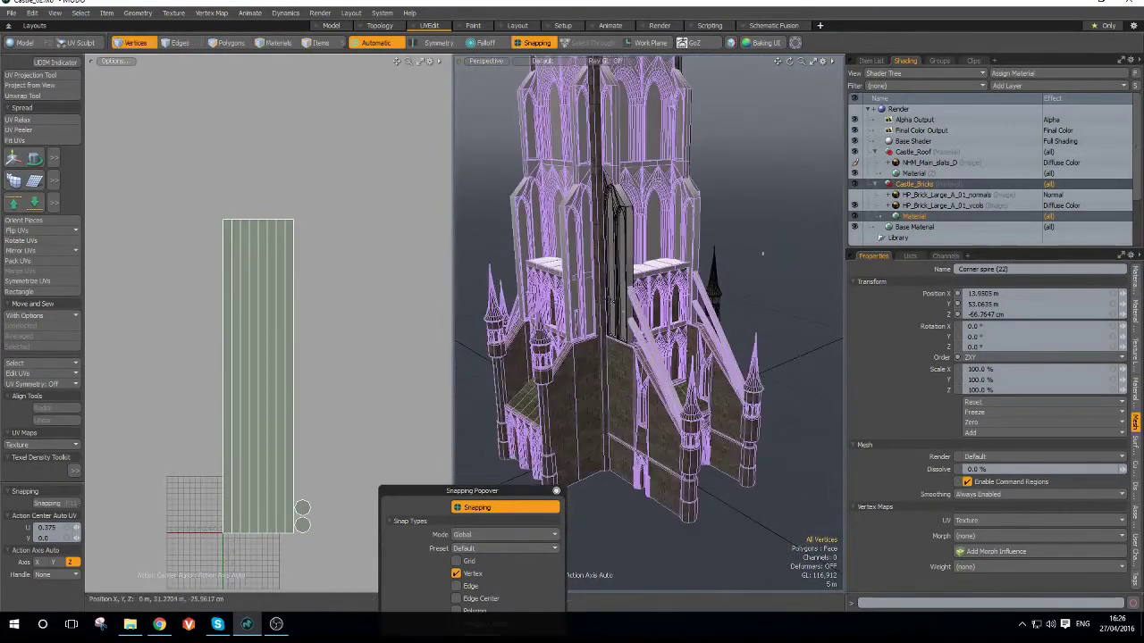
pyautogui.press('x')
# - Project atlas UVs onto the medium pillar standing beside the corner spire above the brick wall
pyautogui.keyDown('alt'); pyautogui.moveTo(609, 236); pyautogui.dragTo(655, 263); pyautogui.keyUp('alt')
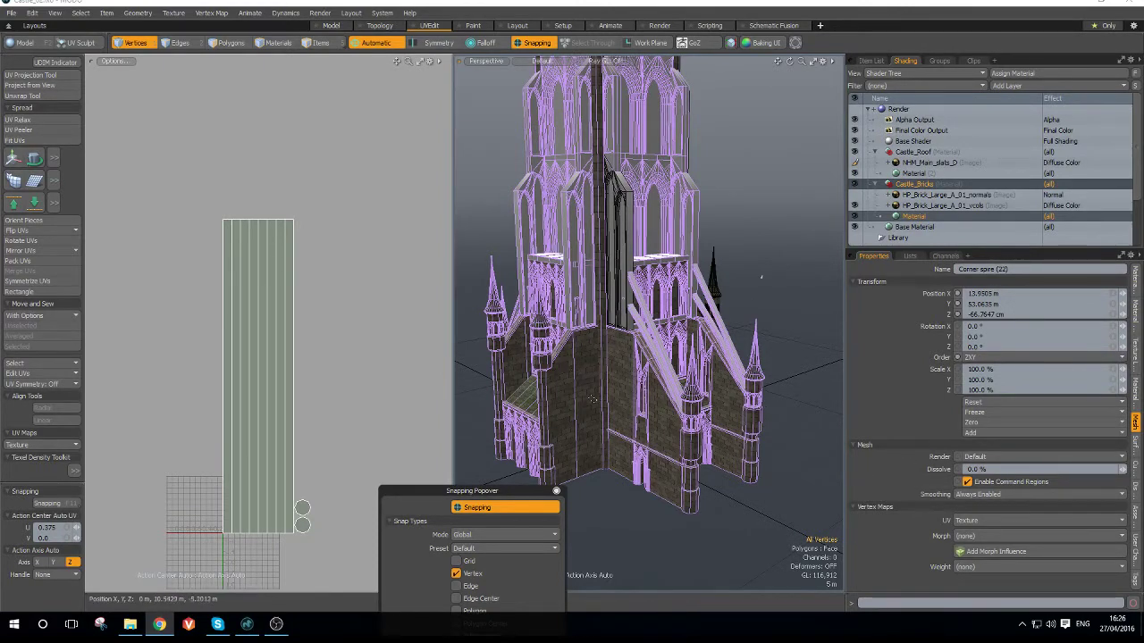
pyautogui.keyDown('alt'); pyautogui.moveTo(599, 389); pyautogui.dragTo(616, 190); pyautogui.keyUp('alt')
pyautogui.scroll(4, 617, 184)
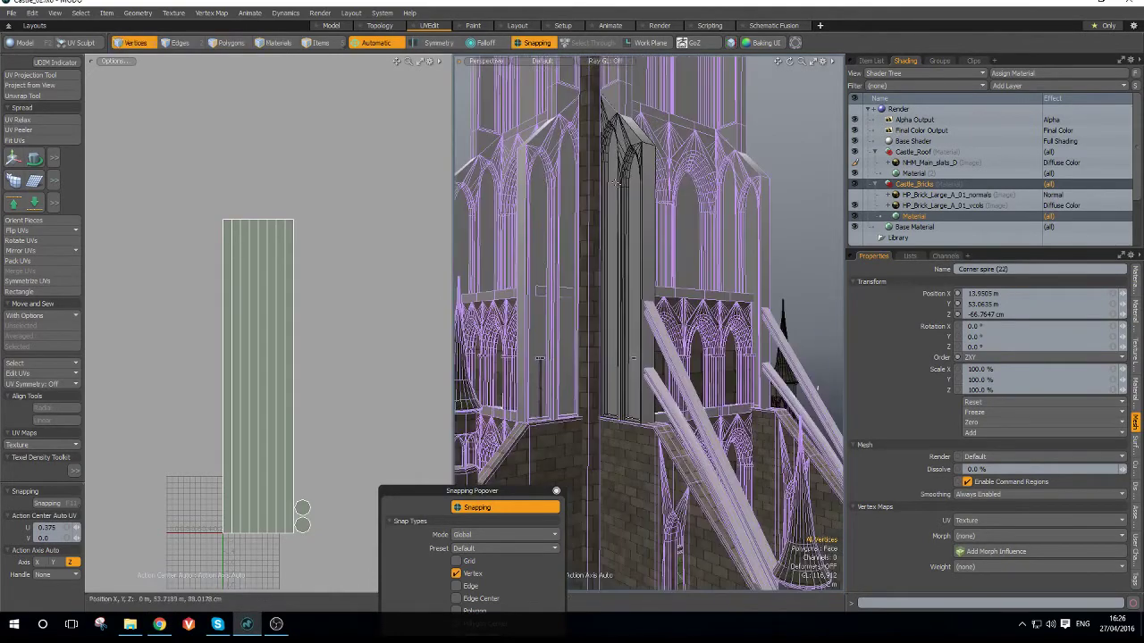
pyautogui.keyDown('alt'); pyautogui.moveTo(655, 223); pyautogui.dragTo(691, 298); pyautogui.keyUp('alt')
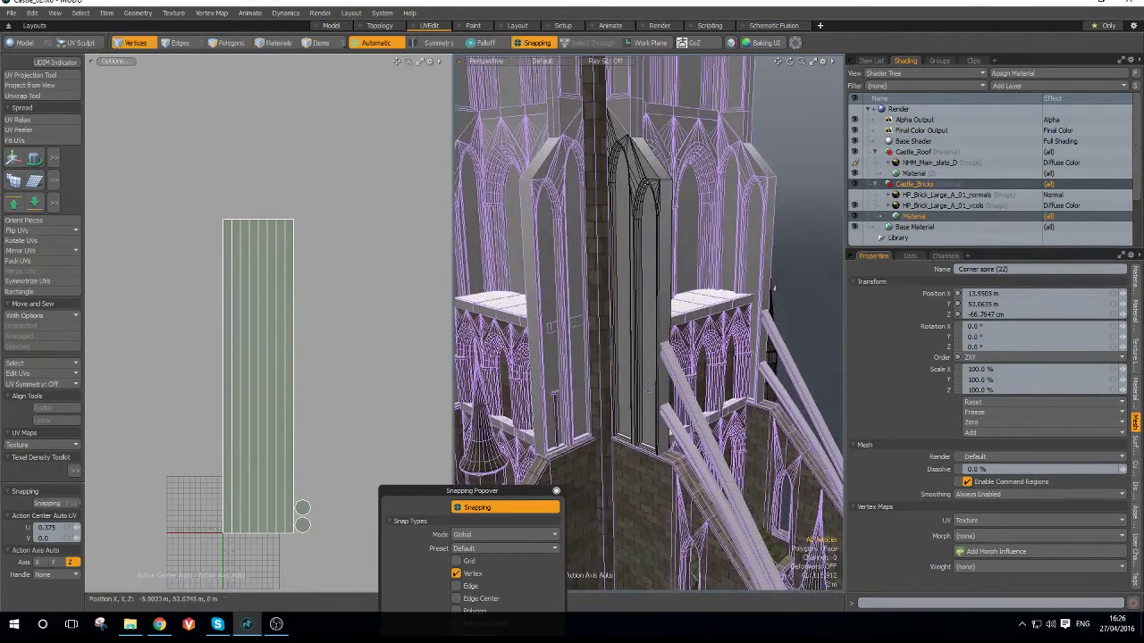
pyautogui.press('5')
pyautogui.click(643, 179)
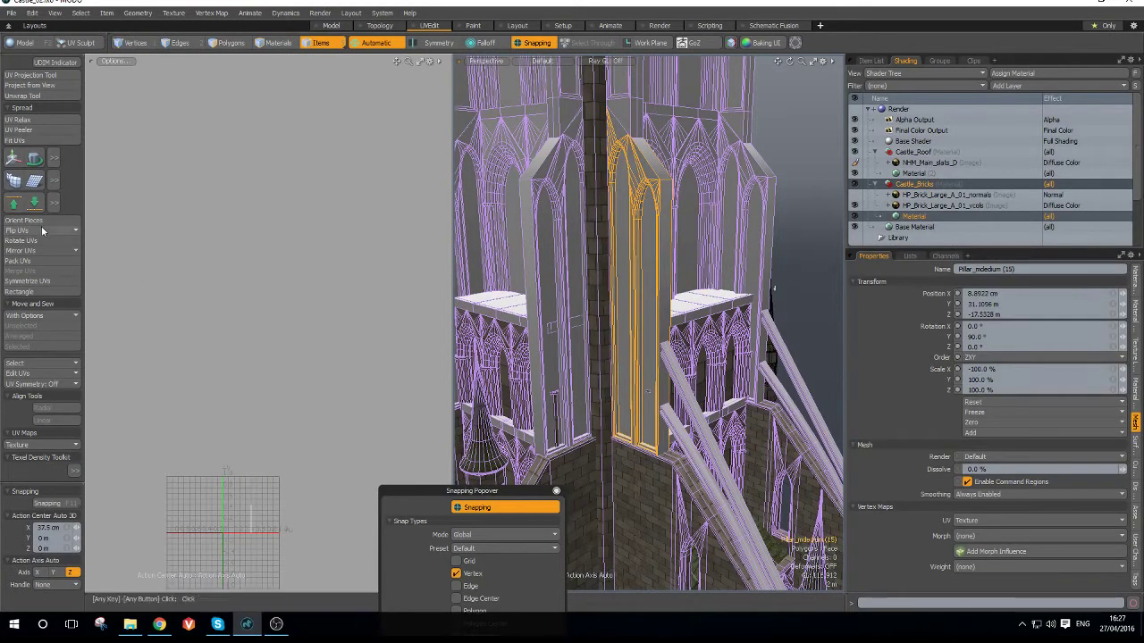
pyautogui.click(37, 78)
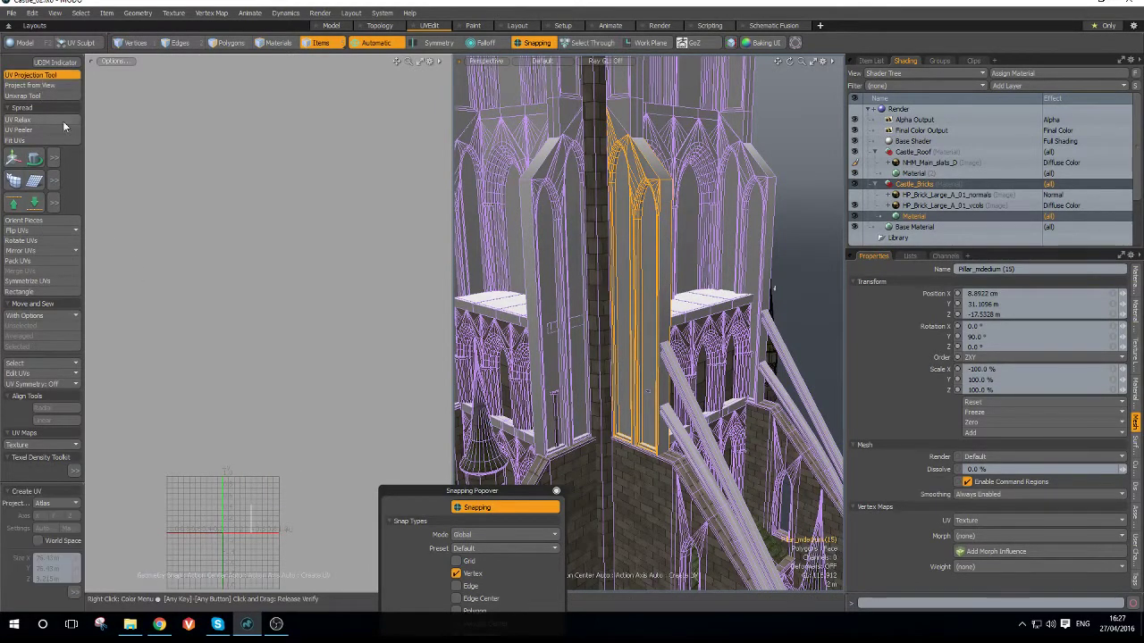
pyautogui.click(255, 428)
pyautogui.scroll(3, 252, 547)
pyautogui.scroll(3, 252, 546)
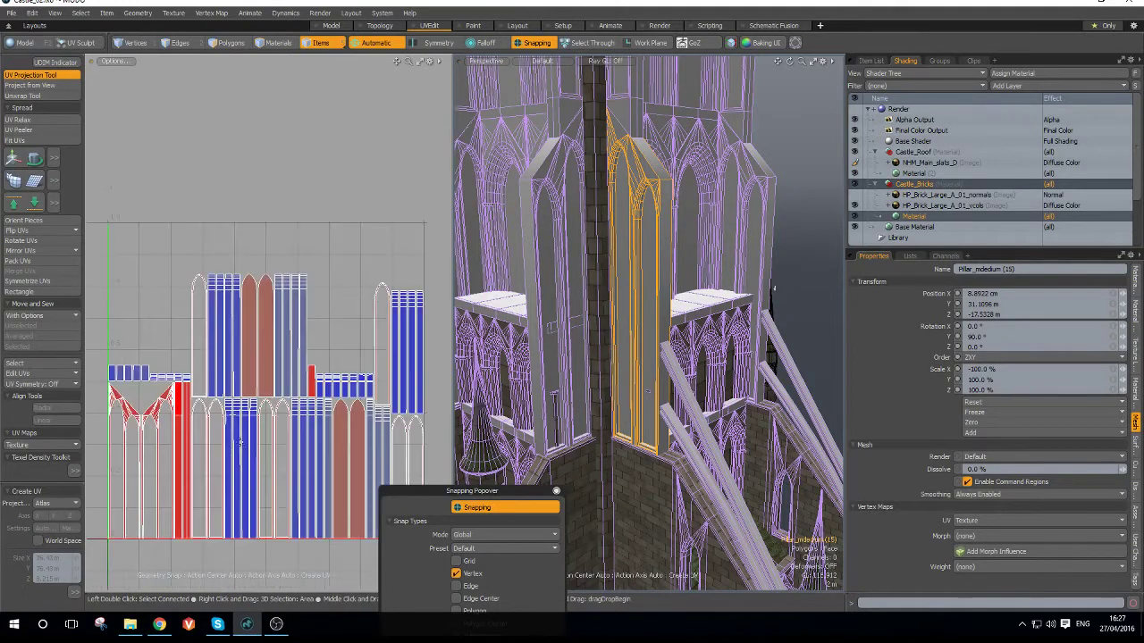
pyautogui.keyDown('alt'); pyautogui.moveTo(272, 491); pyautogui.dragTo(271, 421); pyautogui.keyUp('alt')
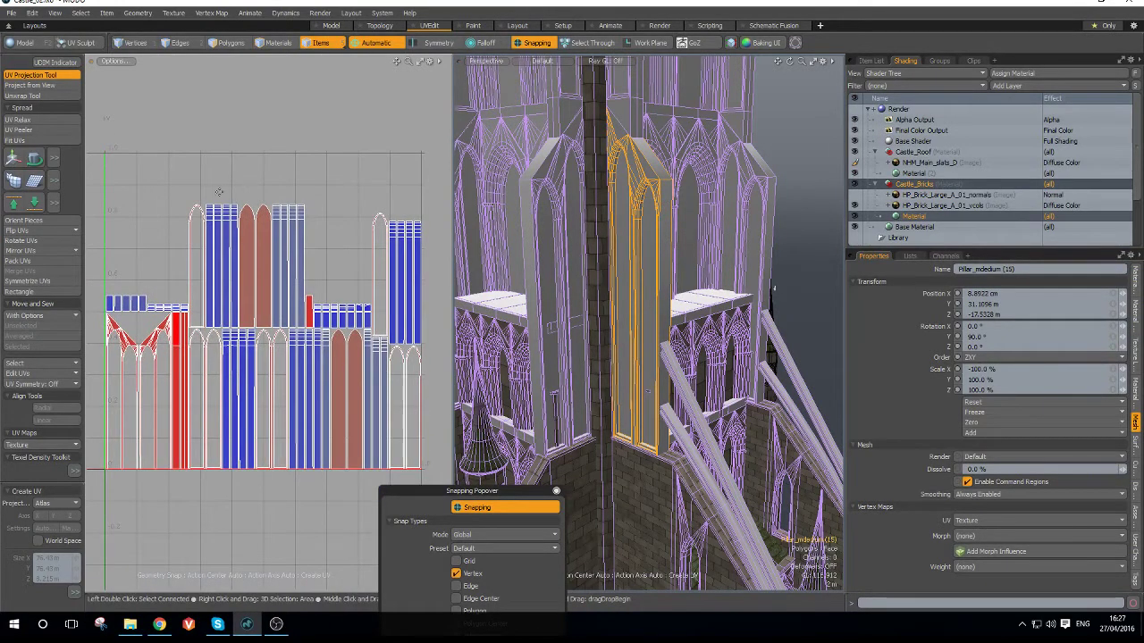
pyautogui.scroll(2, 185, 200)
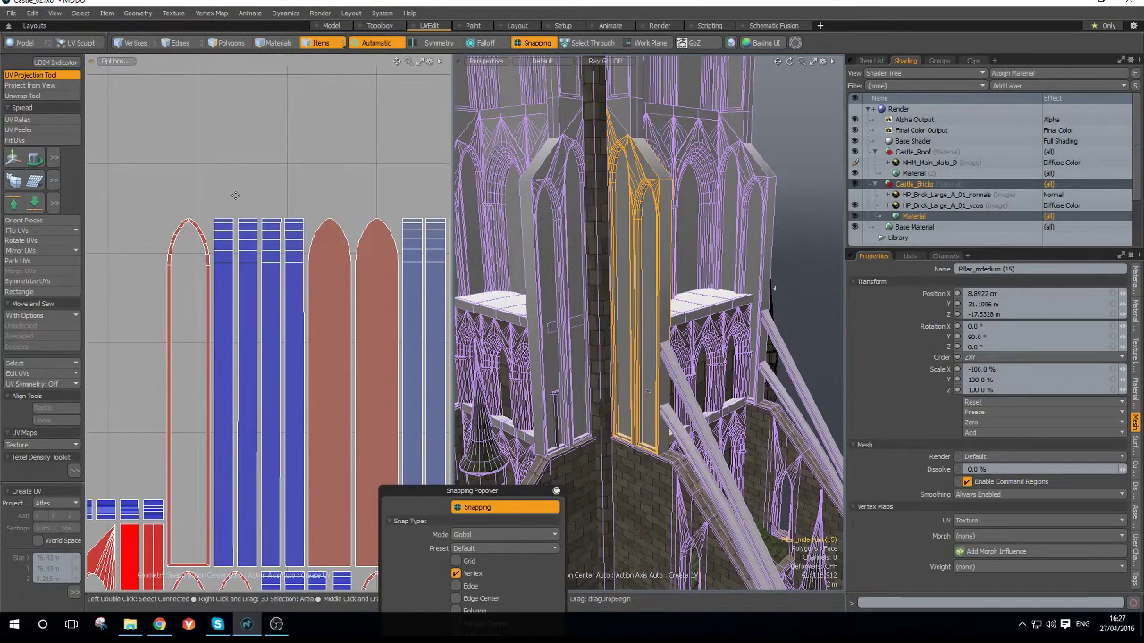
# - Assign the Castle_Bricks material to the selected medium pillar
pyautogui.press('m')
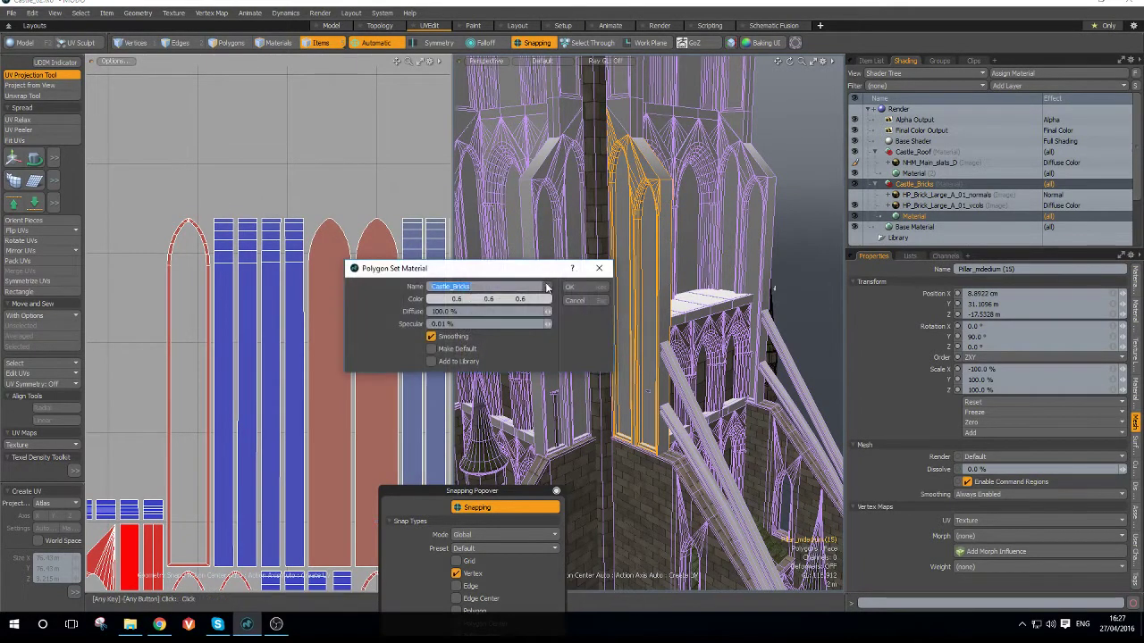
pyautogui.press('Return')
pyautogui.scroll(-4, 642, 241)
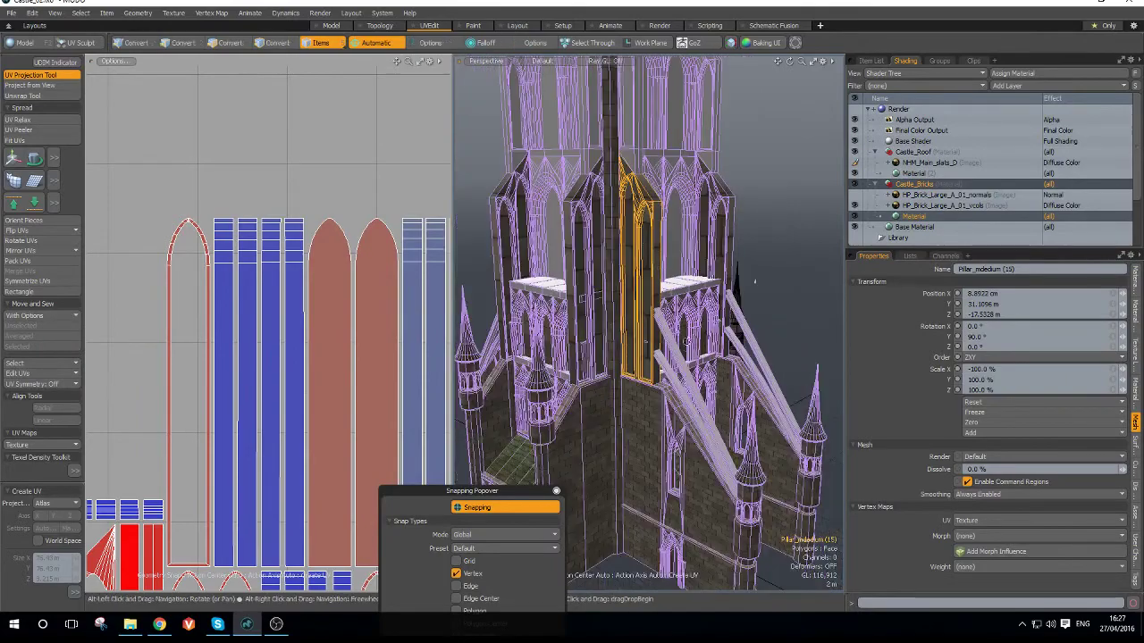
# - Examine the castle's brick-textured walls and pillars from a distance and from several angles
pyautogui.keyDown('alt'); pyautogui.moveTo(676, 288); pyautogui.dragTo(809, 349); pyautogui.keyUp('alt')
pyautogui.scroll(-4, 651, 316)
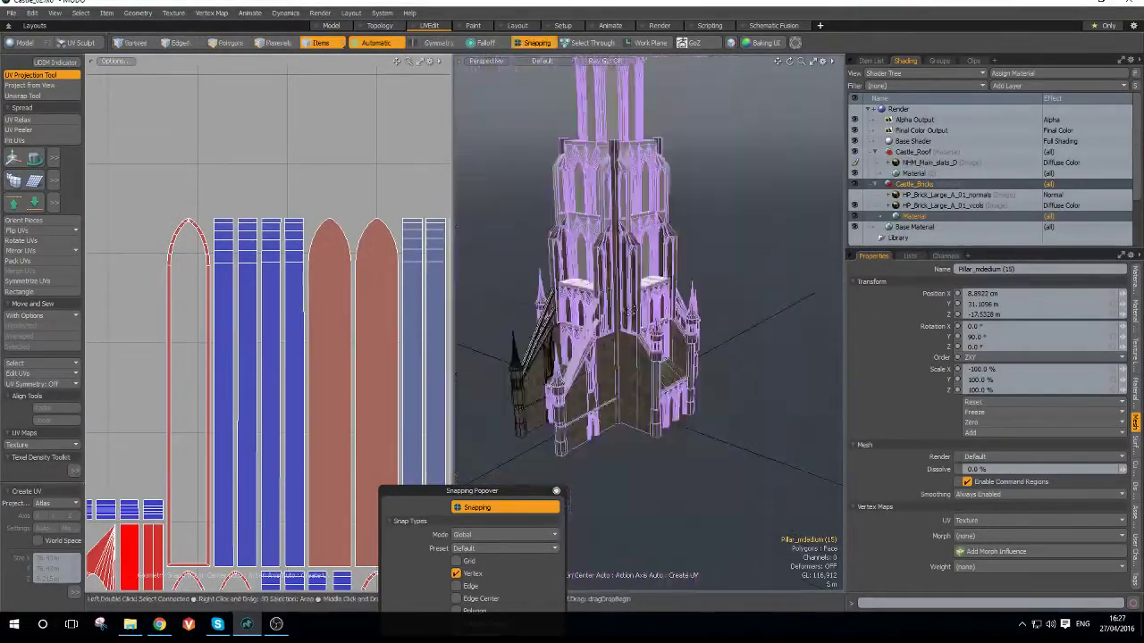
pyautogui.keyDown('alt'); pyautogui.moveTo(554, 320); pyautogui.dragTo(720, 362); pyautogui.keyUp('alt')
pyautogui.scroll(6, 730, 315)
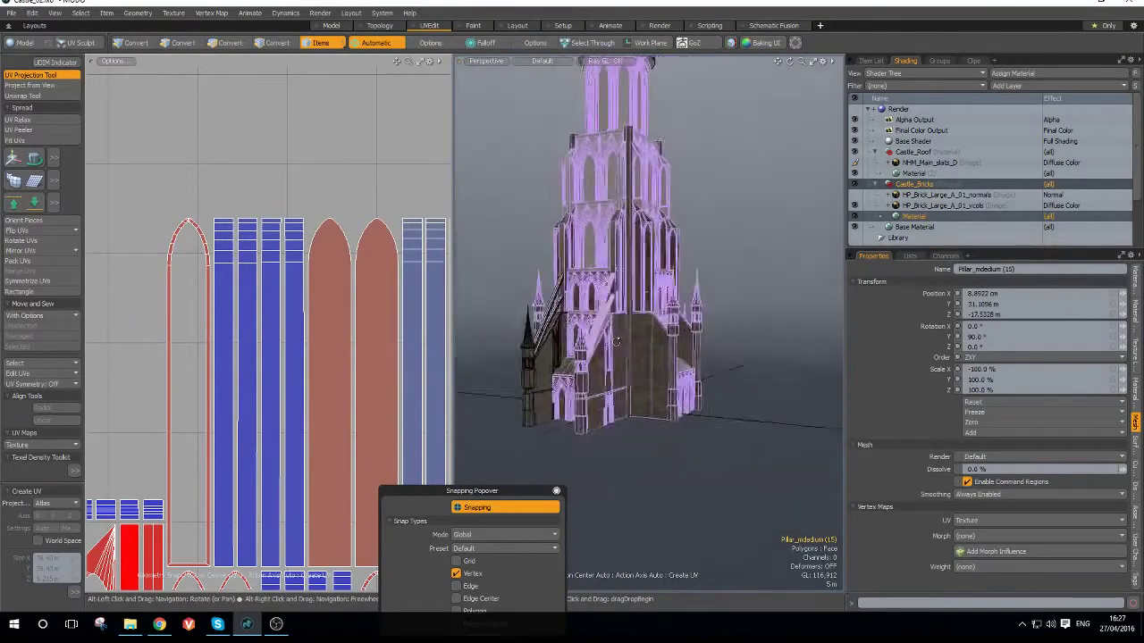
pyautogui.keyDown('alt'); pyautogui.moveTo(730, 314); pyautogui.dragTo(772, 394); pyautogui.keyUp('alt')
pyautogui.scroll(-2, 689, 266)
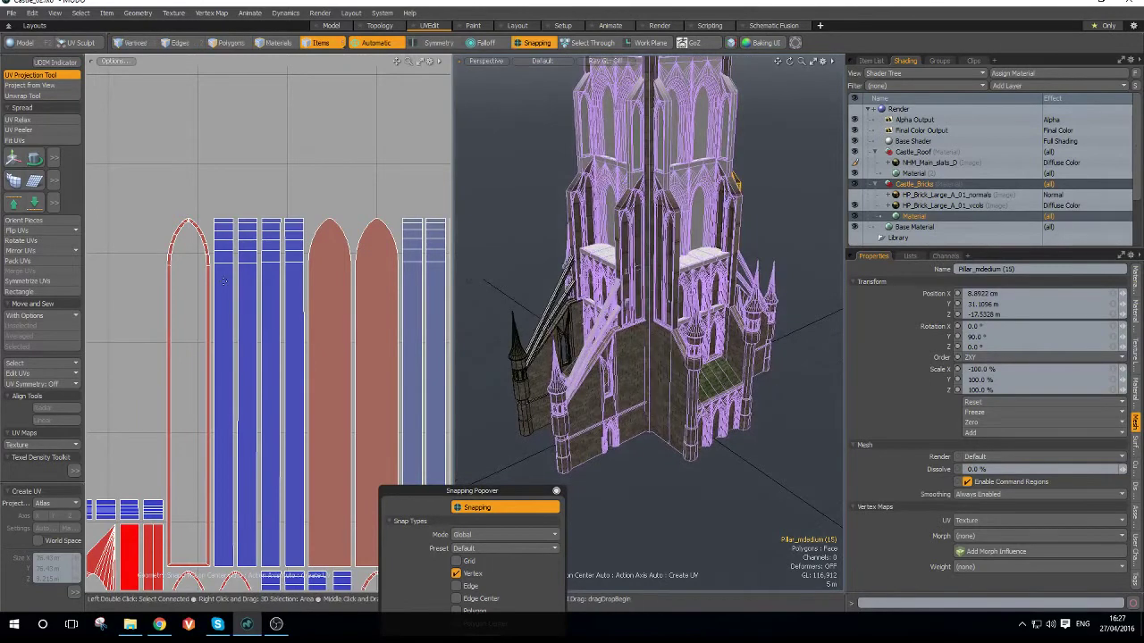
# - Sew the upper end edges of the first two tall blue UV strips beside the open arch outline in the upper row
pyautogui.scroll(2, 232, 209)
pyautogui.press('2')
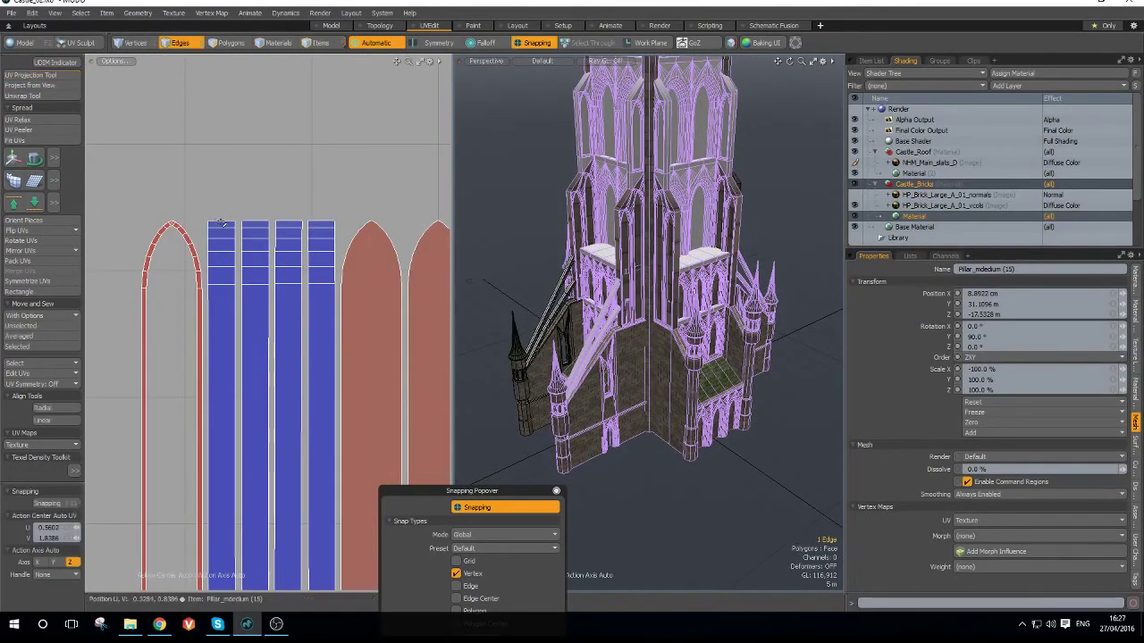
pyautogui.hotkey('ctrl', 'space')
pyautogui.click(216, 201)
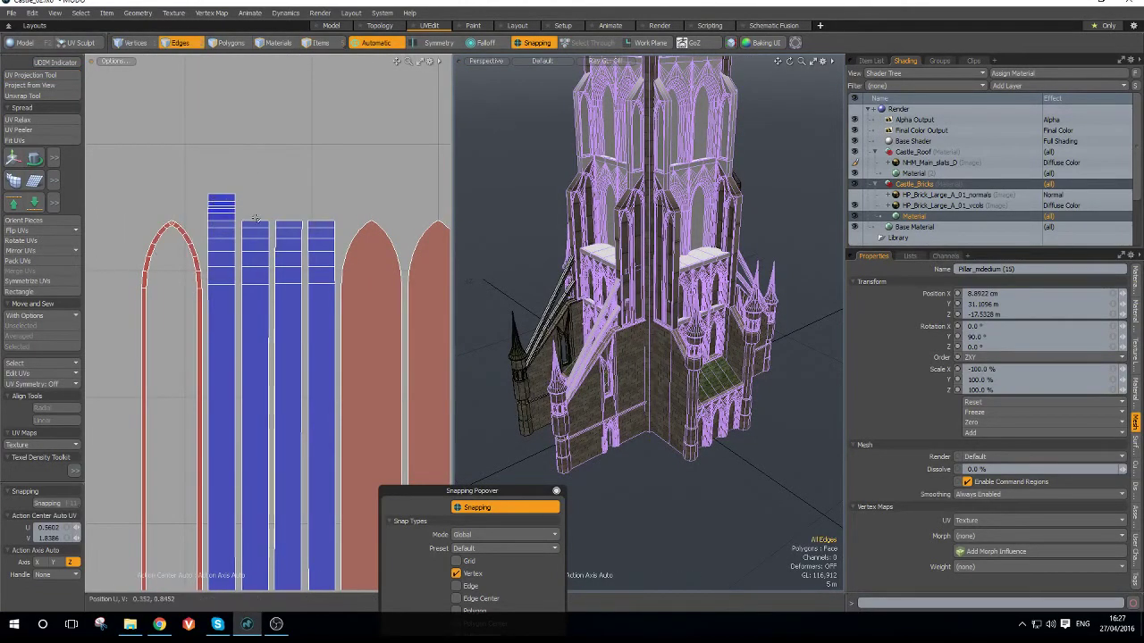
pyautogui.click(256, 220)
pyautogui.hotkey('ctrl', 'space')
pyautogui.click(225, 191)
# - Sew the upper end edges of the third and fourth blue strips in that group, joining them with the first two
pyautogui.click(286, 220)
pyautogui.hotkey('ctrl', 'space')
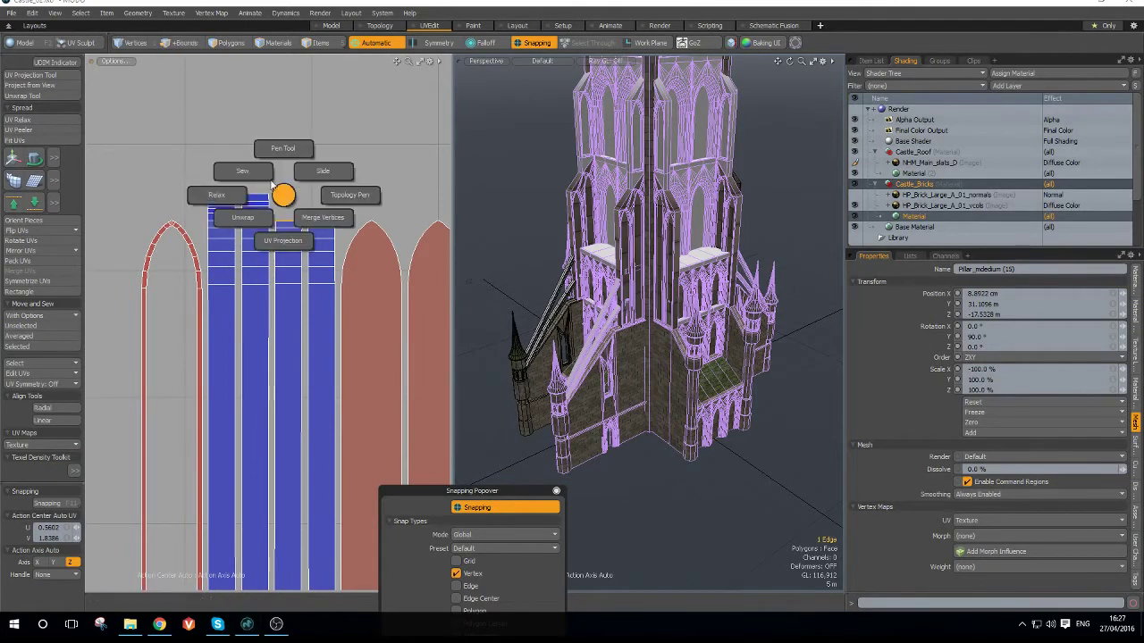
pyautogui.click(326, 218)
pyautogui.click(319, 221)
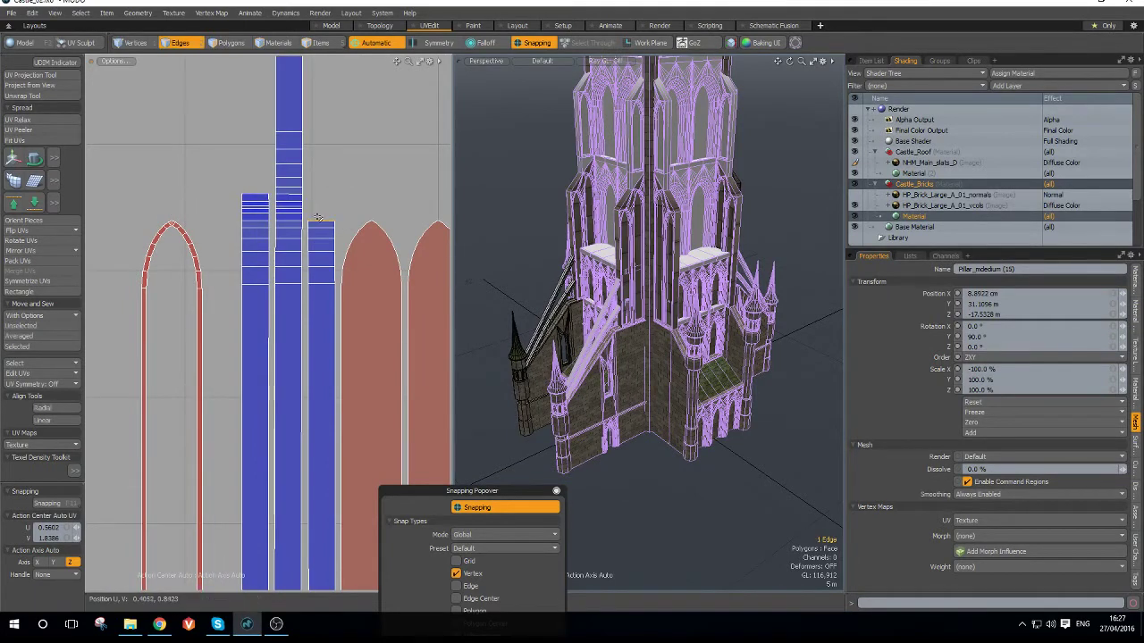
pyautogui.hotkey('ctrl', 'space')
pyautogui.click(309, 197)
pyautogui.scroll(-3, 337, 218)
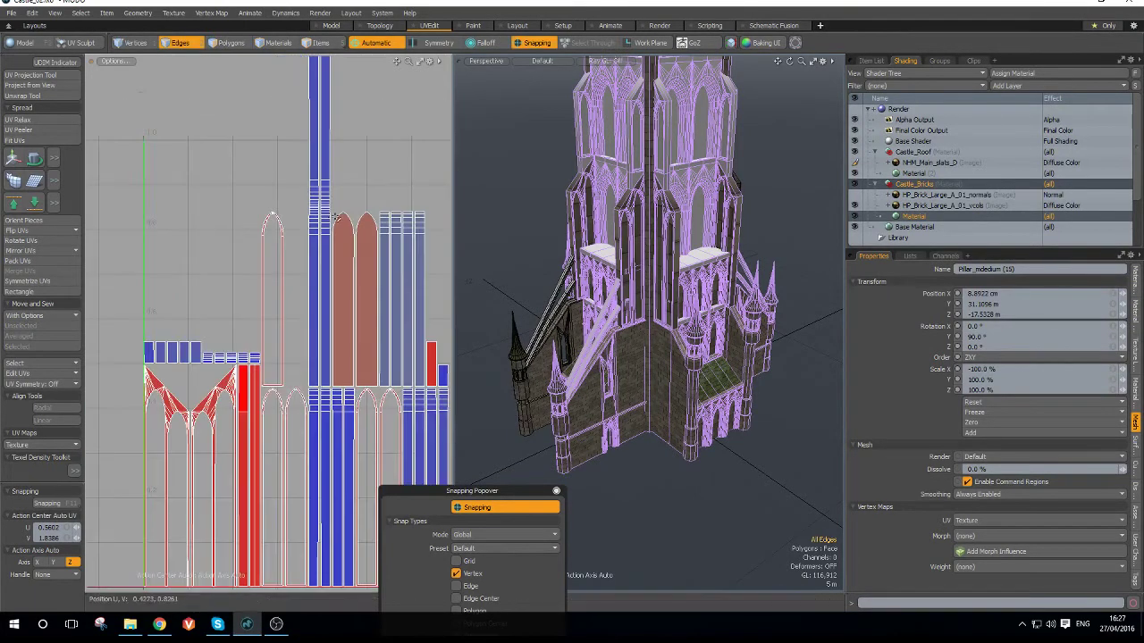
# - Sew the upper end edges of the four pale blue UV strips beyond the two solid arch islands in the upper row
pyautogui.scroll(3, 388, 197)
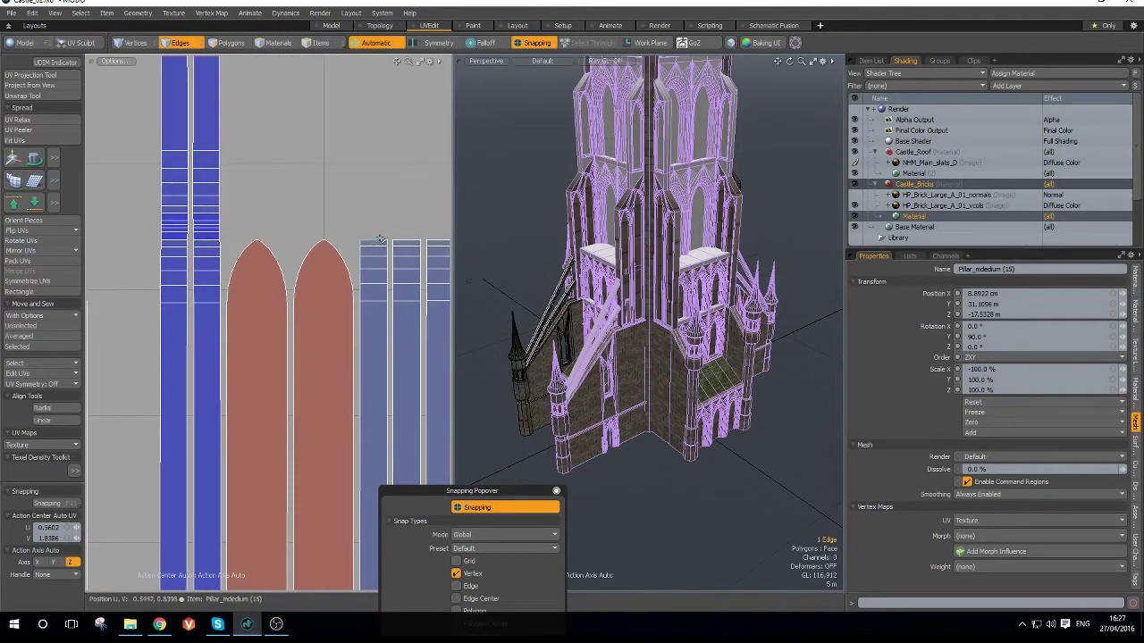
pyautogui.hotkey('ctrl', 'space')
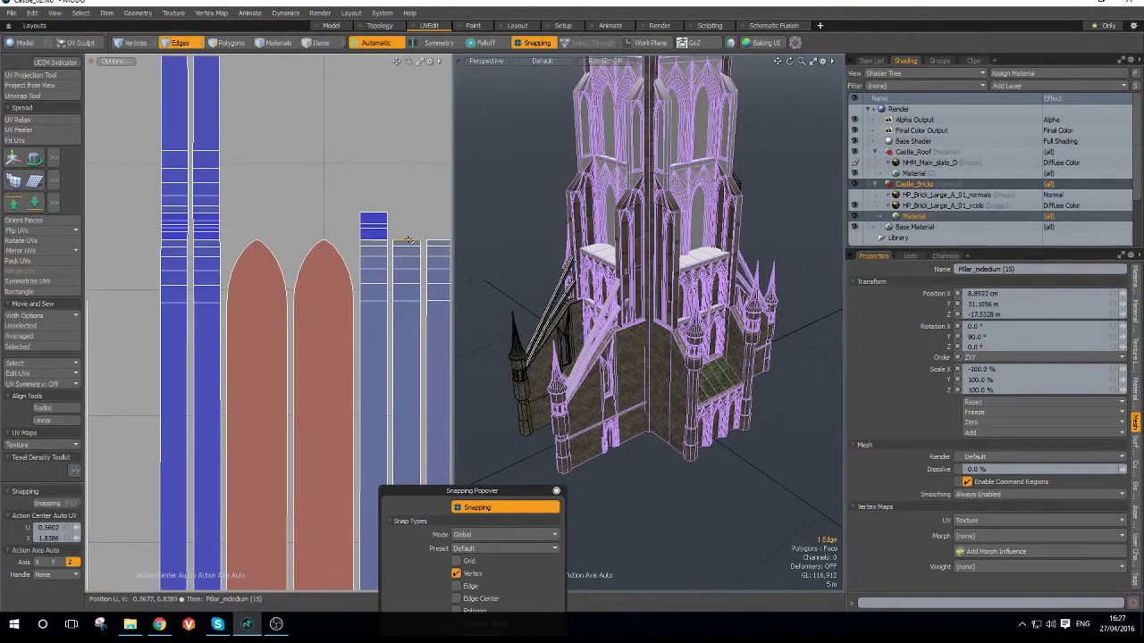
pyautogui.click(410, 239)
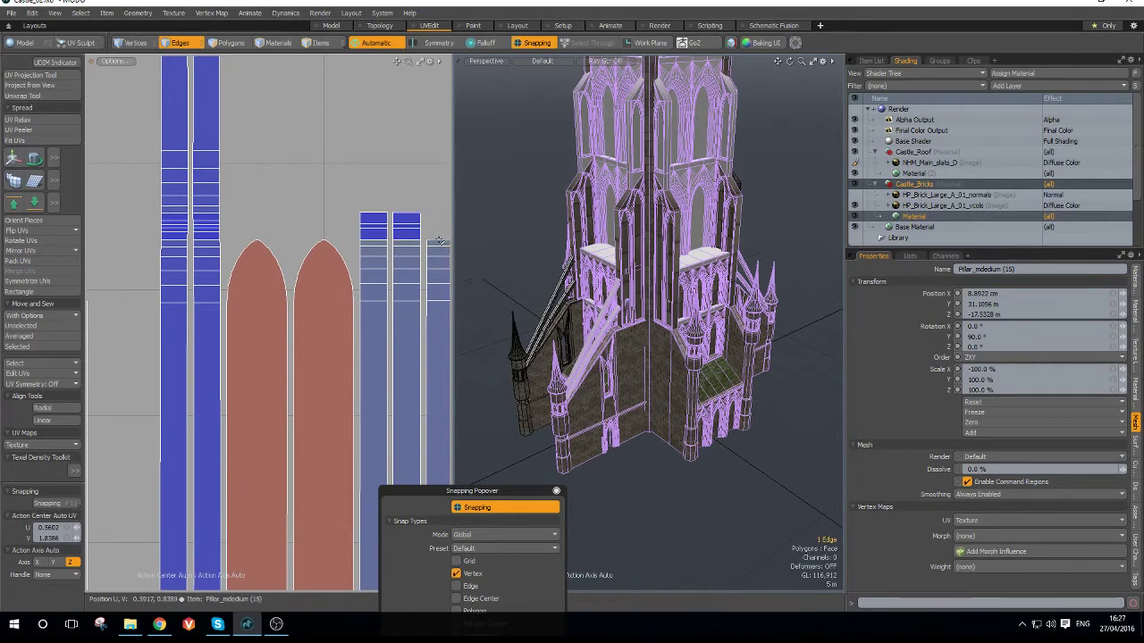
pyautogui.hotkey('shift', 's')
pyautogui.scroll(-3, 414, 222)
pyautogui.scroll(2, 413, 221)
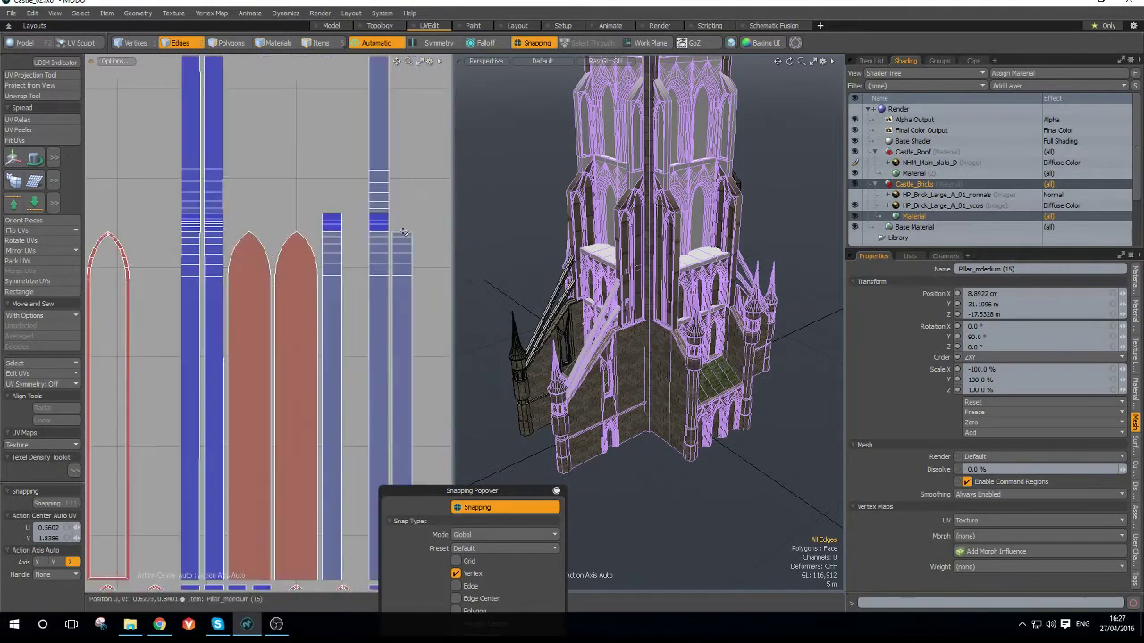
pyautogui.click(404, 232)
pyautogui.scroll(-2, 411, 214)
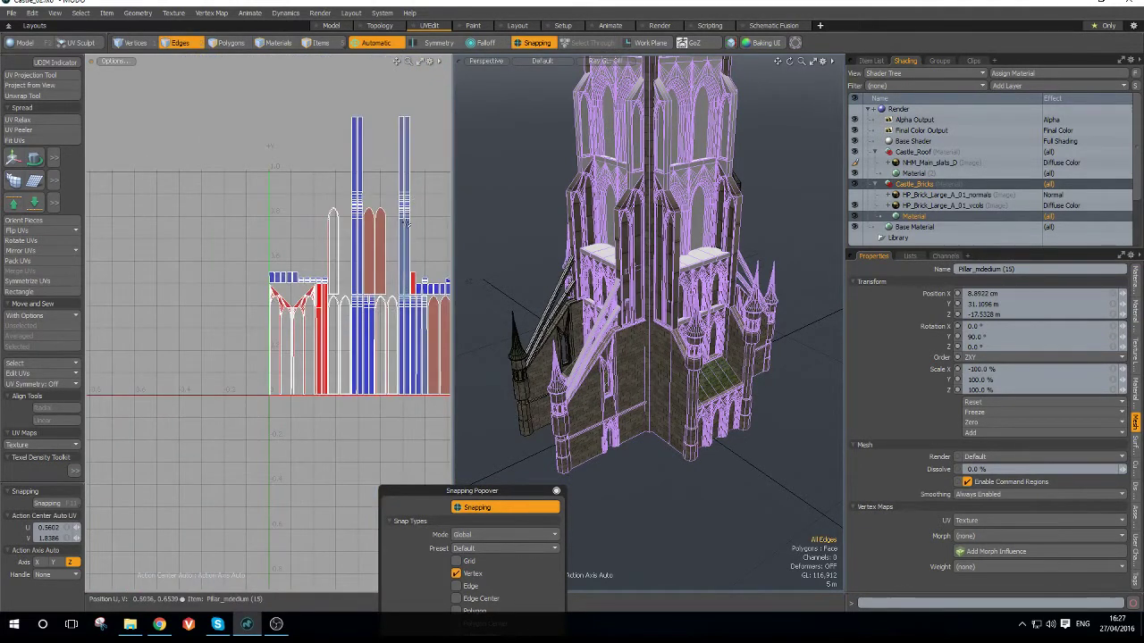
pyautogui.scroll(2, 407, 173)
# - Select both groups of sewn tall strips and move them outside the UV tile, to the left of its upper edge
pyautogui.press('3')
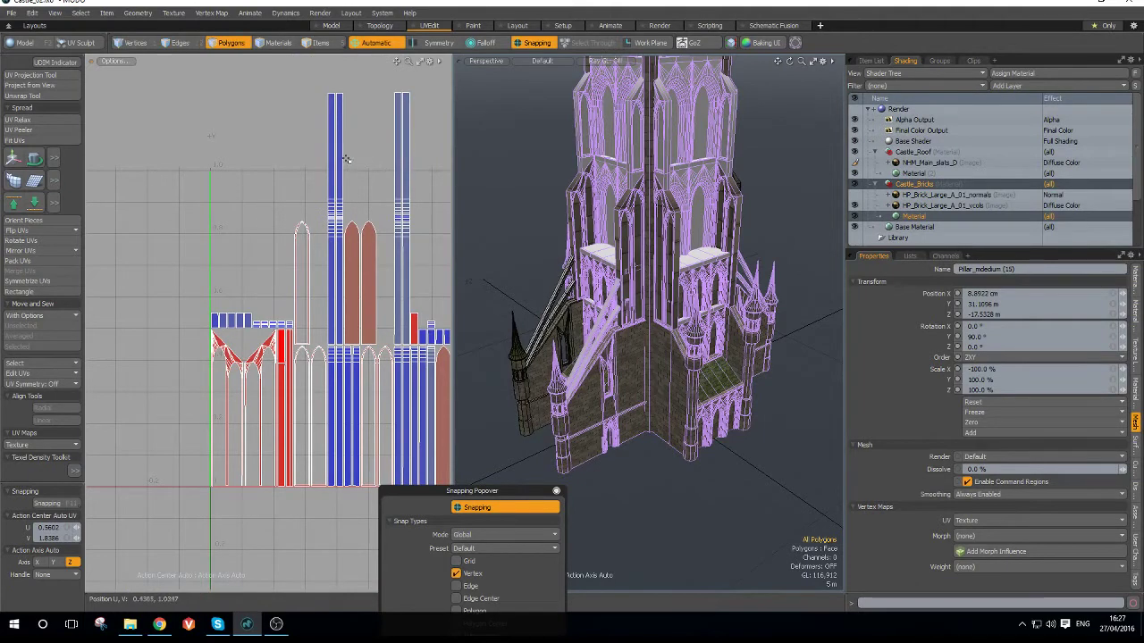
pyautogui.doubleClick(338, 159)
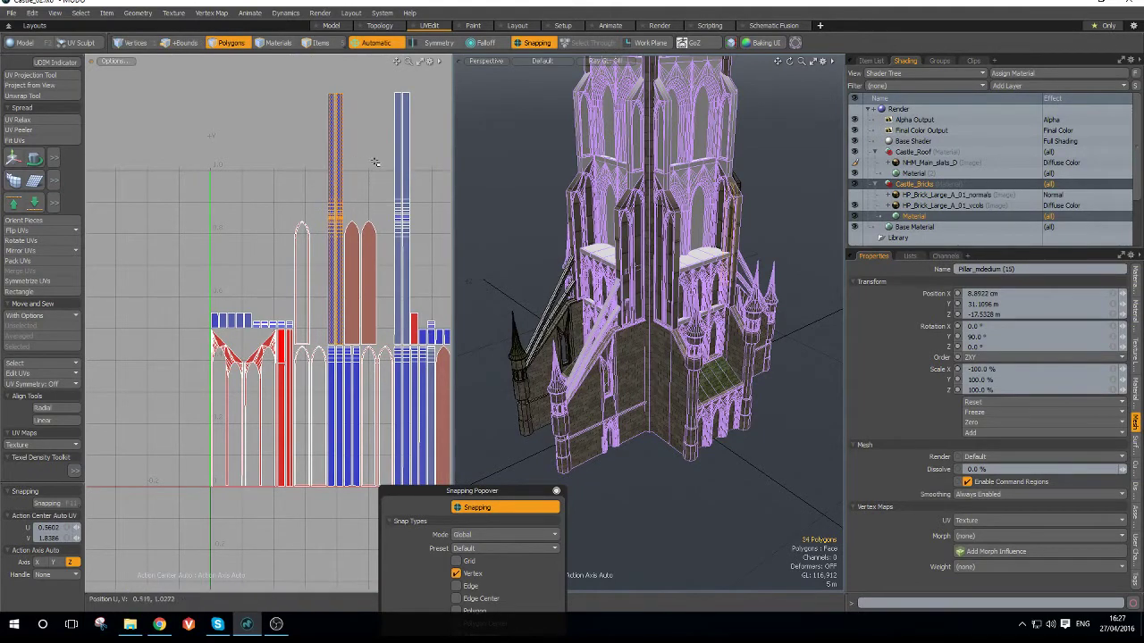
pyautogui.keyDown('shift'); pyautogui.doubleClick(402, 170); pyautogui.keyUp('shift')
pyautogui.scroll(-2, 402, 170)
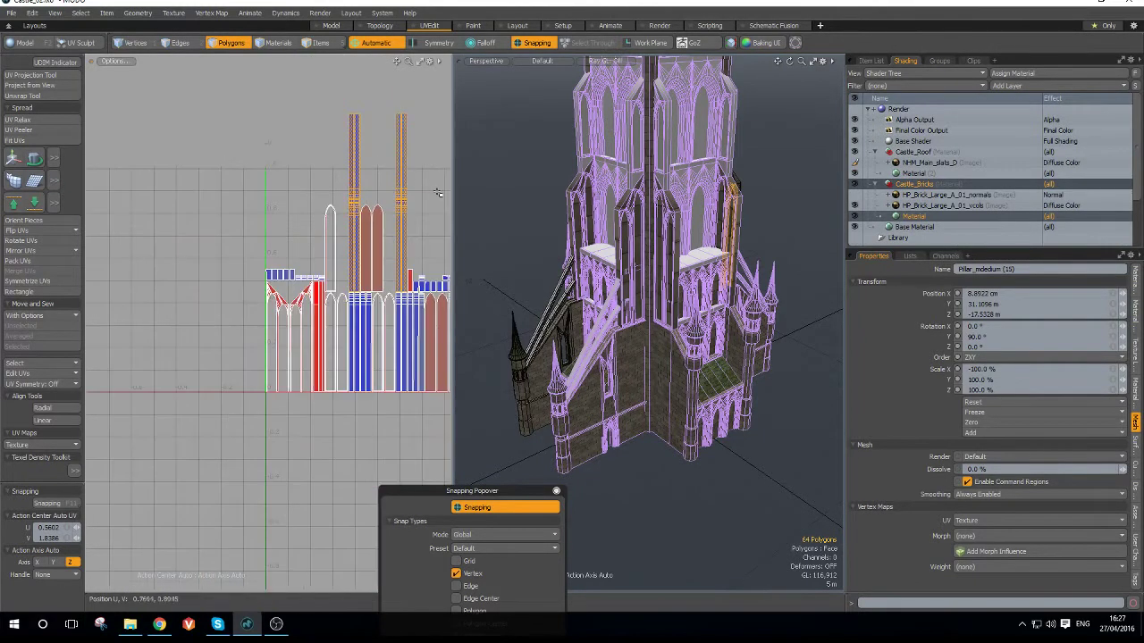
pyautogui.press('w')
pyautogui.moveTo(438, 150); pyautogui.dragTo(203, 134)
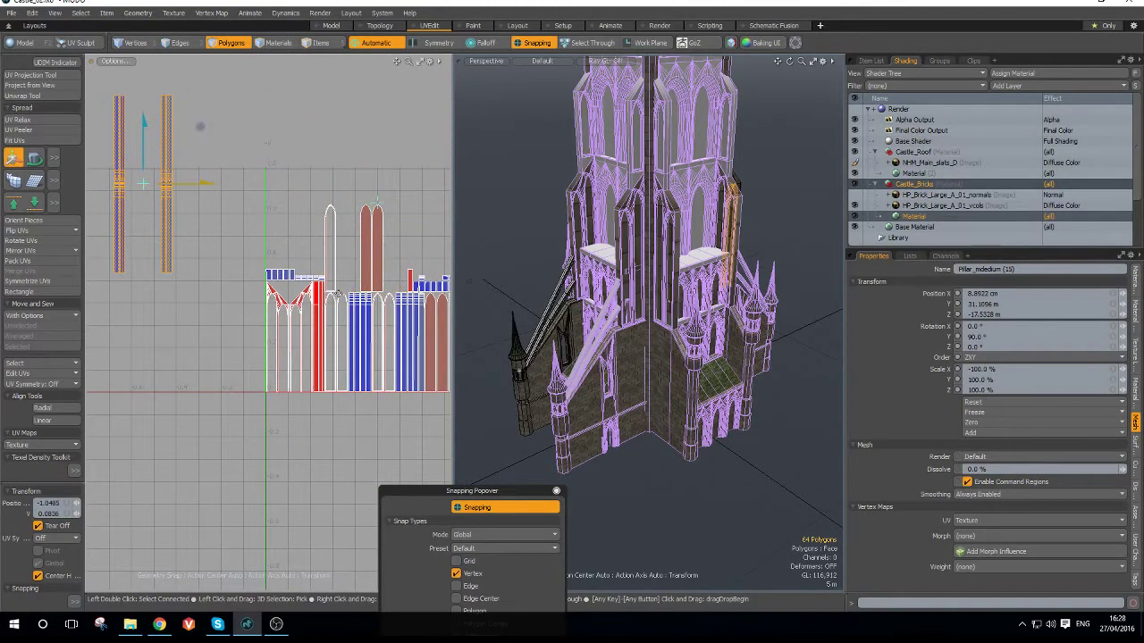
pyautogui.scroll(3, 395, 277)
pyautogui.press('q')
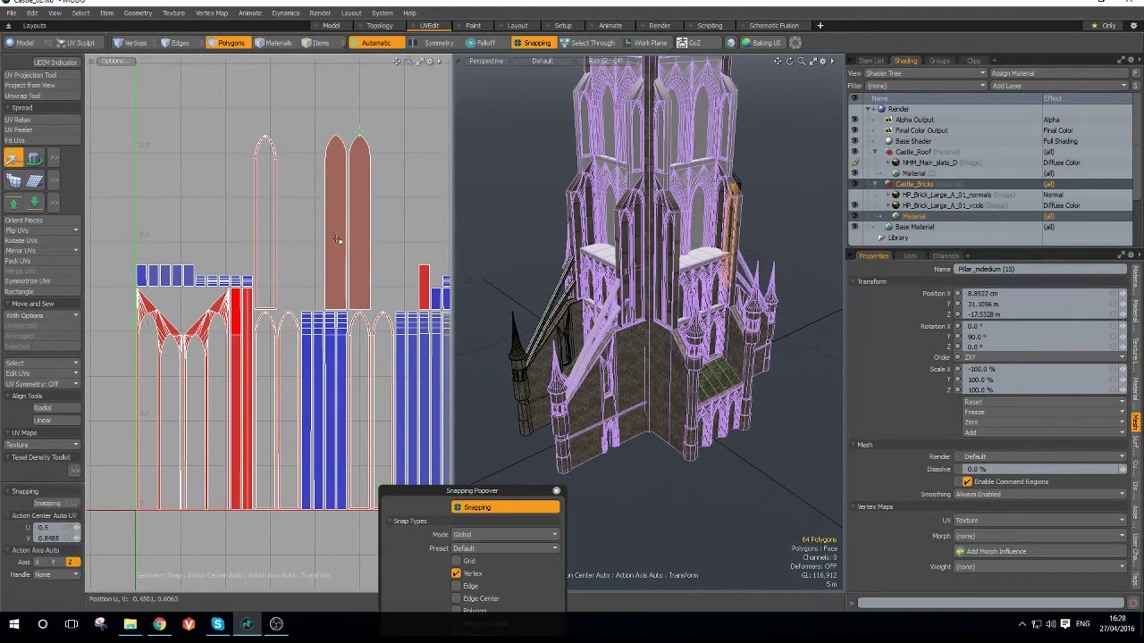
# - Select the two solid arch islands in the upper row and move them outside the UV tile's right edge
pyautogui.click(342, 237)
pyautogui.keyDown('shift'); pyautogui.click(361, 236); pyautogui.keyUp('shift')
pyautogui.scroll(-4, 357, 241)
pyautogui.keyDown('alt'); pyautogui.keyDown('shift'); pyautogui.moveTo(389, 316); pyautogui.dragTo(301, 309); pyautogui.keyUp('shift'); pyautogui.keyUp('alt')
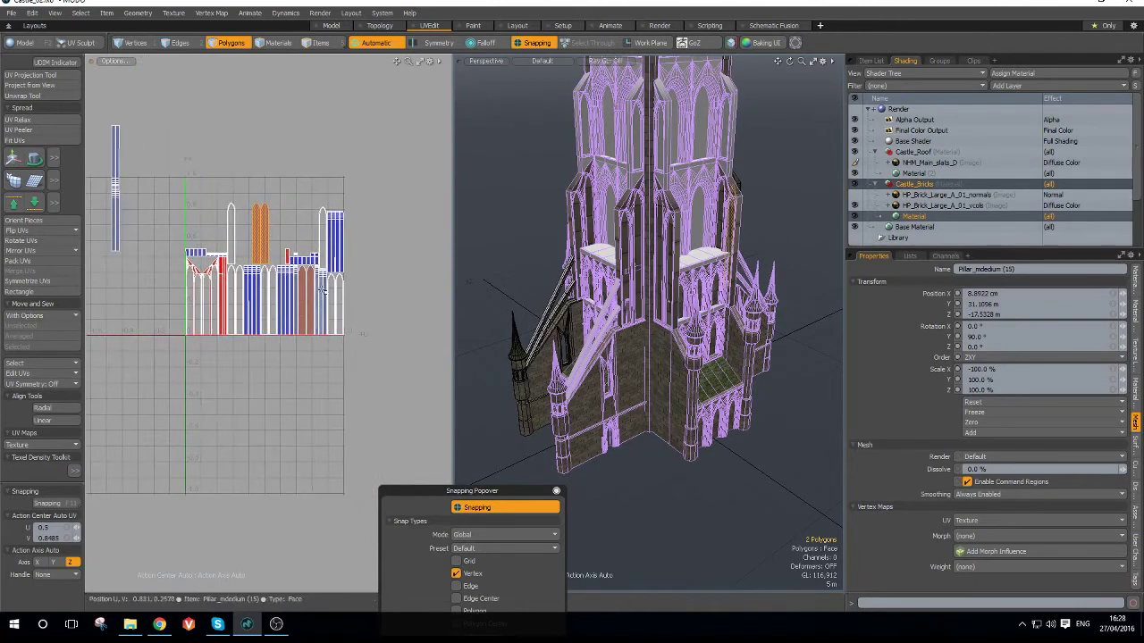
pyautogui.press('w')
pyautogui.moveTo(319, 176); pyautogui.dragTo(442, 208)
pyautogui.moveTo(384, 260); pyautogui.dragTo(397, 296)
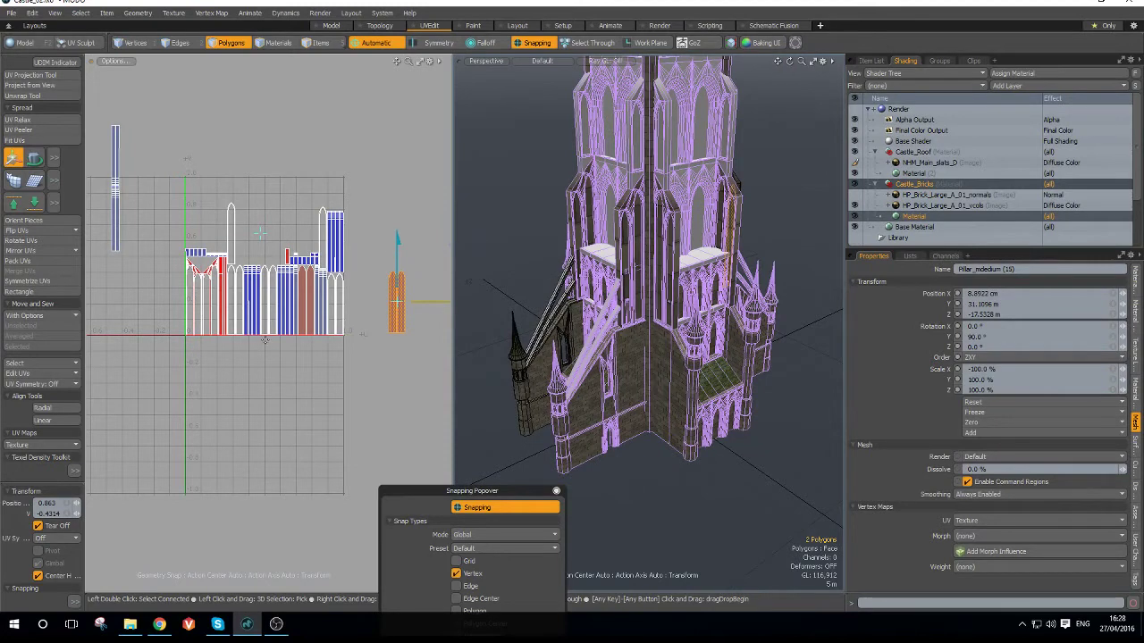
# - Sew the upper end edges of the first two blue strips in the group at the UV tile's right edge
pyautogui.scroll(3, 331, 228)
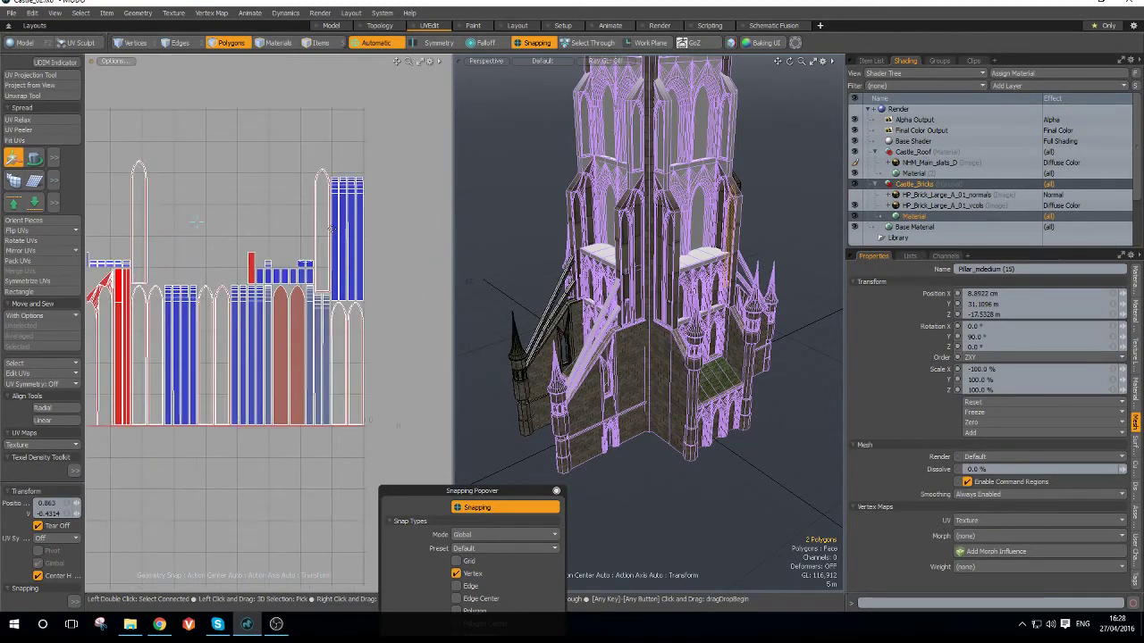
pyautogui.scroll(3, 370, 156)
pyautogui.press('2')
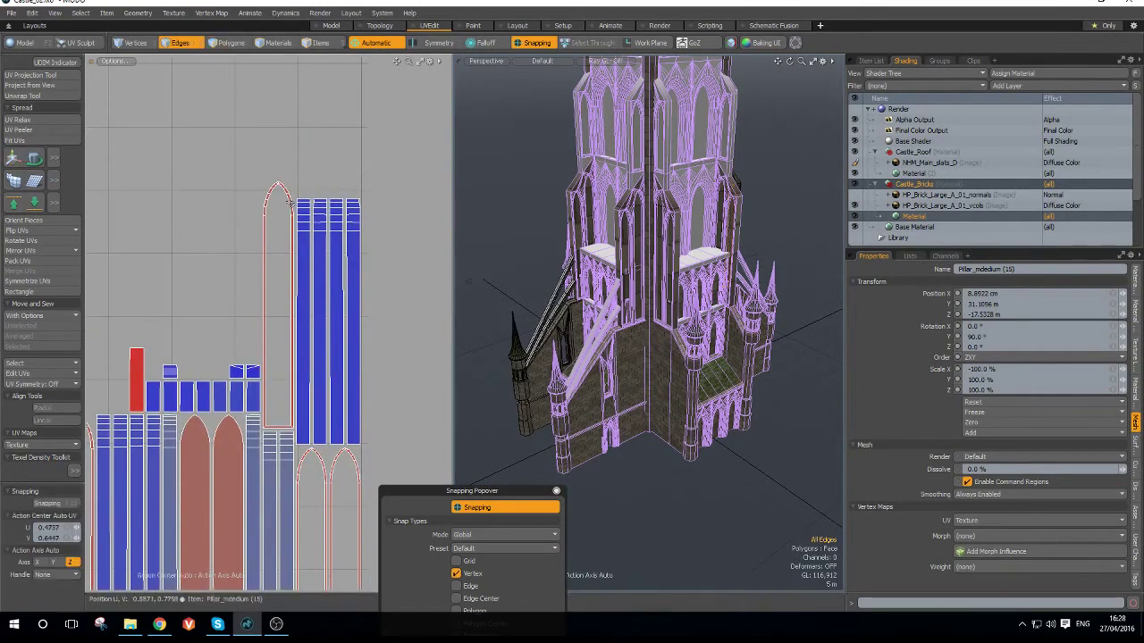
pyautogui.scroll(2, 309, 180)
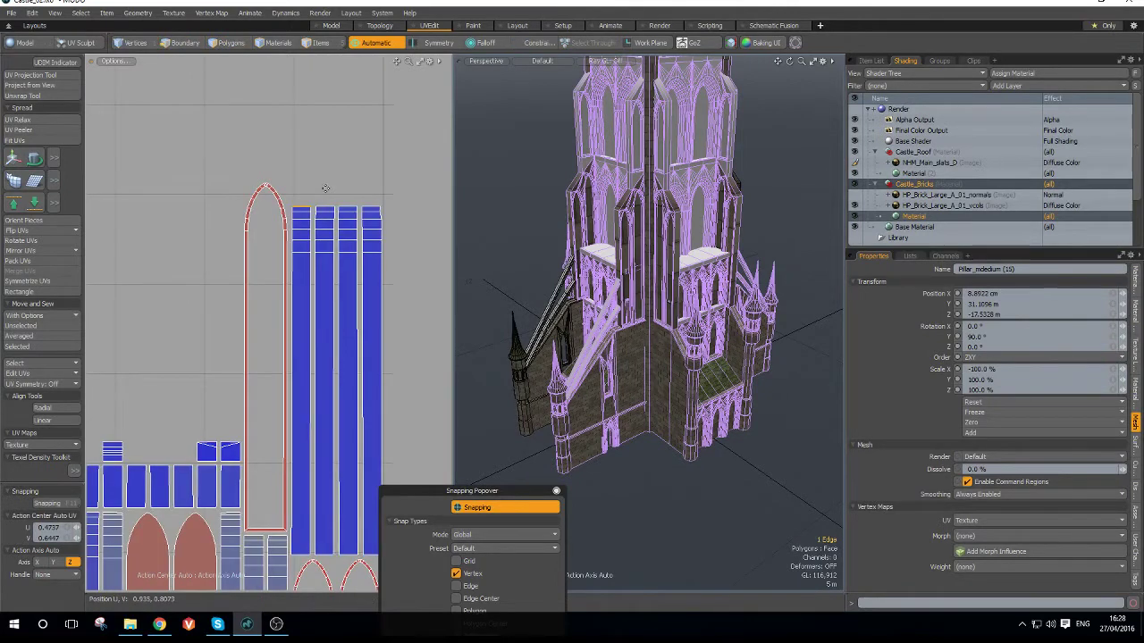
pyautogui.press('w')
pyautogui.hotkey('ctrl', 'space')
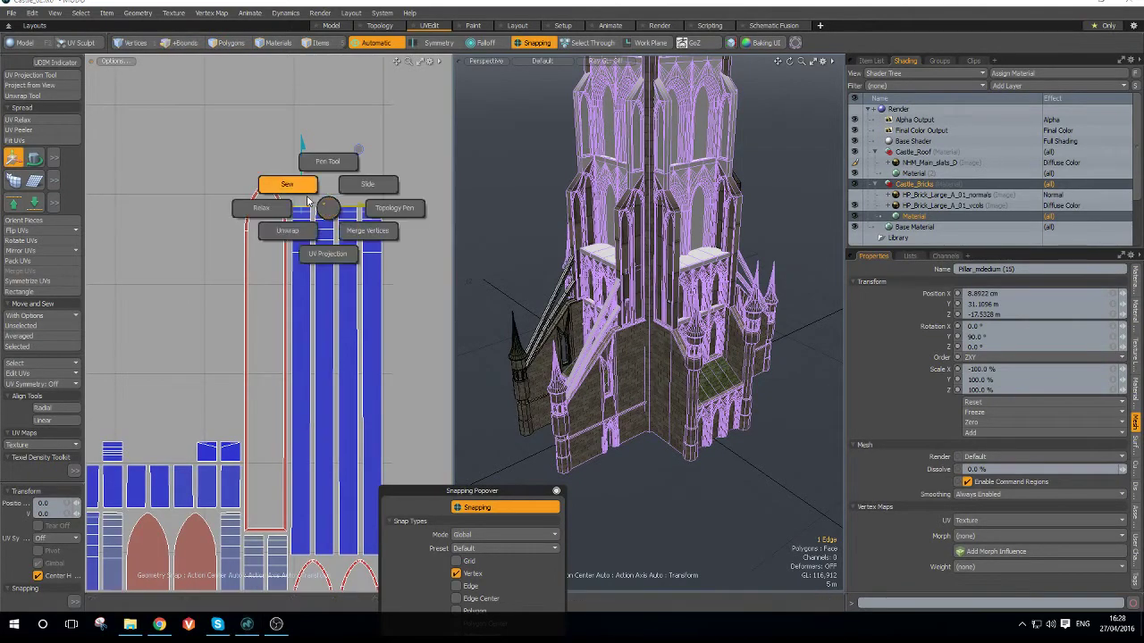
pyautogui.click(309, 190)
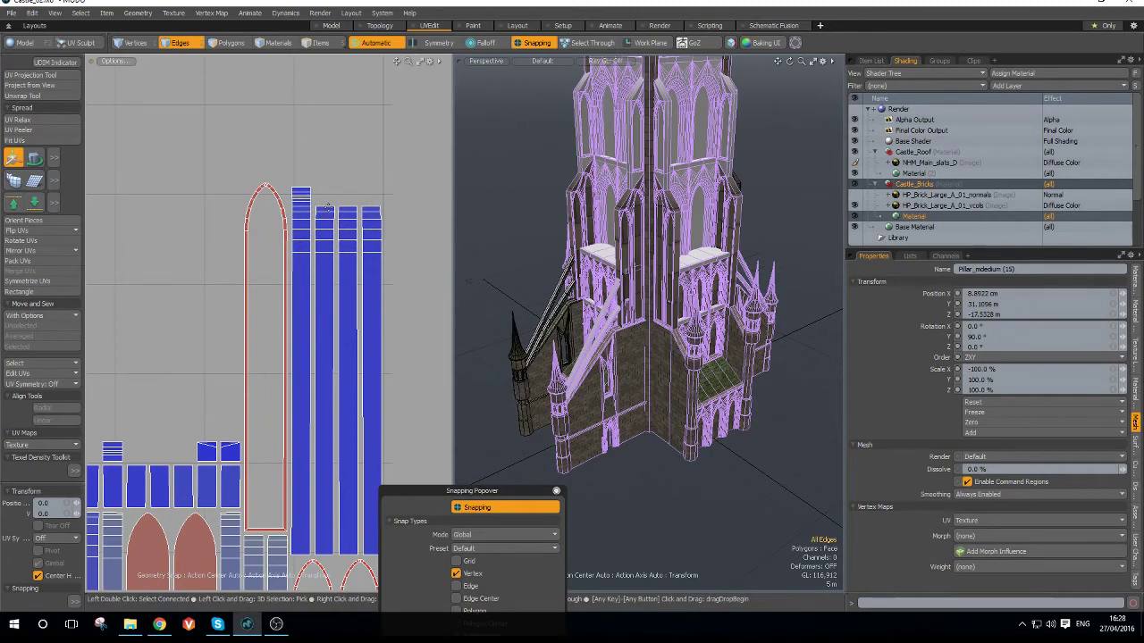
pyautogui.press('space')
pyautogui.click(327, 207)
pyautogui.hotkey('ctrl', 'space')
pyautogui.click(329, 197)
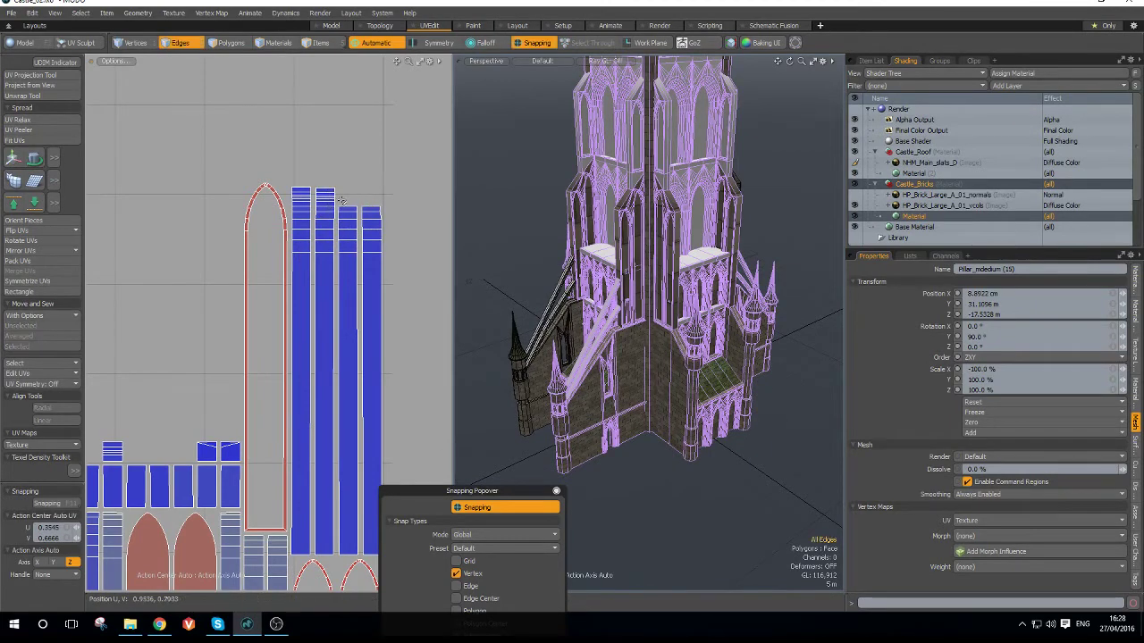
# - Sew the upper end edges of the remaining two blue strips at the tile's right edge to complete that group
pyautogui.click(347, 206)
pyautogui.hotkey('shift', 'r')
pyautogui.click(374, 205)
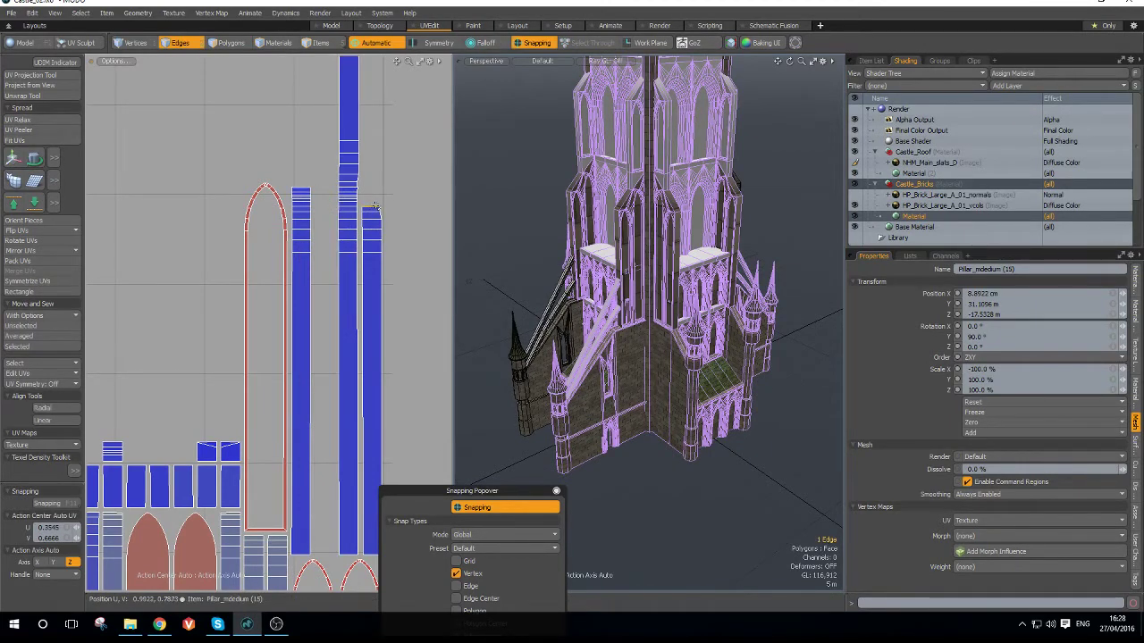
pyautogui.hotkey('shift', 'r')
pyautogui.scroll(-3, 375, 205)
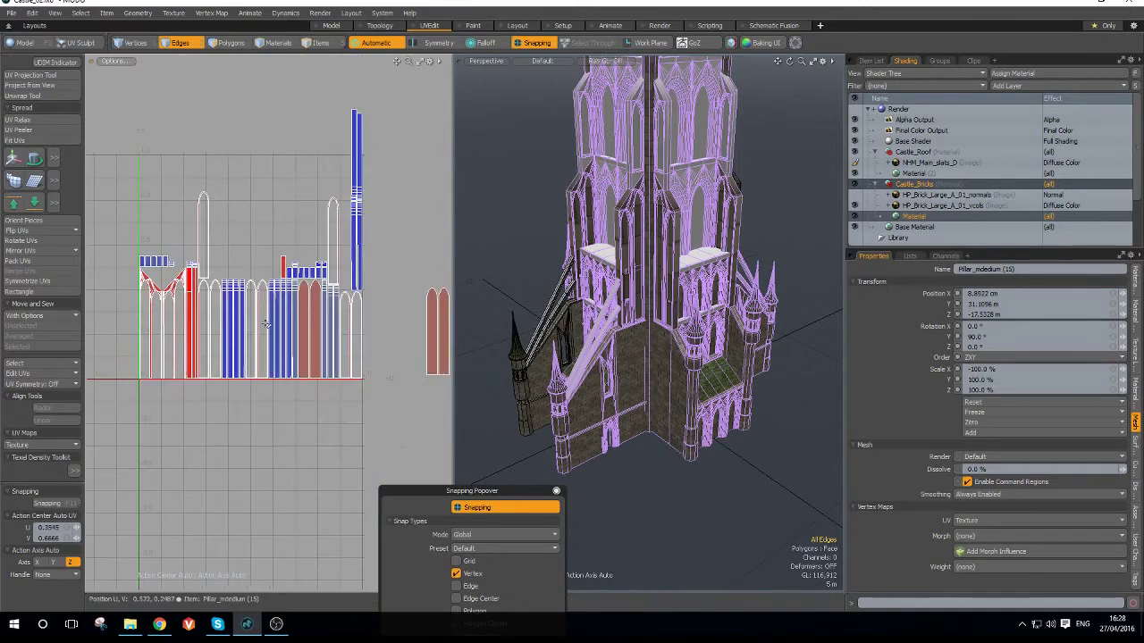
# - Sew the upper end edges of the four blue strips between the two pairs of open arches in the lower row
pyautogui.scroll(3, 218, 303)
pyautogui.click(233, 247)
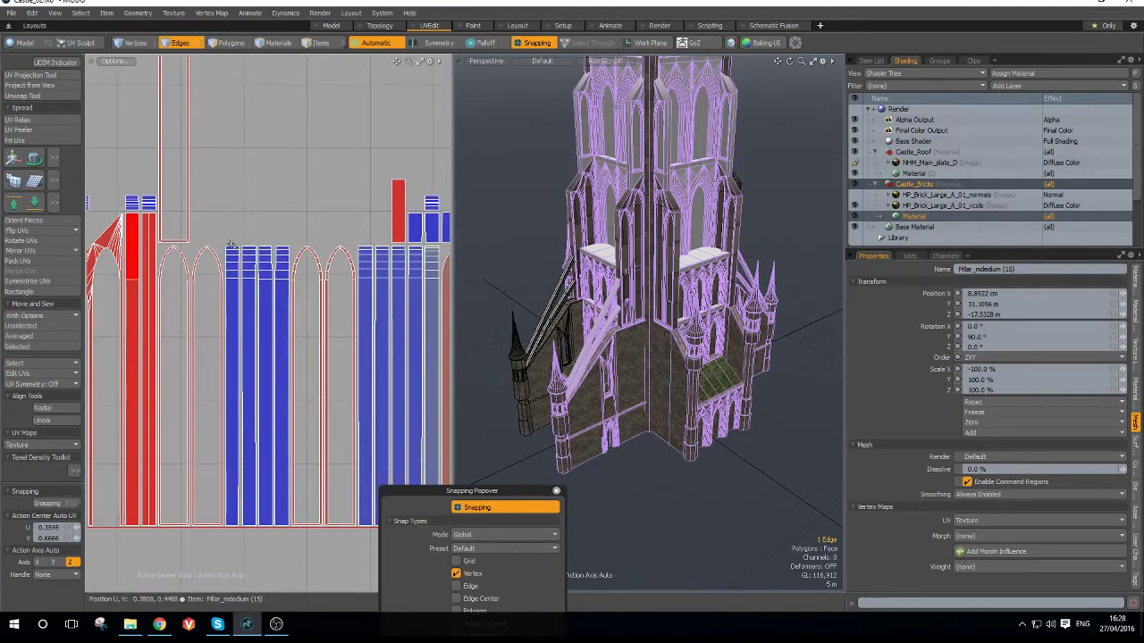
pyautogui.scroll(1, 233, 246)
pyautogui.hotkey('ctrl', 'm')
pyautogui.click(256, 247)
pyautogui.hotkey('ctrl', 'm')
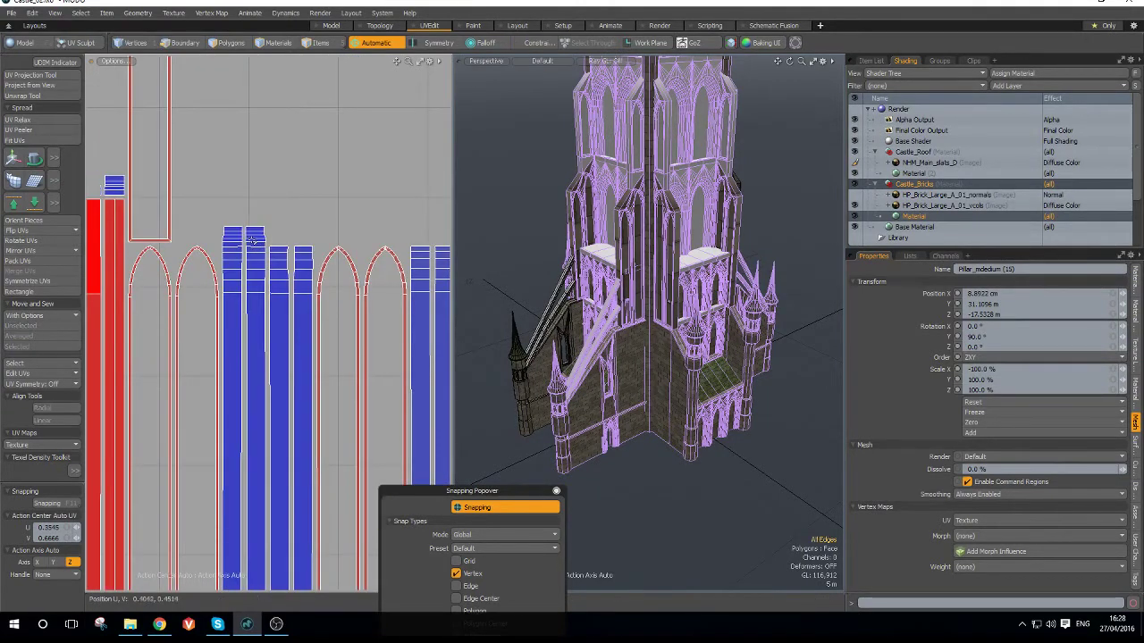
pyautogui.click(280, 248)
pyautogui.hotkey('ctrl', 'm')
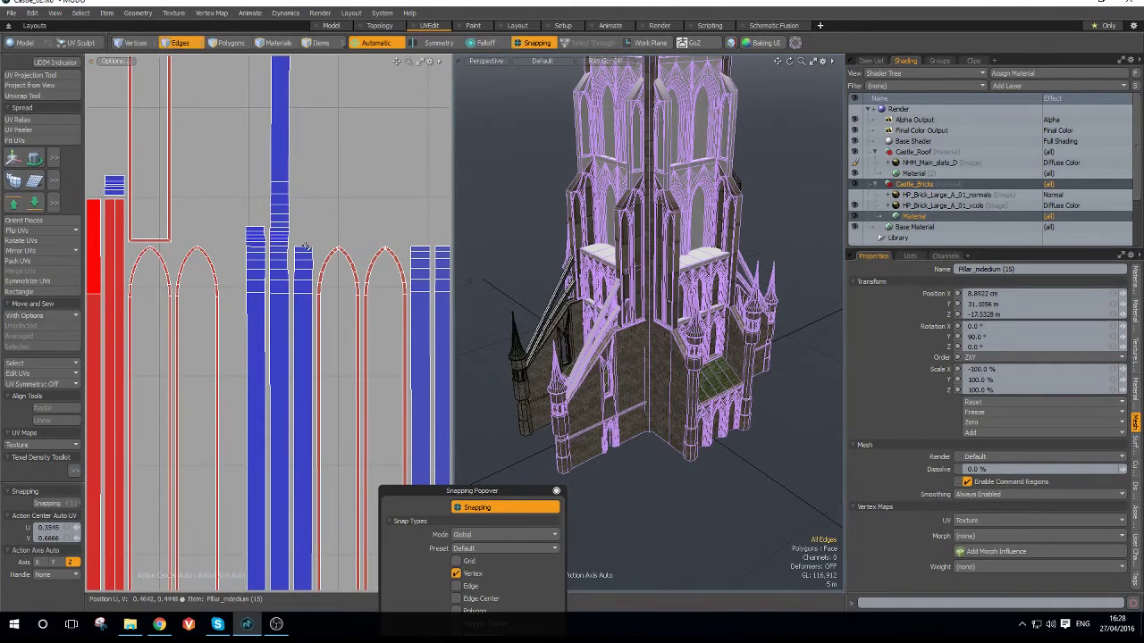
pyautogui.click(303, 246)
pyautogui.hotkey('ctrl', 'm')
# - Sew the upper end edges of the four blue strips beside the second pair of open arches and turn snapping off
pyautogui.scroll(2, 425, 259)
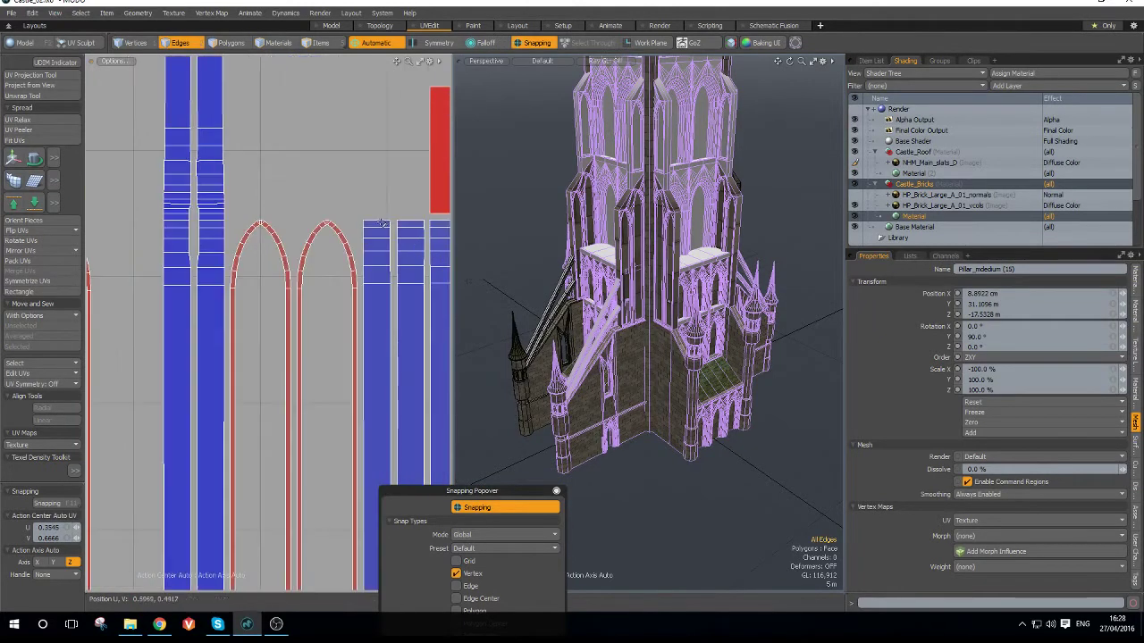
pyautogui.click(379, 222)
pyautogui.click(406, 219)
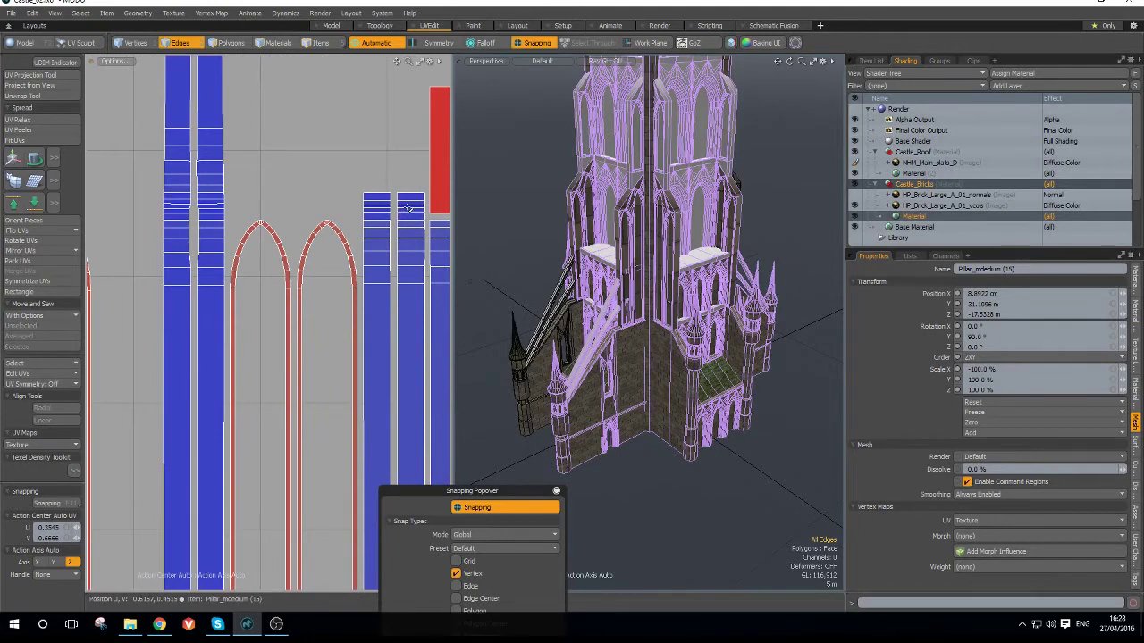
pyautogui.scroll(-3, 414, 201)
pyautogui.scroll(3, 403, 214)
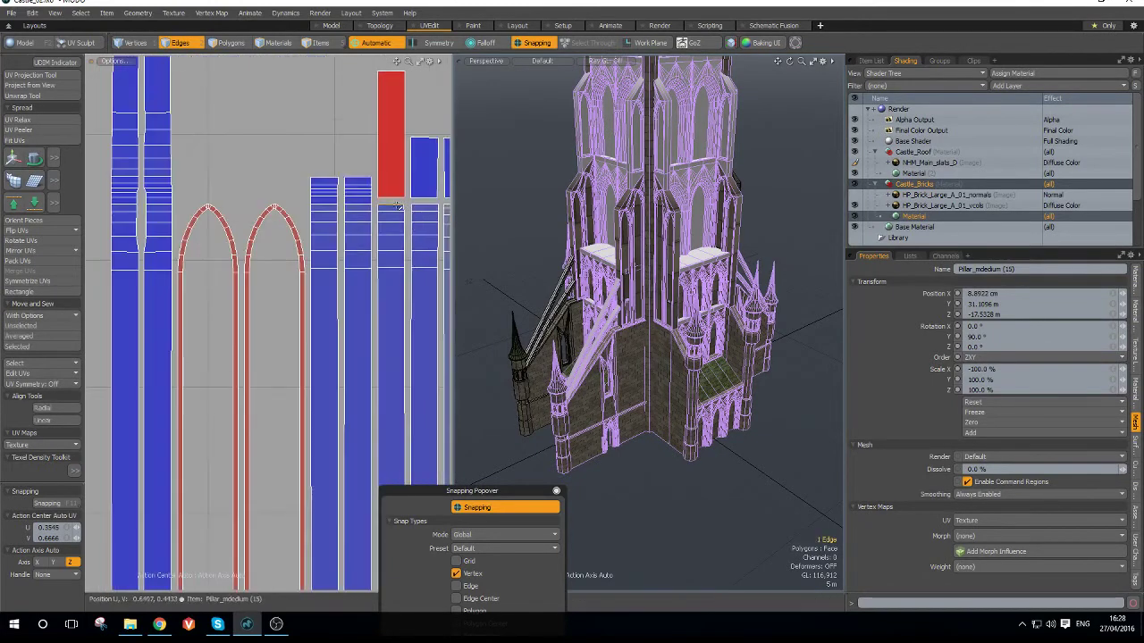
pyautogui.click(397, 206)
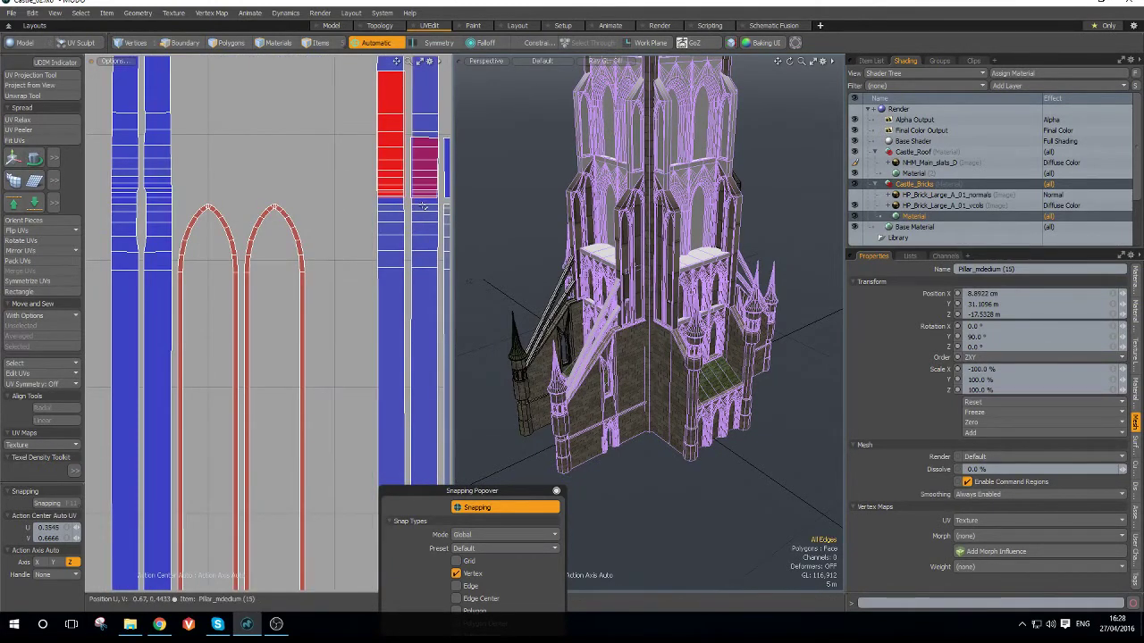
pyautogui.press('x')
# - Select the four tall blue strip islands on both sides of the second open arch pair and move them outside the UV tile's right edge
pyautogui.scroll(-5, 413, 250)
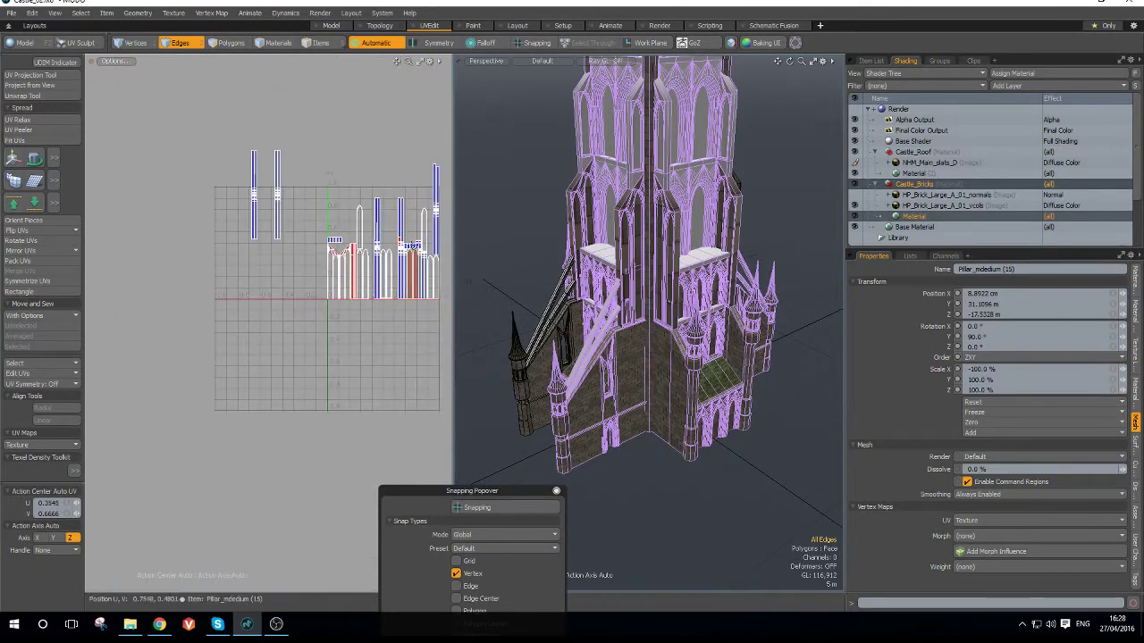
pyautogui.scroll(4, 409, 268)
pyautogui.press('3')
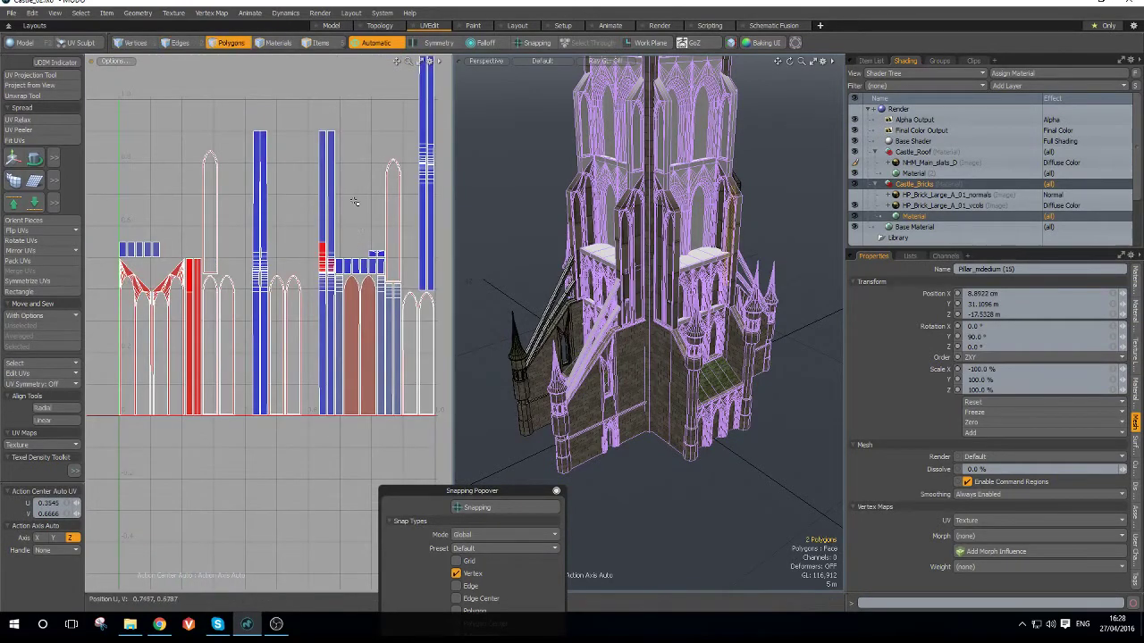
pyautogui.doubleClick(331, 191)
pyautogui.keyDown('shift'); pyautogui.doubleClick(324, 191); pyautogui.keyUp('shift')
pyautogui.keyDown('shift'); pyautogui.doubleClick(264, 192); pyautogui.keyUp('shift')
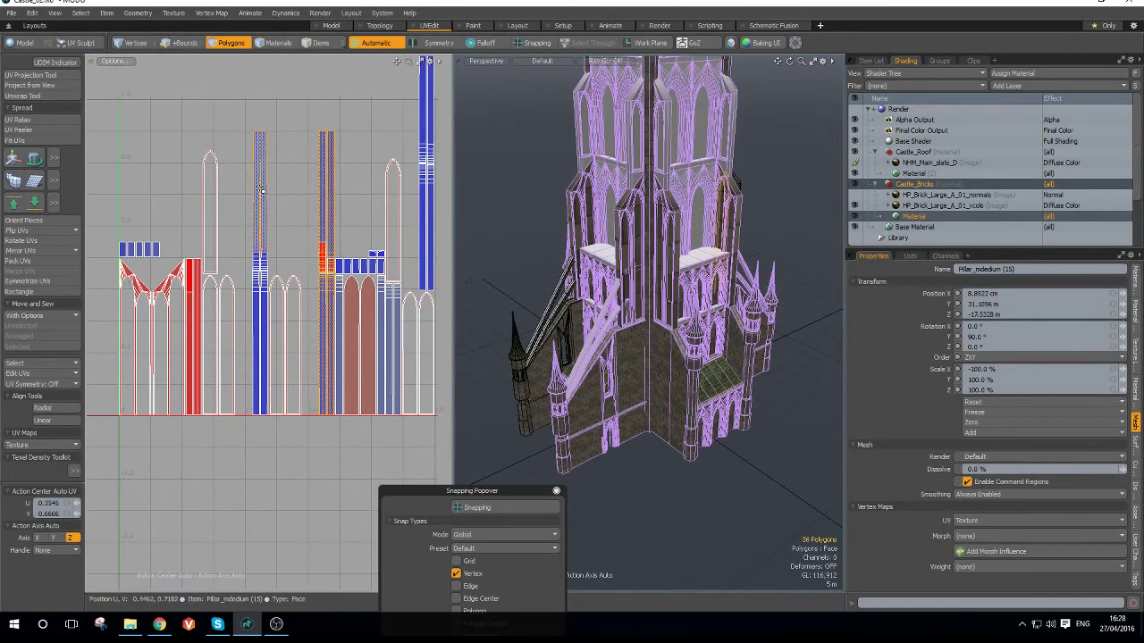
pyautogui.keyDown('shift'); pyautogui.doubleClick(256, 193); pyautogui.keyUp('shift')
pyautogui.scroll(-2, 303, 203)
pyautogui.press('y')
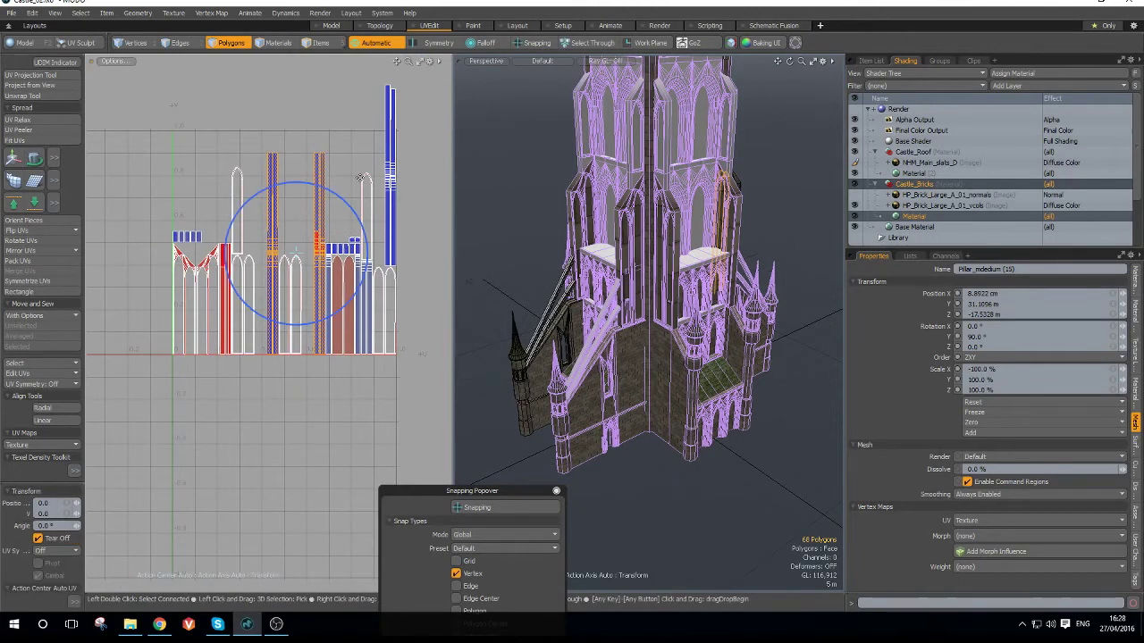
pyautogui.press('w')
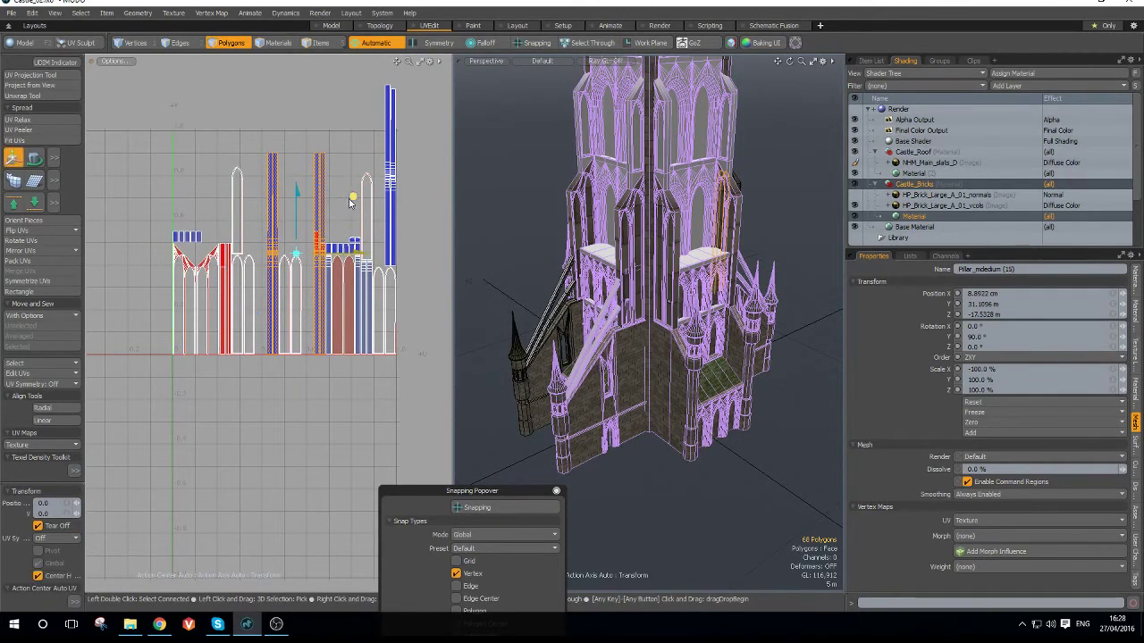
pyautogui.moveTo(349, 201); pyautogui.dragTo(496, 108)
# - Sew the upper end edges of the two pale blue strips flanking the pair of solid arches
pyautogui.scroll(4, 353, 238)
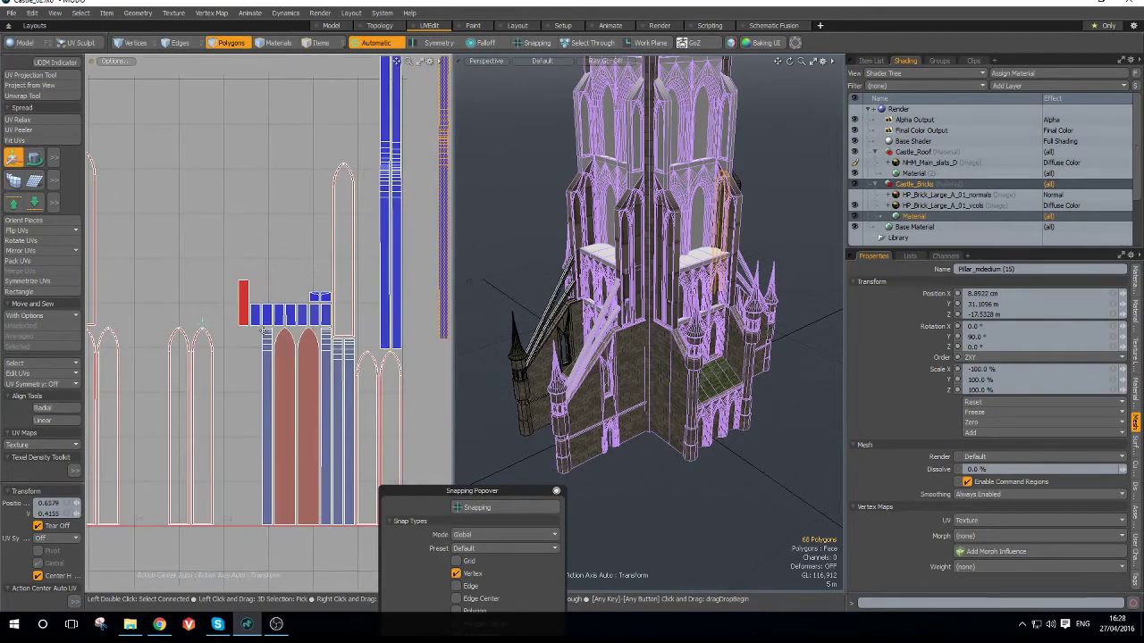
pyautogui.scroll(1, 262, 290)
pyautogui.press('2')
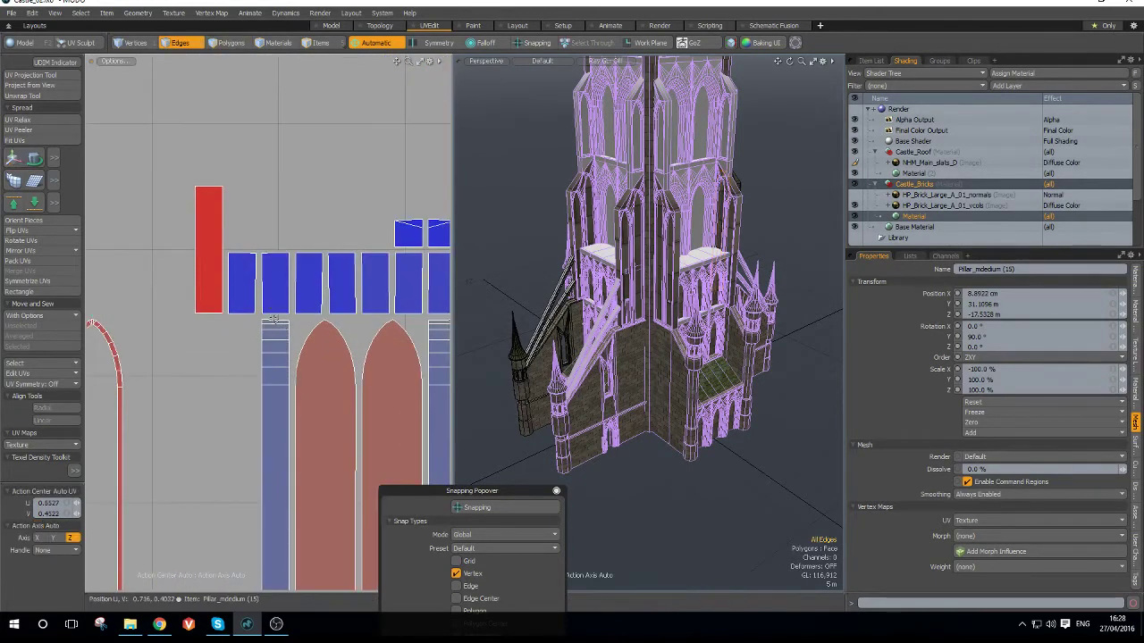
pyautogui.press('w')
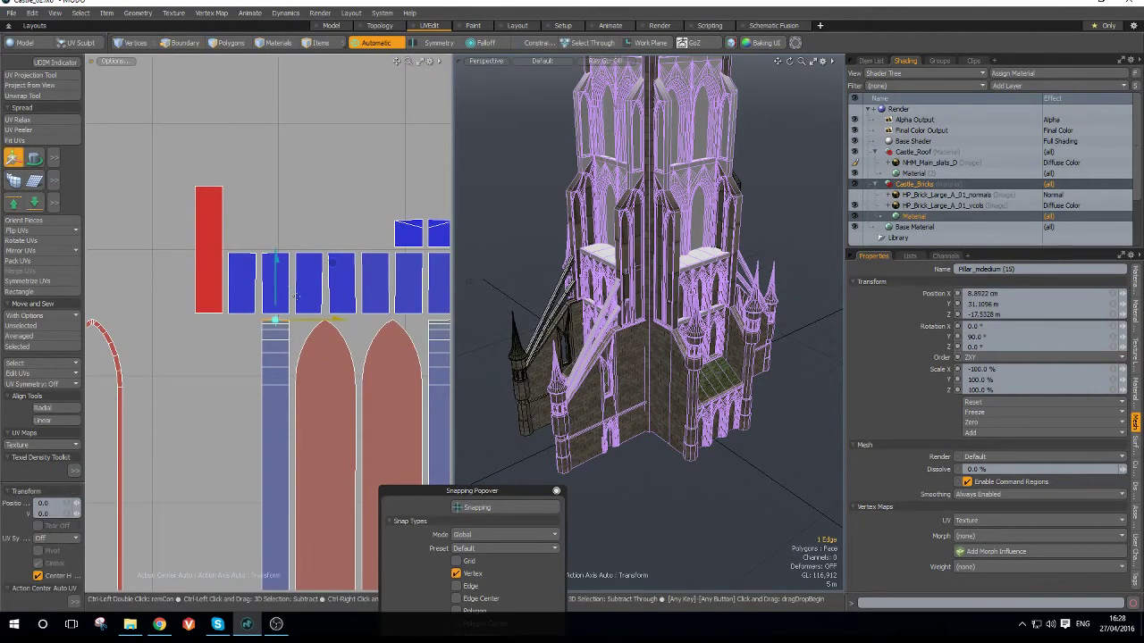
pyautogui.hotkey('ctrl', '1')
pyautogui.click(272, 301)
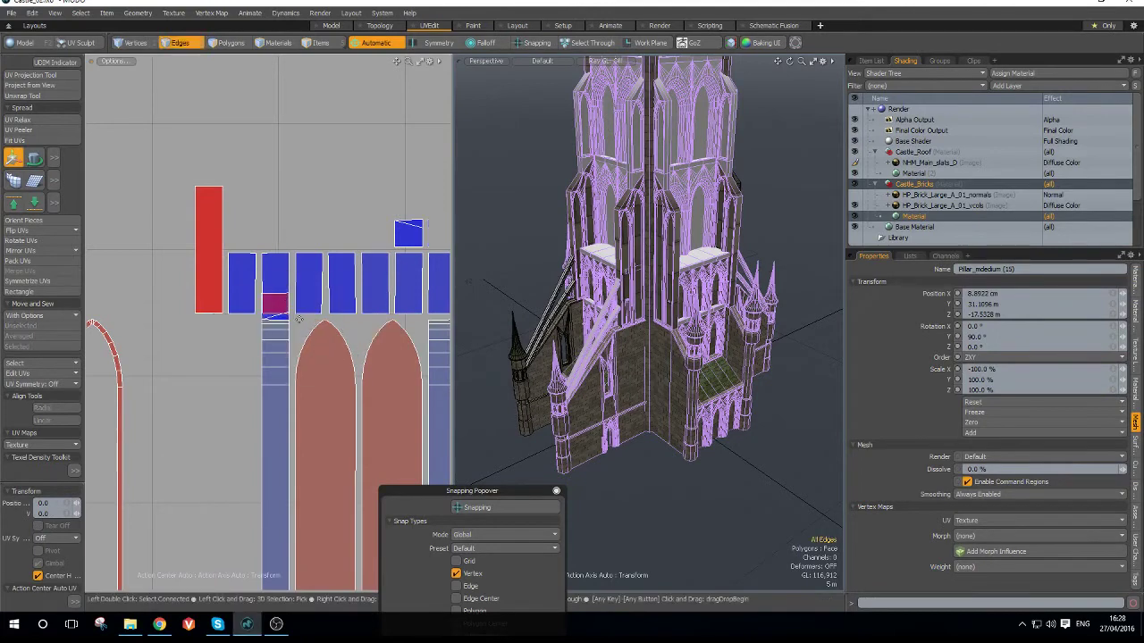
pyautogui.scroll(-3, 321, 323)
pyautogui.scroll(3, 393, 334)
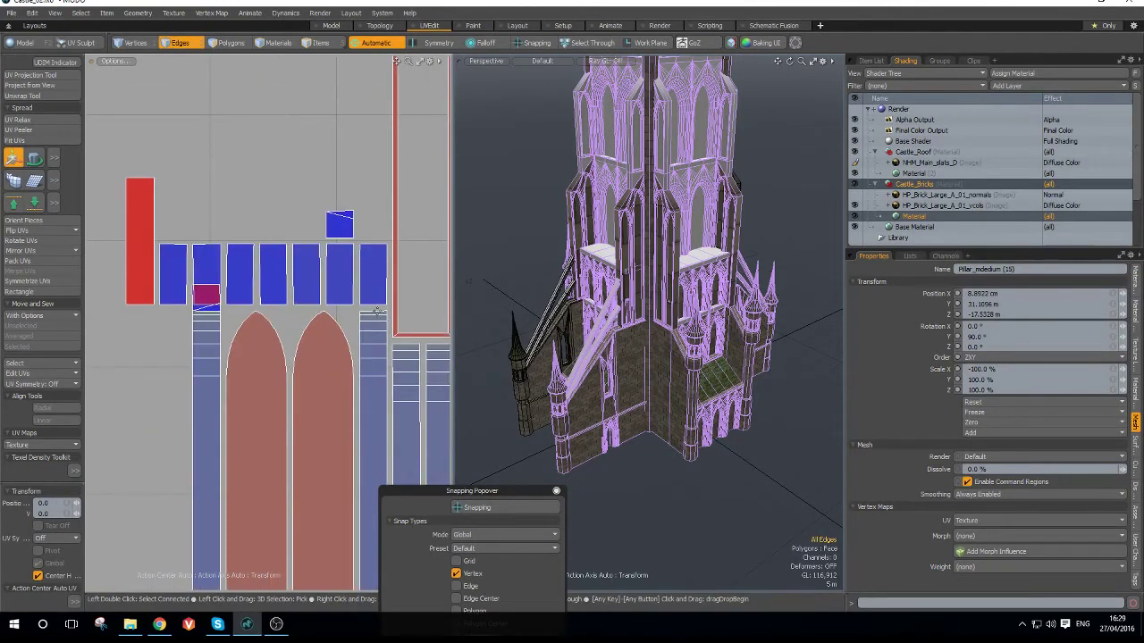
pyautogui.press('q')
pyautogui.click(376, 311)
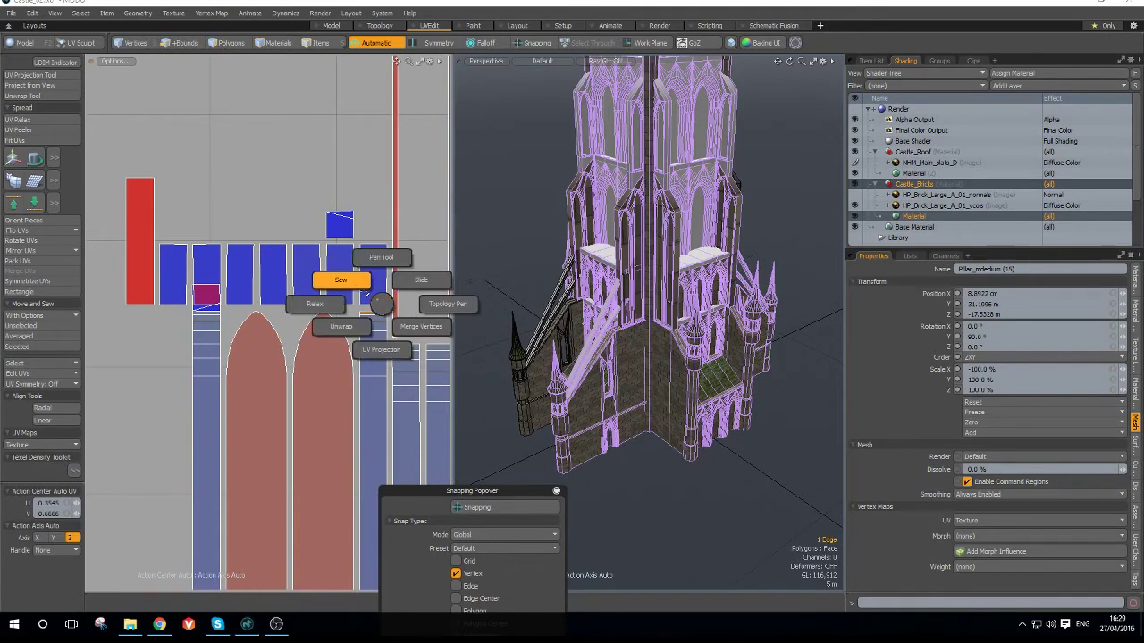
pyautogui.click(355, 286)
# - Sew the upper end edges of the two adjacent pale blue strips between the solid arches and the last pair of open arches
pyautogui.scroll(2, 419, 356)
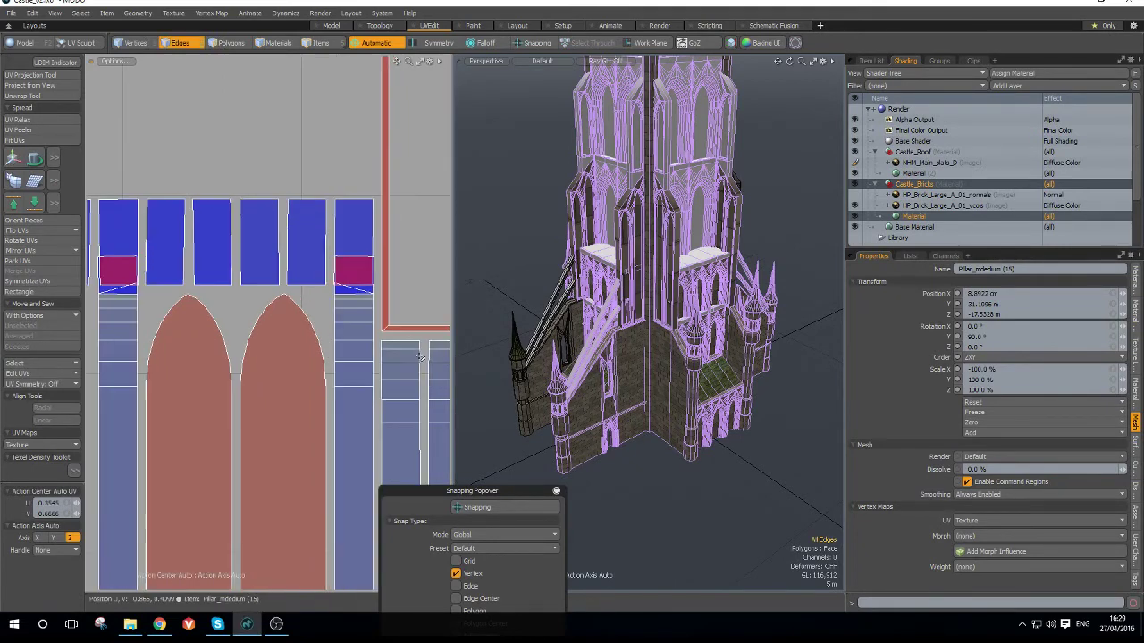
pyautogui.click(398, 339)
pyautogui.hotkey('ctrl', '2')
pyautogui.click(361, 316)
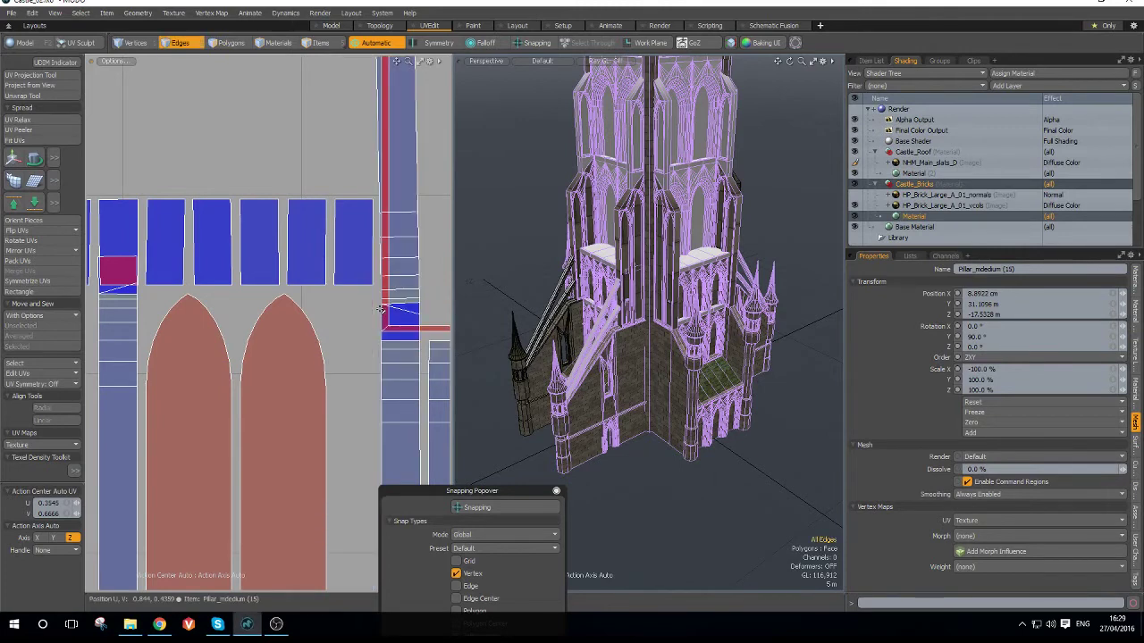
pyautogui.scroll(-4, 383, 318)
pyautogui.scroll(4, 415, 333)
pyautogui.click(412, 317)
pyautogui.hotkey('ctrl', '2')
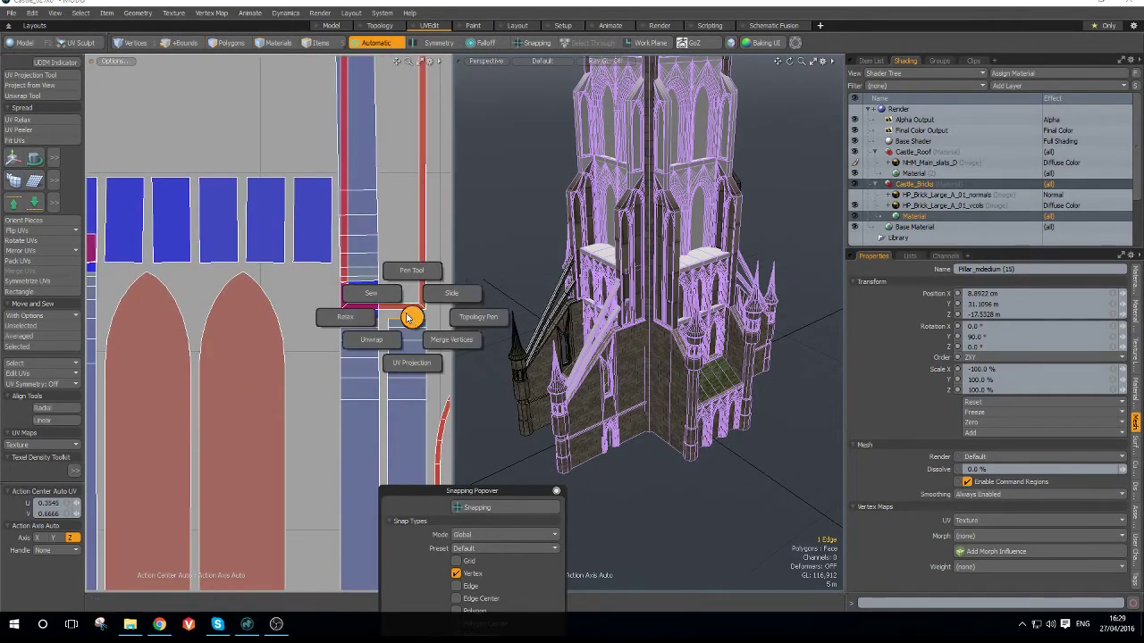
pyautogui.click(371, 294)
# - Select the two joined pale blue strip islands and move them outside the UV tile's right edge
pyautogui.scroll(-10, 392, 309)
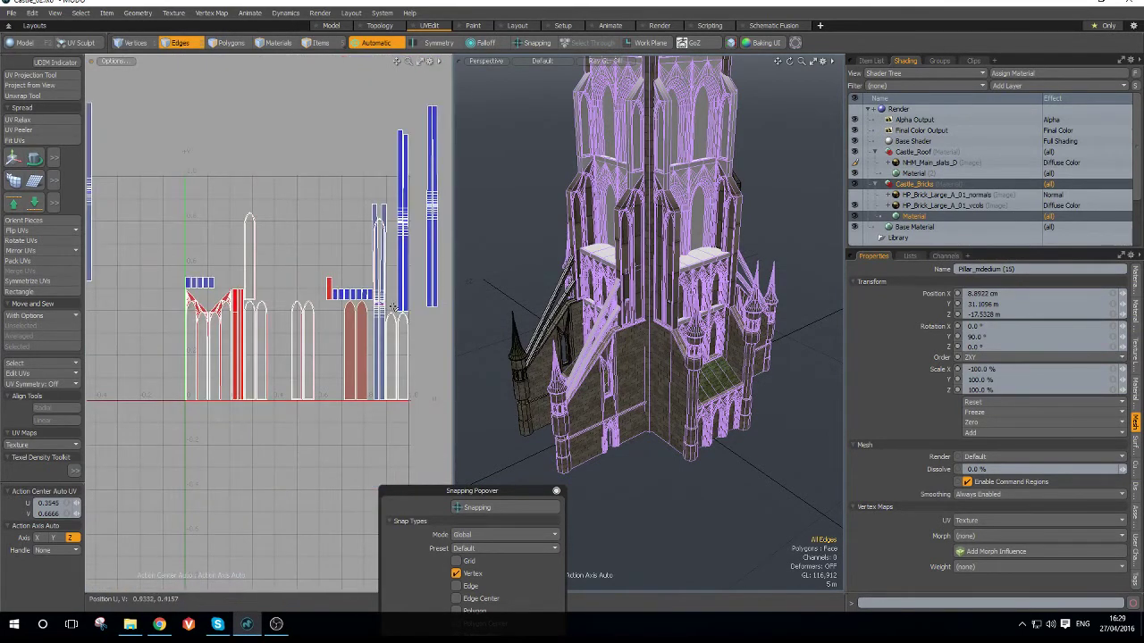
pyautogui.press('3')
pyautogui.doubleClick(383, 327)
pyautogui.keyDown('shift'); pyautogui.doubleClick(377, 328); pyautogui.keyUp('shift')
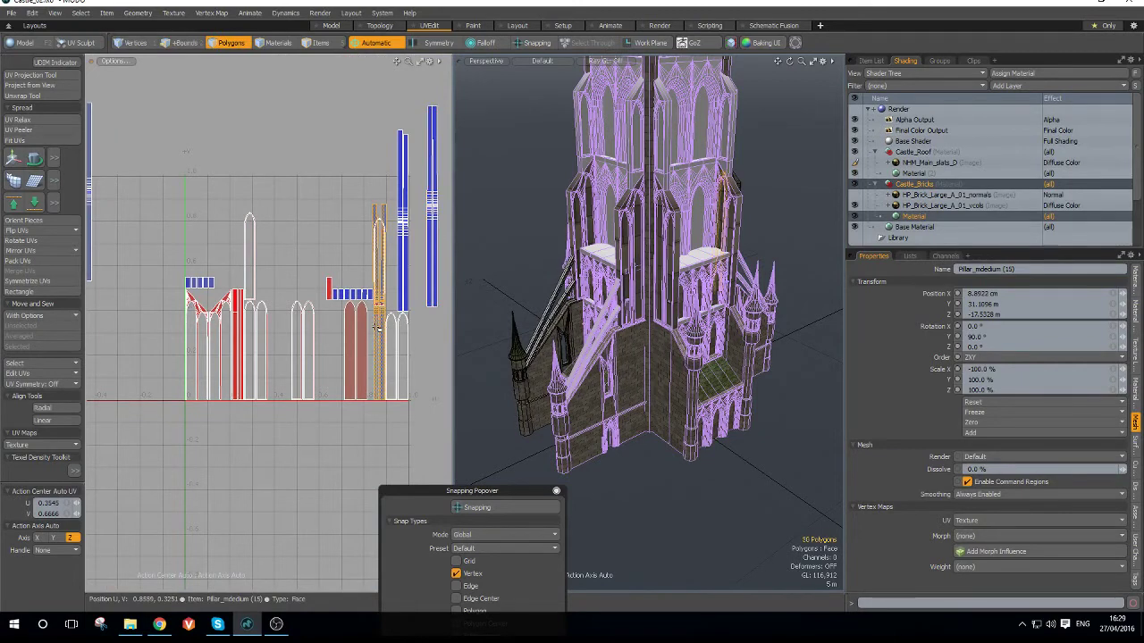
pyautogui.press('w')
pyautogui.moveTo(379, 302); pyautogui.dragTo(446, 202)
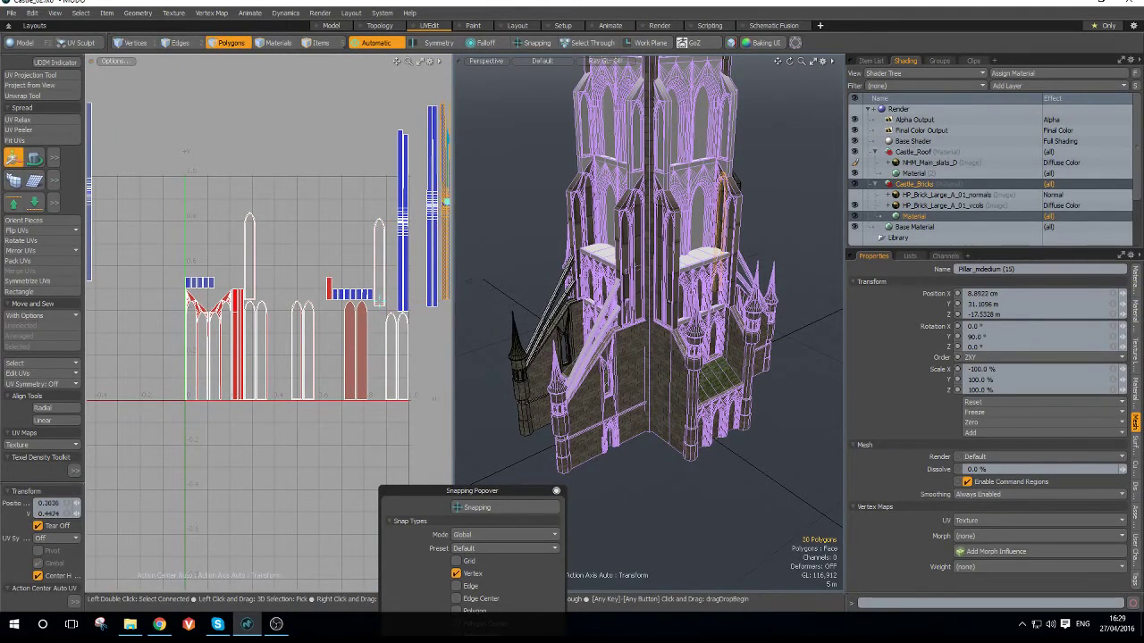
# - Examine the moved strips on the pillar's arches in the 3D view and the islands remaining in the UV layout
pyautogui.scroll(6, 629, 270)
pyautogui.keyDown('alt'); pyautogui.moveTo(627, 375); pyautogui.dragTo(502, 352); pyautogui.keyUp('alt')
pyautogui.scroll(-6, 502, 352)
pyautogui.keyDown('alt'); pyautogui.moveTo(649, 334); pyautogui.dragTo(566, 331); pyautogui.keyUp('alt')
pyautogui.scroll(4, 671, 329)
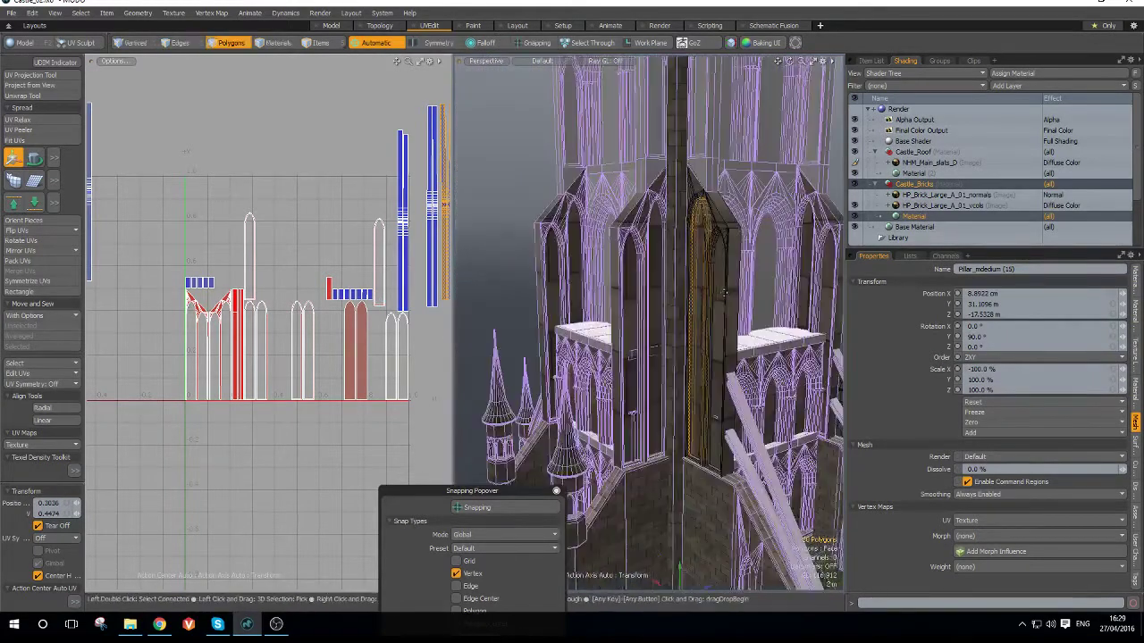
pyautogui.keyDown('alt'); pyautogui.moveTo(692, 328); pyautogui.dragTo(512, 328); pyautogui.keyUp('alt')
pyautogui.scroll(5, 337, 306)
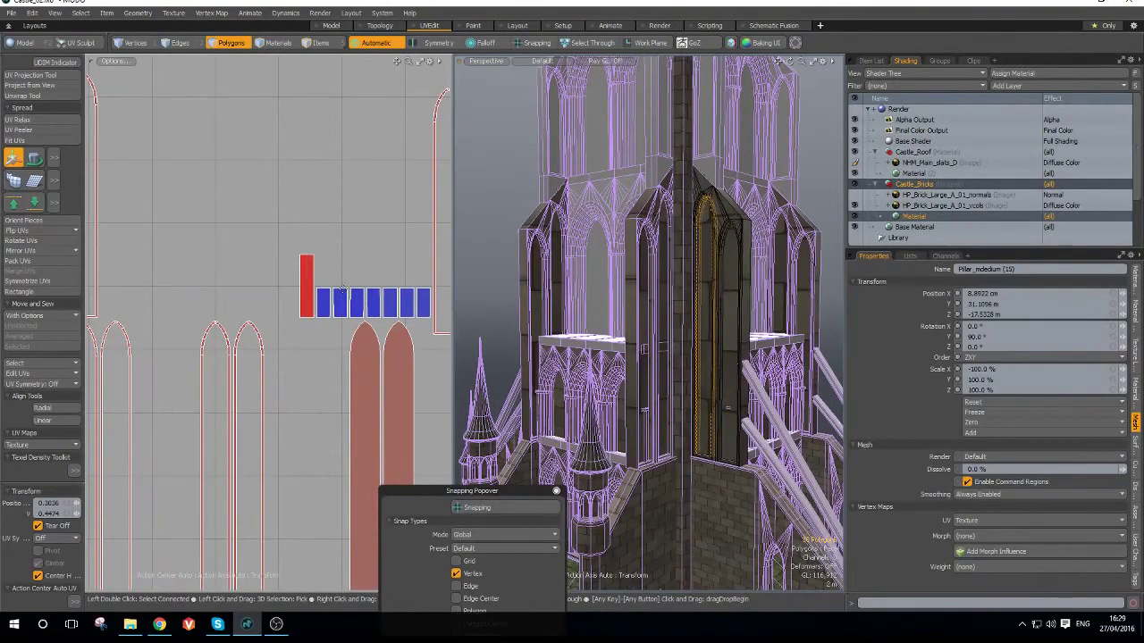
pyautogui.press('space')
pyautogui.scroll(2, 366, 287)
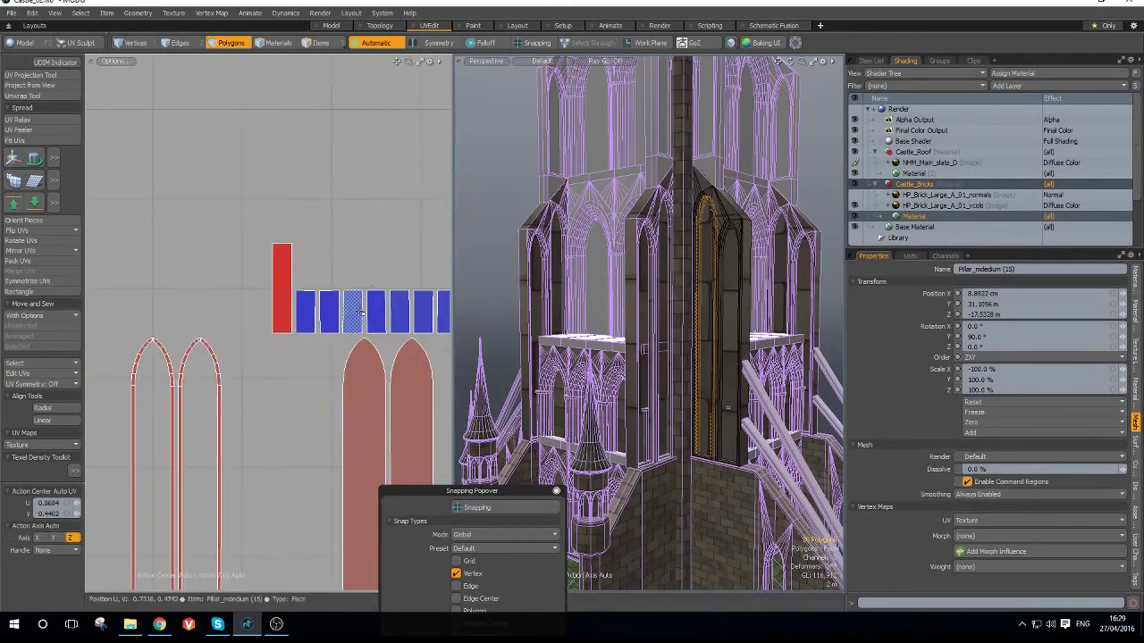
pyautogui.press('2')
pyautogui.scroll(-4, 333, 279)
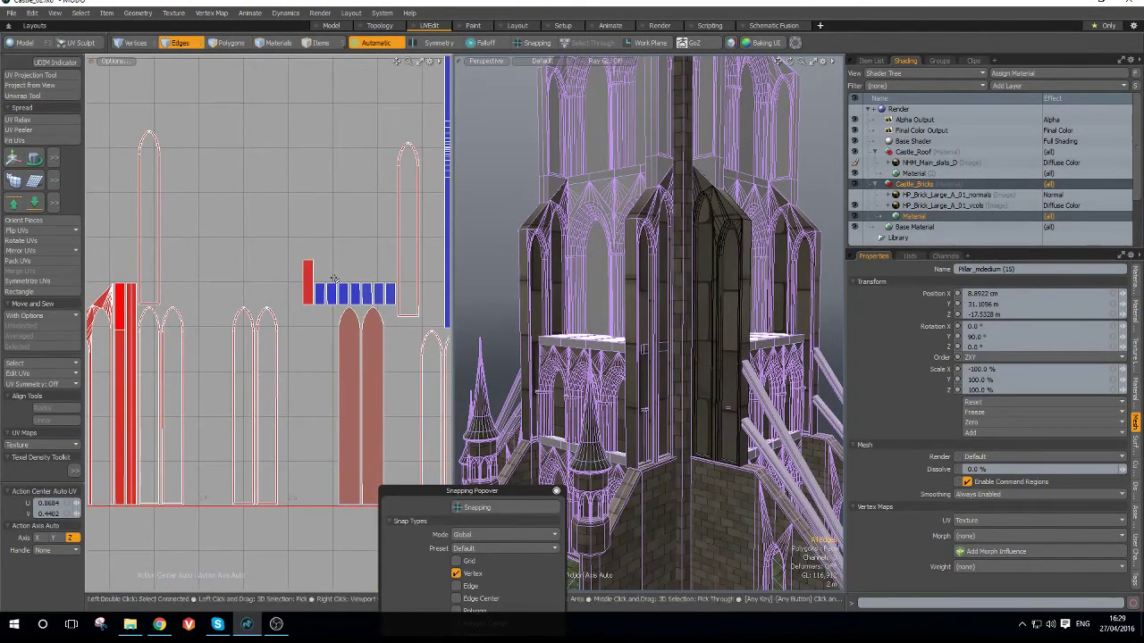
pyautogui.scroll(-3, 199, 225)
pyautogui.scroll(3, 207, 327)
pyautogui.scroll(4, 134, 398)
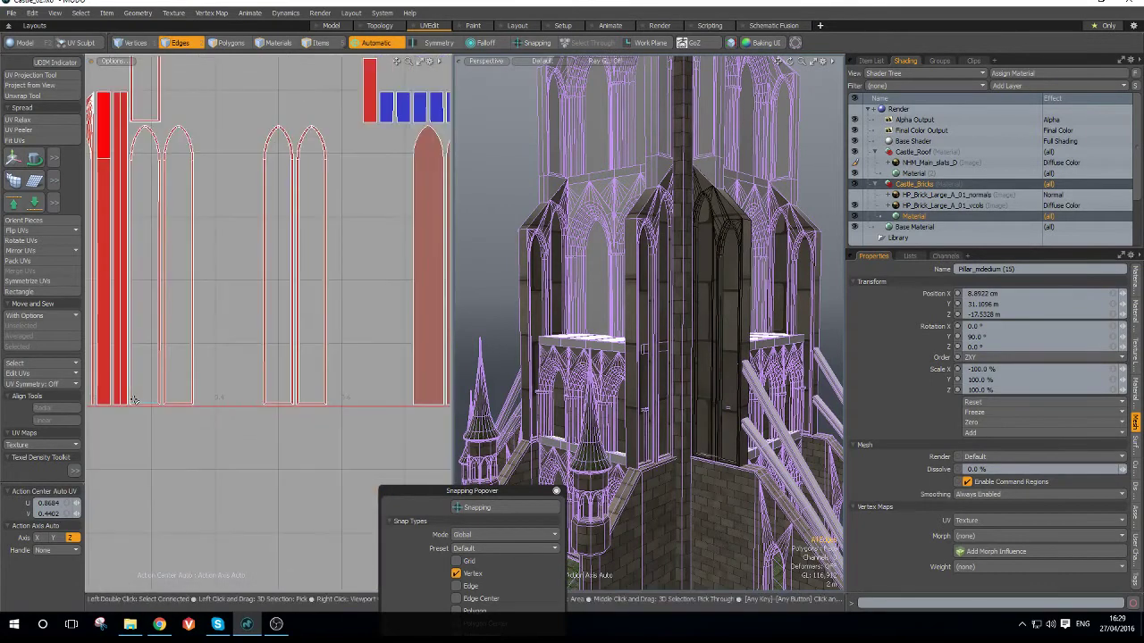
pyautogui.scroll(-3, 145, 395)
pyautogui.scroll(-2, 205, 354)
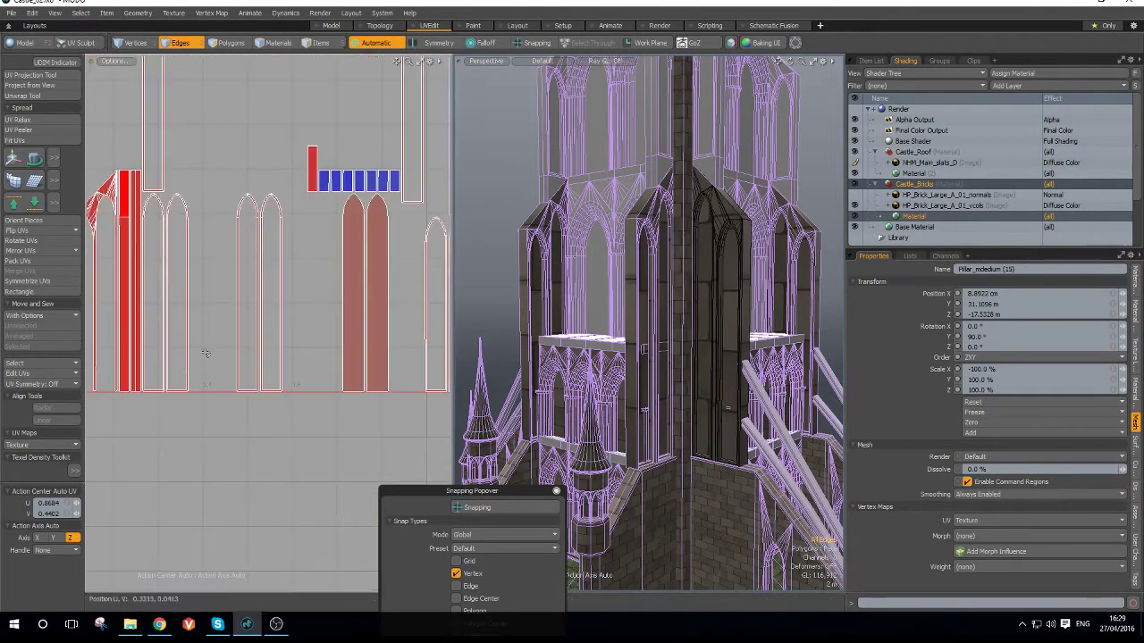
pyautogui.scroll(2, 339, 128)
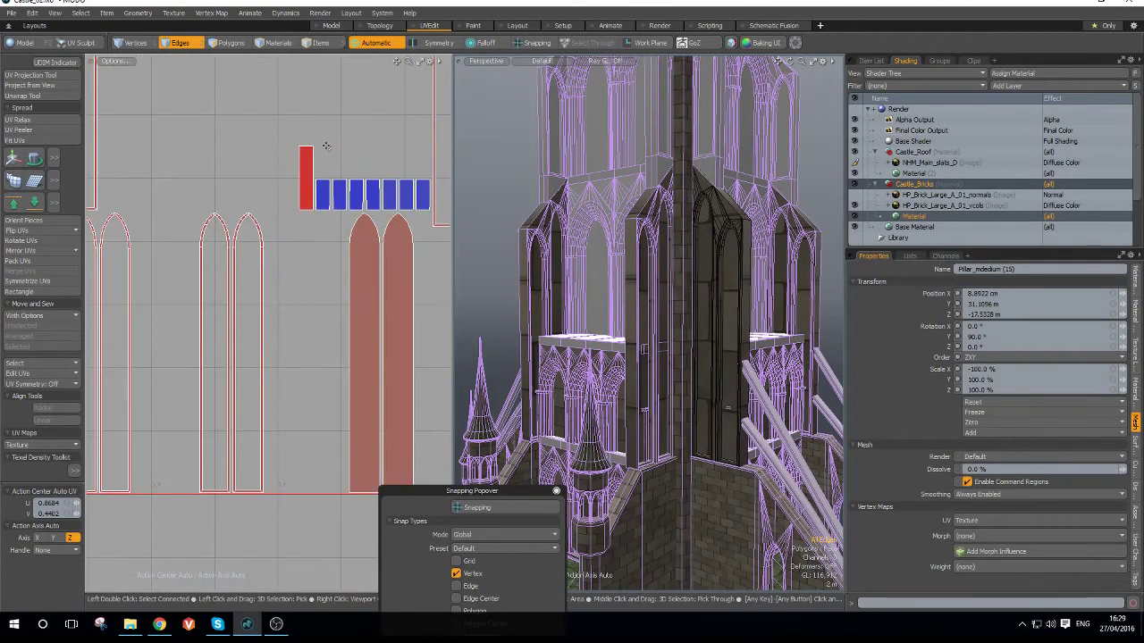
# - Sew the upper edges of the first three small blue rectangles beside the red rectangle above the solid arches
pyautogui.scroll(3, 327, 146)
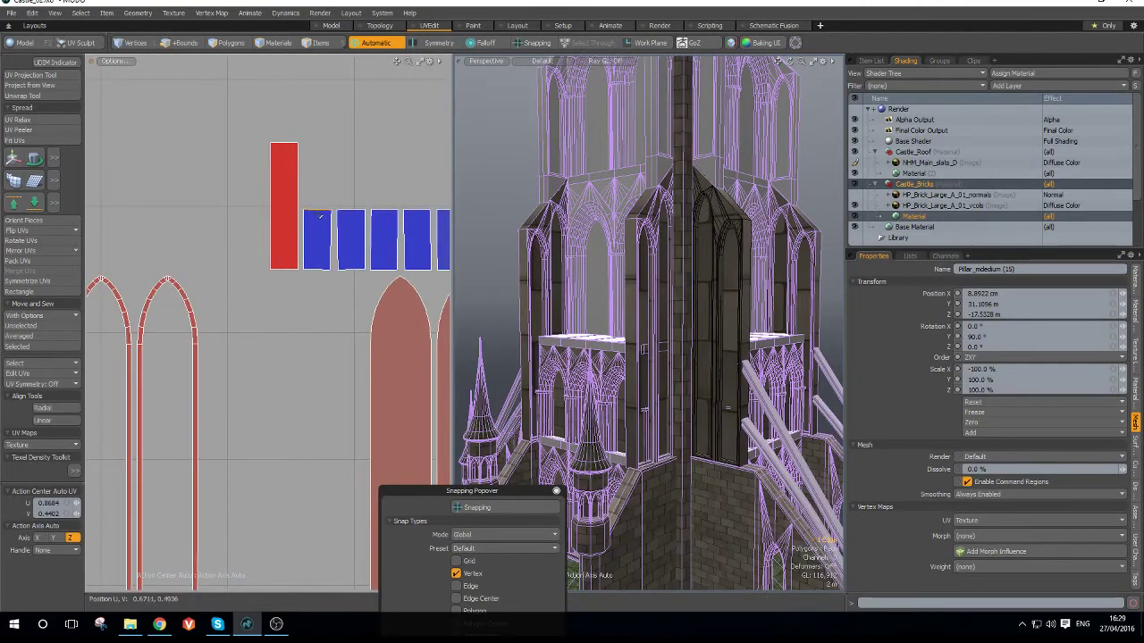
pyautogui.hotkey('ctrl', '3')
pyautogui.click(296, 187)
pyautogui.click(350, 210)
pyautogui.hotkey('ctrl', '3')
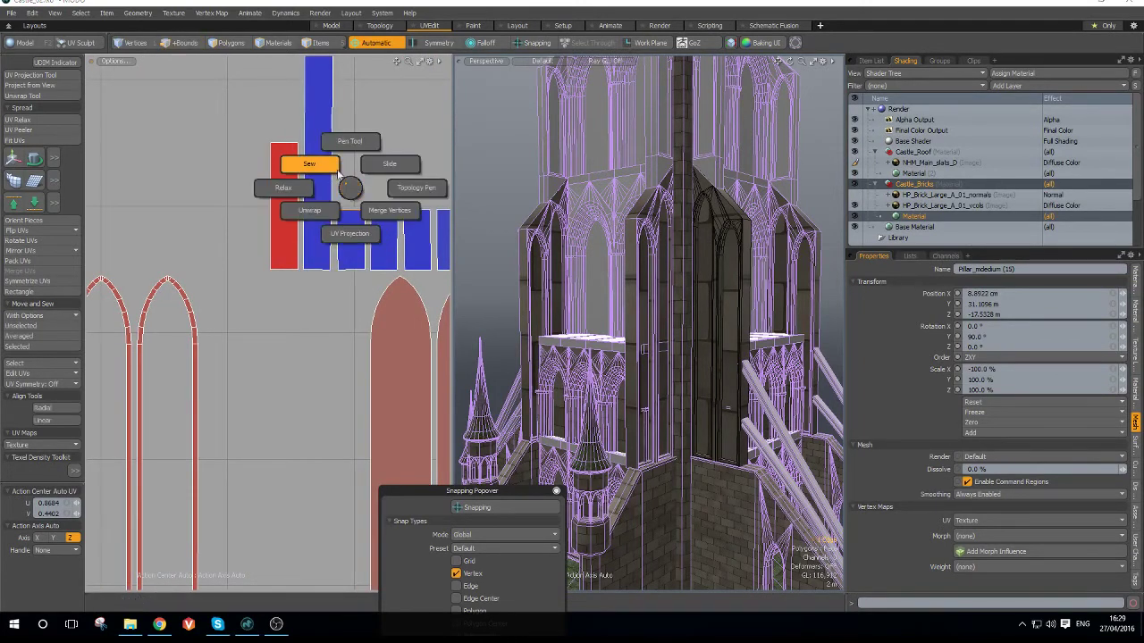
pyautogui.click(337, 171)
pyautogui.click(382, 209)
pyautogui.hotkey('ctrl', '3')
pyautogui.click(363, 175)
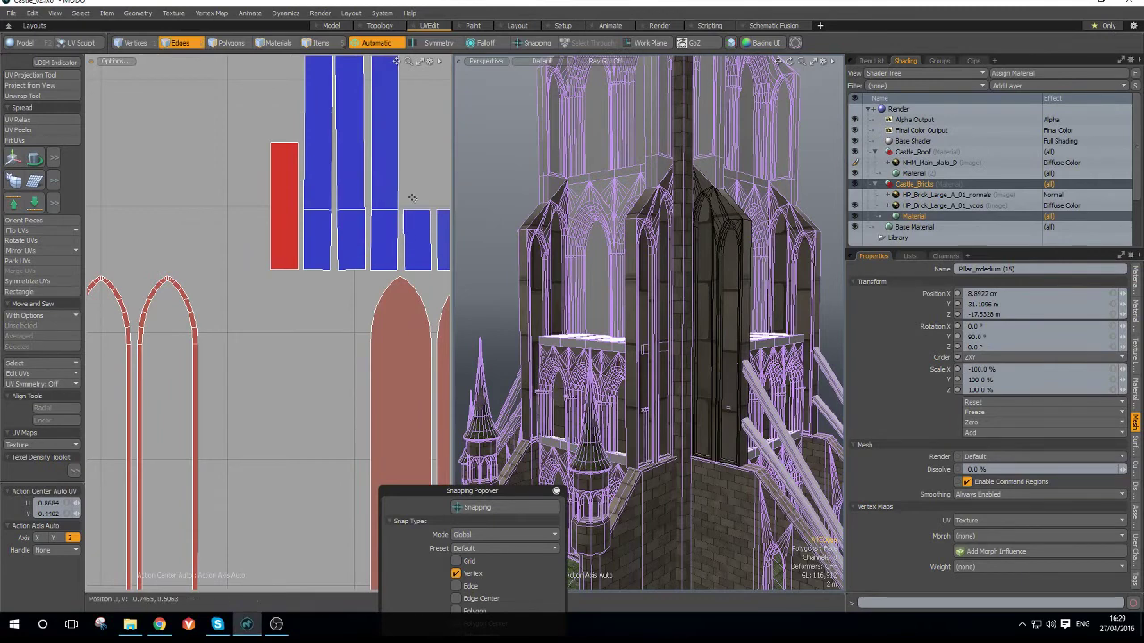
# - Sew the upper edges of the fourth and fifth small blue rectangles in the row above the solid arches
pyautogui.hotkey('ctrl', 'space')
pyautogui.click(439, 203)
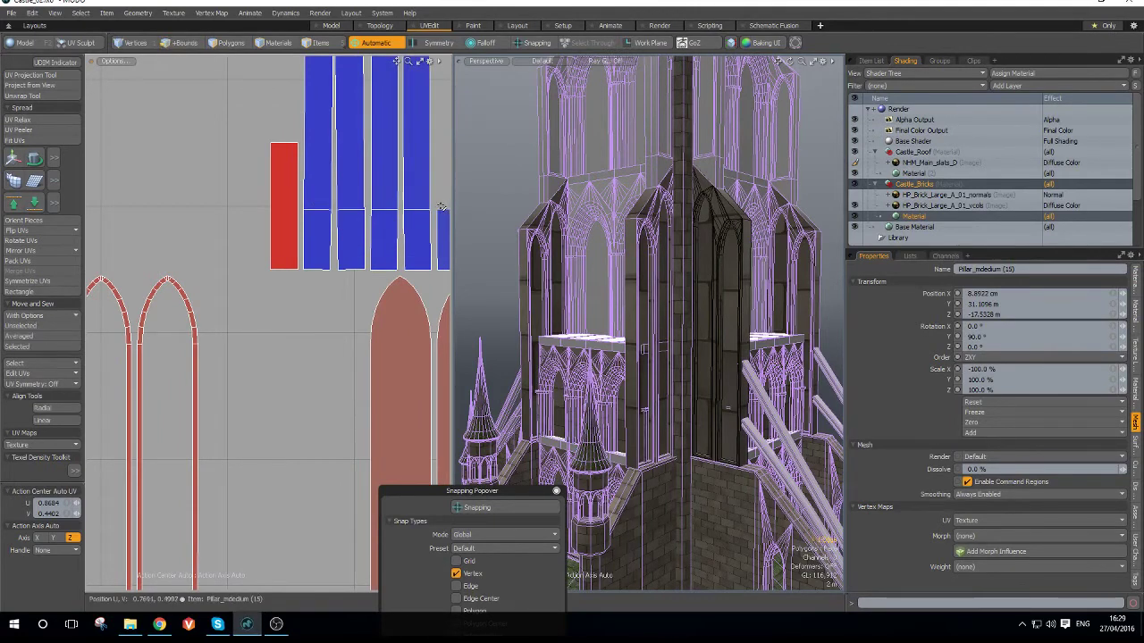
pyautogui.hotkey('ctrl', '3')
pyautogui.click(423, 176)
# - Sew the upper end edge of the third tall blue strip in the group extending above the UV tile
pyautogui.scroll(-6, 391, 206)
pyautogui.scroll(2, 387, 217)
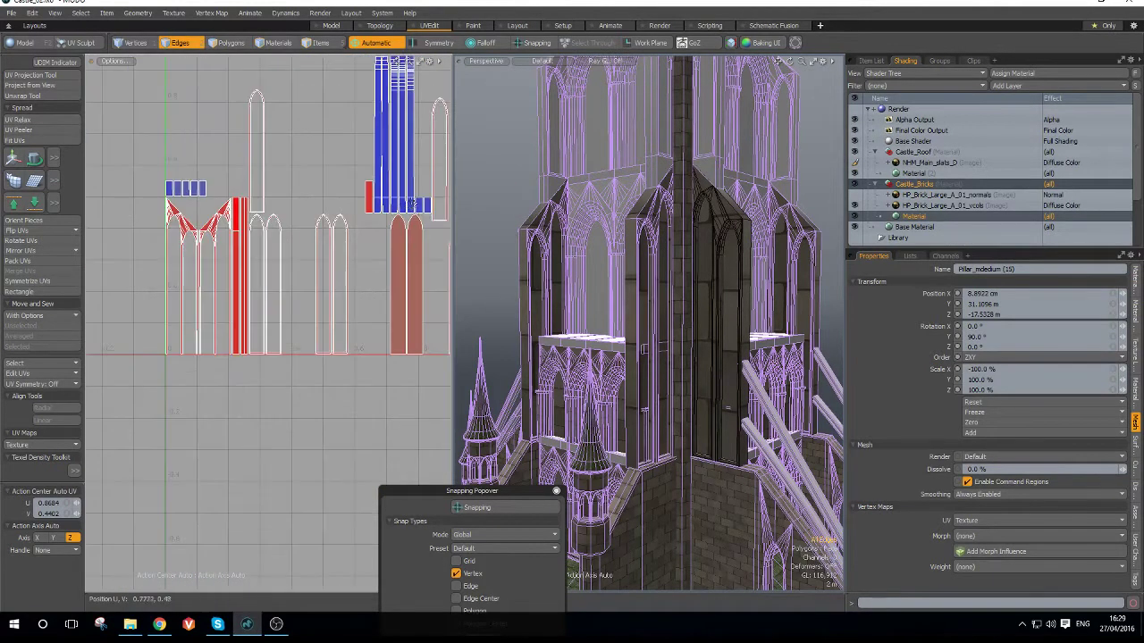
pyautogui.scroll(-4, 412, 225)
pyautogui.scroll(6, 424, 156)
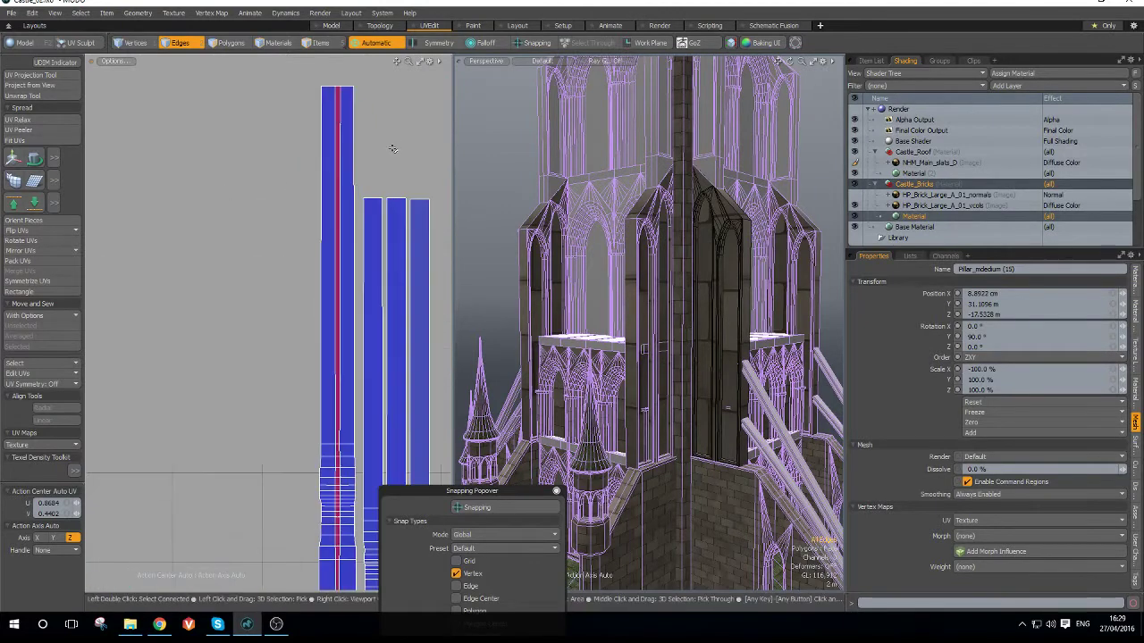
pyautogui.hotkey('ctrl', '3')
pyautogui.click(328, 164)
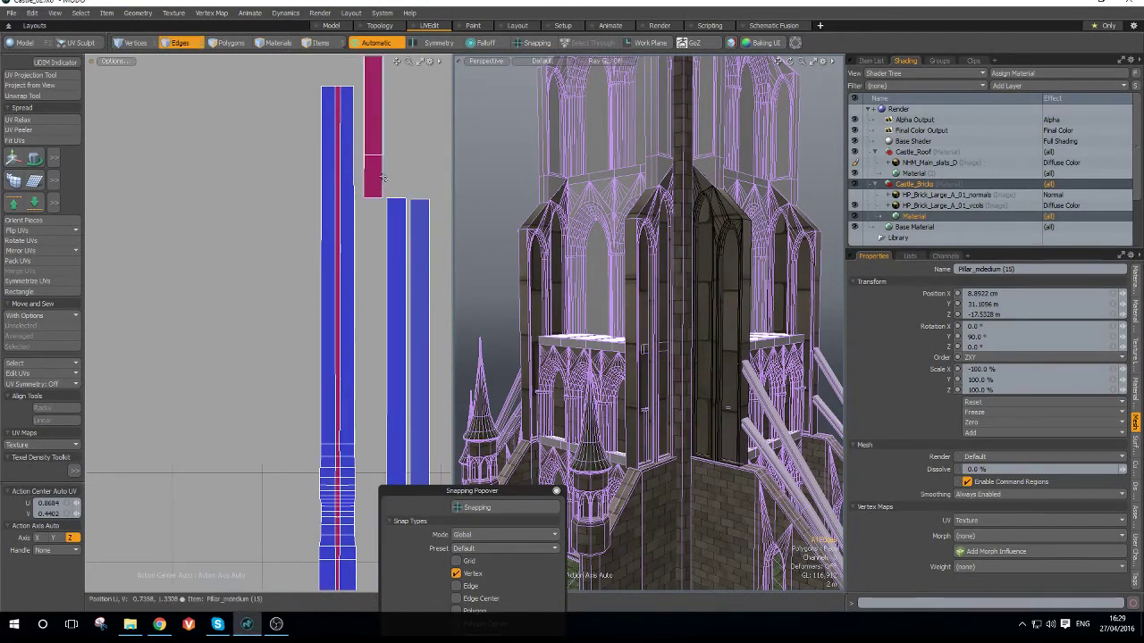
pyautogui.press('2')
pyautogui.scroll(-5, 398, 192)
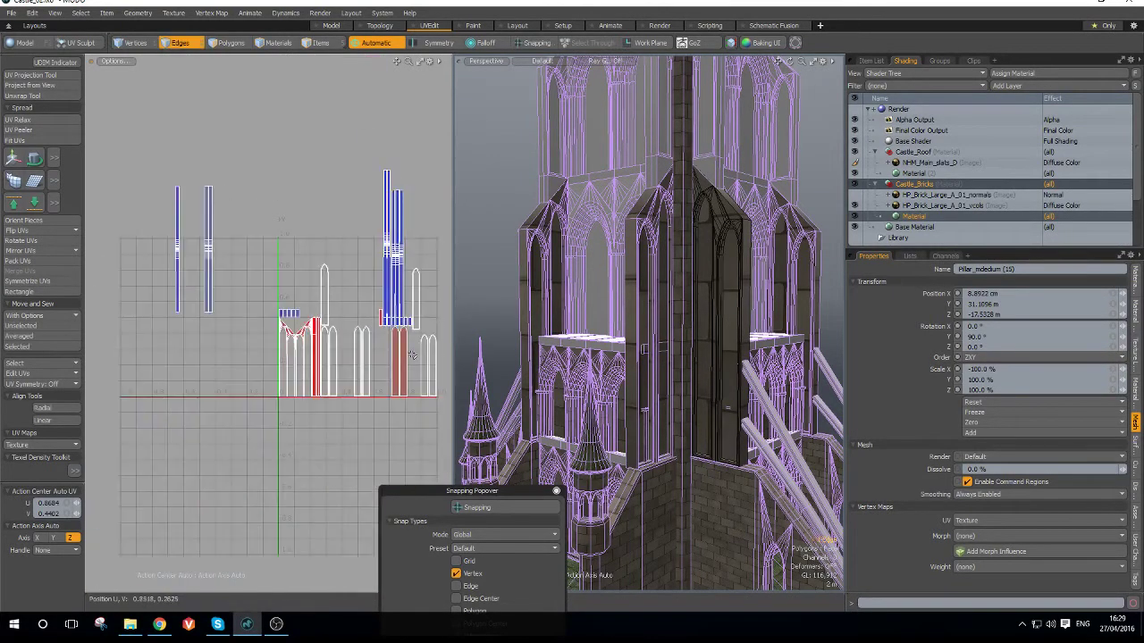
pyautogui.scroll(5, 411, 356)
pyautogui.scroll(-4, 240, 306)
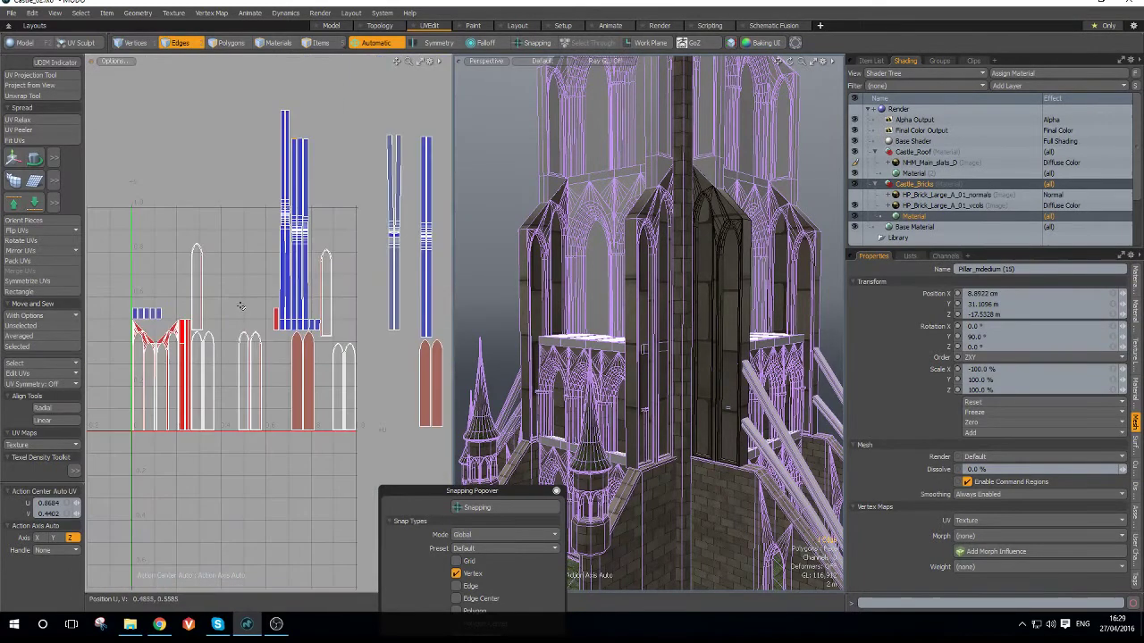
pyautogui.scroll(5, 143, 364)
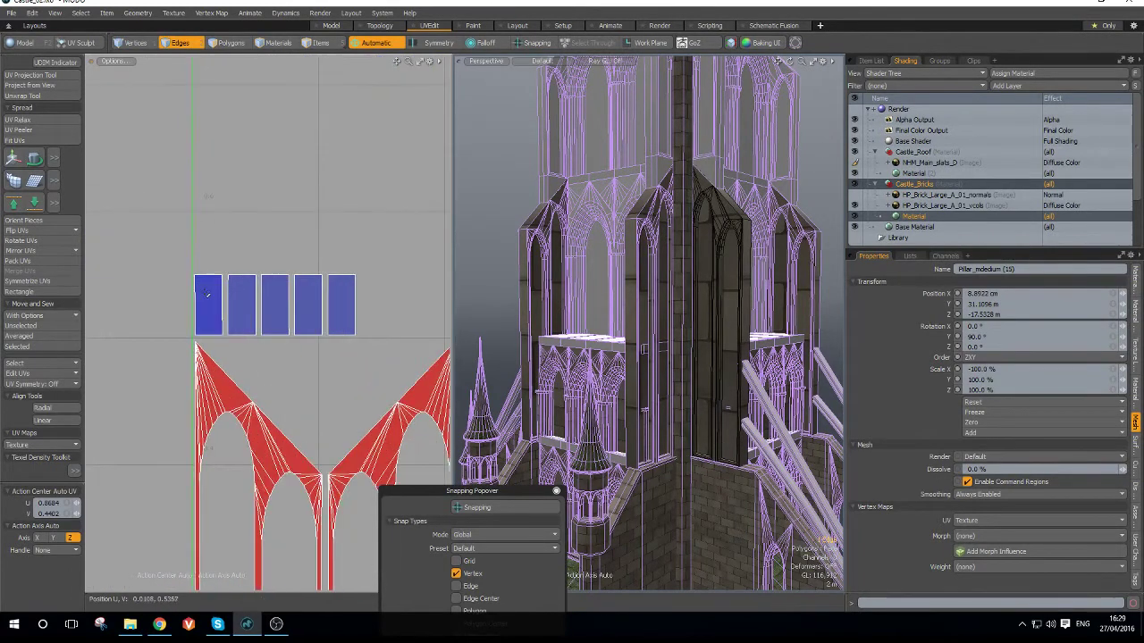
pyautogui.hotkey('ctrl', 'shift', 'space')
pyautogui.click(183, 283)
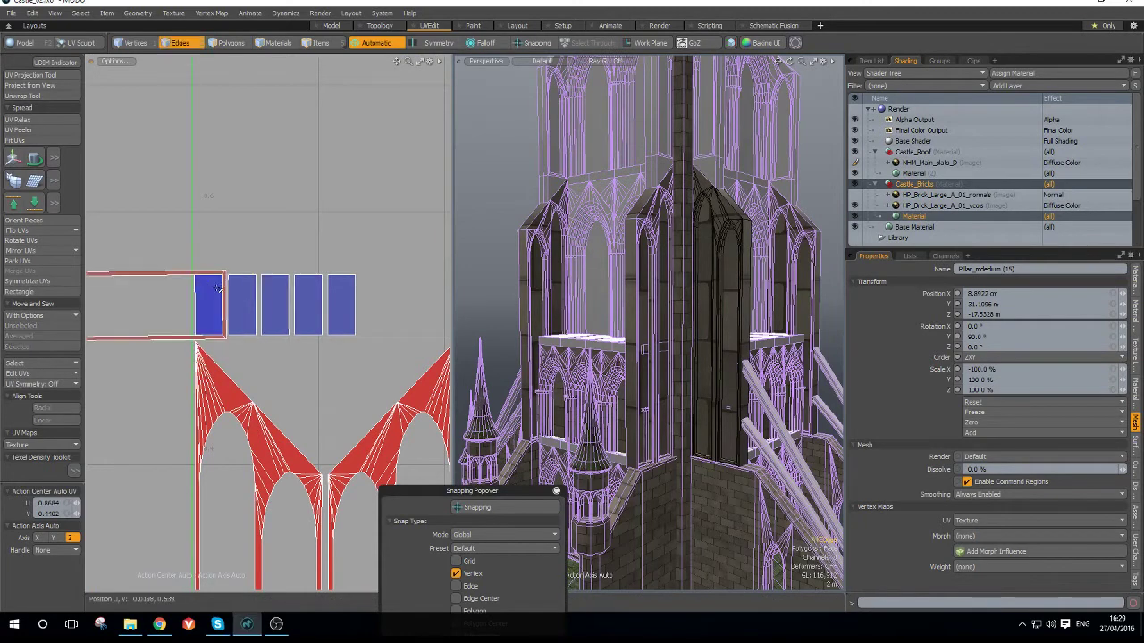
pyautogui.hotkey('ctrl', 'z')
# - Sew the upper edges of the five small blue rectangles in the row above the red arched island
pyautogui.hotkey('ctrl', 'shift', 'space')
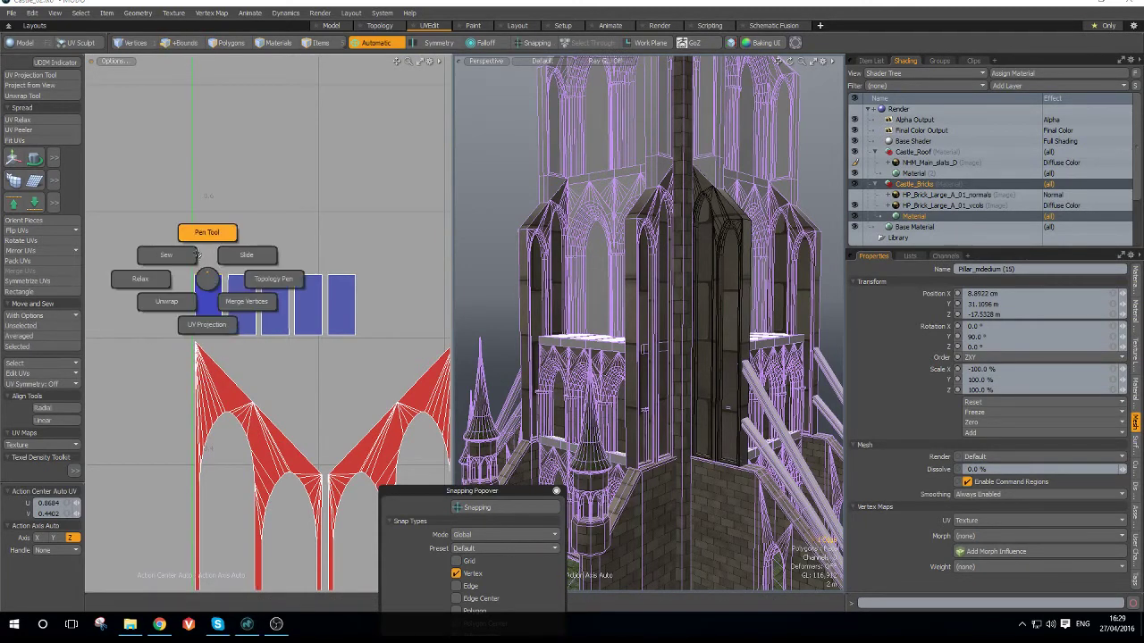
pyautogui.click(191, 255)
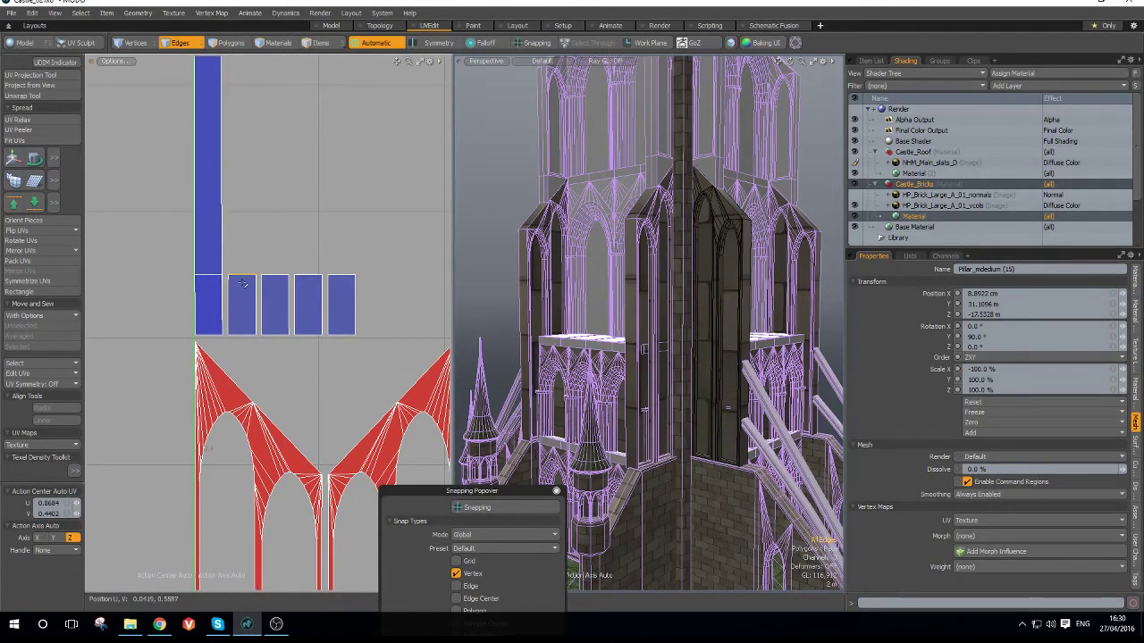
pyautogui.hotkey('ctrl', '`')
pyautogui.click(202, 240)
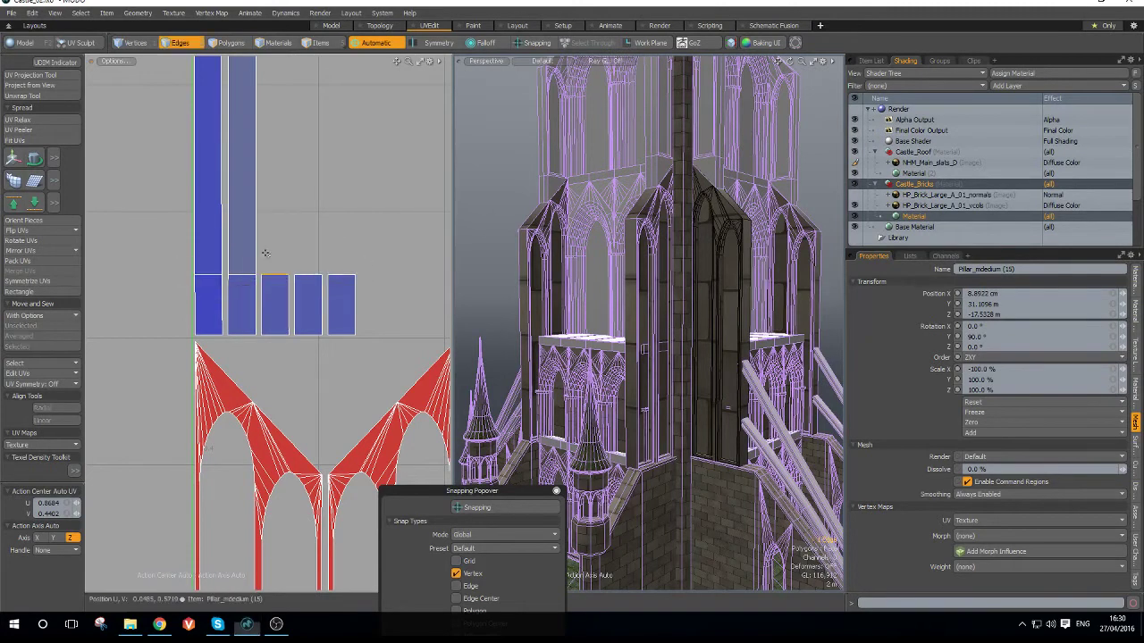
pyautogui.click(304, 273)
pyautogui.hotkey('ctrl', '`')
pyautogui.click(286, 252)
pyautogui.click(333, 272)
pyautogui.hotkey('ctrl', '`')
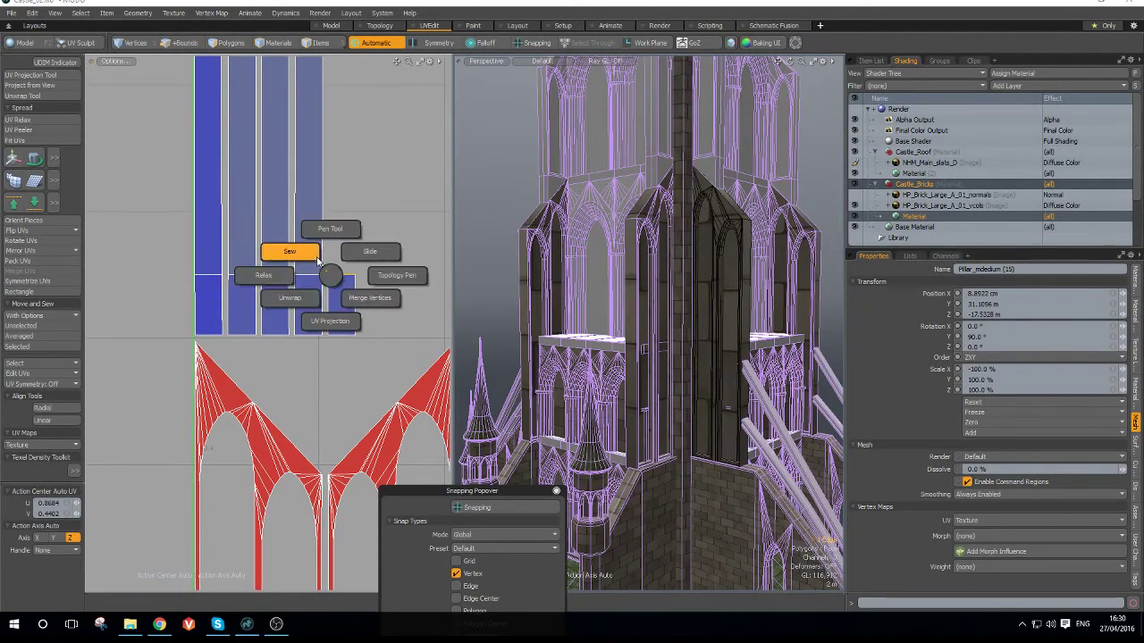
pyautogui.click(317, 259)
pyautogui.press('2')
pyautogui.scroll(-5, 332, 284)
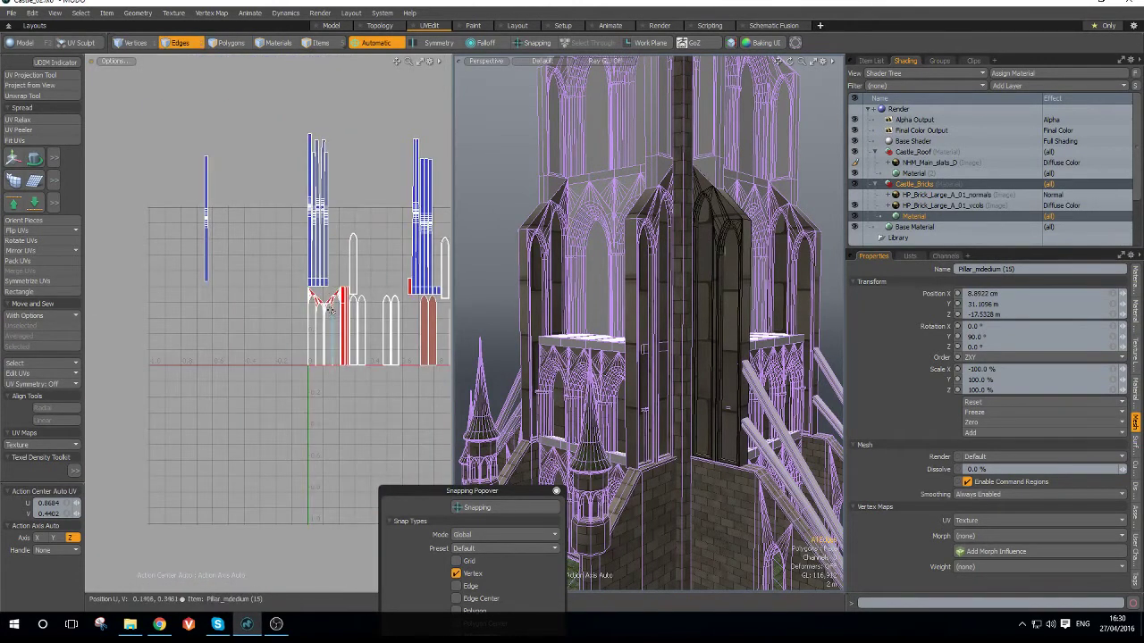
# - Move the base strips of the three outlined arch pairs and of the first tall outlined arch down by 0.04 in V
pyautogui.scroll(3, 330, 308)
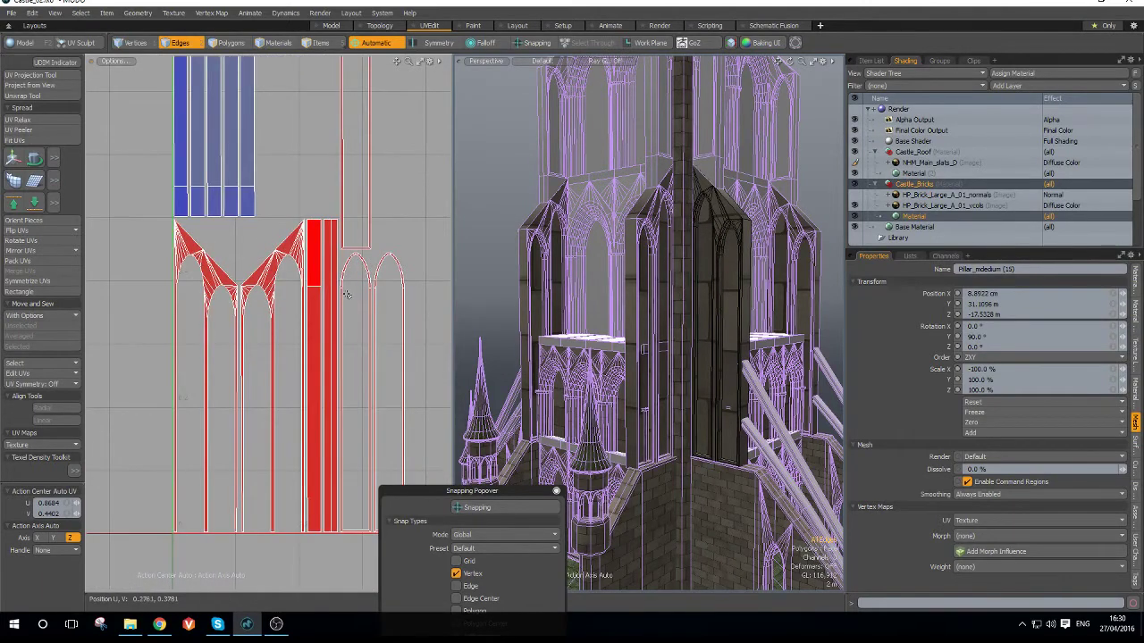
pyautogui.scroll(-3, 383, 294)
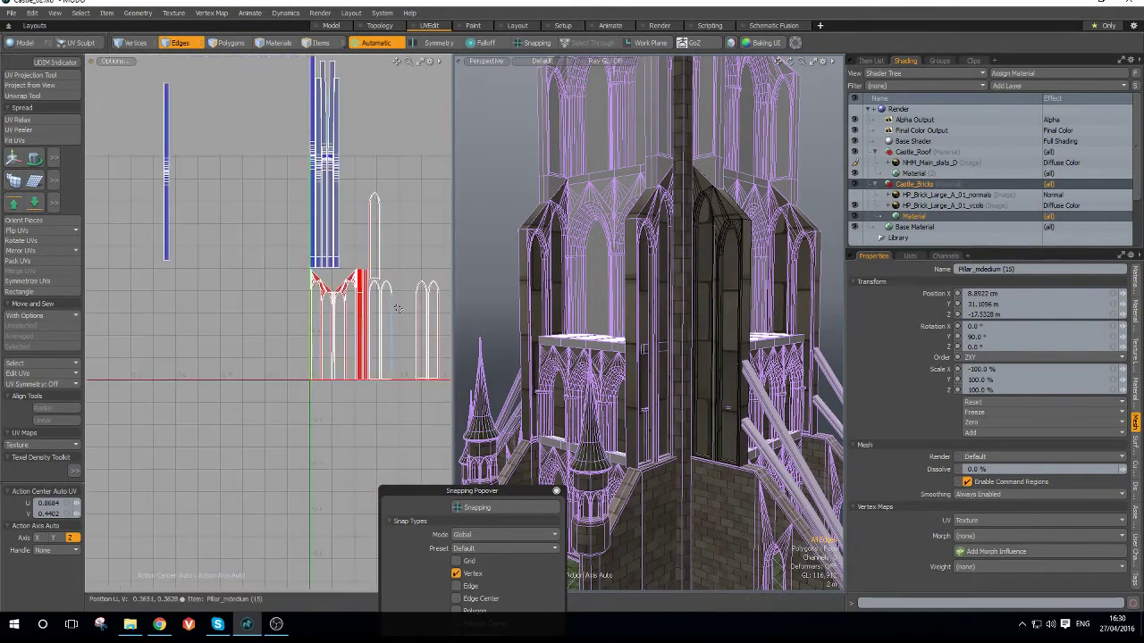
pyautogui.scroll(4, 392, 260)
pyautogui.press('3')
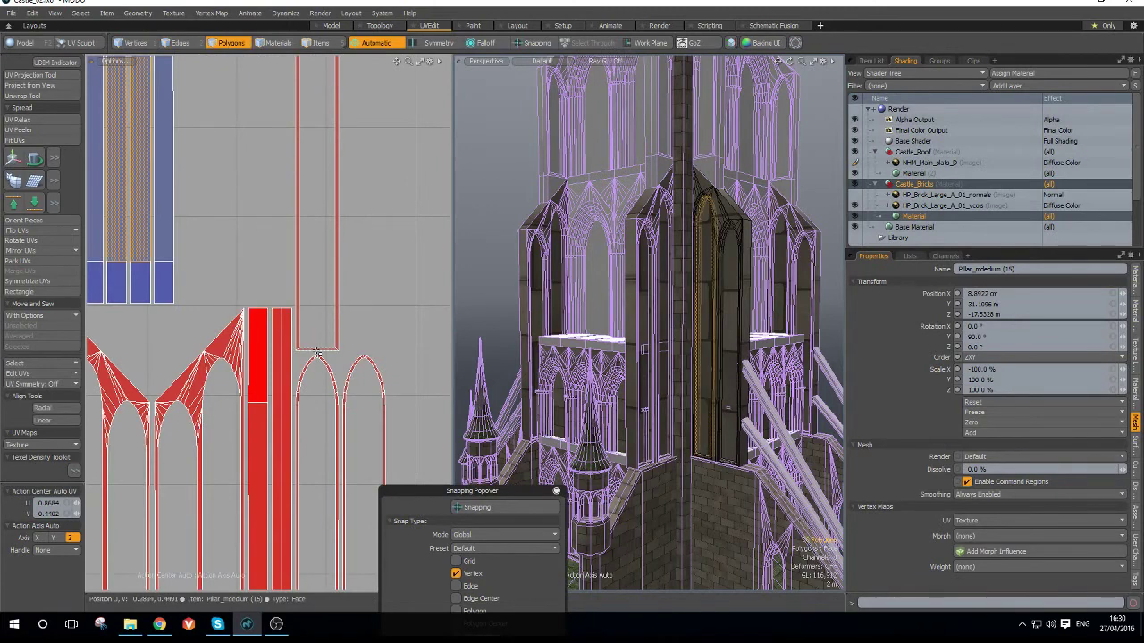
pyautogui.click(350, 319)
pyautogui.keyDown('alt'); pyautogui.moveTo(368, 406); pyautogui.dragTo(327, 111); pyautogui.keyUp('alt')
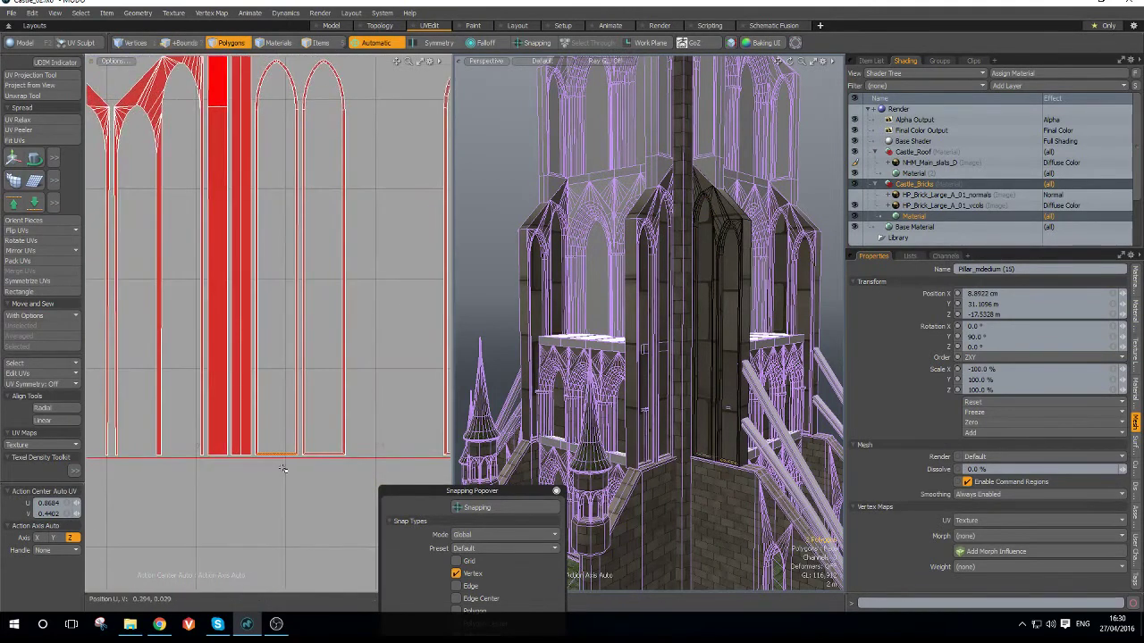
pyautogui.keyDown('alt'); pyautogui.moveTo(357, 440); pyautogui.dragTo(224, 369); pyautogui.keyUp('alt')
pyautogui.keyDown('shift'); pyautogui.click(324, 382); pyautogui.keyUp('shift')
pyautogui.keyDown('shift'); pyautogui.click(387, 382); pyautogui.keyUp('shift')
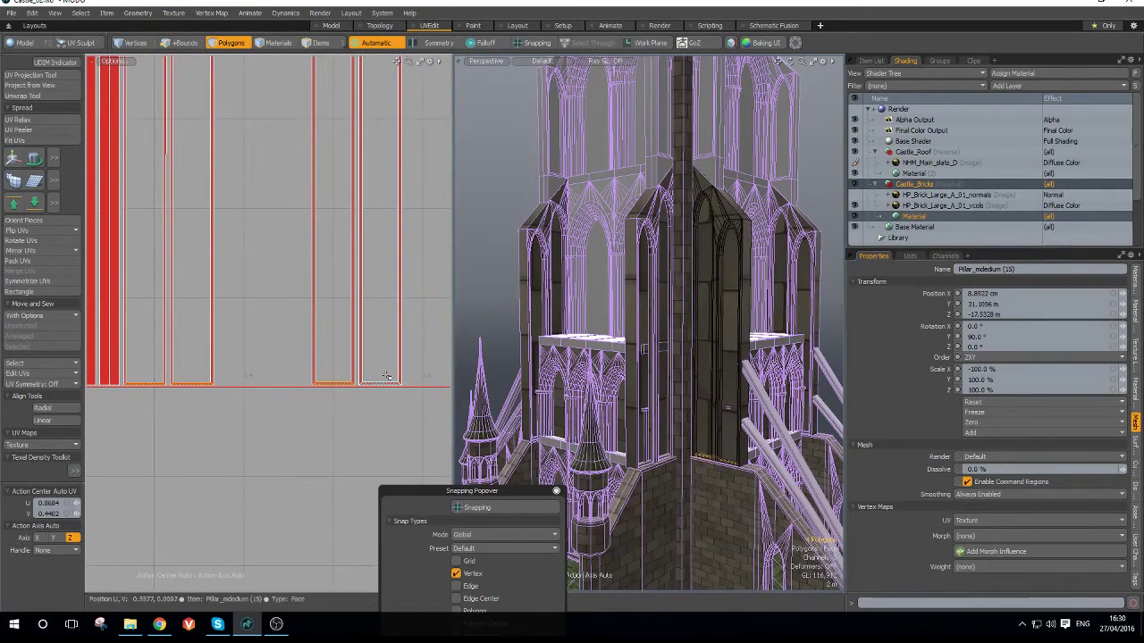
pyautogui.keyDown('alt'); pyautogui.moveTo(394, 348); pyautogui.dragTo(96, 335); pyautogui.keyUp('alt')
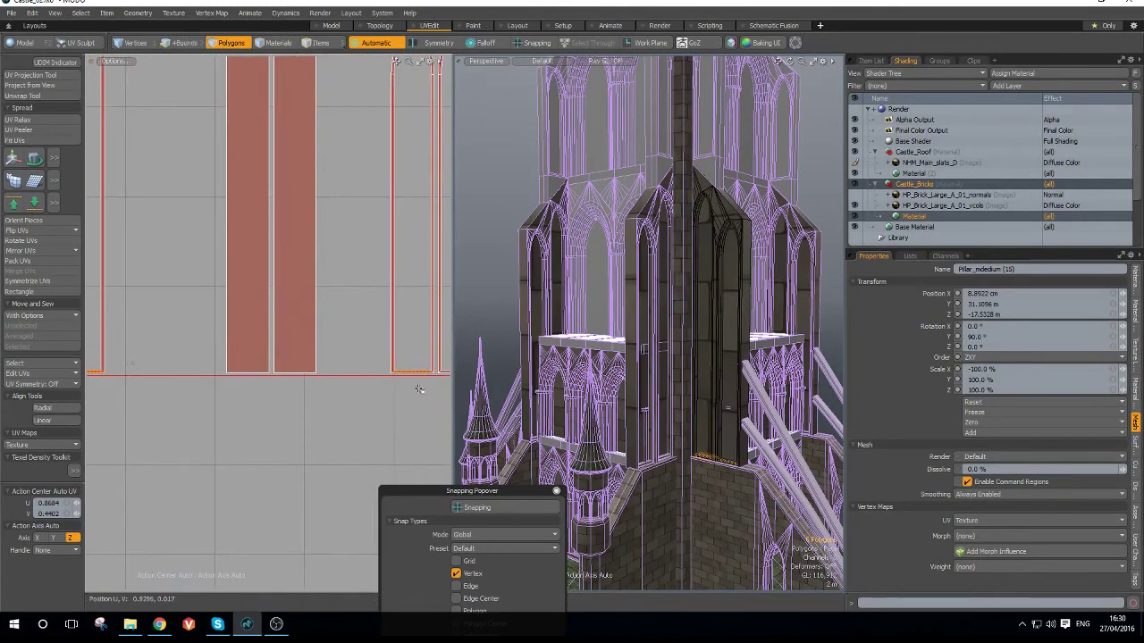
pyautogui.moveTo(419, 390); pyautogui.dragTo(262, 355, button='middle')
pyautogui.press('w')
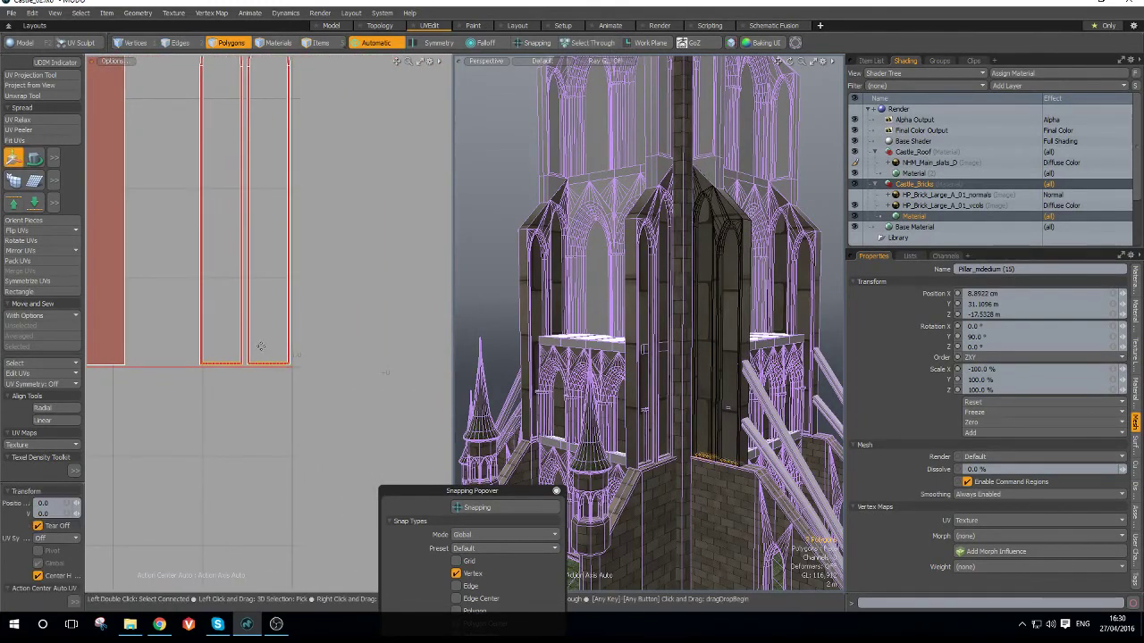
pyautogui.scroll(-5, 268, 313)
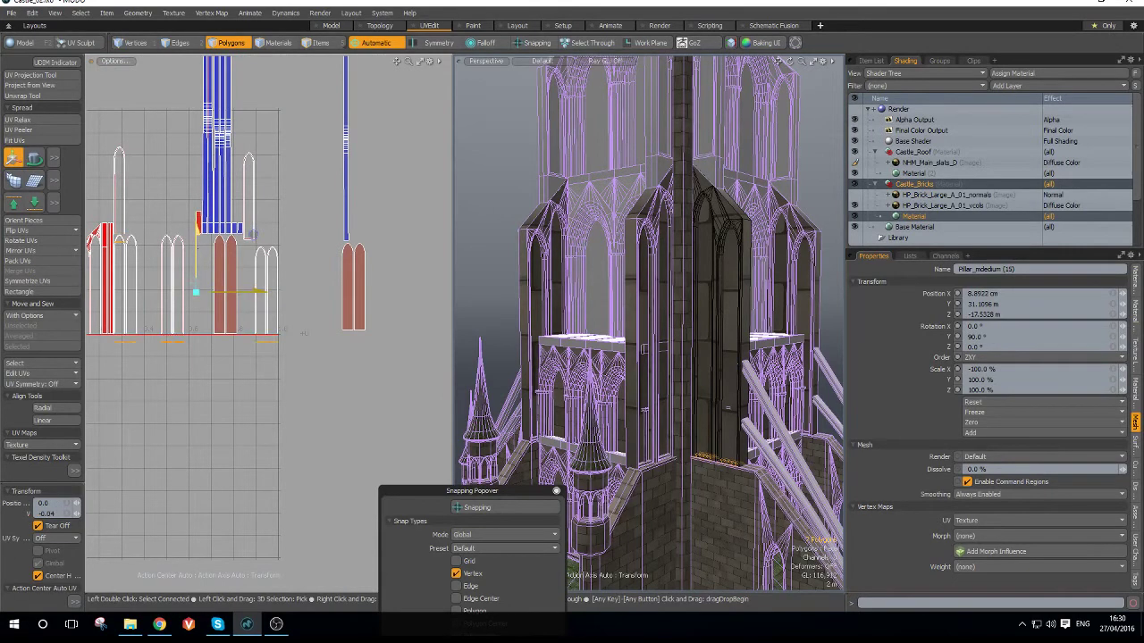
pyautogui.scroll(2, 125, 266)
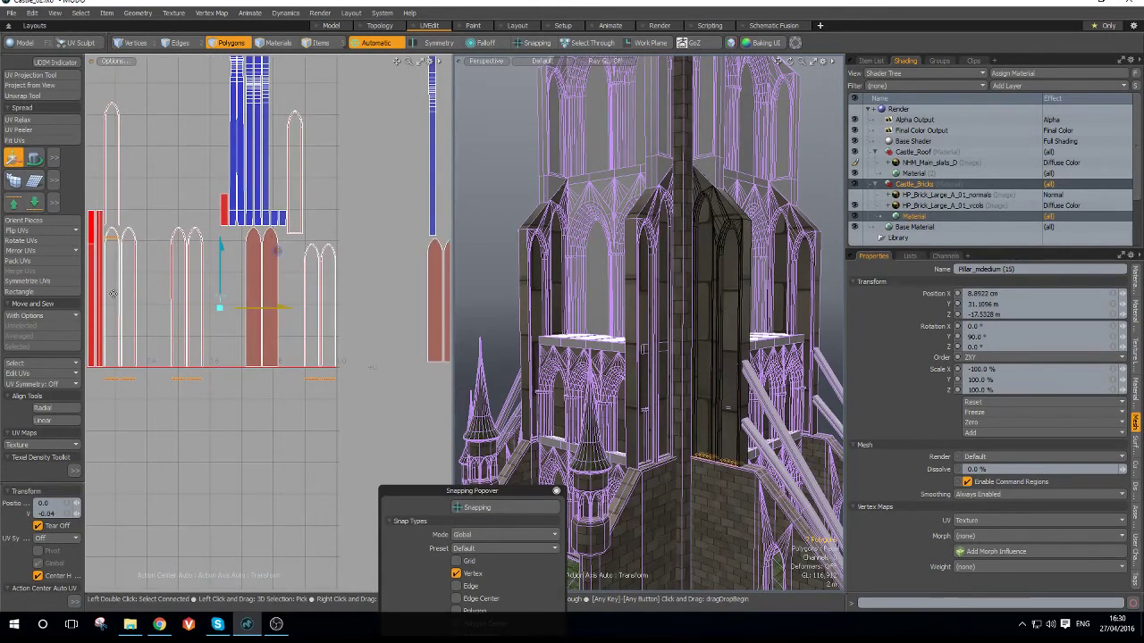
pyautogui.press('space')
# - Straighten the curved strips of the three outlined arch pairs with UV Rectangle, leaving packing and uniform spans off
pyautogui.scroll(2, 98, 275)
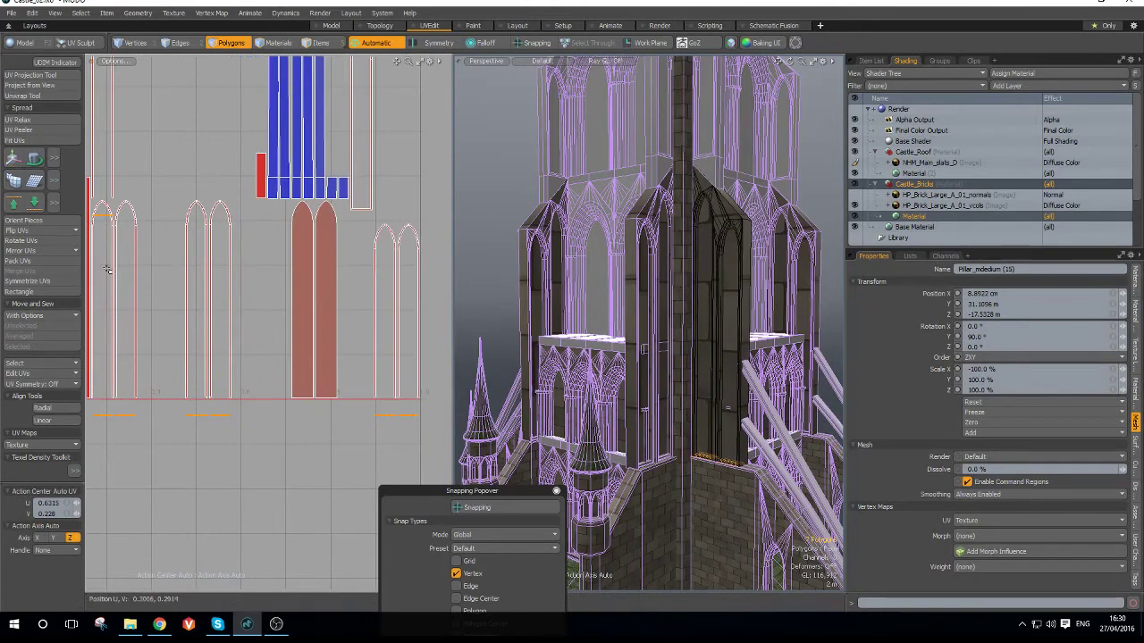
pyautogui.doubleClick(113, 269)
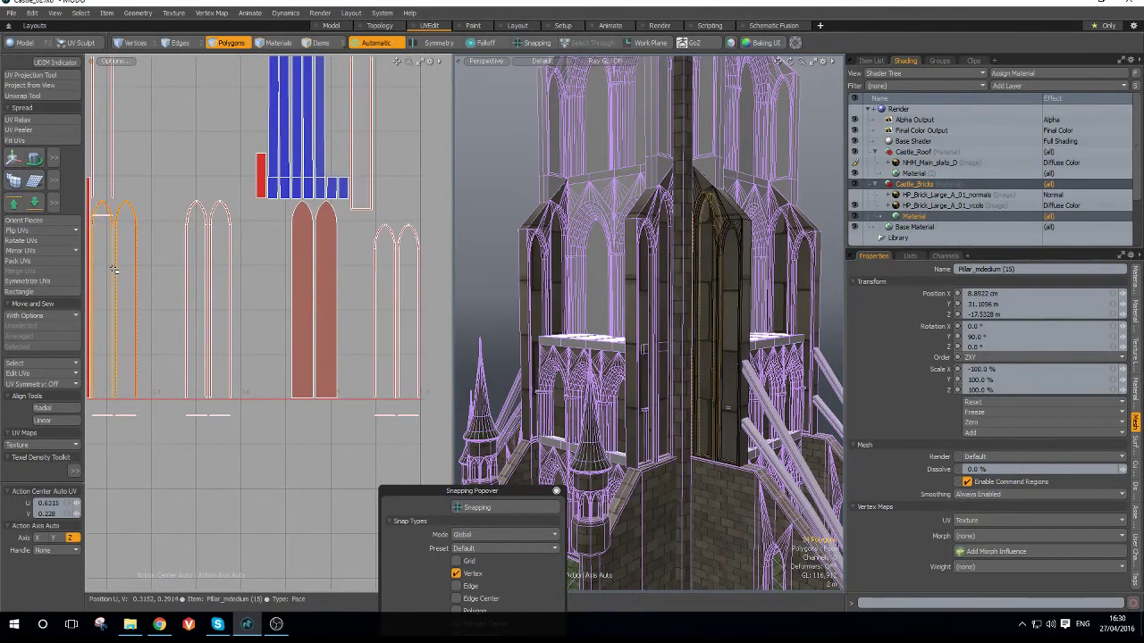
pyautogui.keyDown('shift'); pyautogui.doubleClick(207, 254); pyautogui.keyUp('shift')
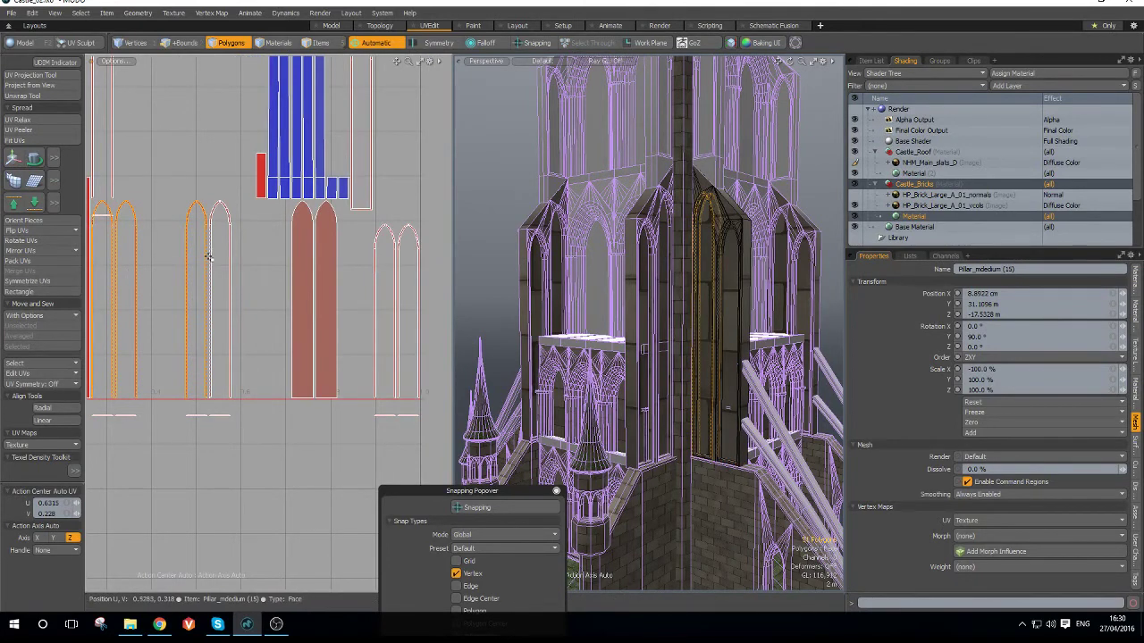
pyautogui.keyDown('shift'); pyautogui.doubleClick(396, 272); pyautogui.keyUp('shift')
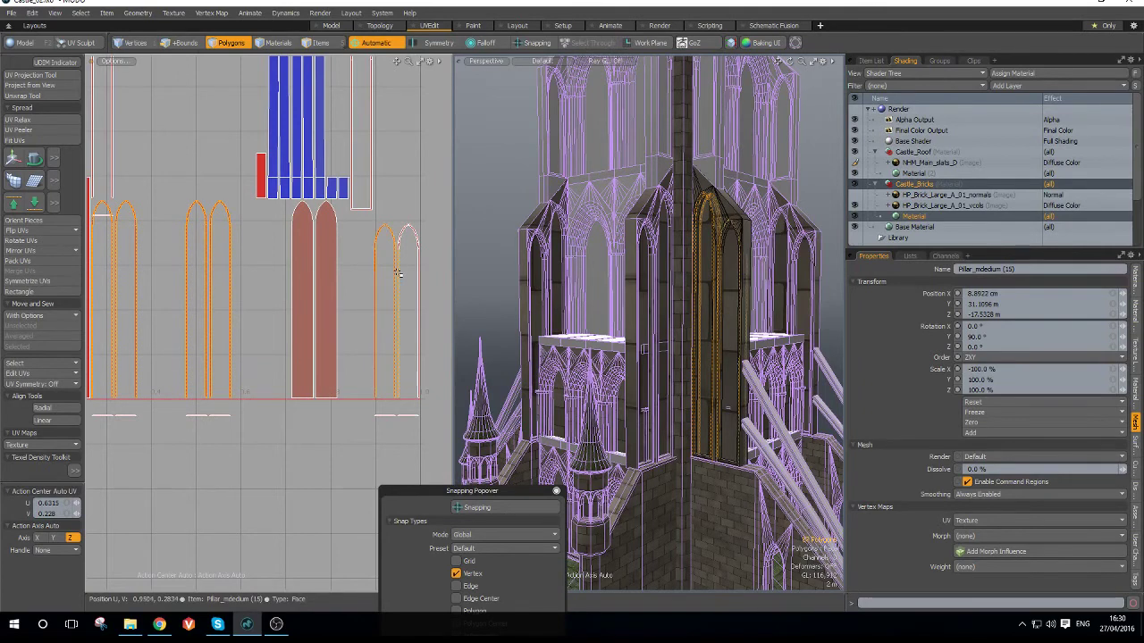
pyautogui.click(26, 291)
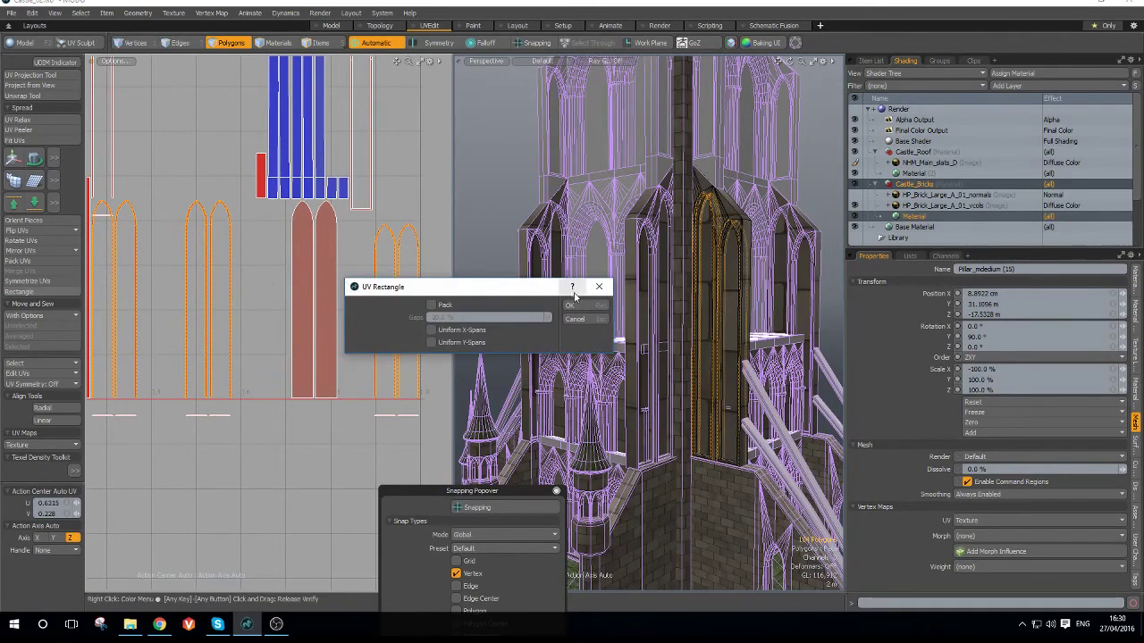
pyautogui.click(571, 305)
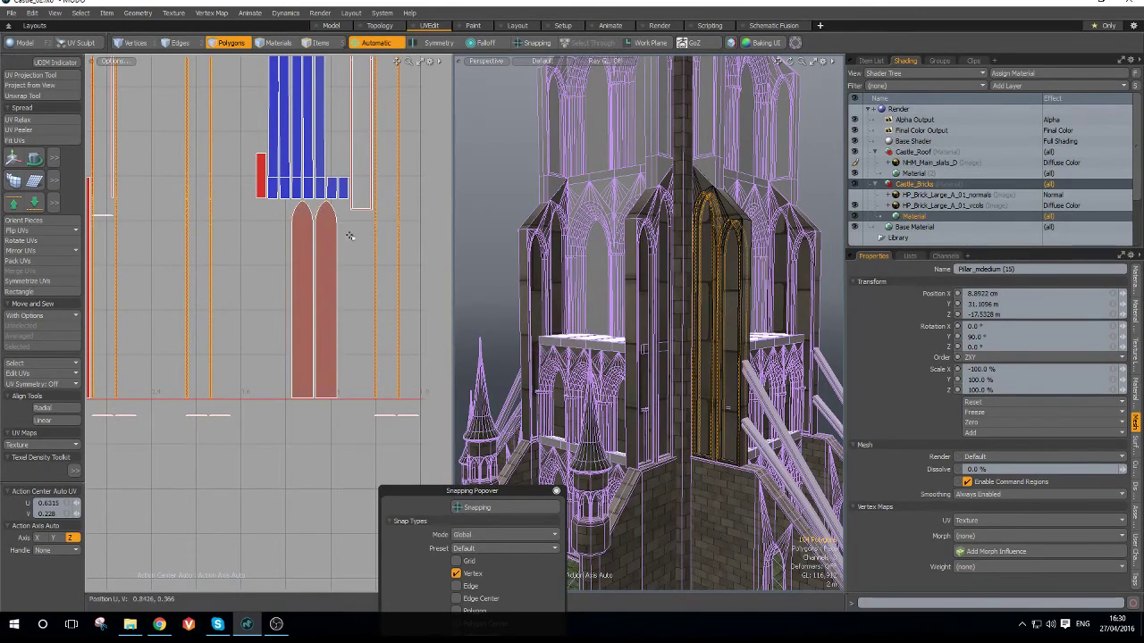
# - Apply UV Rectangle to the six detached base strips below the baseline of the UV tile
pyautogui.scroll(5, 390, 399)
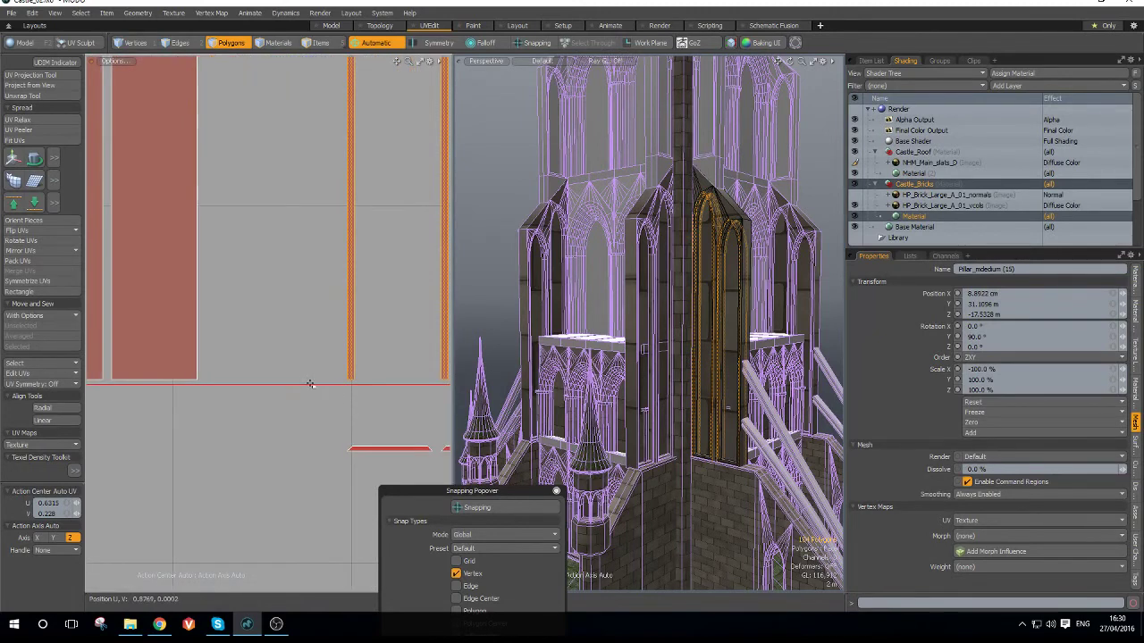
pyautogui.scroll(-4, 309, 384)
pyautogui.scroll(-2, 370, 442)
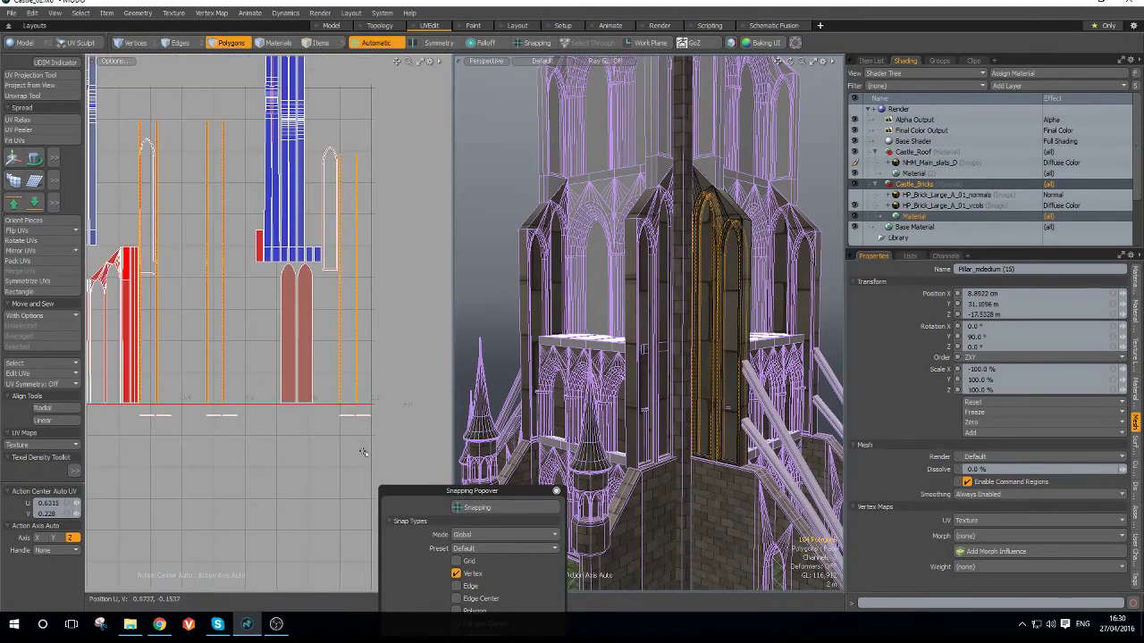
pyautogui.moveTo(119, 414); pyautogui.dragTo(118, 414)
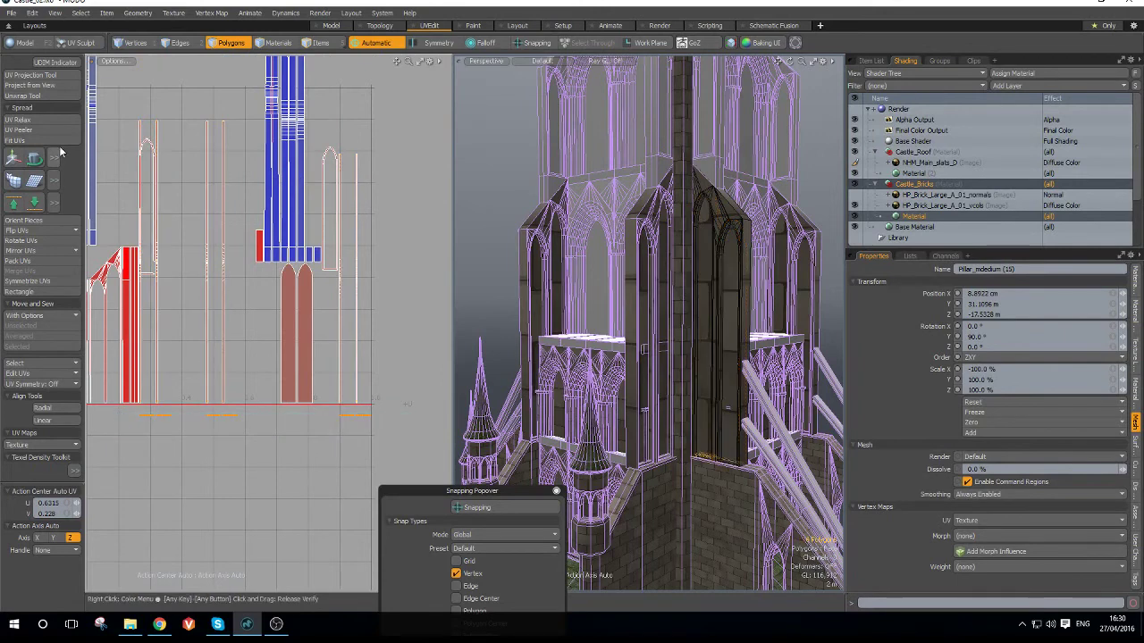
pyautogui.click(43, 290)
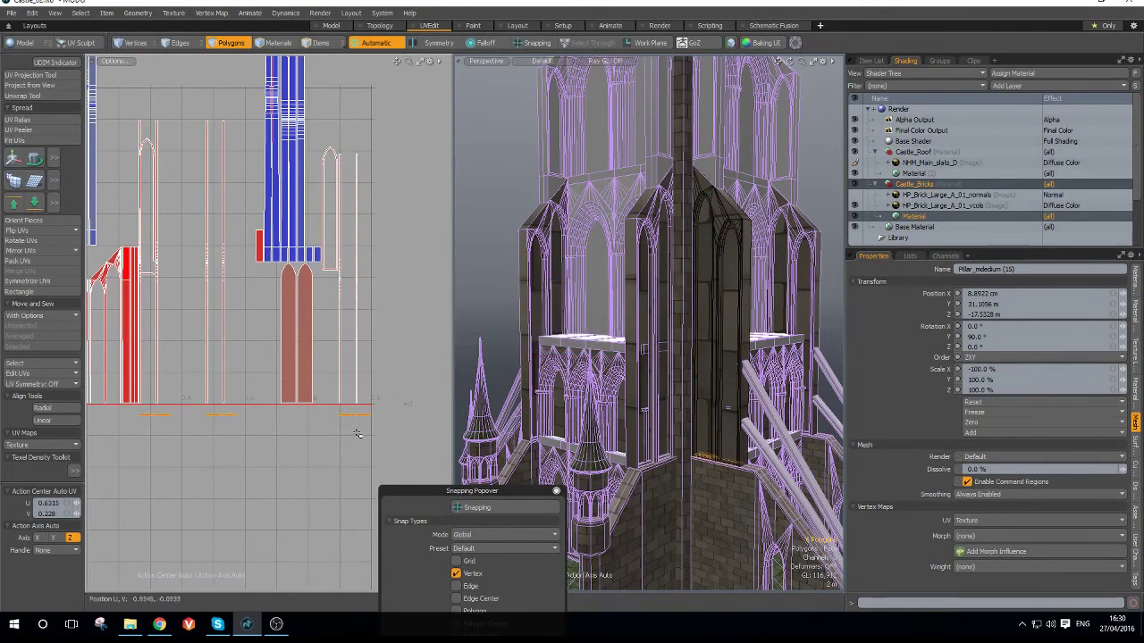
# - Sew the last pair of detached base strips onto the lower ends of the straightened arch strips above them
pyautogui.scroll(5, 357, 434)
pyautogui.press('2')
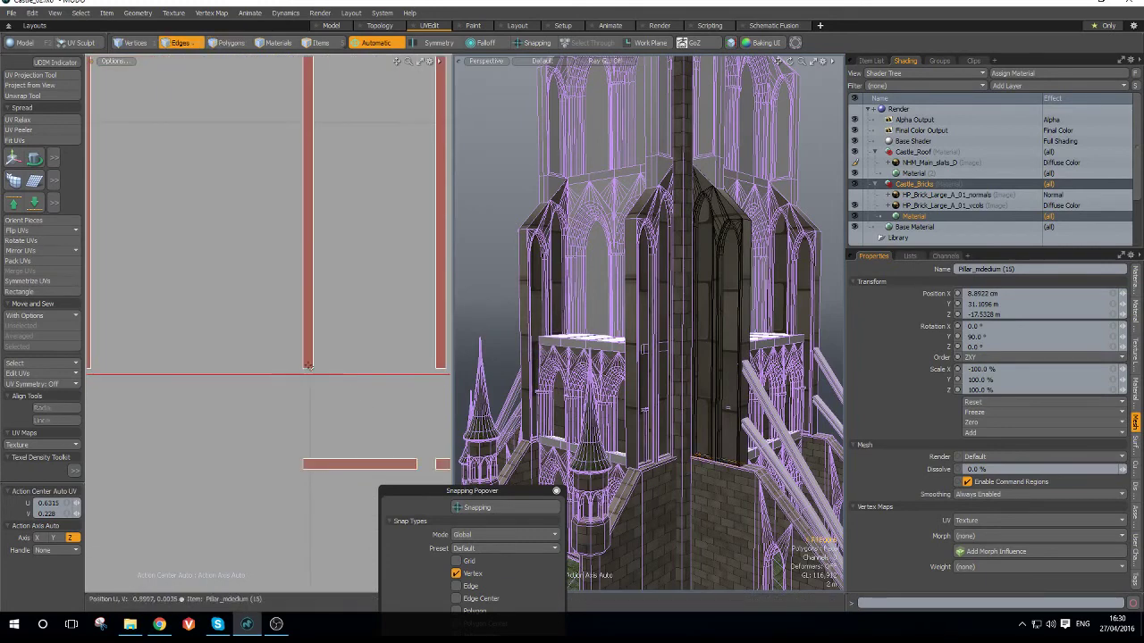
pyautogui.click(309, 375)
pyautogui.hotkey('ctrl', 'q')
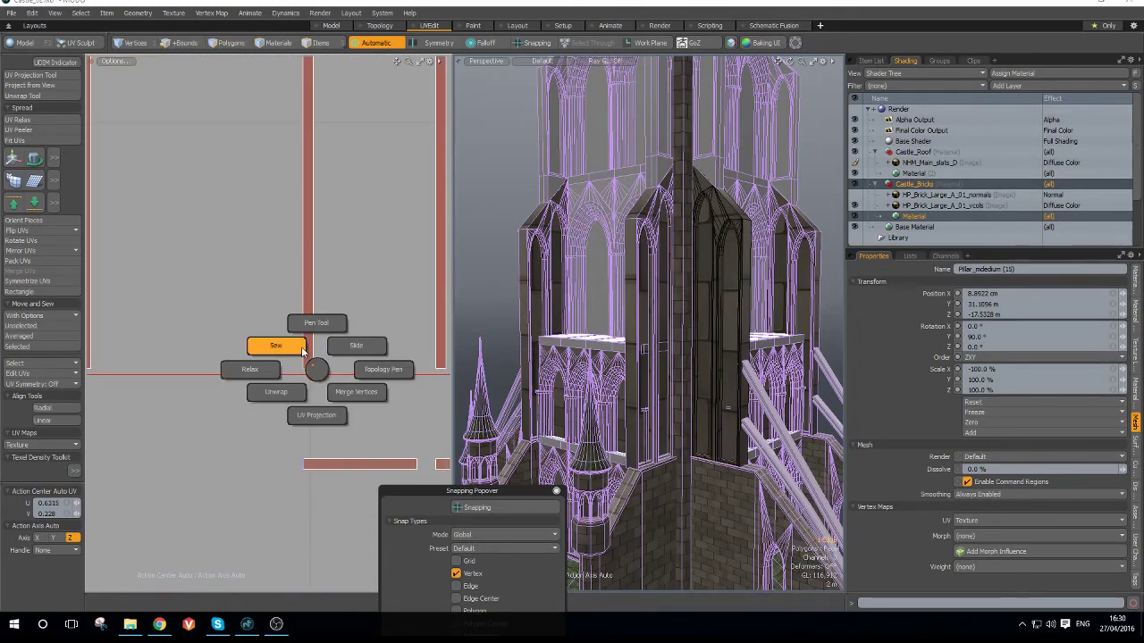
pyautogui.click(304, 346)
pyautogui.scroll(-3, 331, 354)
pyautogui.scroll(4, 397, 362)
pyautogui.click(359, 353)
pyautogui.hotkey('ctrl', 'q')
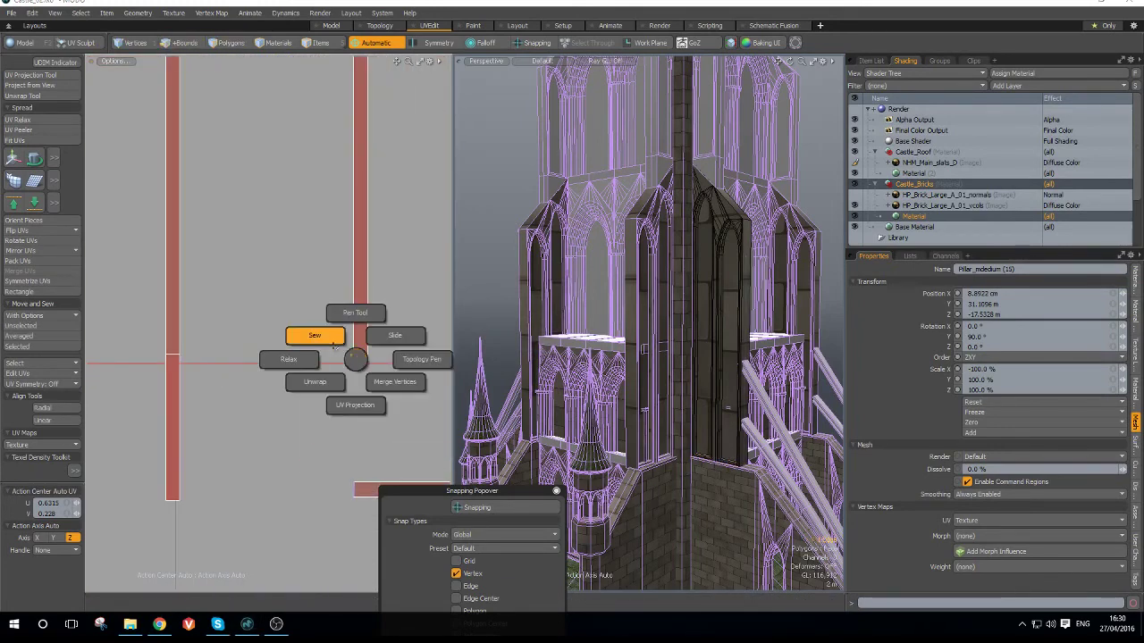
pyautogui.click(330, 341)
# - Sew the middle pair of base strips onto the lower ends of their straightened arch strips
pyautogui.scroll(-4, 346, 360)
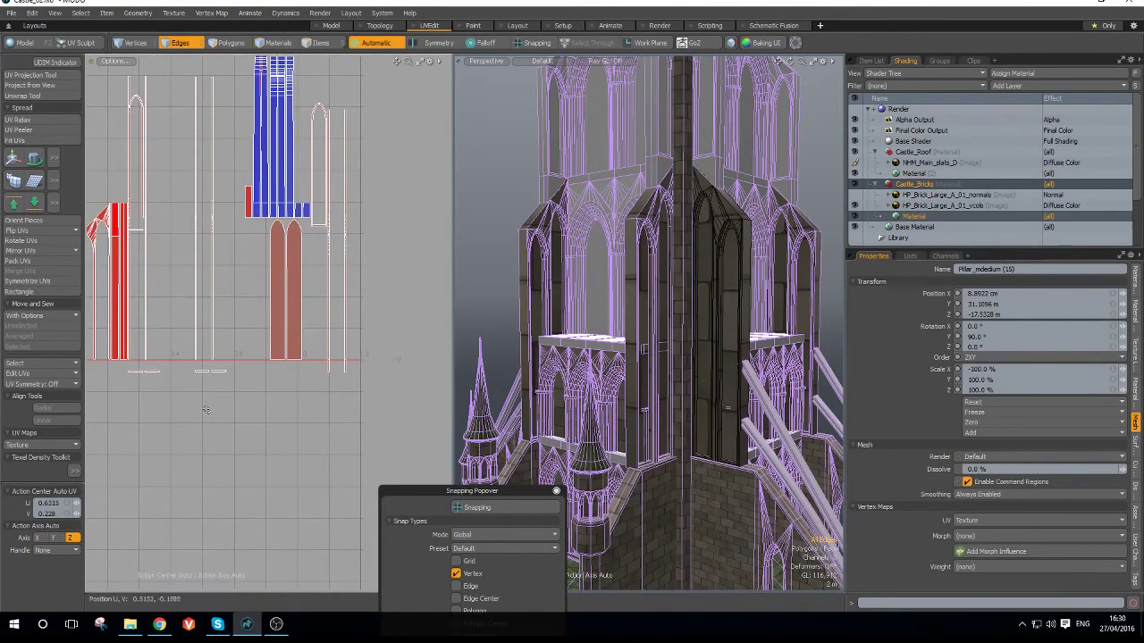
pyautogui.scroll(5, 207, 383)
pyautogui.click(253, 205)
pyautogui.hotkey('ctrl', 'q')
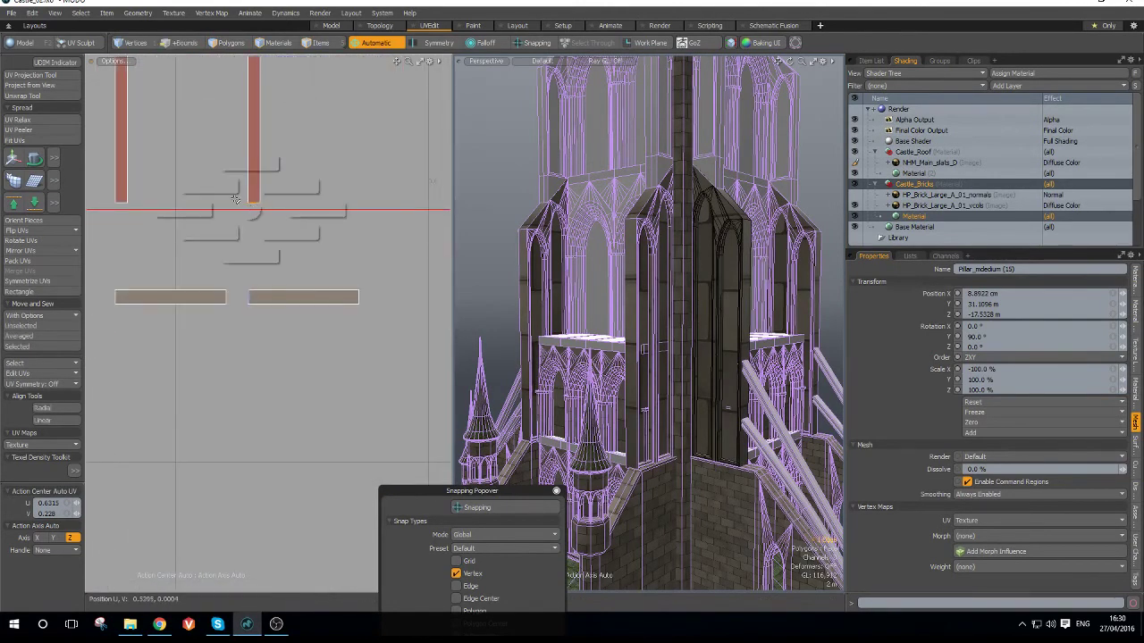
pyautogui.click(228, 193)
pyautogui.hotkey('ctrl', 'space')
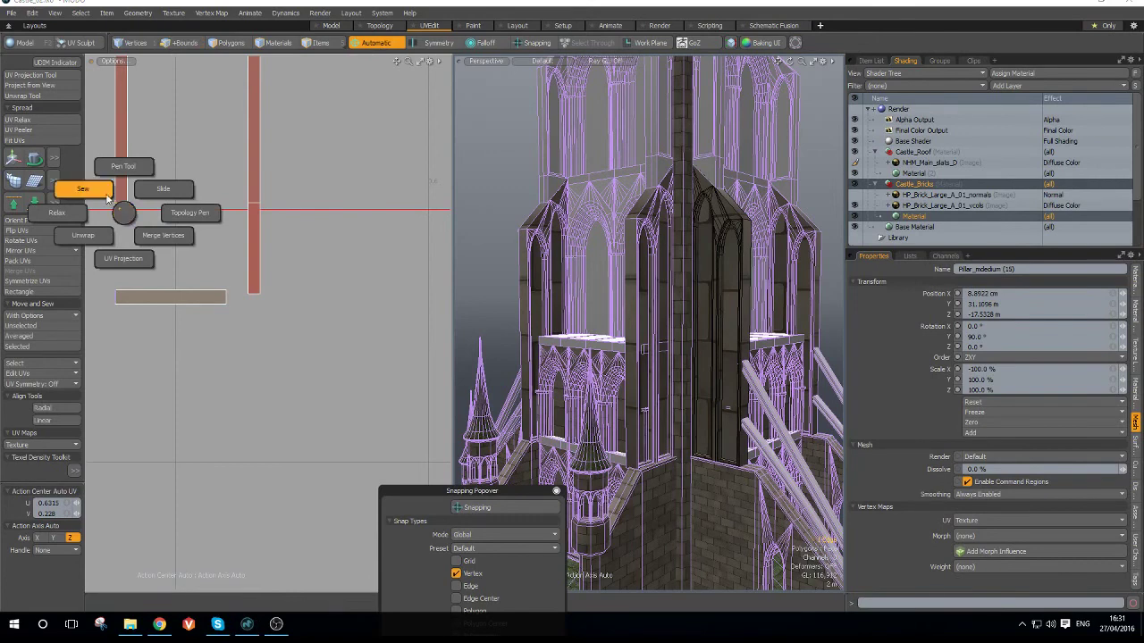
pyautogui.click(108, 199)
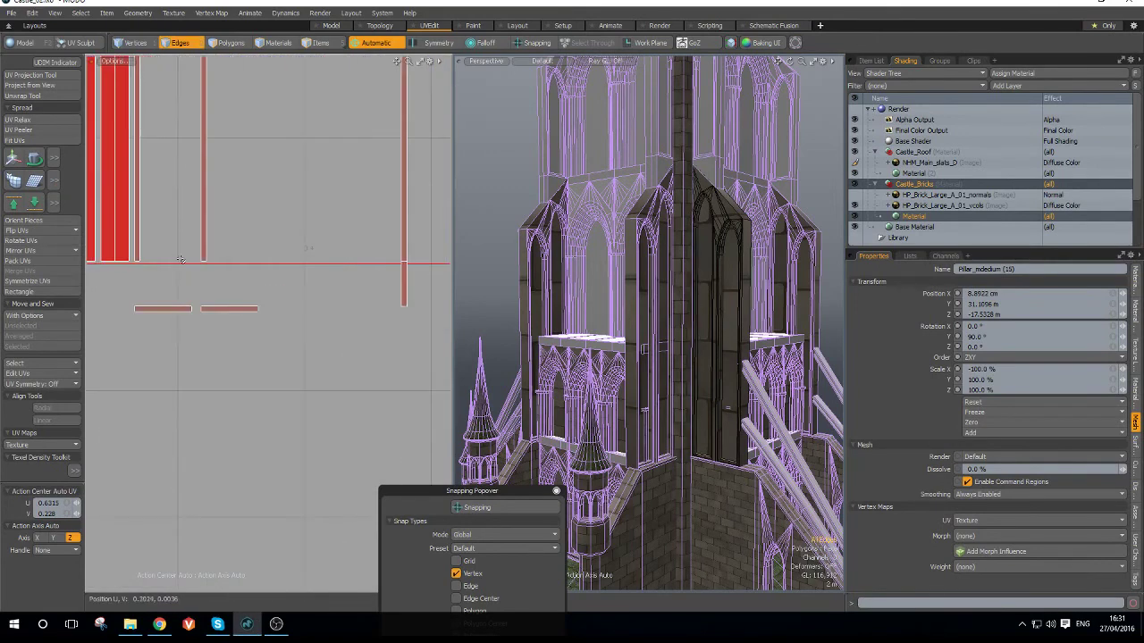
# - Sew the first pair of base strips, next to the solid red strips, onto their straightened arch strips
pyautogui.scroll(4, 136, 262)
pyautogui.hotkey('ctrl', 'space')
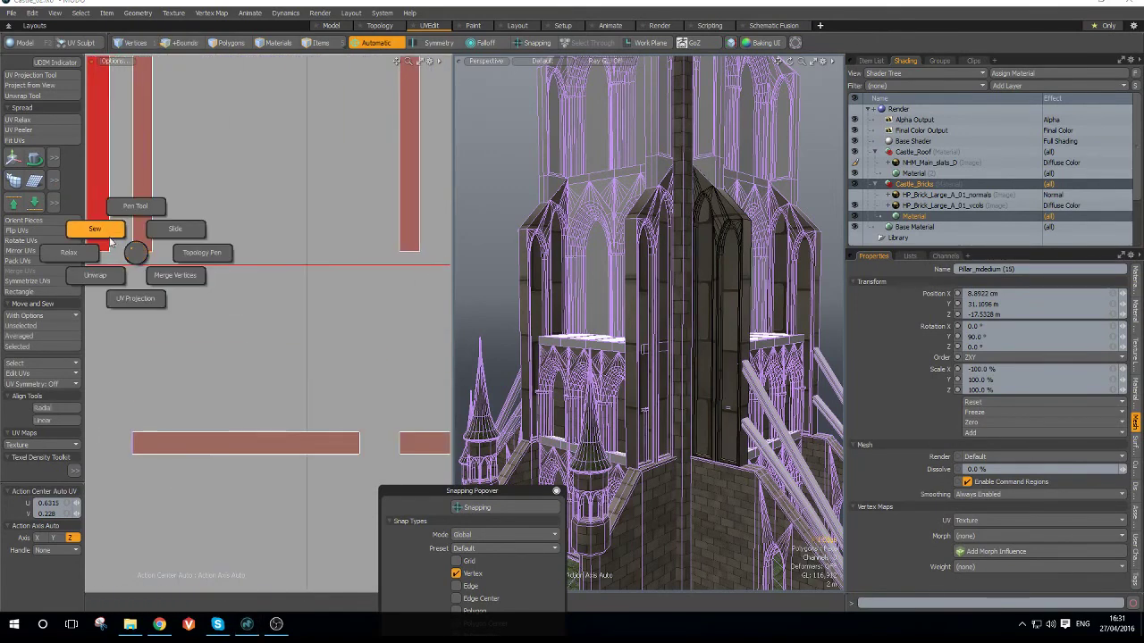
pyautogui.click(100, 230)
pyautogui.hotkey('ctrl', 'space')
pyautogui.click(362, 239)
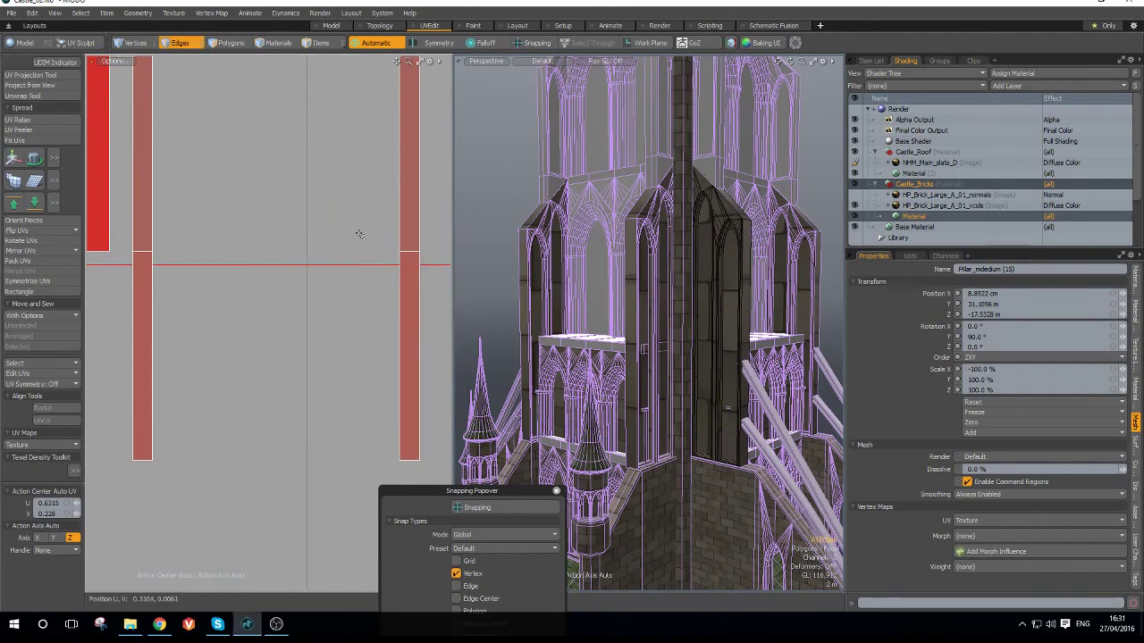
pyautogui.scroll(-5, 359, 234)
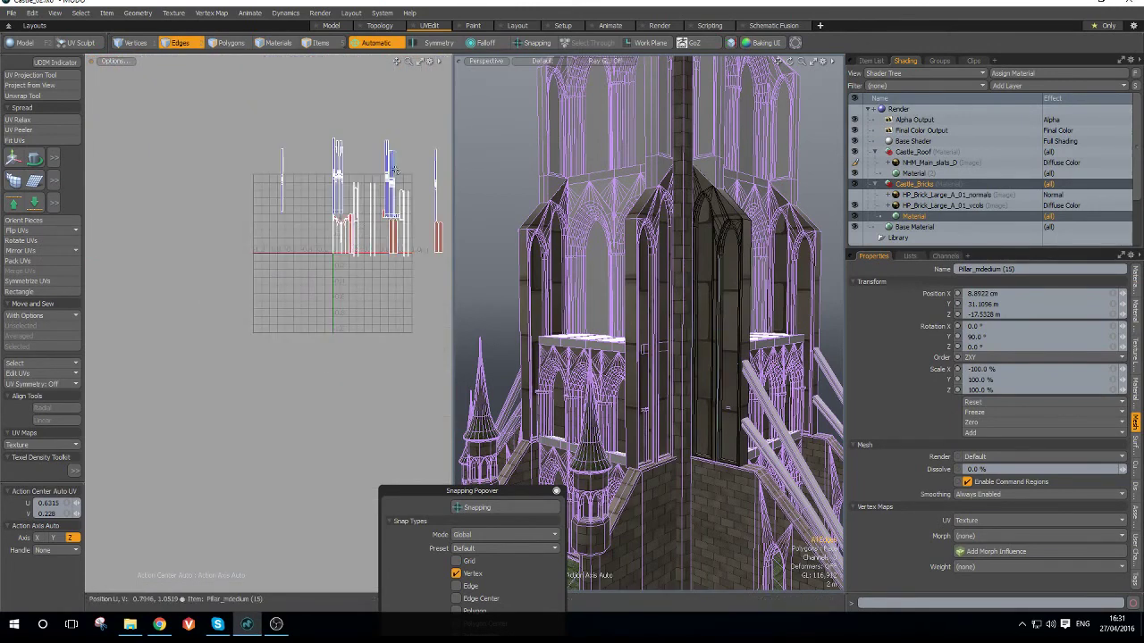